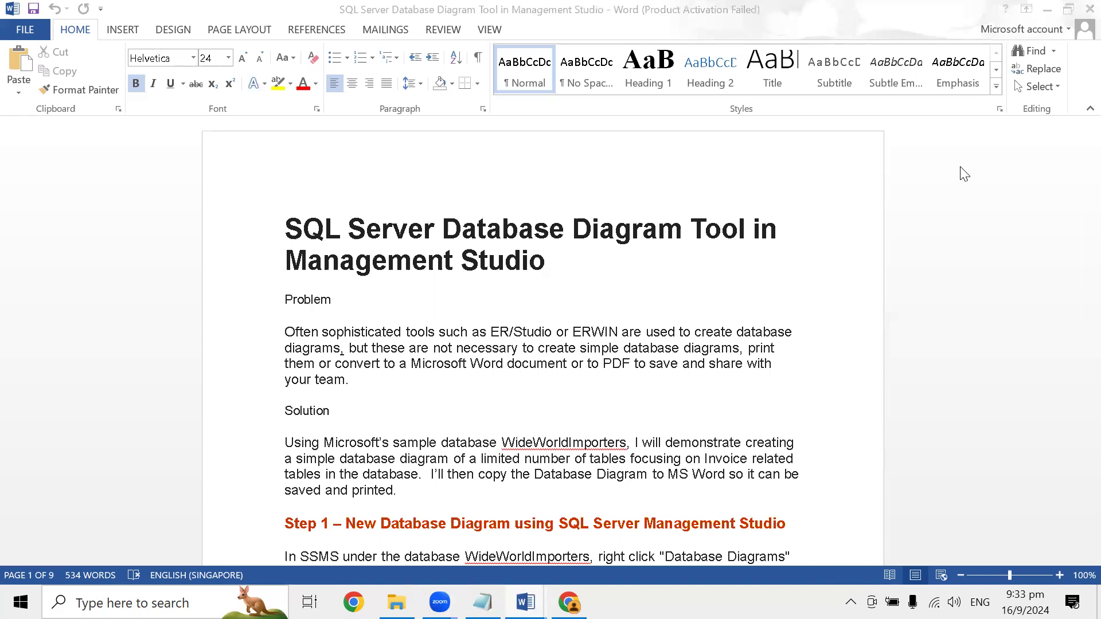
{"action": "key", "text": "alt+Tab"}
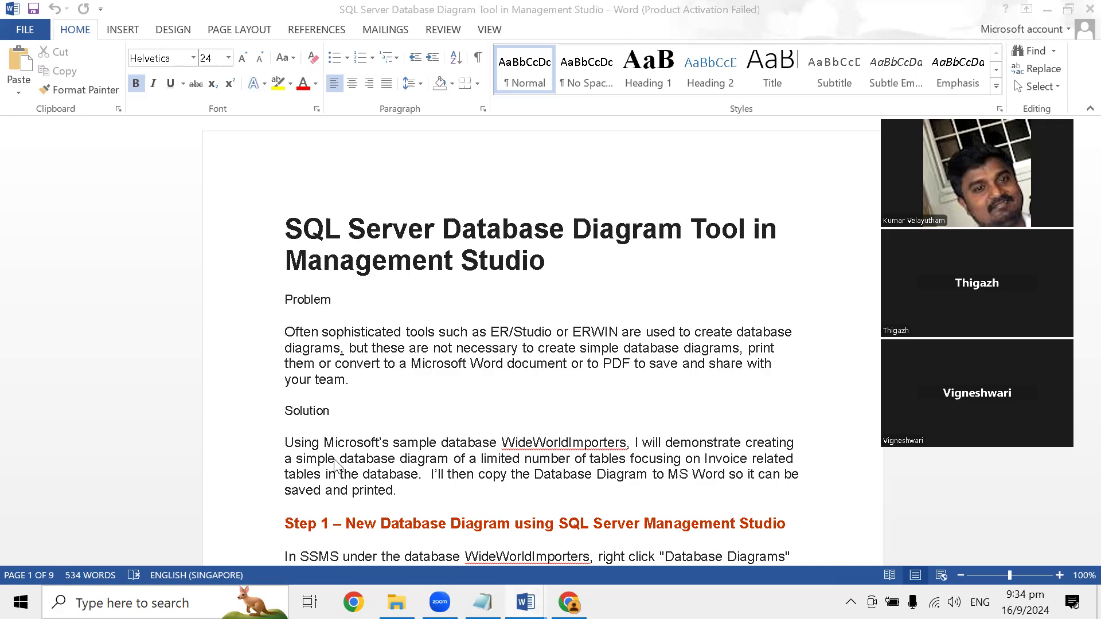
{"action": "key", "text": "alt+Tab"}
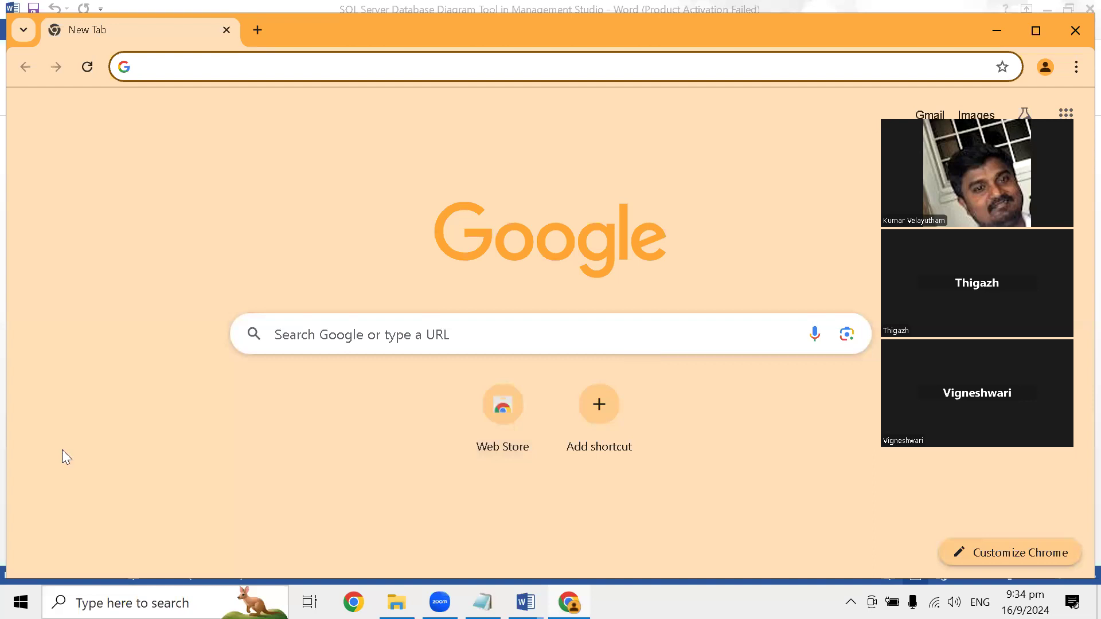
{"action": "left_click", "coordinate": [792, 170]}
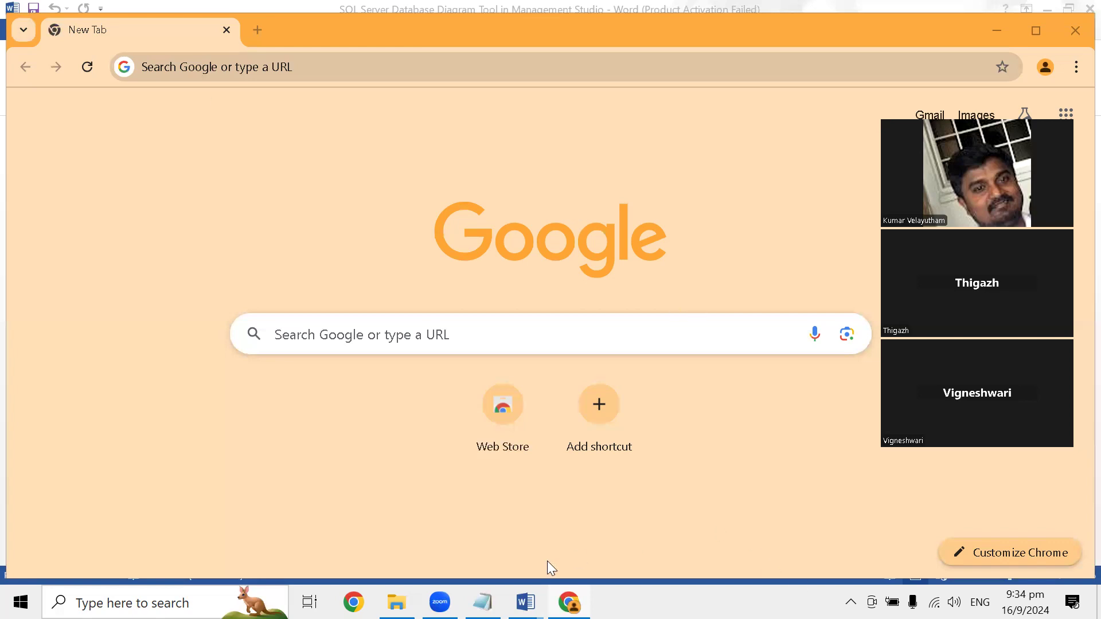
{"action": "mouse_move", "coordinate": [525, 602]}
{"action": "left_click", "coordinate": [622, 516]}
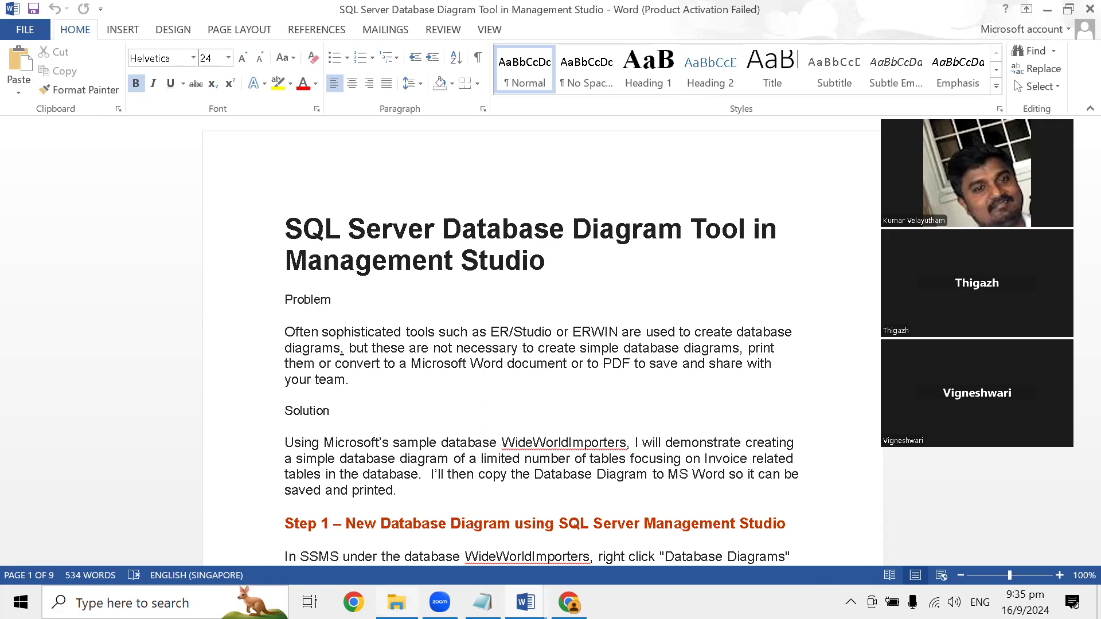
- Switch to File Explorer and open the "24 hours SQL DBA Session sylabbus" document from the 24 hours SQL DBA SESSION folder
{"action": "key", "text": "alt+Tab"}
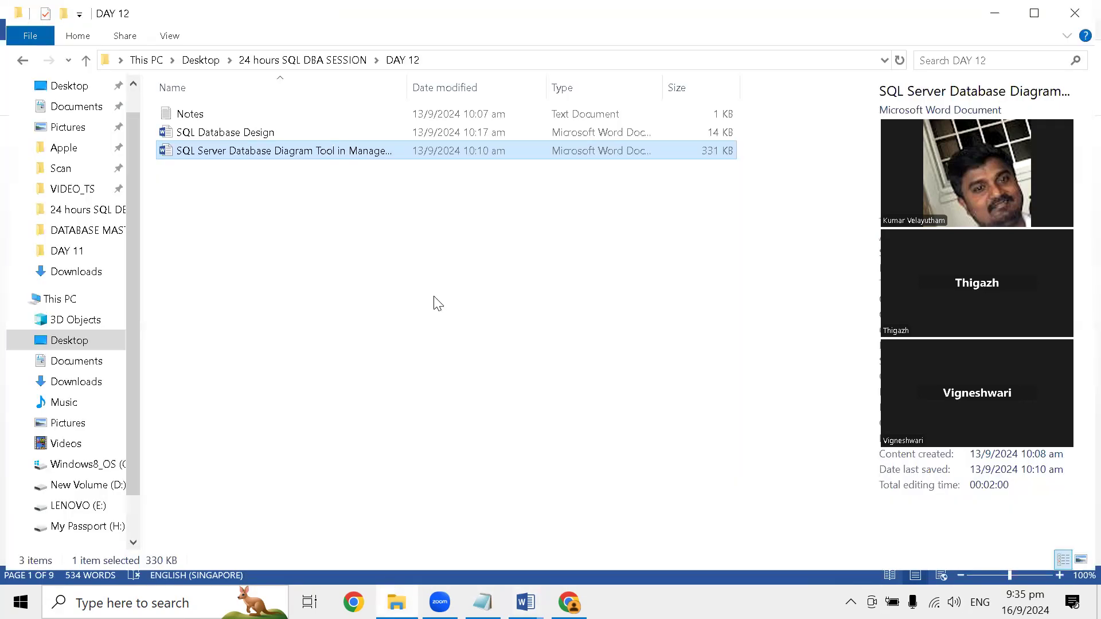
{"action": "left_click", "coordinate": [200, 61]}
{"action": "double_click", "coordinate": [222, 153]}
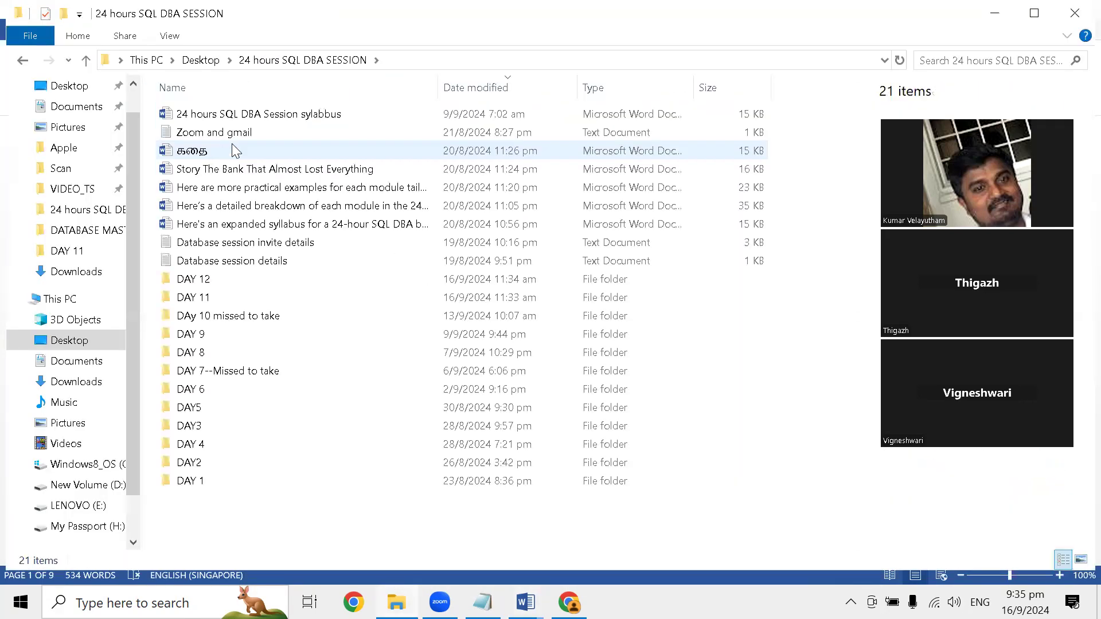
{"action": "double_click", "coordinate": [258, 112]}
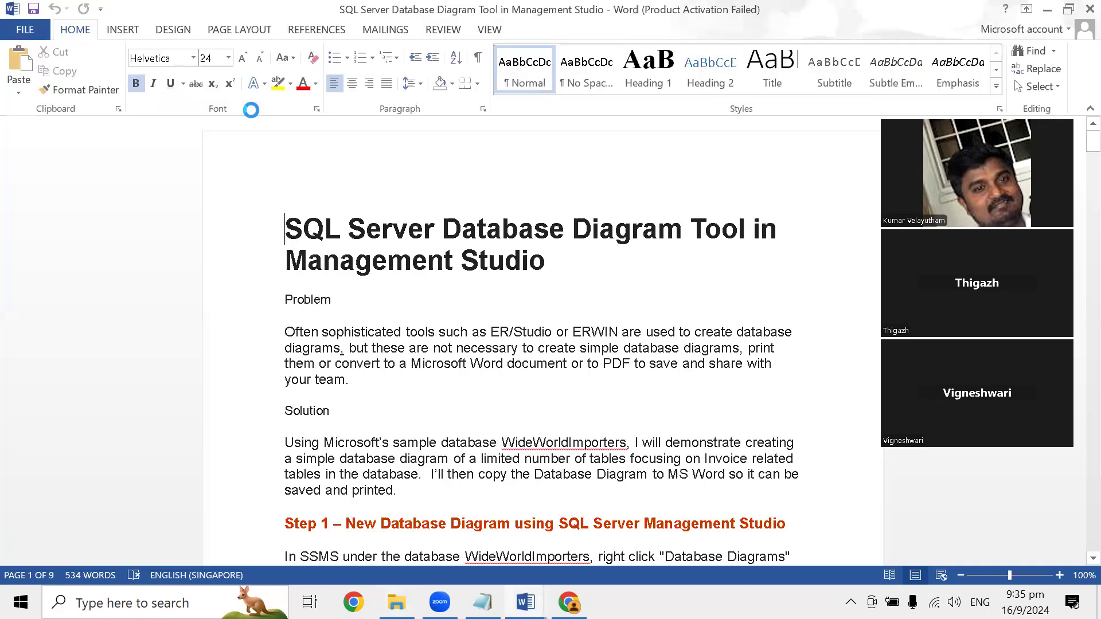
{"action": "scroll", "coordinate": [482, 360], "scroll_direction": "down", "scroll_amount": 5}
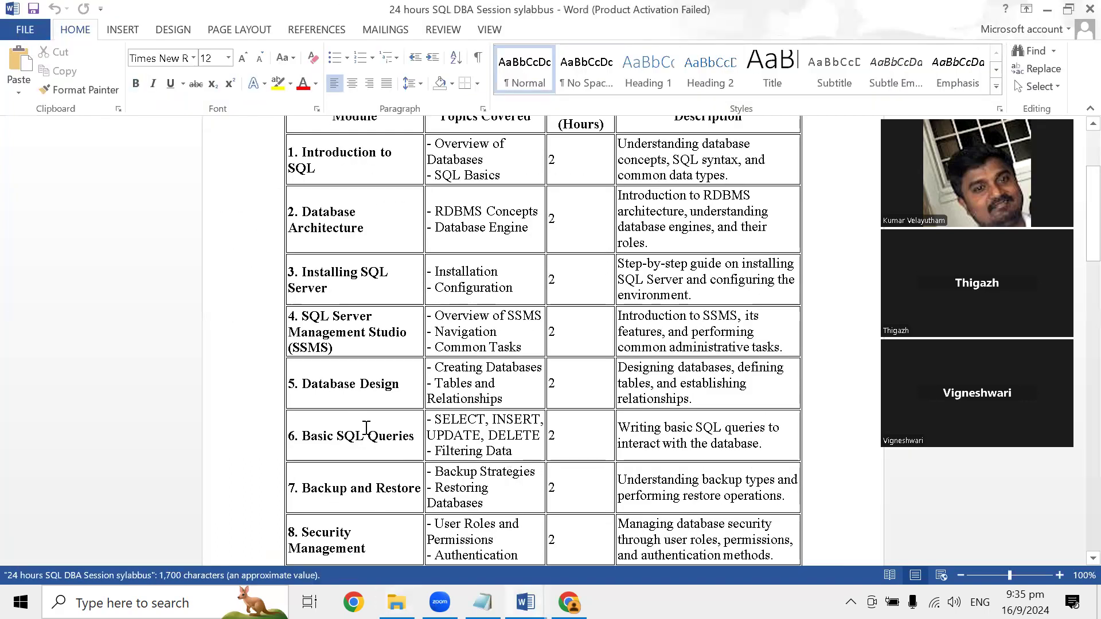
- Highlight the "5. Database Design" row of the syllabus table and look over the modules below it
{"action": "left_click_drag", "start_coordinate": [703, 396], "coordinate": [364, 384]}
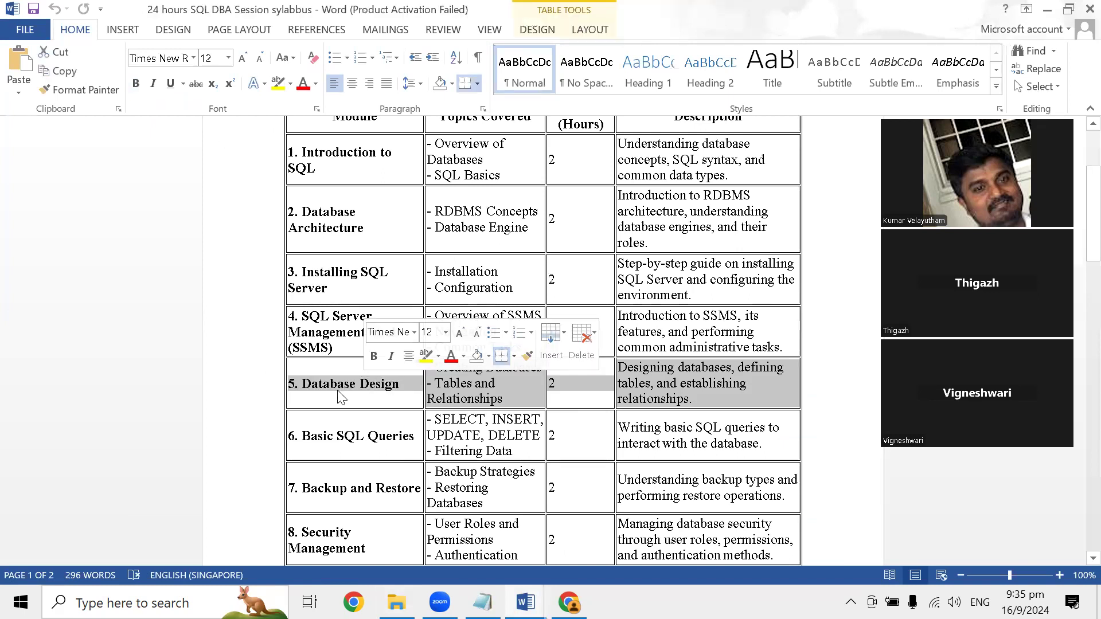
{"action": "left_click", "coordinate": [559, 394]}
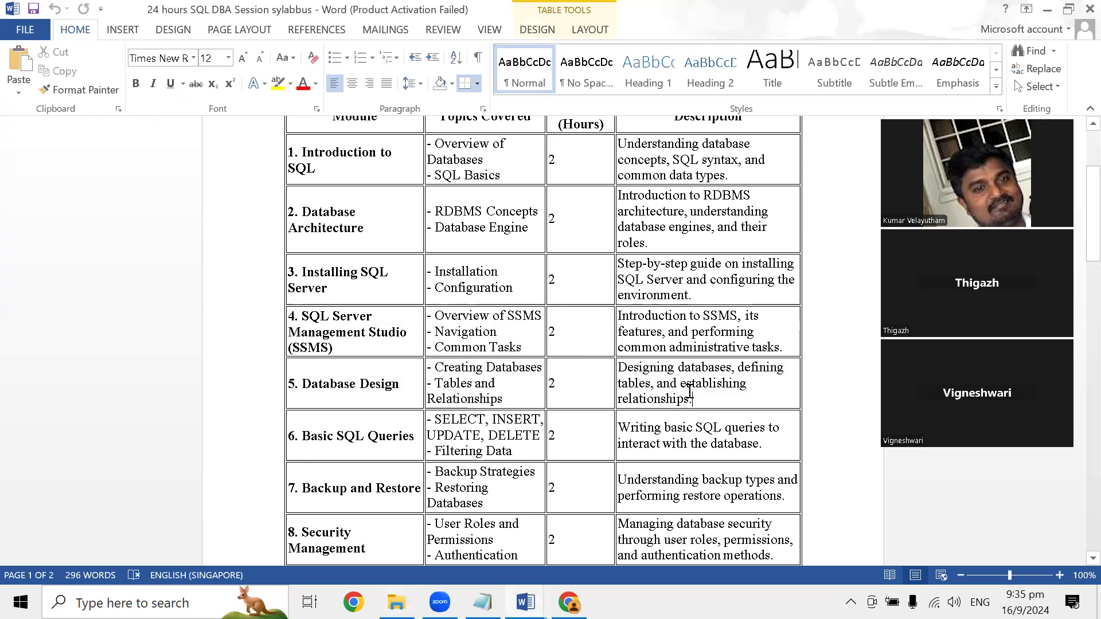
{"action": "left_click_drag", "start_coordinate": [706, 385], "coordinate": [364, 381]}
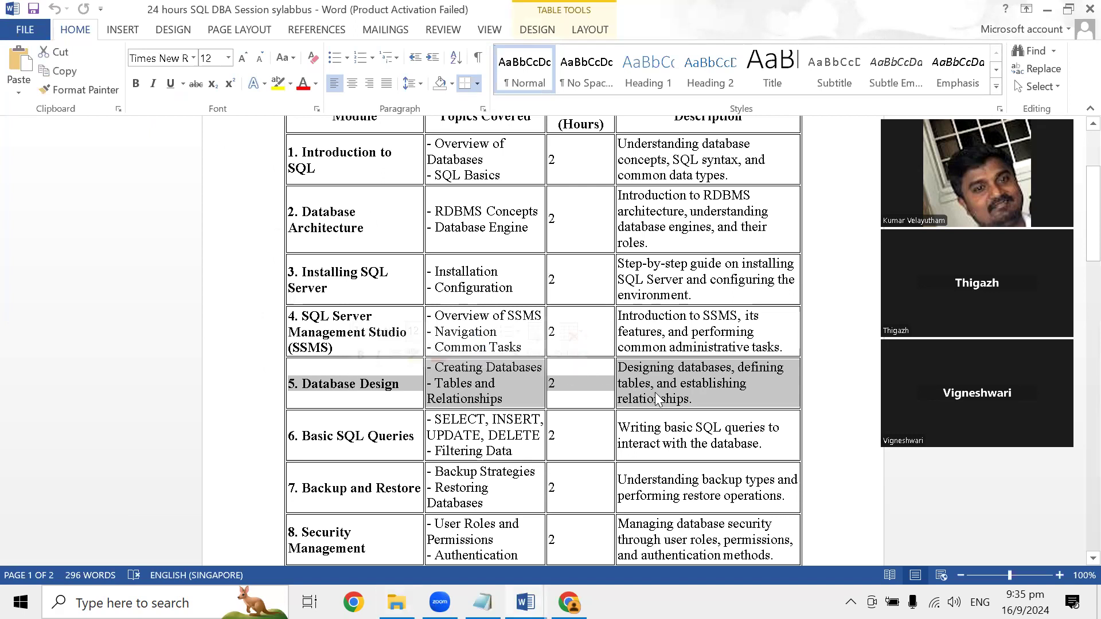
{"action": "scroll", "coordinate": [652, 391], "scroll_direction": "down", "scroll_amount": 2}
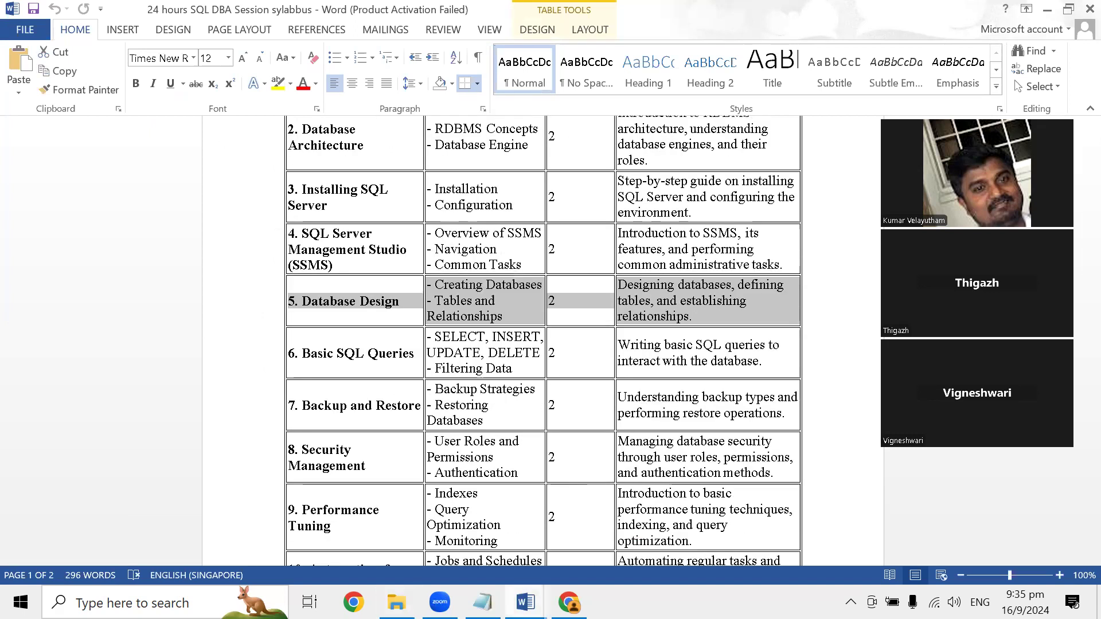
- Switch to the "SQL Server Database Diagram Tool in Management Studio" document and highlight the paragraph under Problem to review it
{"action": "left_click", "coordinate": [525, 602]}
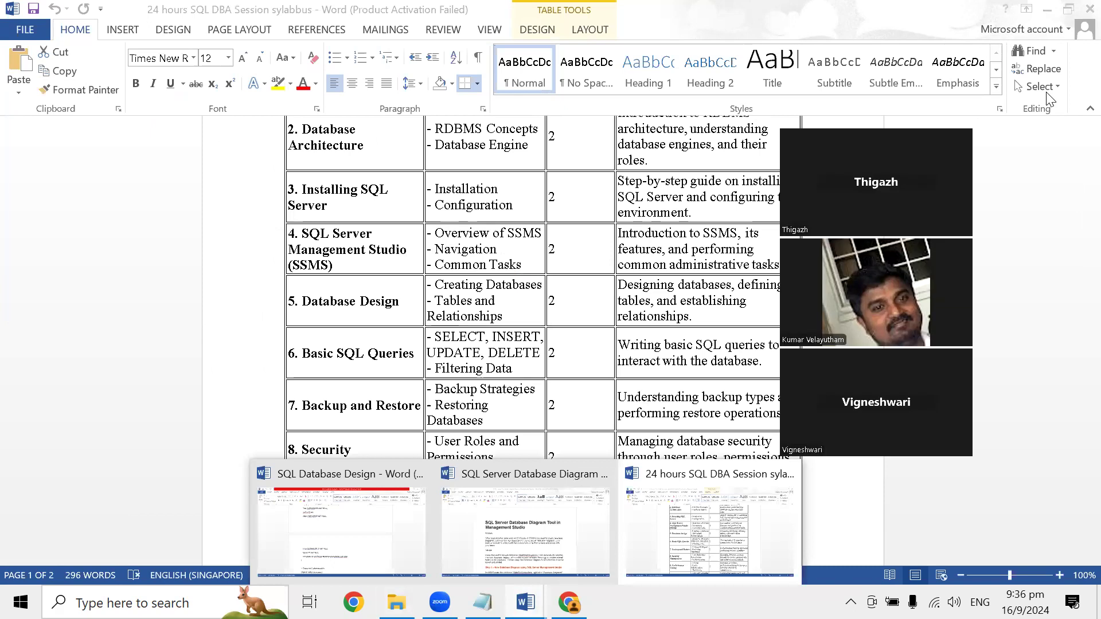
{"action": "left_click", "coordinate": [553, 330]}
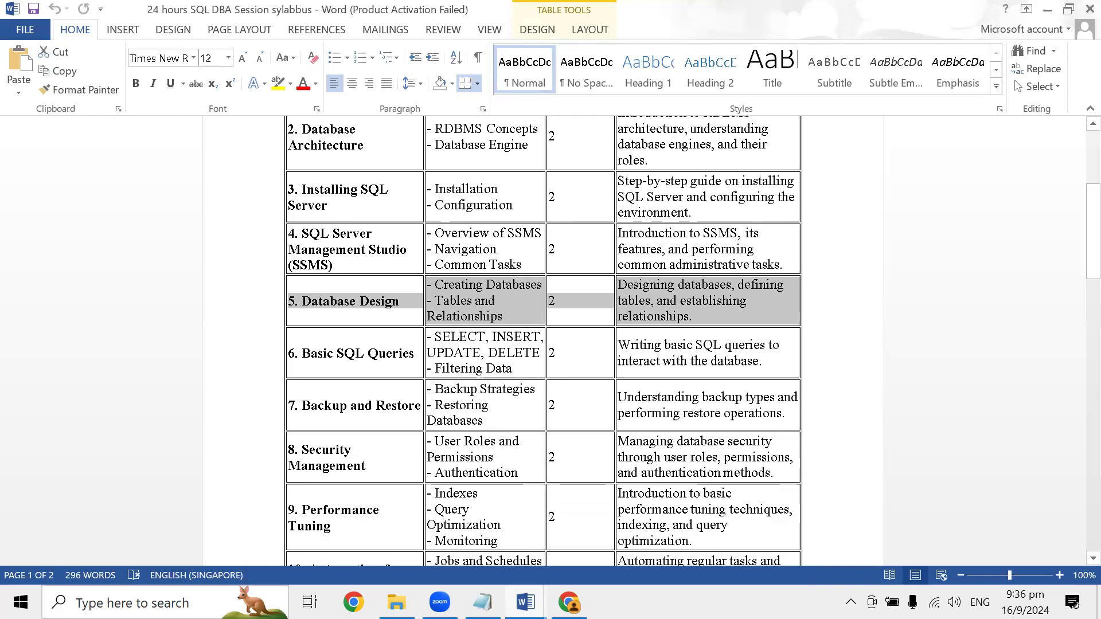
{"action": "mouse_move", "coordinate": [527, 601]}
{"action": "left_click", "coordinate": [531, 534]}
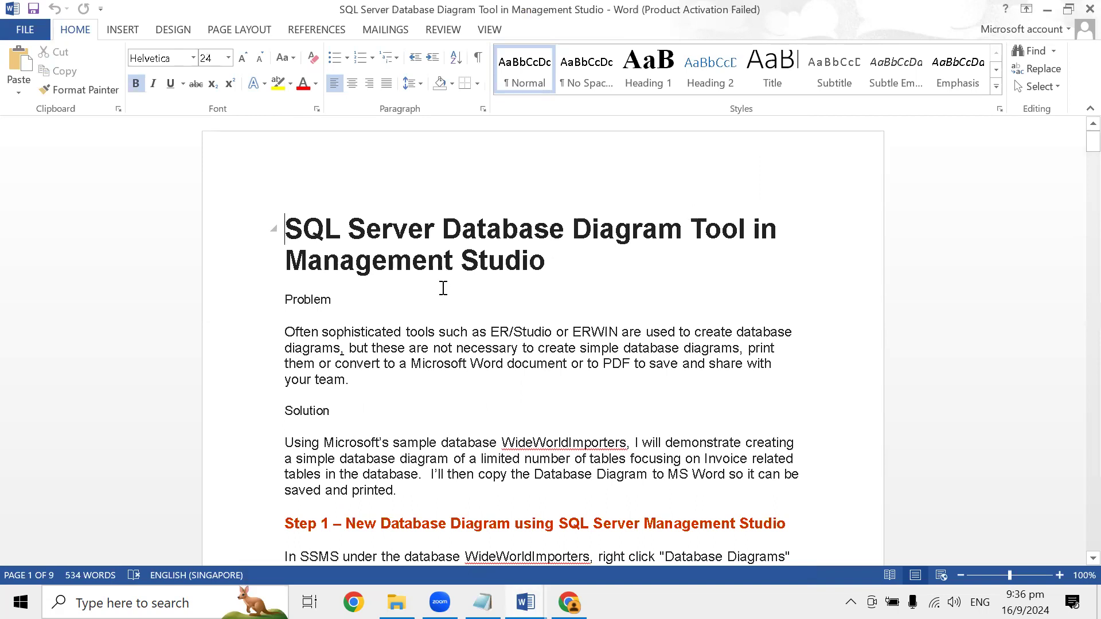
{"action": "scroll", "coordinate": [443, 288], "scroll_direction": "down", "scroll_amount": 1}
{"action": "left_click_drag", "start_coordinate": [285, 291], "coordinate": [568, 344]}
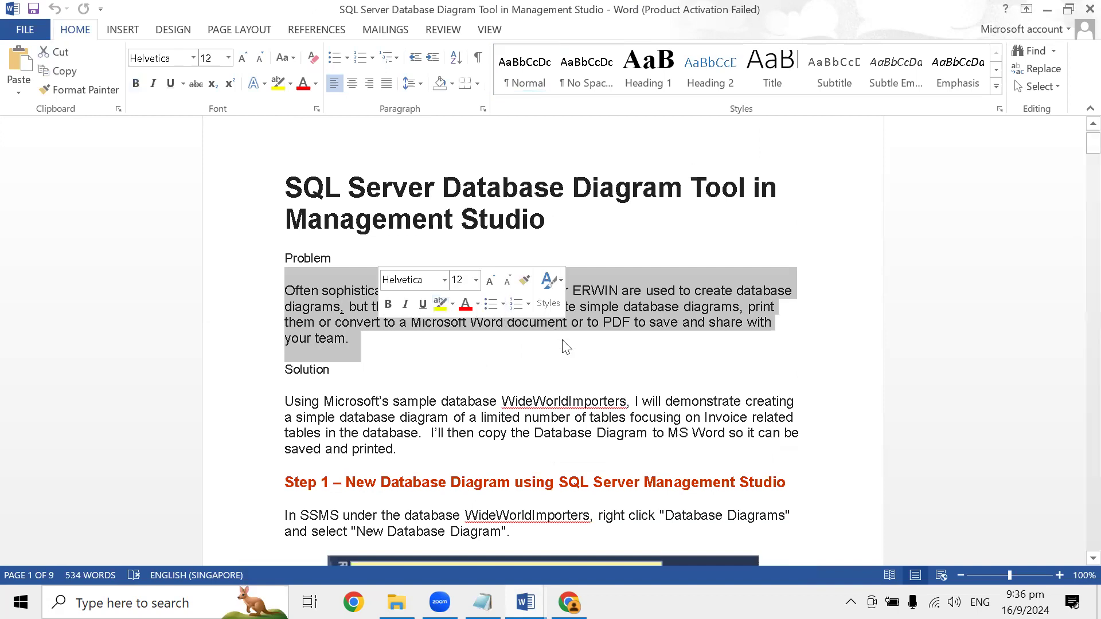
{"action": "left_click", "coordinate": [551, 293]}
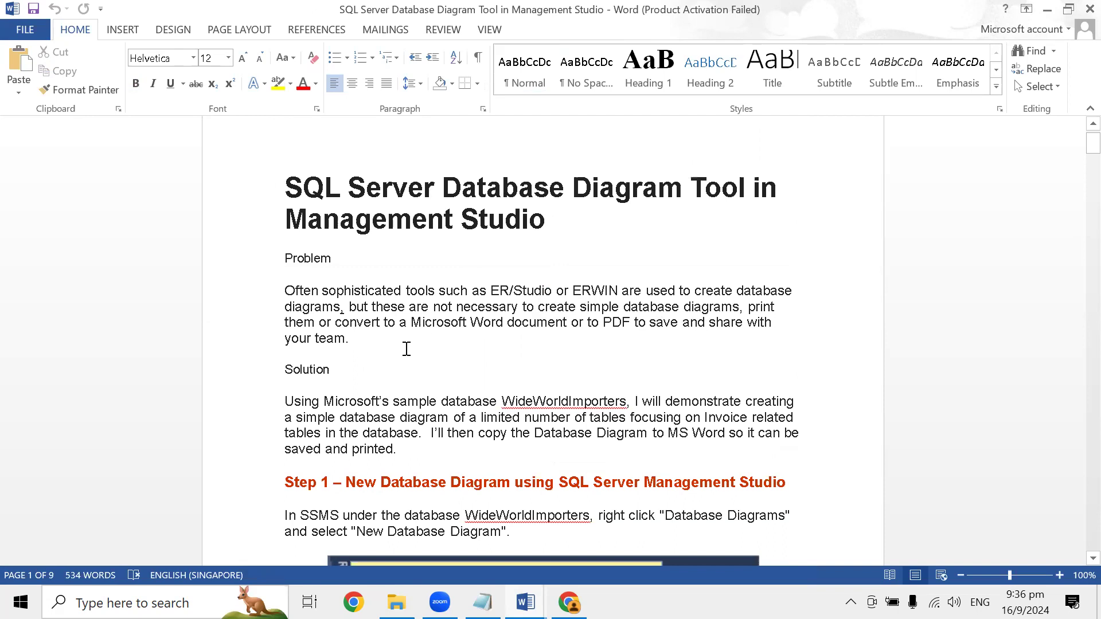
- Read the Solution paragraph, highlighting the sample database name WideWorldImporters, and view the start of Step 1
{"action": "scroll", "coordinate": [407, 348], "scroll_direction": "down", "scroll_amount": 1}
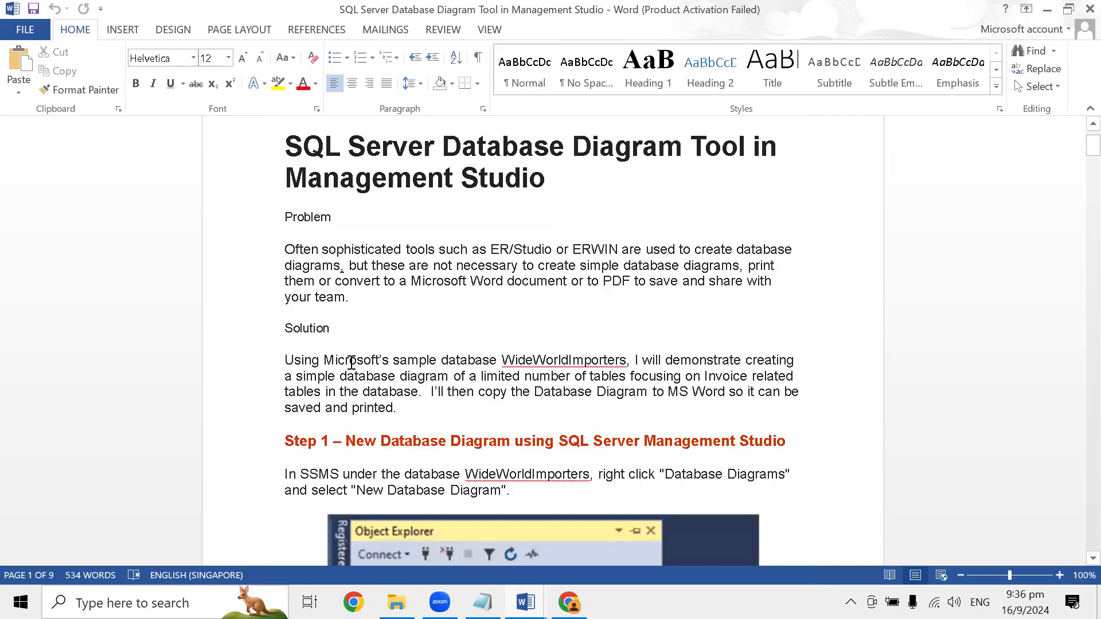
{"action": "scroll", "coordinate": [350, 362], "scroll_direction": "down", "scroll_amount": 2}
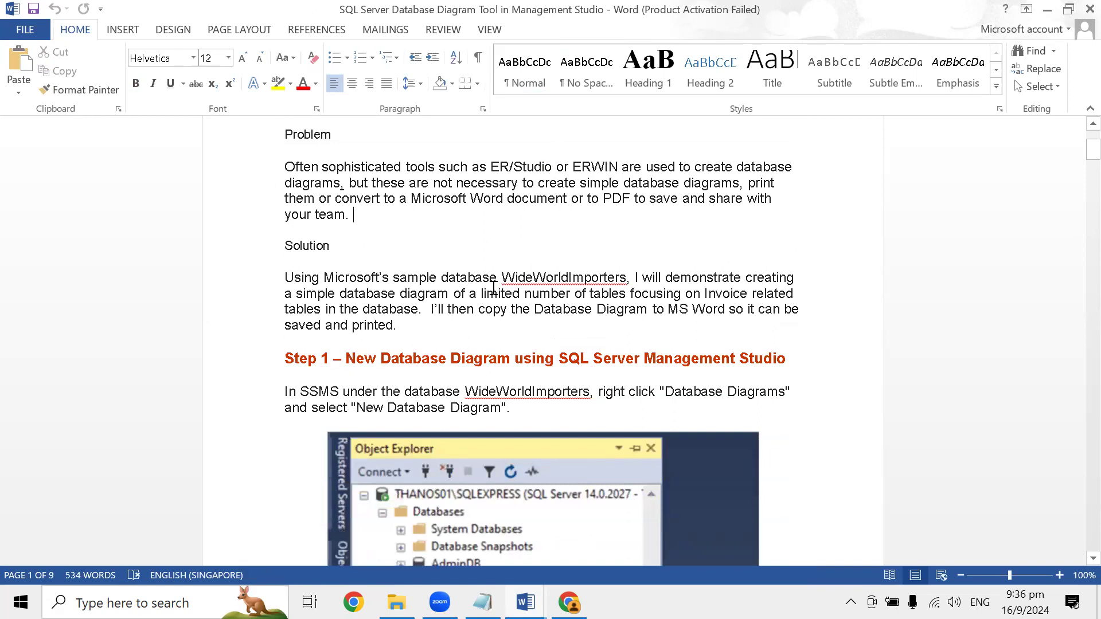
{"action": "double_click", "coordinate": [594, 278]}
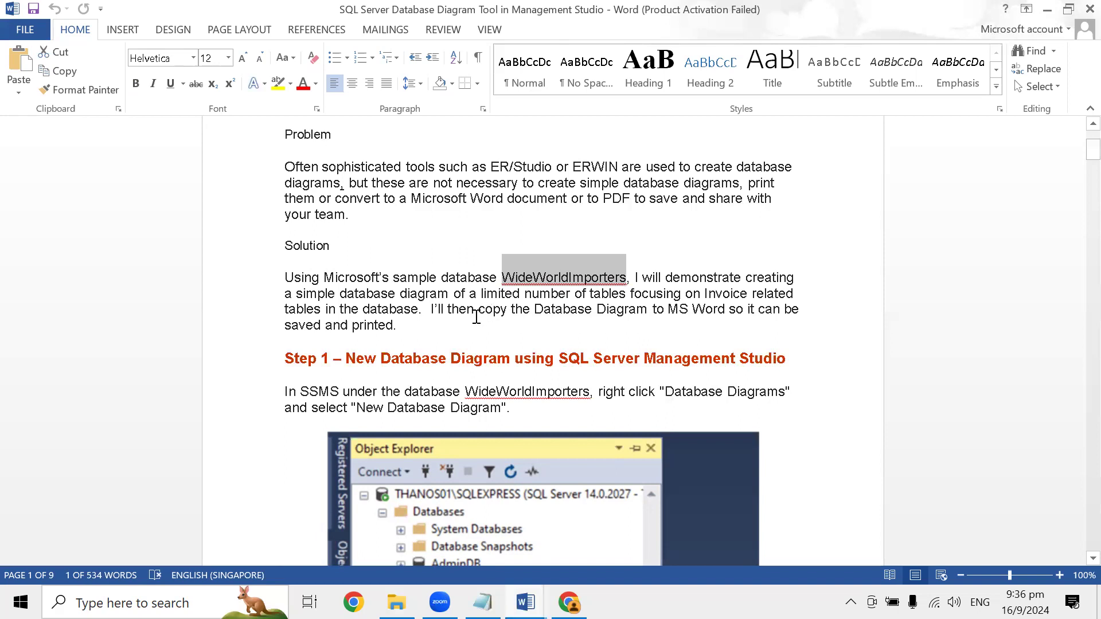
{"action": "scroll", "coordinate": [632, 333], "scroll_direction": "down", "scroll_amount": 1}
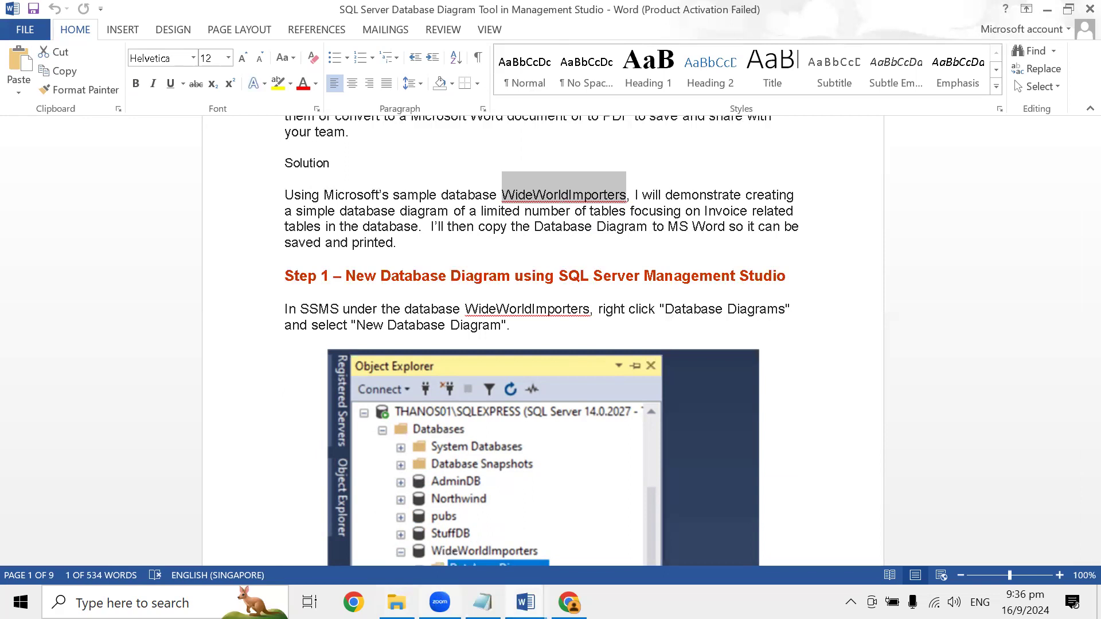
- Switch to Chrome and search the web for "worldwide sql sample database"
{"action": "mouse_move", "coordinate": [483, 602]}
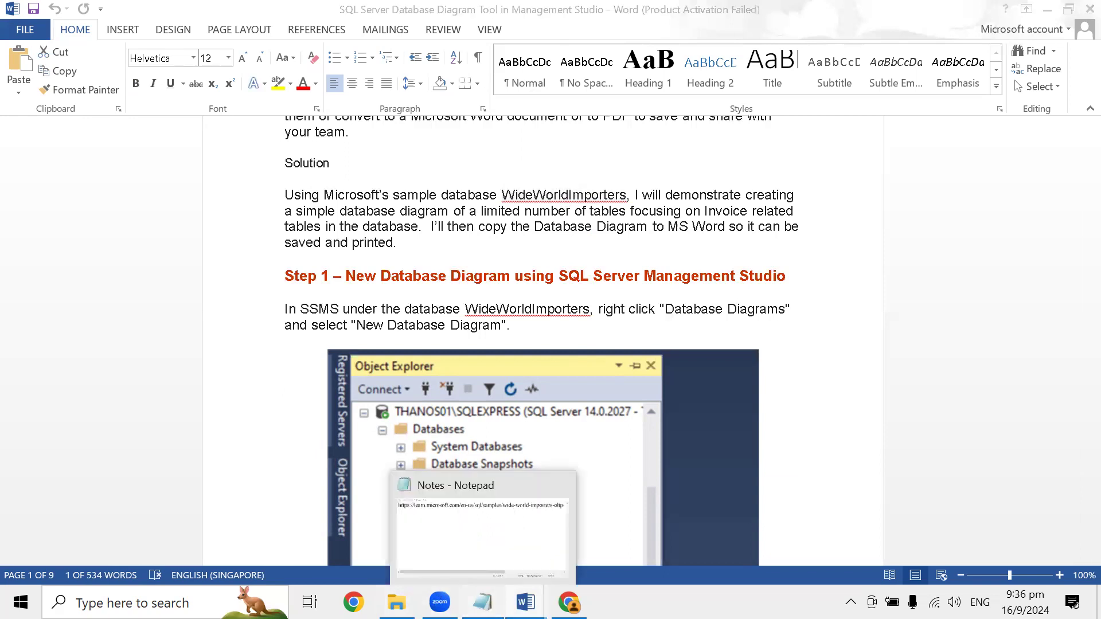
{"action": "left_click_drag", "start_coordinate": [482, 602], "coordinate": [440, 602]}
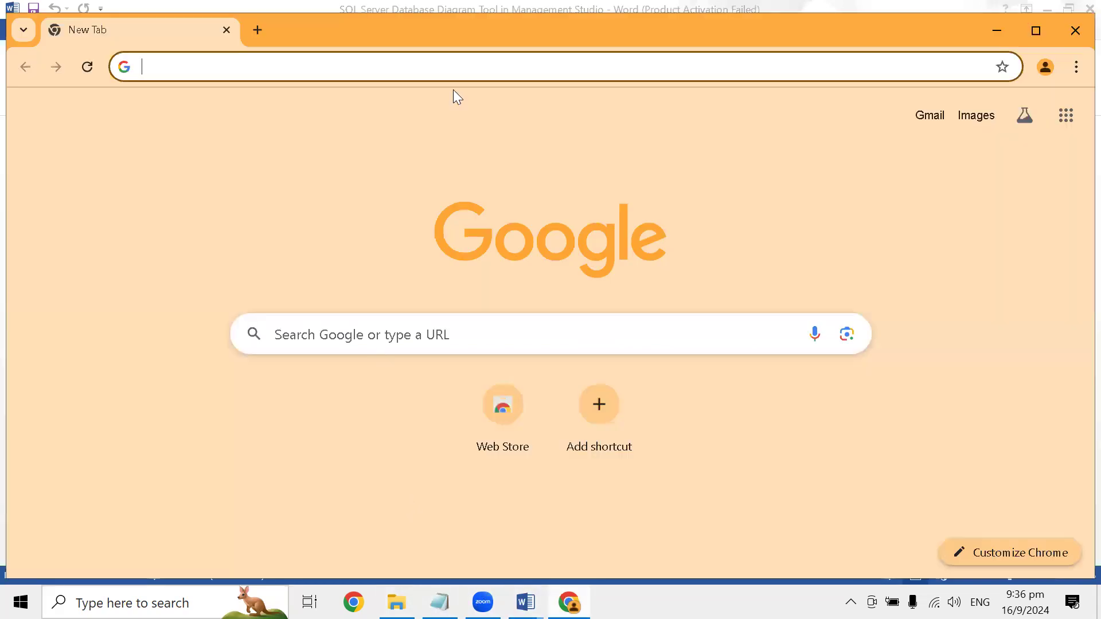
{"action": "left_click", "coordinate": [402, 58]}
{"action": "type", "text": "wordlw"}
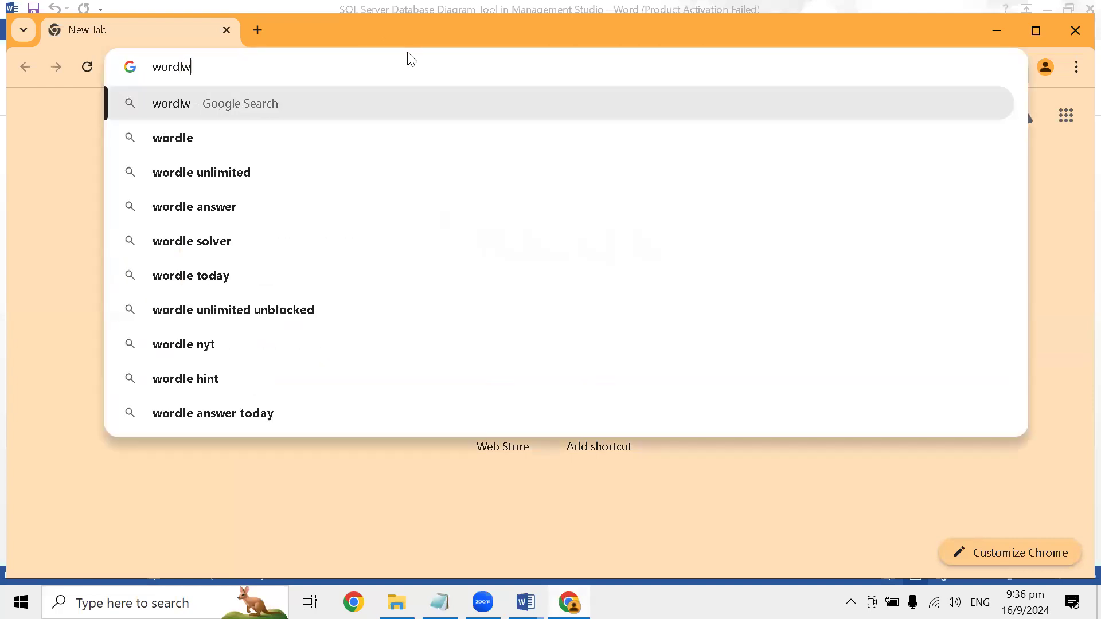
{"action": "key", "text": "BackSpace"}
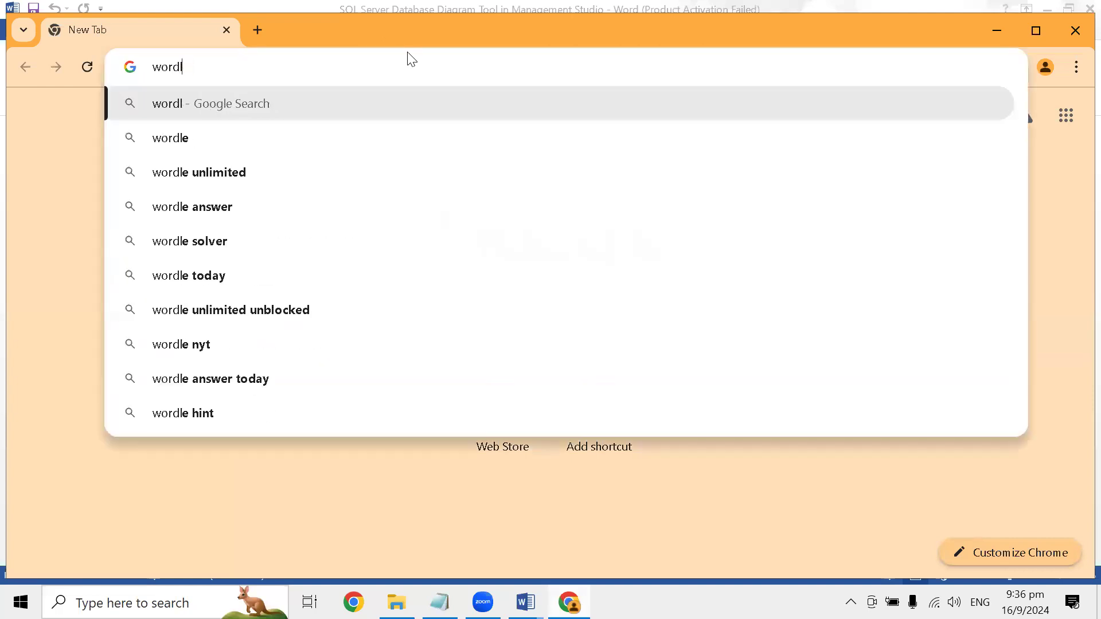
{"action": "key", "text": "BackSpace"}
{"action": "key", "text": "BackSpace"}
{"action": "type", "text": "ldwod"}
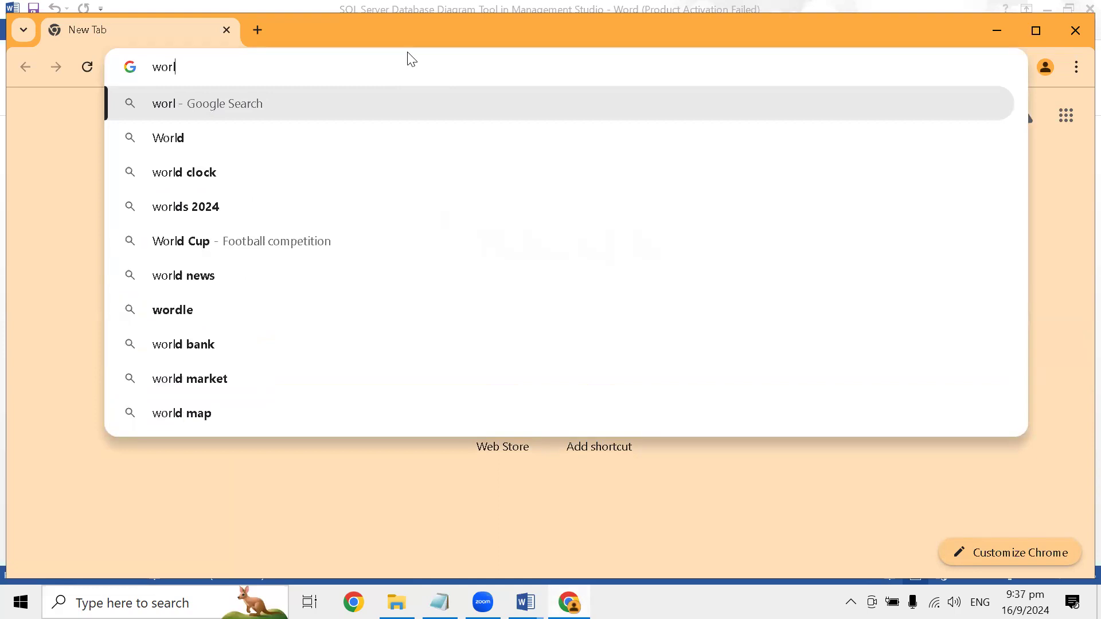
{"action": "key", "text": "BackSpace"}
{"action": "key", "text": "BackSpace"}
{"action": "type", "text": "ide "}
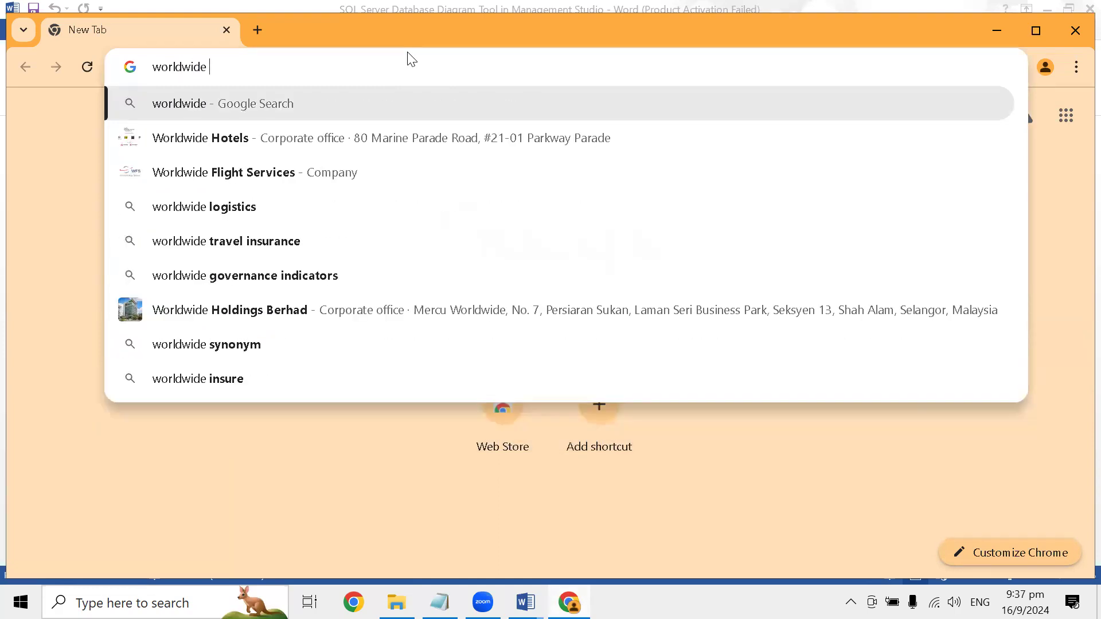
{"action": "type", "text": "sql sample"}
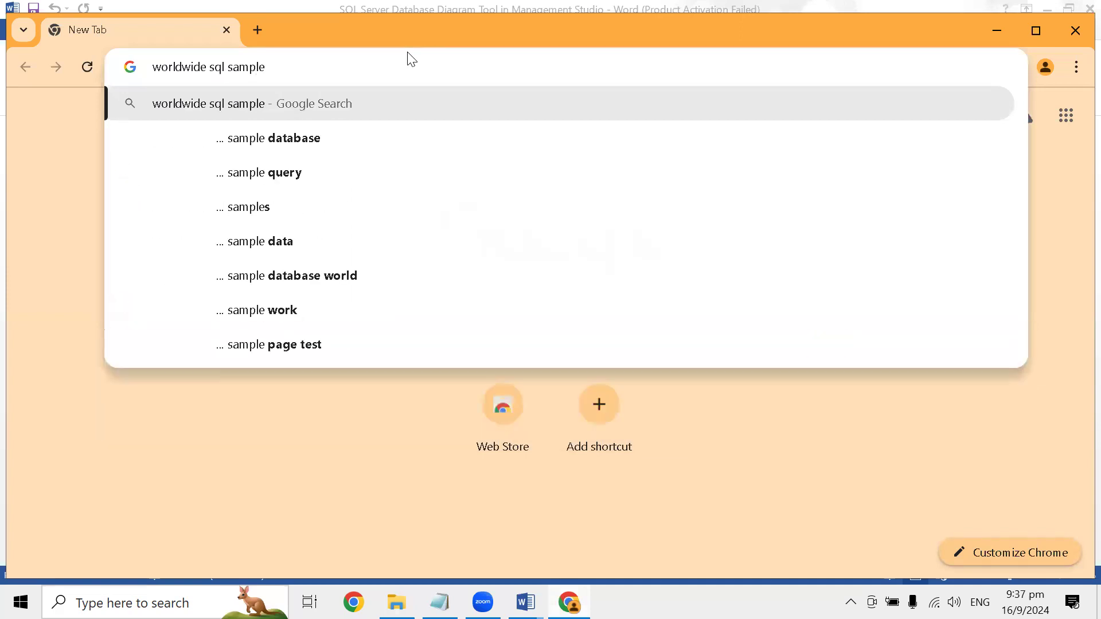
{"action": "key", "text": "Down"}
{"action": "key", "text": "Return"}
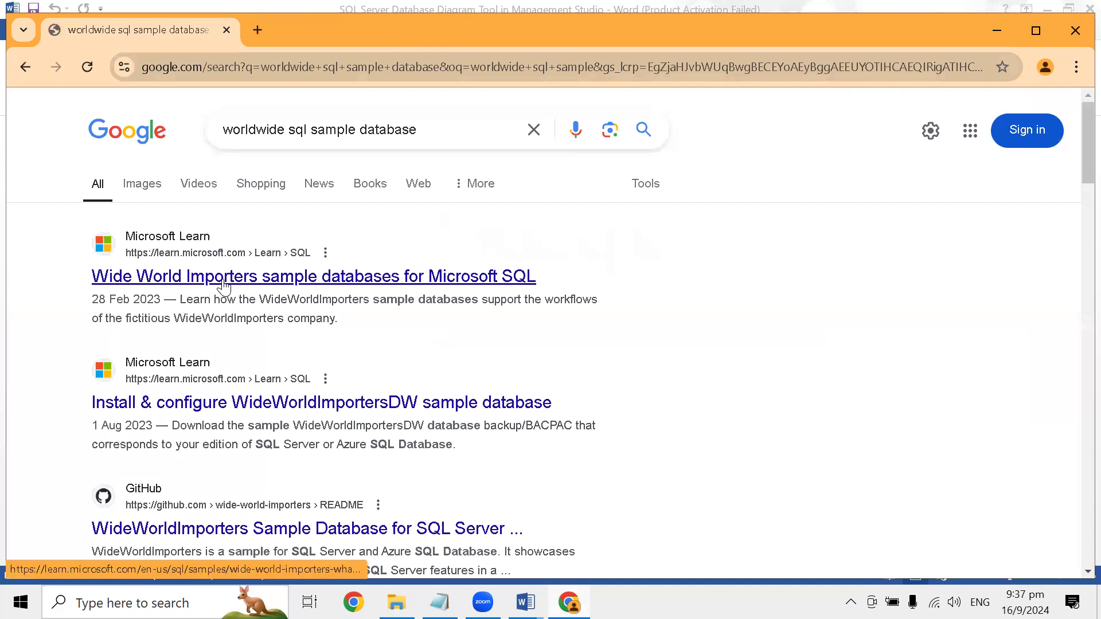
- Open Microsoft Learn's "Wide World Importers sample databases for Microsoft SQL" article and paste its URL into a new Notepad file
{"action": "left_click", "coordinate": [224, 285]}
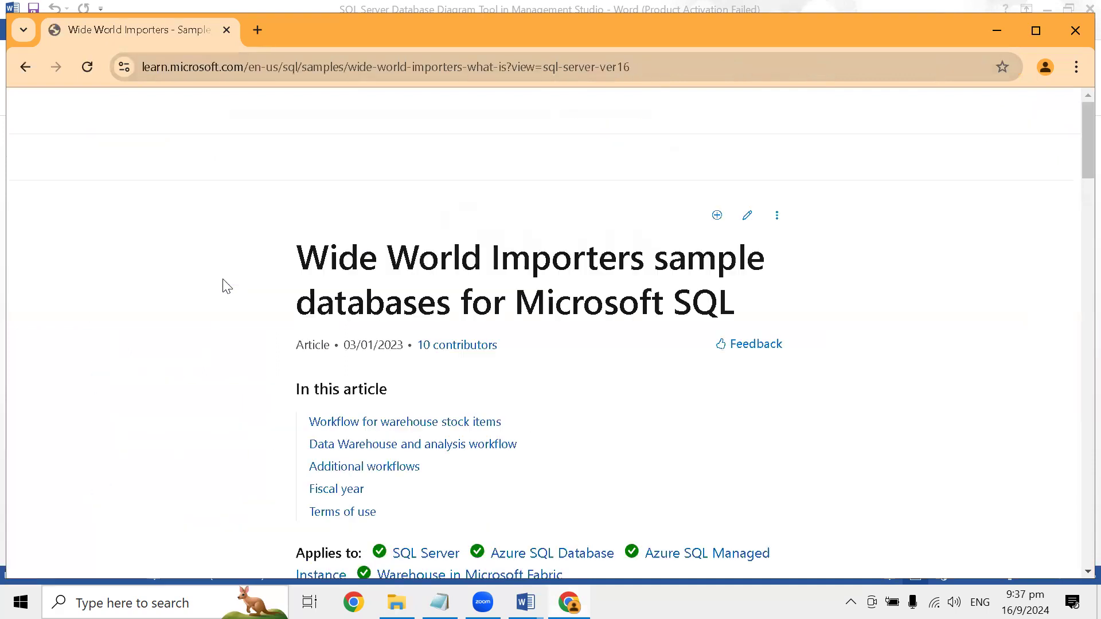
{"action": "scroll", "coordinate": [488, 427], "scroll_direction": "down", "scroll_amount": 5}
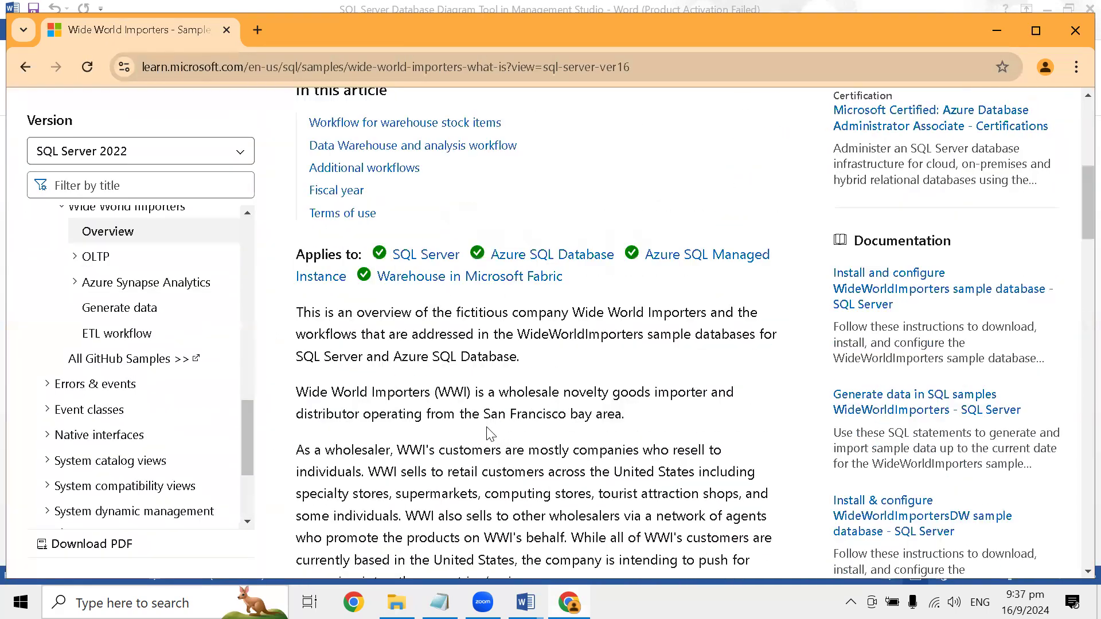
{"action": "left_click", "coordinate": [310, 69]}
{"action": "key", "text": "ctrl+c"}
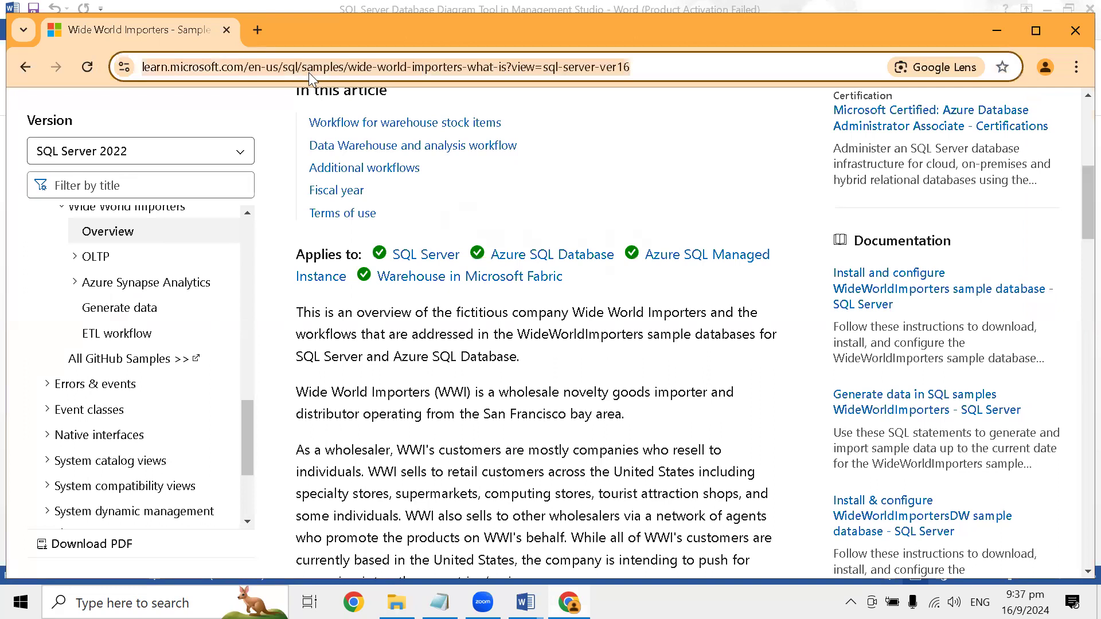
{"action": "key", "text": "super+r"}
{"action": "key", "text": "Return"}
{"action": "key", "text": "ctrl+v"}
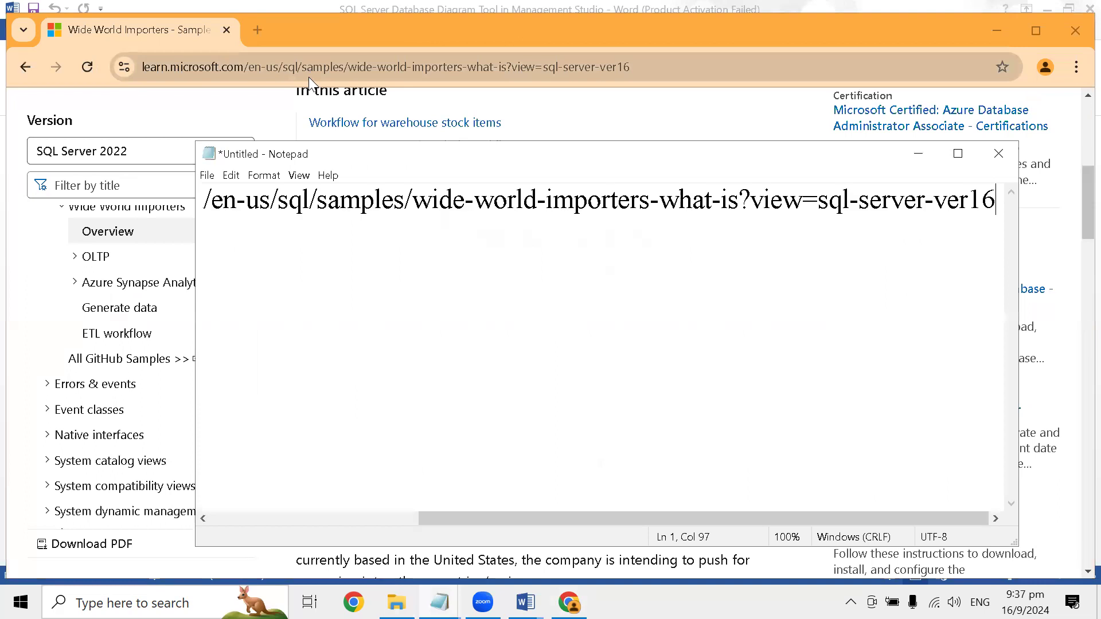
{"action": "left_click", "coordinate": [917, 155]}
- Look through the Wide World Importers article's company overview and its workflow for warehouse stock items
{"action": "scroll", "coordinate": [390, 396], "scroll_direction": "down", "scroll_amount": 8}
{"action": "scroll", "coordinate": [390, 395], "scroll_direction": "down", "scroll_amount": 15}
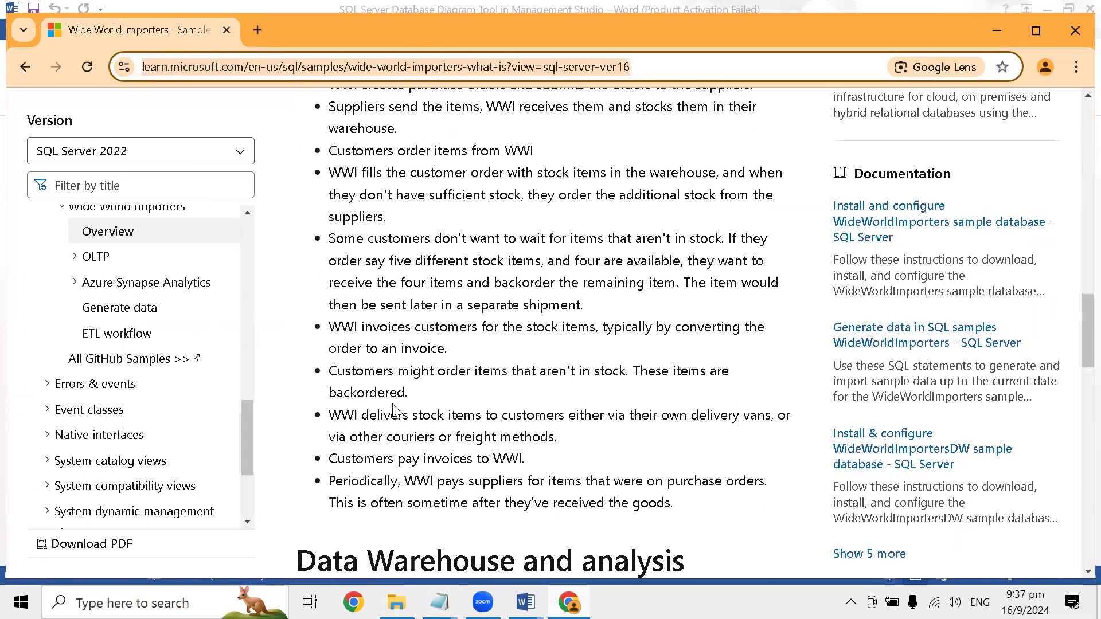
{"action": "scroll", "coordinate": [396, 413], "scroll_direction": "down", "scroll_amount": 4}
{"action": "scroll", "coordinate": [414, 338], "scroll_direction": "up", "scroll_amount": 10}
{"action": "scroll", "coordinate": [414, 337], "scroll_direction": "up", "scroll_amount": 12}
{"action": "scroll", "coordinate": [414, 337], "scroll_direction": "up", "scroll_amount": 3}
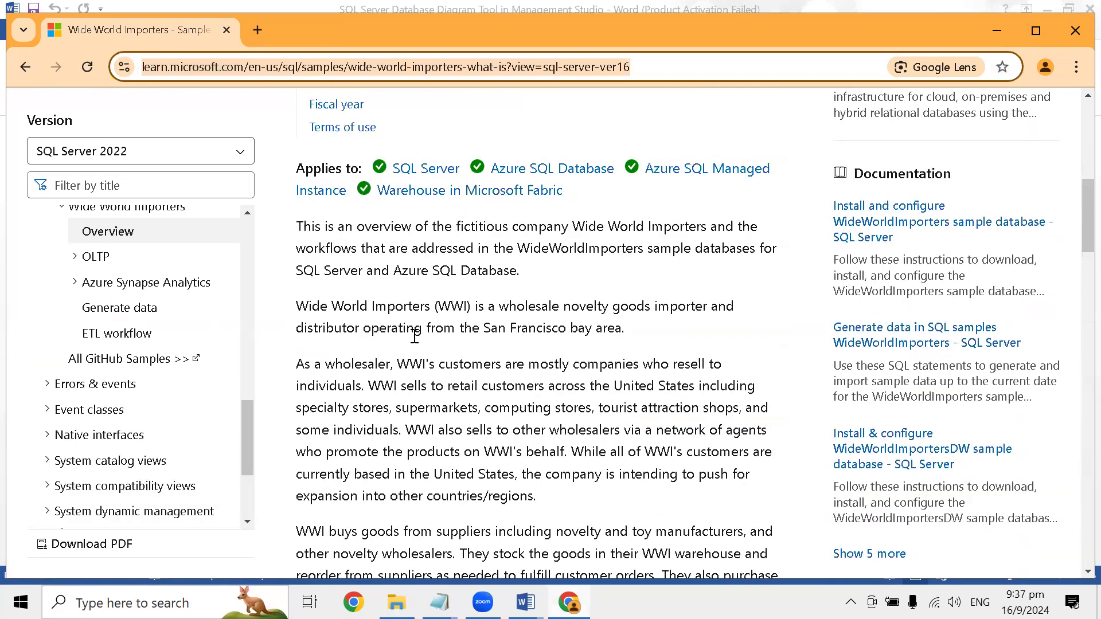
- Look through the Wide World Importers overview and open its recommended article "Install and configure WideWorldImporters sample database - SQL Server"
{"action": "scroll", "coordinate": [414, 337], "scroll_direction": "up", "scroll_amount": 2}
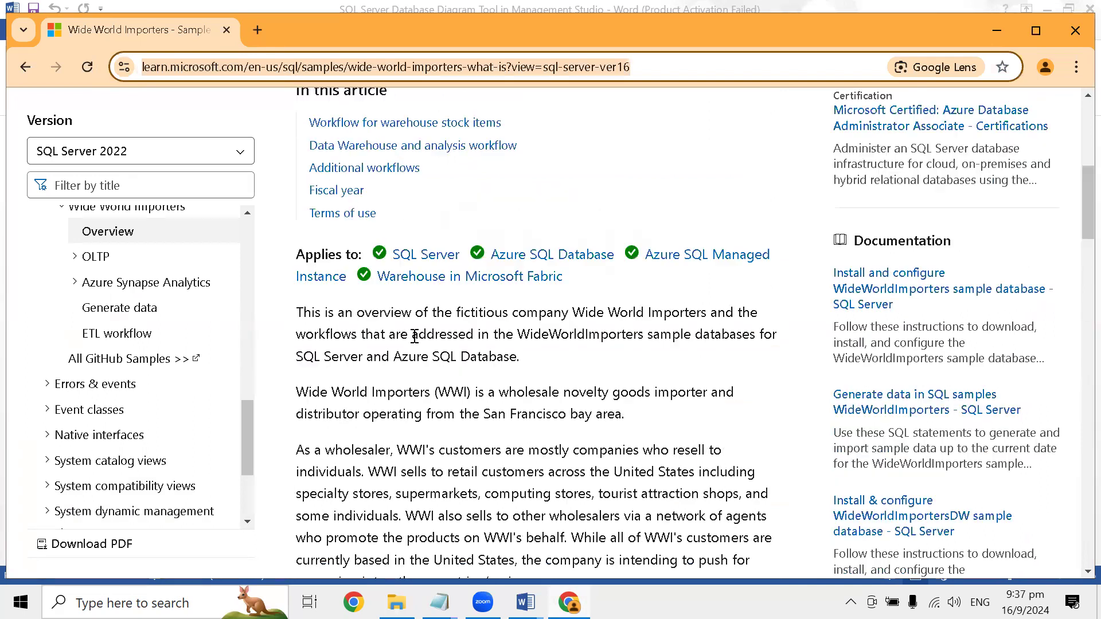
{"action": "scroll", "coordinate": [414, 337], "scroll_direction": "up", "scroll_amount": 3}
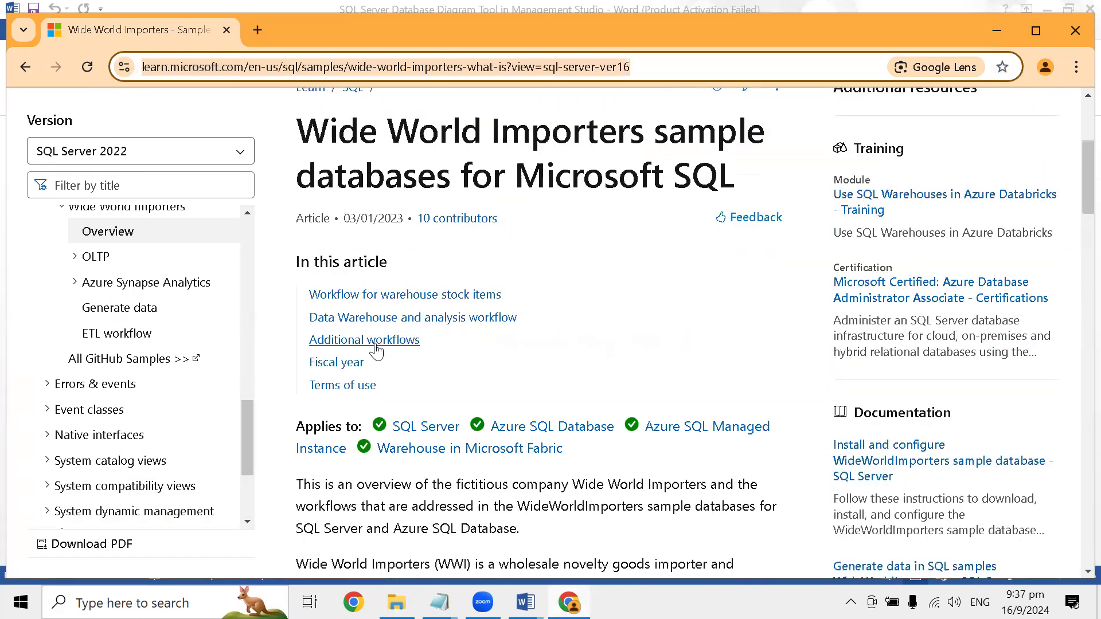
{"action": "scroll", "coordinate": [133, 308], "scroll_direction": "up", "scroll_amount": 3}
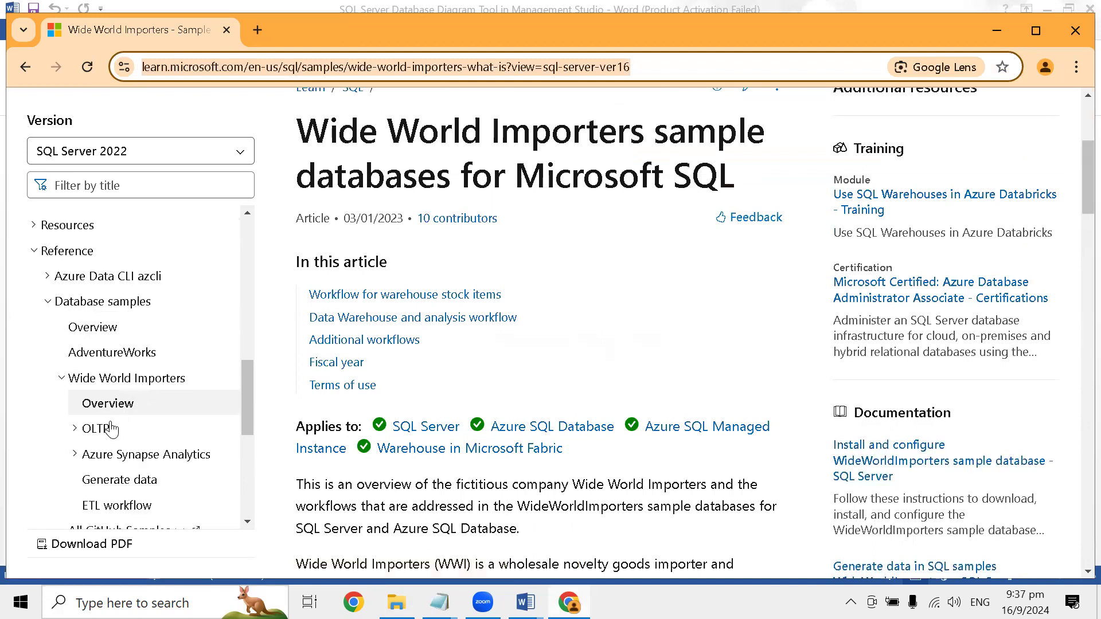
{"action": "scroll", "coordinate": [125, 419], "scroll_direction": "down", "scroll_amount": 3}
{"action": "scroll", "coordinate": [608, 327], "scroll_direction": "down", "scroll_amount": 5}
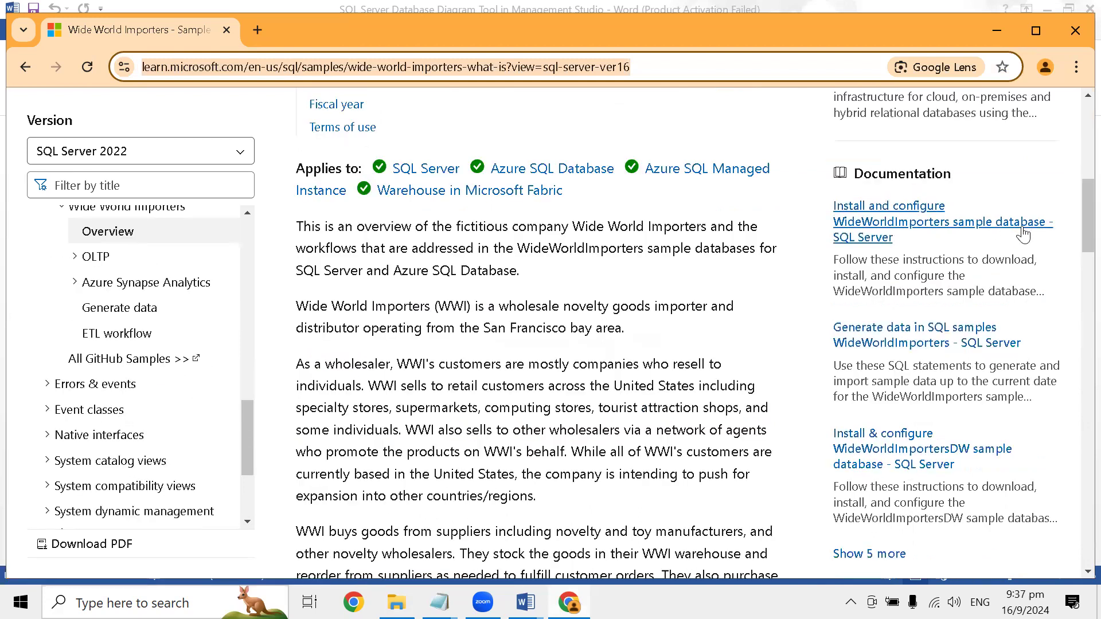
{"action": "scroll", "coordinate": [926, 248], "scroll_direction": "down", "scroll_amount": 3}
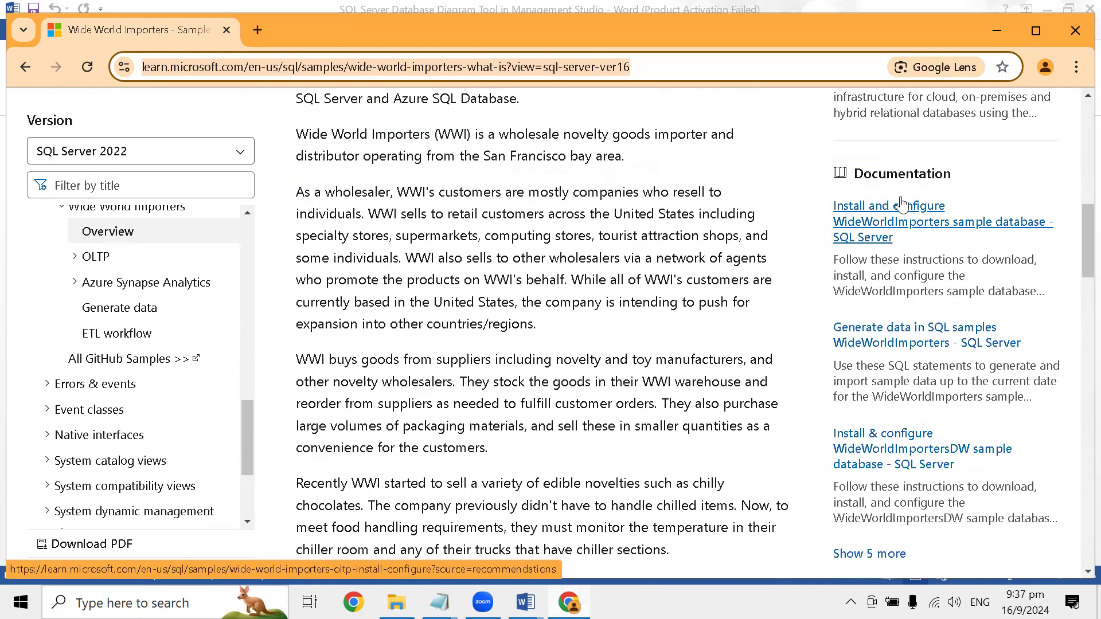
{"action": "left_click", "coordinate": [883, 221]}
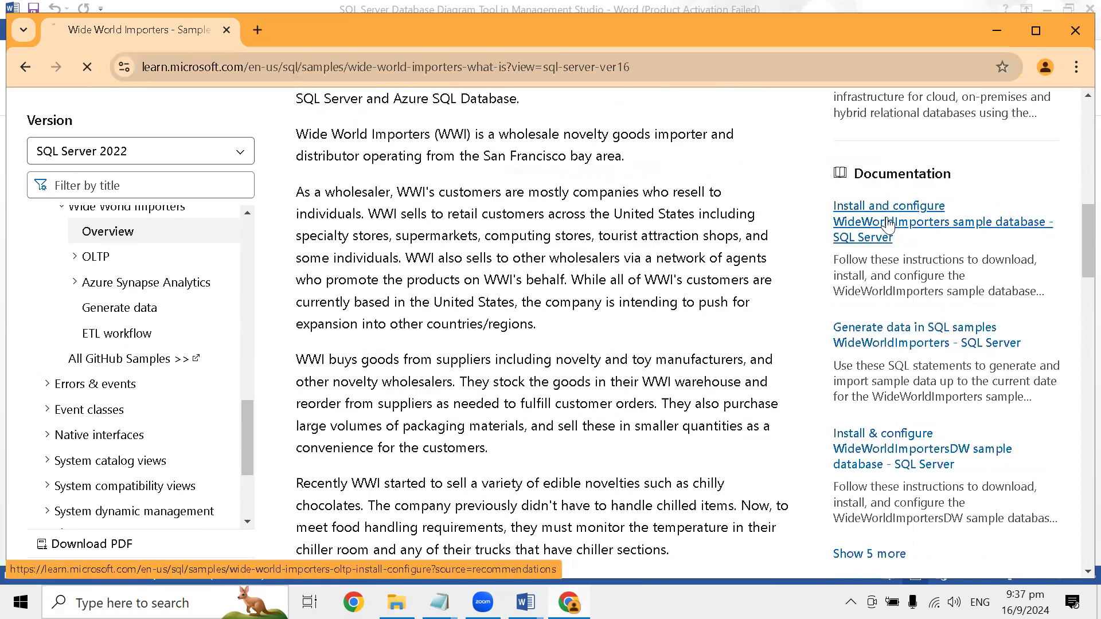
- View the article's Download section and paste the article's URL into the Notepad file below the first link
{"action": "scroll", "coordinate": [551, 338], "scroll_direction": "down", "scroll_amount": 7}
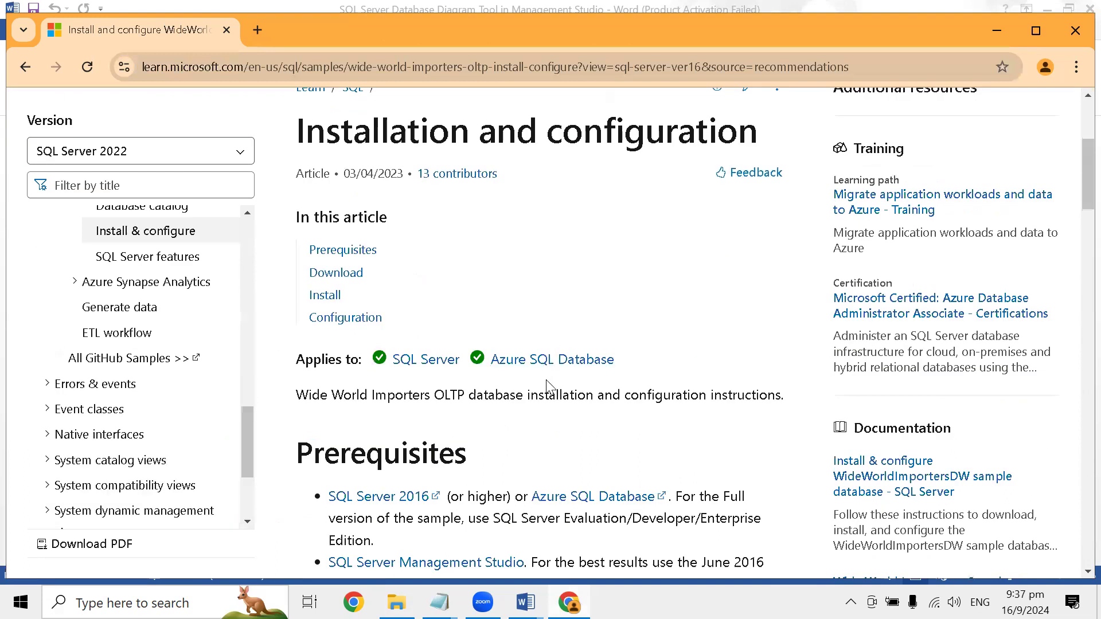
{"action": "scroll", "coordinate": [504, 312], "scroll_direction": "down", "scroll_amount": 3}
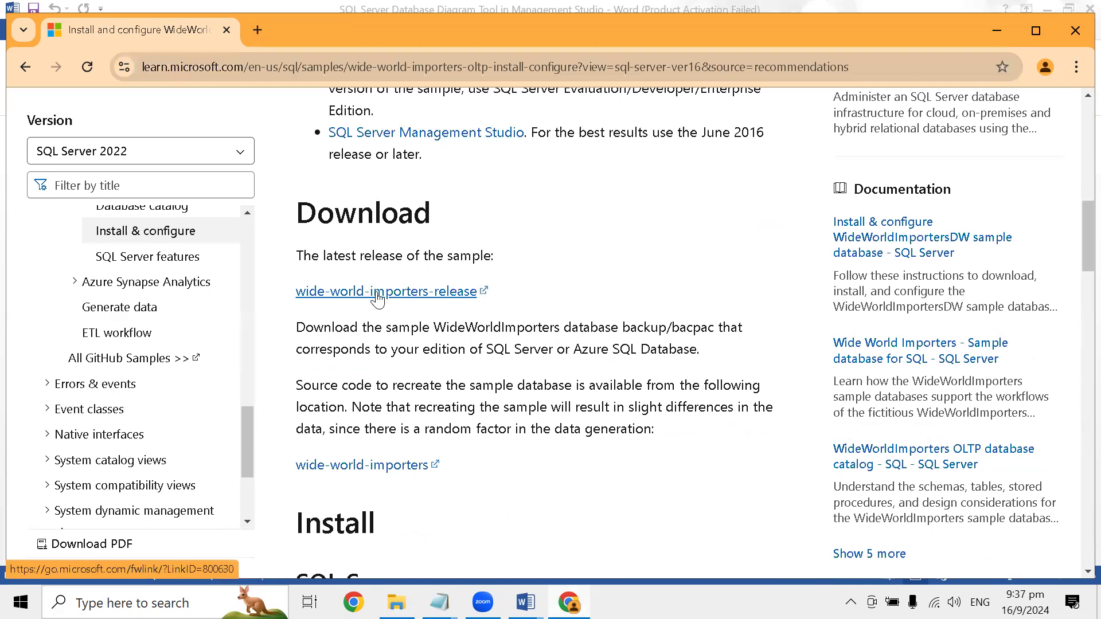
{"action": "left_click", "coordinate": [653, 70]}
{"action": "key", "text": "ctrl+c"}
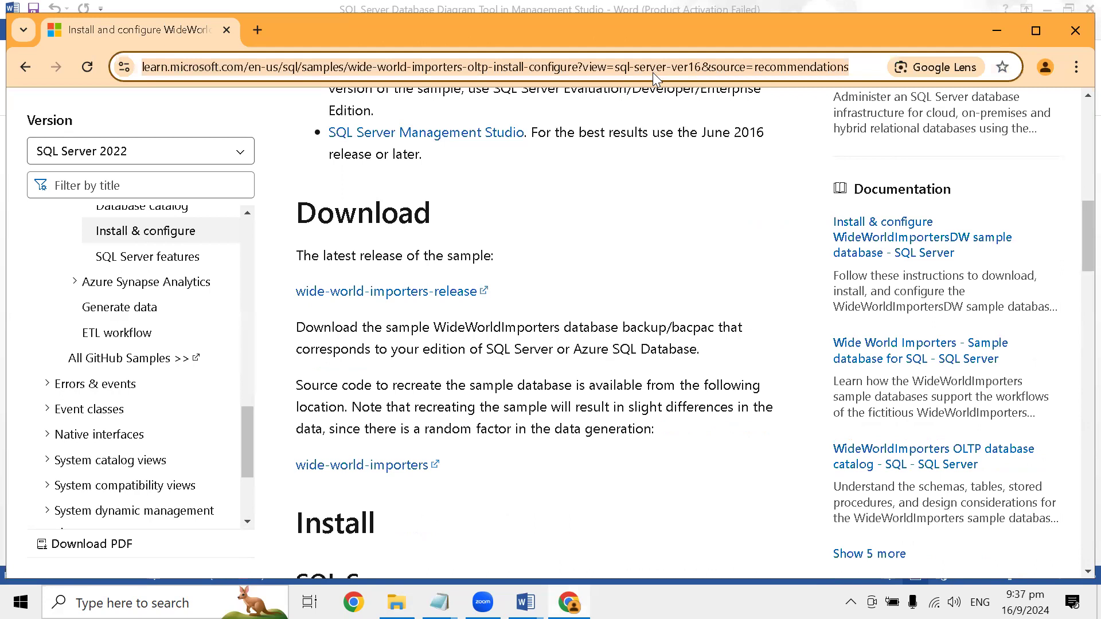
{"action": "key", "text": "alt+Tab"}
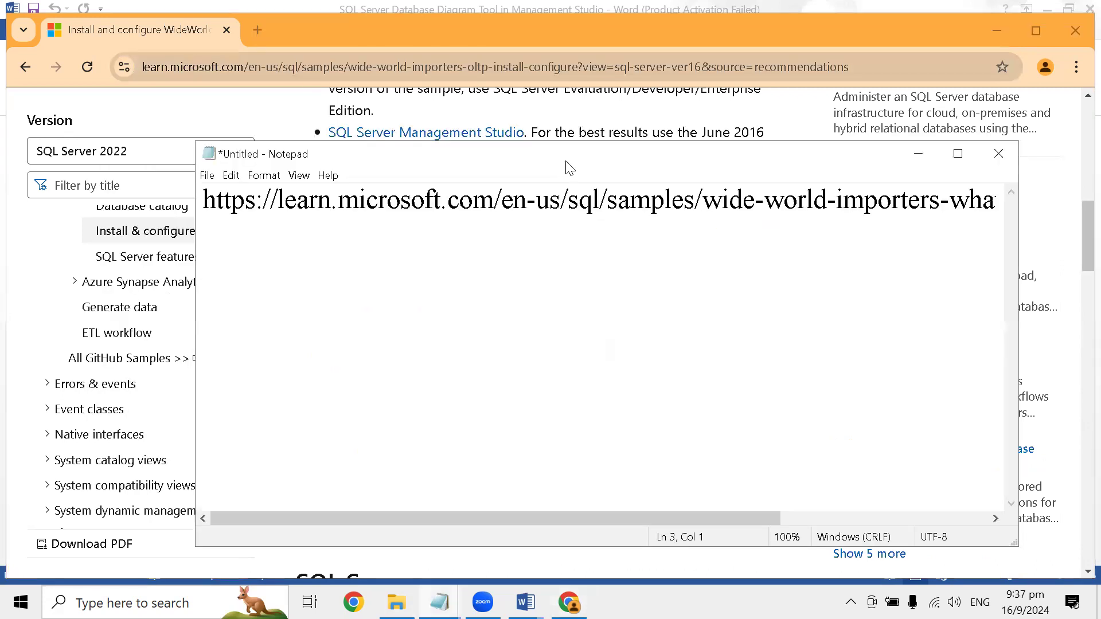
{"action": "key", "text": "ctrl+v"}
{"action": "key", "text": "Return"}
{"action": "key", "text": "Return"}
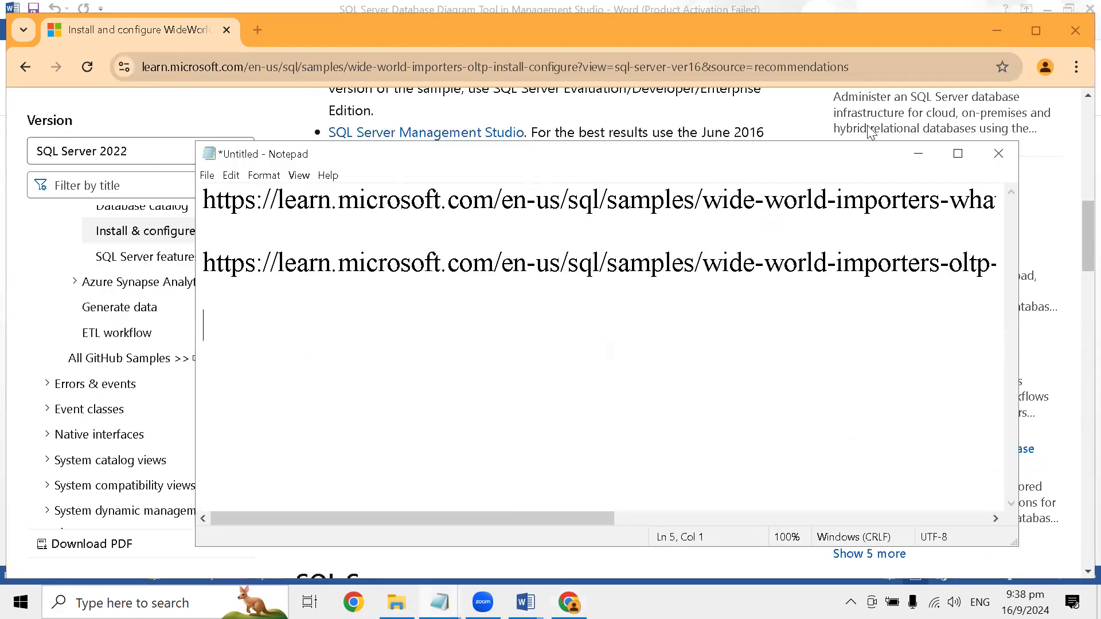
- Open the wide-world-importers-release page from the article in Chrome and download WideWorldImporters-Full.bak
{"action": "key", "text": "alt+Tab"}
{"action": "left_click", "coordinate": [443, 294]}
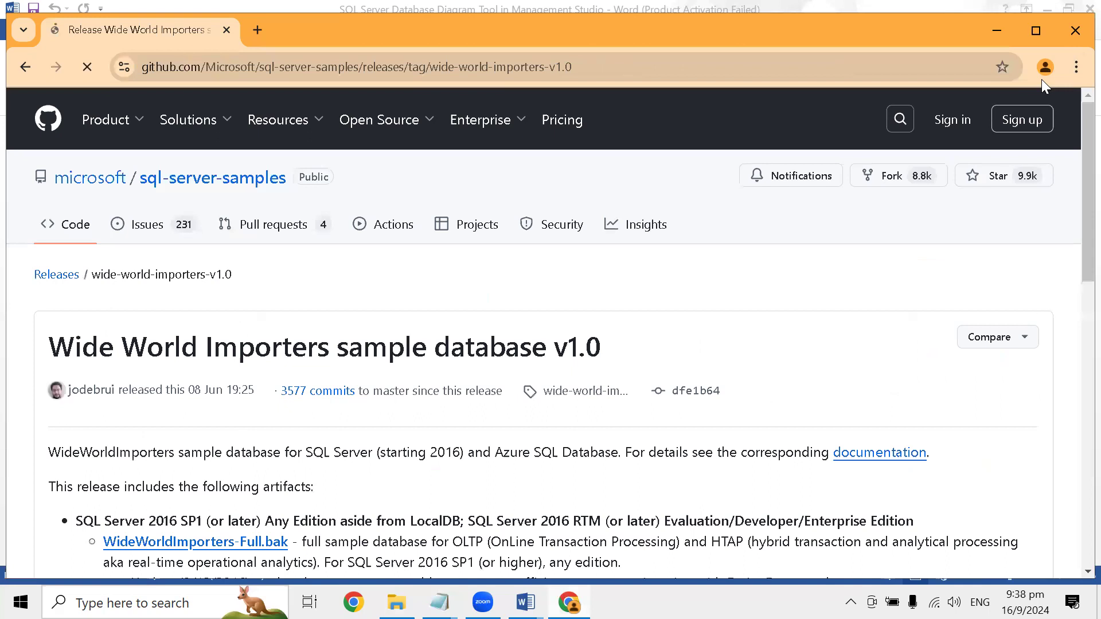
{"action": "scroll", "coordinate": [426, 319], "scroll_direction": "down", "scroll_amount": 5}
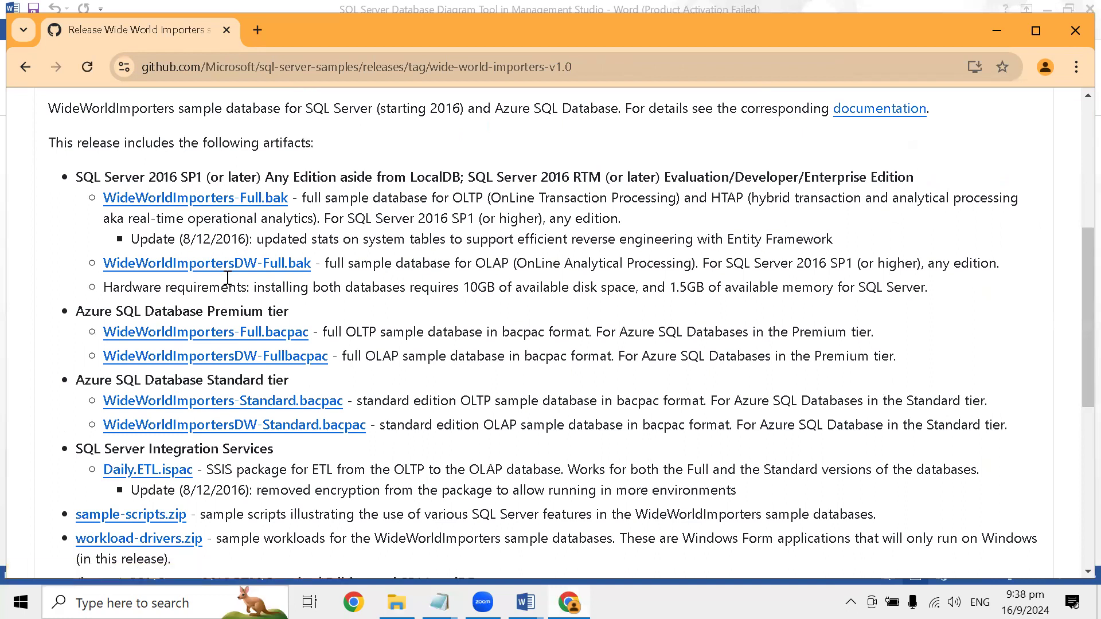
{"action": "scroll", "coordinate": [228, 277], "scroll_direction": "down", "scroll_amount": 2}
{"action": "scroll", "coordinate": [228, 287], "scroll_direction": "up", "scroll_amount": 5}
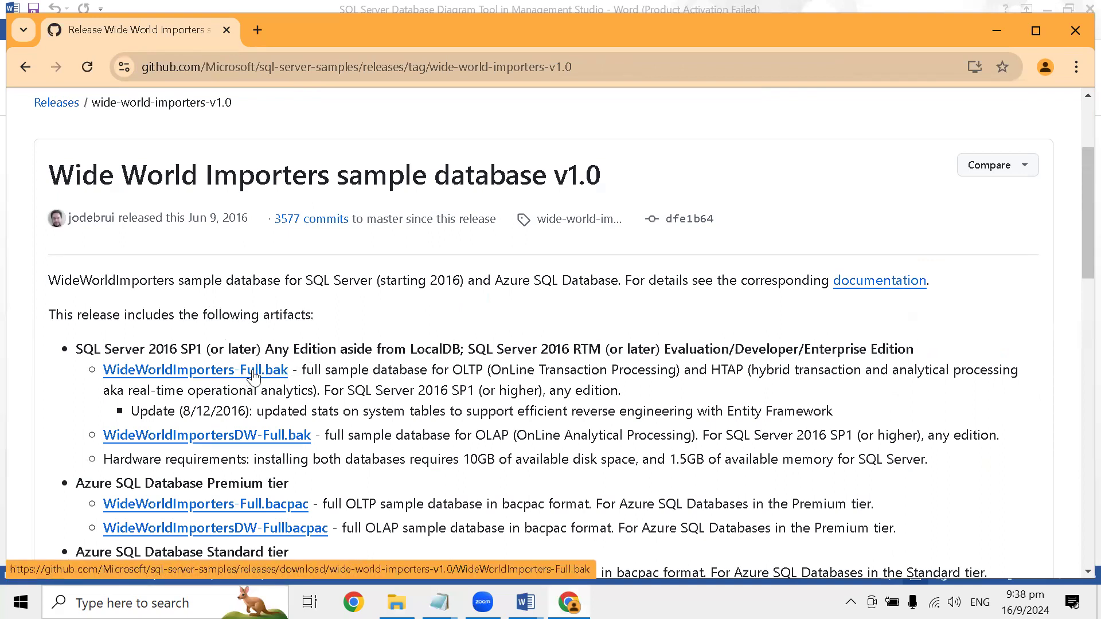
{"action": "left_click", "coordinate": [254, 374]}
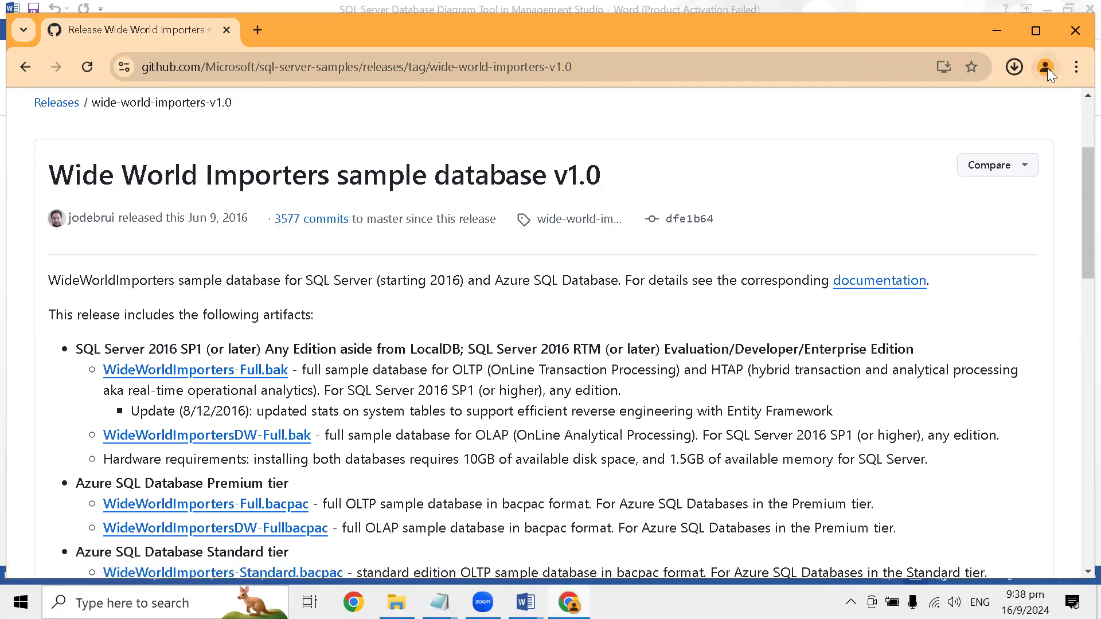
- Copy the downloaded WideWorldImporters-Full.bak from Downloads into the DAY 12 folder of 24 hours SQL DBA SESSION
{"action": "left_click", "coordinate": [1015, 68]}
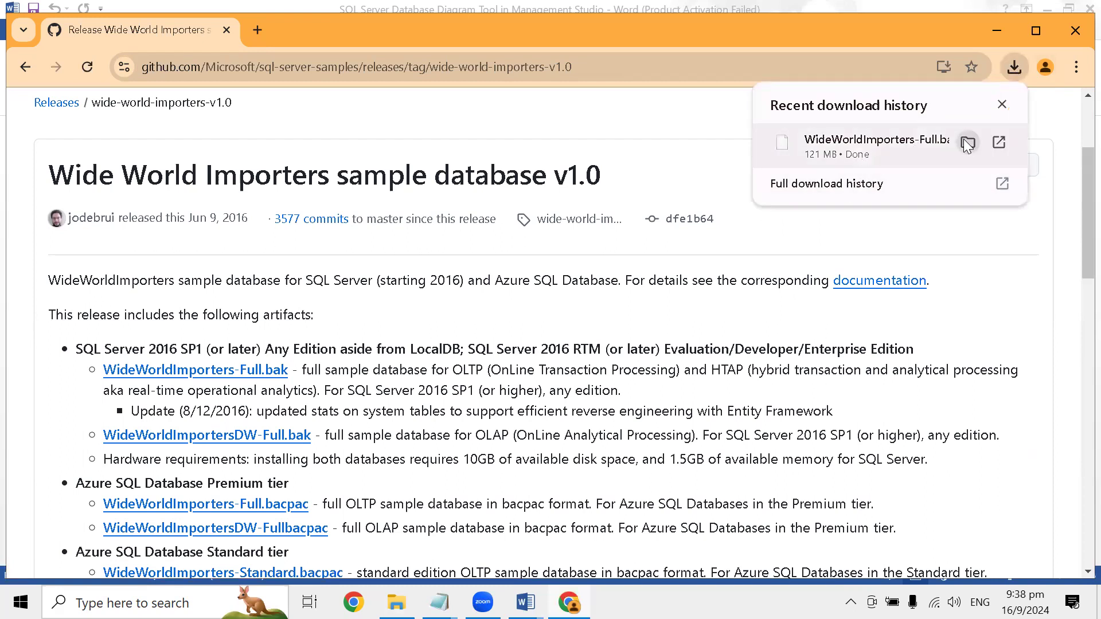
{"action": "left_click", "coordinate": [968, 143]}
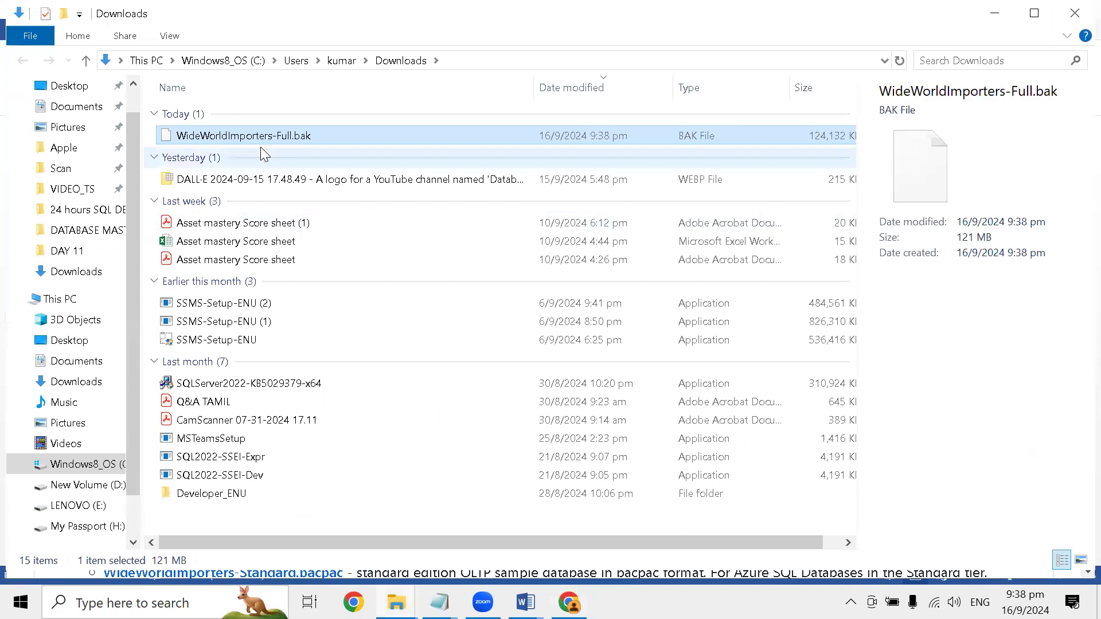
{"action": "right_click", "coordinate": [244, 140]}
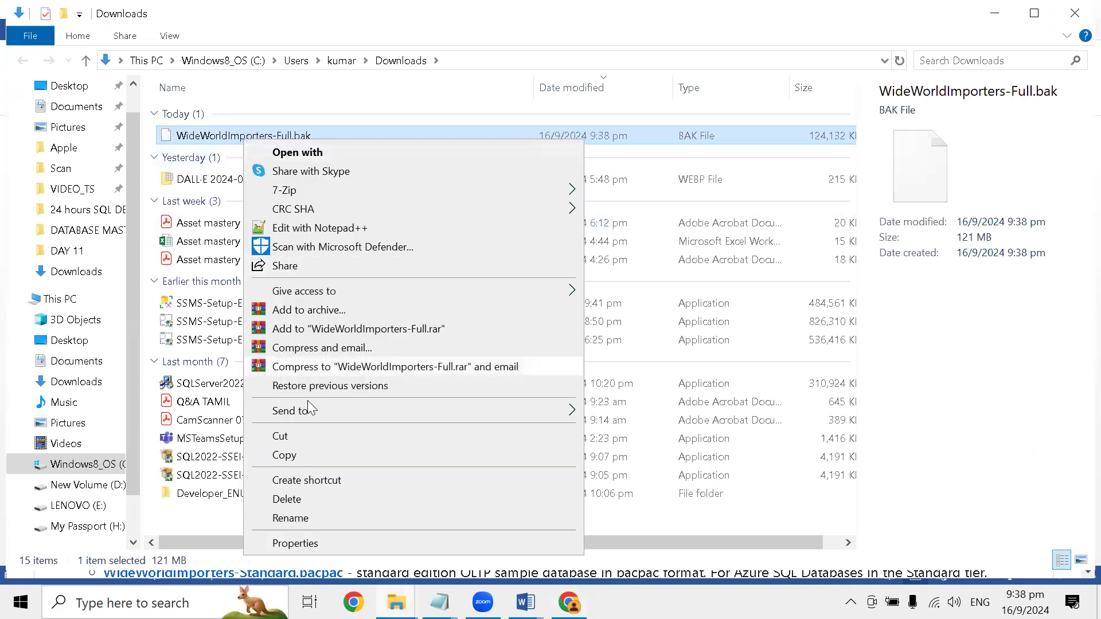
{"action": "left_click", "coordinate": [300, 455]}
{"action": "key", "text": "super+d"}
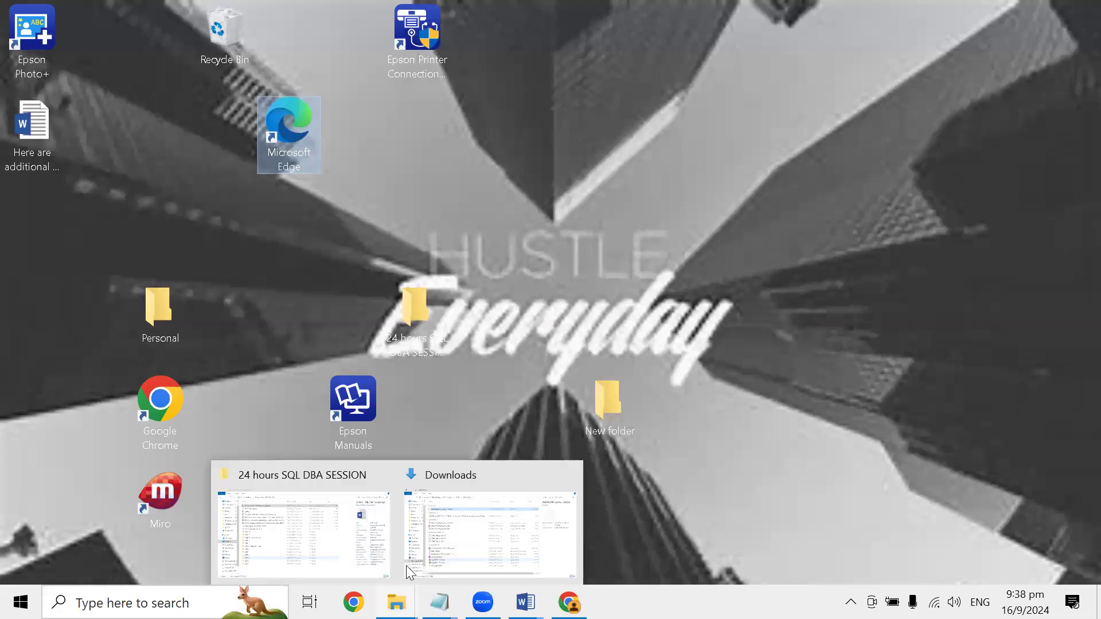
{"action": "double_click", "coordinate": [412, 316]}
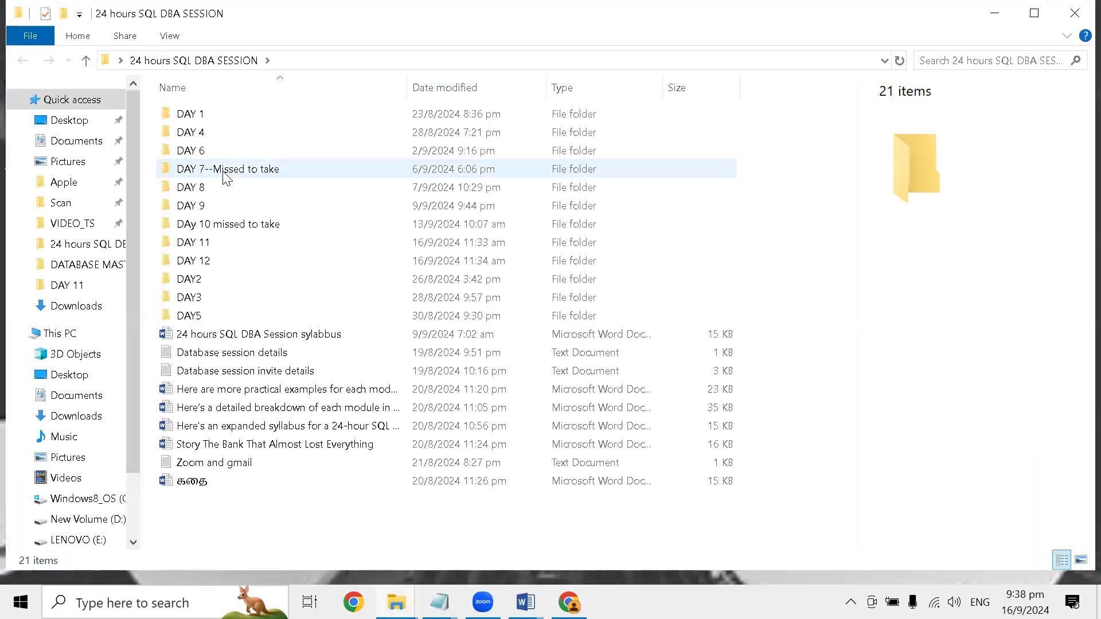
{"action": "double_click", "coordinate": [220, 262]}
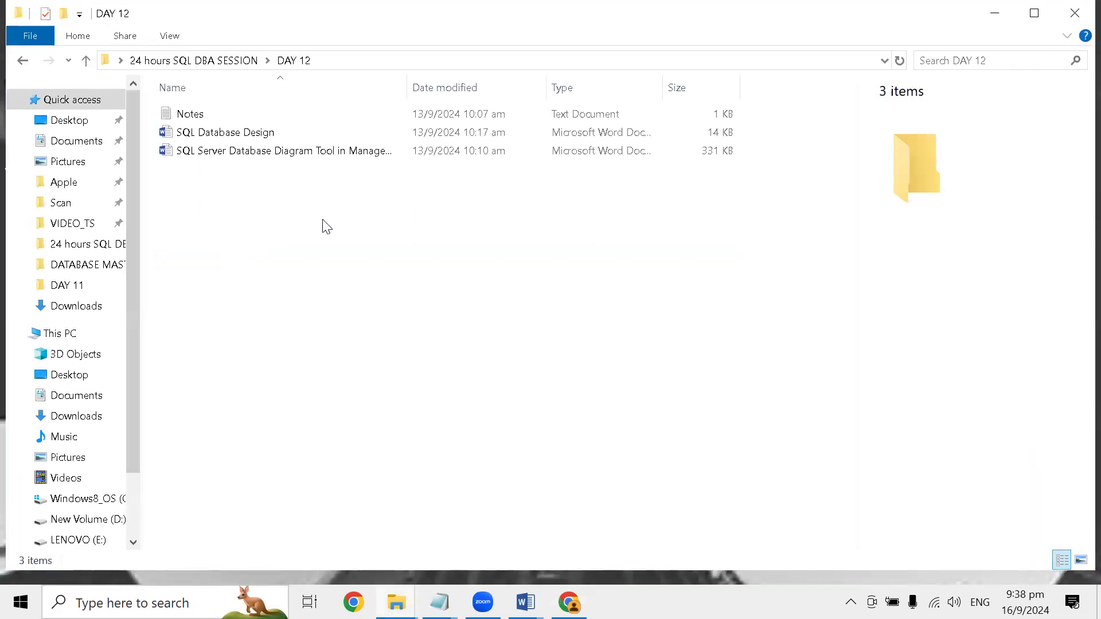
{"action": "key", "text": "ctrl+v"}
- Search Windows for "ssms" and launch SQL Server Management Studio
{"action": "left_click", "coordinate": [152, 590]}
{"action": "type", "text": "ssms"}
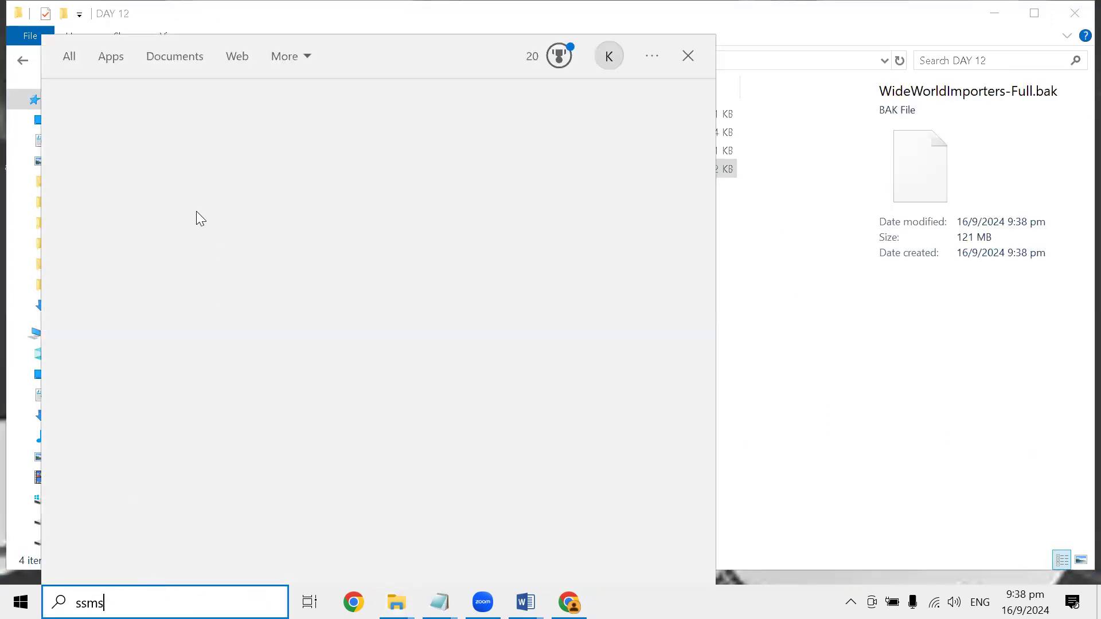
{"action": "left_click", "coordinate": [144, 148]}
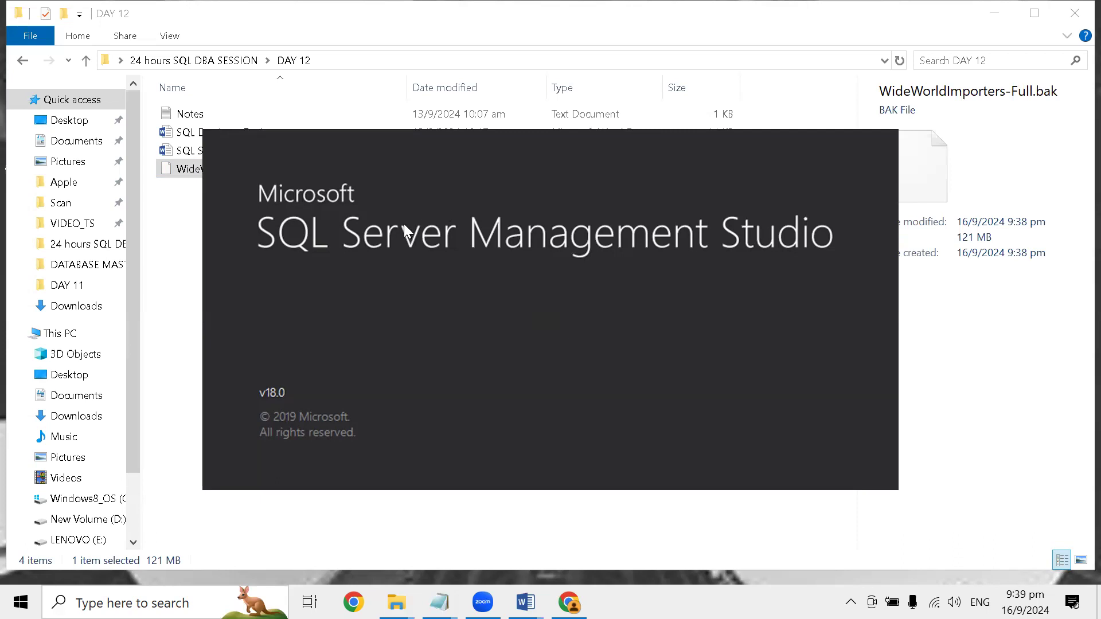
- Switch to Chrome and review the GitHub release's artifacts, highlighting the SQL Server 2016 SP1 entry for WideWorldImporters-Full.bak
{"action": "mouse_move", "coordinate": [569, 601]}
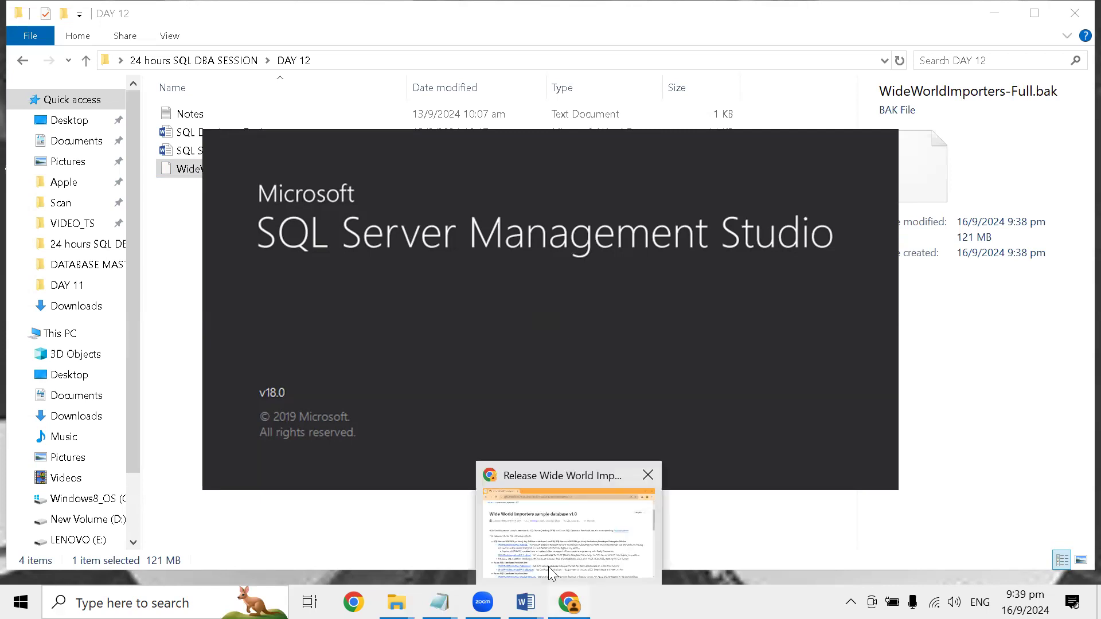
{"action": "left_click", "coordinate": [582, 551]}
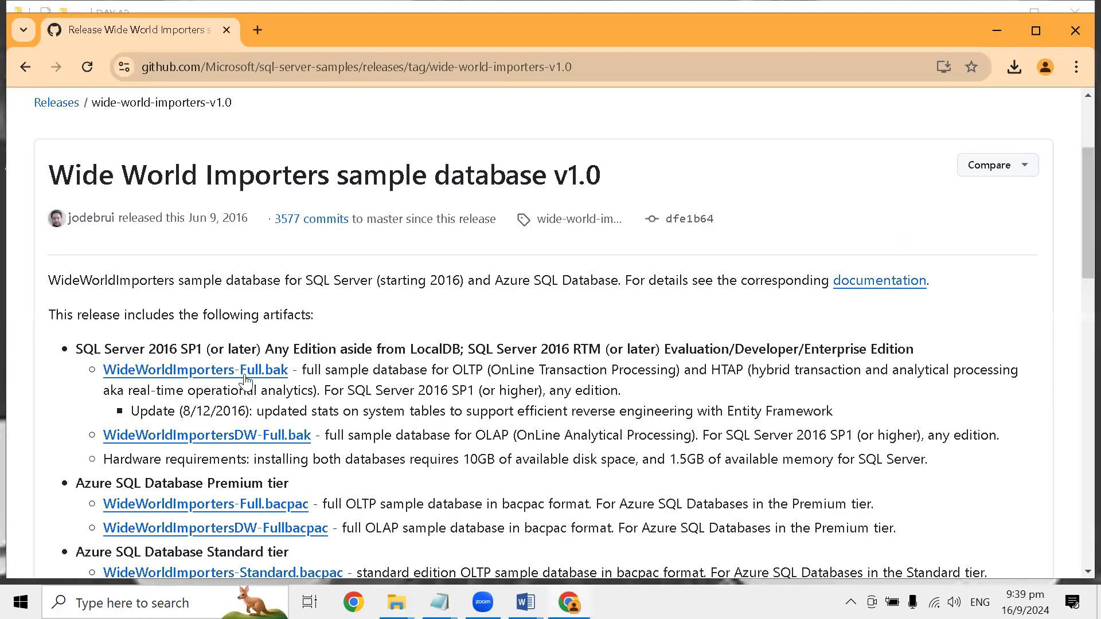
{"action": "scroll", "coordinate": [243, 382], "scroll_direction": "down", "scroll_amount": 3}
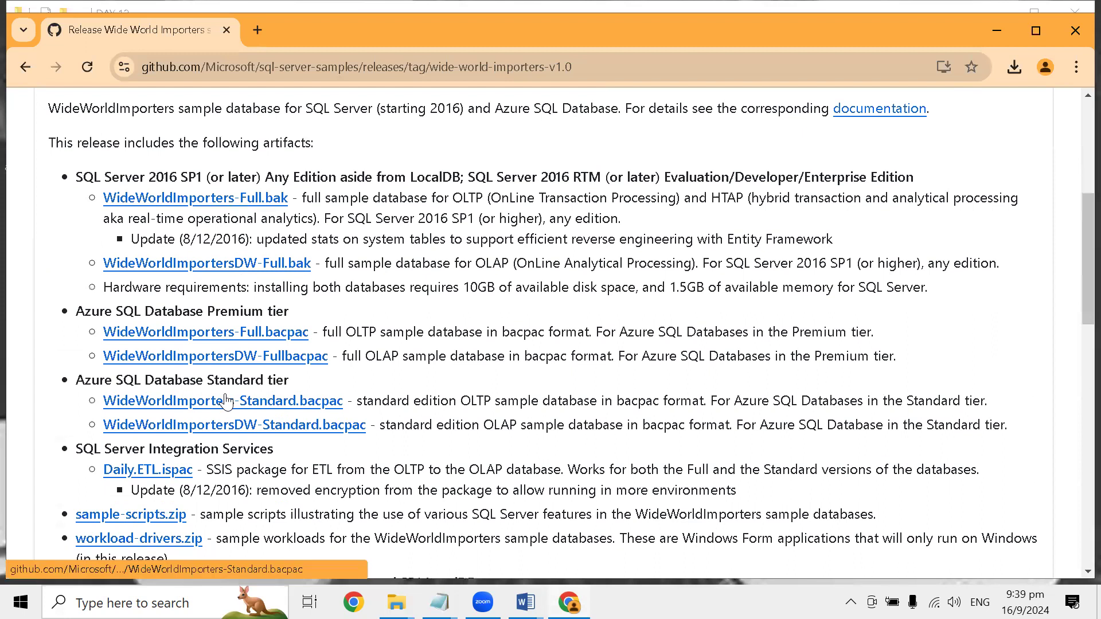
{"action": "scroll", "coordinate": [225, 389], "scroll_direction": "down", "scroll_amount": 2}
{"action": "scroll", "coordinate": [126, 284], "scroll_direction": "up", "scroll_amount": 4}
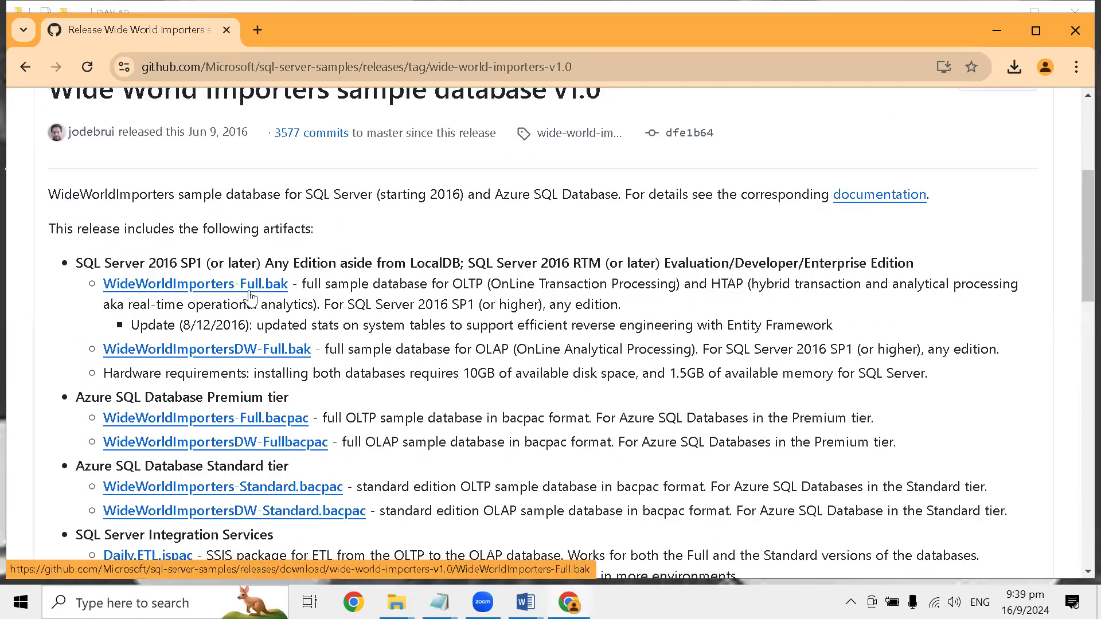
{"action": "left_click_drag", "start_coordinate": [633, 307], "coordinate": [74, 274]}
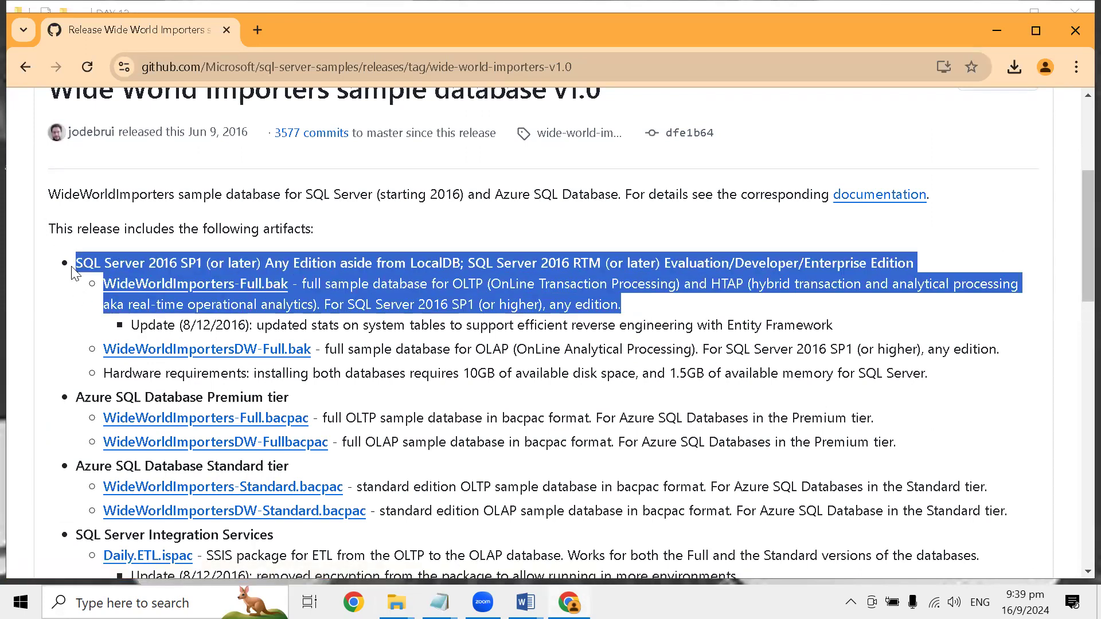
{"action": "mouse_move", "coordinate": [525, 602]}
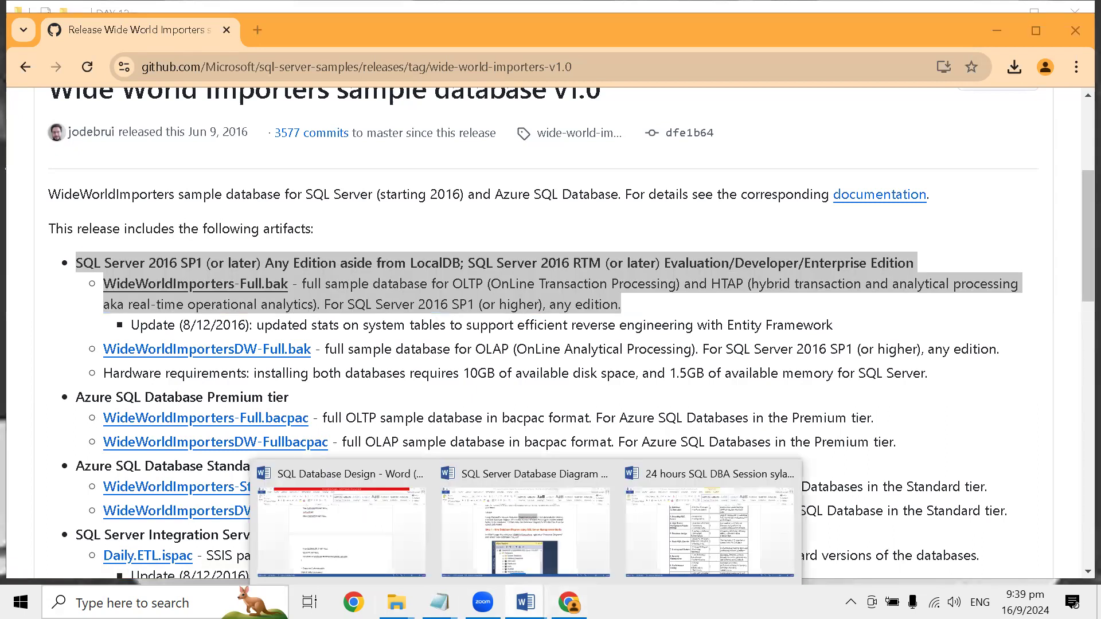
{"action": "left_click", "coordinate": [700, 549]}
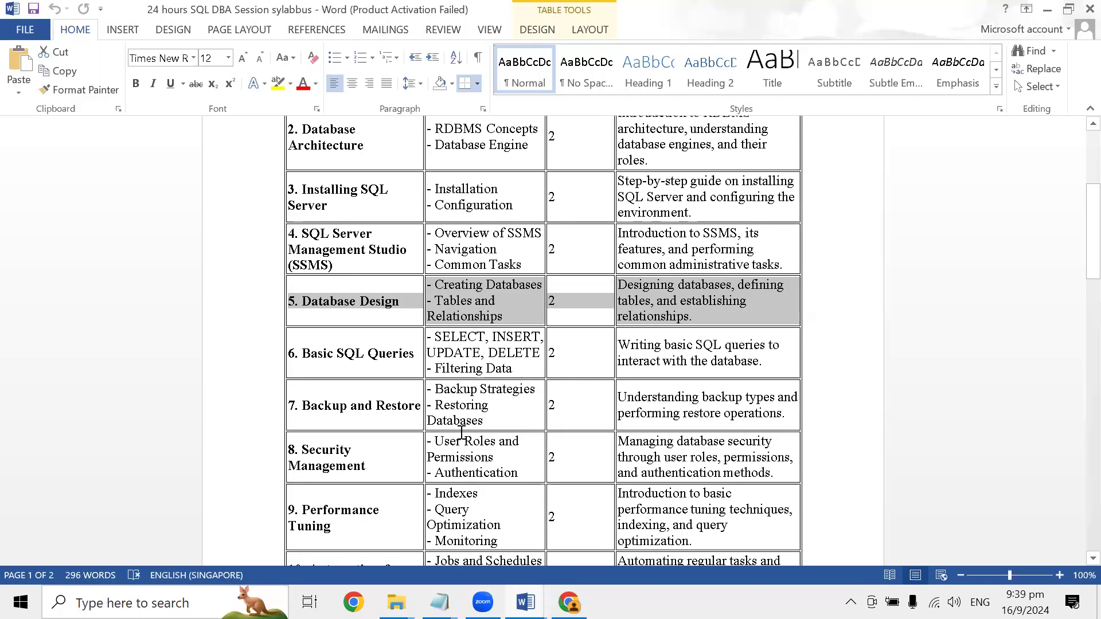
{"action": "left_click", "coordinate": [570, 602]}
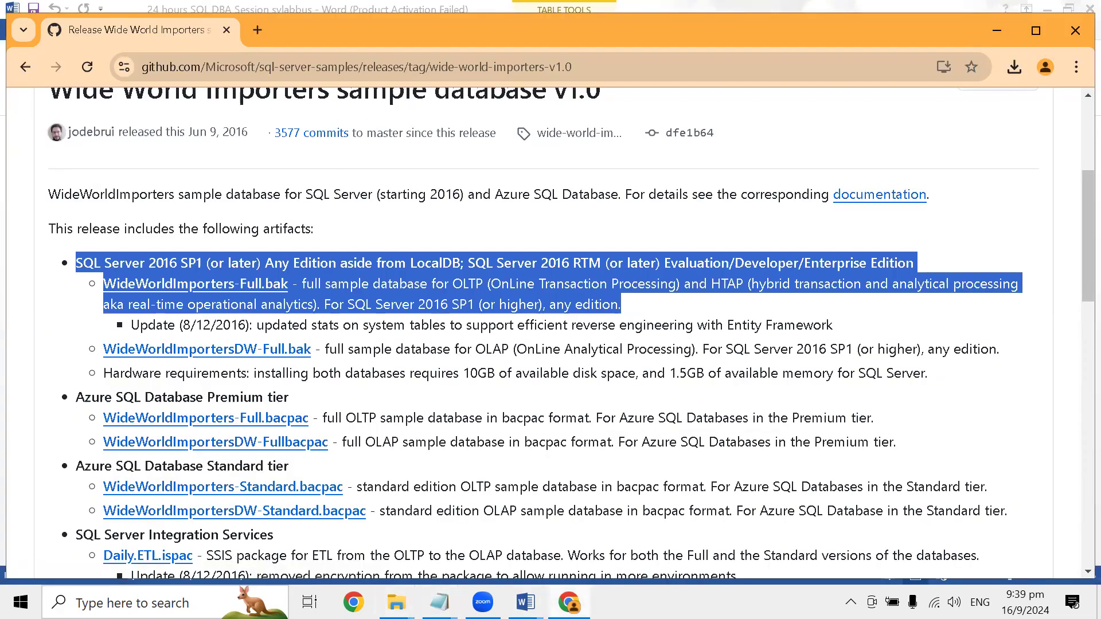
- Switch to the SQL Server Database Diagram Tool document in Word and review its Solution and Step 1 sections
{"action": "mouse_move", "coordinate": [396, 602]}
{"action": "mouse_move", "coordinate": [526, 602]}
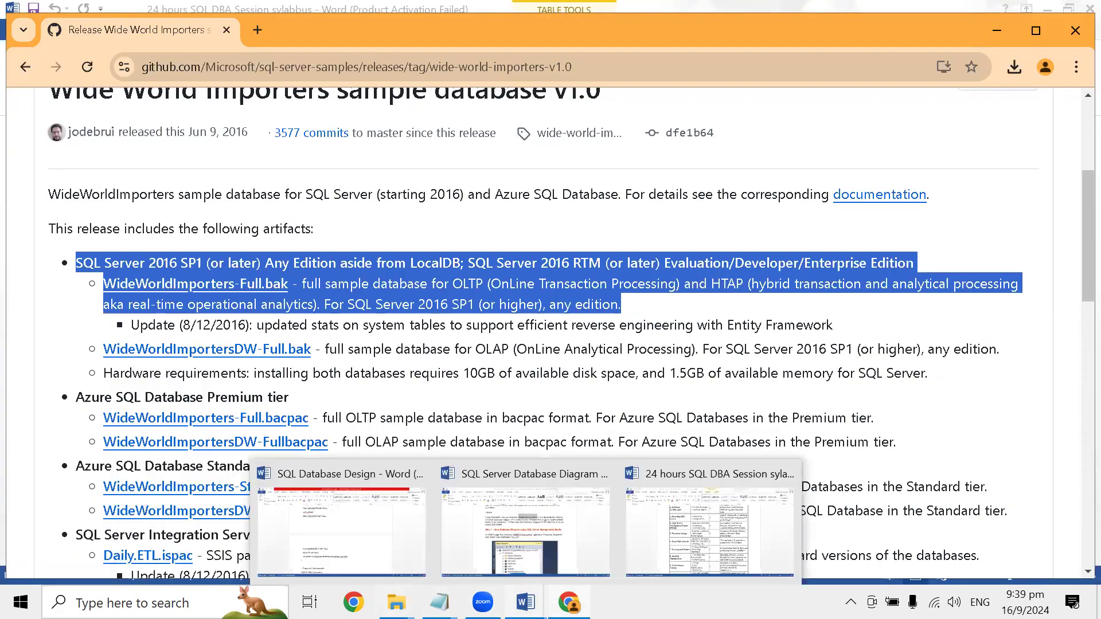
{"action": "left_click", "coordinate": [583, 534]}
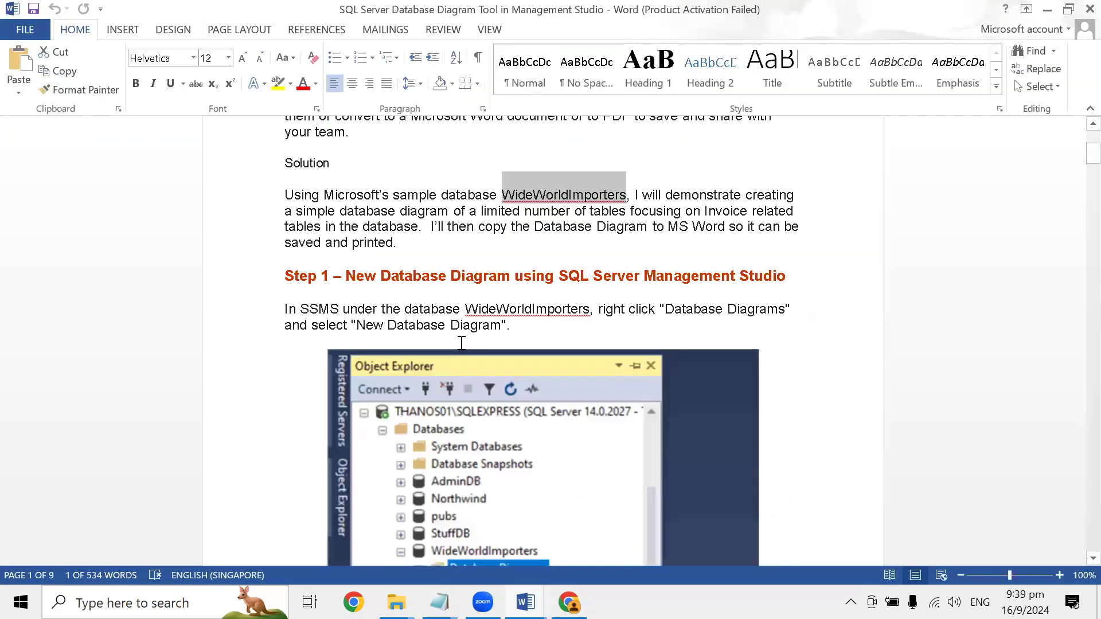
{"action": "scroll", "coordinate": [442, 374], "scroll_direction": "up", "scroll_amount": 1}
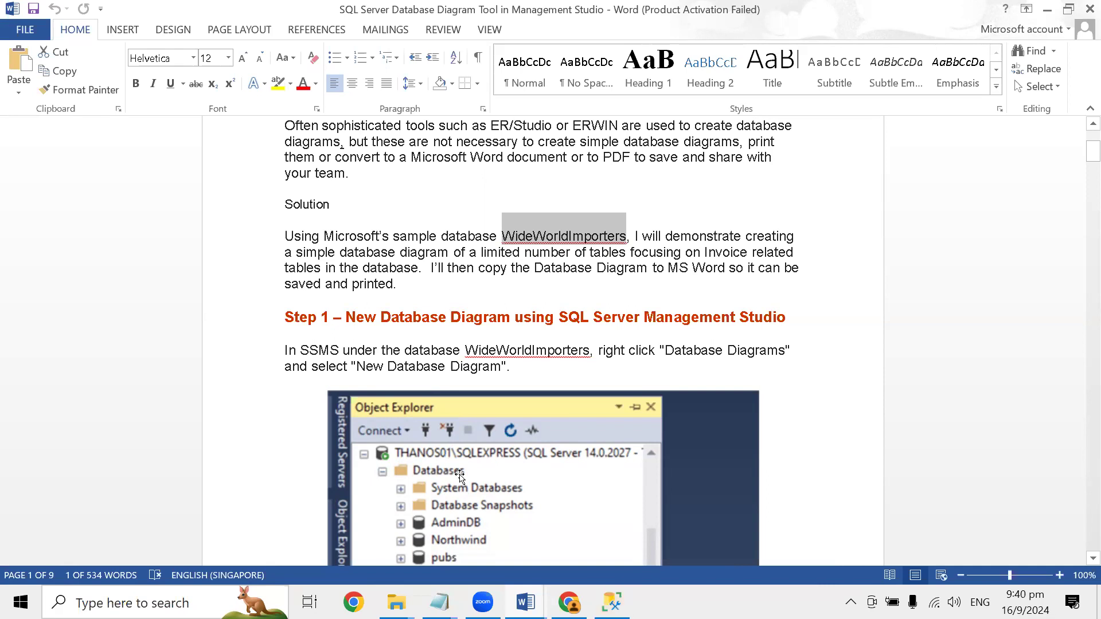
{"action": "scroll", "coordinate": [460, 476], "scroll_direction": "down", "scroll_amount": 2}
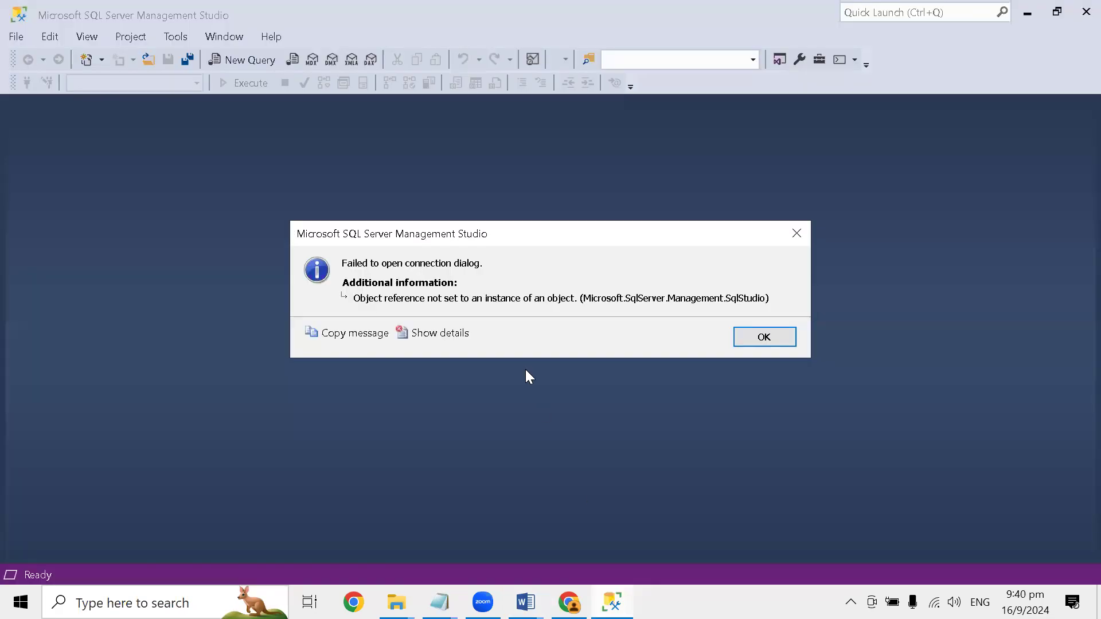
- Dismiss the connection dialog error and launch SQL Server Management Studio 20 again
{"action": "key", "text": "Return"}
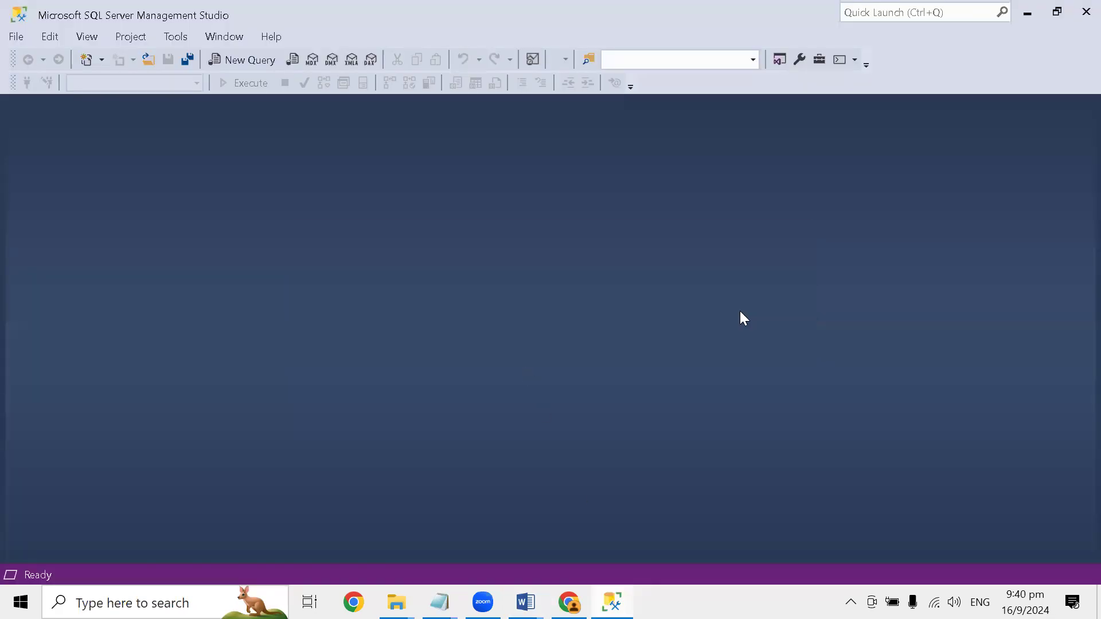
{"action": "left_click", "coordinate": [16, 37]}
{"action": "left_click", "coordinate": [21, 602]}
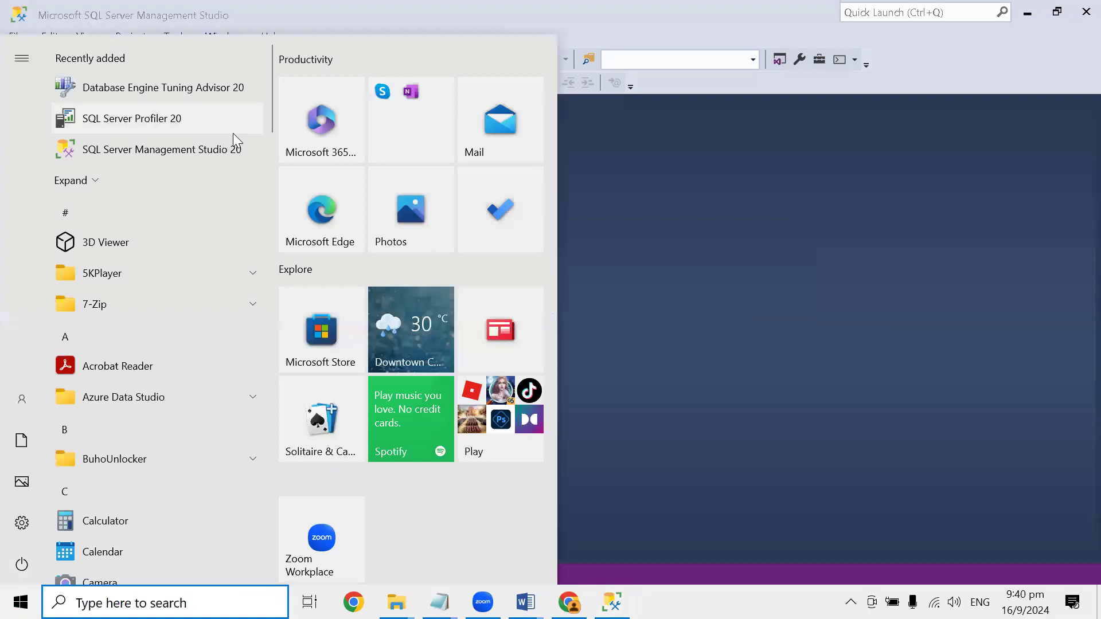
{"action": "left_click", "coordinate": [208, 154]}
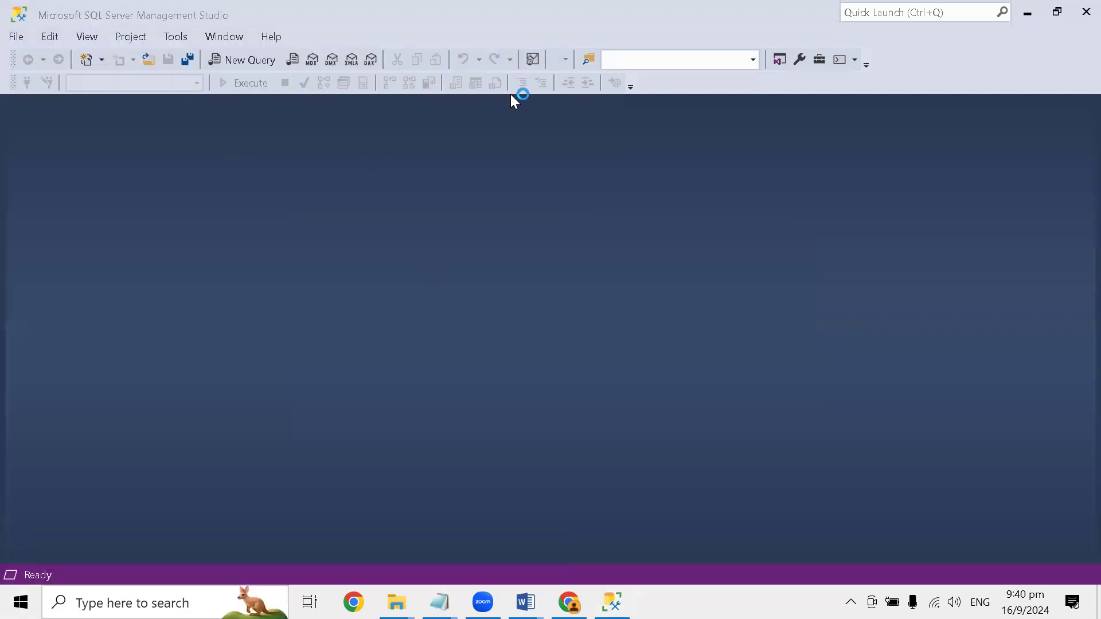
{"action": "mouse_move", "coordinate": [615, 576]}
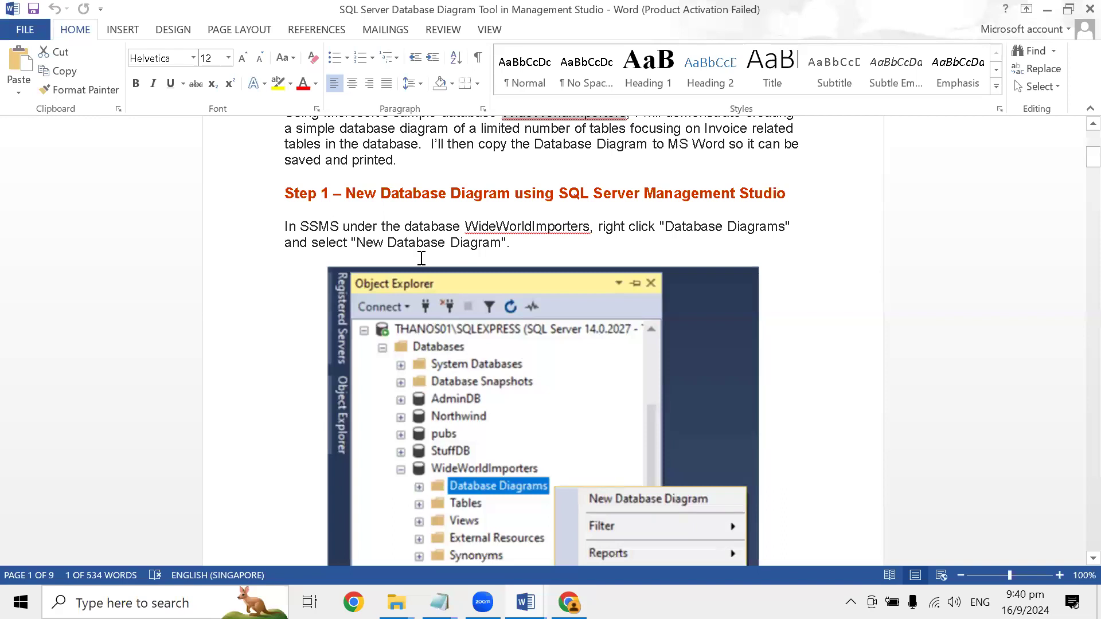
- Review Steps 1 to 3 of the Word guide on creating a database diagram, selecting a table and adding related tables
{"action": "scroll", "coordinate": [386, 213], "scroll_direction": "down", "scroll_amount": 1}
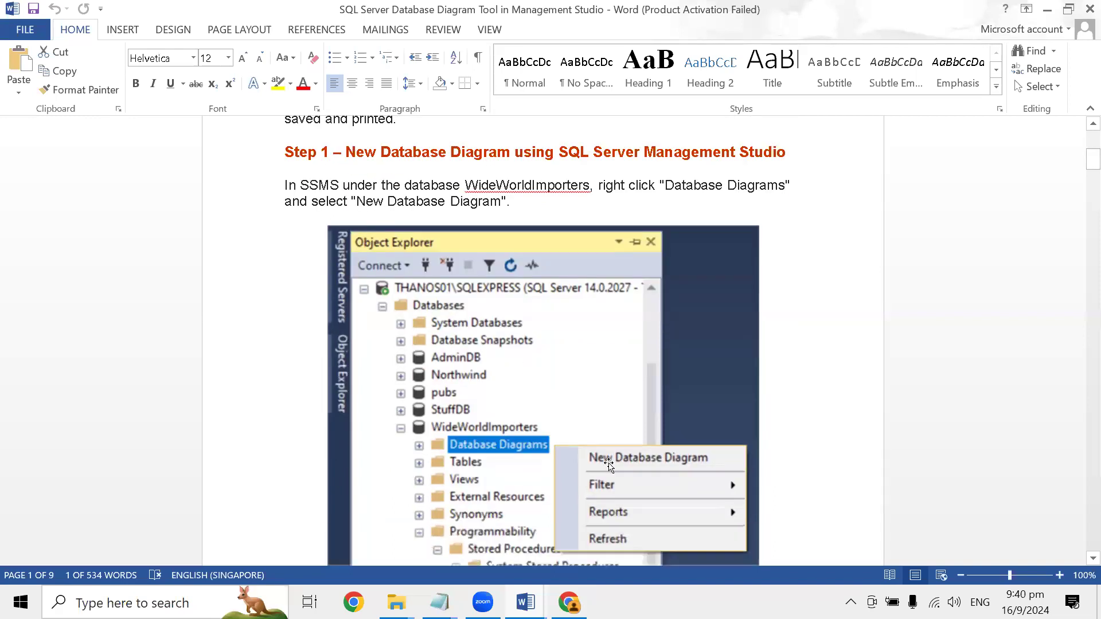
{"action": "scroll", "coordinate": [585, 453], "scroll_direction": "down", "scroll_amount": 3}
{"action": "scroll", "coordinate": [472, 313], "scroll_direction": "up", "scroll_amount": 2}
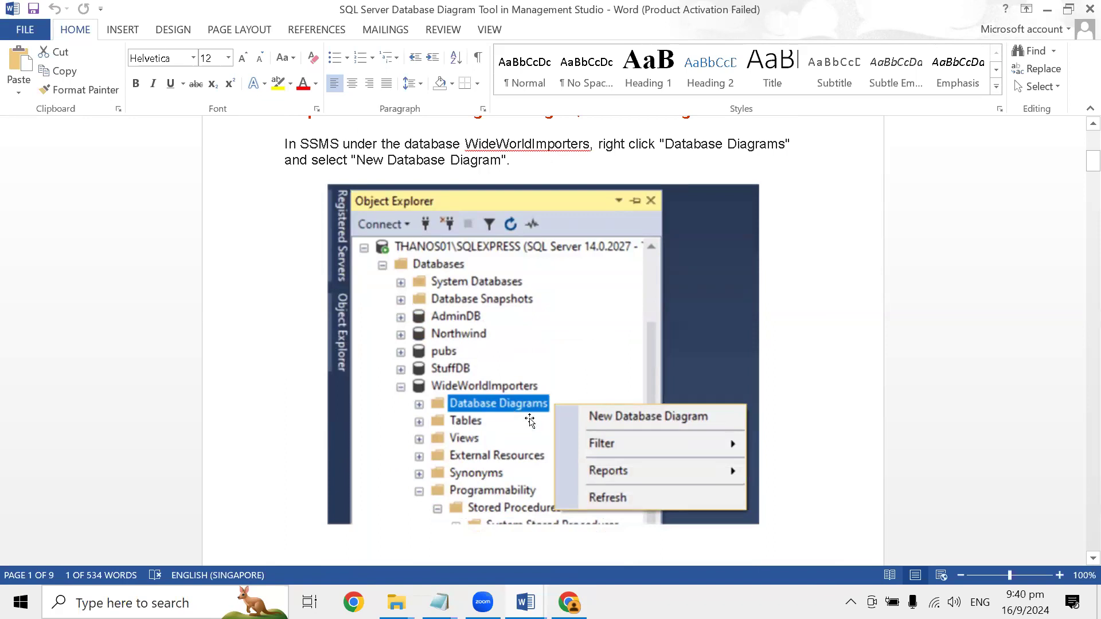
{"action": "scroll", "coordinate": [600, 438], "scroll_direction": "down", "scroll_amount": 6}
{"action": "scroll", "coordinate": [576, 424], "scroll_direction": "down", "scroll_amount": 8}
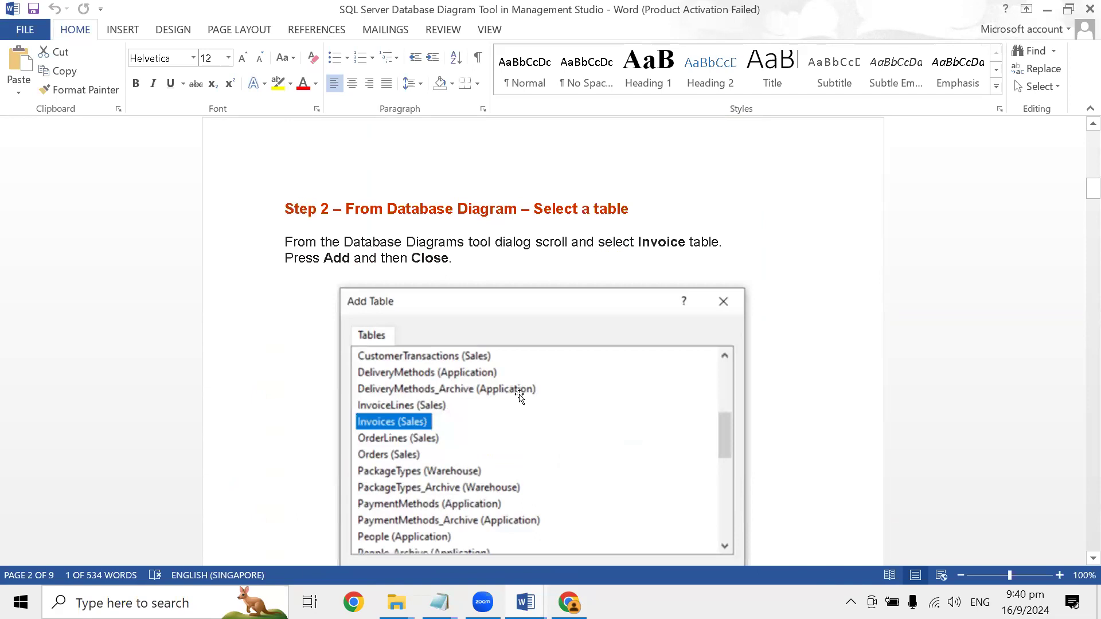
{"action": "scroll", "coordinate": [519, 396], "scroll_direction": "down", "scroll_amount": 2}
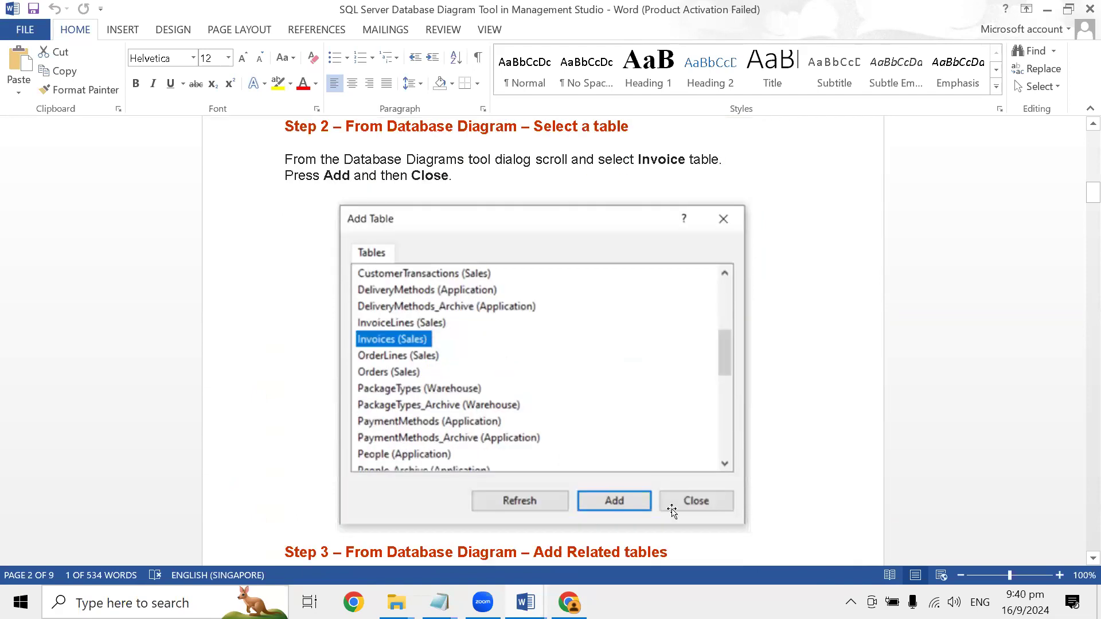
{"action": "scroll", "coordinate": [672, 512], "scroll_direction": "down", "scroll_amount": 4}
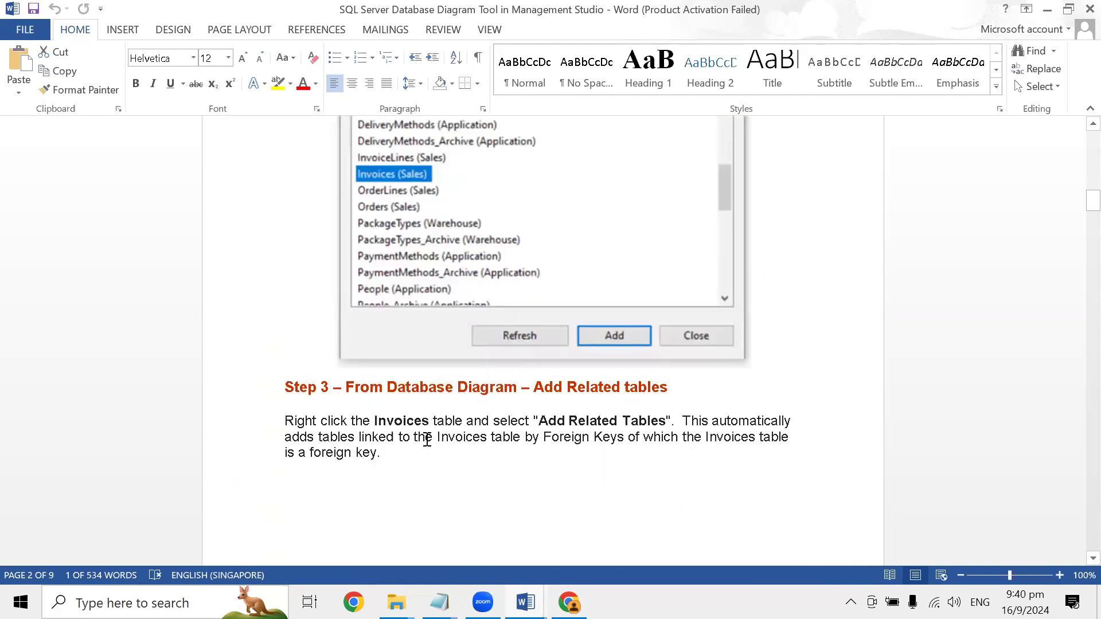
{"action": "scroll", "coordinate": [498, 393], "scroll_direction": "down", "scroll_amount": 3}
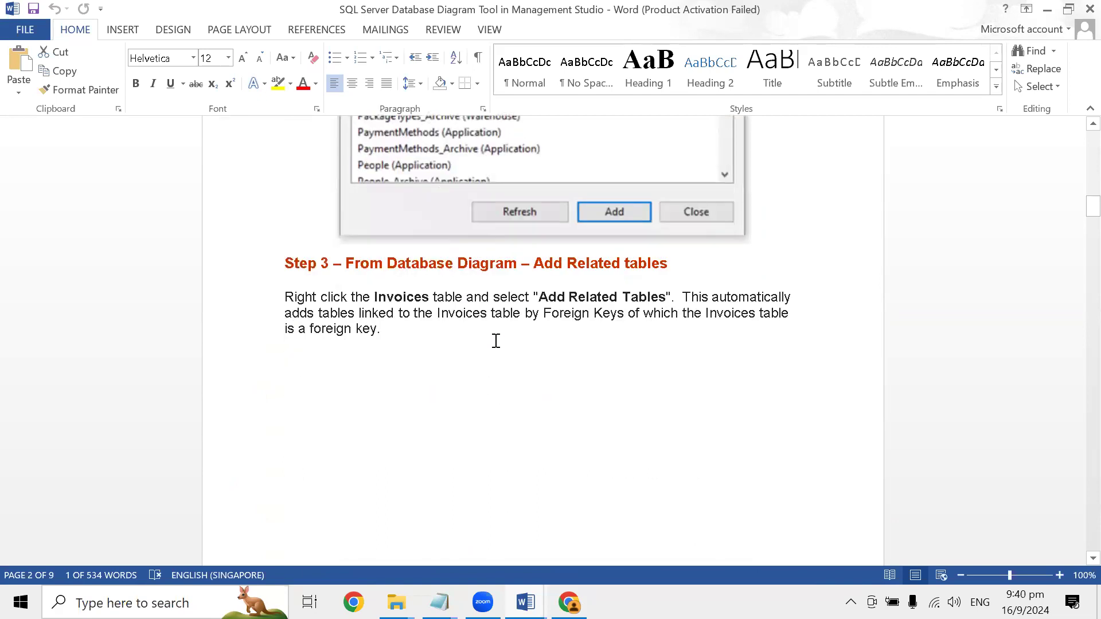
{"action": "scroll", "coordinate": [597, 312], "scroll_direction": "down", "scroll_amount": 2}
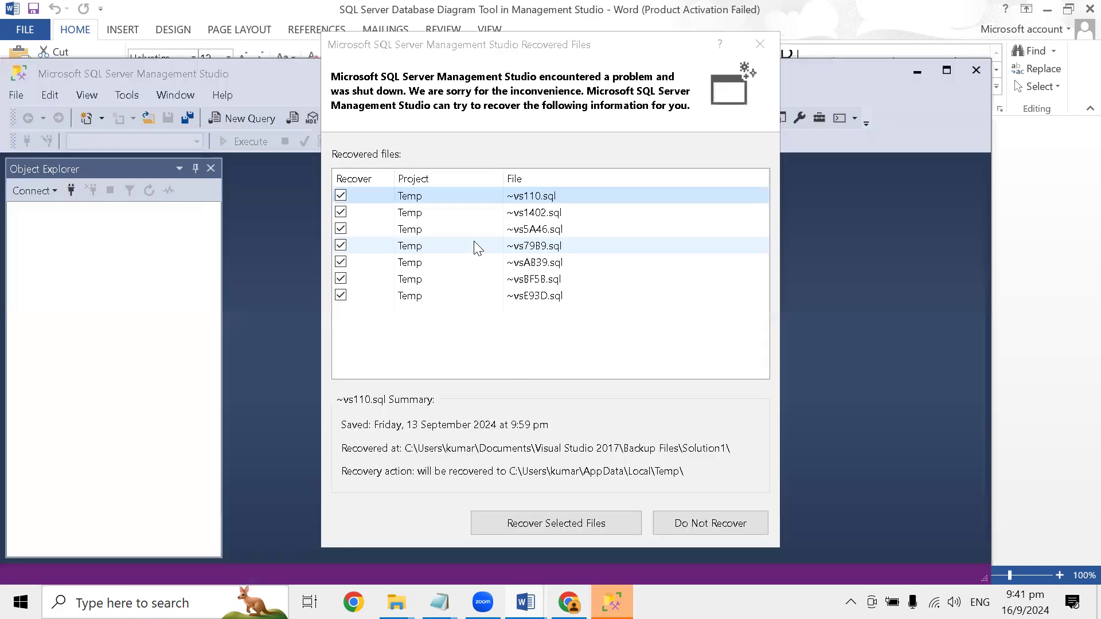
- Skip recovering the SQL files and connect to the local server, with Object Explorer widened and the Management Studio window maximized
{"action": "left_click", "coordinate": [681, 524]}
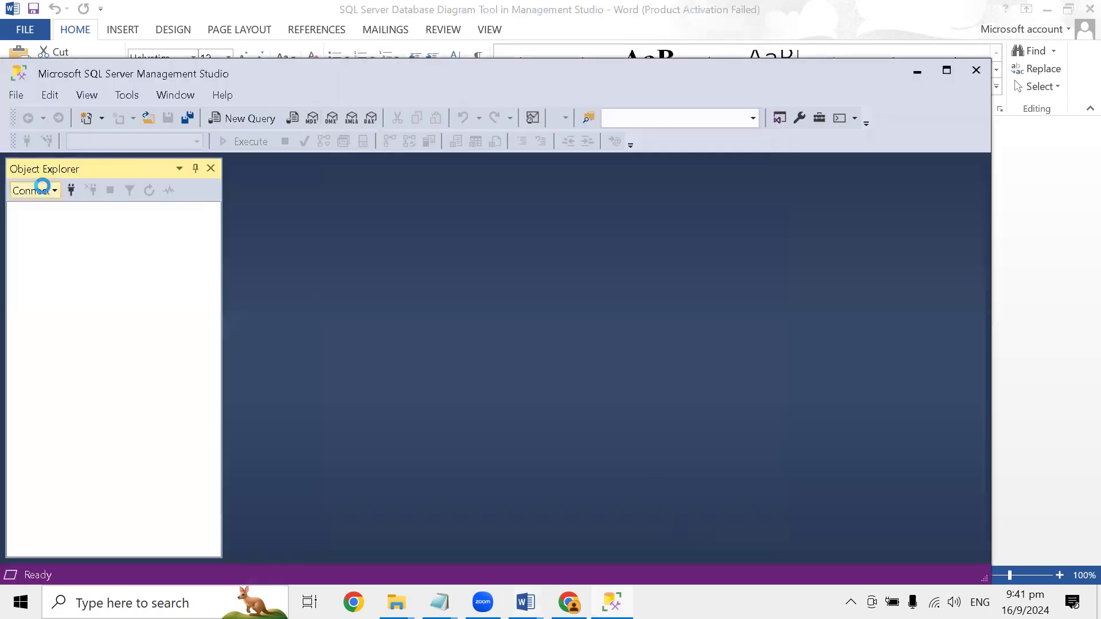
{"action": "left_click", "coordinate": [440, 501]}
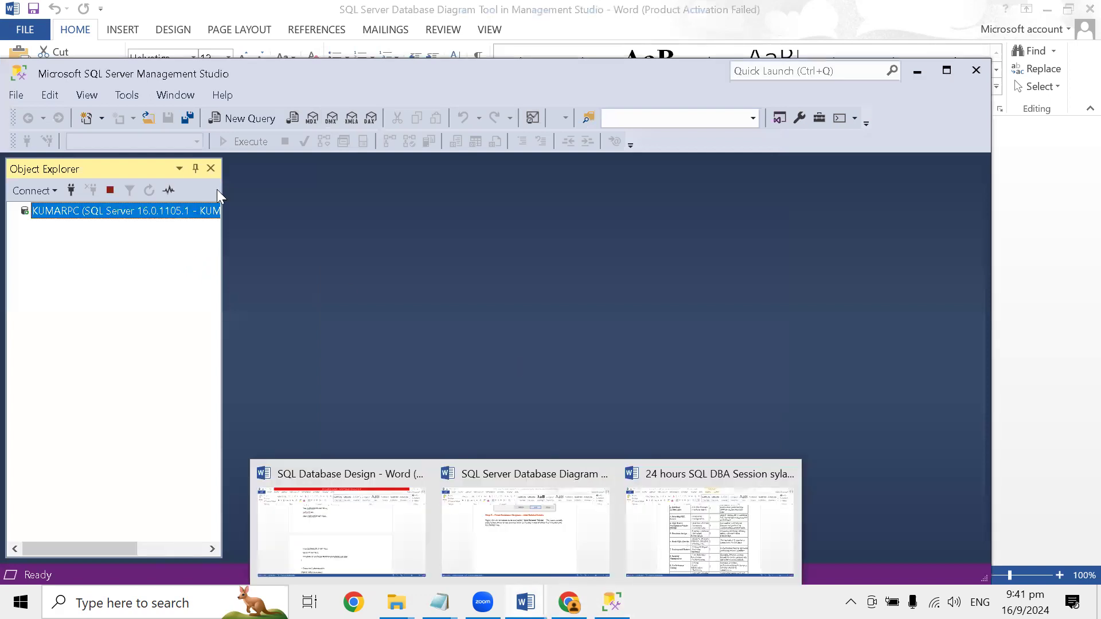
{"action": "left_click_drag", "start_coordinate": [222, 195], "coordinate": [315, 205]}
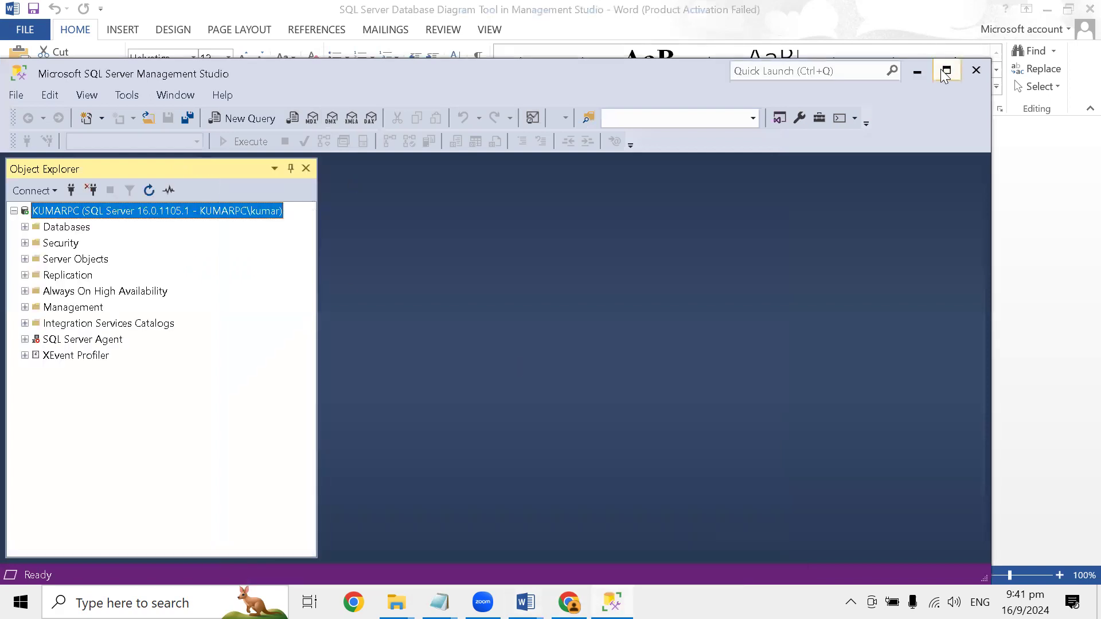
{"action": "left_click", "coordinate": [946, 70]}
- Start a database restore from the Databases node with Device as the source, and open the file browser to add a backup file
{"action": "left_click", "coordinate": [25, 168]}
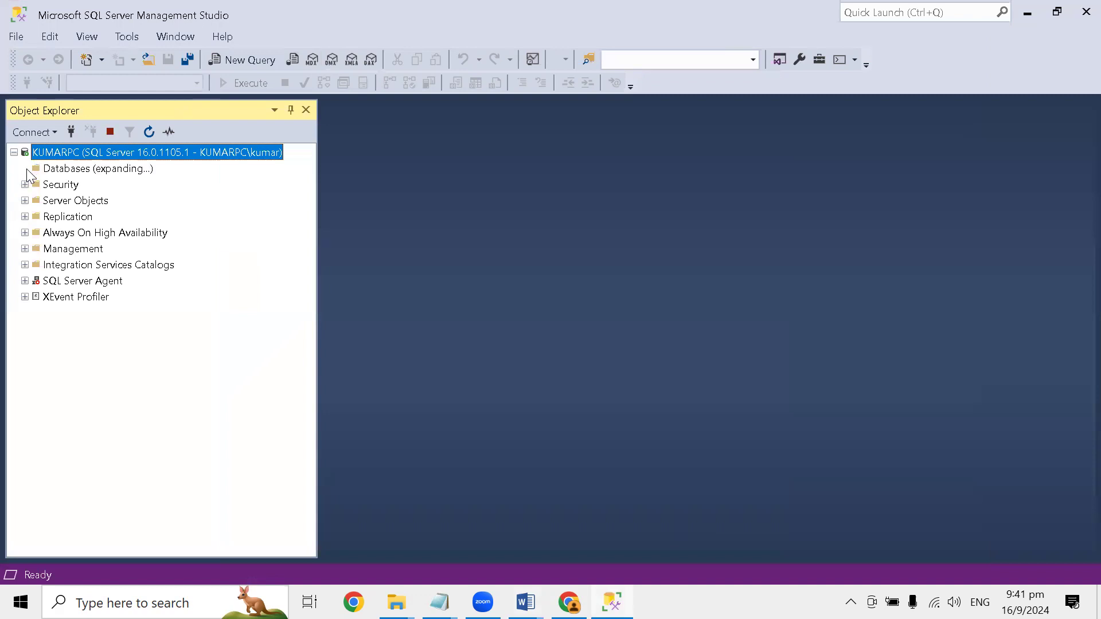
{"action": "right_click", "coordinate": [75, 168]}
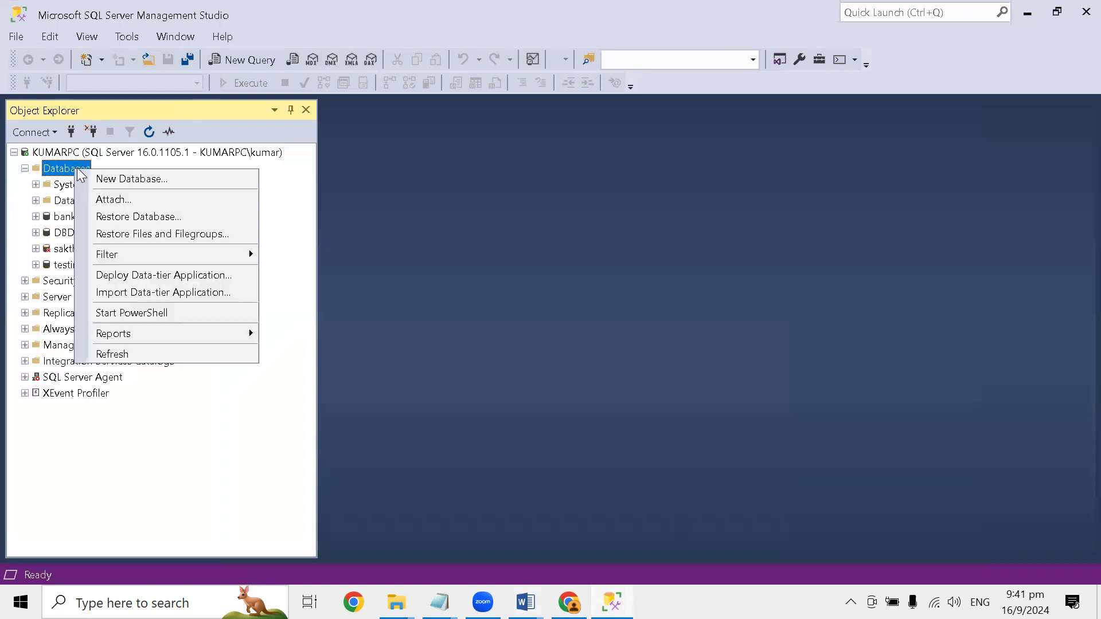
{"action": "left_click", "coordinate": [133, 216]}
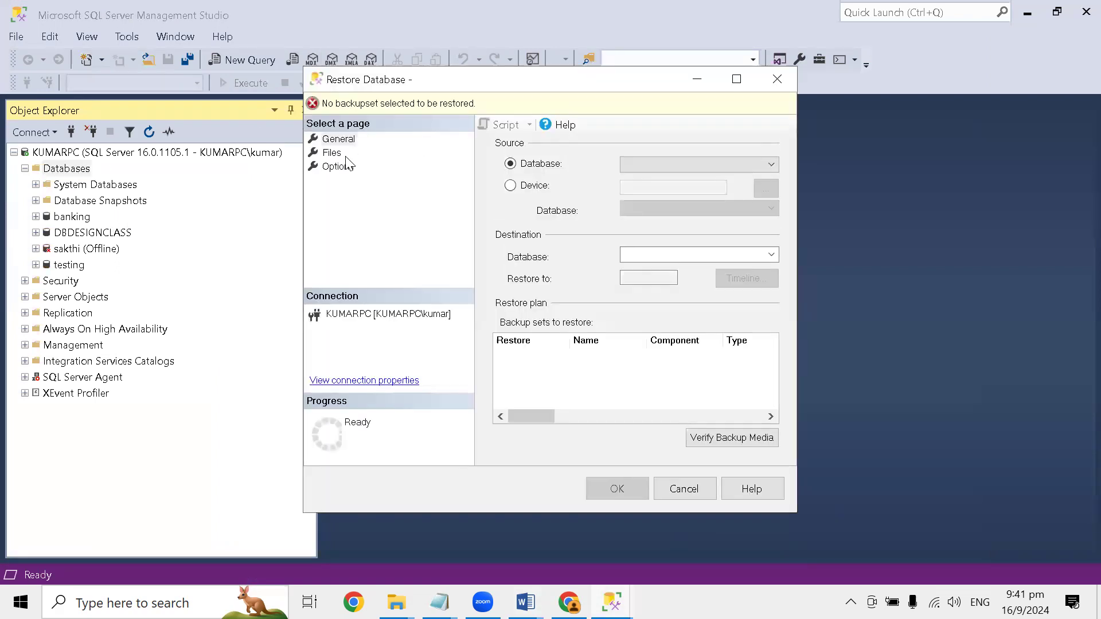
{"action": "left_click", "coordinate": [511, 186]}
{"action": "left_click", "coordinate": [769, 188]}
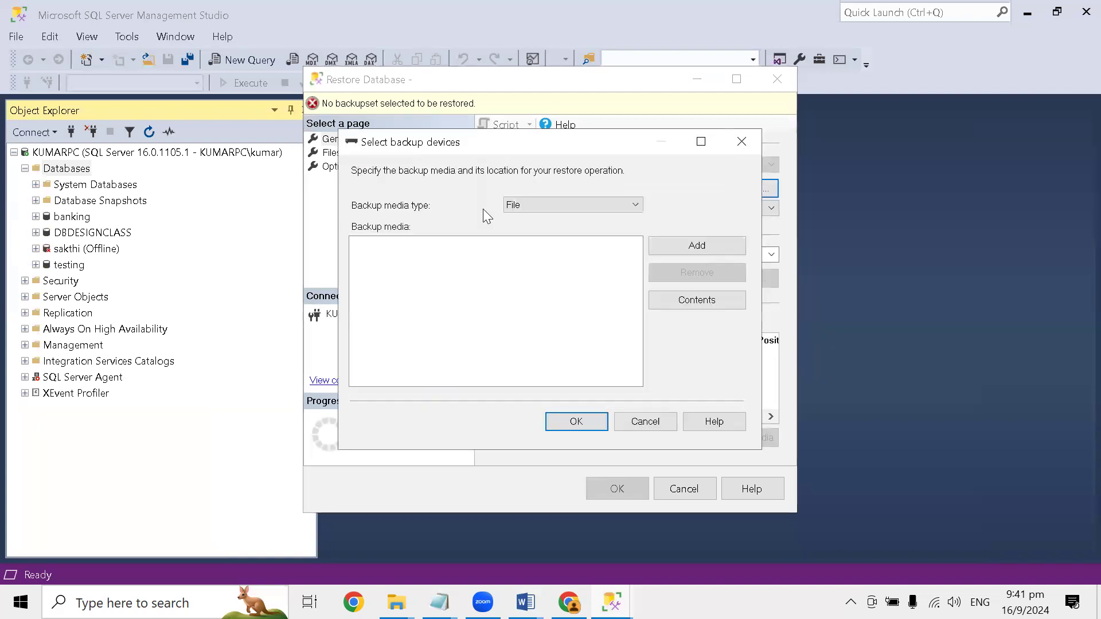
{"action": "left_click", "coordinate": [690, 247]}
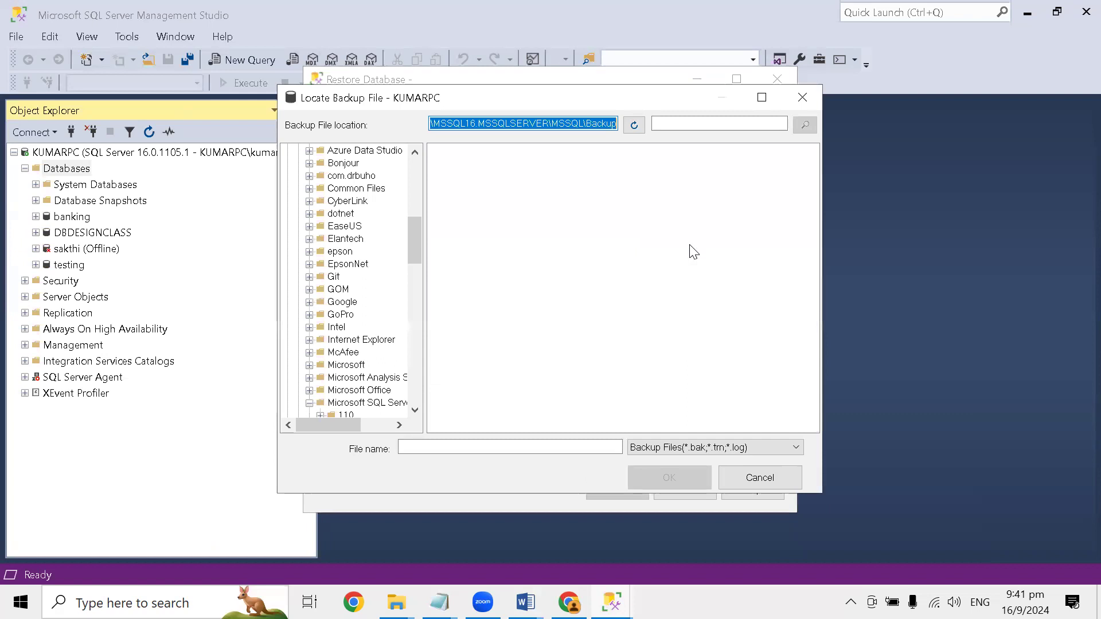
- Look through the drives and the C: drive's folders for the location of the backup file
{"action": "scroll", "coordinate": [400, 206], "scroll_direction": "up", "scroll_amount": 6}
{"action": "scroll", "coordinate": [390, 210], "scroll_direction": "up", "scroll_amount": 5}
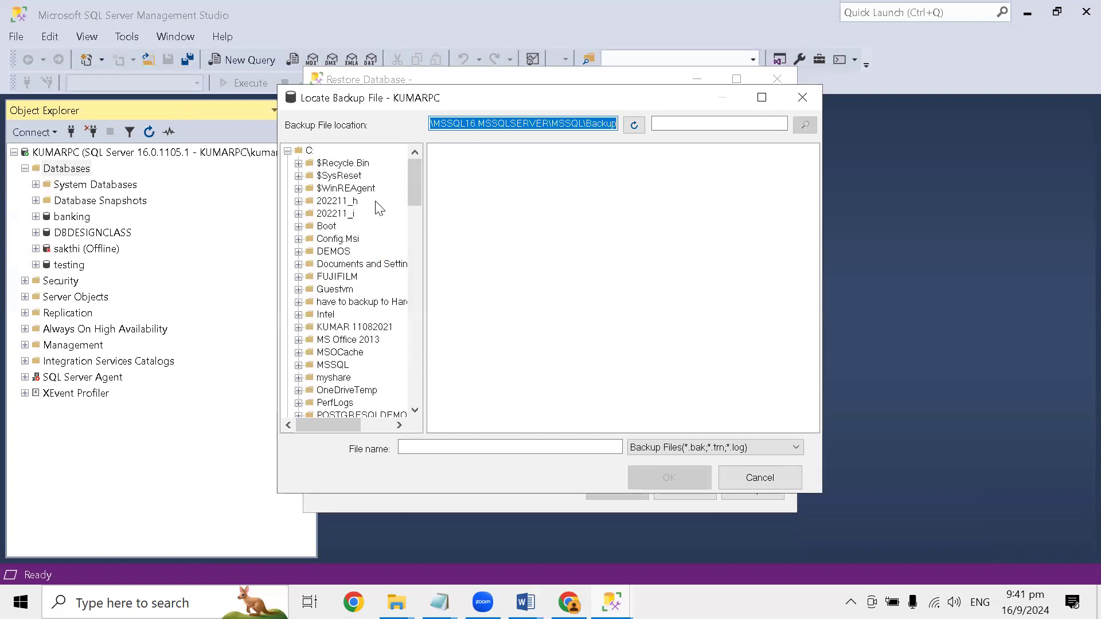
{"action": "left_click", "coordinate": [288, 150]}
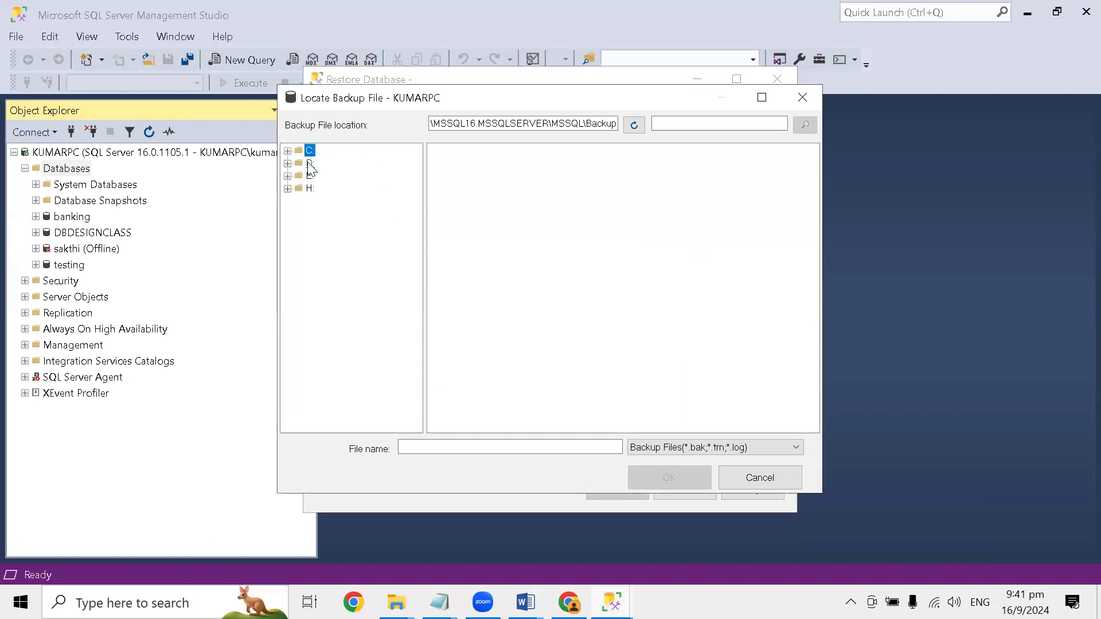
{"action": "left_click", "coordinate": [288, 150]}
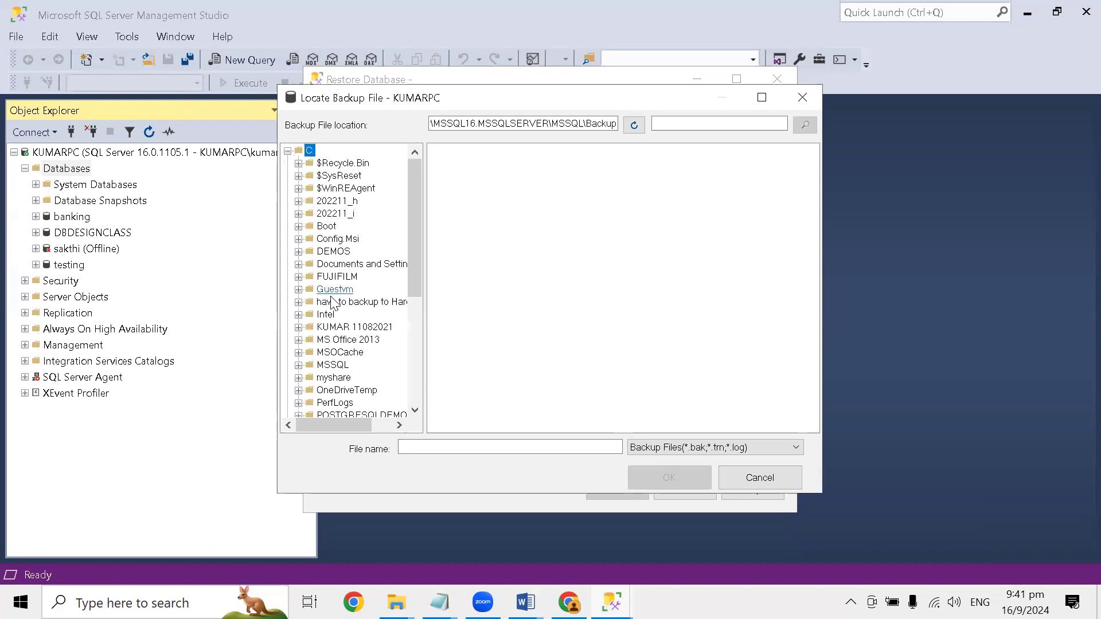
{"action": "scroll", "coordinate": [321, 332], "scroll_direction": "down", "scroll_amount": 2}
{"action": "scroll", "coordinate": [323, 380], "scroll_direction": "down", "scroll_amount": 2}
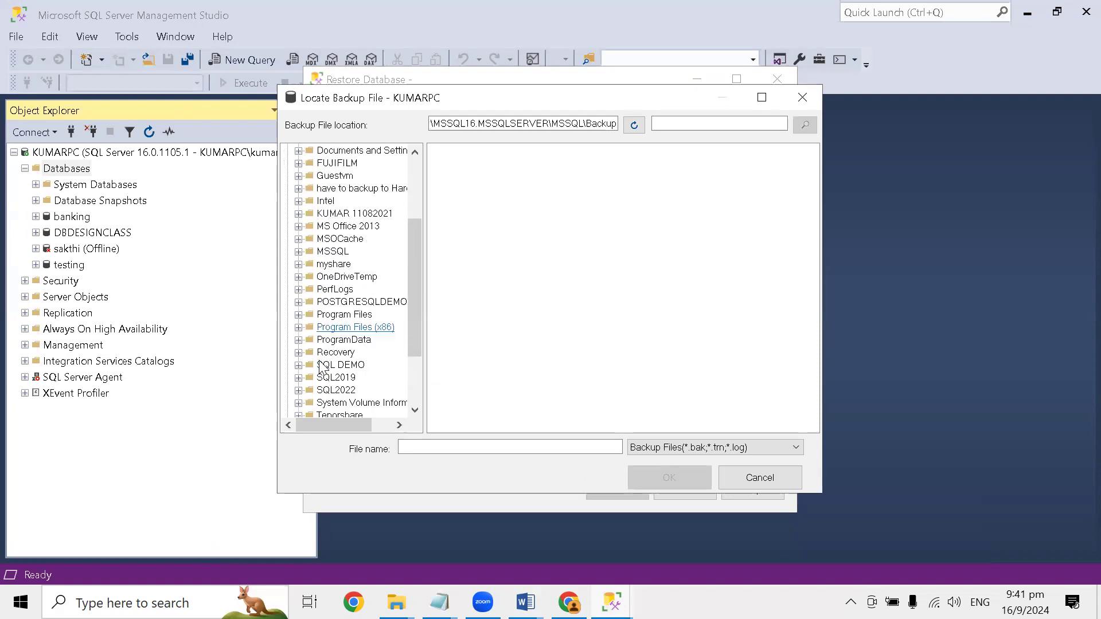
{"action": "scroll", "coordinate": [343, 397], "scroll_direction": "down", "scroll_amount": 2}
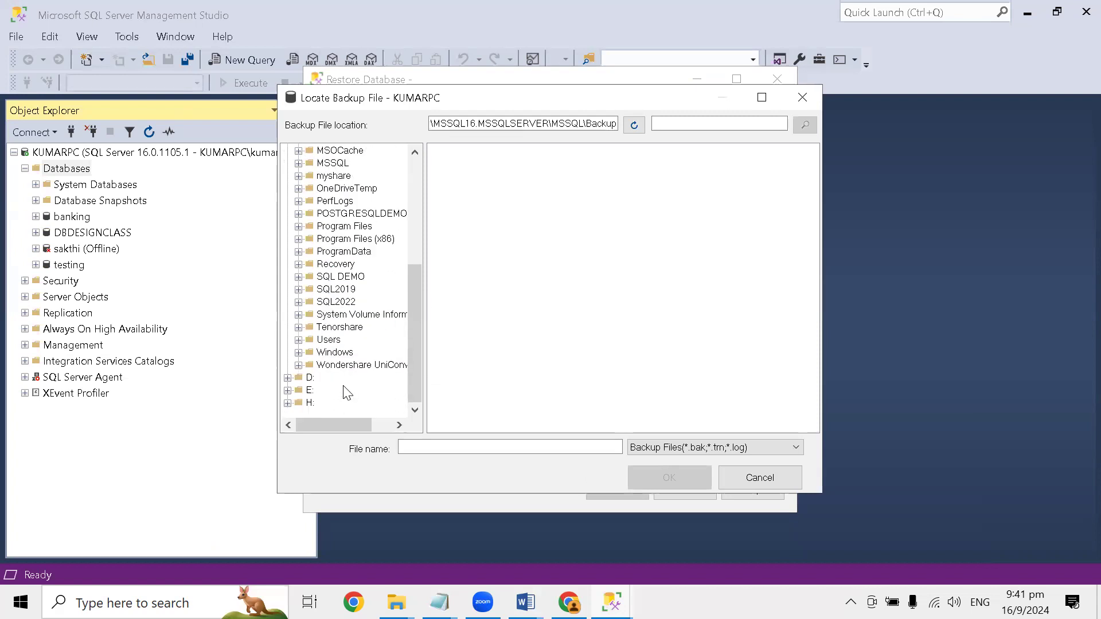
- Switch to File Explorer, open the DAY 12 folder in 24 hours SQL DBA SESSION, and copy its full path
{"action": "mouse_move", "coordinate": [396, 602]}
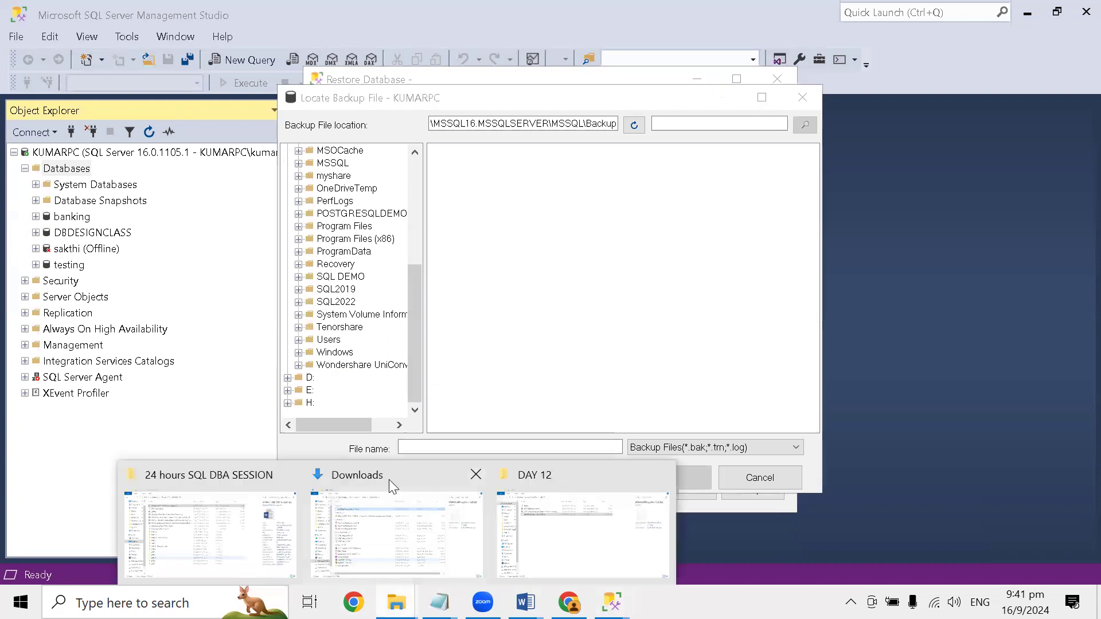
{"action": "left_click", "coordinate": [235, 472]}
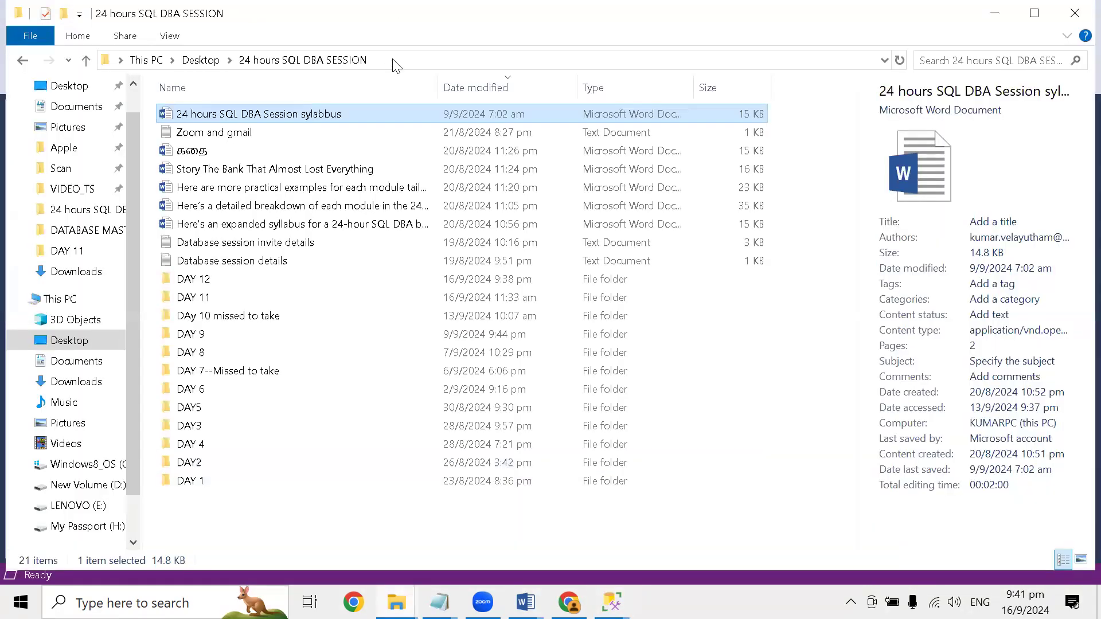
{"action": "left_click", "coordinate": [394, 60]}
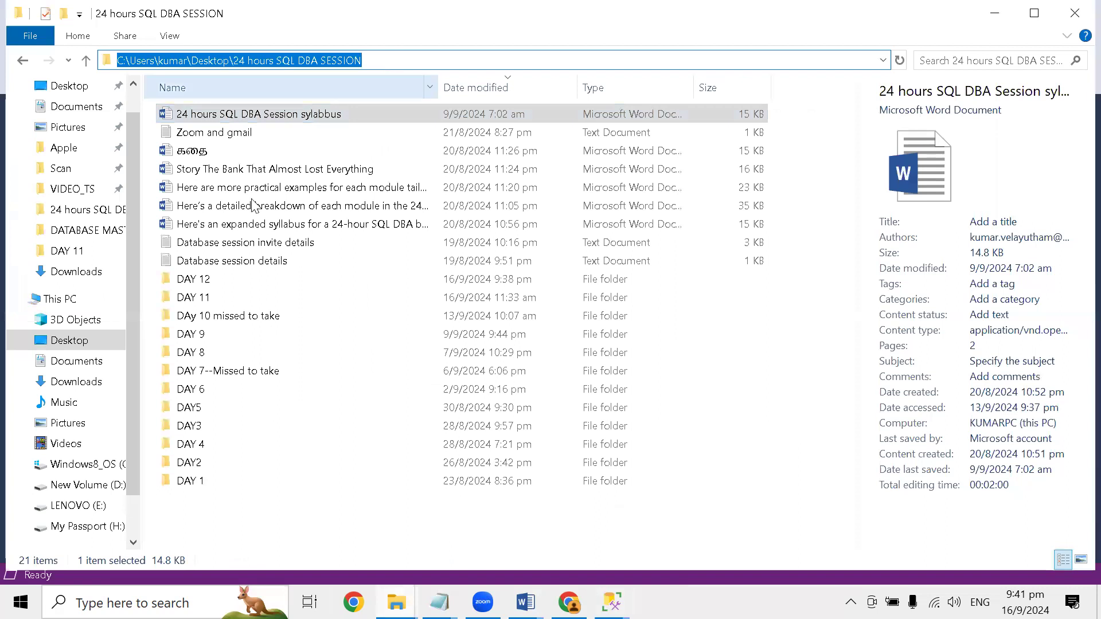
{"action": "left_click", "coordinate": [210, 292]}
{"action": "left_click", "coordinate": [210, 280]}
{"action": "double_click", "coordinate": [210, 280]}
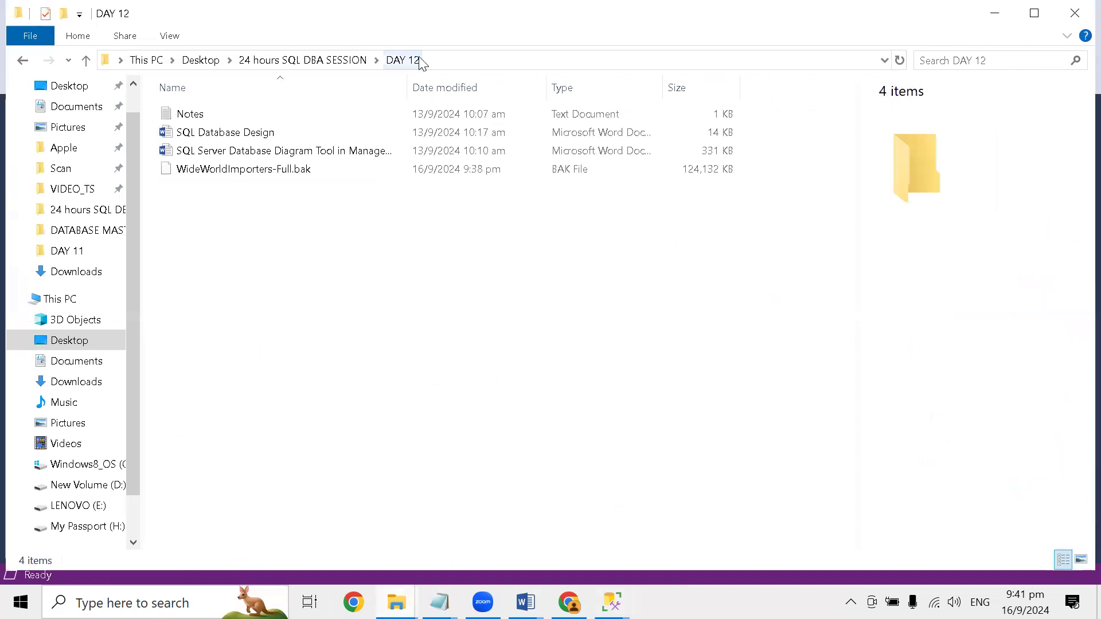
{"action": "left_click", "coordinate": [445, 59]}
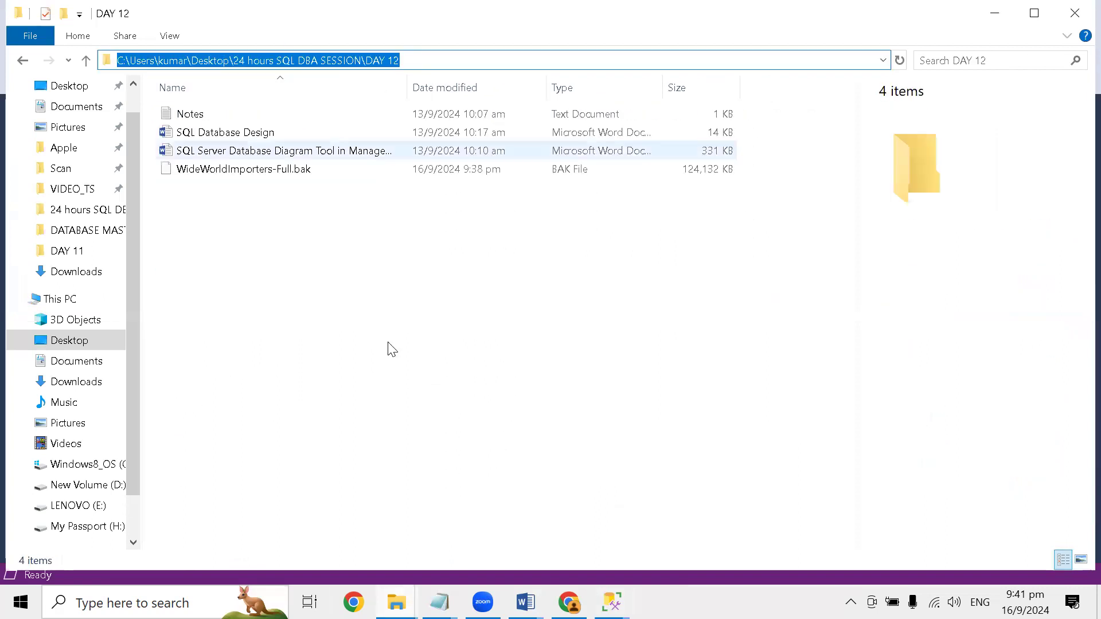
- Try to add the backup in Locate Backup File using the DAY 12 folder path as the file name
{"action": "mouse_move", "coordinate": [612, 602]}
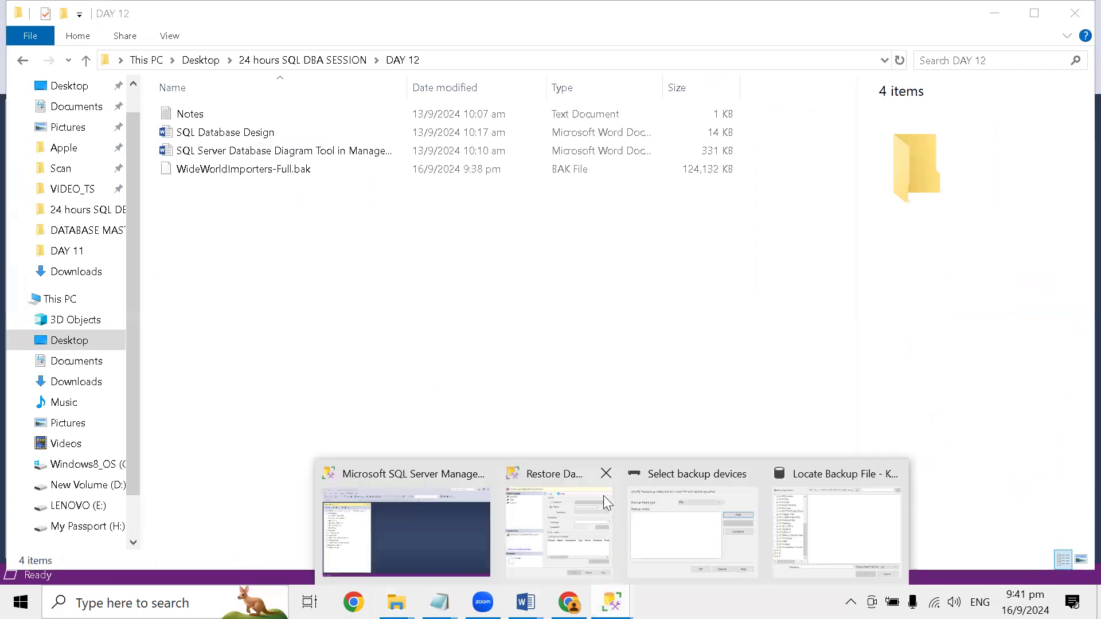
{"action": "left_click", "coordinate": [827, 476]}
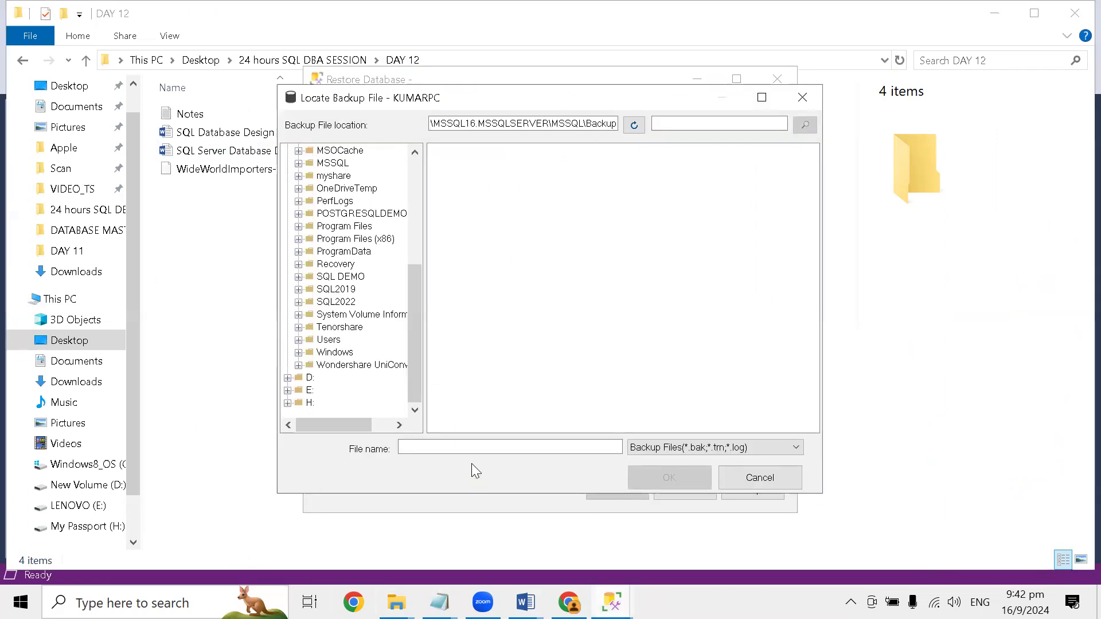
{"action": "left_click", "coordinate": [482, 447]}
{"action": "key", "text": "ctrl+v"}
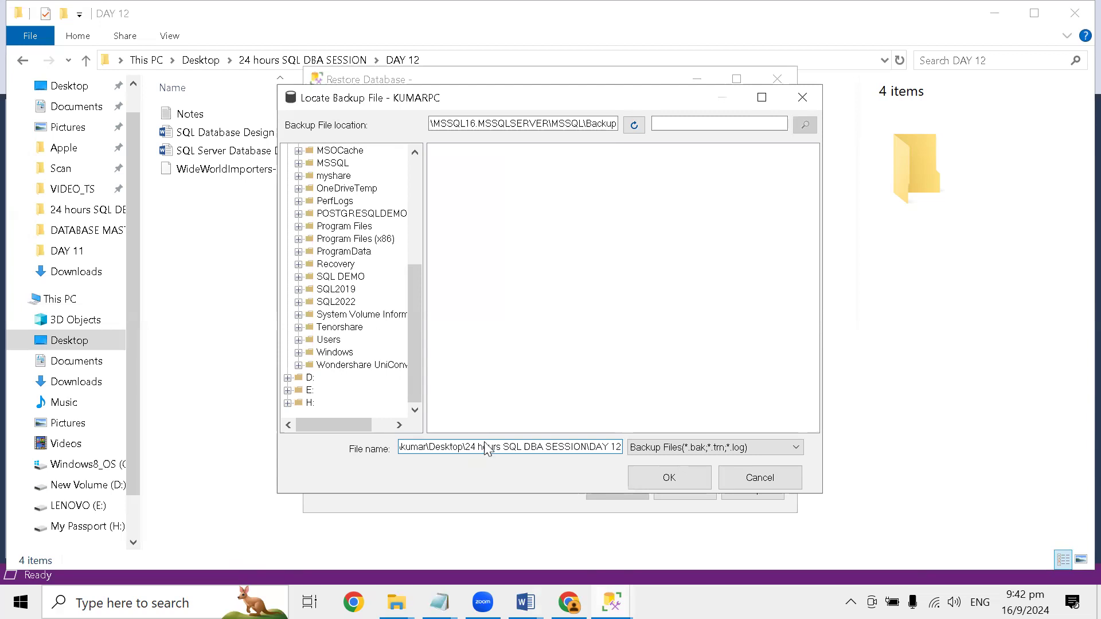
{"action": "key", "text": "Return"}
{"action": "left_click", "coordinate": [640, 422]}
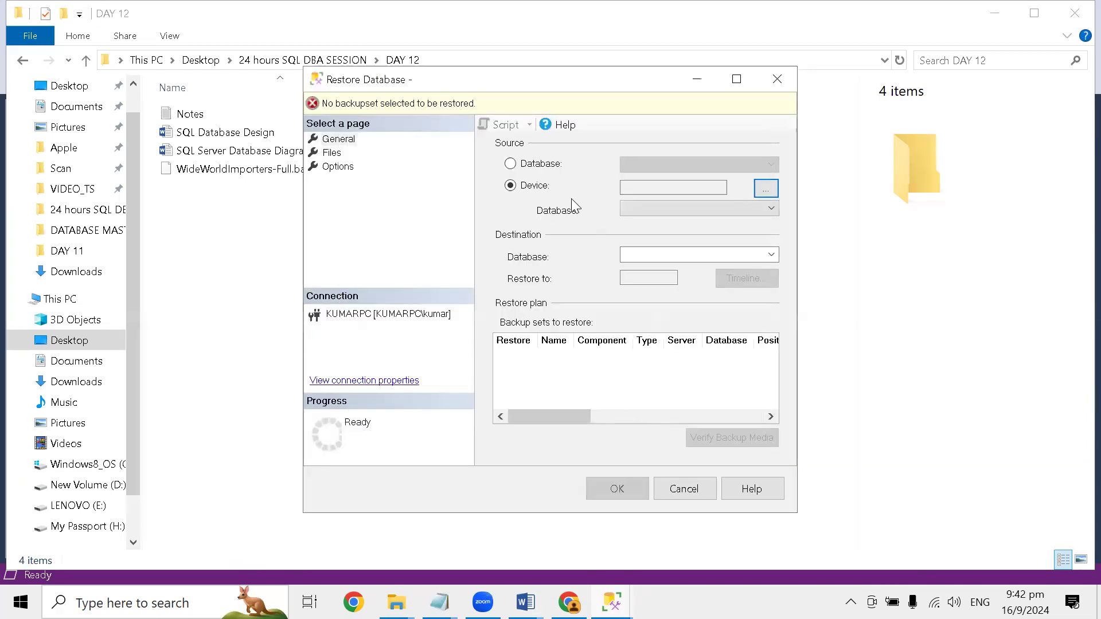
- Reopen the backup file browser and try to use the copied DAY 12 folder path as the backup file location
{"action": "left_click", "coordinate": [758, 189]}
{"action": "left_click", "coordinate": [622, 246]}
{"action": "left_click", "coordinate": [678, 274]}
{"action": "left_click", "coordinate": [692, 248]}
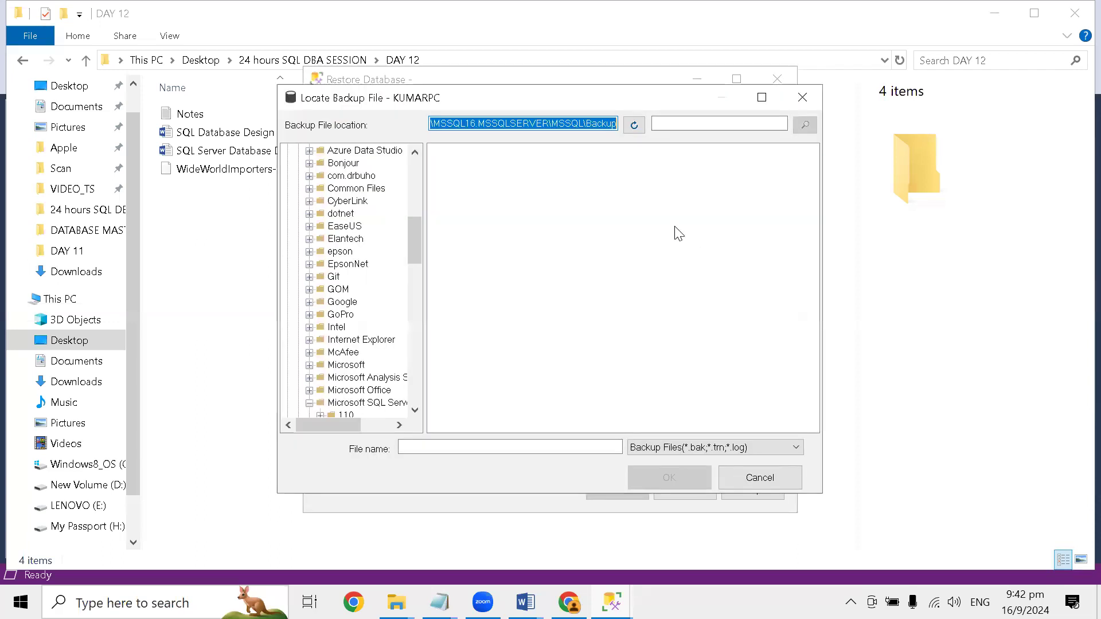
{"action": "key", "text": "Delete"}
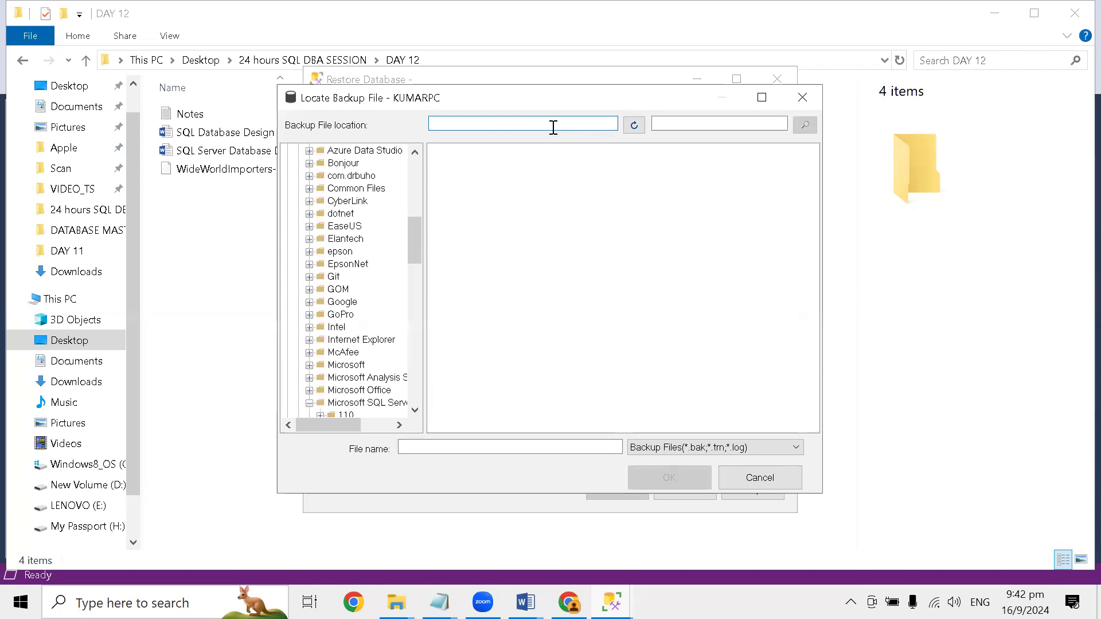
{"action": "key", "text": "ctrl+v"}
{"action": "key", "text": "Return"}
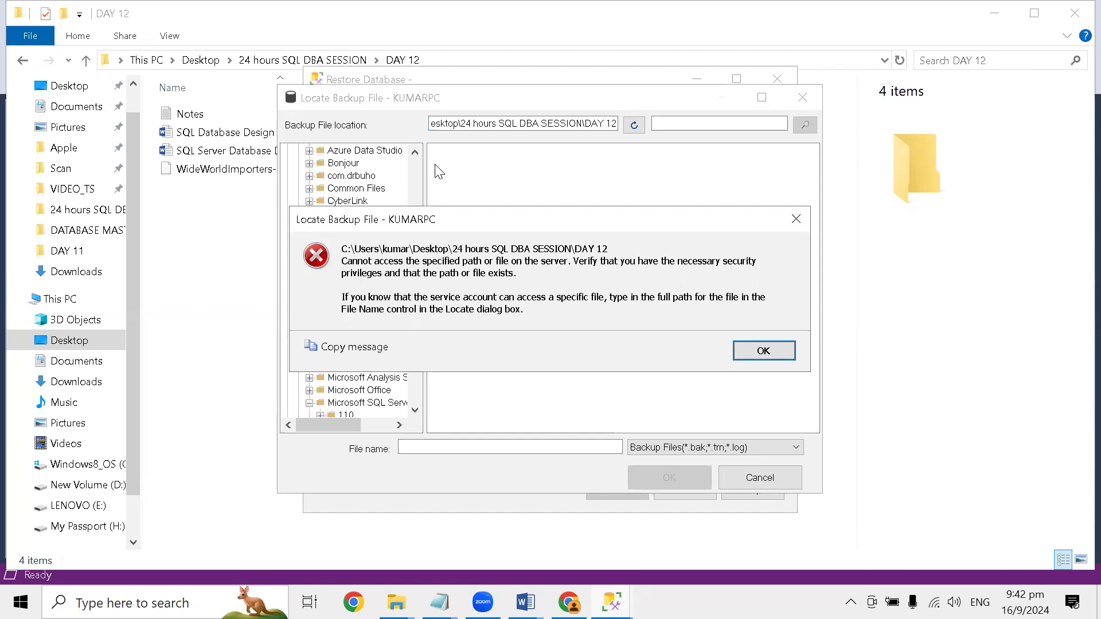
{"action": "left_click", "coordinate": [746, 351]}
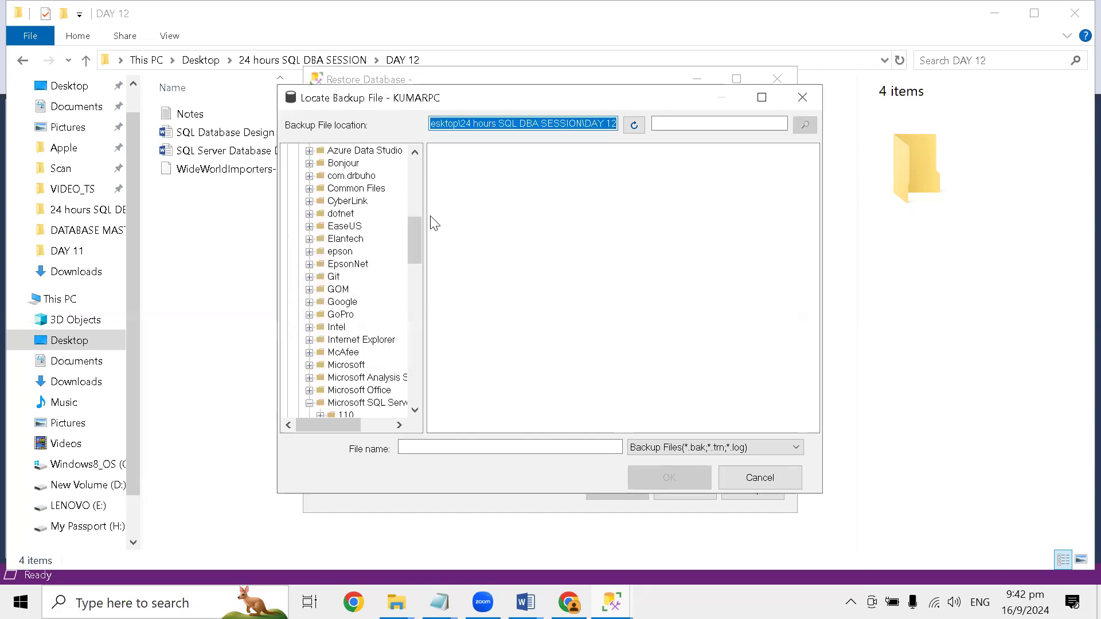
- Browse the C: drive's folder tree through Users to the user profile's Desktop folder to look for the backup file
{"action": "scroll", "coordinate": [403, 224], "scroll_direction": "up", "scroll_amount": 4}
{"action": "left_click", "coordinate": [504, 124]}
{"action": "key", "text": "Home"}
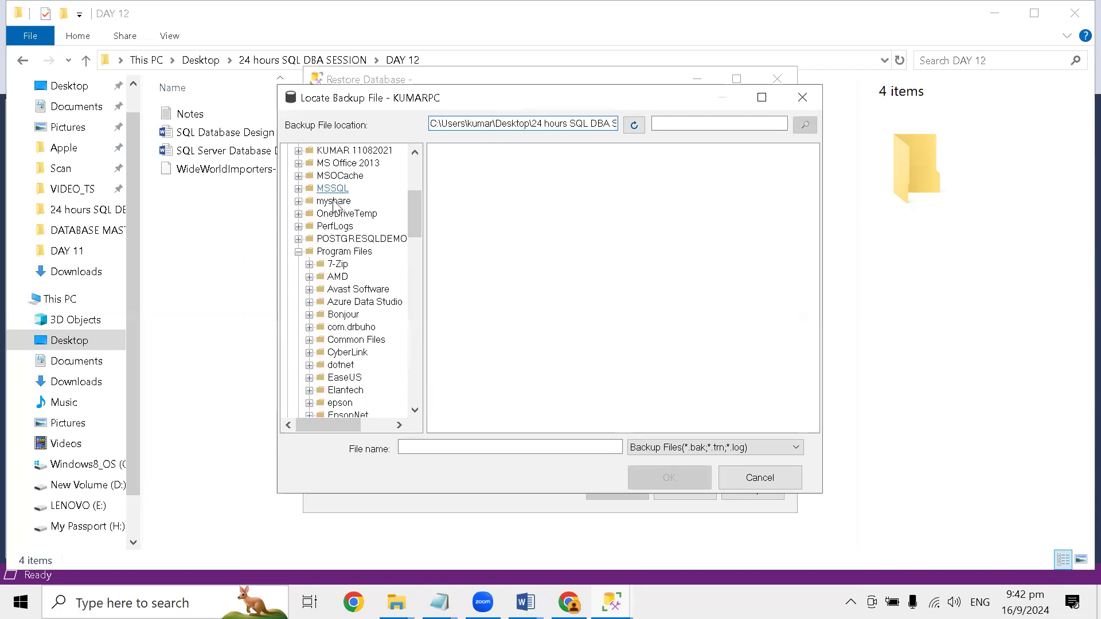
{"action": "scroll", "coordinate": [308, 197], "scroll_direction": "up", "scroll_amount": 5}
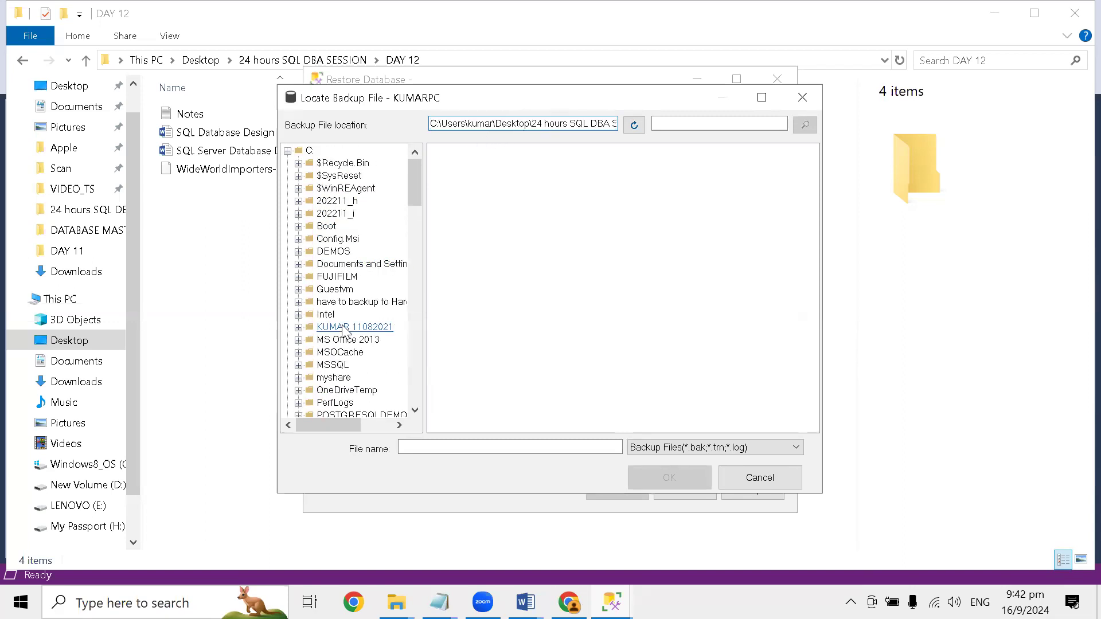
{"action": "scroll", "coordinate": [339, 331], "scroll_direction": "down", "scroll_amount": 3}
{"action": "scroll", "coordinate": [334, 346], "scroll_direction": "down", "scroll_amount": 3}
{"action": "scroll", "coordinate": [333, 343], "scroll_direction": "down", "scroll_amount": 12}
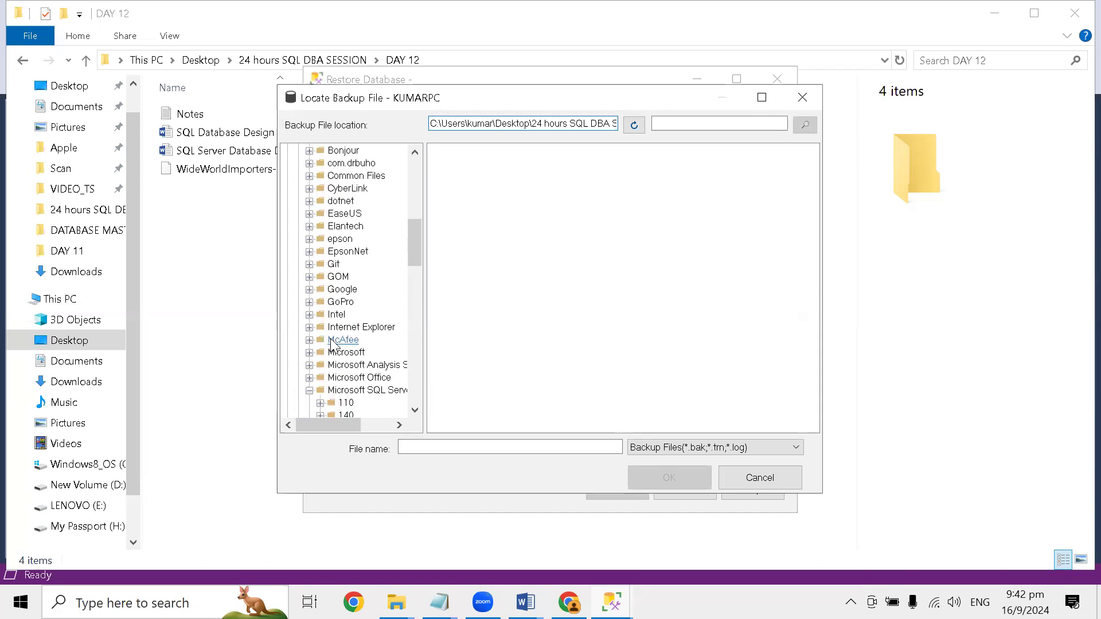
{"action": "scroll", "coordinate": [330, 336], "scroll_direction": "down", "scroll_amount": 9}
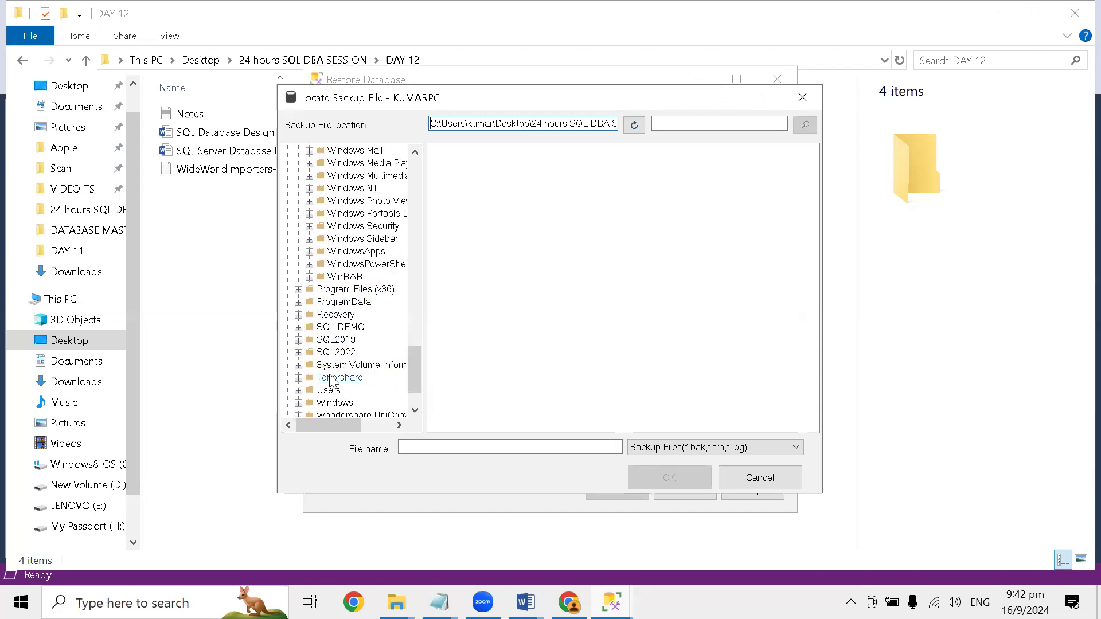
{"action": "left_click", "coordinate": [298, 392]}
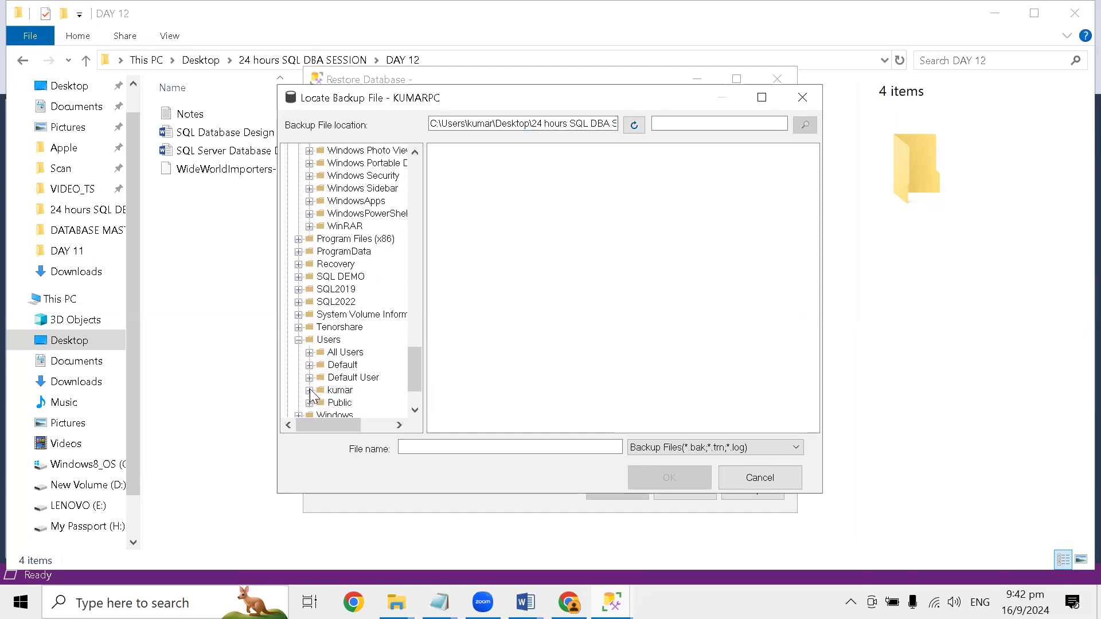
{"action": "left_click", "coordinate": [309, 392]}
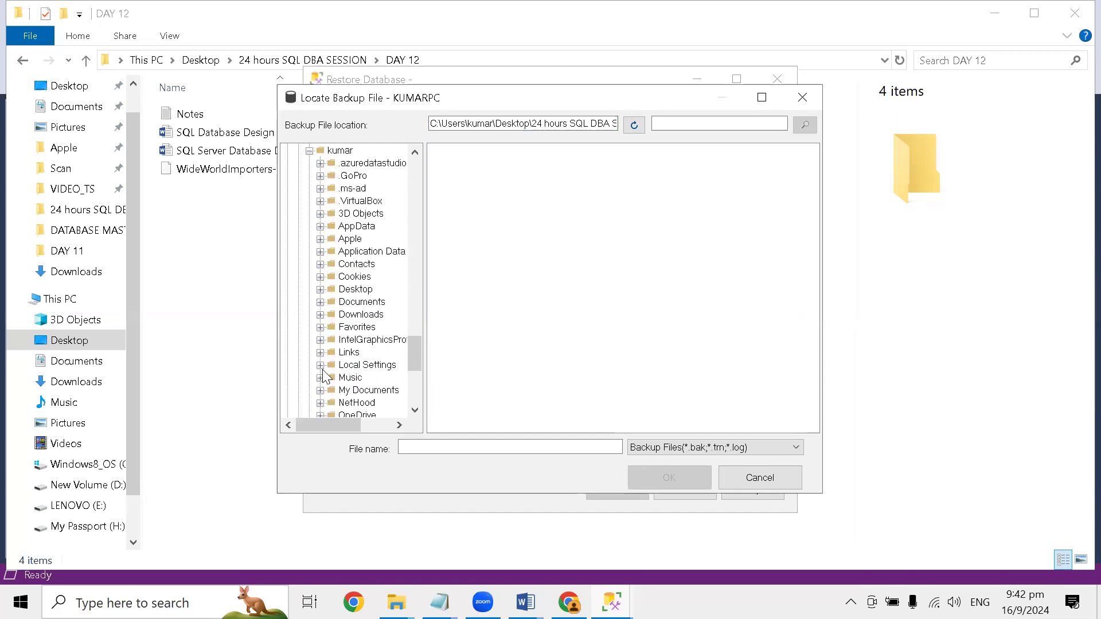
{"action": "left_click", "coordinate": [321, 290]}
{"action": "scroll", "coordinate": [367, 373], "scroll_direction": "down", "scroll_amount": 1}
{"action": "left_click", "coordinate": [355, 251]}
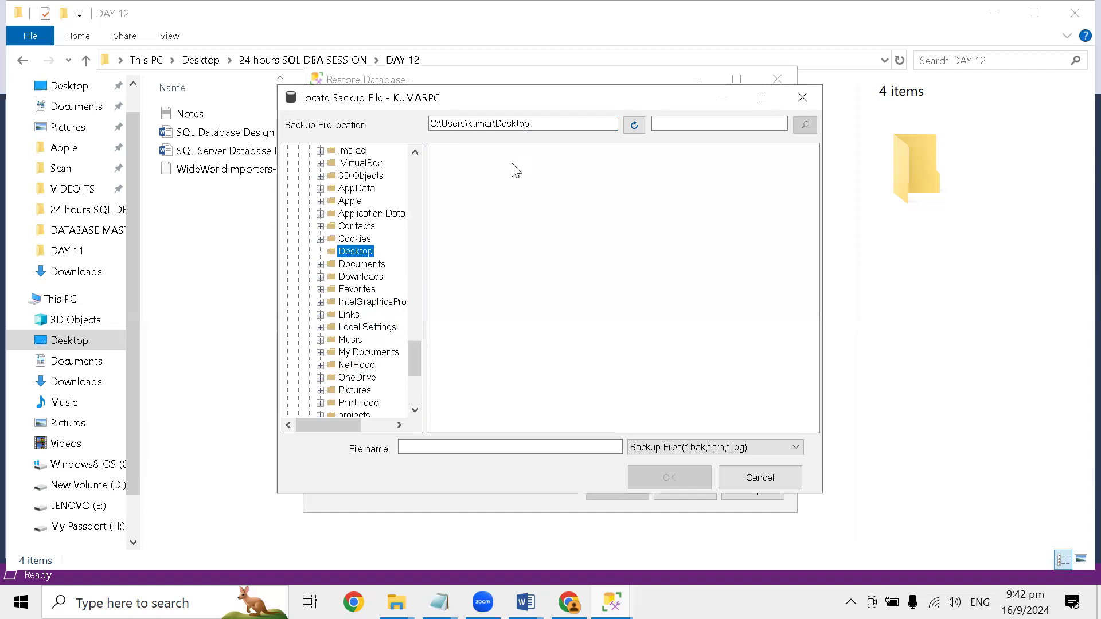
- List all file types for the Desktop location and check the surrounding folders in the tree
{"action": "left_click", "coordinate": [660, 449]}
{"action": "left_click", "coordinate": [653, 472]}
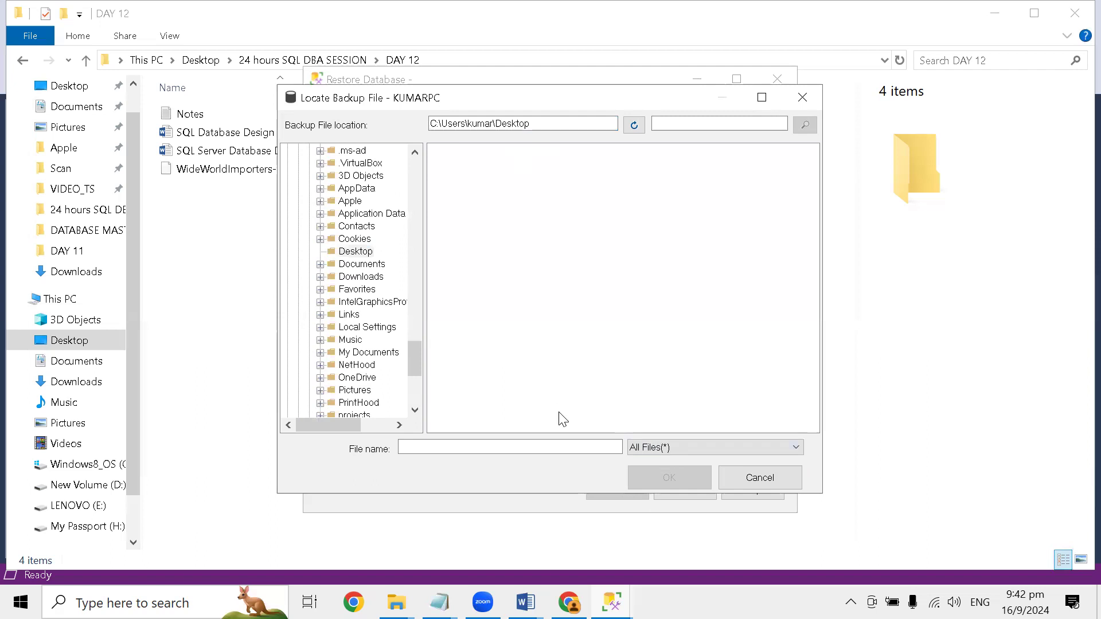
{"action": "left_click_drag", "start_coordinate": [415, 359], "coordinate": [428, 330]}
- Switch to File Explorer's DAY 12 folder and open the security properties of WideWorldImporters-Full.bak
{"action": "left_click", "coordinate": [396, 602]}
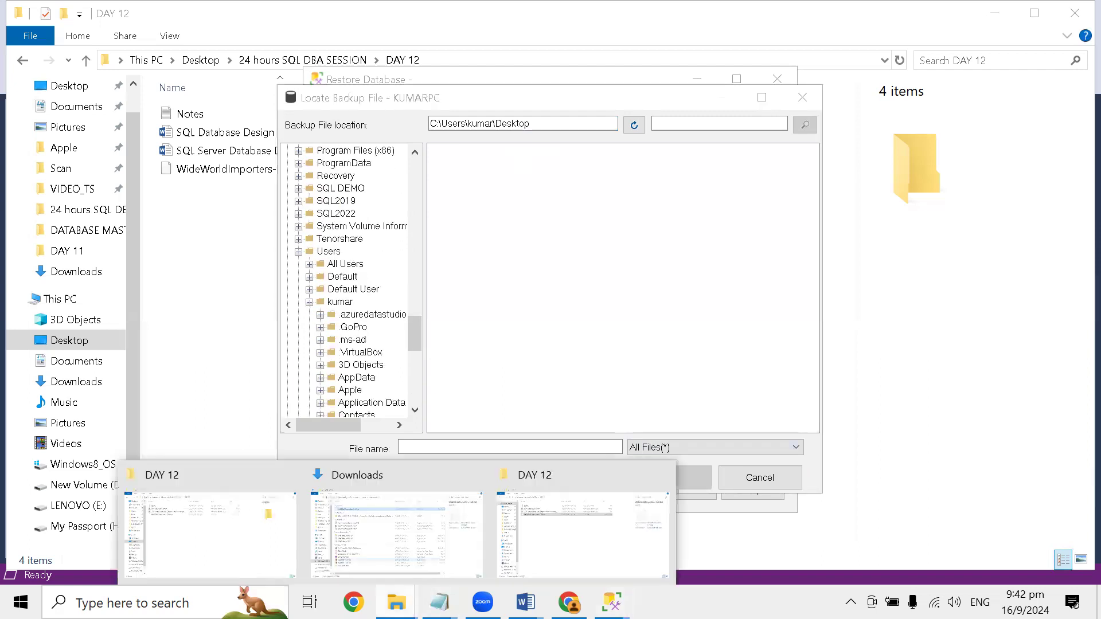
{"action": "left_click", "coordinate": [565, 476]}
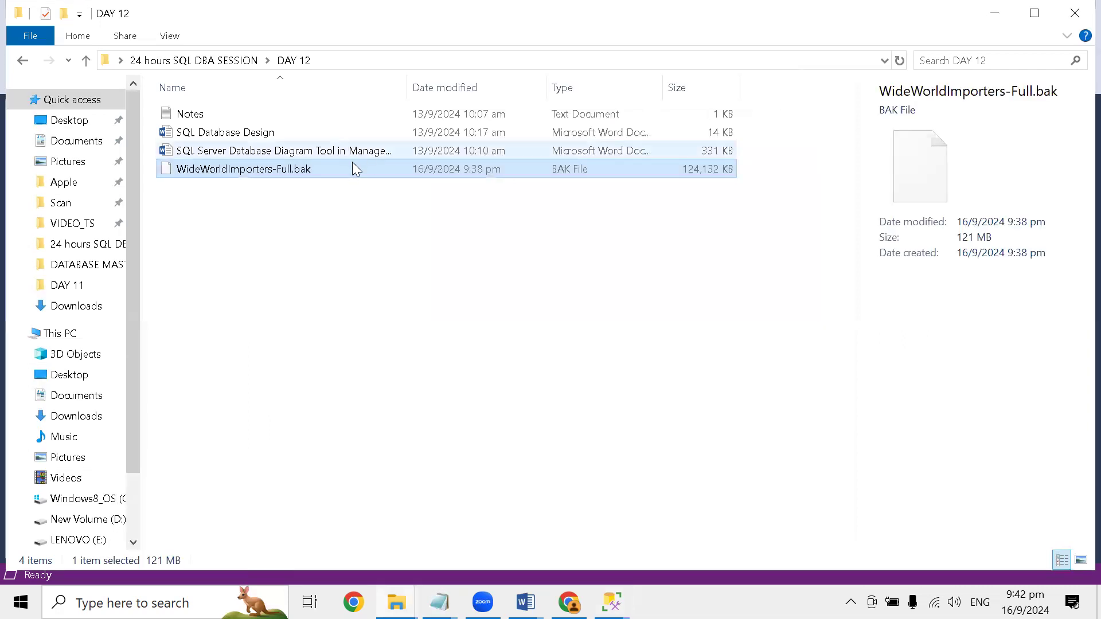
{"action": "right_click", "coordinate": [287, 169]}
{"action": "left_click", "coordinate": [357, 571]}
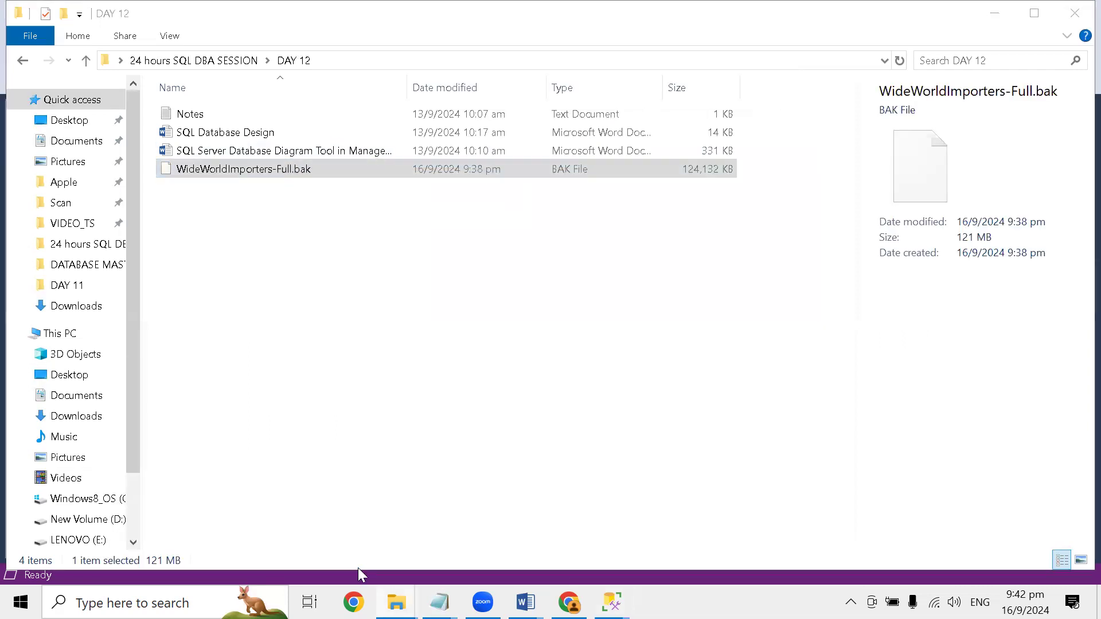
{"action": "left_click", "coordinate": [372, 179]}
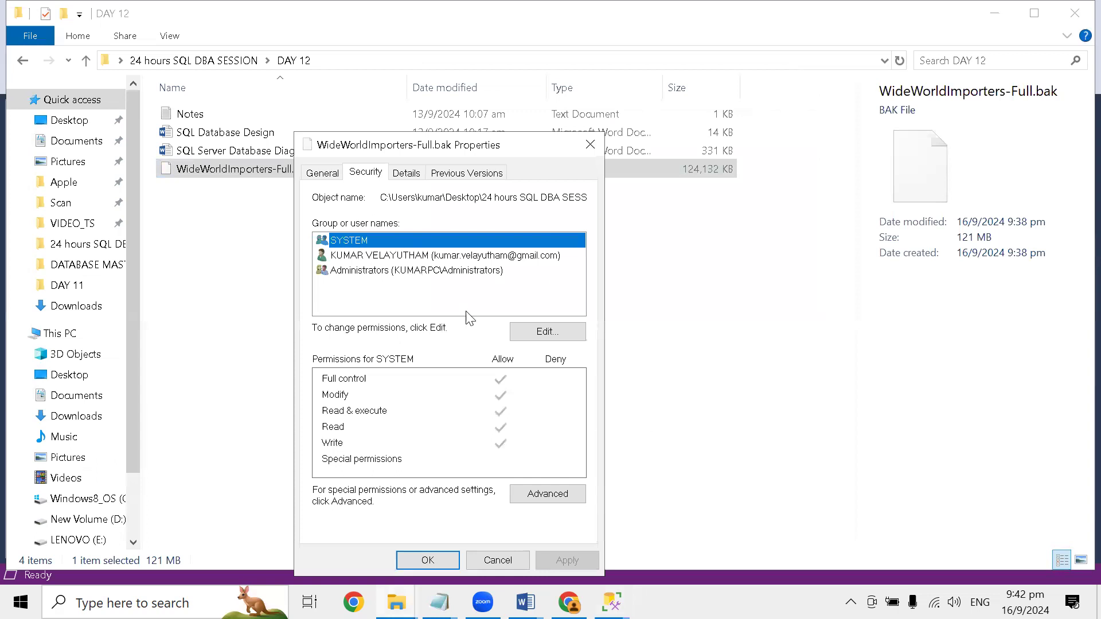
- Add the Everyone group to the permissions of WideWorldImporters-Full.bak
{"action": "left_click", "coordinate": [530, 330]}
{"action": "left_click", "coordinate": [519, 399]}
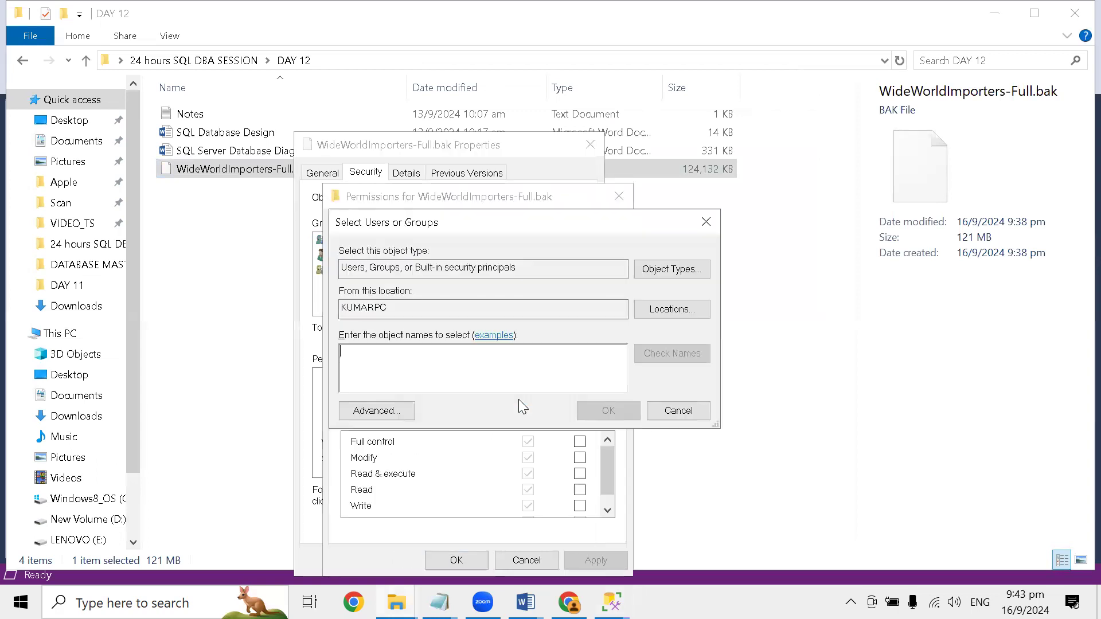
{"action": "type", "text": "everyone"}
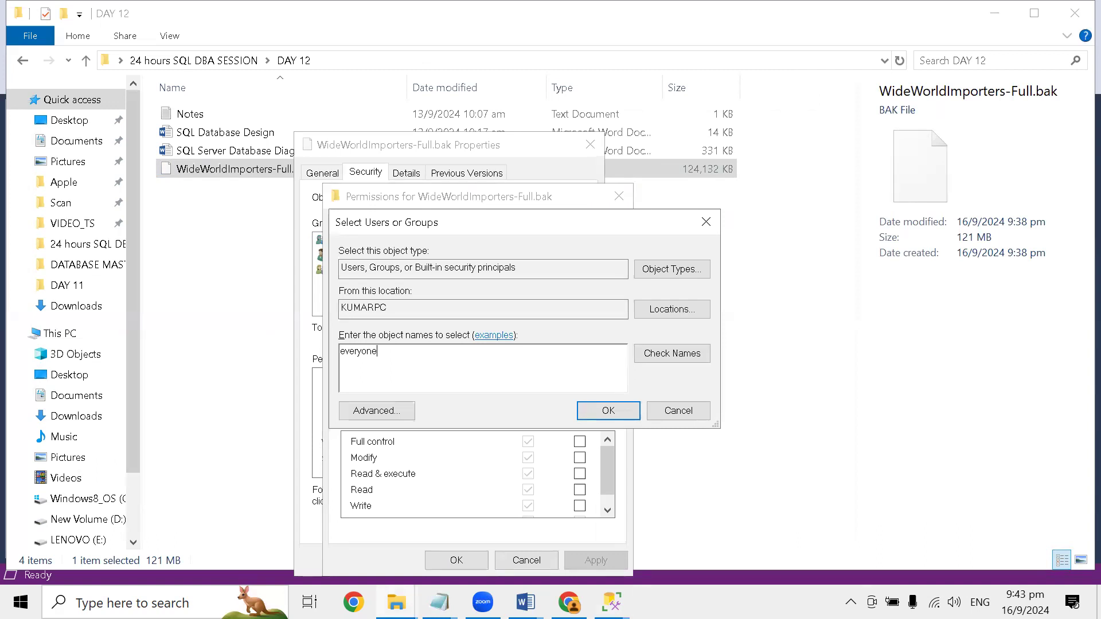
{"action": "left_click", "coordinate": [670, 353]}
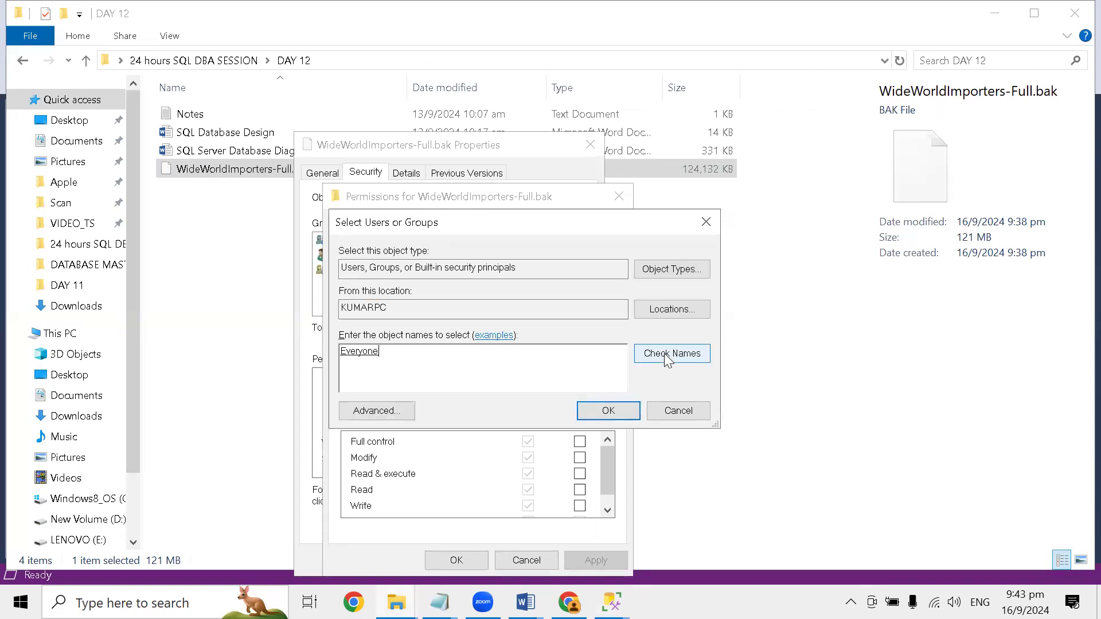
{"action": "left_click", "coordinate": [608, 411]}
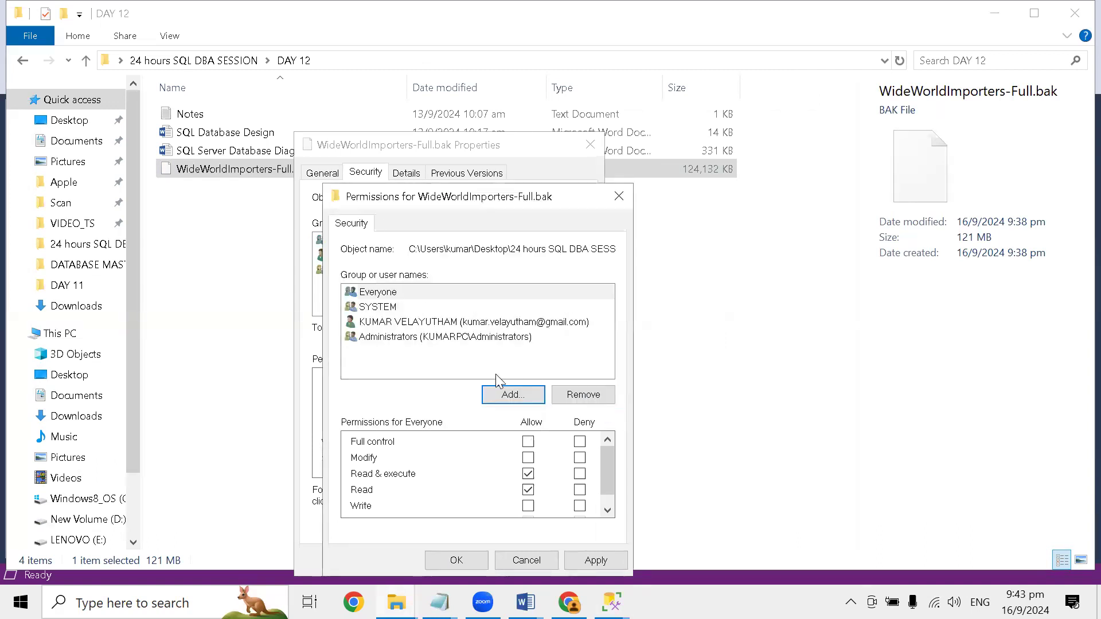
- Allow Everyone full control of WideWorldImporters-Full.bak, apply the permissions and close the file's properties
{"action": "left_click", "coordinate": [528, 442]}
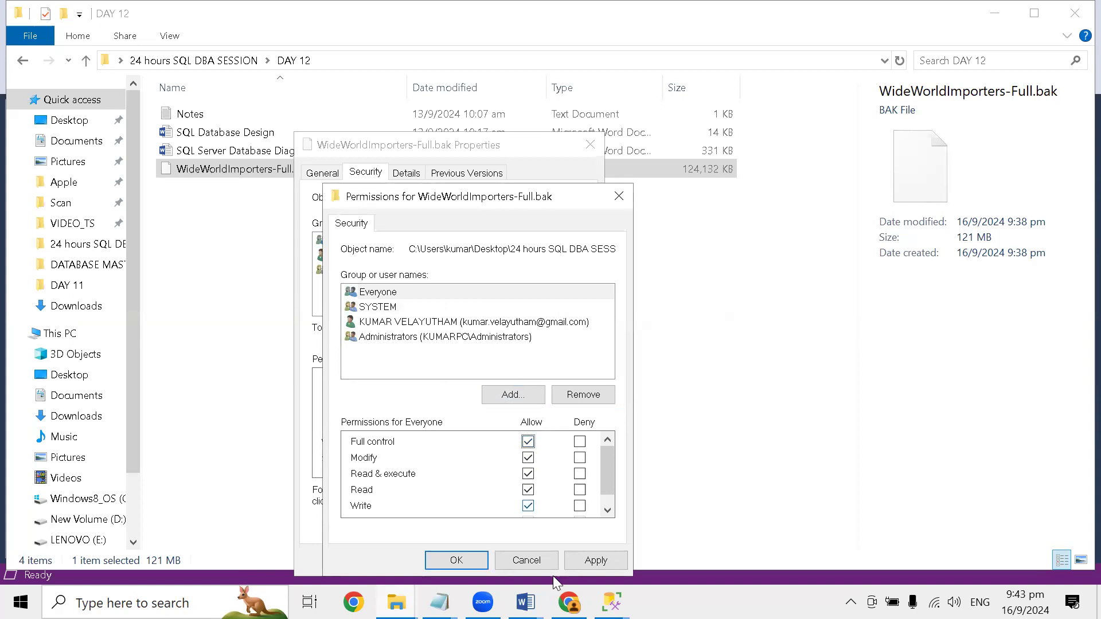
{"action": "left_click", "coordinate": [585, 565]}
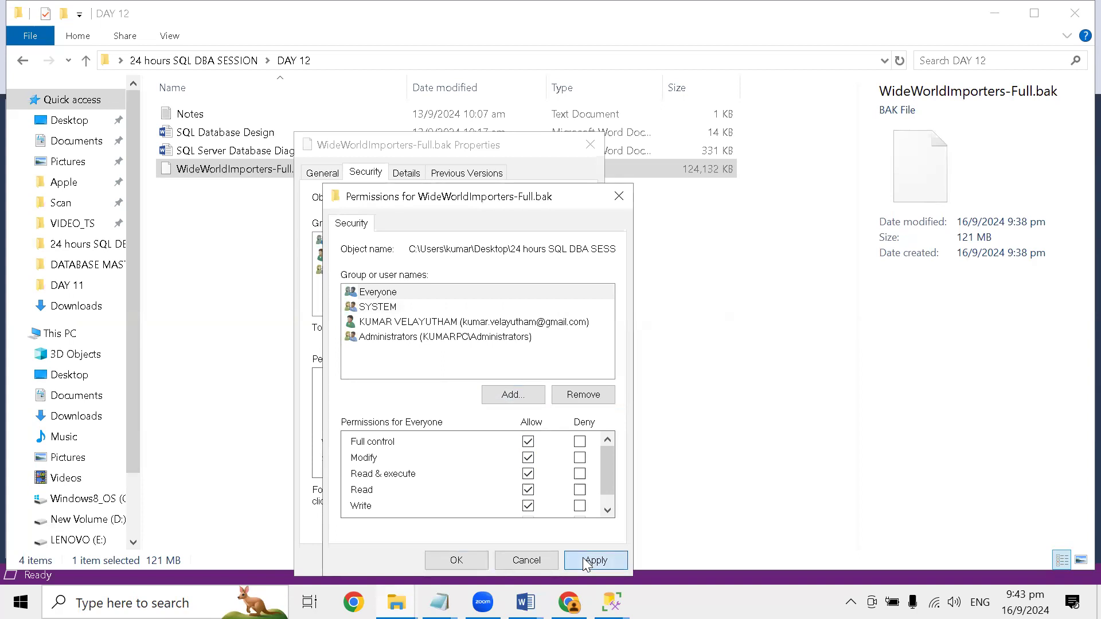
{"action": "left_click", "coordinate": [458, 569]}
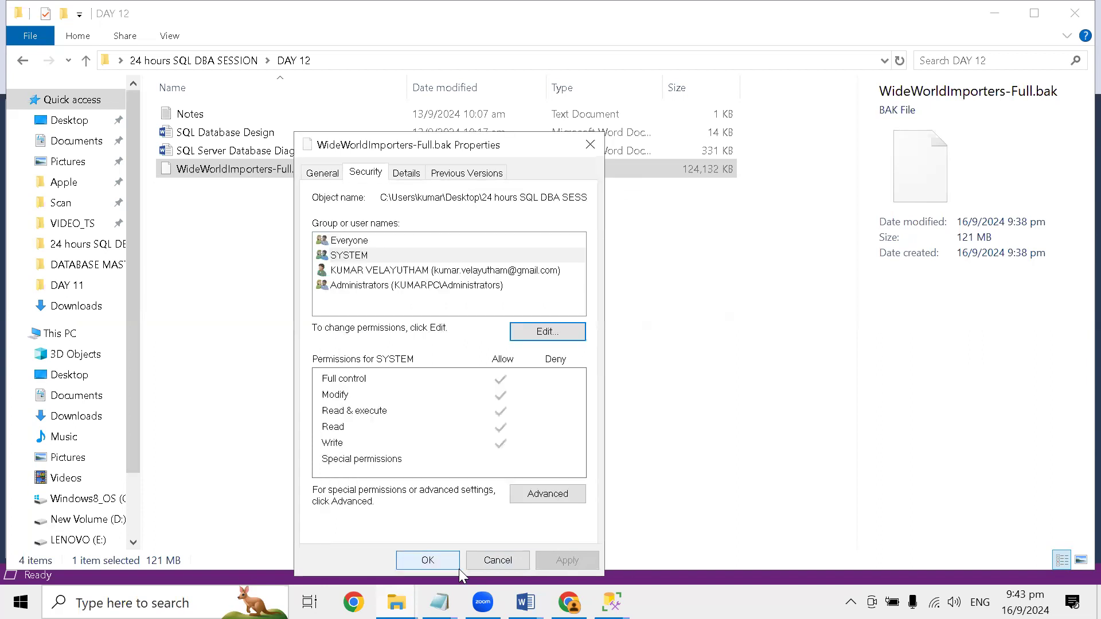
{"action": "left_click", "coordinate": [449, 561]}
- Switch back to Locate Backup File and reapply the All Files filter to the Desktop location
{"action": "mouse_move", "coordinate": [612, 602]}
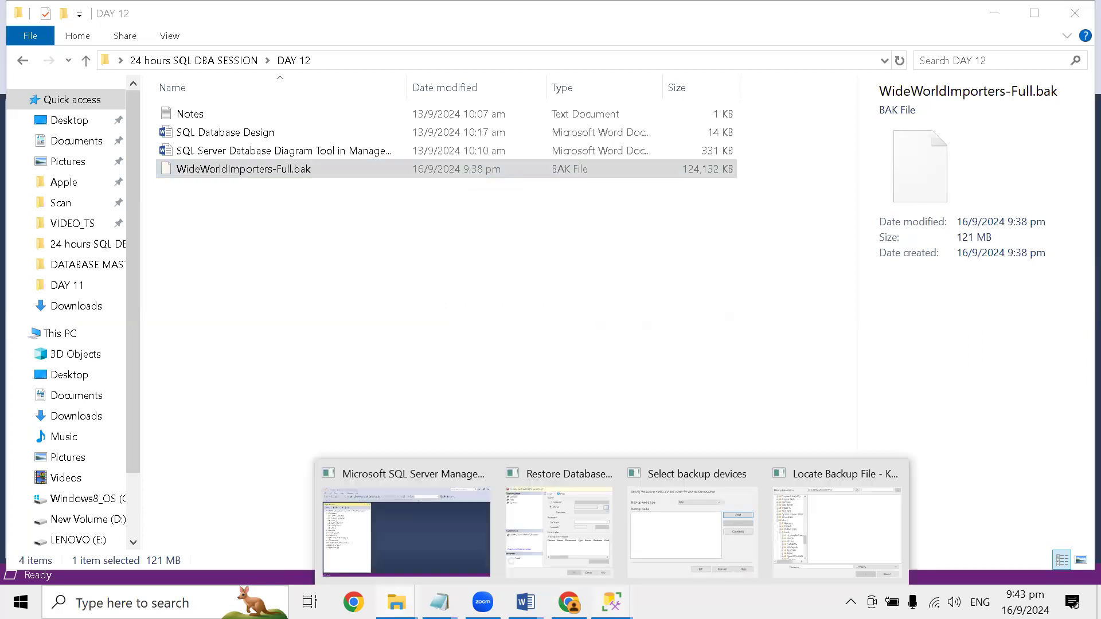
{"action": "left_click", "coordinate": [843, 537]}
{"action": "left_click", "coordinate": [707, 448]}
{"action": "left_click", "coordinate": [688, 462]}
{"action": "left_click", "coordinate": [700, 451]}
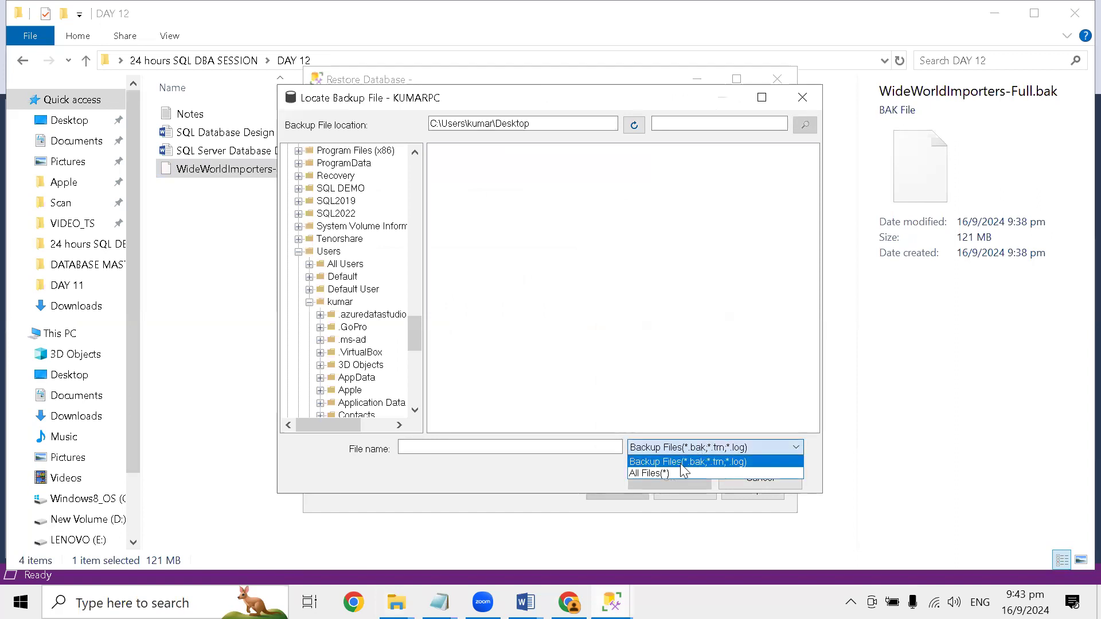
{"action": "left_click", "coordinate": [679, 473]}
{"action": "left_click", "coordinate": [545, 125]}
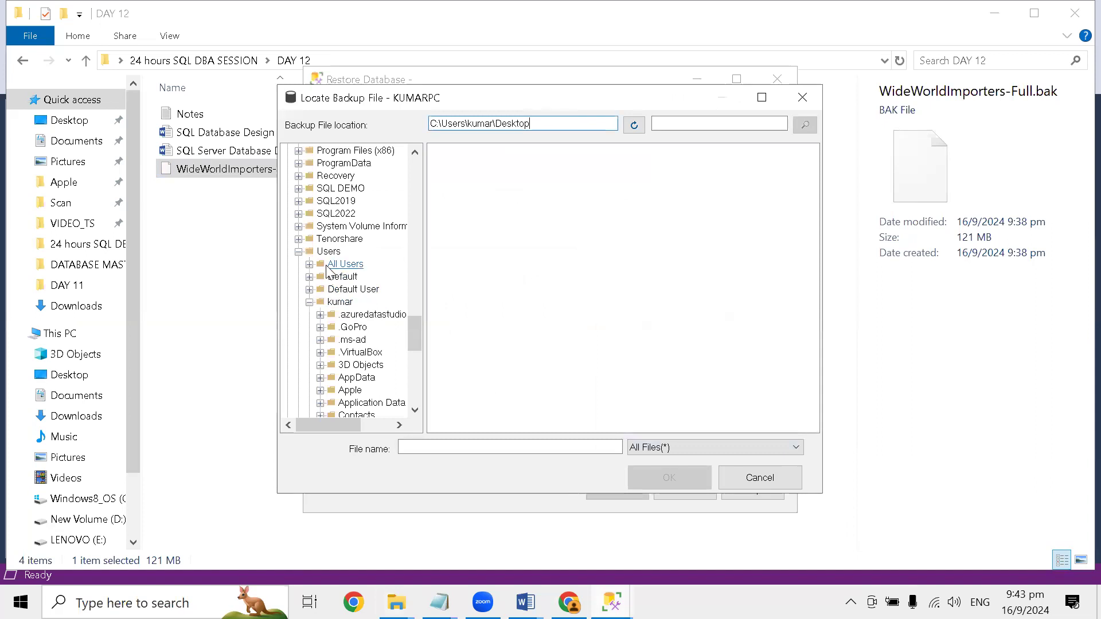
- Look in the user profile's Desktop folder again for the backup file, and cancel the file browser
{"action": "scroll", "coordinate": [328, 273], "scroll_direction": "down", "scroll_amount": 2}
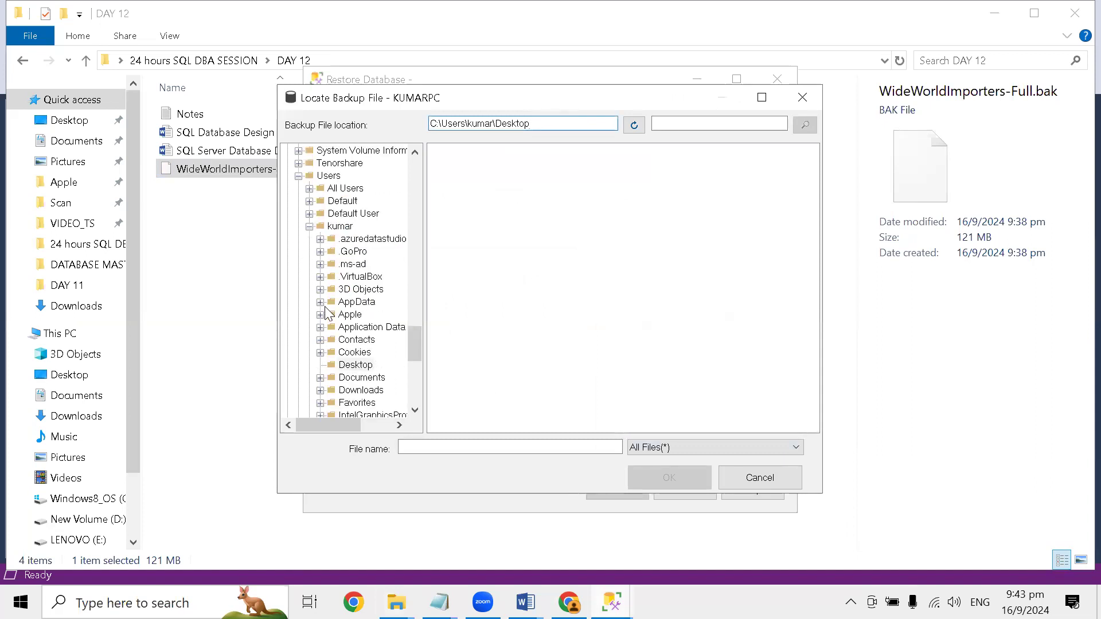
{"action": "scroll", "coordinate": [328, 316], "scroll_direction": "down", "scroll_amount": 2}
{"action": "scroll", "coordinate": [376, 390], "scroll_direction": "down", "scroll_amount": 2}
{"action": "scroll", "coordinate": [369, 388], "scroll_direction": "down", "scroll_amount": 2}
{"action": "scroll", "coordinate": [369, 388], "scroll_direction": "up", "scroll_amount": 2}
{"action": "left_click", "coordinate": [343, 216]}
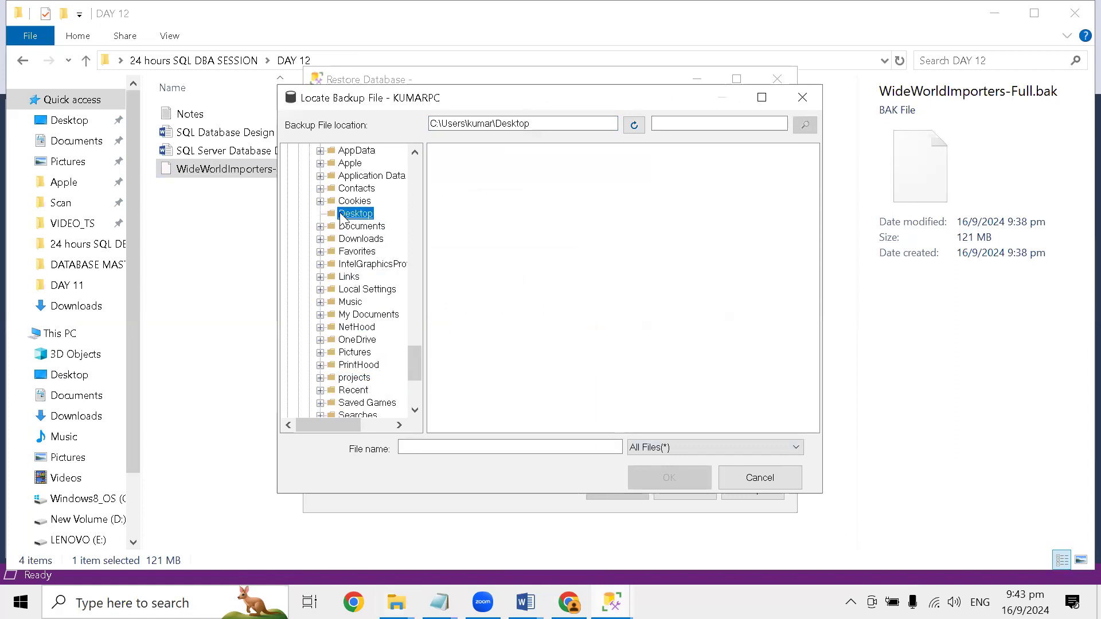
{"action": "left_click", "coordinate": [608, 448]}
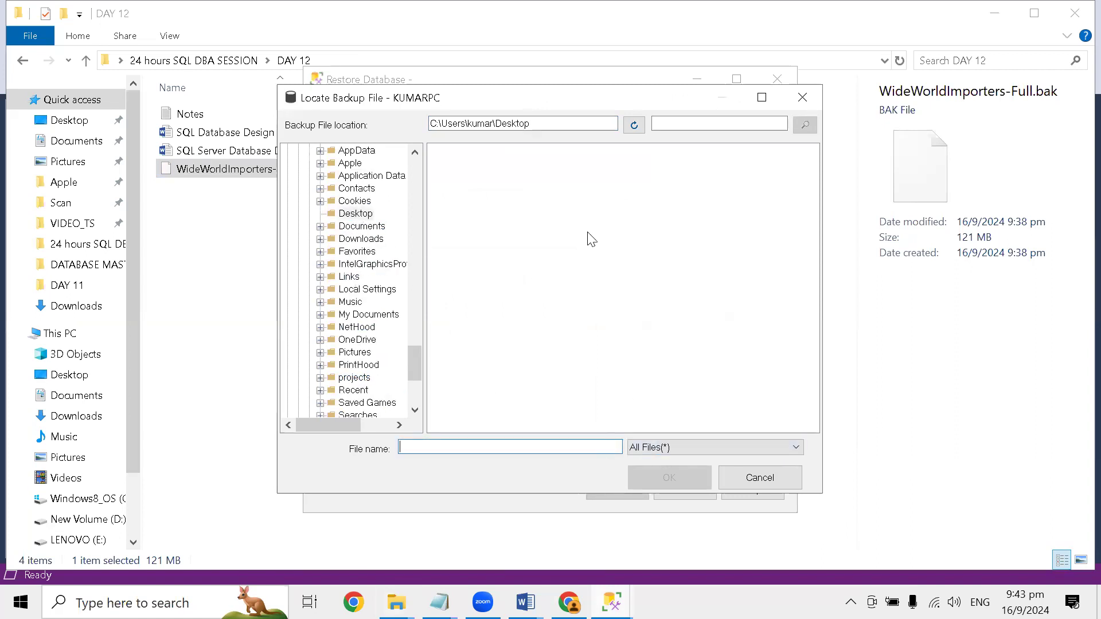
{"action": "left_click", "coordinate": [760, 480]}
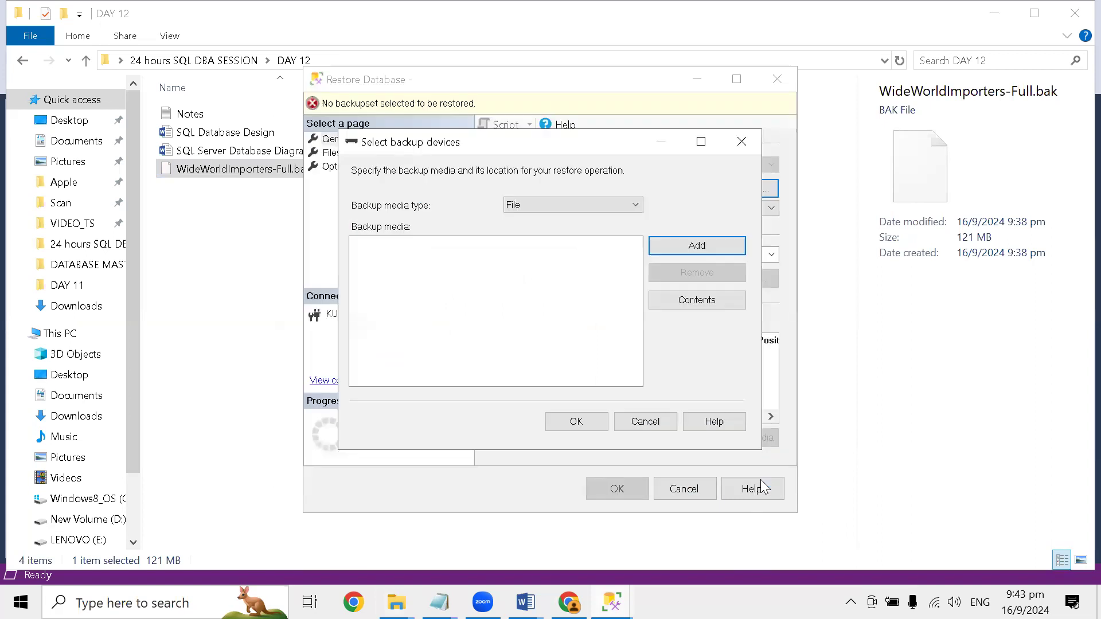
- Reopen the backup file browser and look through the folders around the default Backup location
{"action": "left_click", "coordinate": [682, 246]}
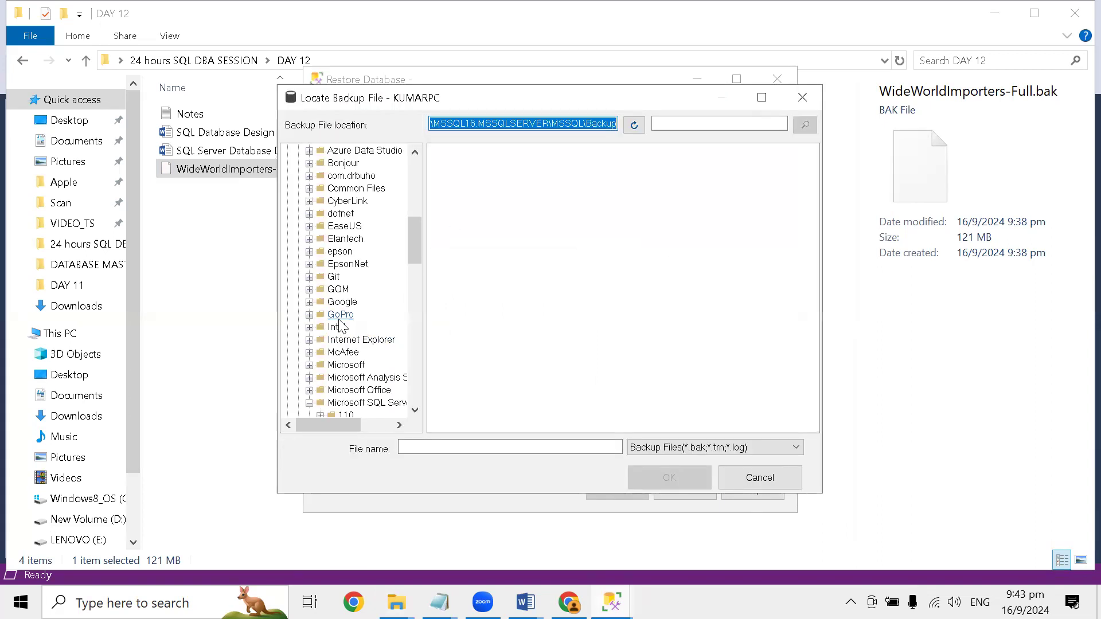
{"action": "scroll", "coordinate": [342, 325], "scroll_direction": "down", "scroll_amount": 4}
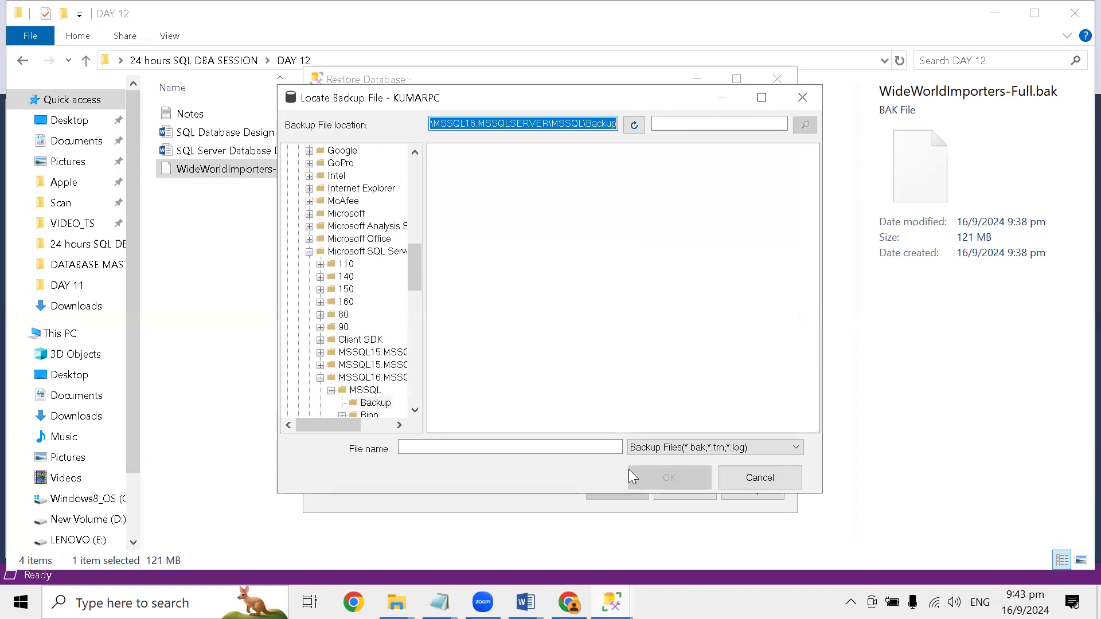
{"action": "scroll", "coordinate": [352, 275], "scroll_direction": "up", "scroll_amount": 8}
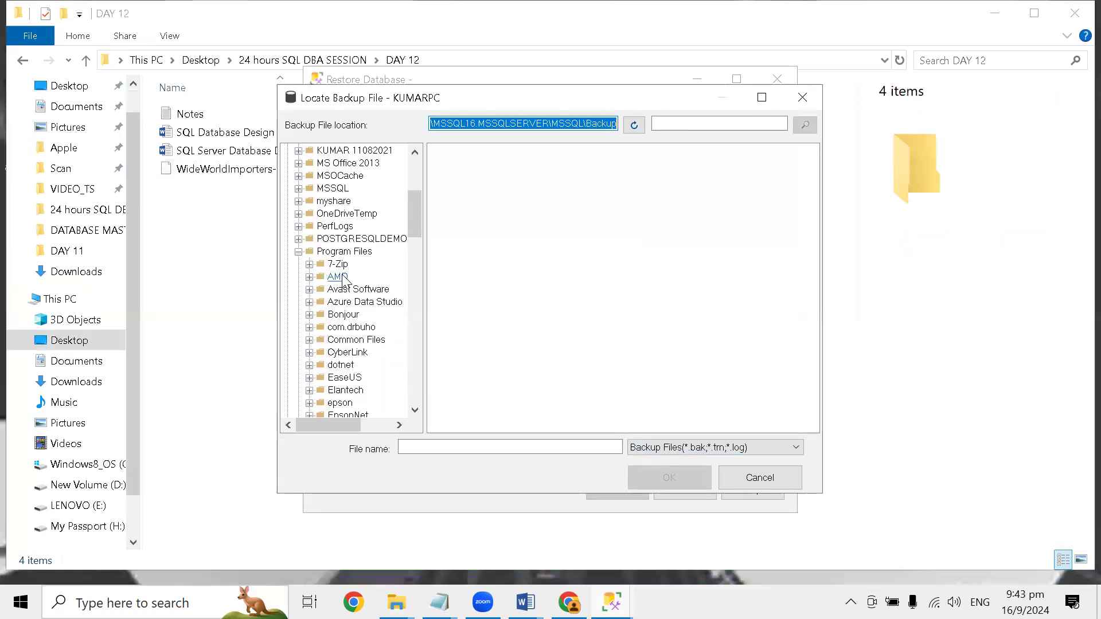
- Go to the Windows desktop and open the DAY 12 folder inside 24 hours SQL DBA SESSION
{"action": "key", "text": "super+d"}
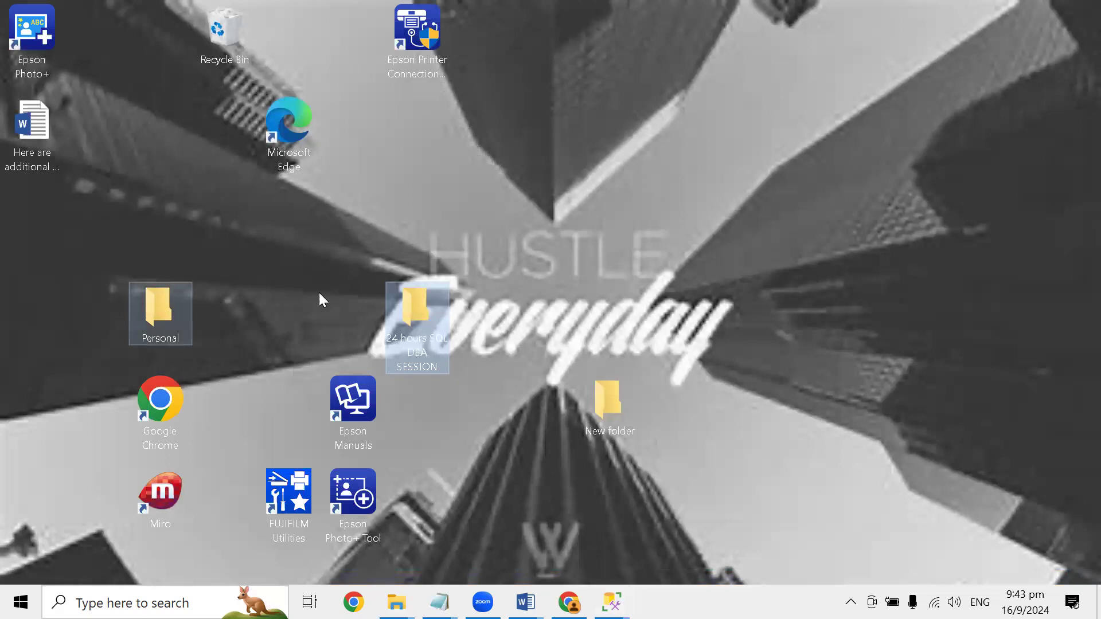
{"action": "double_click", "coordinate": [407, 309]}
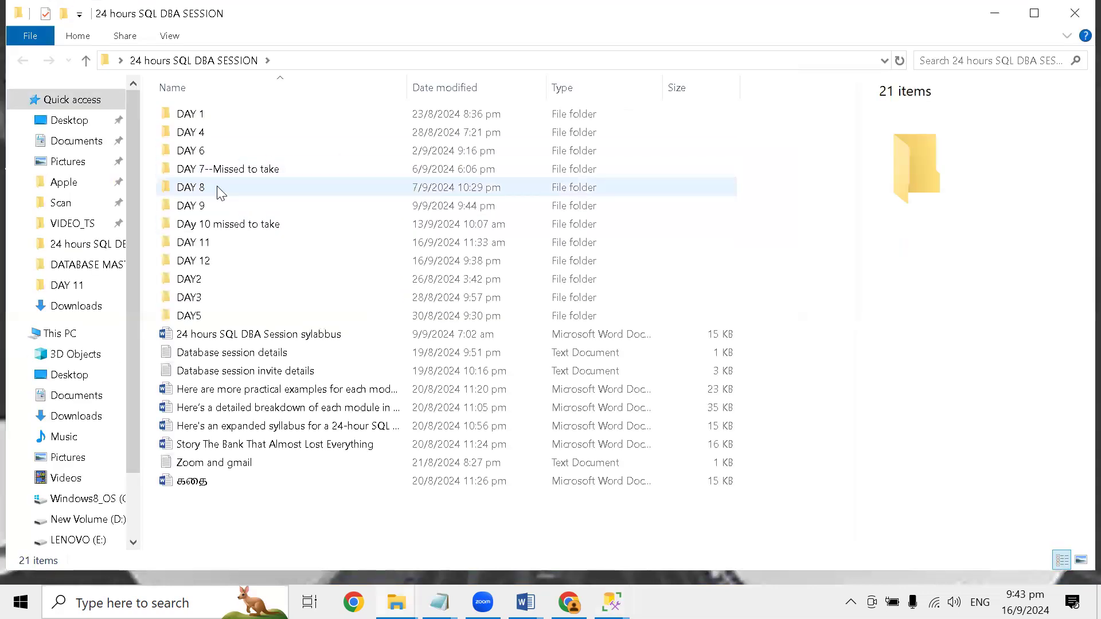
{"action": "double_click", "coordinate": [203, 261]}
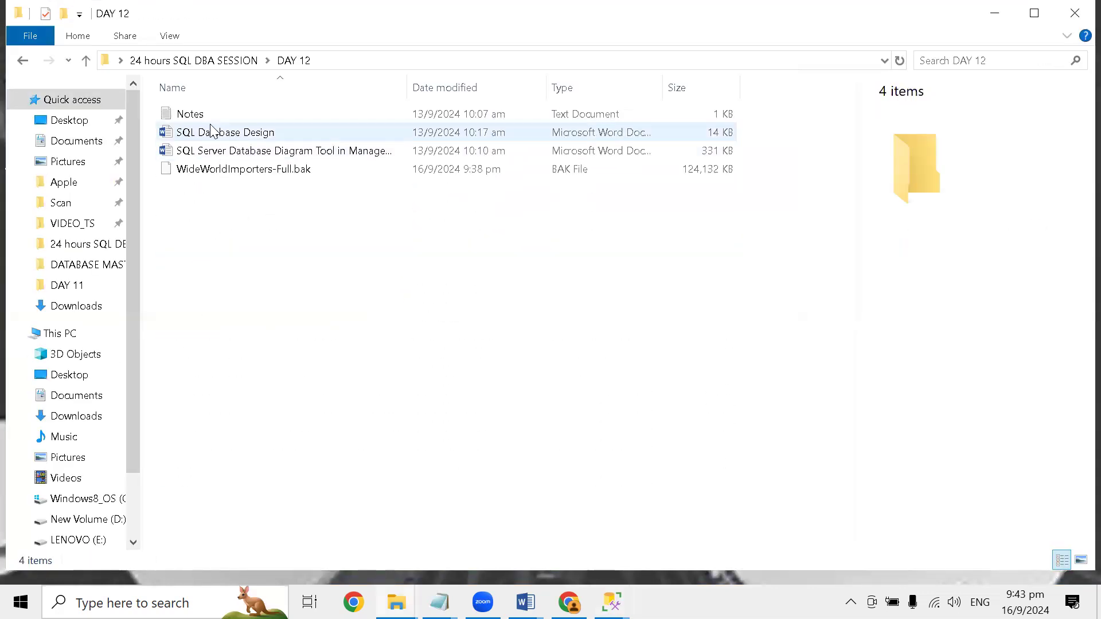
- Copy WideWorldImporters-Full.bak from the DAY 12 folder and paste it onto the Windows desktop
{"action": "left_click", "coordinate": [227, 174]}
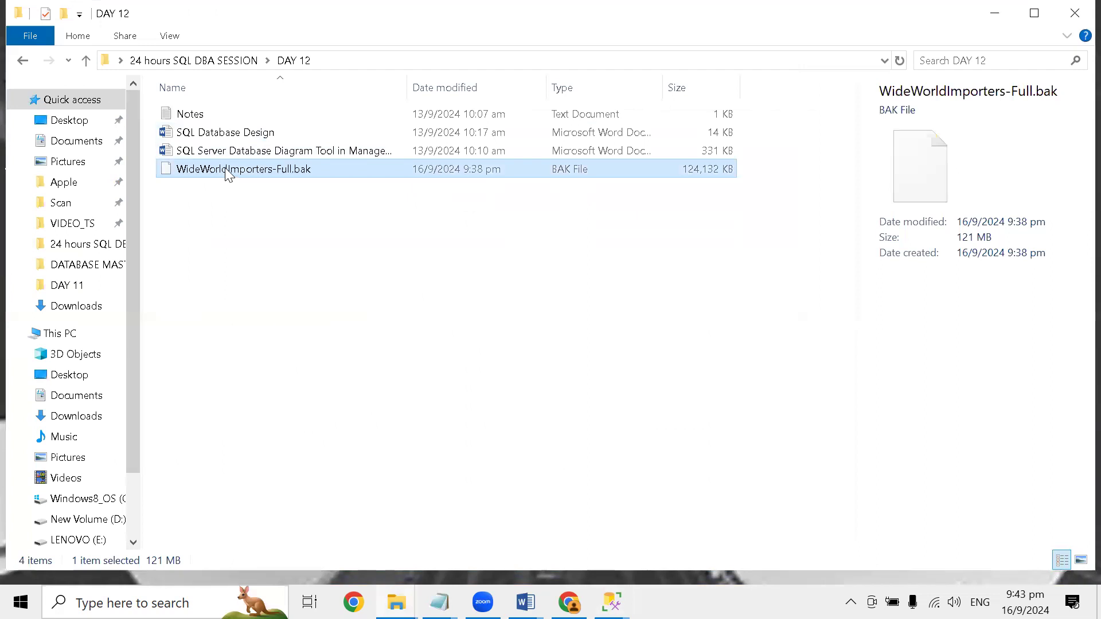
{"action": "key", "text": "super+d"}
{"action": "right_click", "coordinate": [482, 198]}
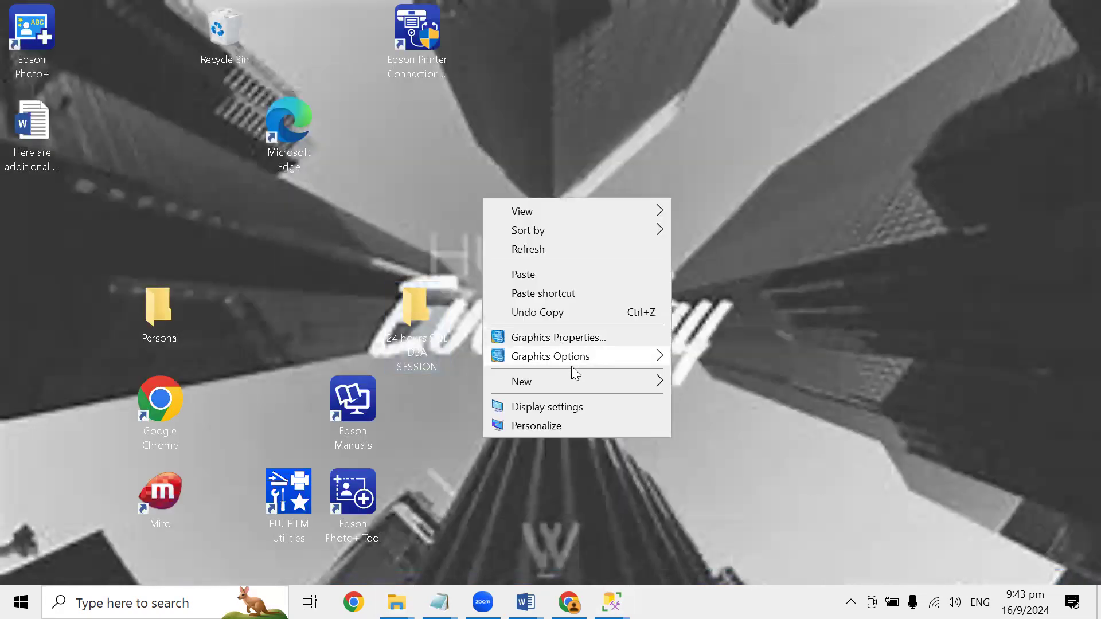
{"action": "left_click", "coordinate": [549, 275]}
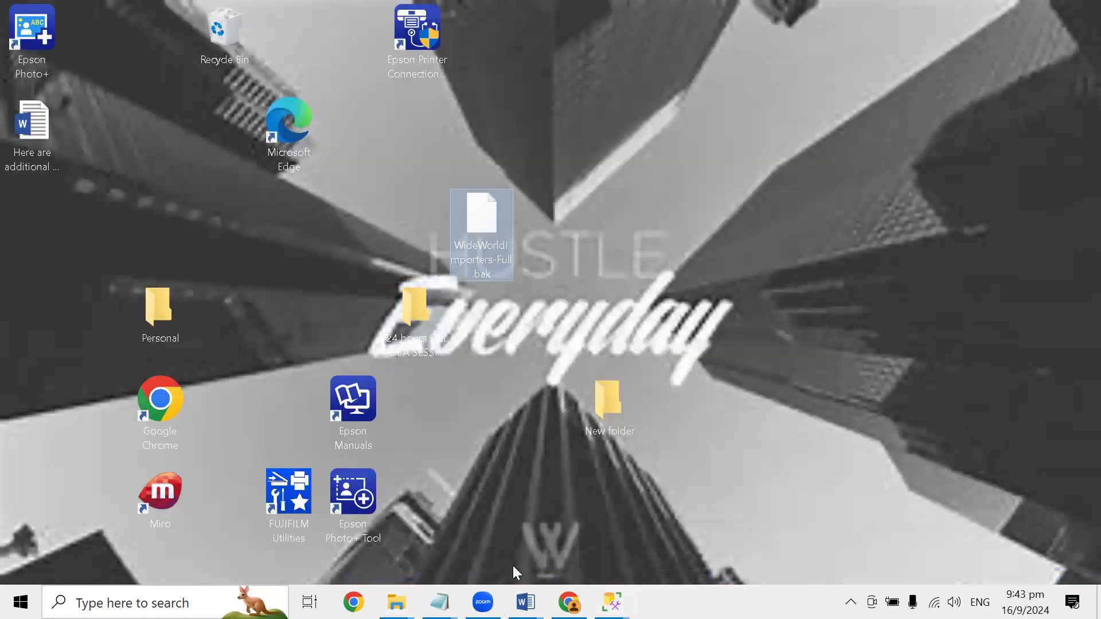
- Switch to SQL Server Management Studio and cancel the Locate Backup File, Select backup devices and Restore Database dialogs
{"action": "left_click", "coordinate": [612, 602]}
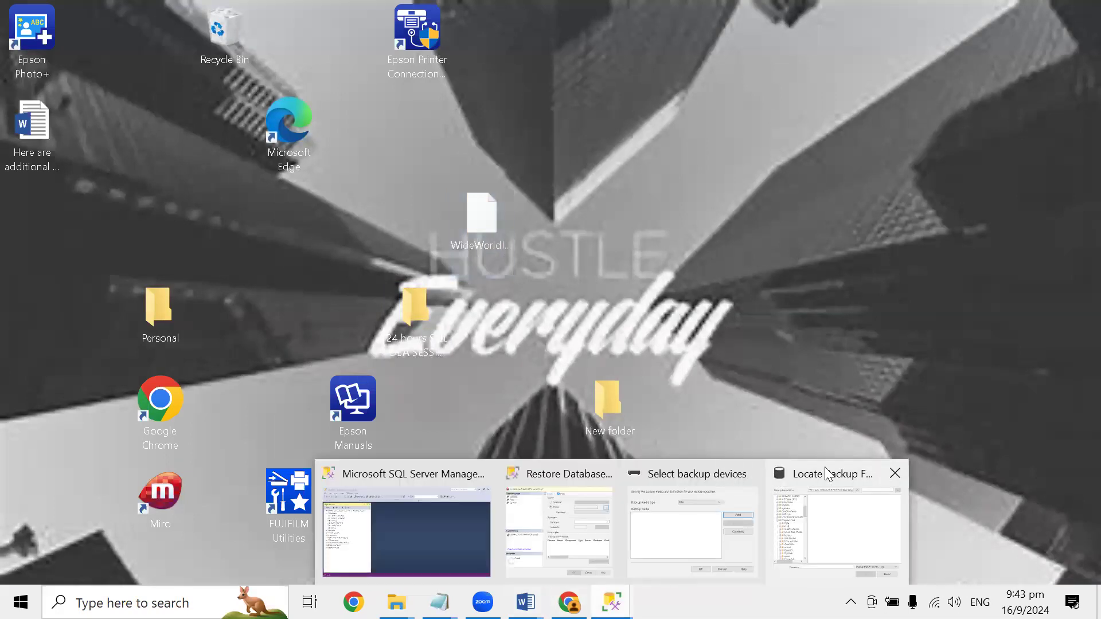
{"action": "left_click", "coordinate": [823, 474]}
{"action": "left_click", "coordinate": [751, 481]}
{"action": "left_click", "coordinate": [692, 495]}
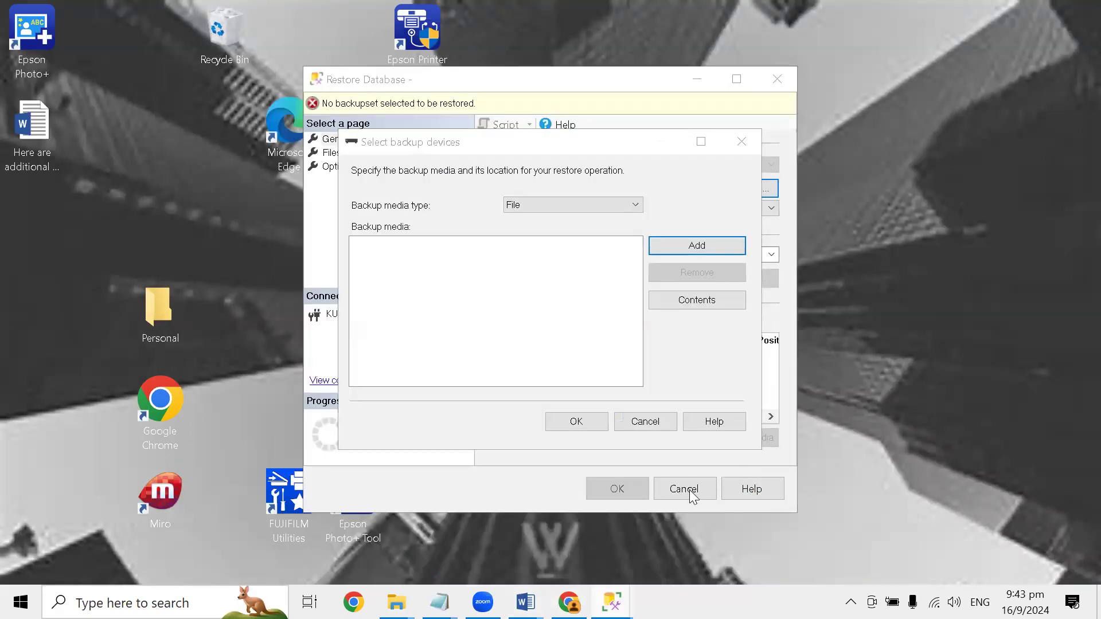
{"action": "left_click", "coordinate": [659, 427]}
{"action": "left_click", "coordinate": [687, 491]}
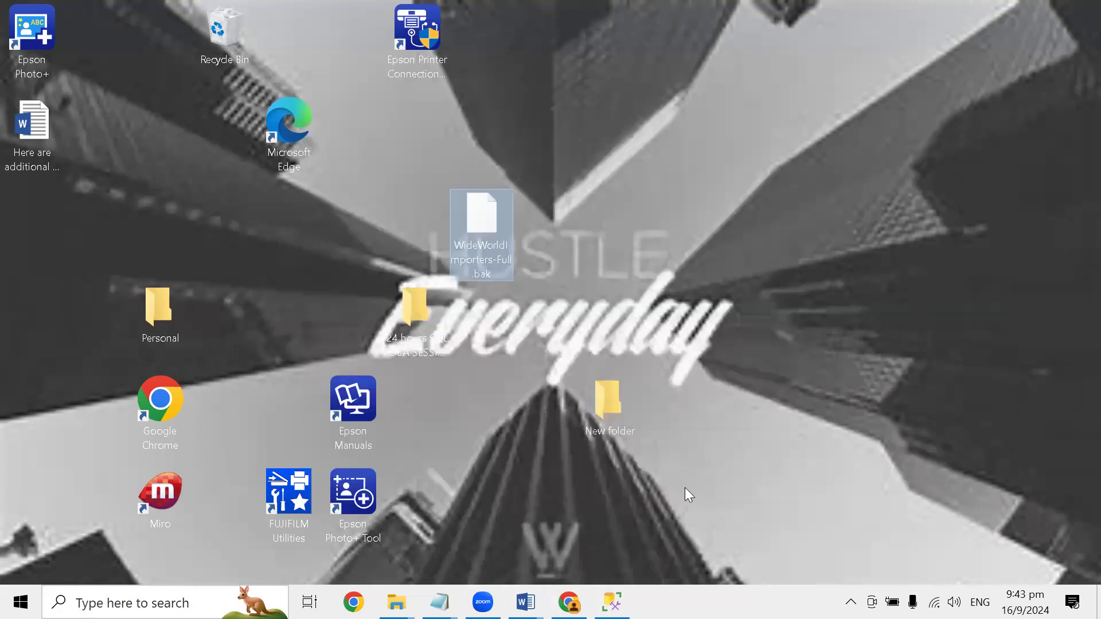
- Refresh Object Explorer in Management Studio, start restoring a database with Device as source, and open the backup file browser
{"action": "left_click", "coordinate": [612, 602]}
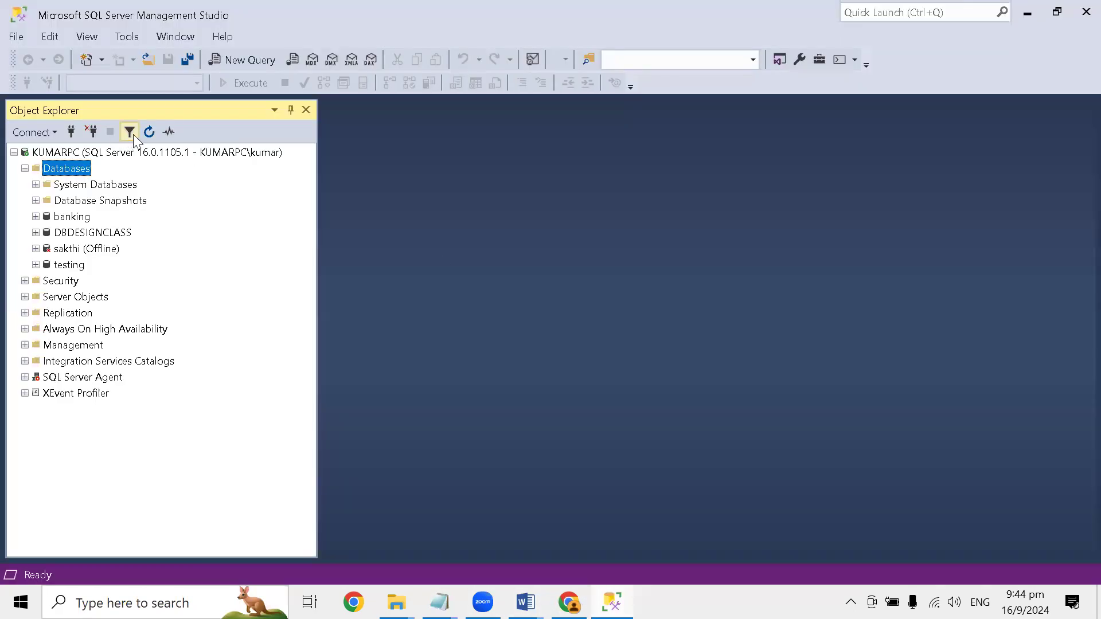
{"action": "left_click", "coordinate": [149, 133]}
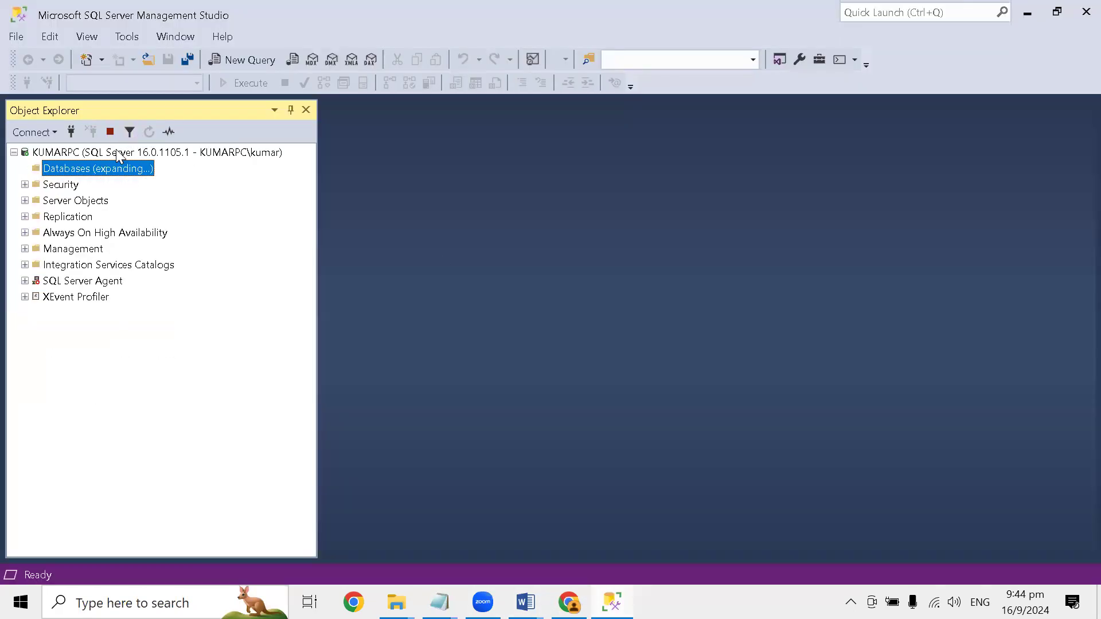
{"action": "right_click", "coordinate": [72, 175]}
{"action": "left_click", "coordinate": [125, 225]}
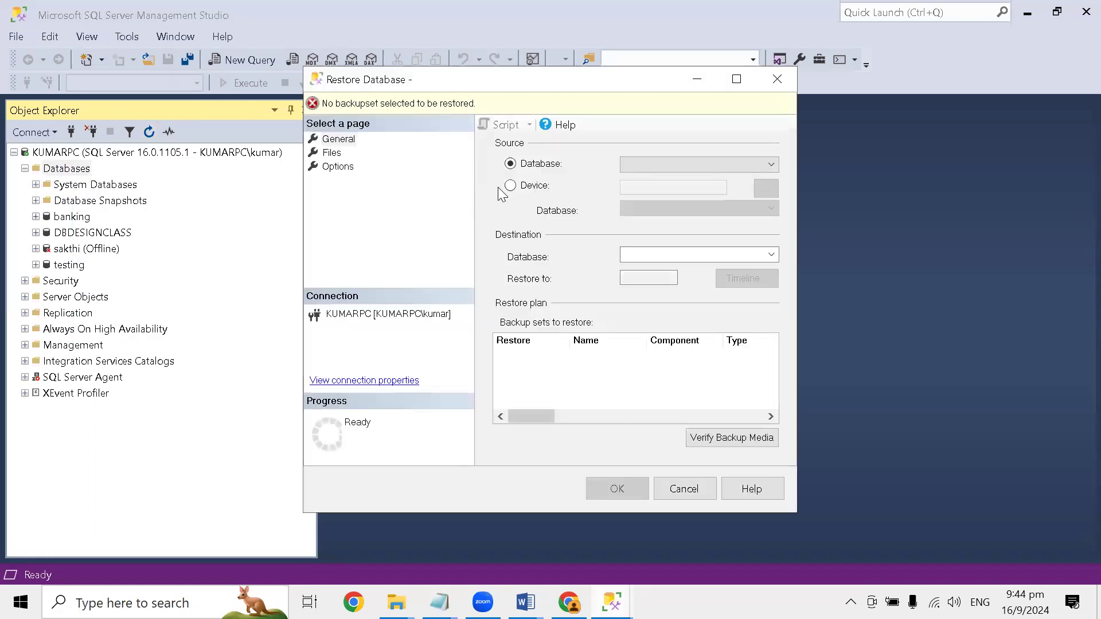
{"action": "left_click", "coordinate": [510, 186]}
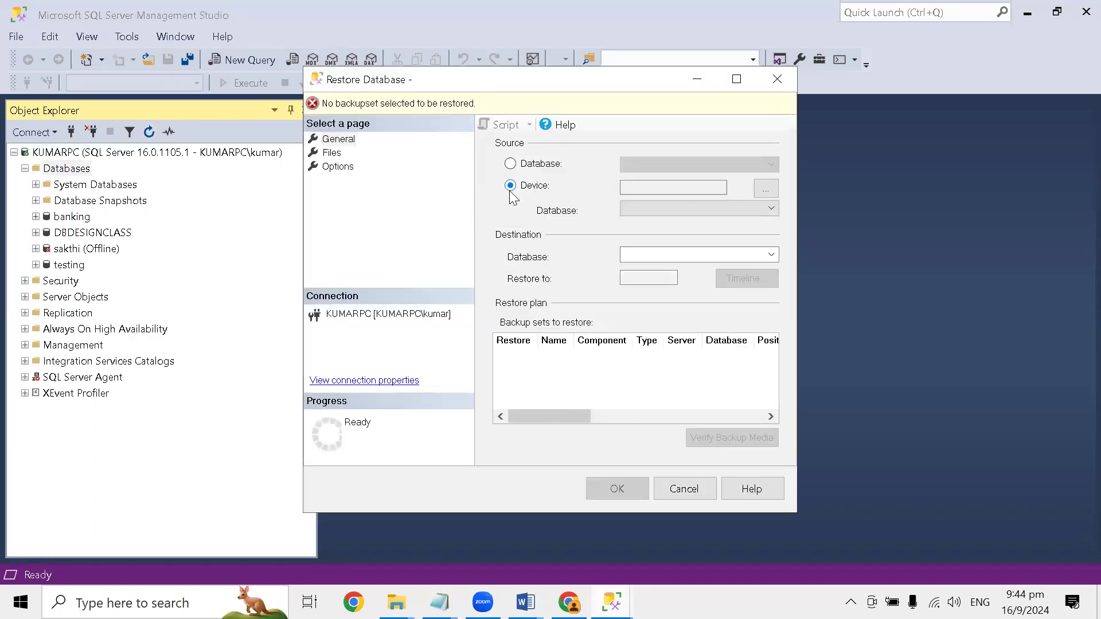
{"action": "left_click", "coordinate": [765, 189]}
{"action": "left_click", "coordinate": [683, 246]}
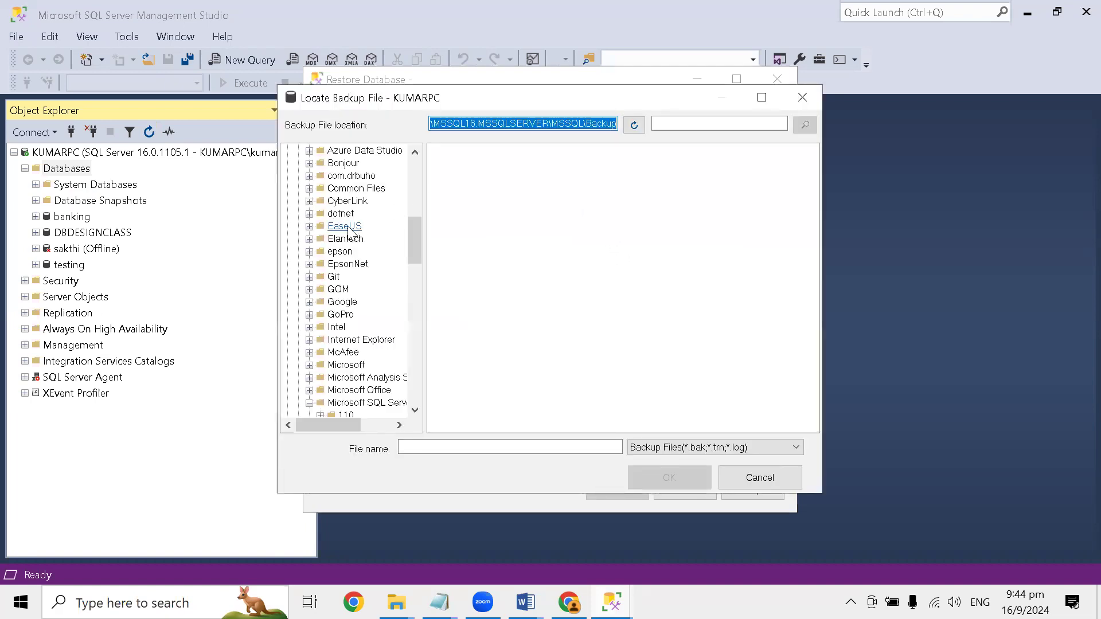
- Look through the C: drive's folder tree in Locate Backup File, and bring that window back to the front
{"action": "scroll", "coordinate": [350, 229], "scroll_direction": "up", "scroll_amount": 7}
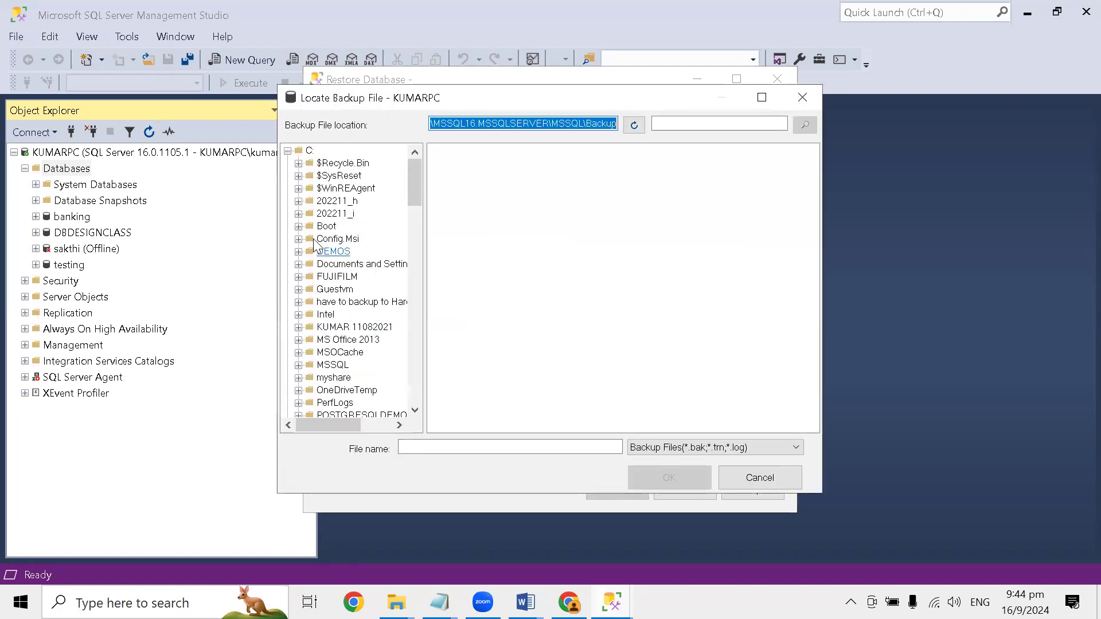
{"action": "scroll", "coordinate": [314, 245], "scroll_direction": "down", "scroll_amount": 12}
{"action": "scroll", "coordinate": [315, 298], "scroll_direction": "down", "scroll_amount": 7}
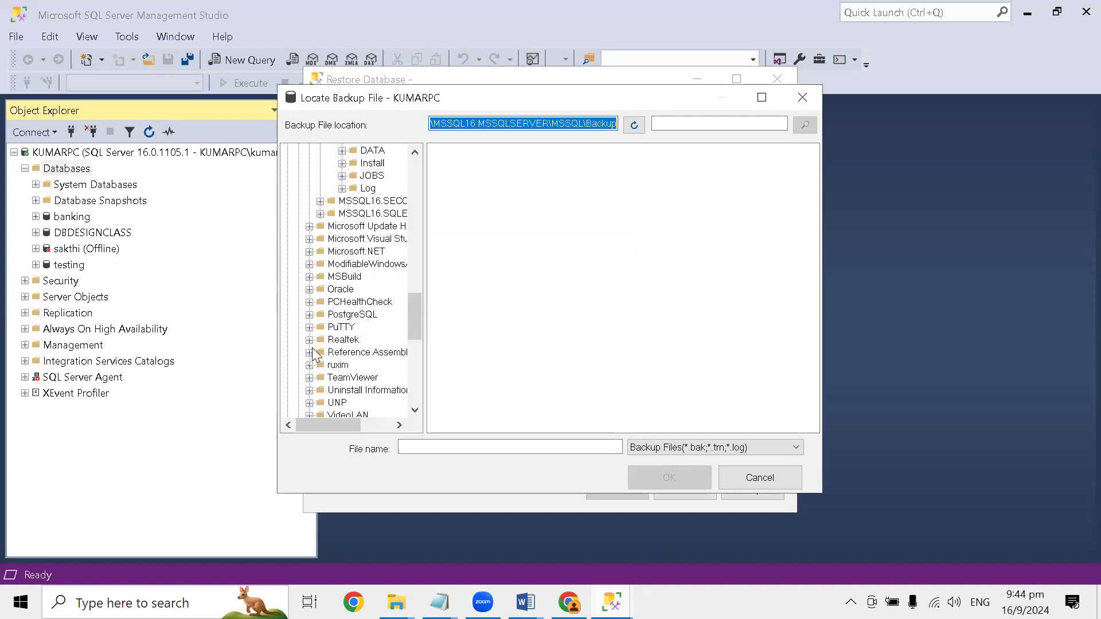
{"action": "scroll", "coordinate": [313, 355], "scroll_direction": "down", "scroll_amount": 9}
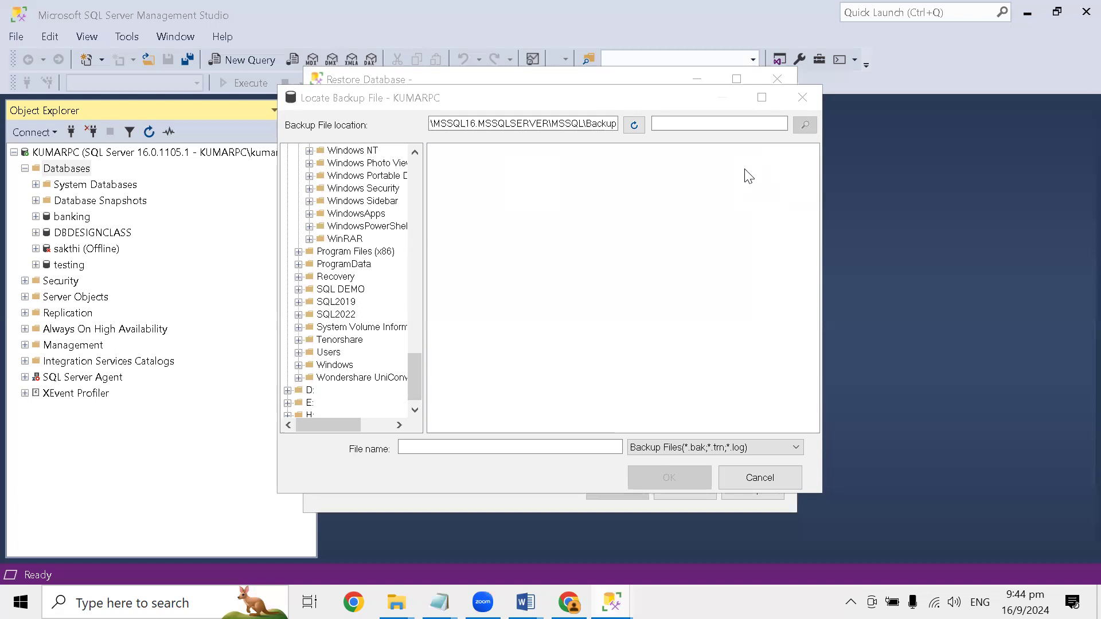
{"action": "key", "text": "Escape"}
{"action": "key", "text": "Escape"}
{"action": "key", "text": "Escape"}
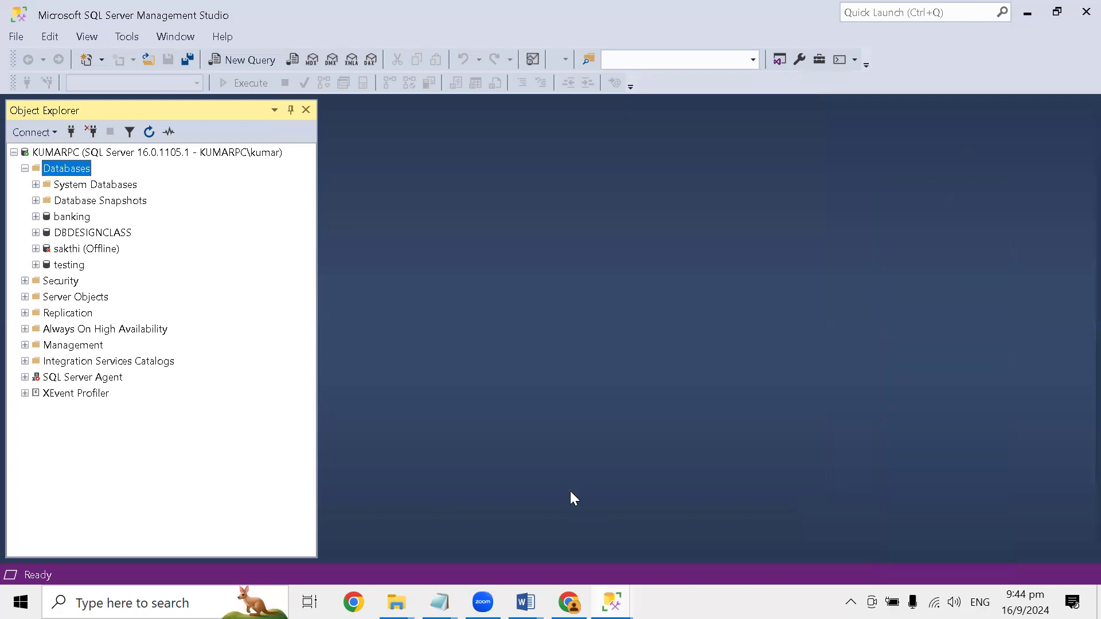
{"action": "mouse_move", "coordinate": [611, 603]}
{"action": "left_click", "coordinate": [818, 474]}
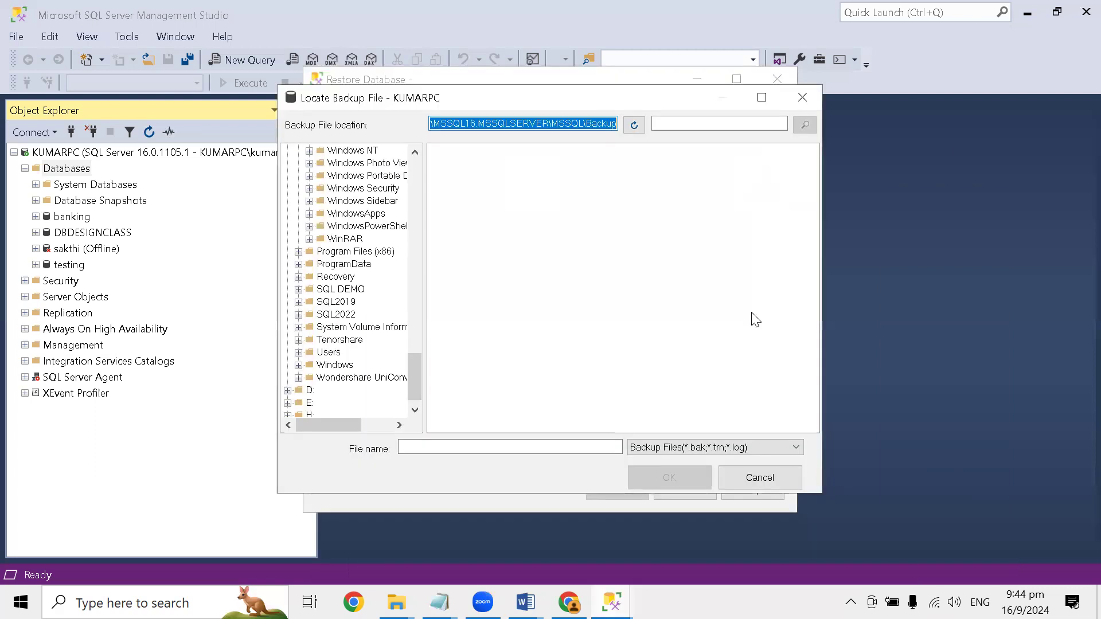
- Look for the backup file in the user profile's Desktop folder under C:\Users, with the filter set to All Files
{"action": "scroll", "coordinate": [341, 344], "scroll_direction": "down", "scroll_amount": 1}
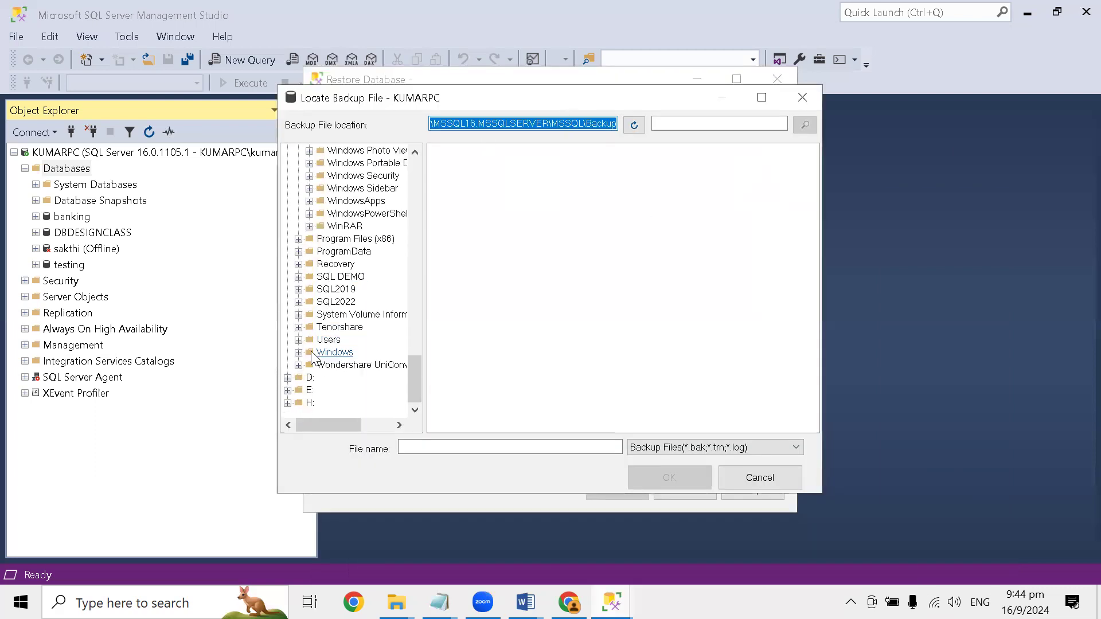
{"action": "left_click", "coordinate": [298, 340]}
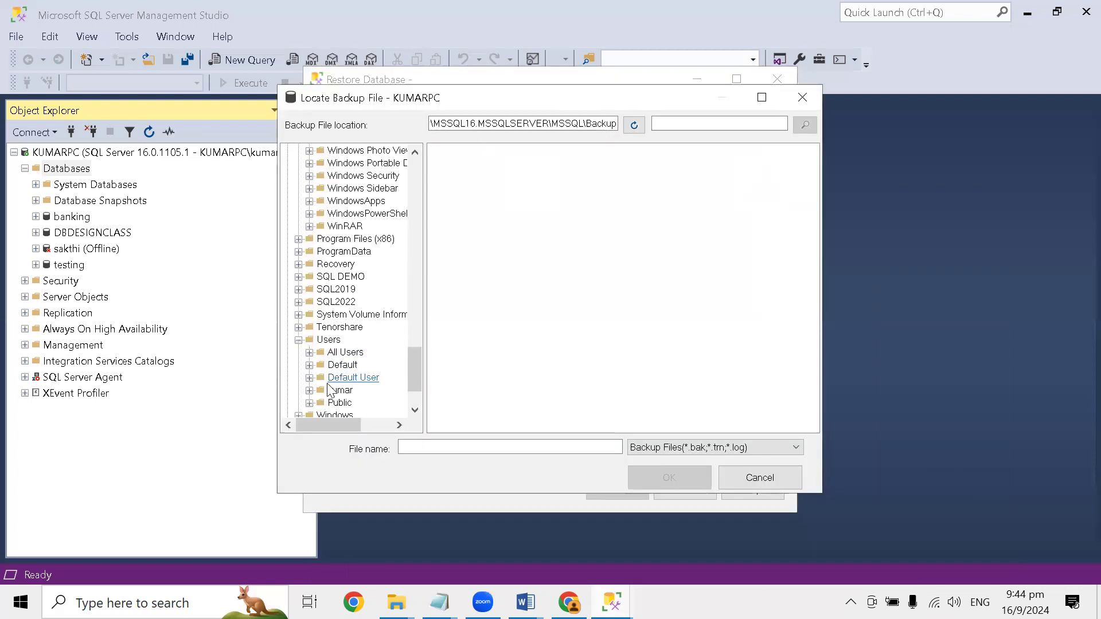
{"action": "left_click", "coordinate": [309, 390]}
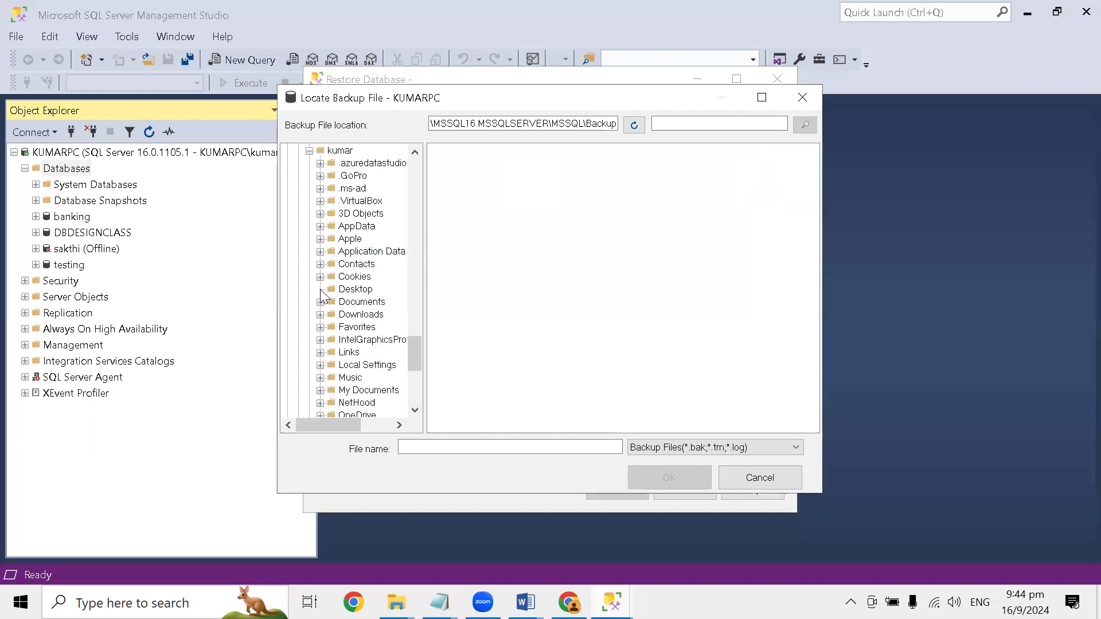
{"action": "left_click", "coordinate": [351, 289]}
{"action": "left_click", "coordinate": [720, 447]}
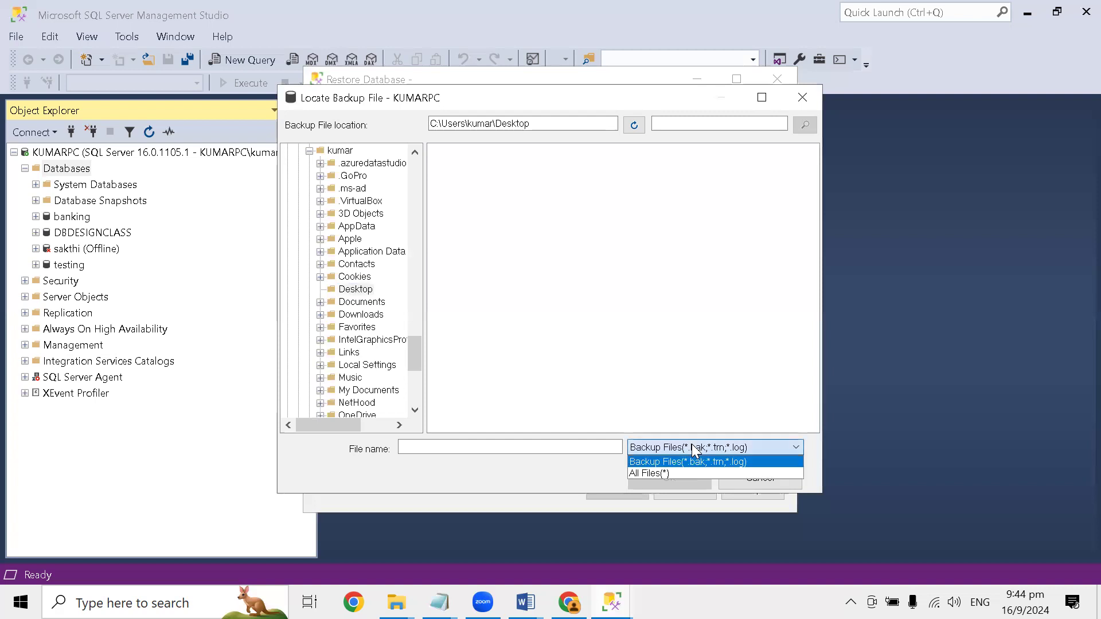
{"action": "left_click", "coordinate": [659, 472]}
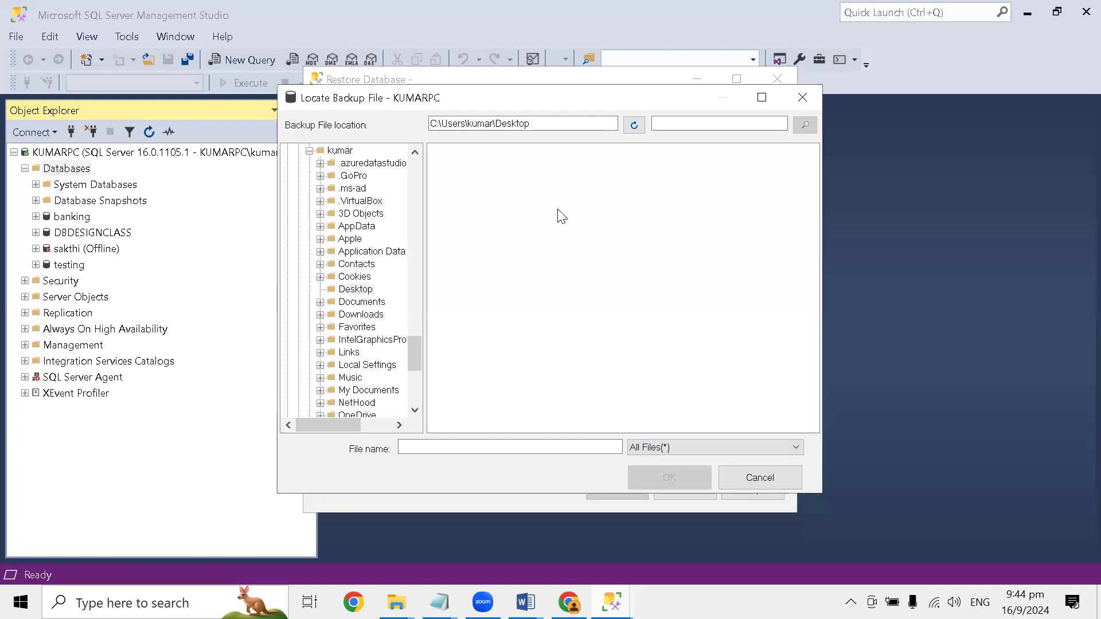
- Collapse the Program Files folder and the entire C: drive in the backup file browser's folder tree
{"action": "scroll", "coordinate": [365, 235], "scroll_direction": "up", "scroll_amount": 15}
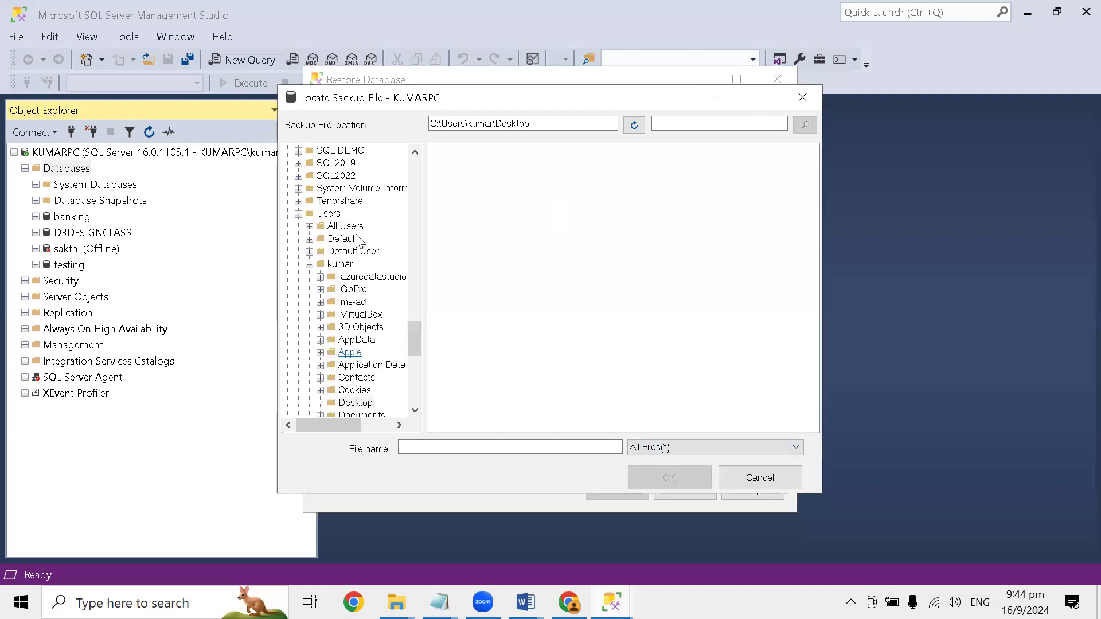
{"action": "scroll", "coordinate": [366, 235], "scroll_direction": "up", "scroll_amount": 15}
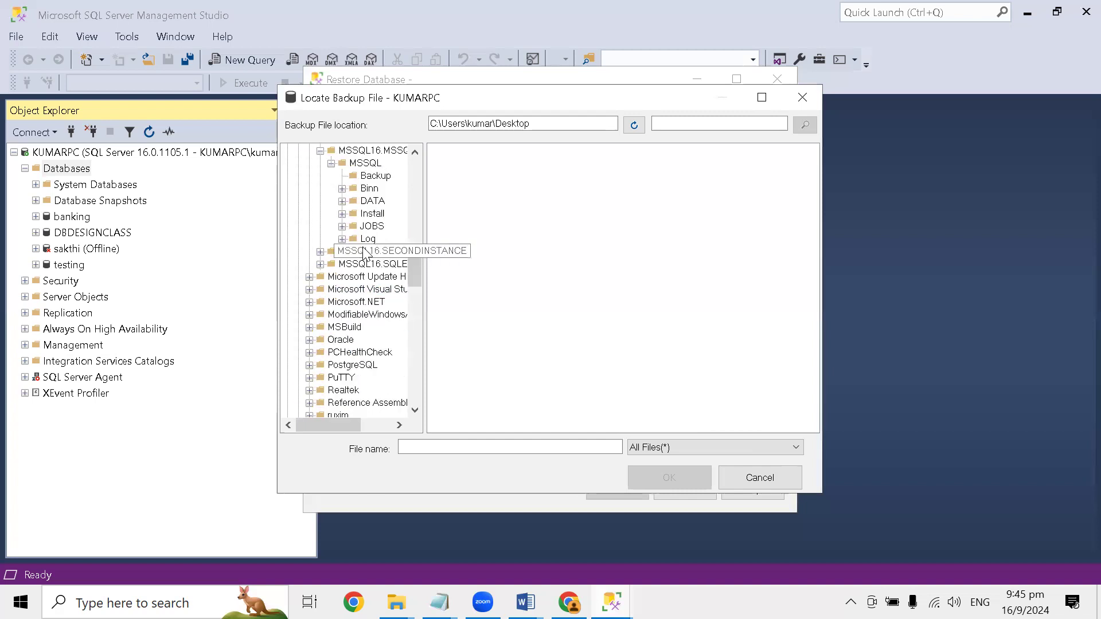
{"action": "scroll", "coordinate": [362, 246], "scroll_direction": "up", "scroll_amount": 4}
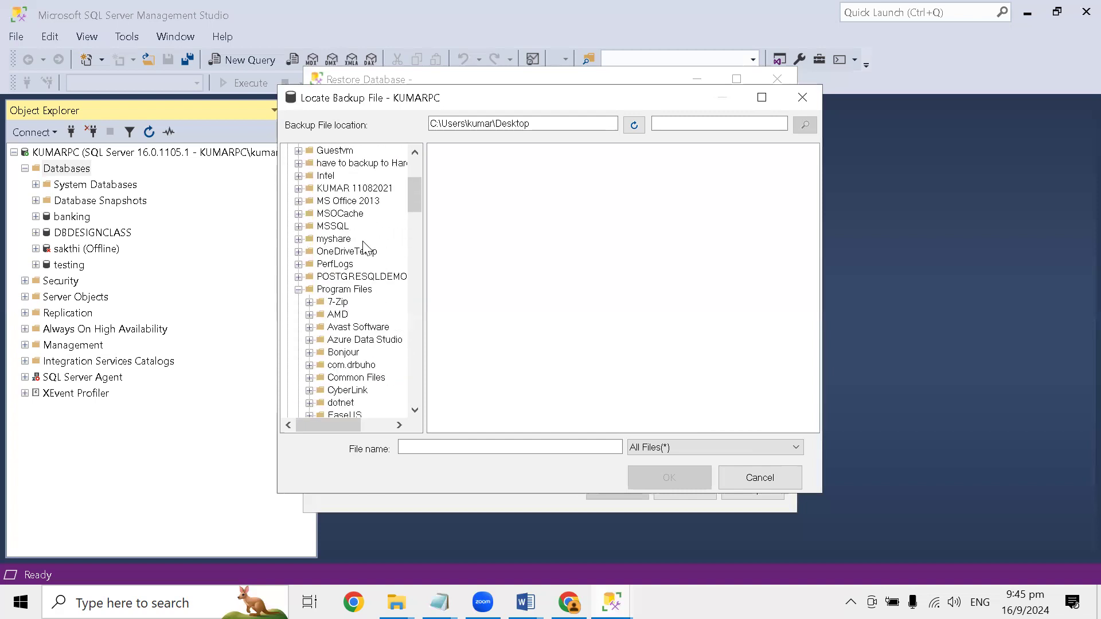
{"action": "left_click", "coordinate": [298, 290]}
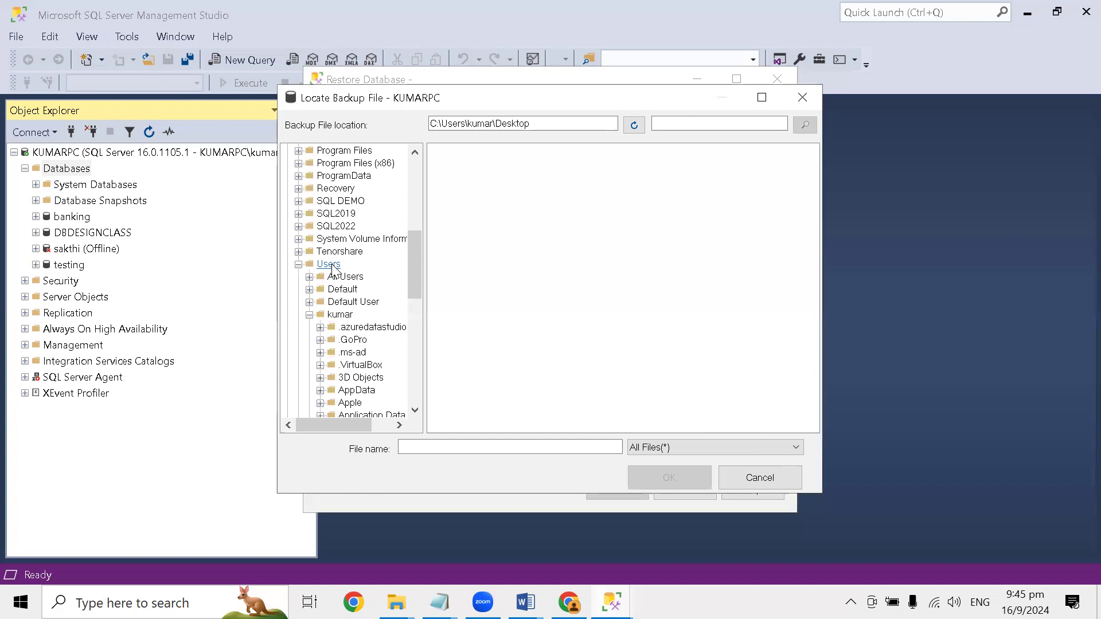
{"action": "scroll", "coordinate": [336, 260], "scroll_direction": "up", "scroll_amount": 7}
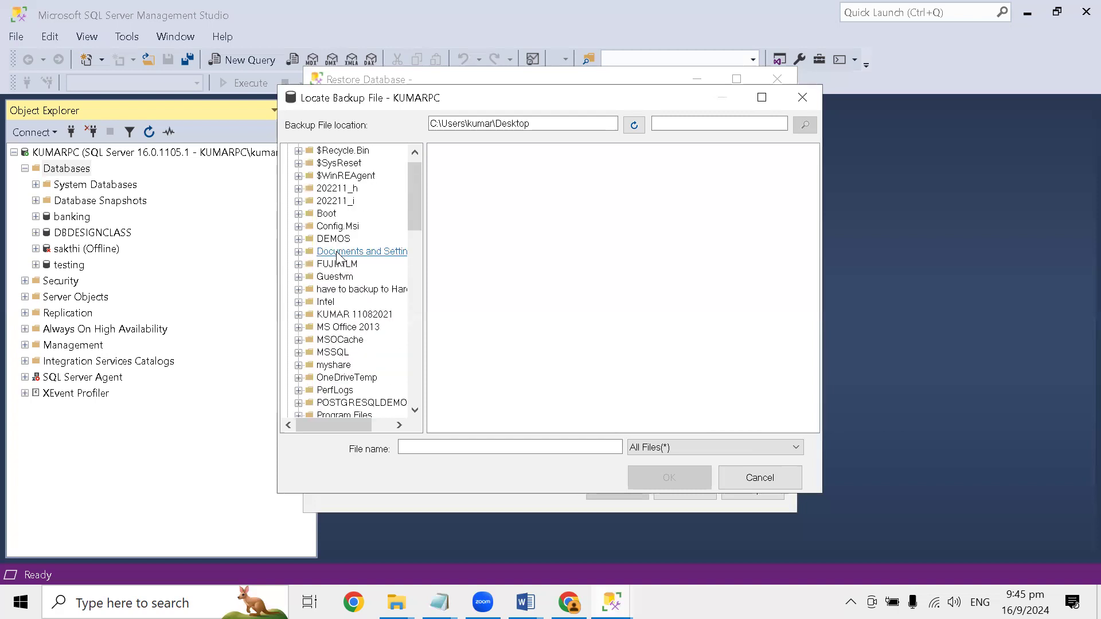
{"action": "left_click", "coordinate": [288, 151]}
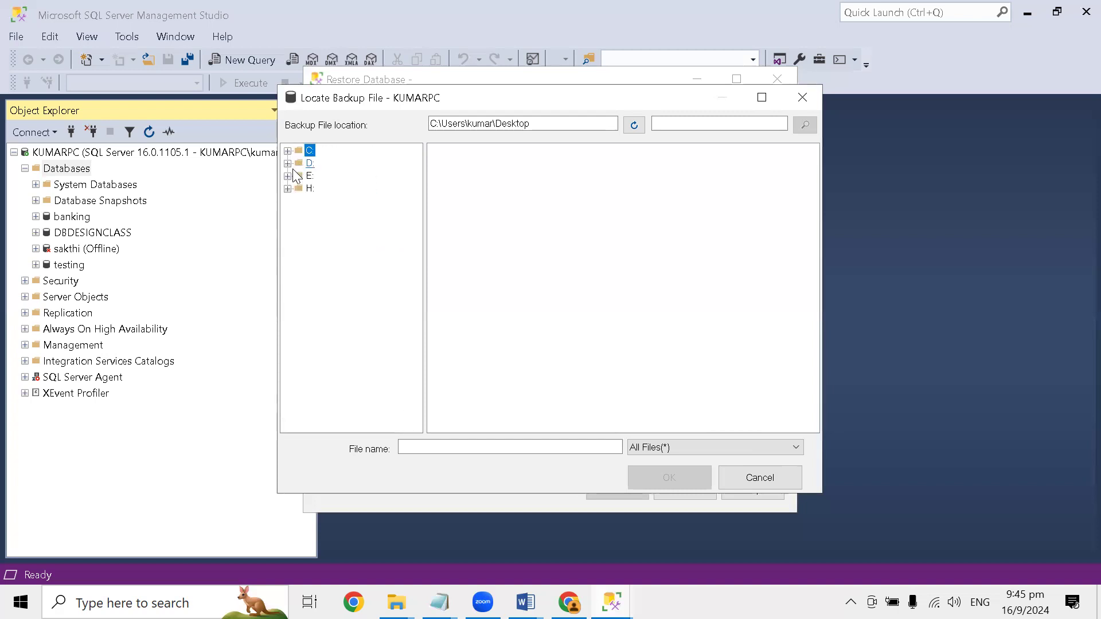
- Expand the D: drive and check the contents of its 202304_j folder, the D: root and the C: root
{"action": "left_click", "coordinate": [288, 163]}
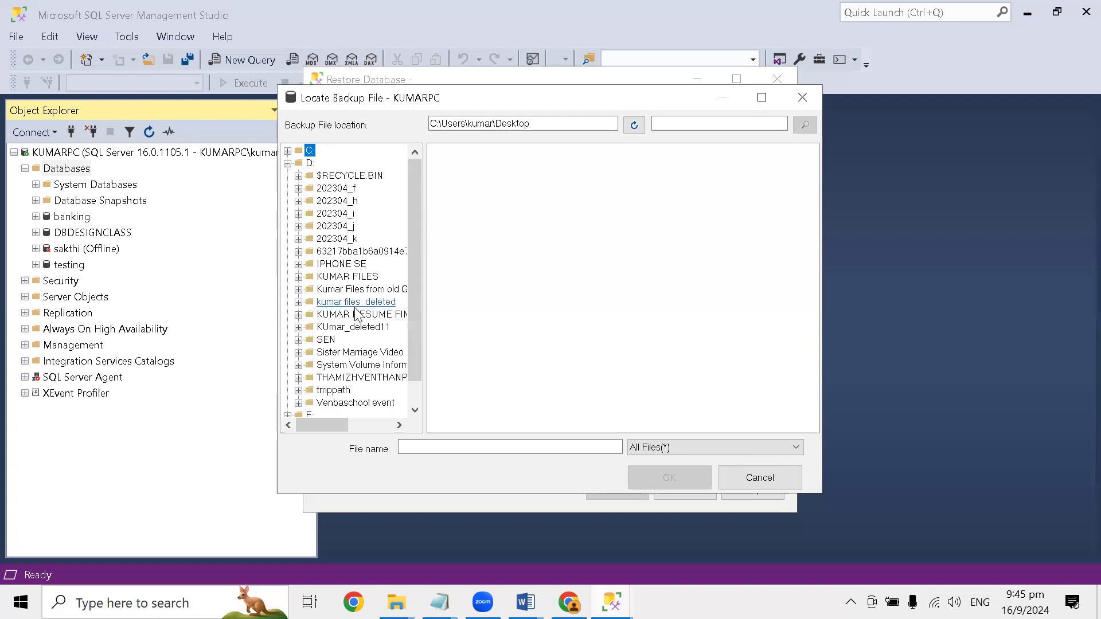
{"action": "left_click", "coordinate": [344, 189]}
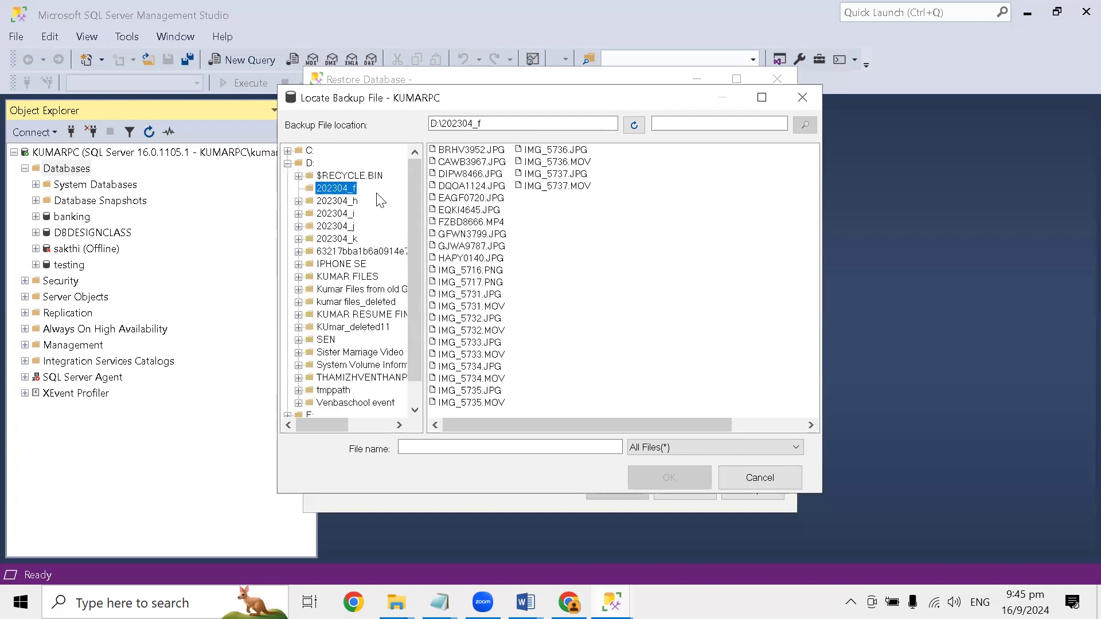
{"action": "left_click", "coordinate": [311, 163]}
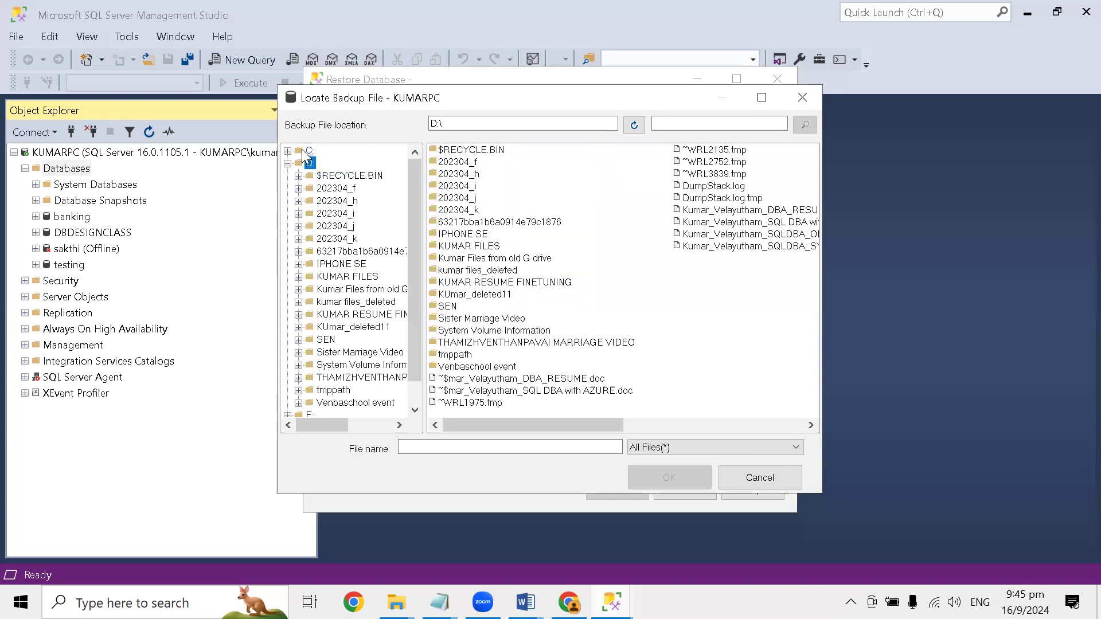
{"action": "left_click", "coordinate": [305, 152]}
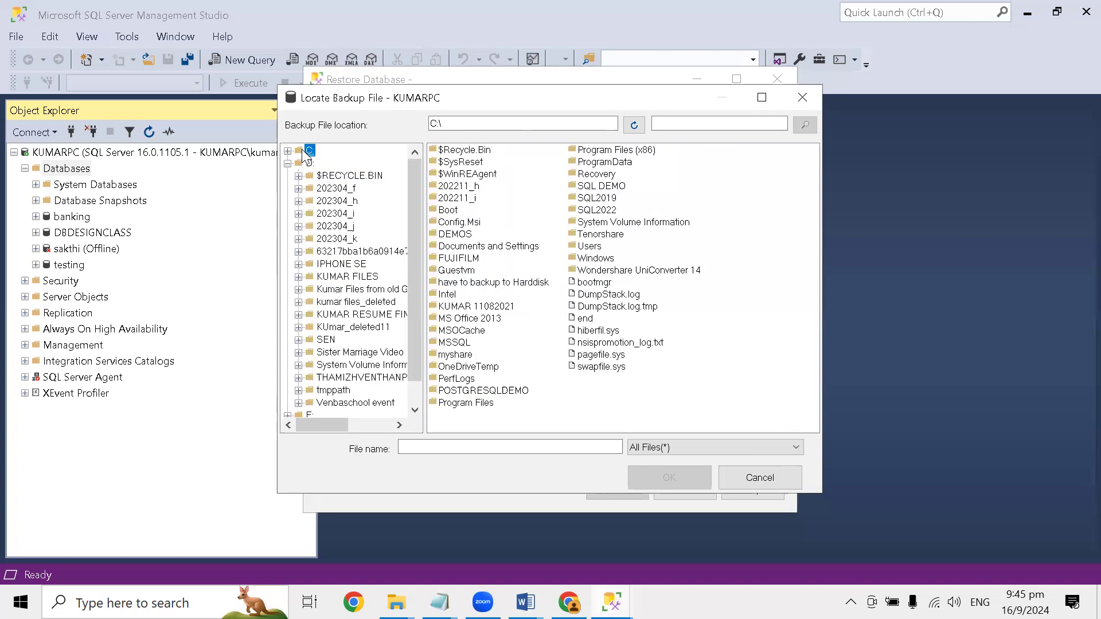
- Leave the backup file browser for the Windows desktop and open D:\ in File Explorer through Run
{"action": "key", "text": "super+d"}
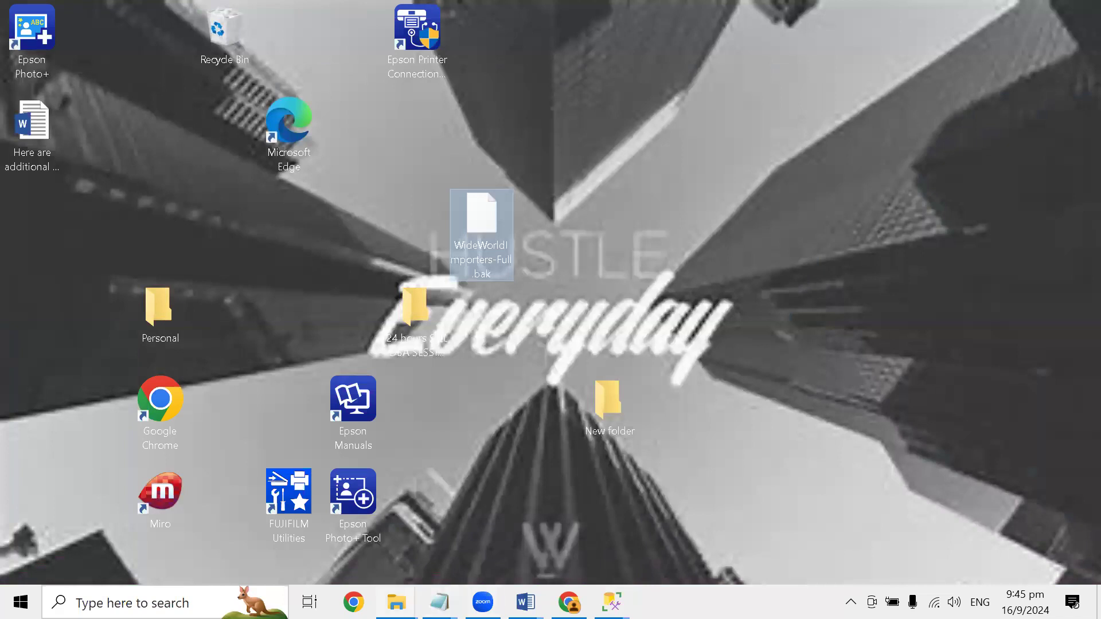
{"action": "left_click", "coordinate": [397, 602]}
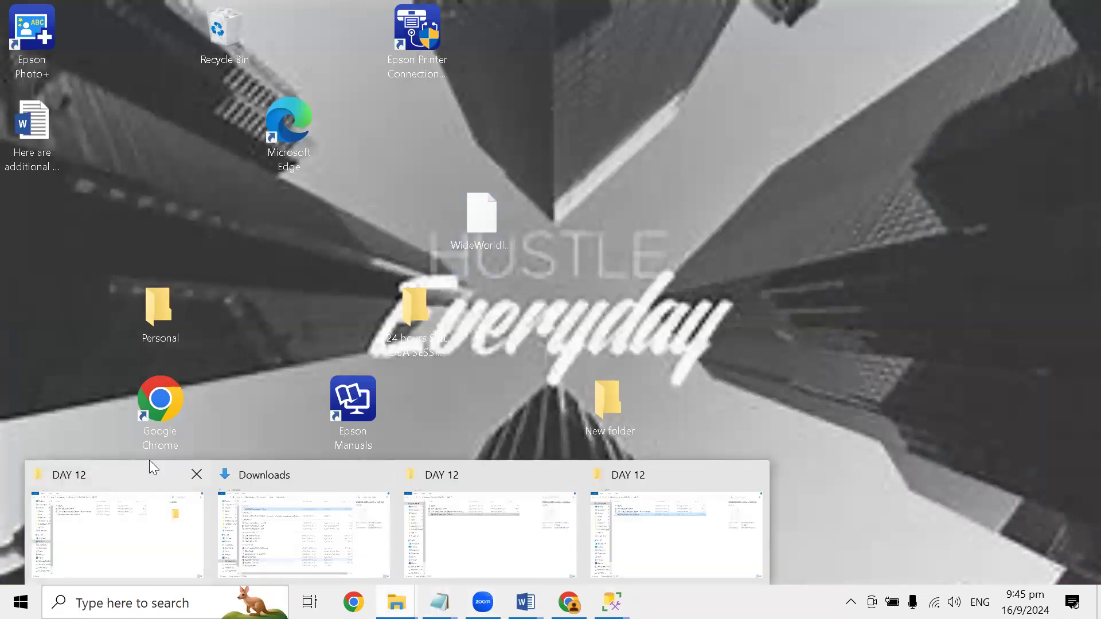
{"action": "key", "text": "super+d"}
{"action": "key", "text": "super+r"}
{"action": "type", "text": "c"}
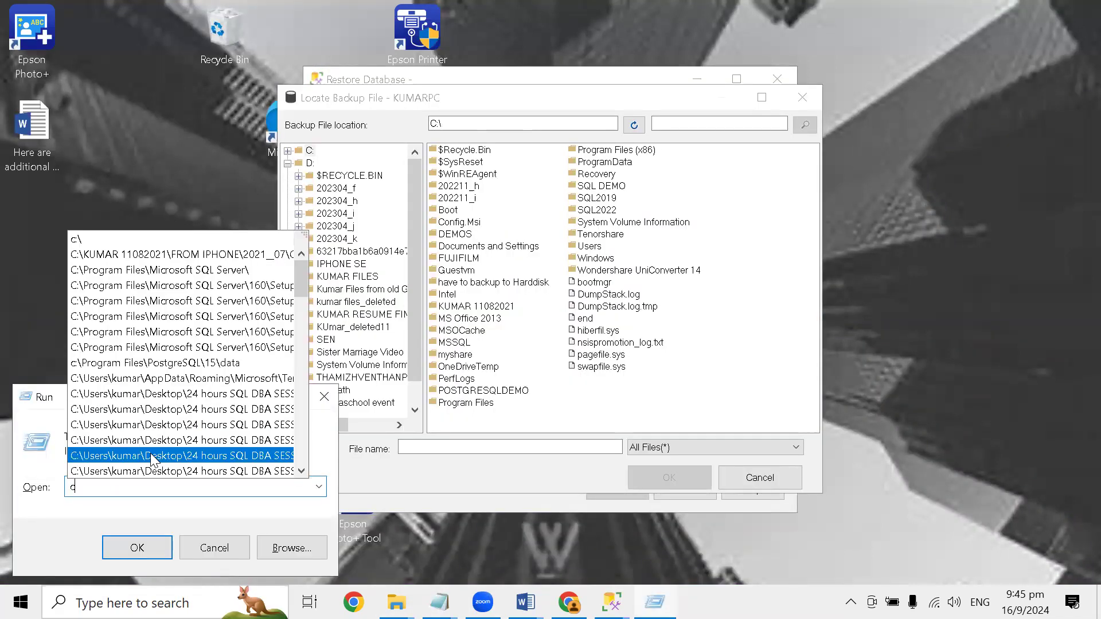
{"action": "key", "text": "BackSpace"}
{"action": "type", "text": "D"}
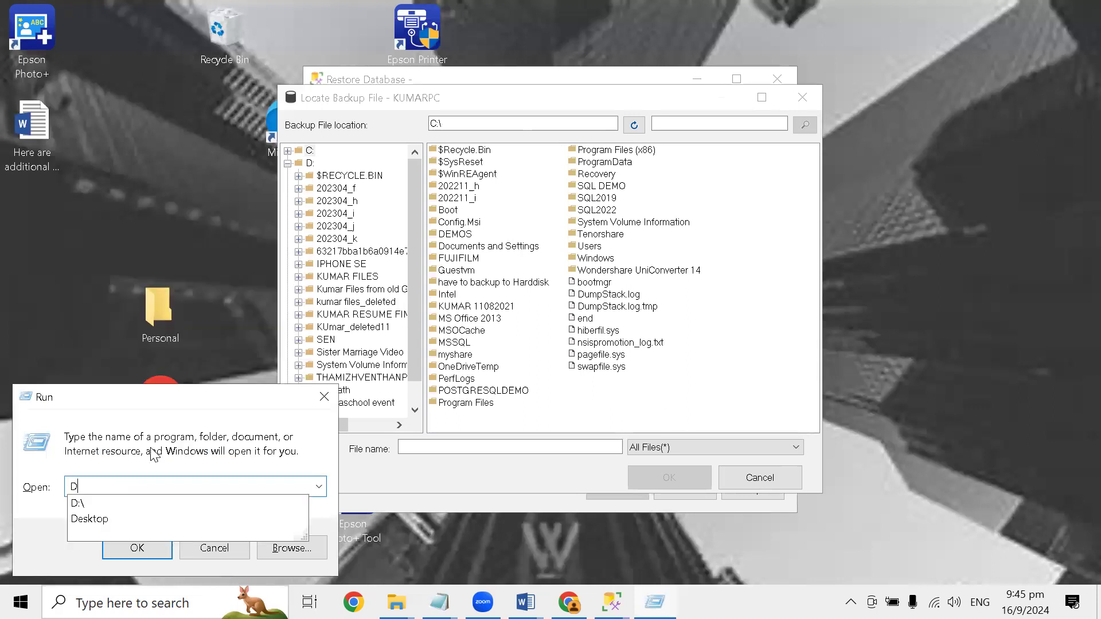
{"action": "type", "text": ":\\"}
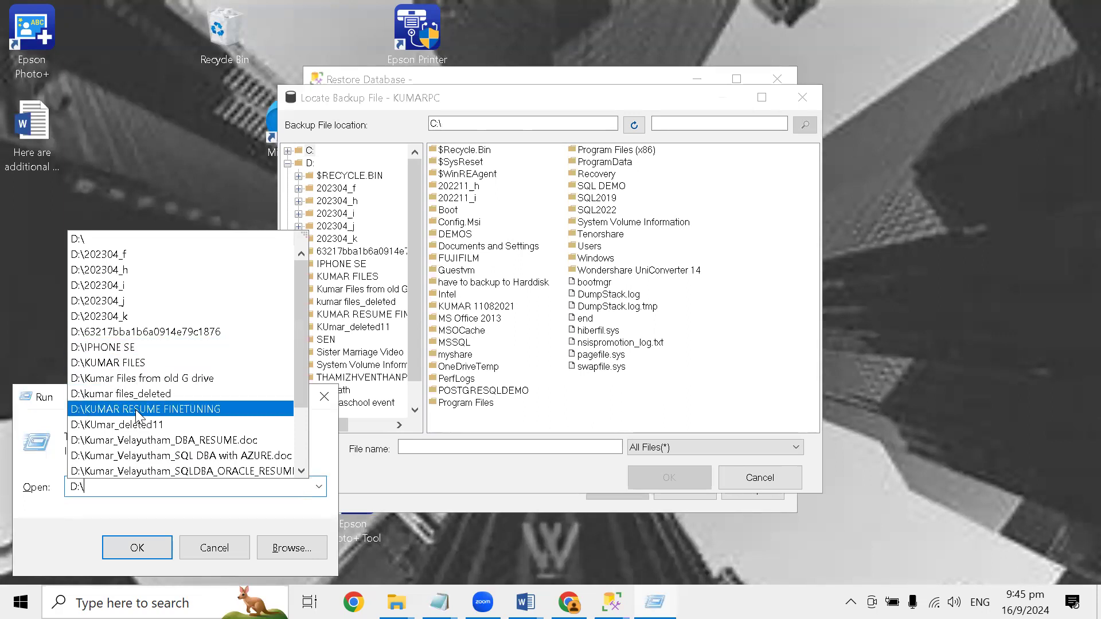
{"action": "key", "text": "Return"}
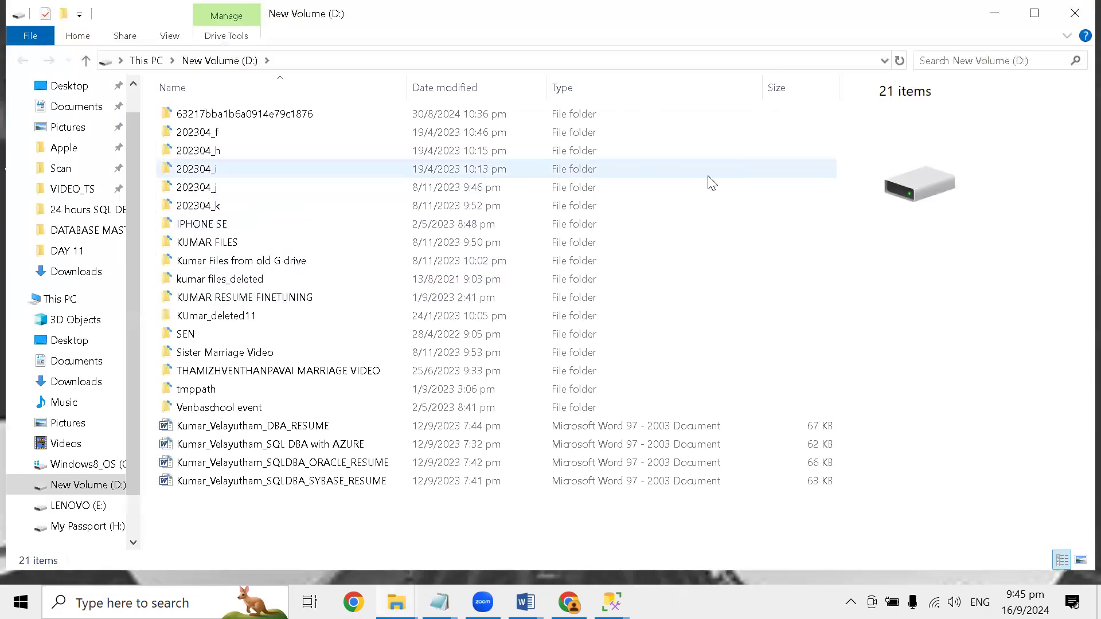
- Create a folder named SQL DBA SESSIOn in the root of the D: drive and open it
{"action": "right_click", "coordinate": [712, 180]}
{"action": "mouse_move", "coordinate": [767, 384]}
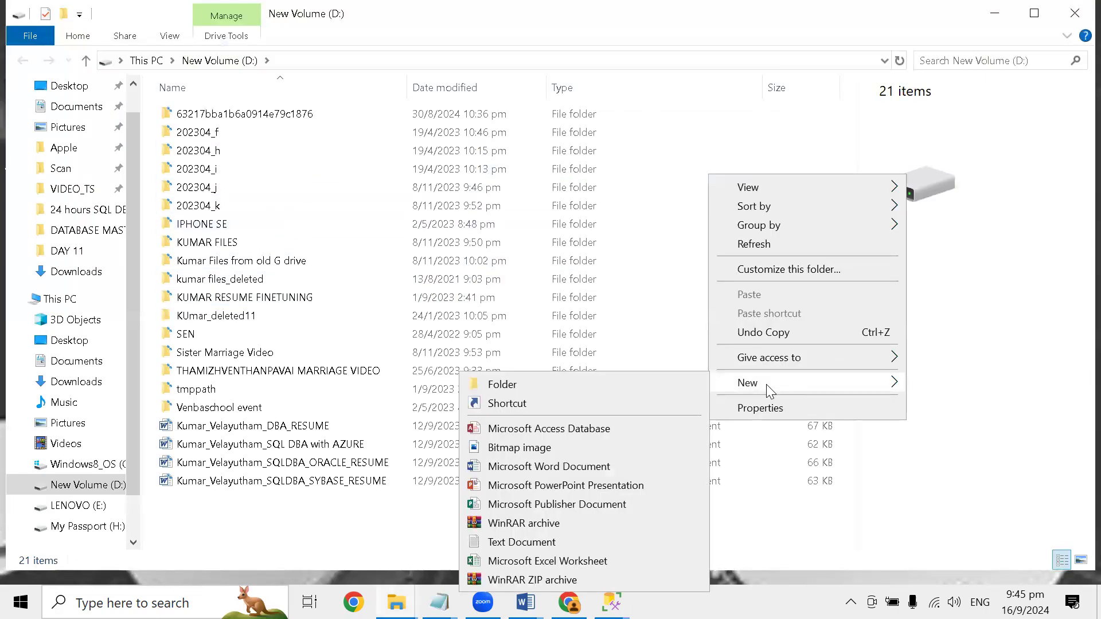
{"action": "left_click", "coordinate": [650, 384]}
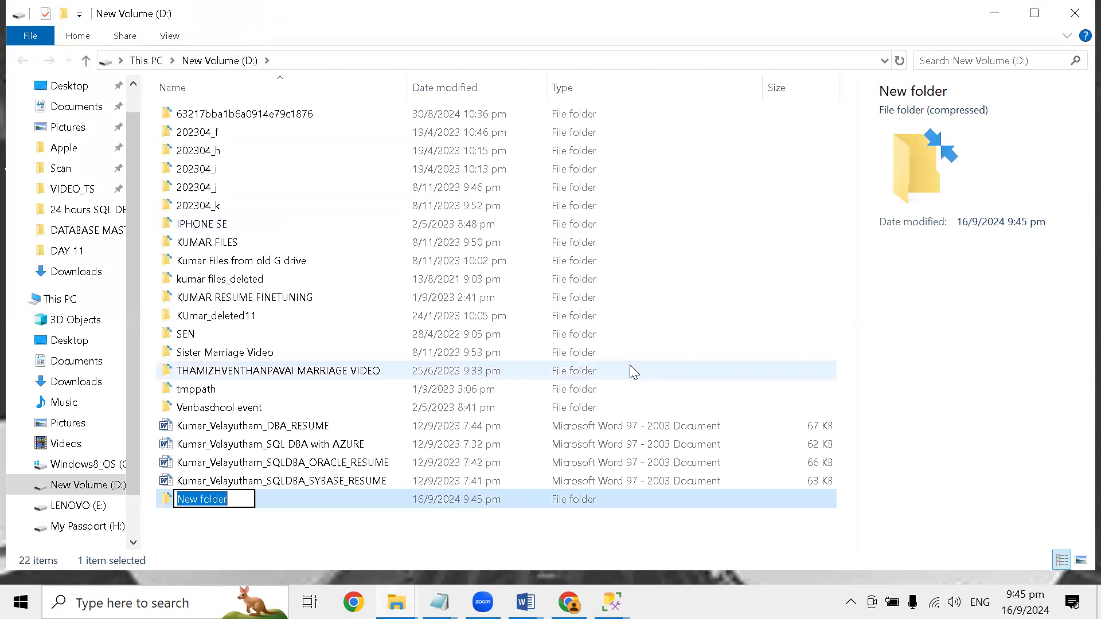
{"action": "type", "text": "SQL DBA SESSIOn"}
{"action": "key", "text": "Return"}
{"action": "key", "text": "Return"}
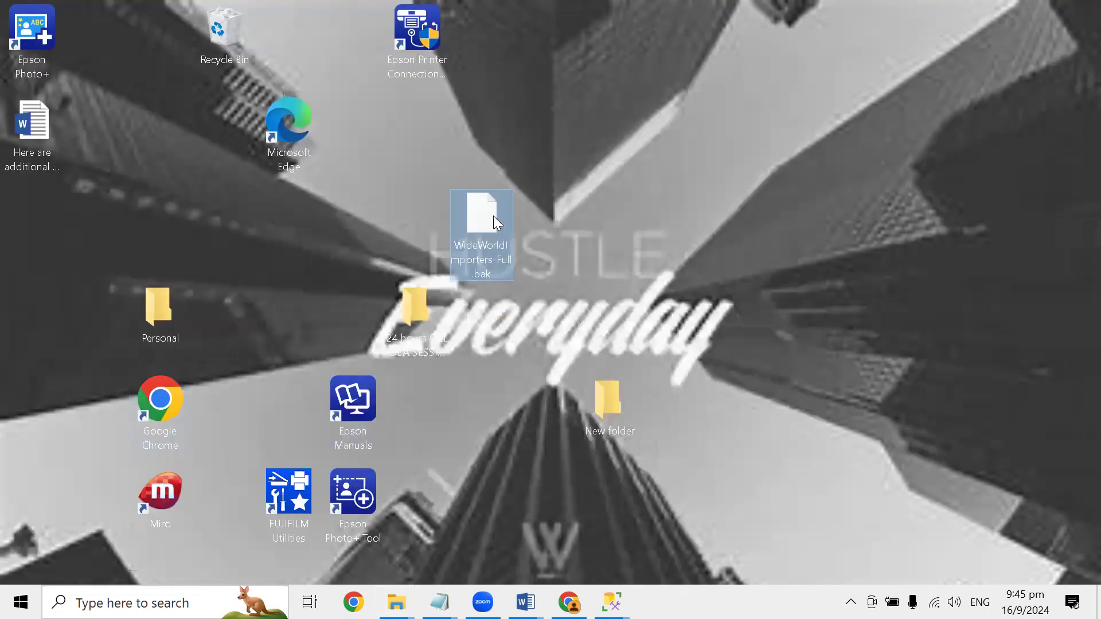
- Copy WideWorldImporters-Full.bak from the desktop into the new D:\SQL DBA SESSIOn folder
{"action": "key", "text": "alt+Tab"}
{"action": "right_click", "coordinate": [440, 237]}
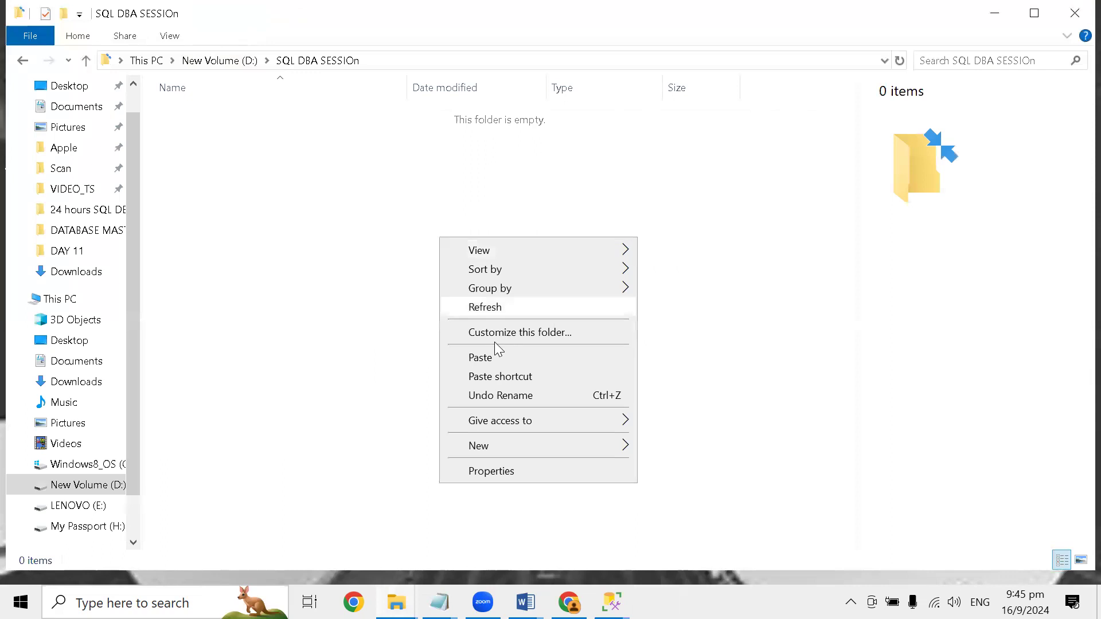
{"action": "left_click", "coordinate": [503, 360]}
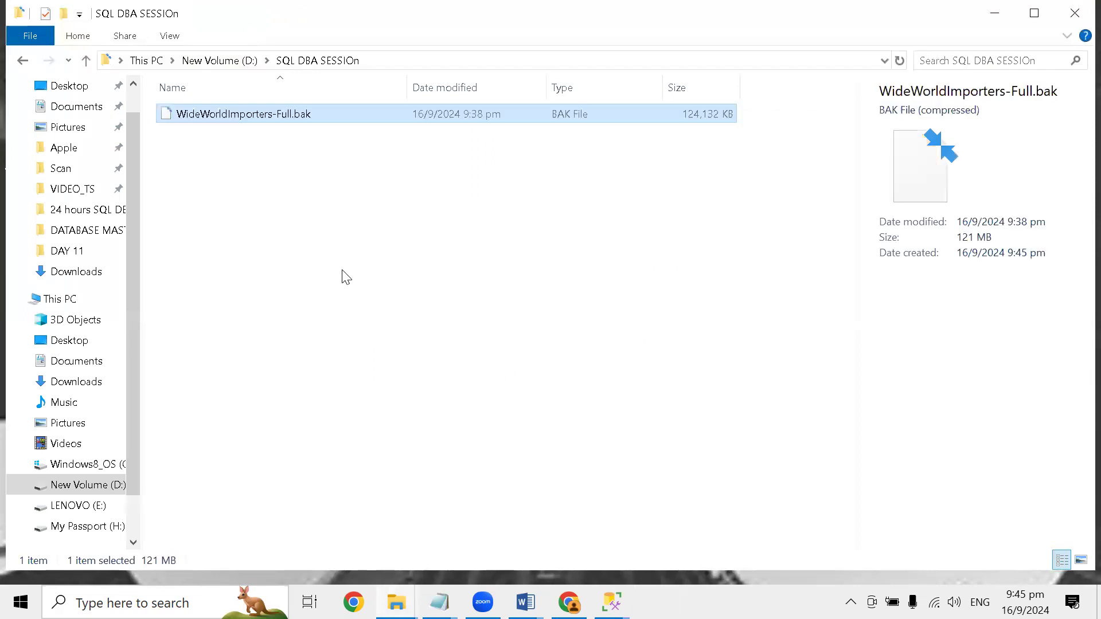
- Switch back to SQL Server Management Studio and cancel the open backup file browser, device selection and Restore Database dialogs
{"action": "left_click", "coordinate": [612, 602]}
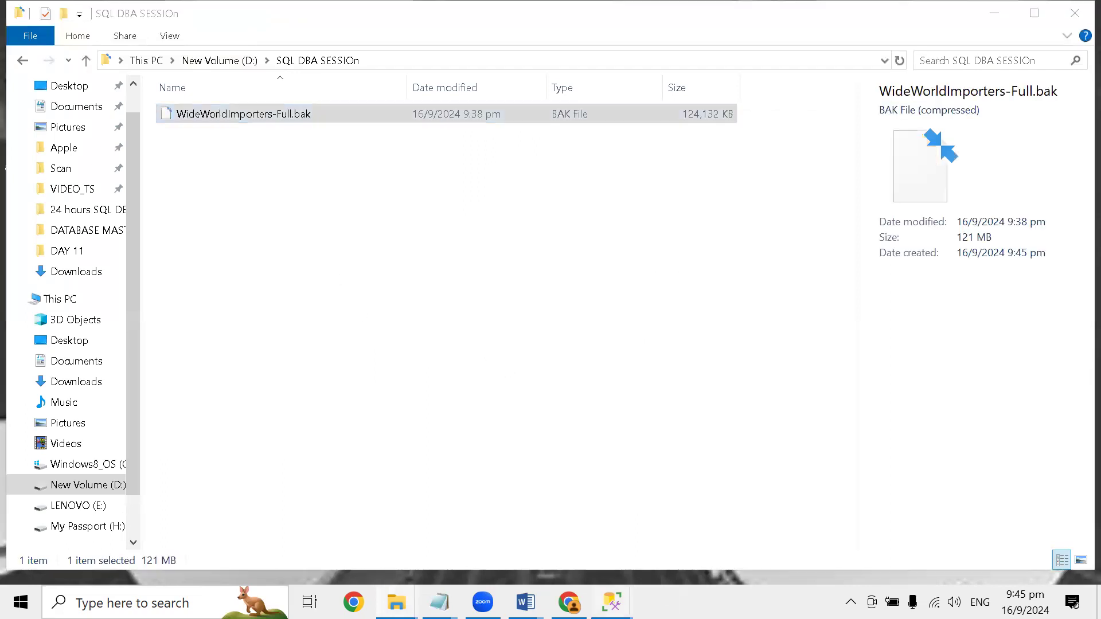
{"action": "left_click", "coordinate": [843, 473]}
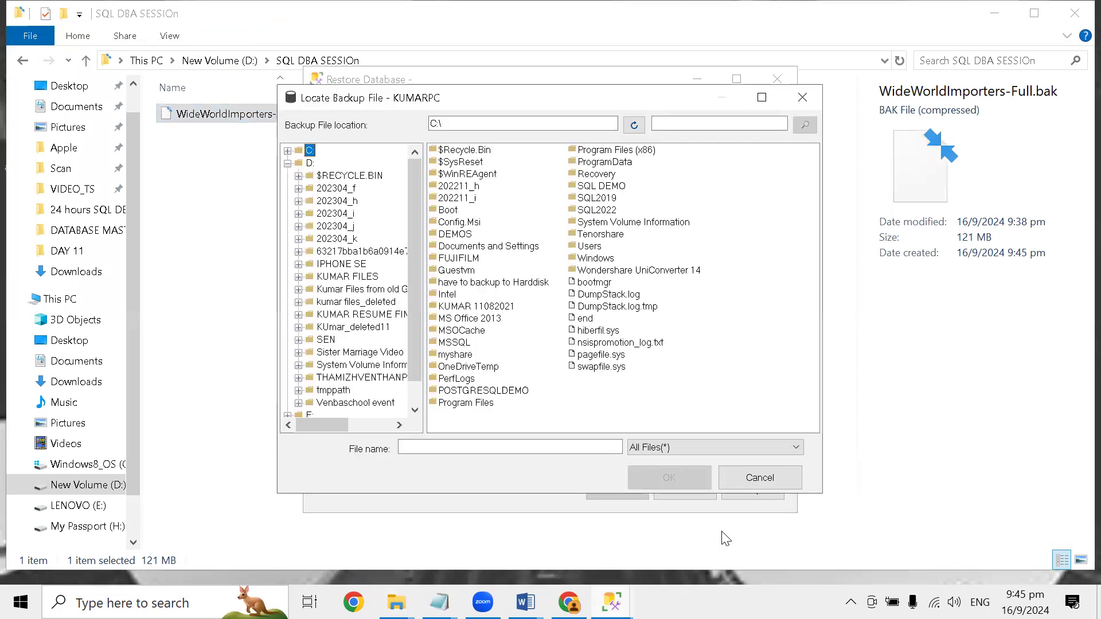
{"action": "left_click", "coordinate": [745, 485]}
{"action": "left_click", "coordinate": [664, 426]}
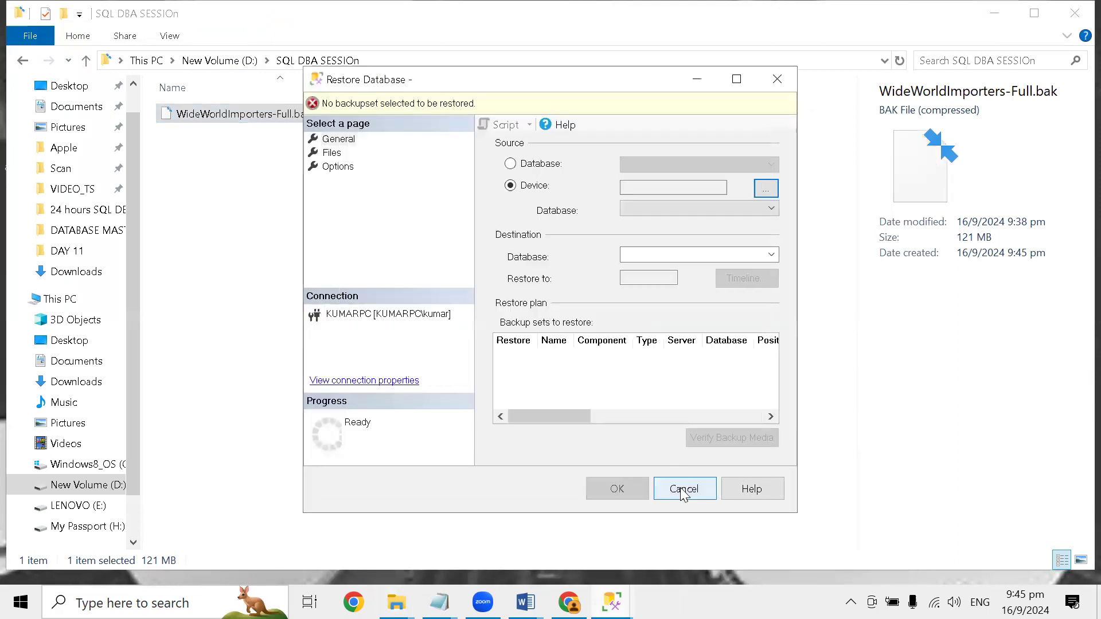
{"action": "left_click", "coordinate": [684, 489]}
{"action": "left_click", "coordinate": [612, 602]}
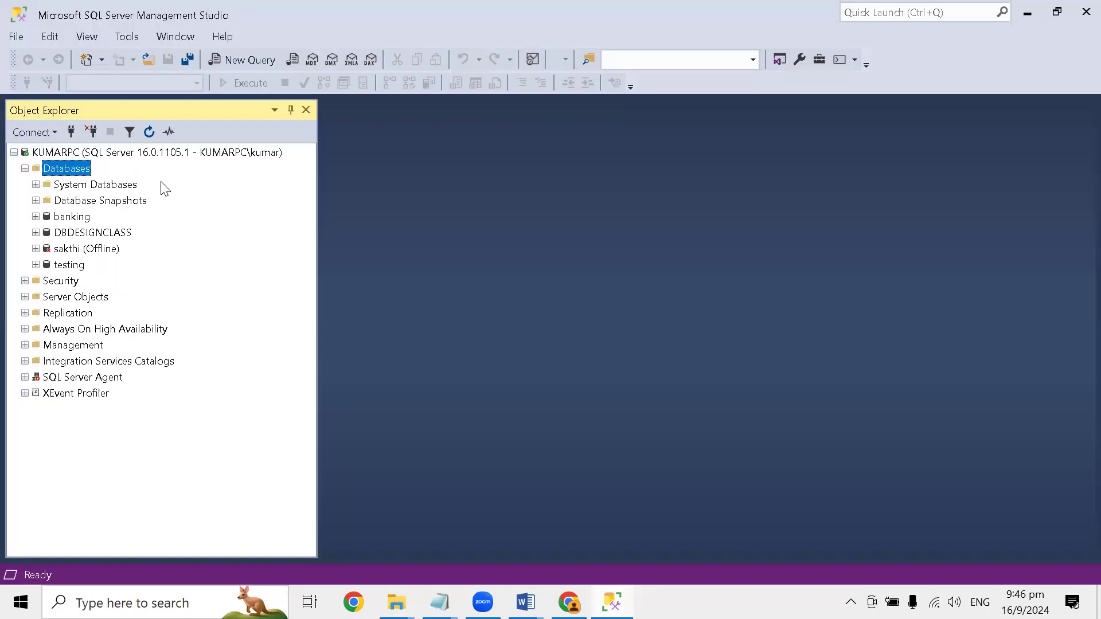
- Start a new database restore from the Databases node with a device as source and open the backup file browser
{"action": "right_click", "coordinate": [79, 168]}
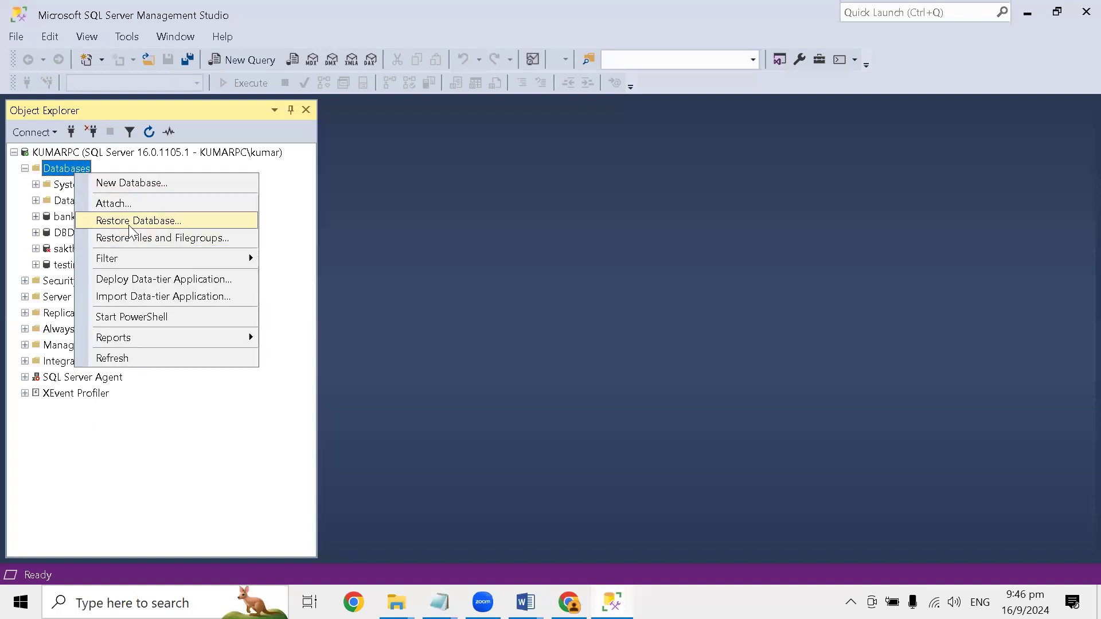
{"action": "left_click", "coordinate": [132, 222]}
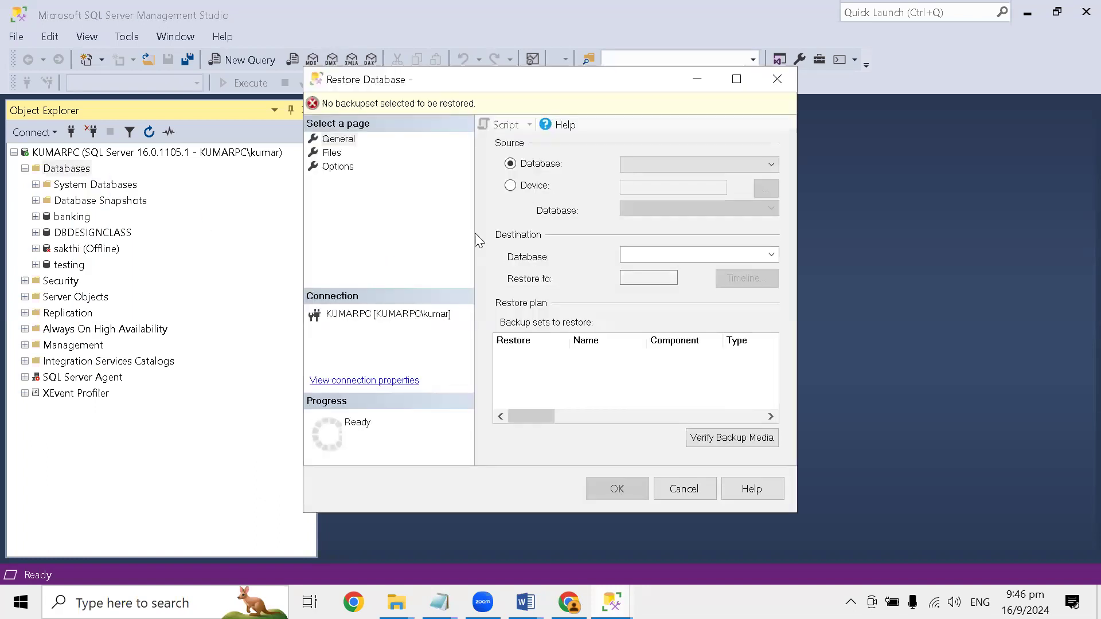
{"action": "left_click", "coordinate": [761, 193]}
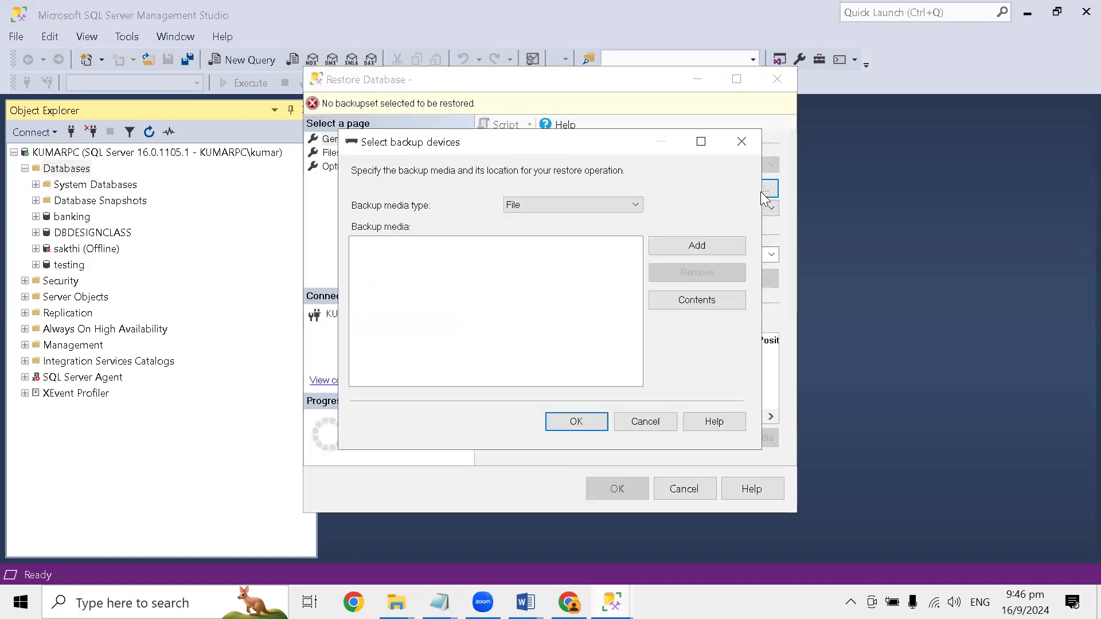
{"action": "left_click", "coordinate": [676, 248]}
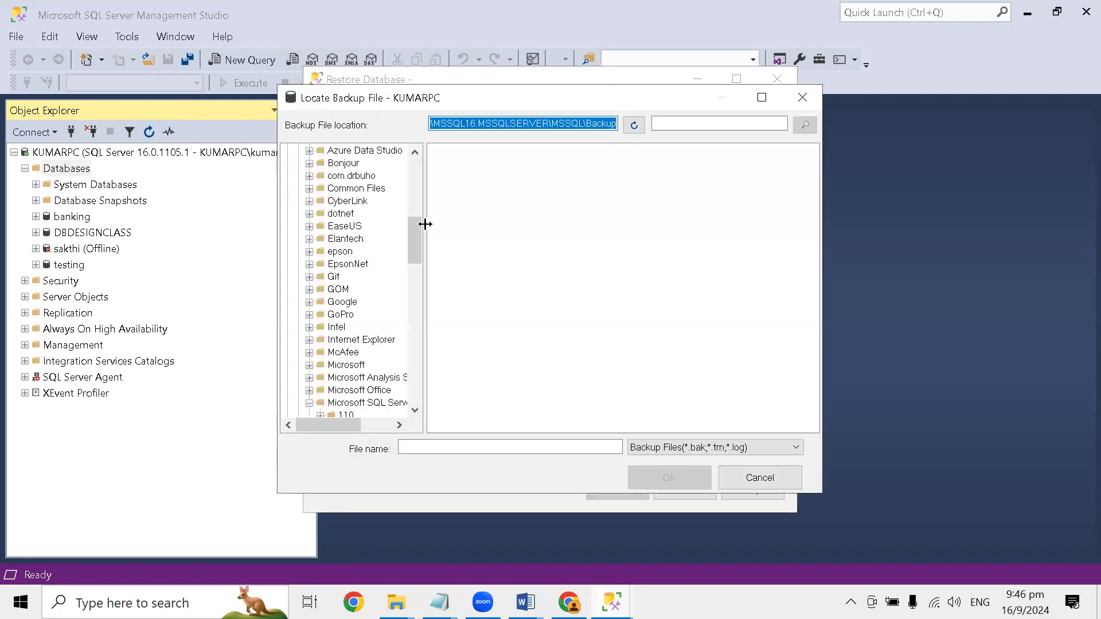
- Add WideWorldImporters-Full.bak from D:\SQL DBA SESSIOn as the backup media and confirm the device selection
{"action": "left_click_drag", "start_coordinate": [416, 226], "coordinate": [432, 162]}
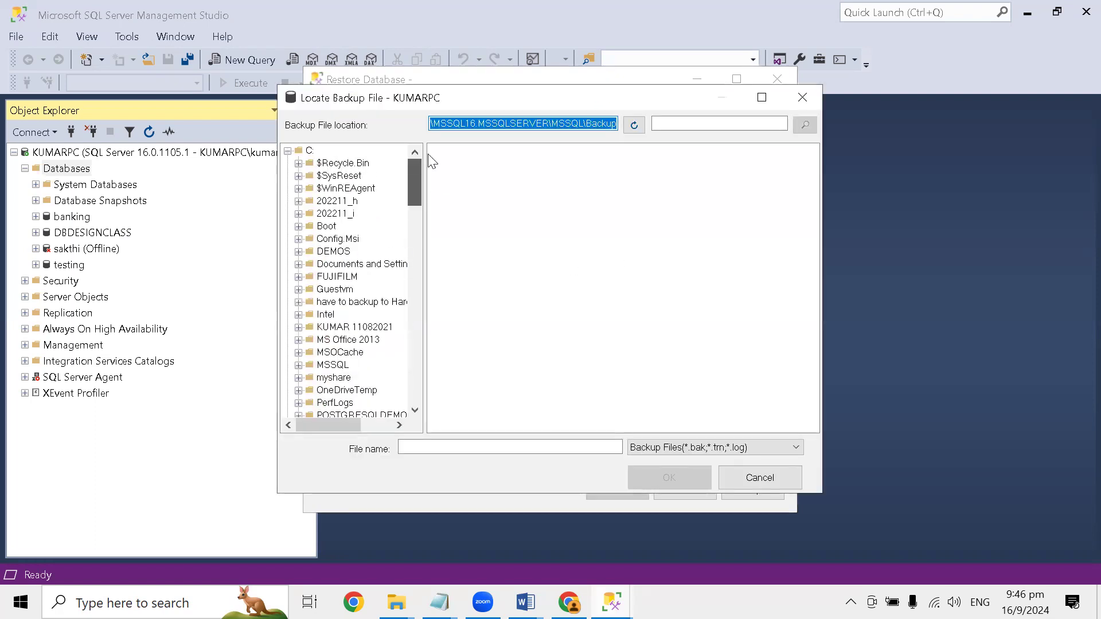
{"action": "left_click", "coordinate": [288, 150]}
{"action": "left_click", "coordinate": [288, 164]}
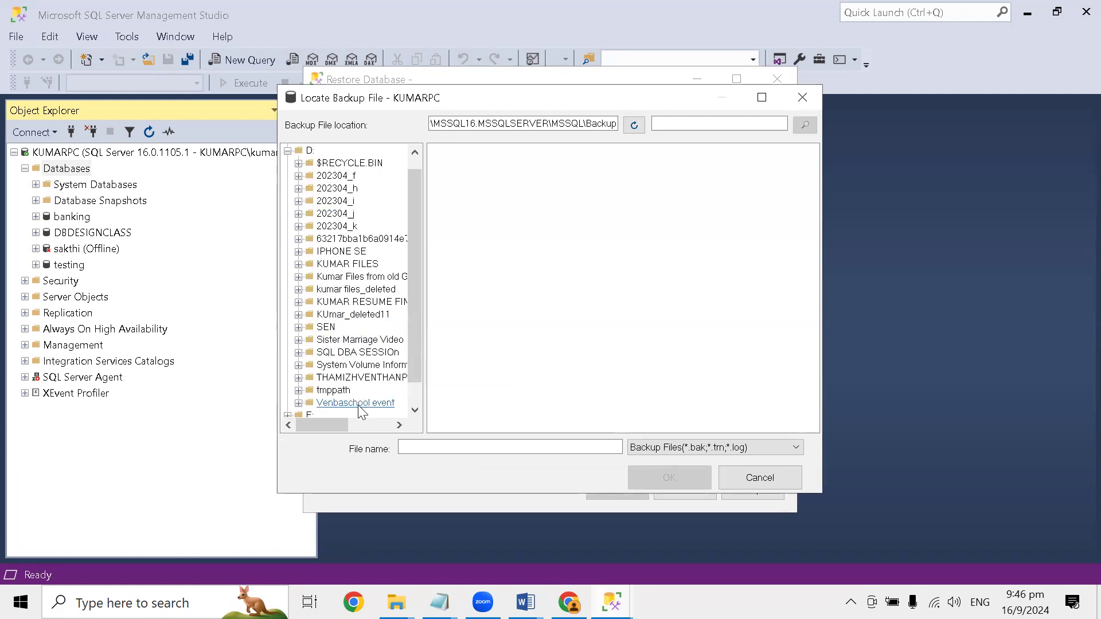
{"action": "left_click", "coordinate": [358, 352]}
{"action": "left_click", "coordinate": [518, 149]}
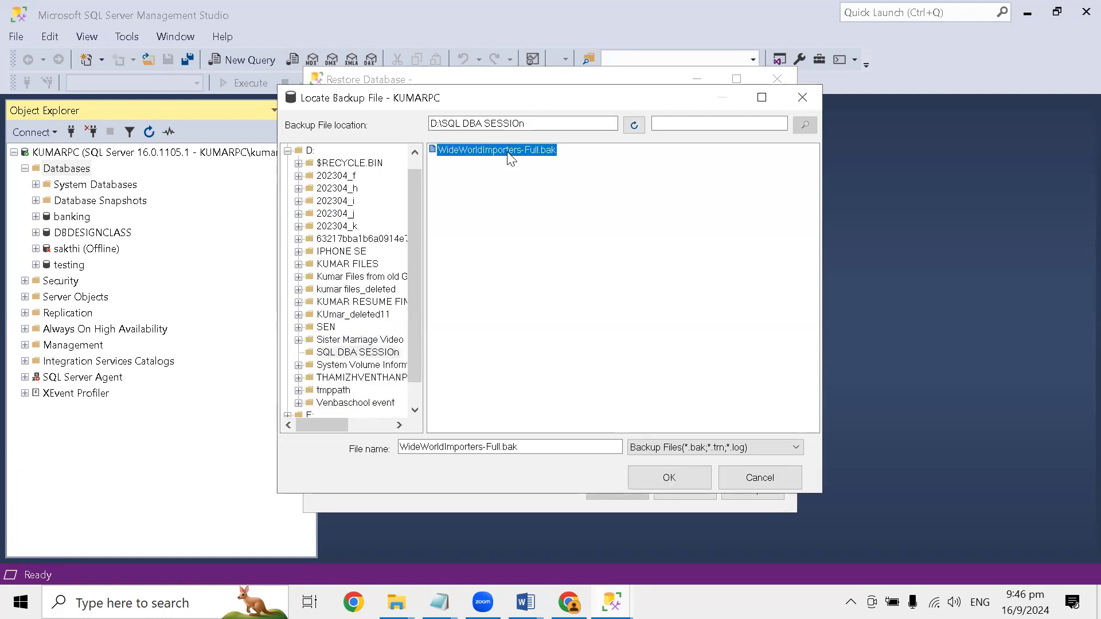
{"action": "left_click", "coordinate": [657, 479]}
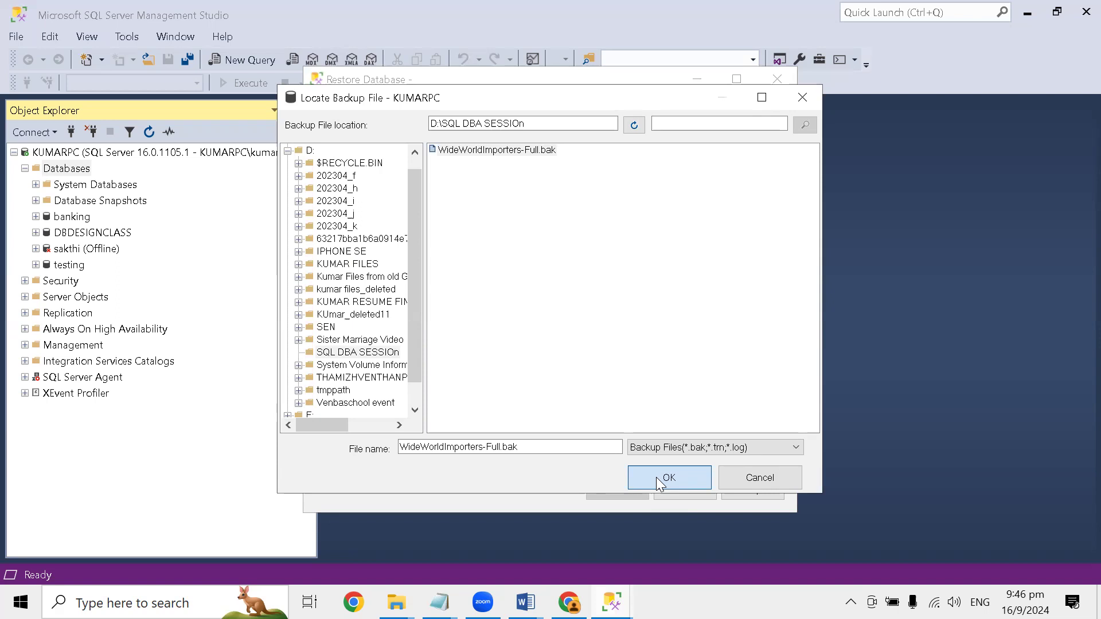
{"action": "left_click", "coordinate": [657, 478]}
{"action": "left_click", "coordinate": [502, 243]}
{"action": "left_click", "coordinate": [573, 422]}
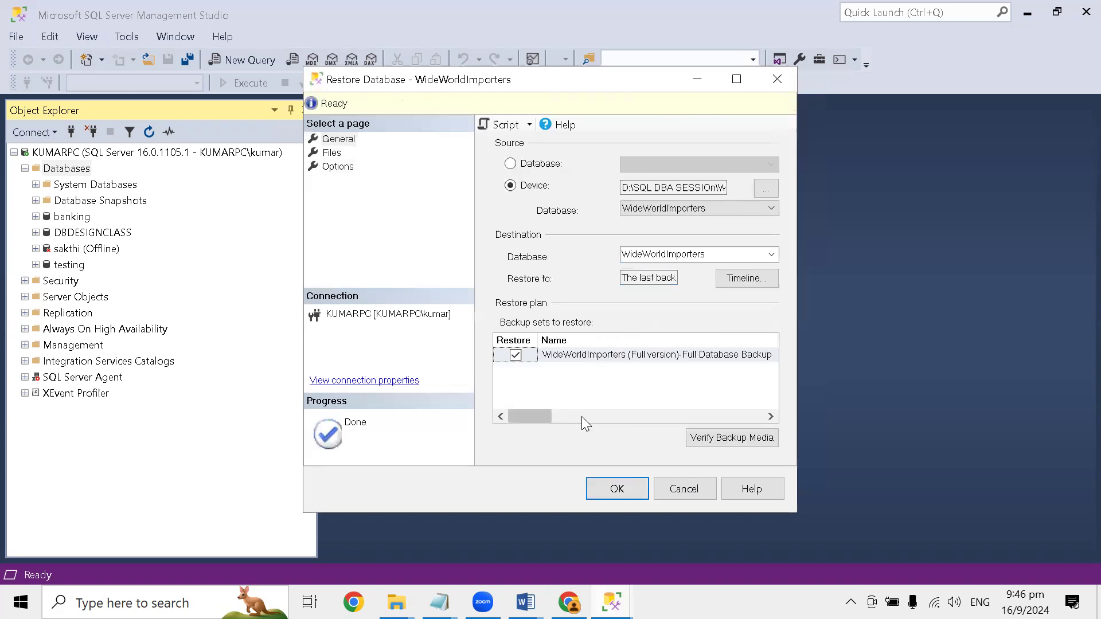
- Widen the Restore Database dialog and examine the original and target file paths on its Files page
{"action": "left_click_drag", "start_coordinate": [797, 271], "coordinate": [918, 271]}
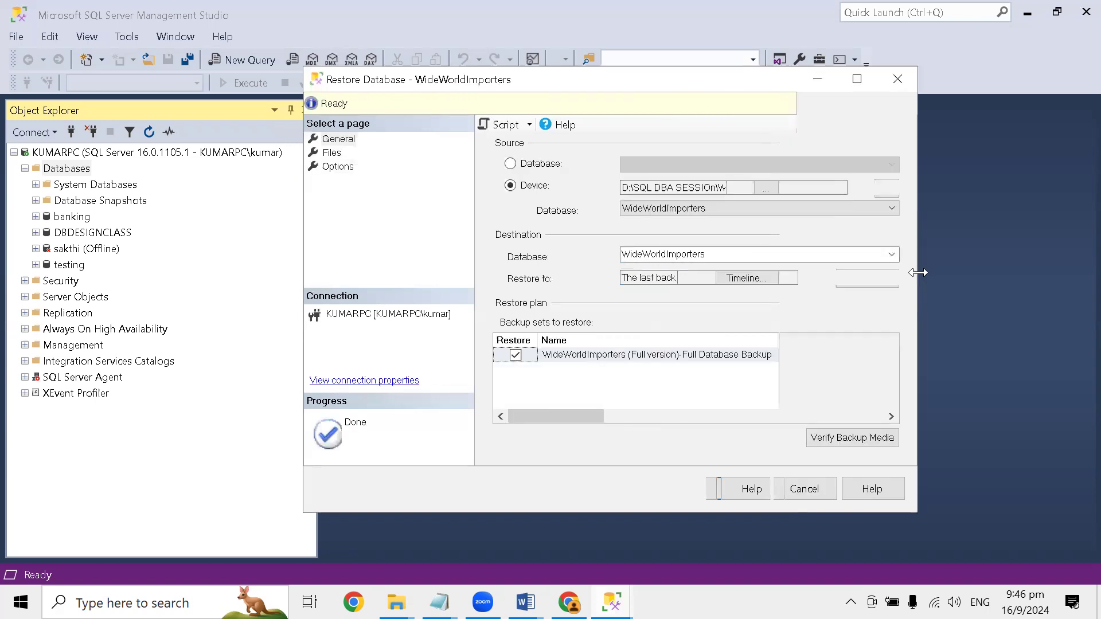
{"action": "left_click", "coordinate": [332, 153]}
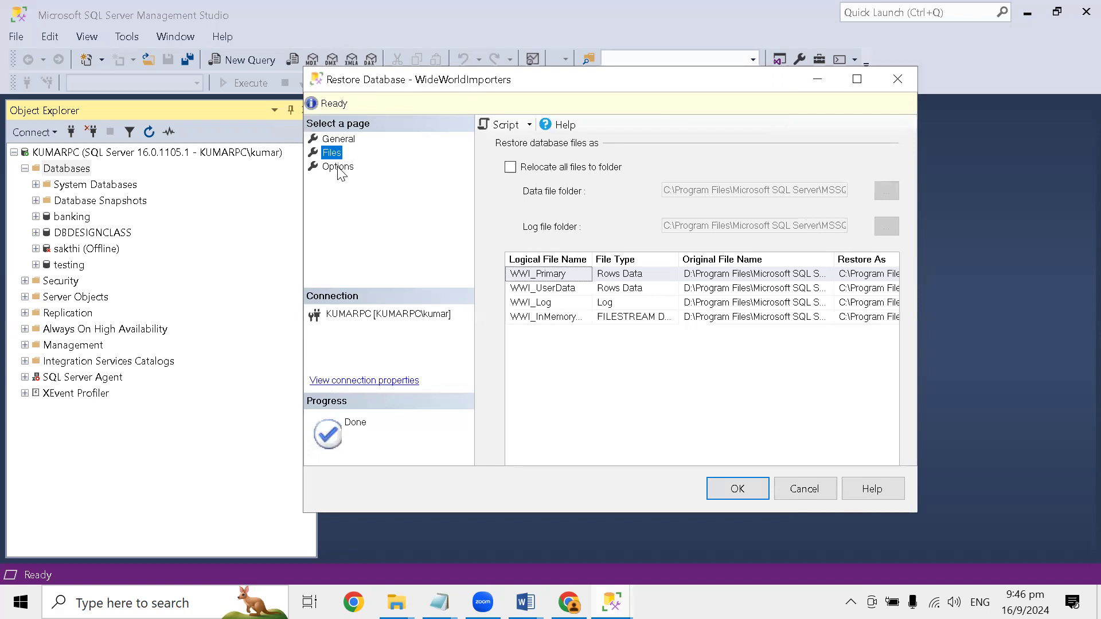
{"action": "left_click_drag", "start_coordinate": [300, 192], "coordinate": [112, 192]}
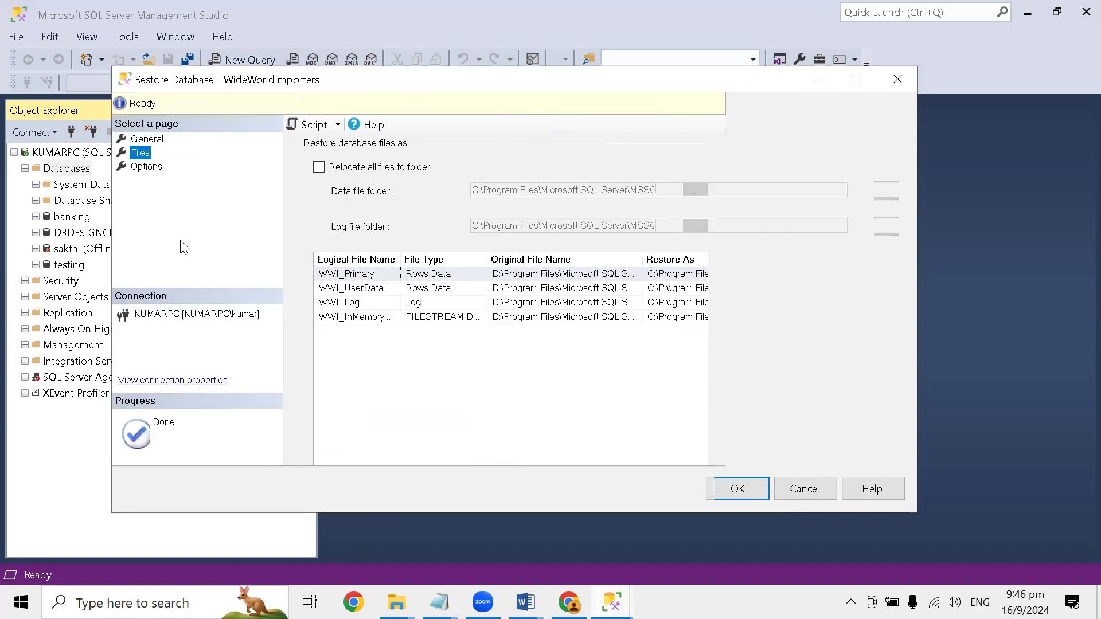
{"action": "left_click_drag", "start_coordinate": [641, 261], "coordinate": [784, 245]}
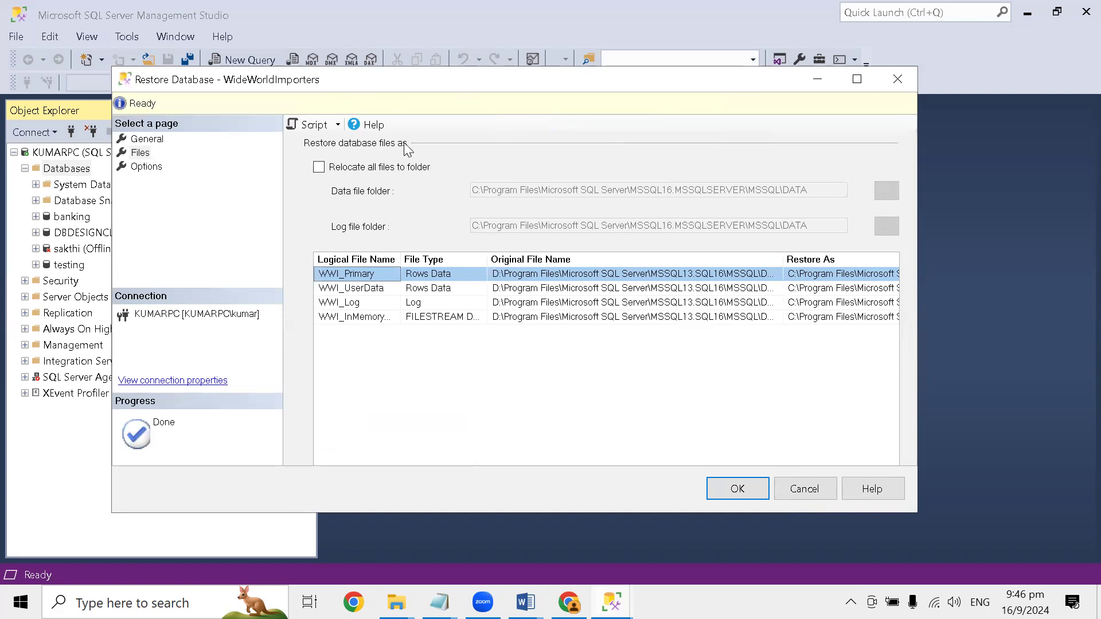
- Script the restore action to a new query window and minimize the Restore Database dialog
{"action": "left_click", "coordinate": [338, 125]}
{"action": "left_click", "coordinate": [332, 141]}
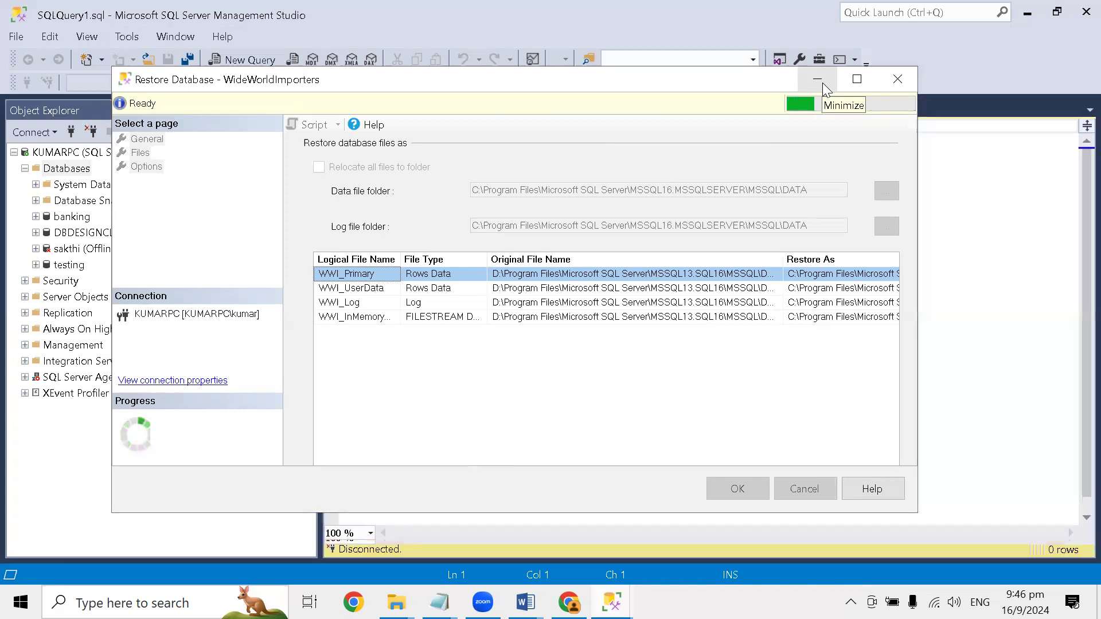
{"action": "left_click", "coordinate": [822, 83]}
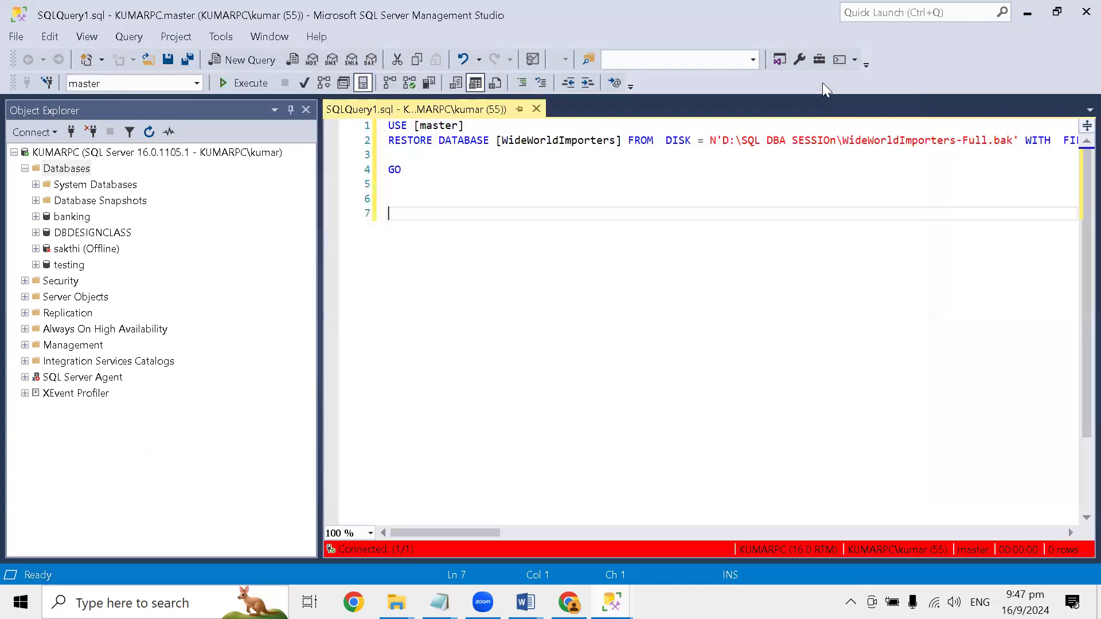
- Break the RESTORE statement before WITH and before the WWI_UserData MOVE clause, and narrow Object Explorer to widen the query editor
{"action": "left_click", "coordinate": [1018, 143]}
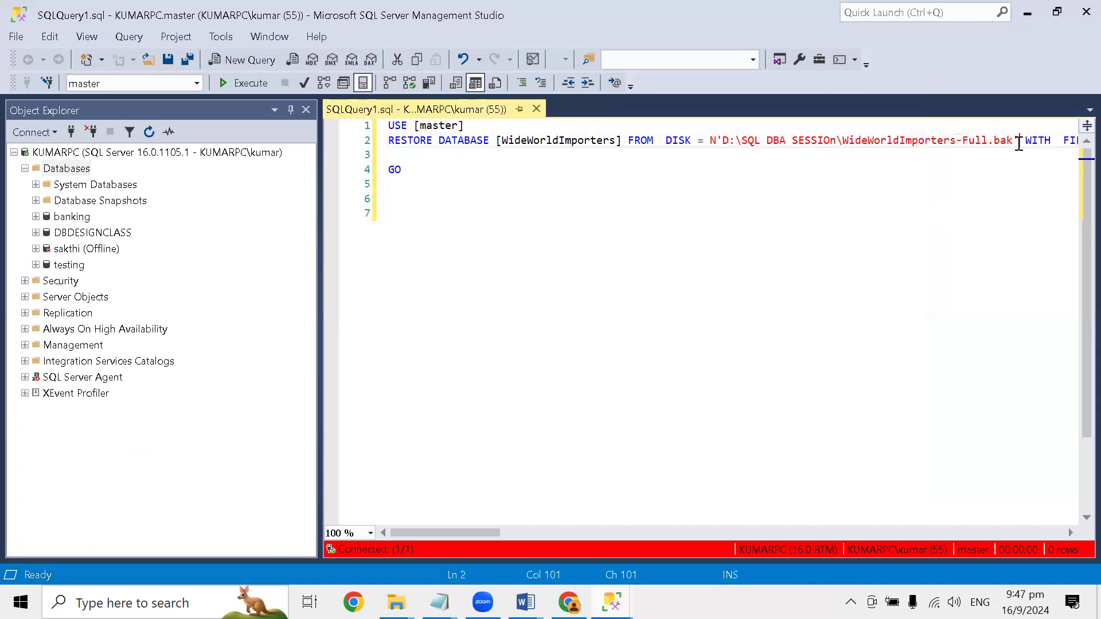
{"action": "key", "text": "Return"}
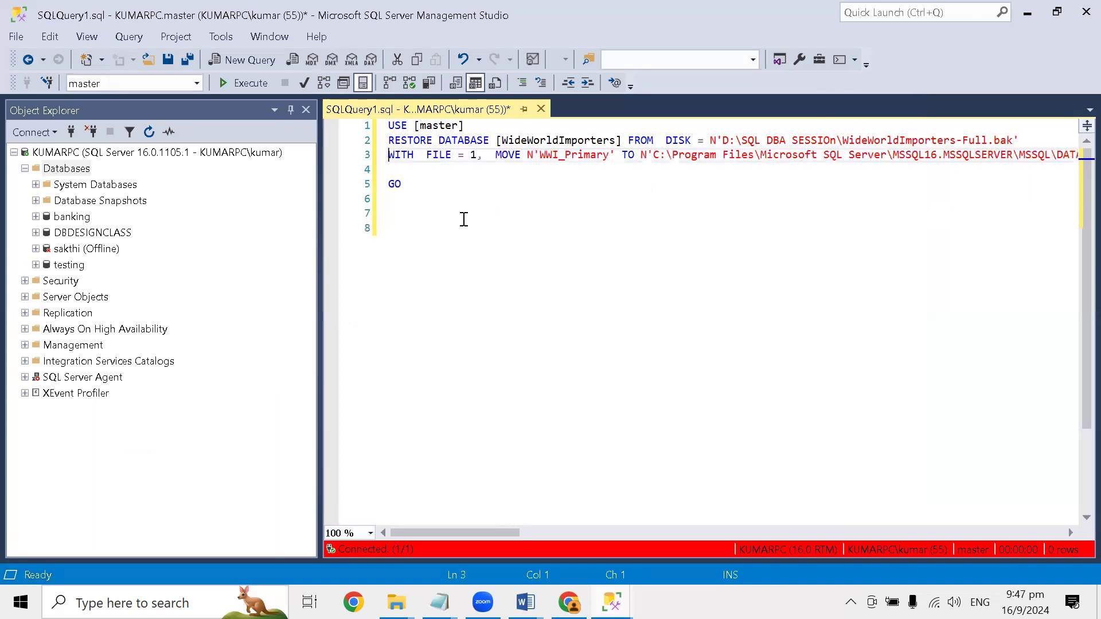
{"action": "left_click_drag", "start_coordinate": [315, 215], "coordinate": [224, 226]}
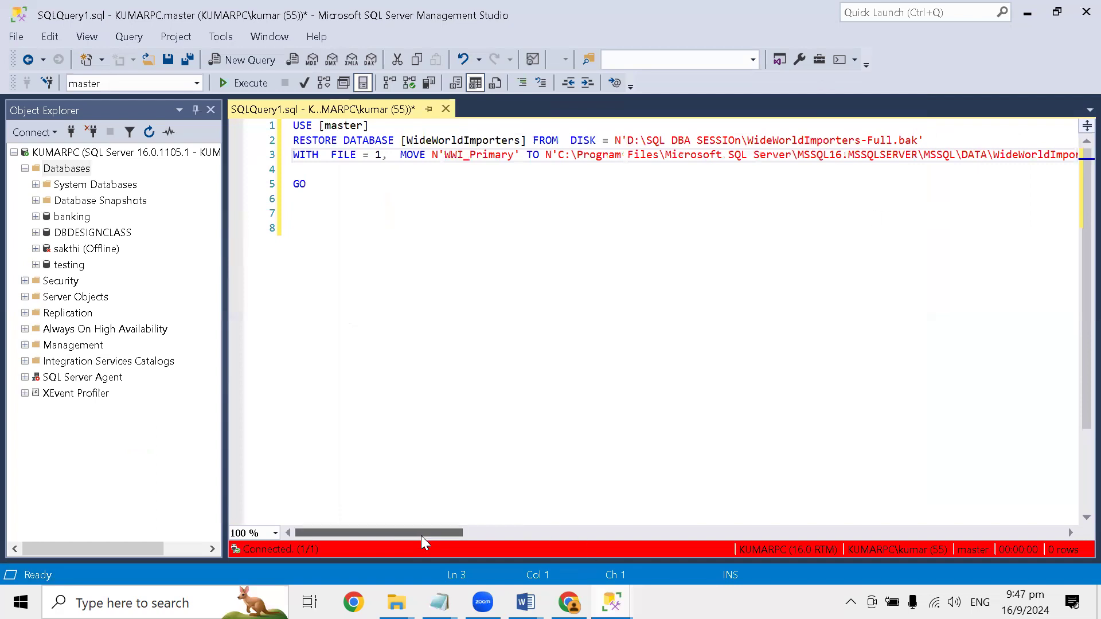
{"action": "left_click_drag", "start_coordinate": [421, 534], "coordinate": [536, 530]}
{"action": "left_click", "coordinate": [612, 159]}
{"action": "key", "text": "Return"}
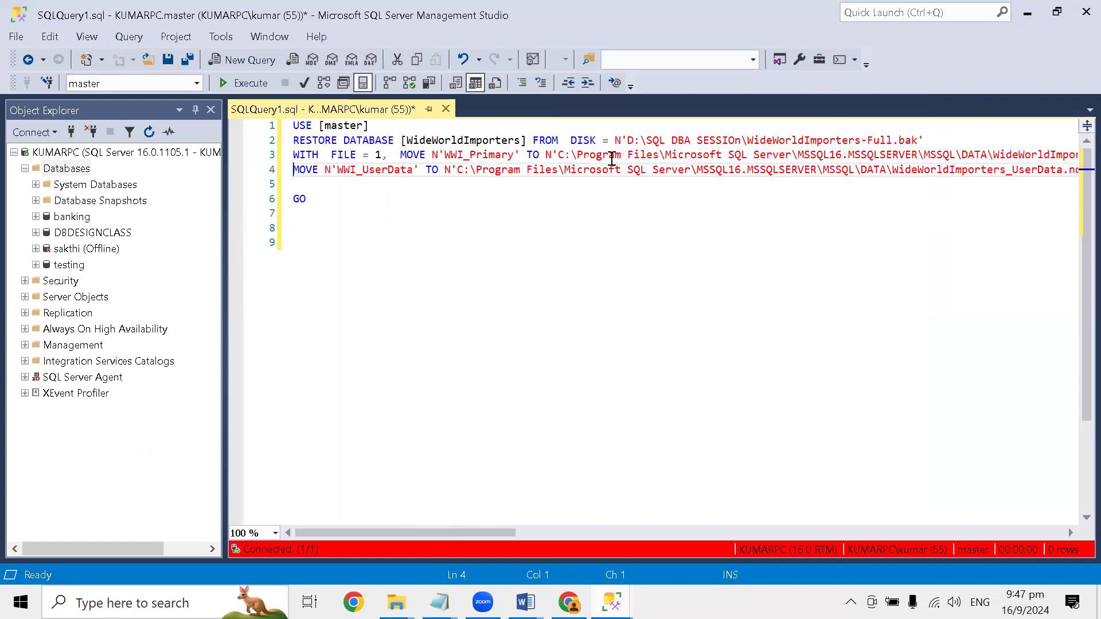
- Put the WWI_Log and WWI_InMemory_Data_1 MOVE clauses on separate lines and remove the remaining options after the last clause
{"action": "left_click_drag", "start_coordinate": [418, 534], "coordinate": [677, 521]}
{"action": "left_click", "coordinate": [709, 170]}
{"action": "key", "text": "Return"}
{"action": "left_click", "coordinate": [683, 184]}
{"action": "key", "text": "Return"}
{"action": "left_click_drag", "start_coordinate": [510, 536], "coordinate": [724, 496]}
{"action": "left_click_drag", "start_coordinate": [826, 201], "coordinate": [830, 213]}
{"action": "key", "text": "Return"}
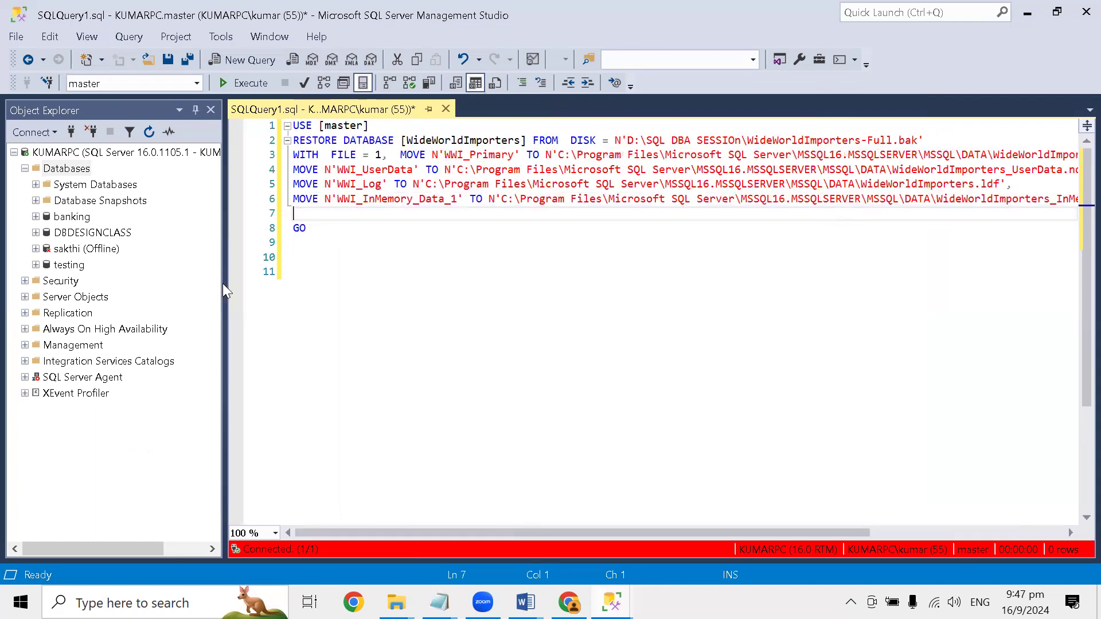
{"action": "left_click_drag", "start_coordinate": [222, 285], "coordinate": [158, 285]}
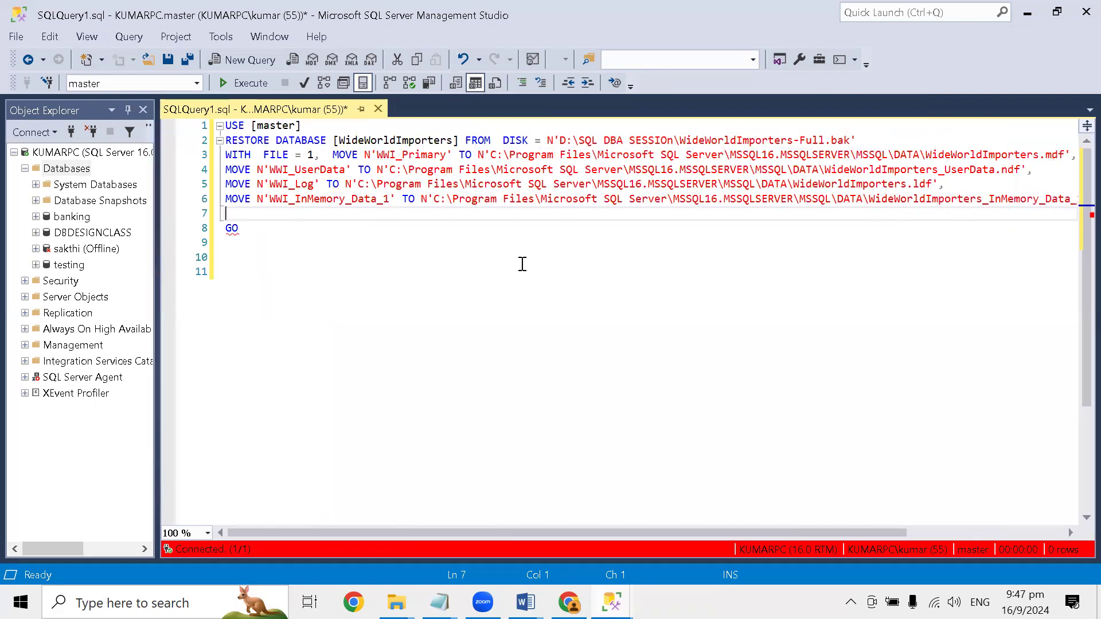
- Try to execute the restore script and check the end of its last MOVE clause
{"action": "left_click", "coordinate": [236, 83]}
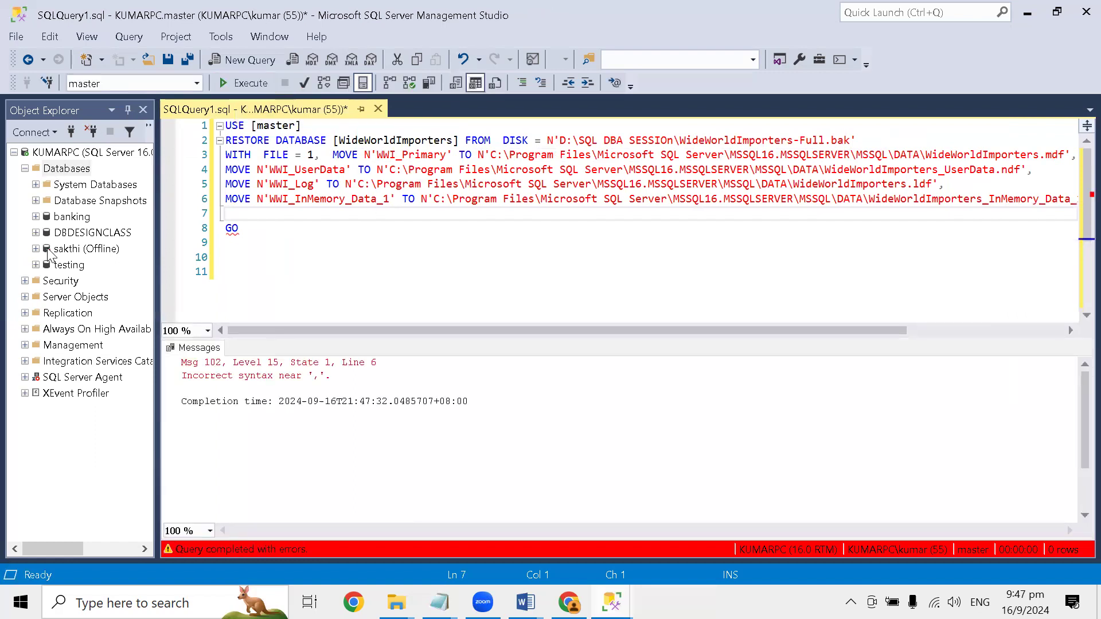
{"action": "left_click", "coordinate": [266, 229]}
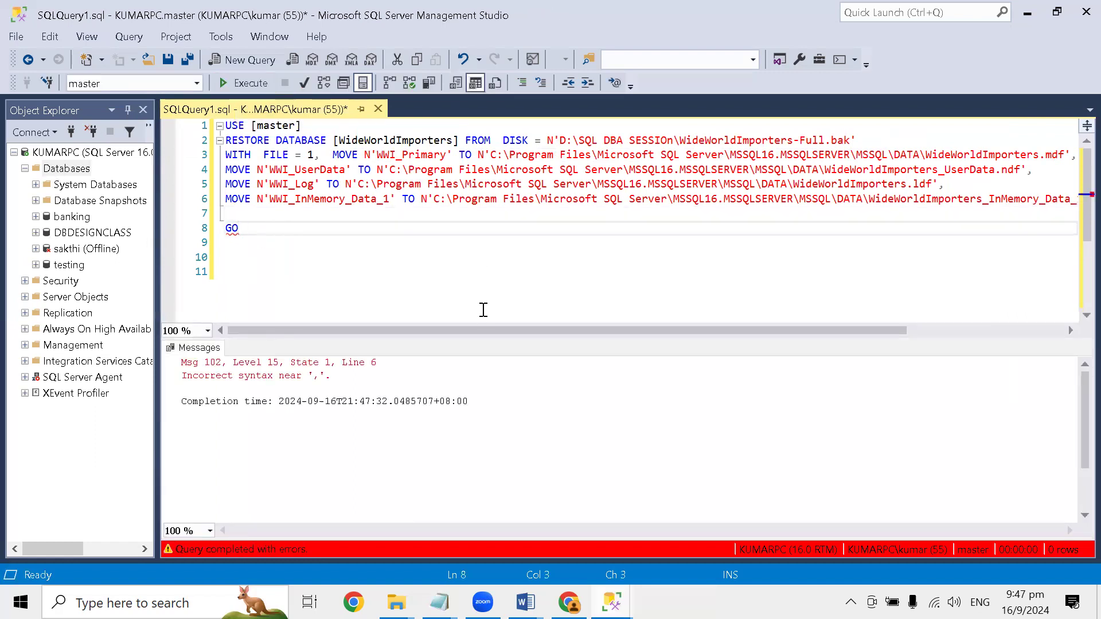
{"action": "left_click_drag", "start_coordinate": [465, 332], "coordinate": [797, 298]}
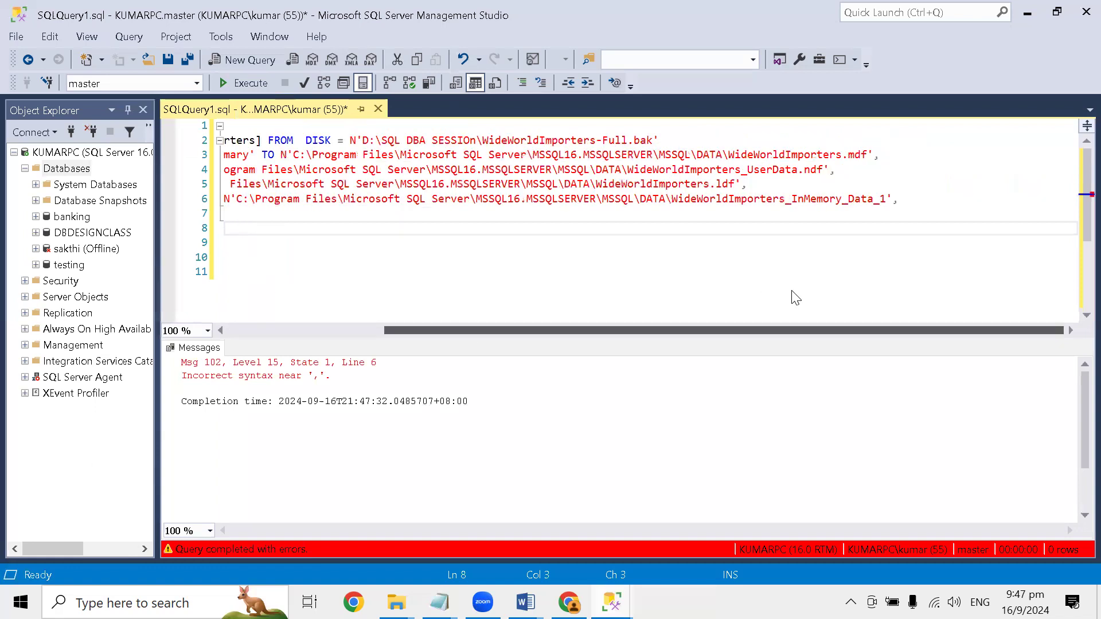
{"action": "left_click", "coordinate": [385, 330]}
- Remove the empty line before GO and join GO to the end of the WWI_InMemory_Data_1 MOVE clause
{"action": "left_click", "coordinate": [254, 213]}
{"action": "key", "text": "Delete"}
{"action": "left_click", "coordinate": [299, 265]}
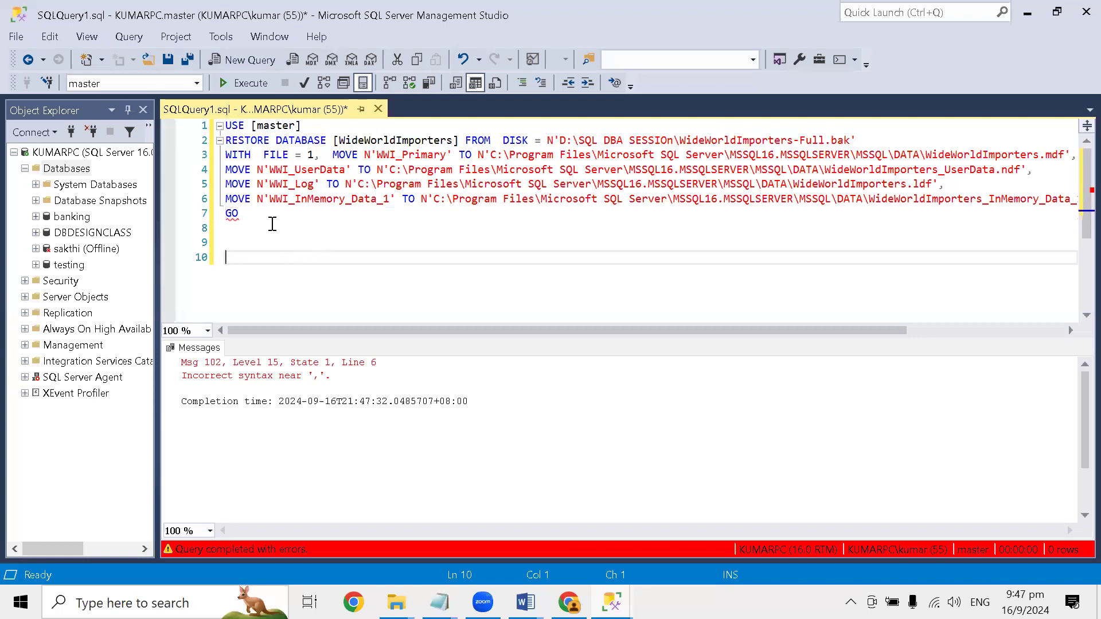
{"action": "left_click_drag", "start_coordinate": [698, 331], "coordinate": [917, 313]}
{"action": "left_click", "coordinate": [925, 200]}
{"action": "key", "text": "Delete"}
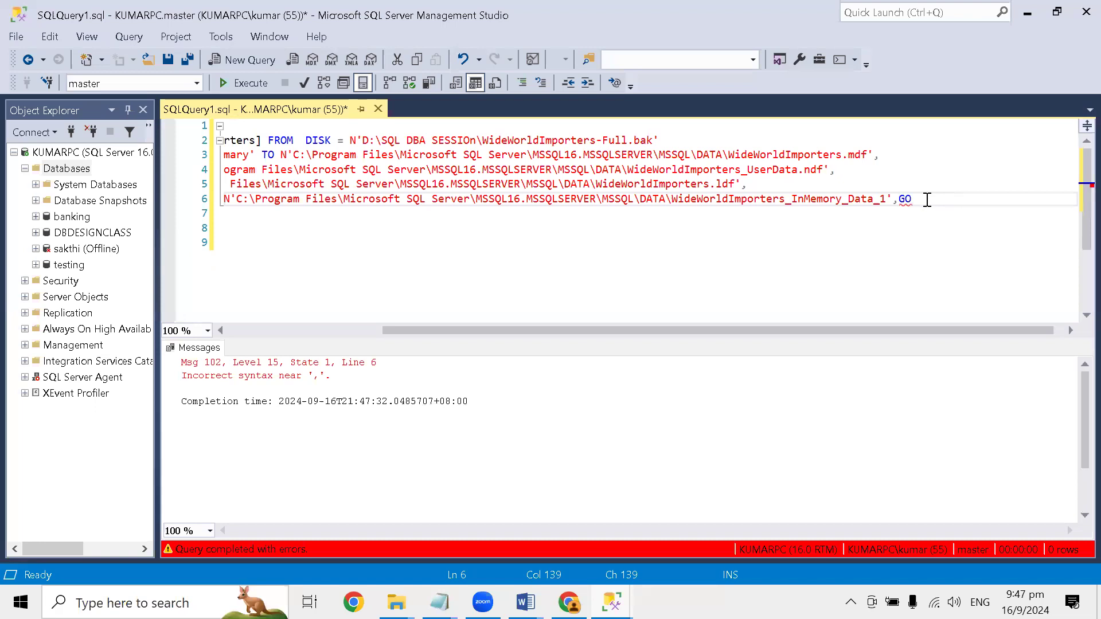
{"action": "left_click_drag", "start_coordinate": [652, 331], "coordinate": [392, 363]}
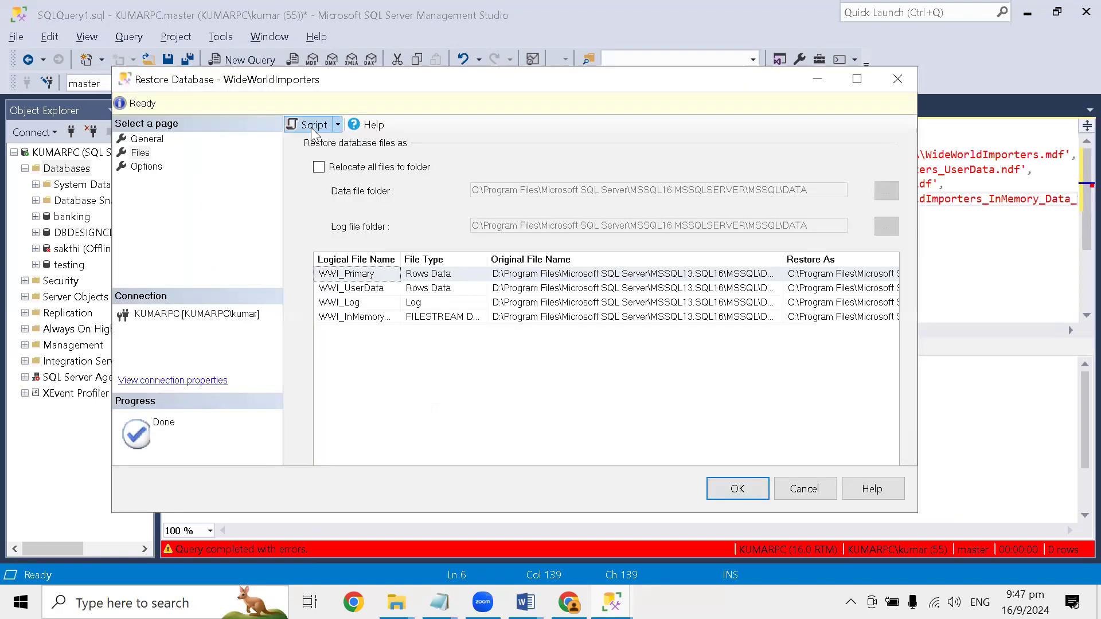
- Script the WideWorldImporters restore again from the Restore Database dialog, execute the unedited script, and view its messages
{"action": "key", "text": "Return"}
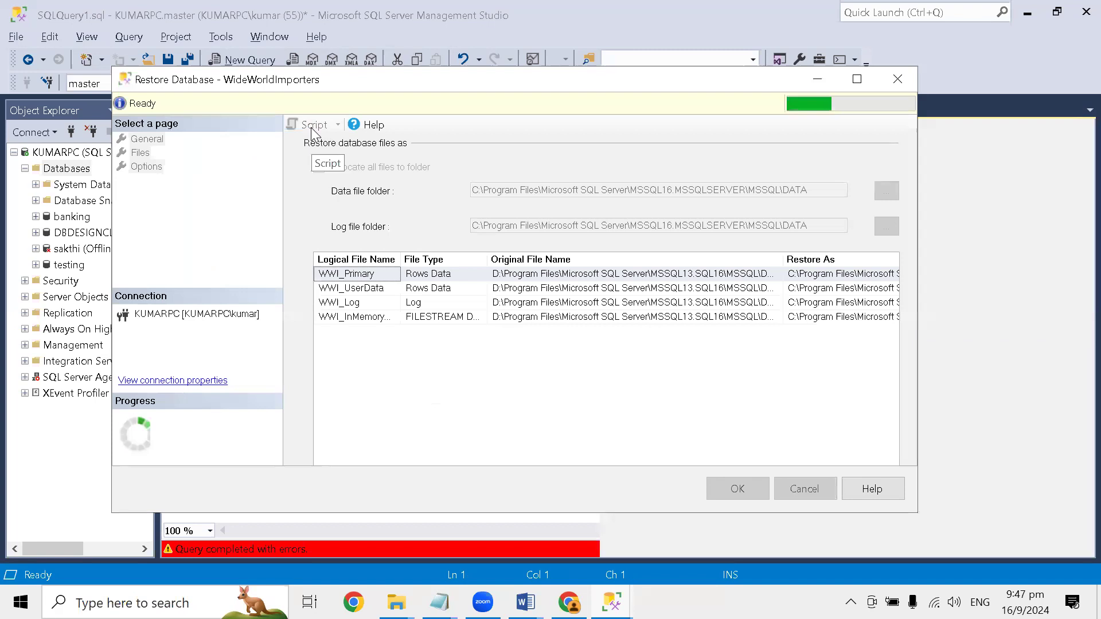
{"action": "key", "text": "Escape"}
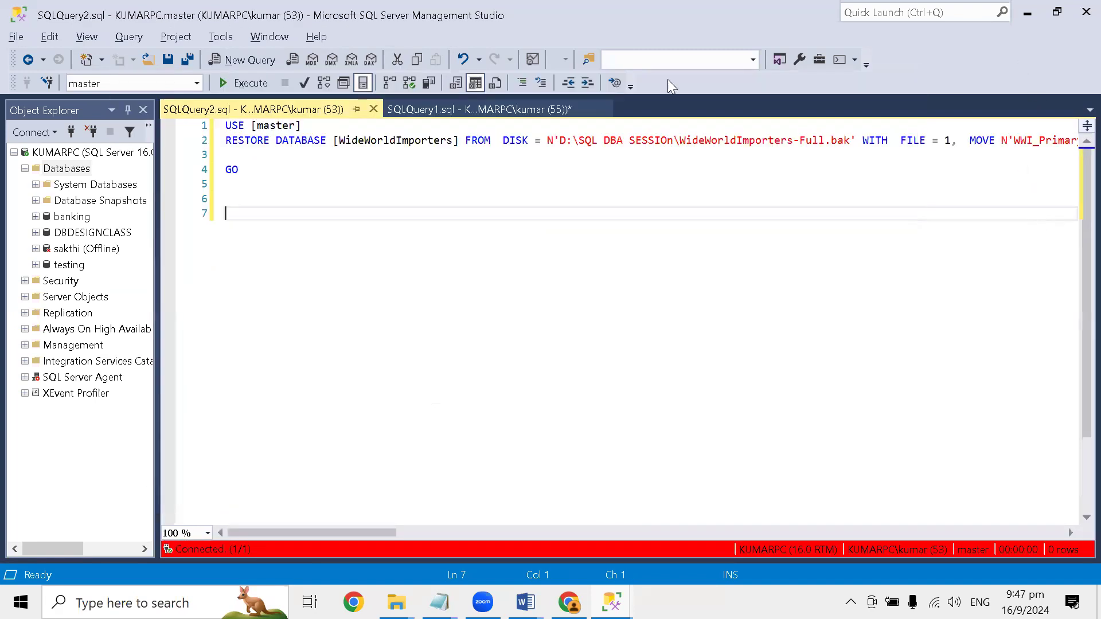
{"action": "left_click", "coordinate": [237, 84]}
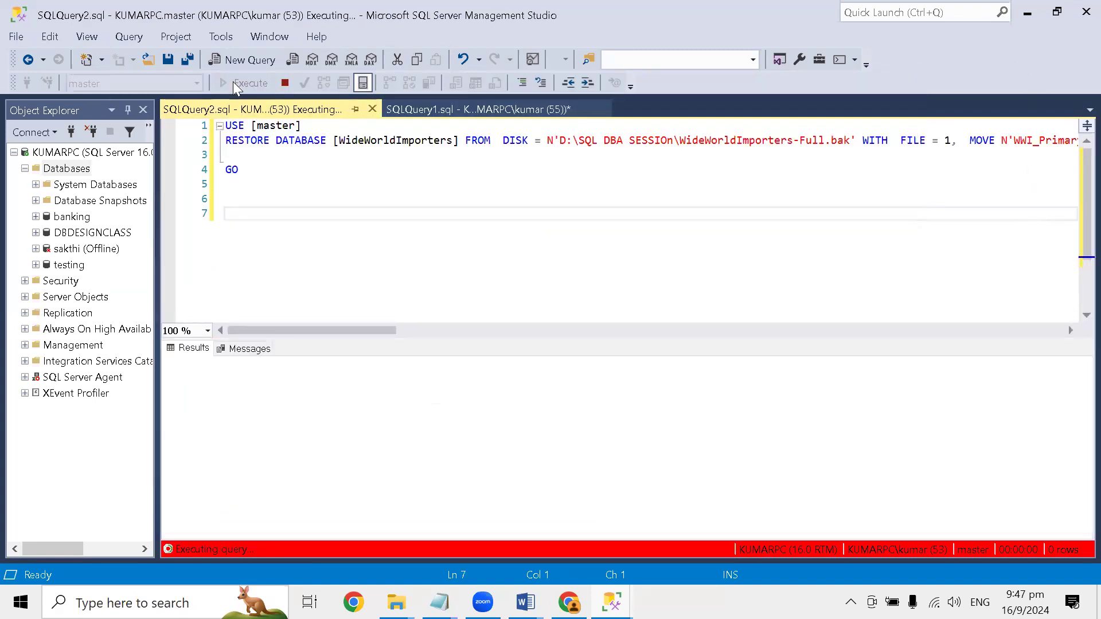
{"action": "left_click", "coordinate": [240, 350]}
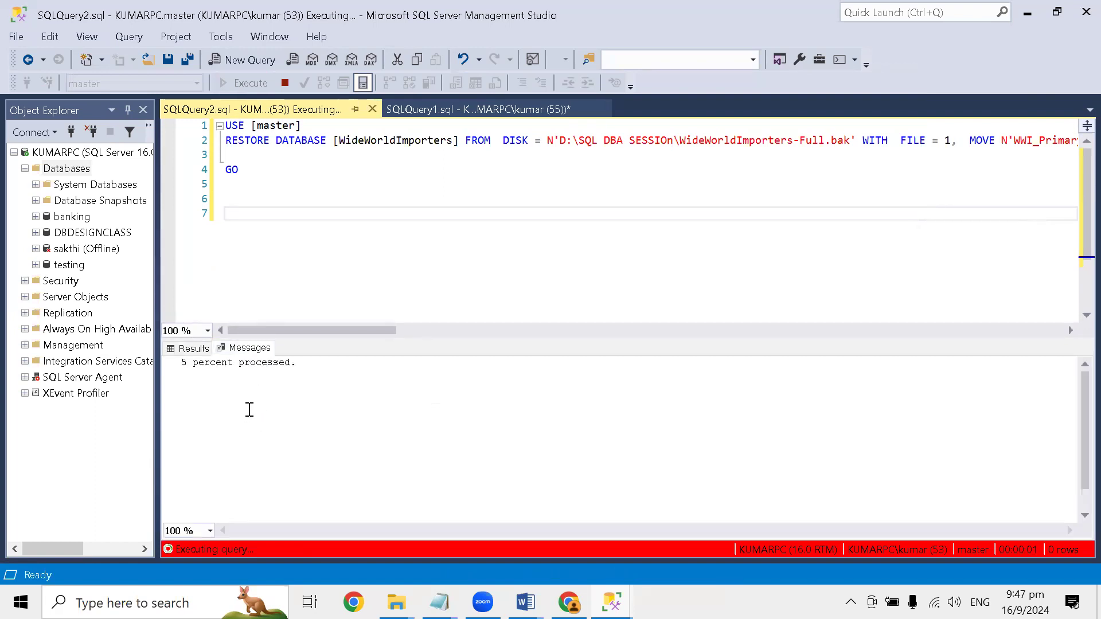
- Refresh the Databases folder during the restore, widen Object Explorer, and refresh the folder again
{"action": "left_click", "coordinate": [71, 168]}
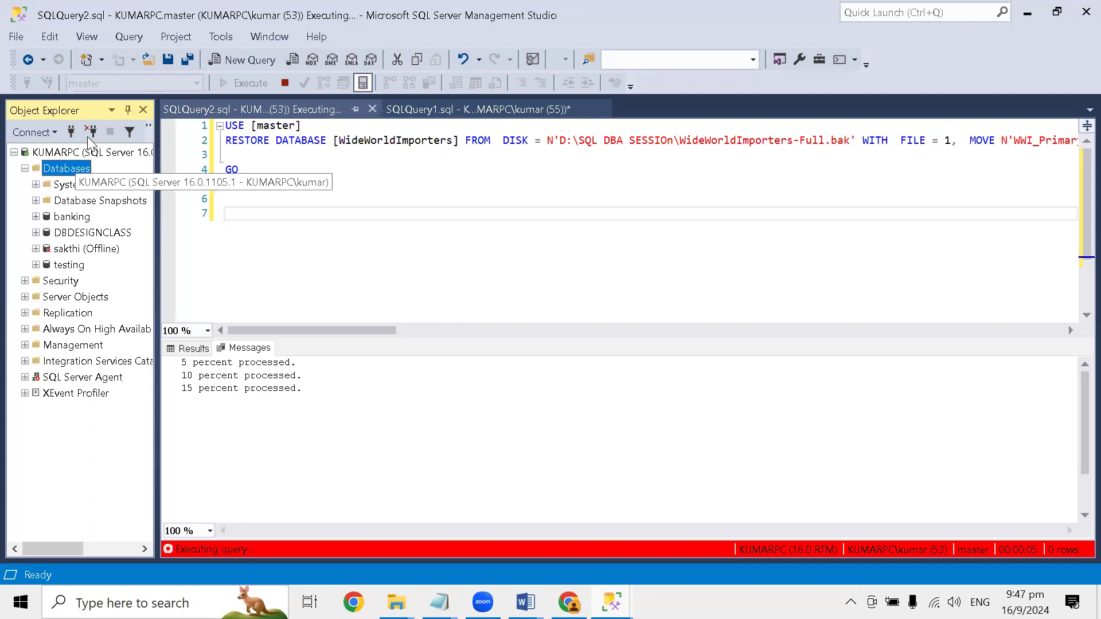
{"action": "right_click", "coordinate": [75, 167]}
{"action": "left_click", "coordinate": [131, 349]}
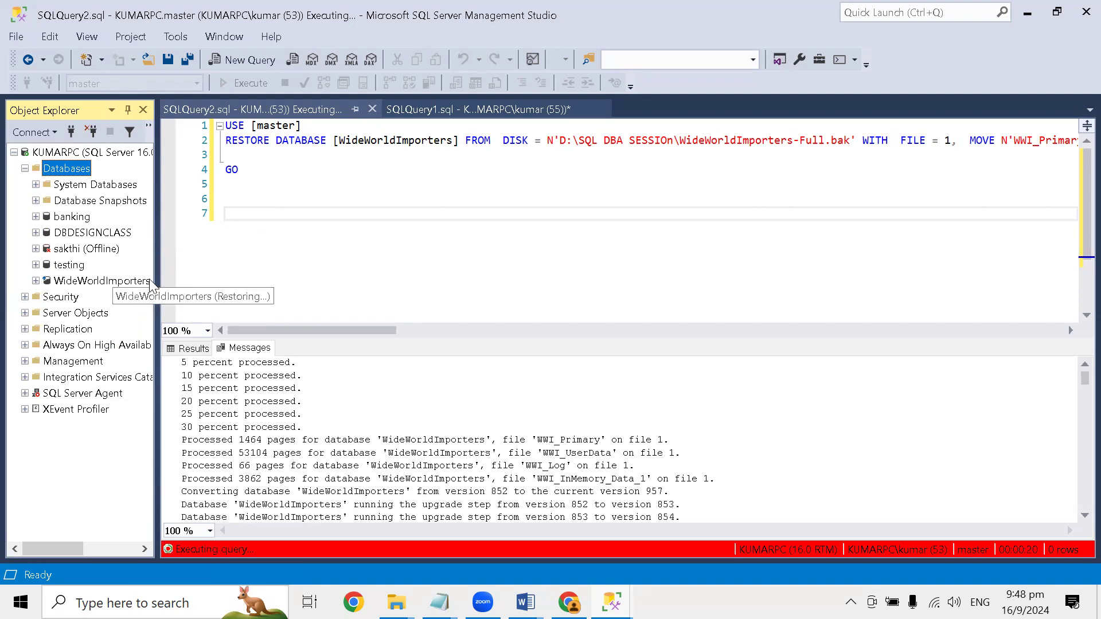
{"action": "left_click_drag", "start_coordinate": [154, 286], "coordinate": [261, 289]}
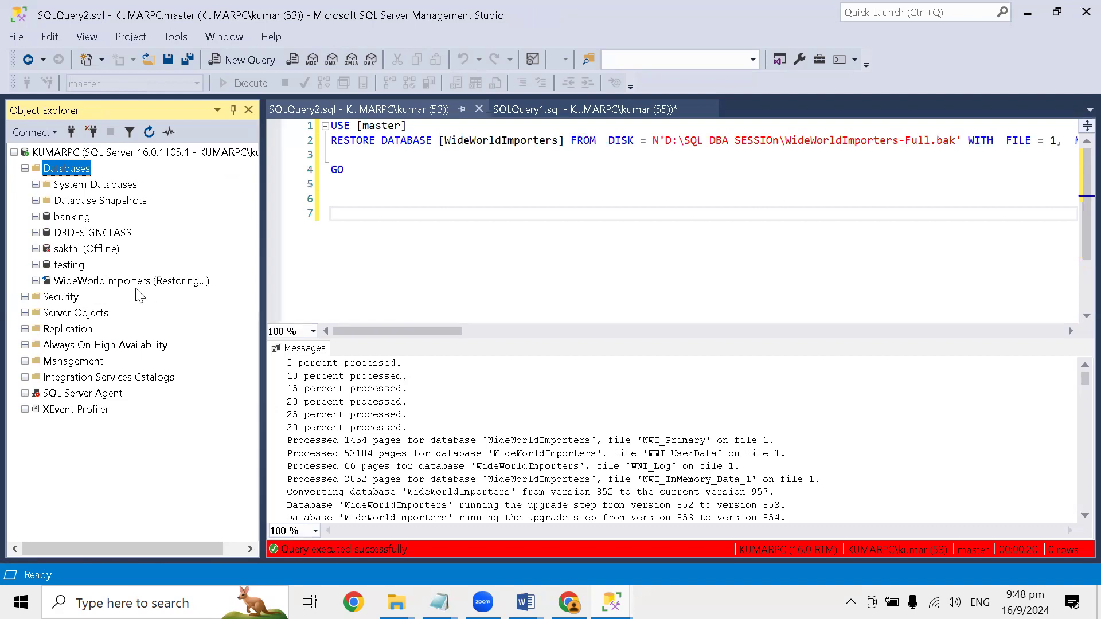
{"action": "right_click", "coordinate": [84, 169]}
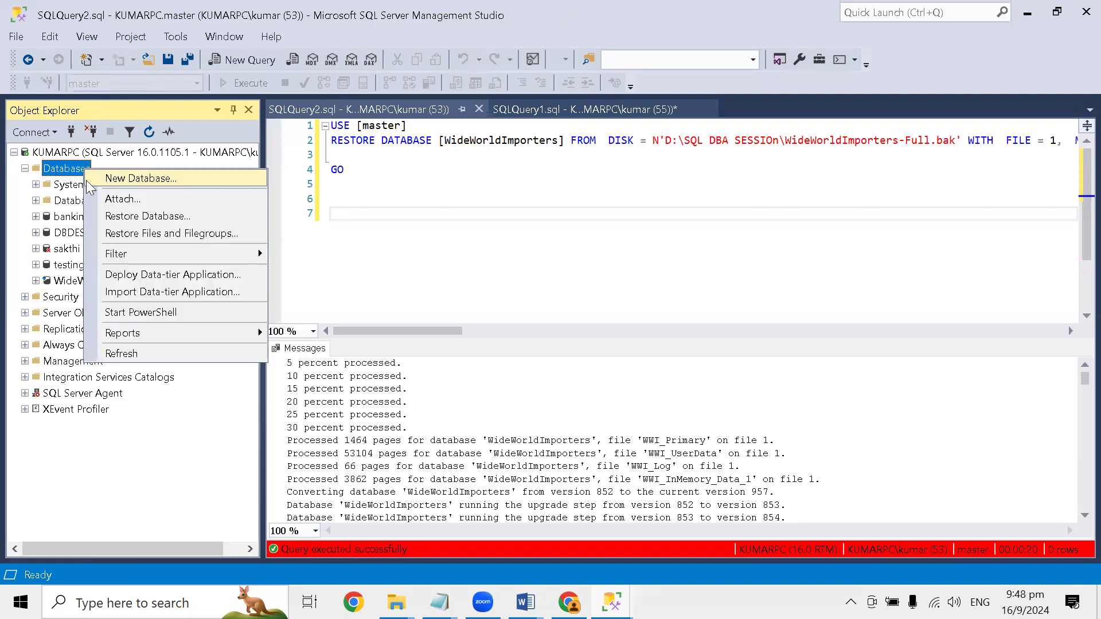
{"action": "left_click", "coordinate": [144, 353]}
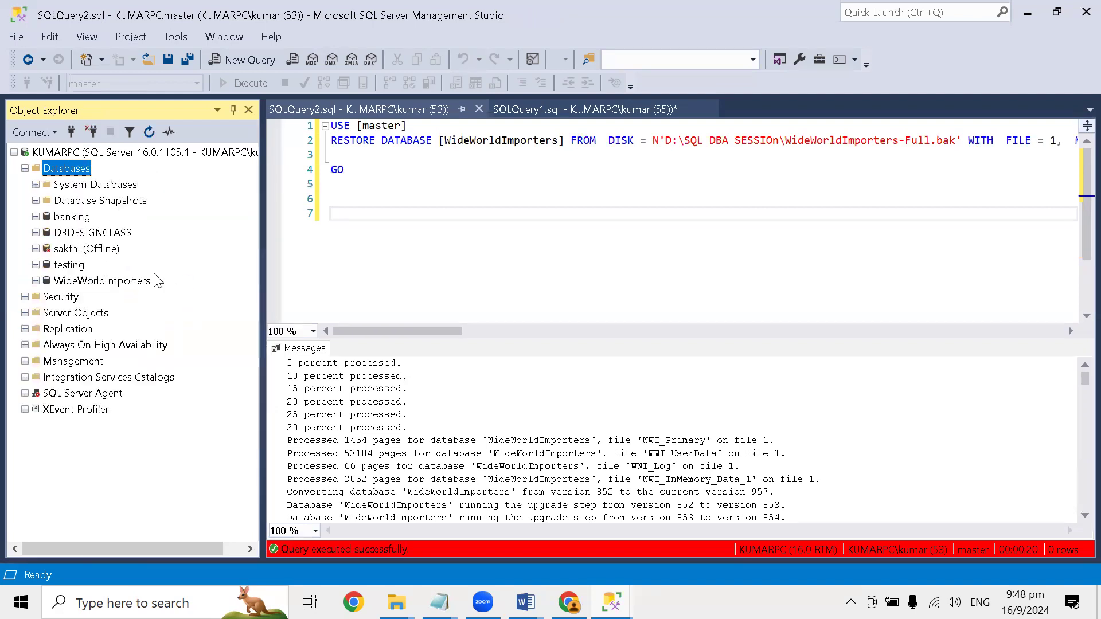
- Expand the restored WideWorldImporters database and look through its Tables folder
{"action": "left_click", "coordinate": [94, 283]}
{"action": "left_click", "coordinate": [36, 281]}
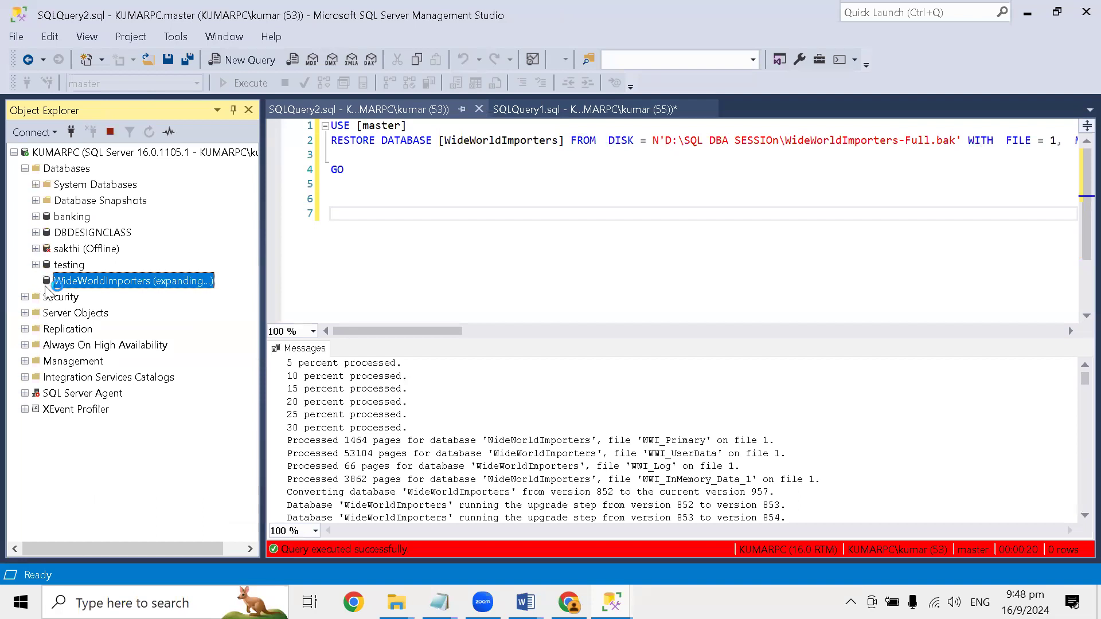
{"action": "left_click", "coordinate": [48, 313]}
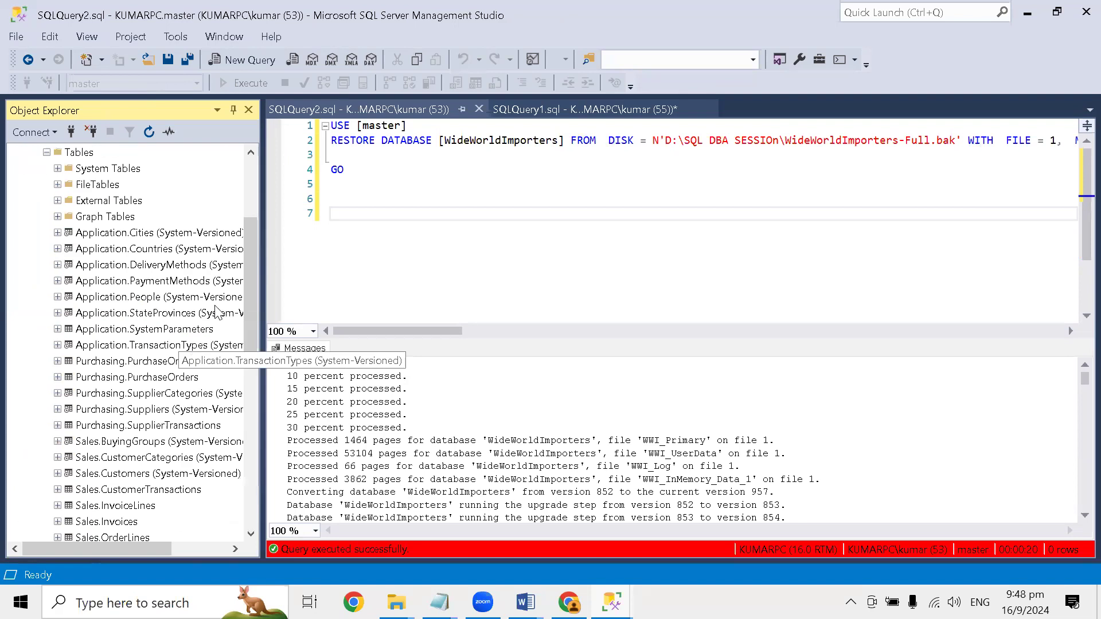
{"action": "left_click_drag", "start_coordinate": [250, 281], "coordinate": [2, 274]}
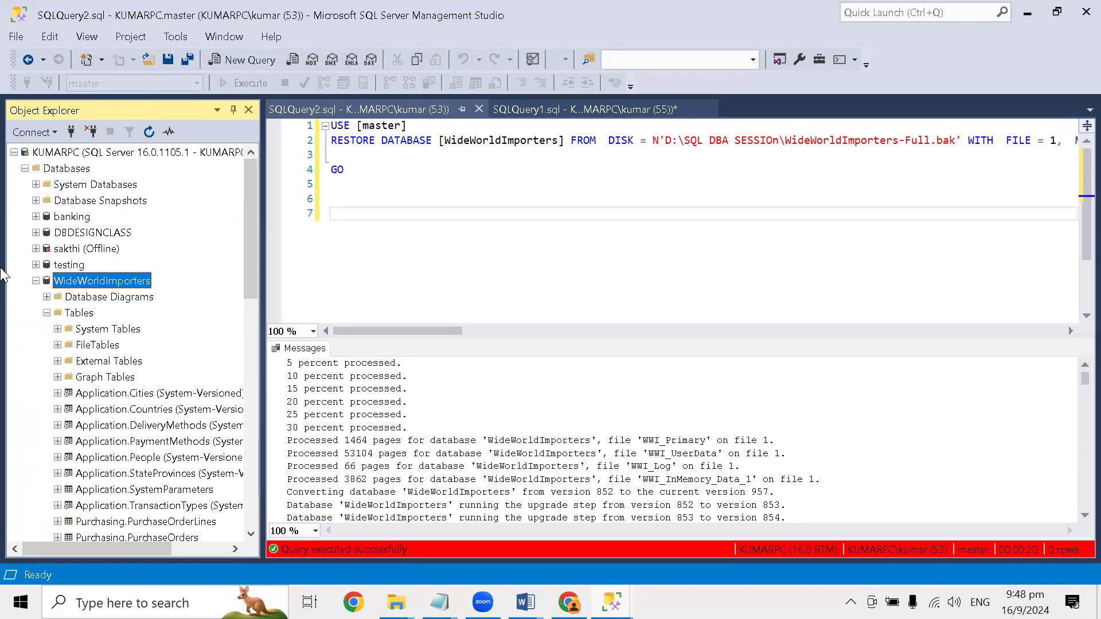
- Collapse the Tables folder, keep the WideWorldImporters database expanded, and widen Object Explorer further
{"action": "left_click", "coordinate": [46, 313]}
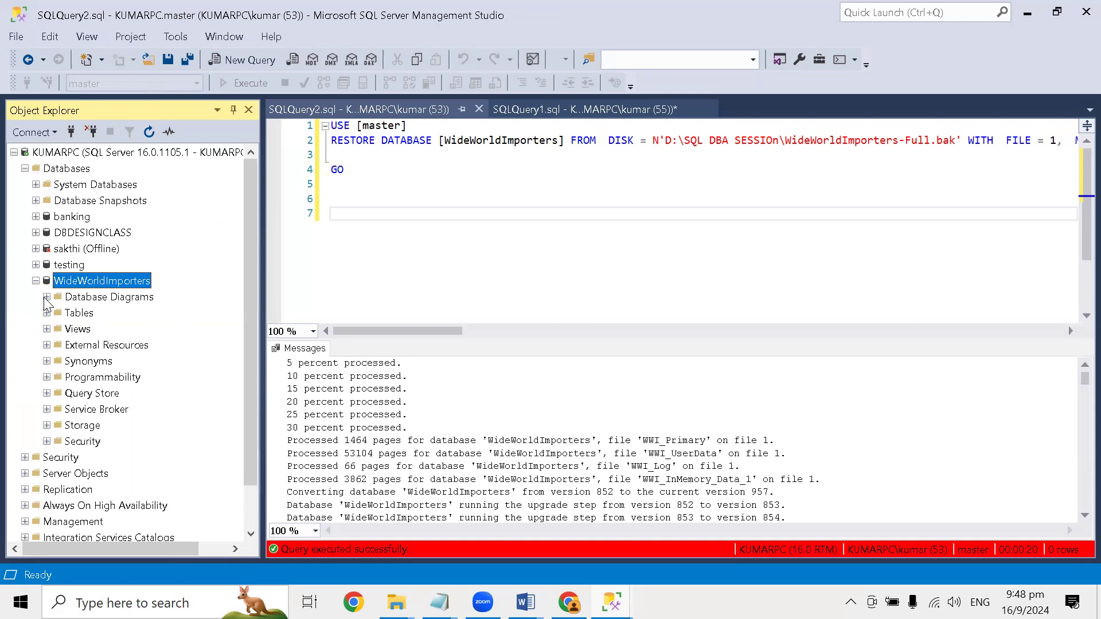
{"action": "left_click", "coordinate": [36, 281]}
{"action": "left_click", "coordinate": [35, 280]}
{"action": "left_click_drag", "start_coordinate": [262, 256], "coordinate": [381, 237]}
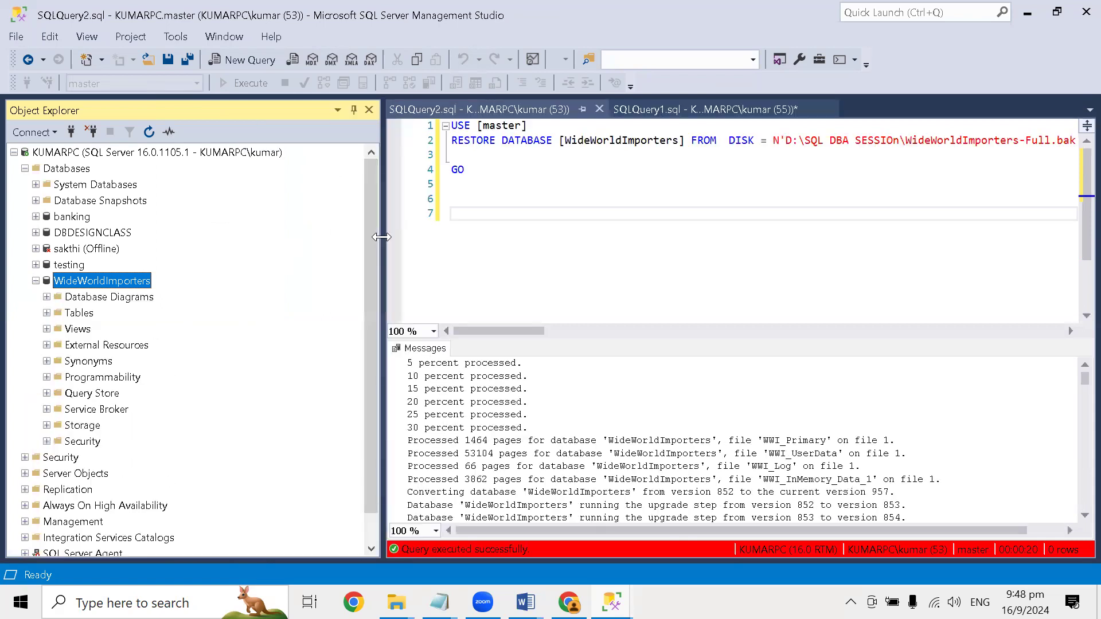
{"action": "left_click", "coordinate": [553, 406]}
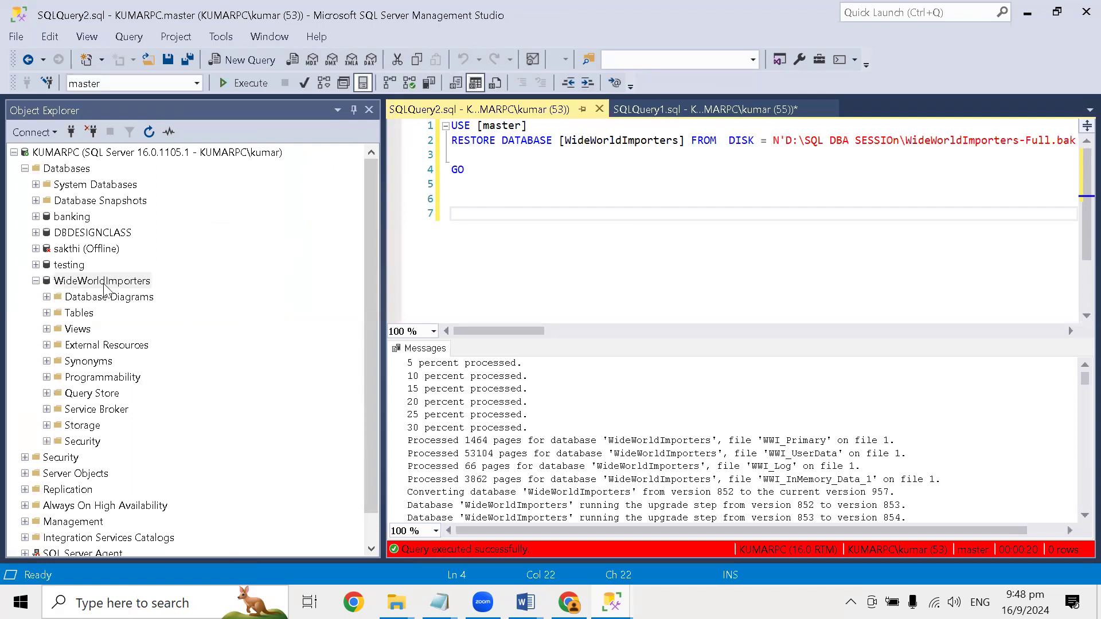
- Switch to the SQL Server Database Diagram Tool document in Word and read how to create a diagram and select the Invoices table
{"action": "mouse_move", "coordinate": [526, 602]}
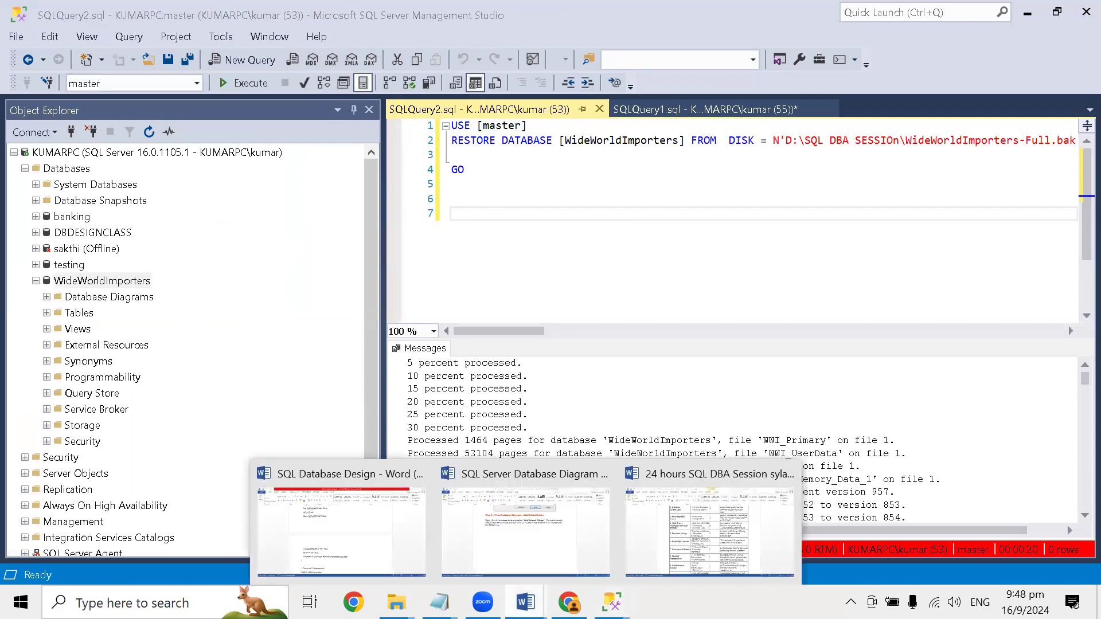
{"action": "left_click", "coordinate": [528, 520]}
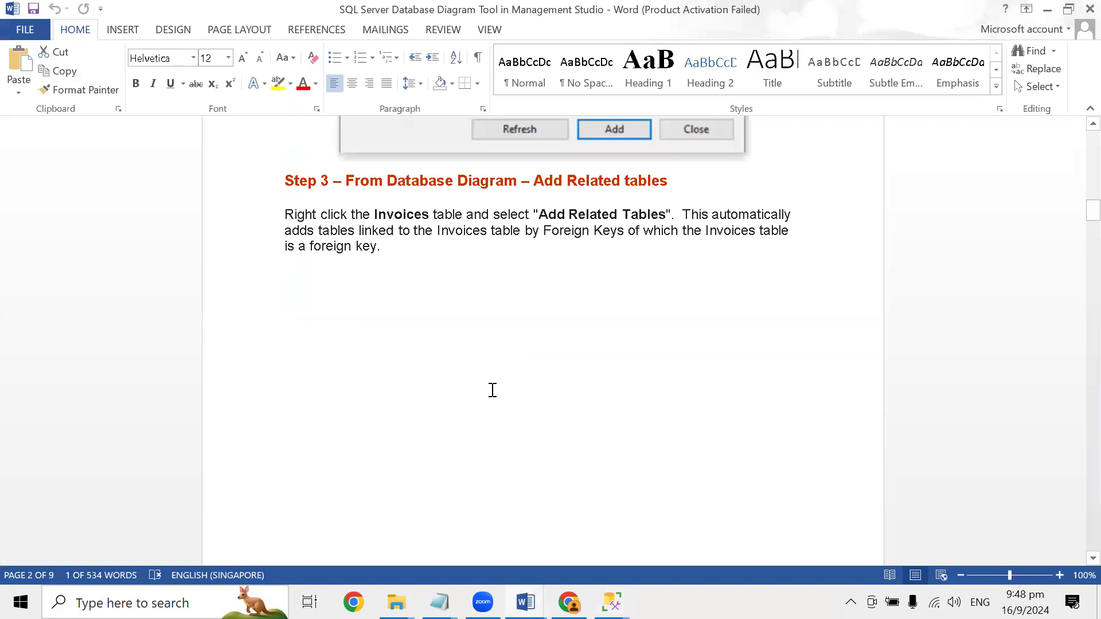
{"action": "scroll", "coordinate": [492, 390], "scroll_direction": "down", "scroll_amount": 12}
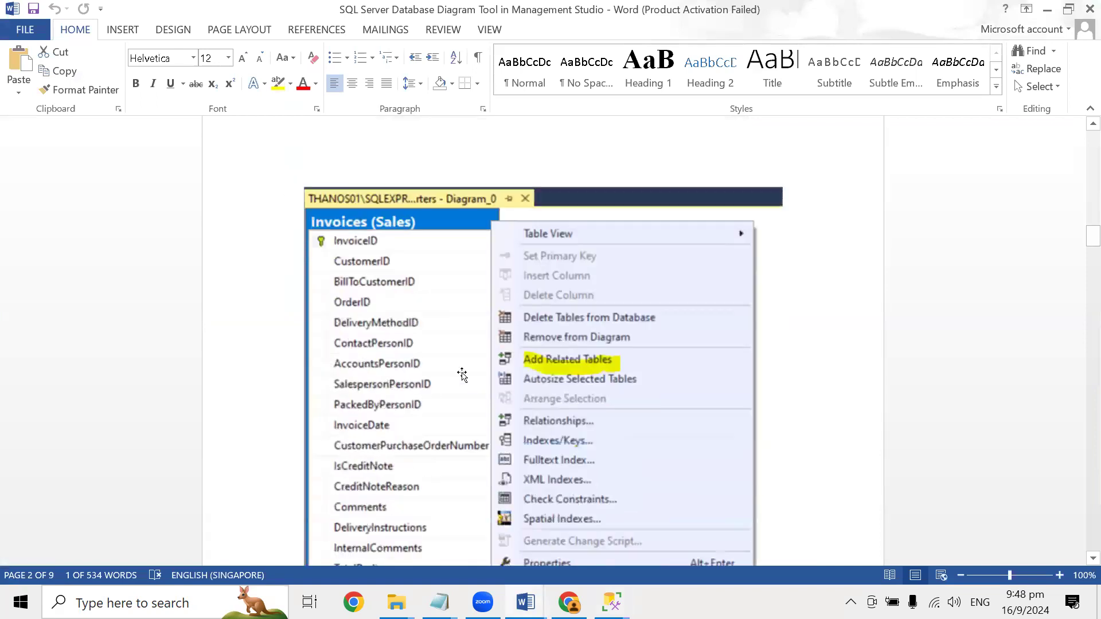
{"action": "scroll", "coordinate": [462, 376], "scroll_direction": "up", "scroll_amount": 15}
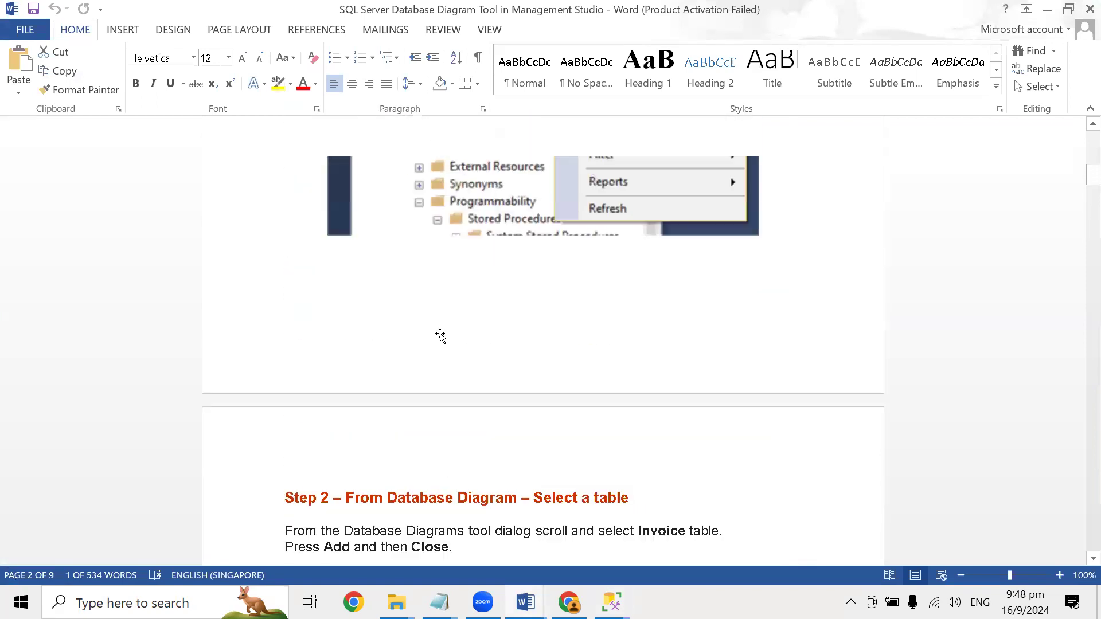
{"action": "scroll", "coordinate": [440, 335], "scroll_direction": "up", "scroll_amount": 10}
{"action": "scroll", "coordinate": [440, 330], "scroll_direction": "down", "scroll_amount": 7}
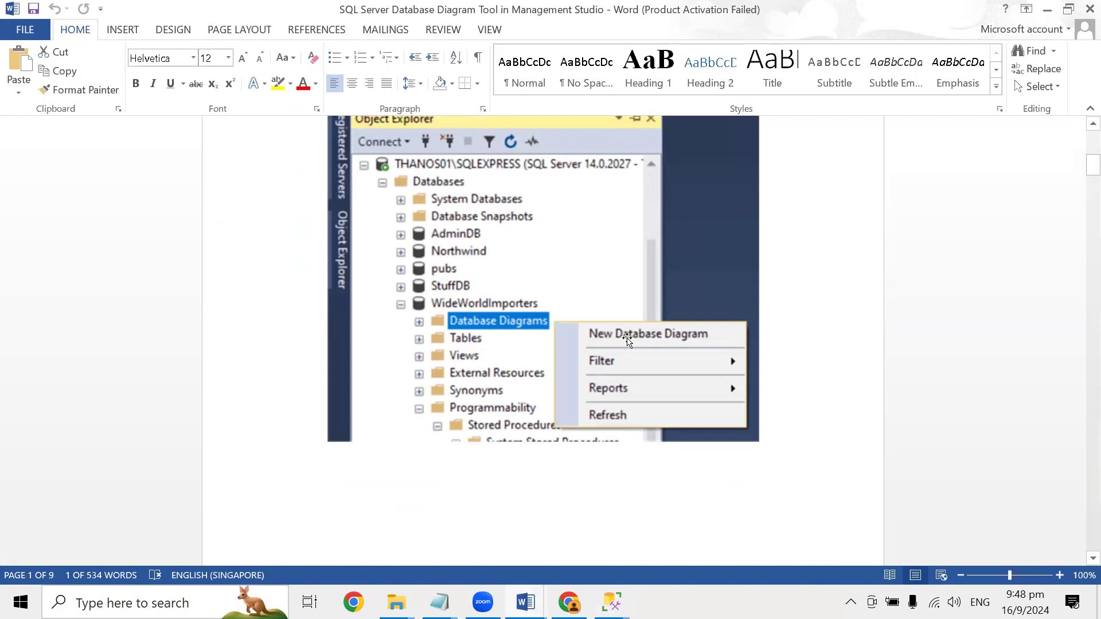
{"action": "scroll", "coordinate": [619, 350], "scroll_direction": "down", "scroll_amount": 10}
{"action": "scroll", "coordinate": [578, 349], "scroll_direction": "down", "scroll_amount": 2}
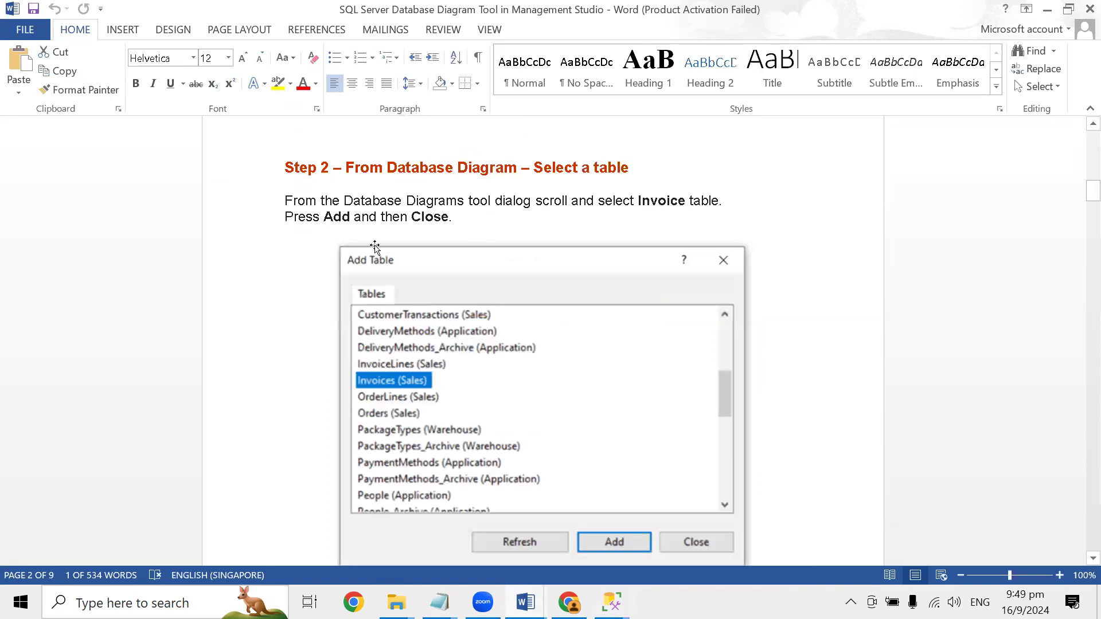
{"action": "scroll", "coordinate": [636, 404], "scroll_direction": "down", "scroll_amount": 1}
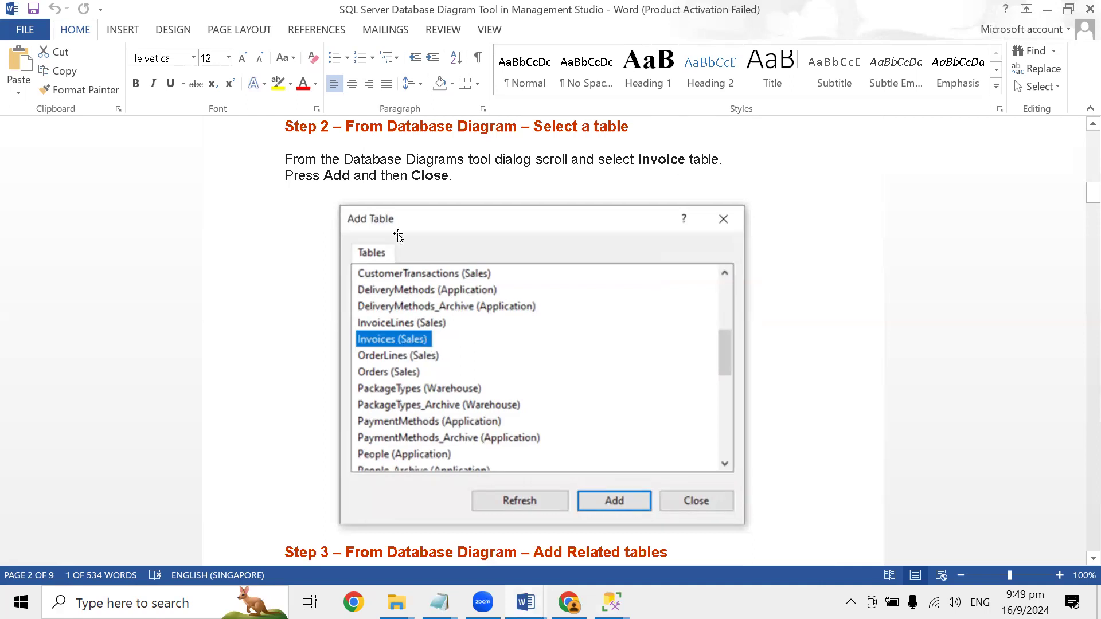
{"action": "scroll", "coordinate": [490, 373], "scroll_direction": "down", "scroll_amount": 5}
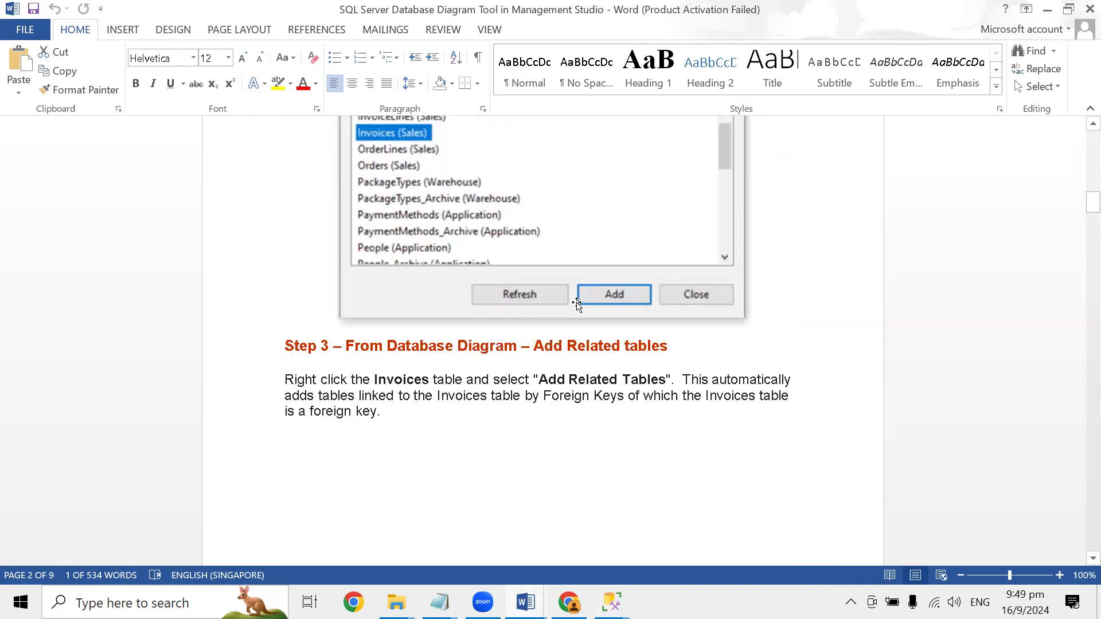
- Read steps 3 to 5 of the guide on adding related tables, removing unwanted tables from the diagram, and auto-arranging tables
{"action": "scroll", "coordinate": [485, 401], "scroll_direction": "down", "scroll_amount": 3}
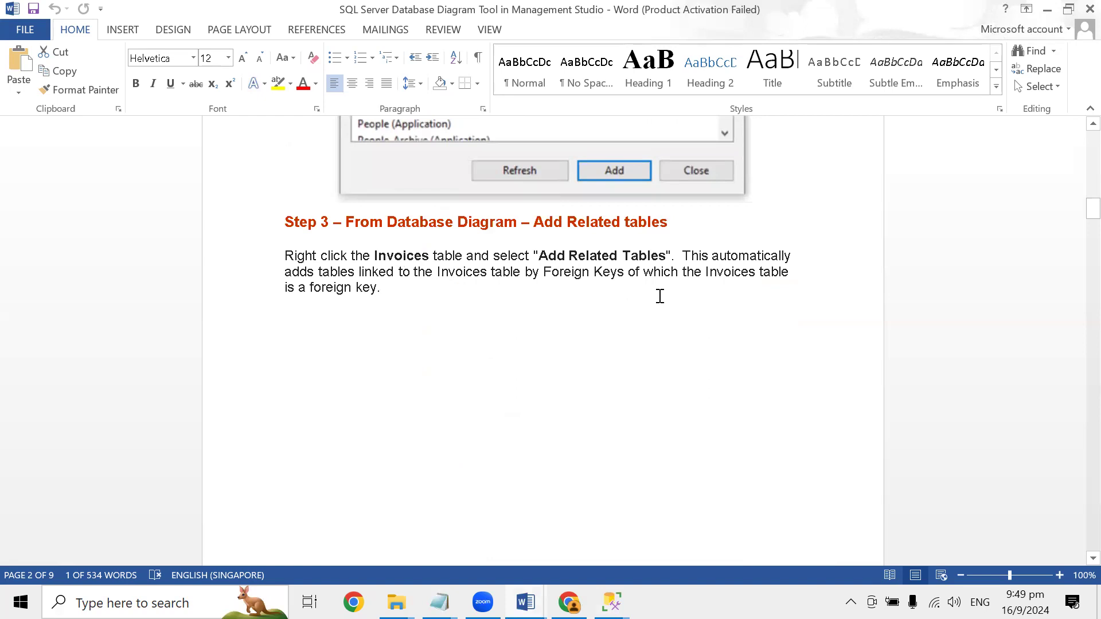
{"action": "scroll", "coordinate": [647, 307], "scroll_direction": "down", "scroll_amount": 12}
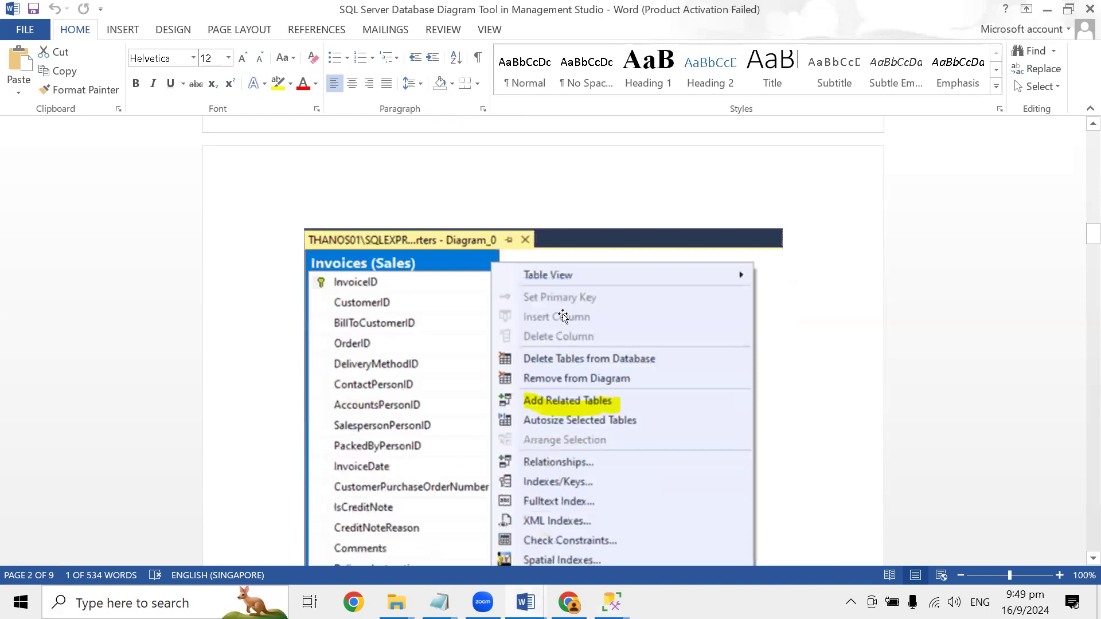
{"action": "scroll", "coordinate": [560, 318], "scroll_direction": "down", "scroll_amount": 3}
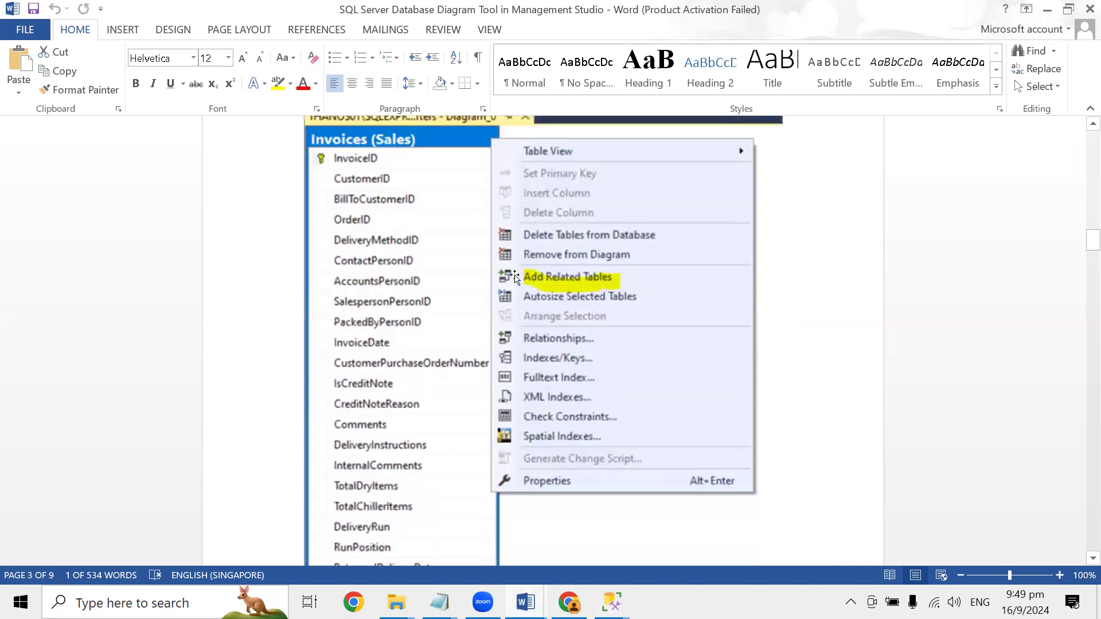
{"action": "scroll", "coordinate": [358, 166], "scroll_direction": "up", "scroll_amount": 2}
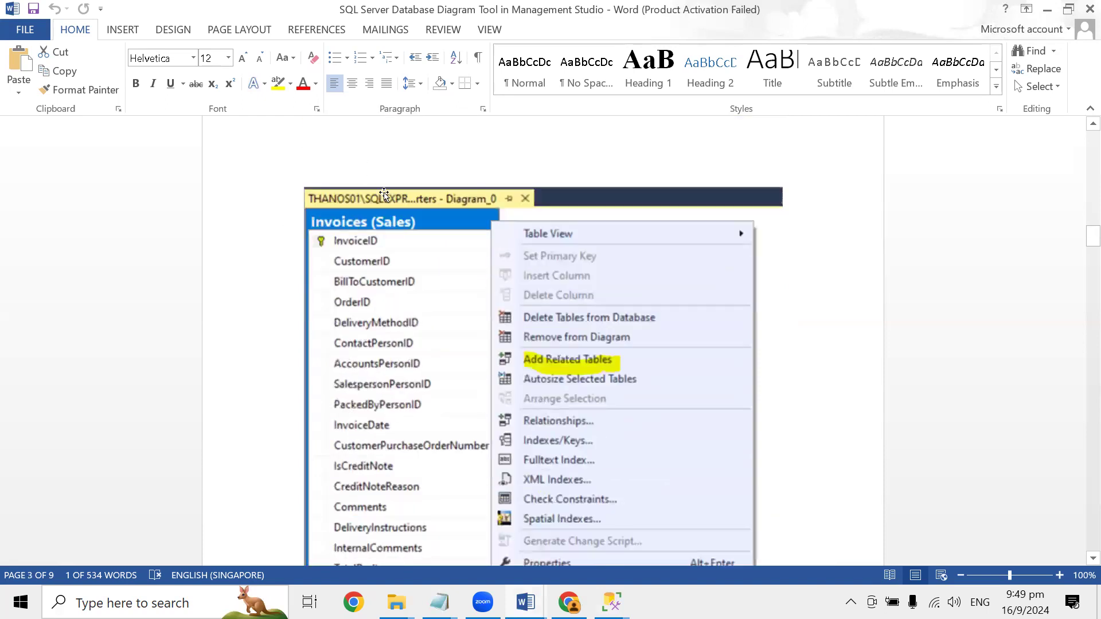
{"action": "scroll", "coordinate": [590, 381], "scroll_direction": "down", "scroll_amount": 5}
{"action": "scroll", "coordinate": [578, 379], "scroll_direction": "down", "scroll_amount": 6}
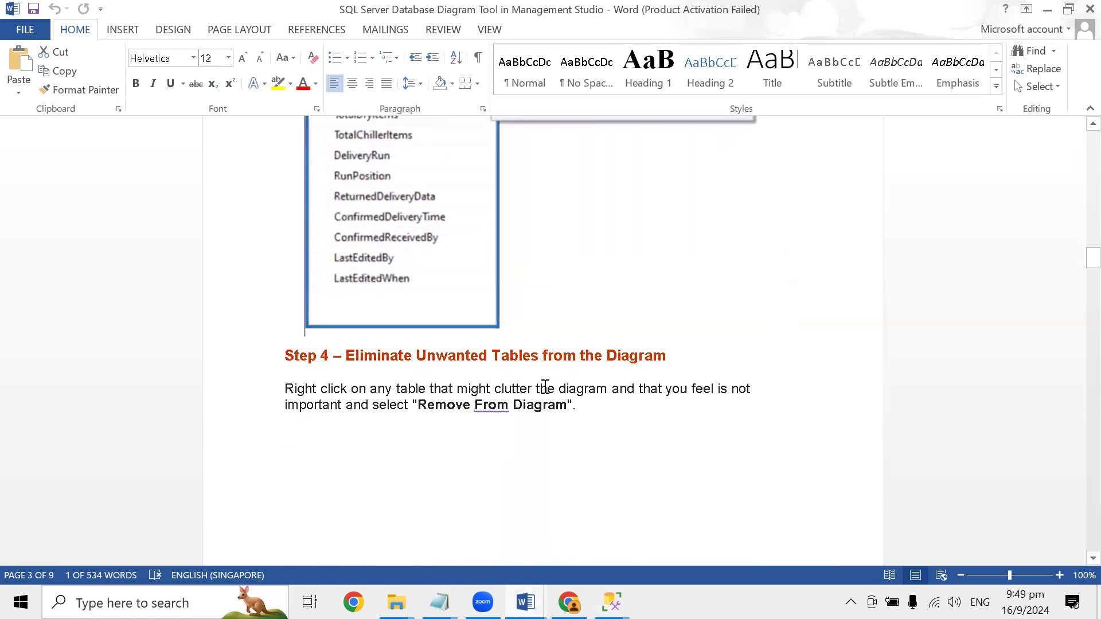
{"action": "scroll", "coordinate": [546, 387], "scroll_direction": "down", "scroll_amount": 2}
{"action": "scroll", "coordinate": [545, 387], "scroll_direction": "down", "scroll_amount": 10}
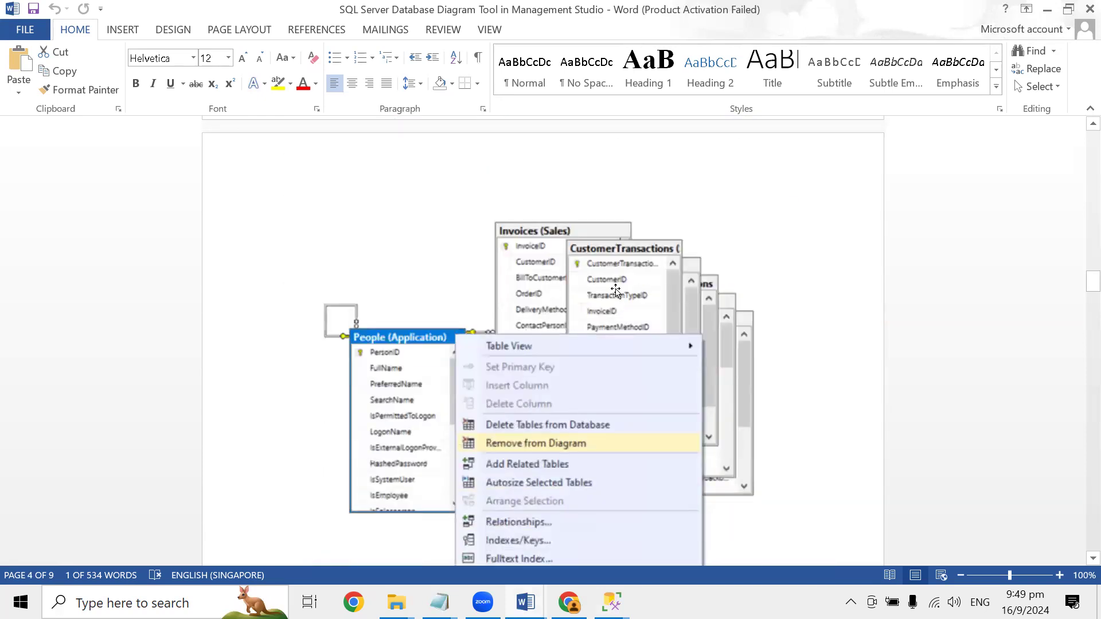
{"action": "scroll", "coordinate": [576, 380], "scroll_direction": "down", "scroll_amount": 3}
{"action": "scroll", "coordinate": [564, 379], "scroll_direction": "down", "scroll_amount": 4}
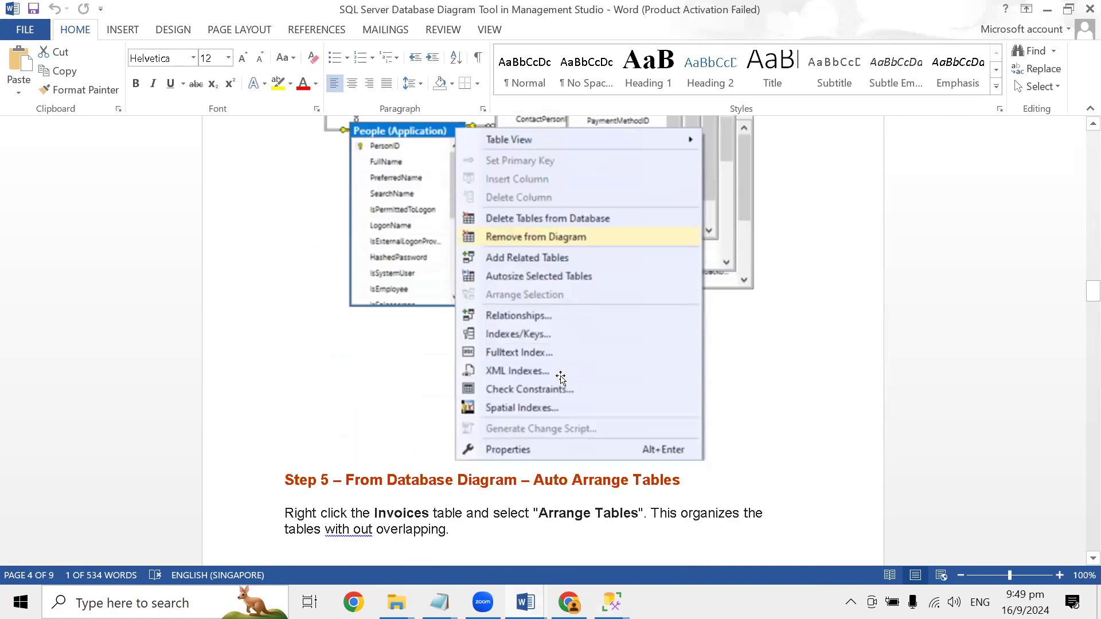
{"action": "scroll", "coordinate": [557, 375], "scroll_direction": "up", "scroll_amount": 4}
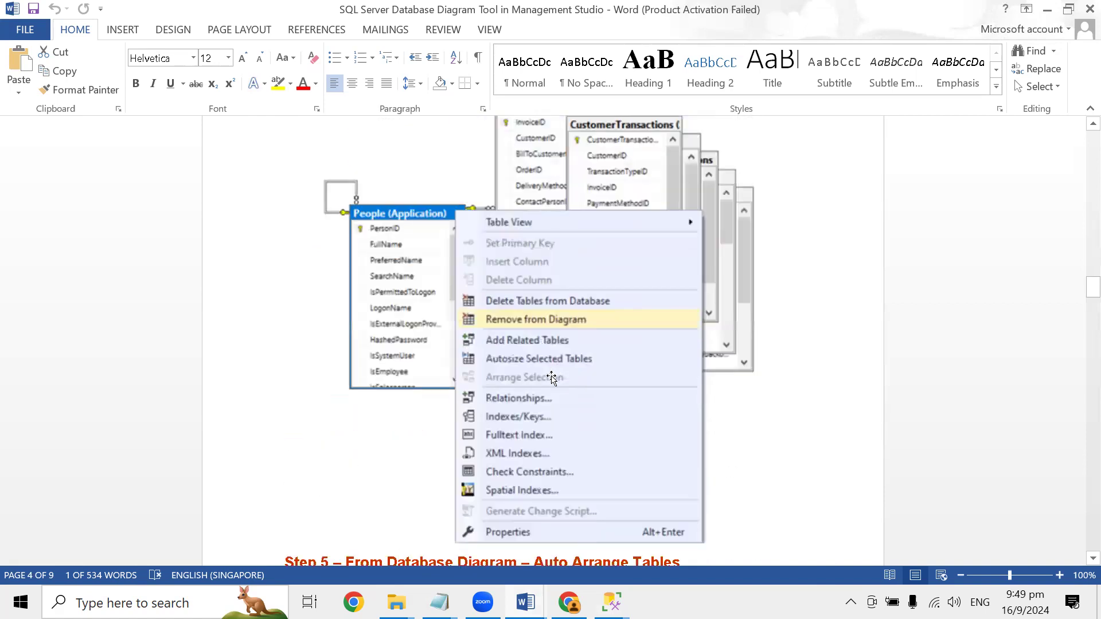
{"action": "scroll", "coordinate": [551, 379], "scroll_direction": "down", "scroll_amount": 5}
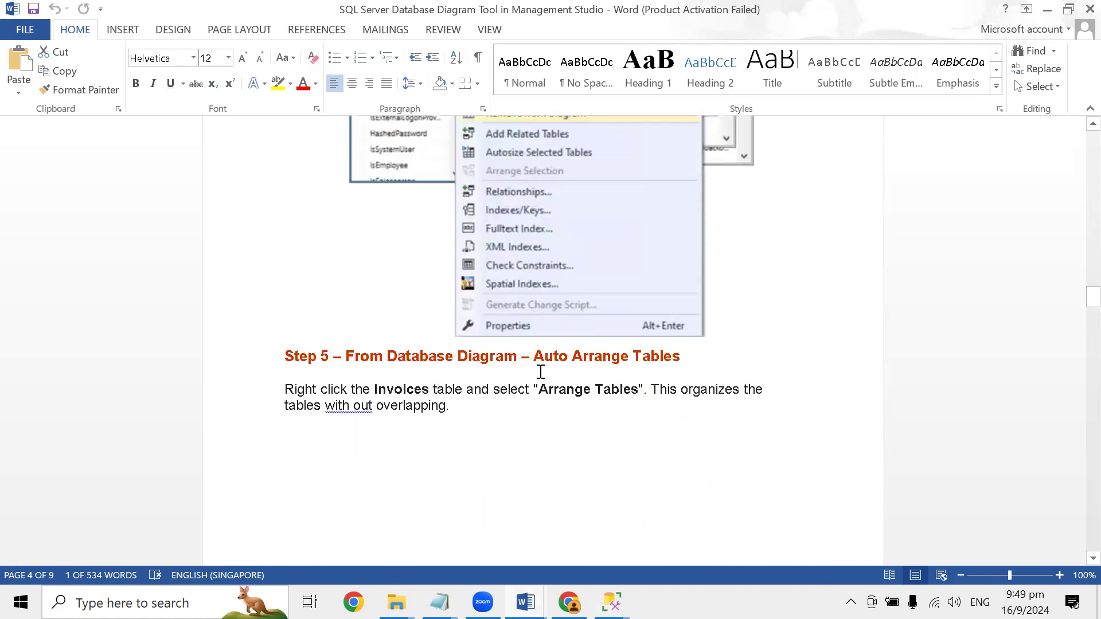
- Read steps 5 to 7 of the guide on arranging tables, adjusting the diagram's zoom and layout, and autosizing all tables
{"action": "scroll", "coordinate": [541, 372], "scroll_direction": "down", "scroll_amount": 1}
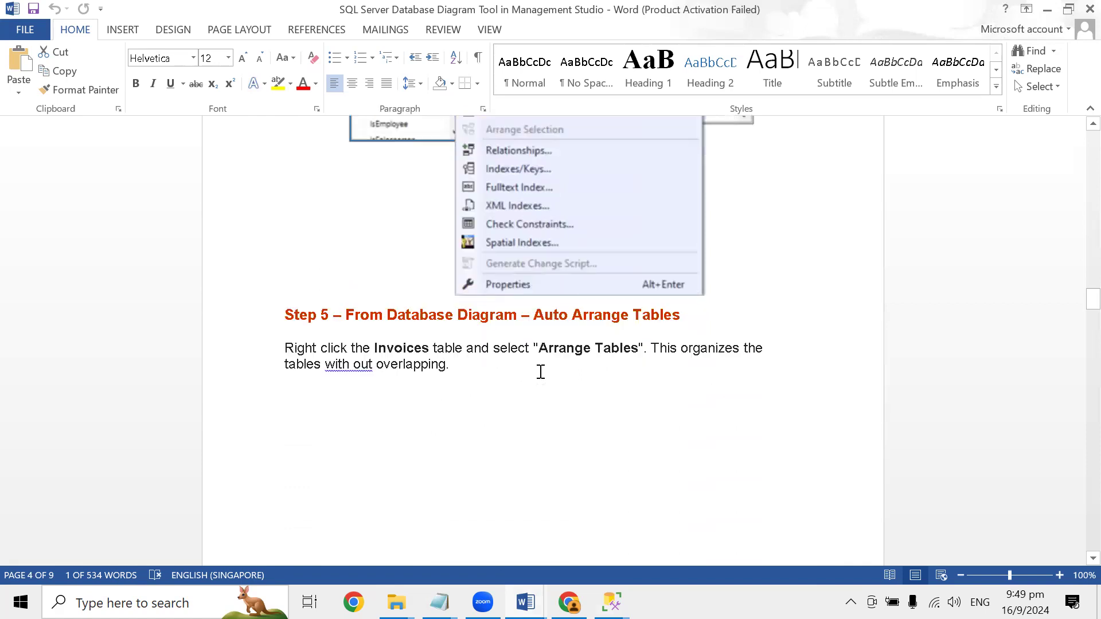
{"action": "scroll", "coordinate": [537, 370], "scroll_direction": "down", "scroll_amount": 17}
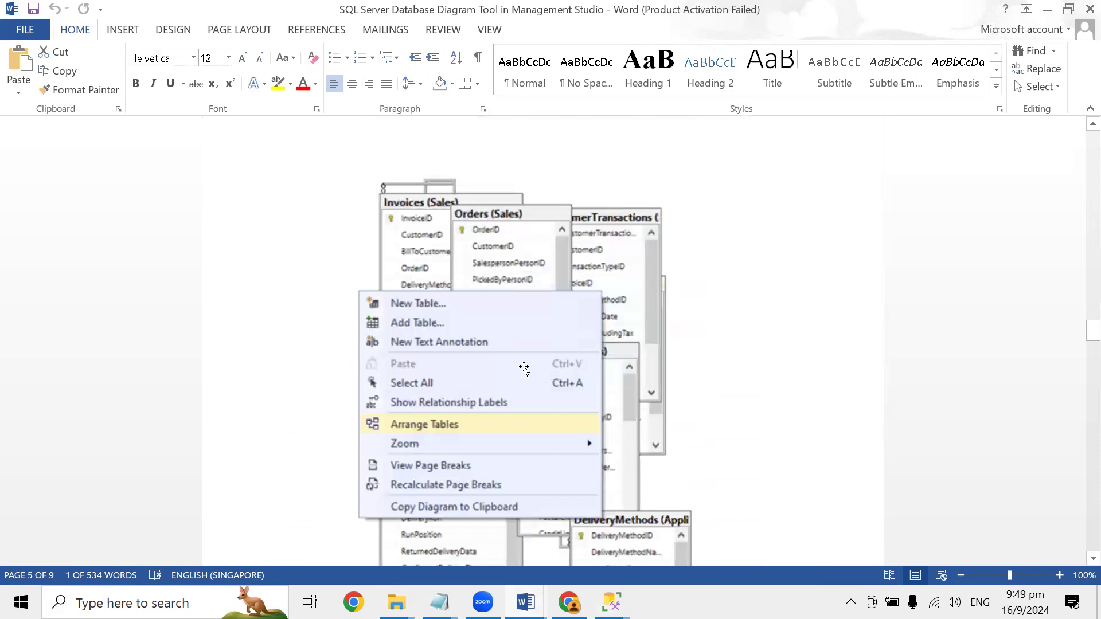
{"action": "scroll", "coordinate": [559, 402], "scroll_direction": "down", "scroll_amount": 7}
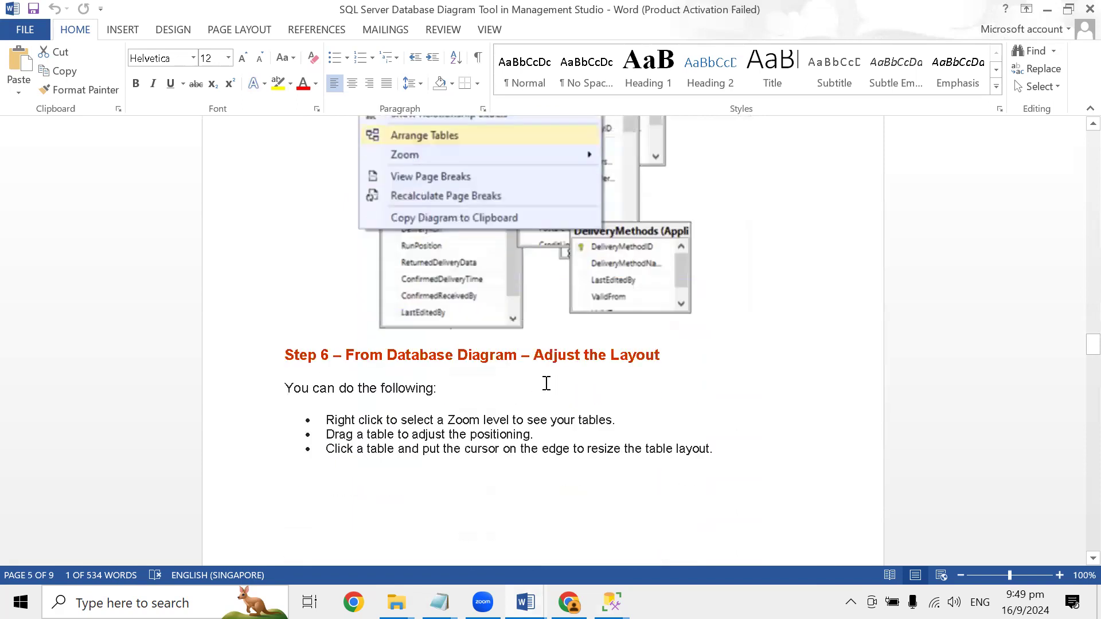
{"action": "scroll", "coordinate": [478, 377], "scroll_direction": "down", "scroll_amount": 2}
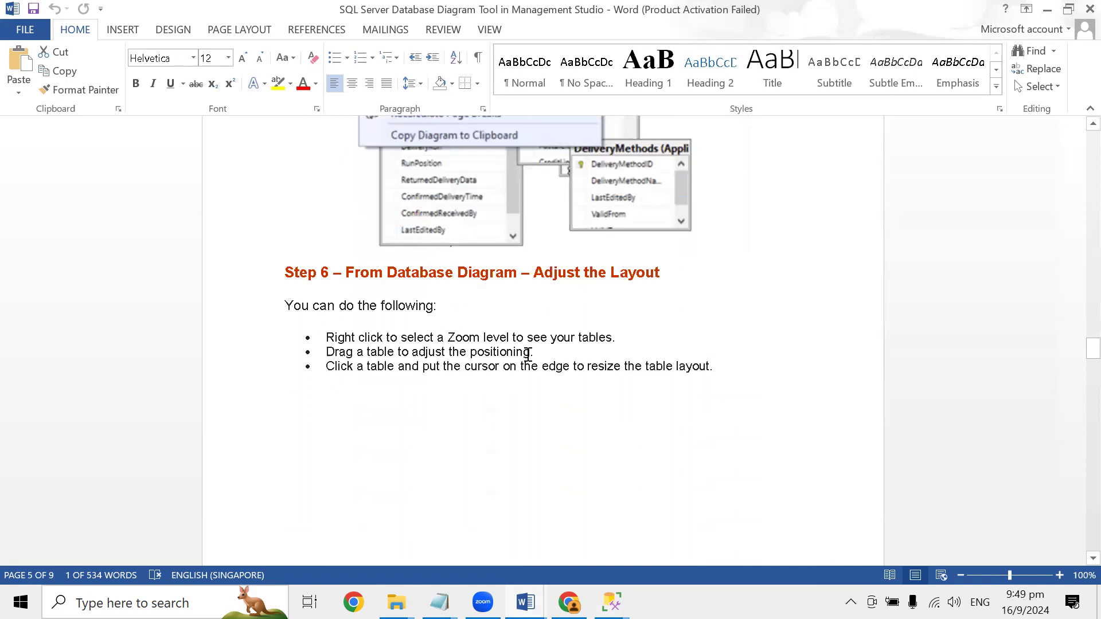
{"action": "scroll", "coordinate": [510, 375], "scroll_direction": "down", "scroll_amount": 15}
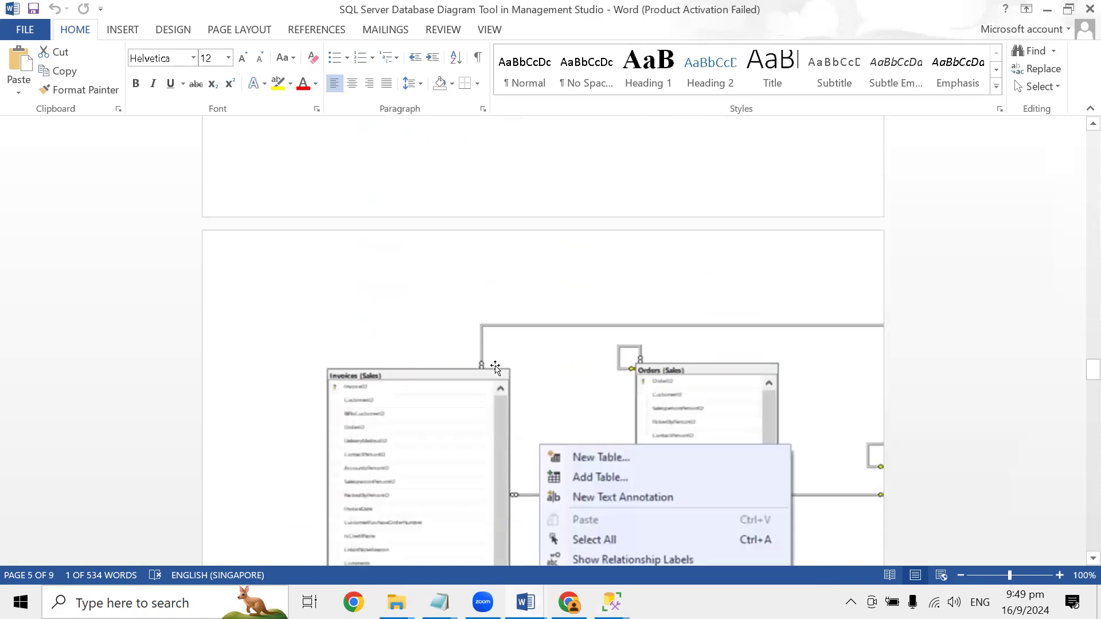
{"action": "scroll", "coordinate": [493, 369], "scroll_direction": "down", "scroll_amount": 8}
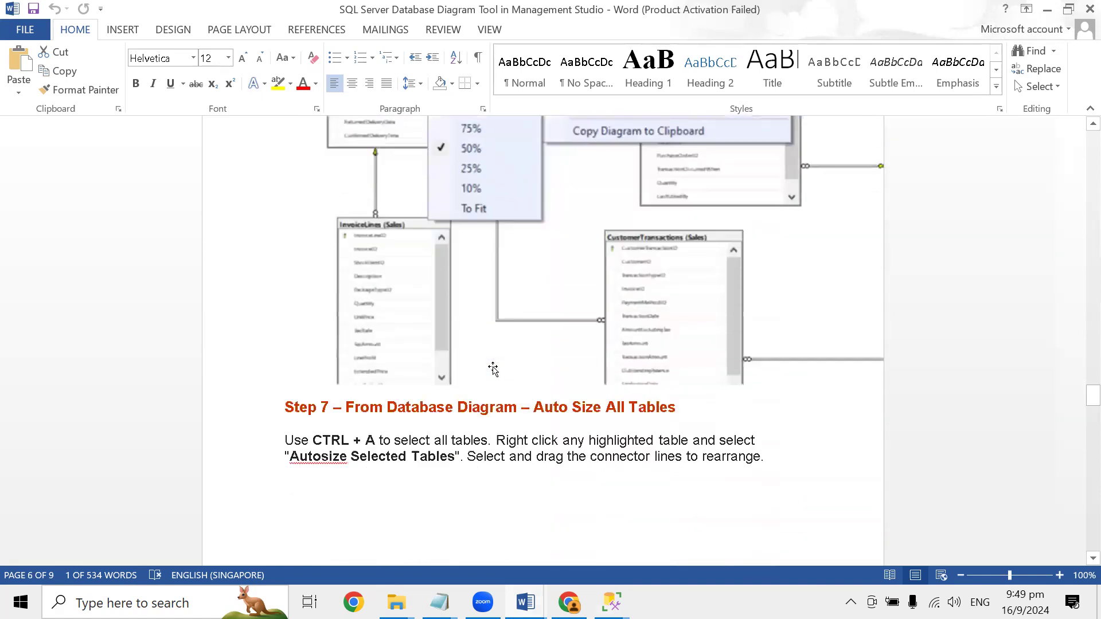
{"action": "scroll", "coordinate": [485, 359], "scroll_direction": "up", "scroll_amount": 2}
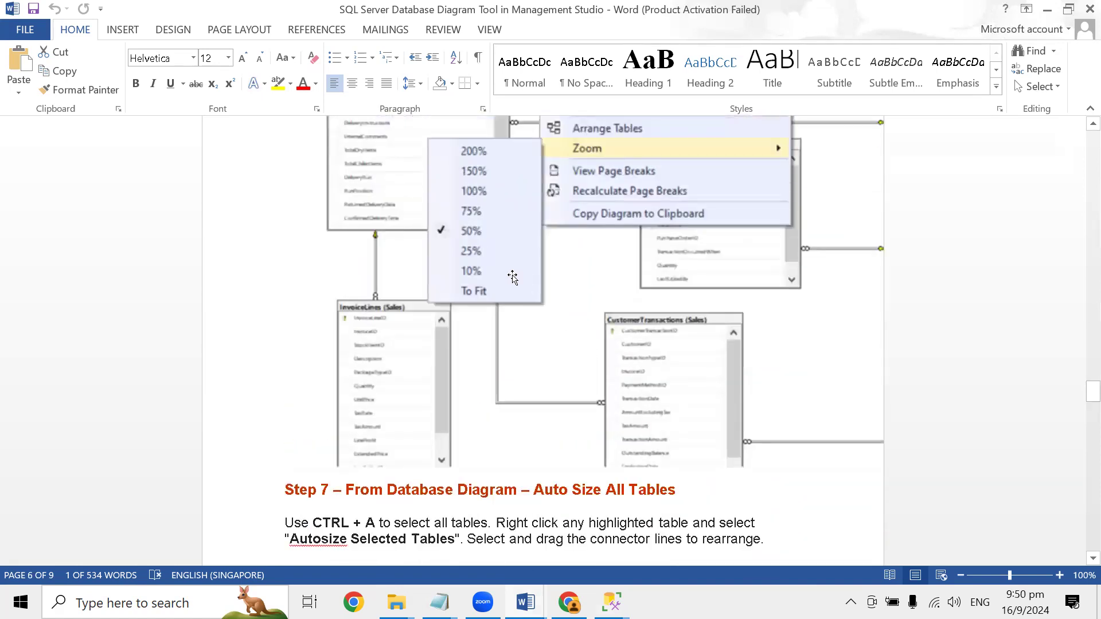
{"action": "scroll", "coordinate": [500, 317], "scroll_direction": "down", "scroll_amount": 3}
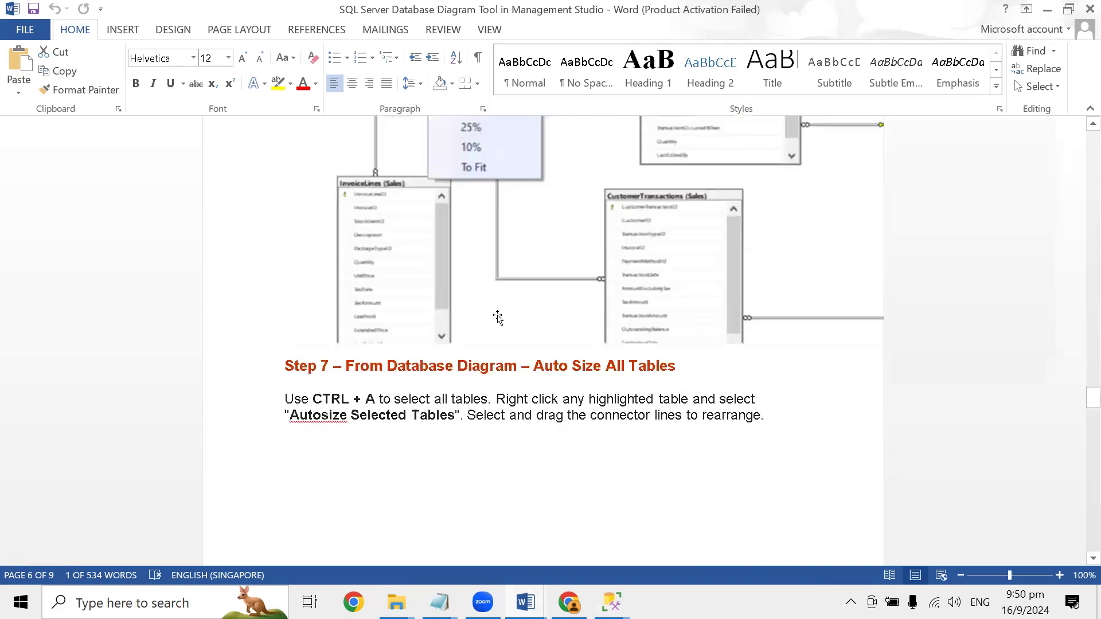
{"action": "scroll", "coordinate": [508, 354], "scroll_direction": "down", "scroll_amount": 2}
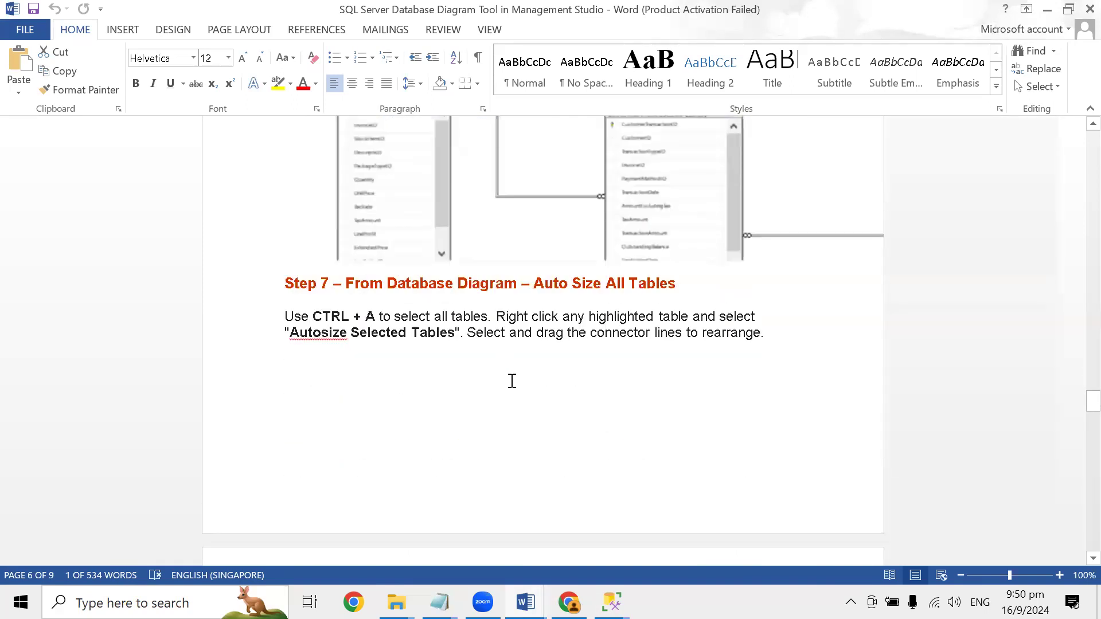
{"action": "scroll", "coordinate": [512, 381], "scroll_direction": "down", "scroll_amount": 9}
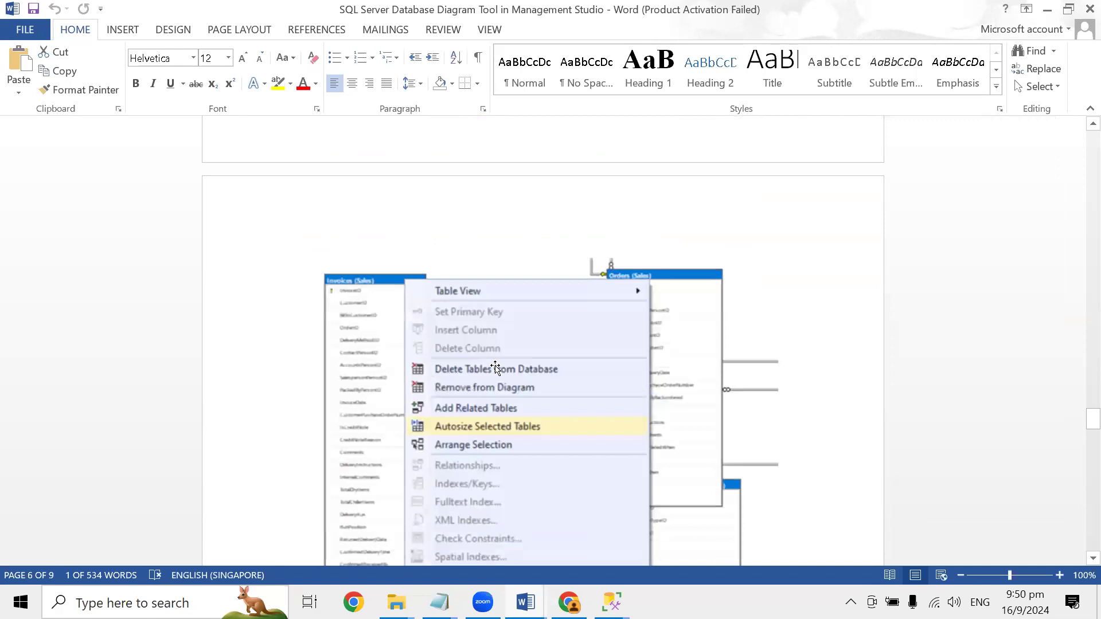
- Read steps 8 to 10 and the Wrap Up on copying the diagram to the clipboard, pasting it into Word, and enlarging it
{"action": "scroll", "coordinate": [496, 369], "scroll_direction": "down", "scroll_amount": 5}
{"action": "scroll", "coordinate": [496, 366], "scroll_direction": "down", "scroll_amount": 3}
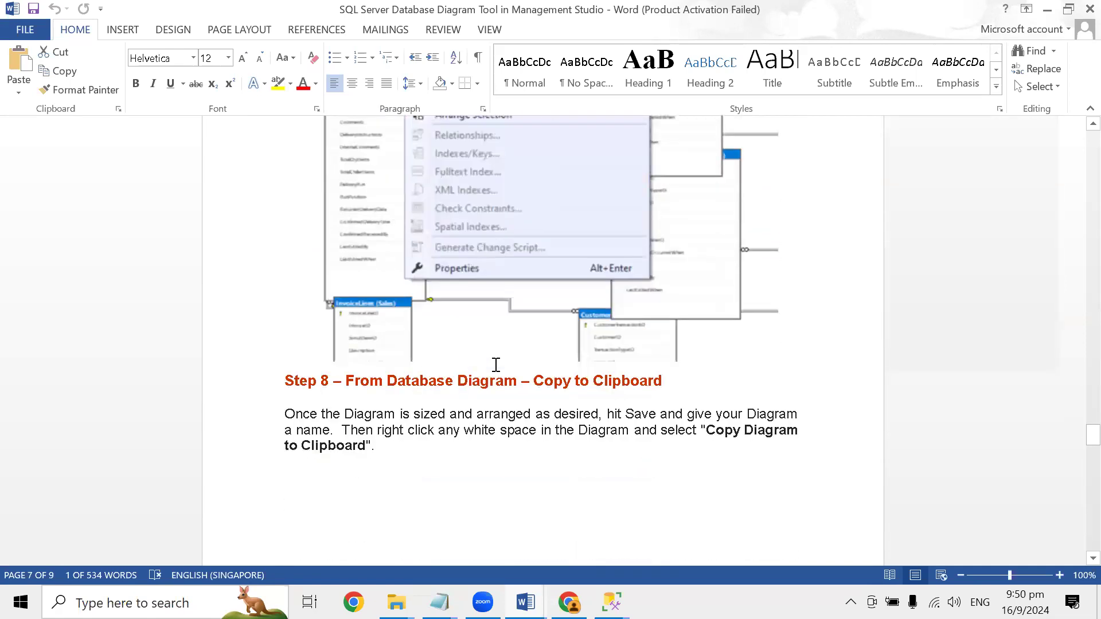
{"action": "scroll", "coordinate": [495, 365], "scroll_direction": "down", "scroll_amount": 7}
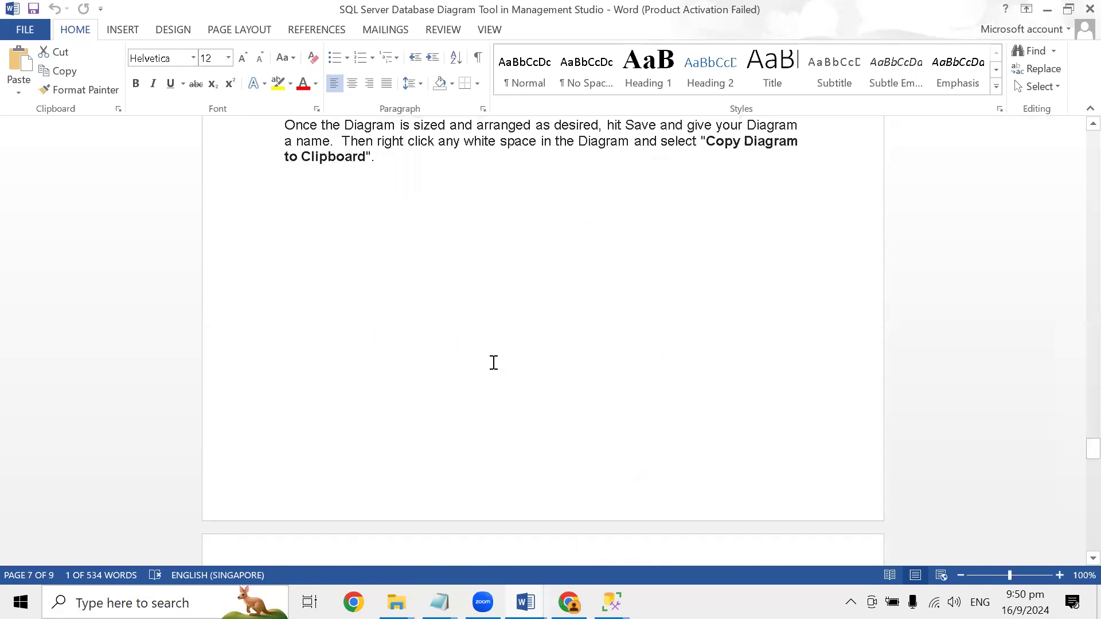
{"action": "scroll", "coordinate": [491, 362], "scroll_direction": "down", "scroll_amount": 6}
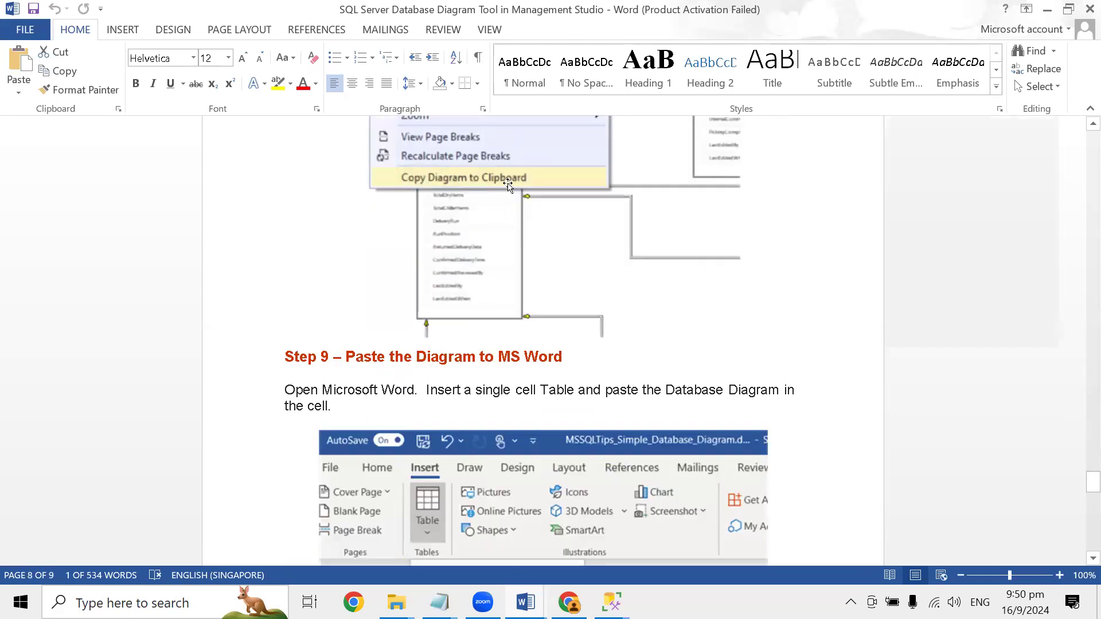
{"action": "scroll", "coordinate": [553, 313], "scroll_direction": "down", "scroll_amount": 2}
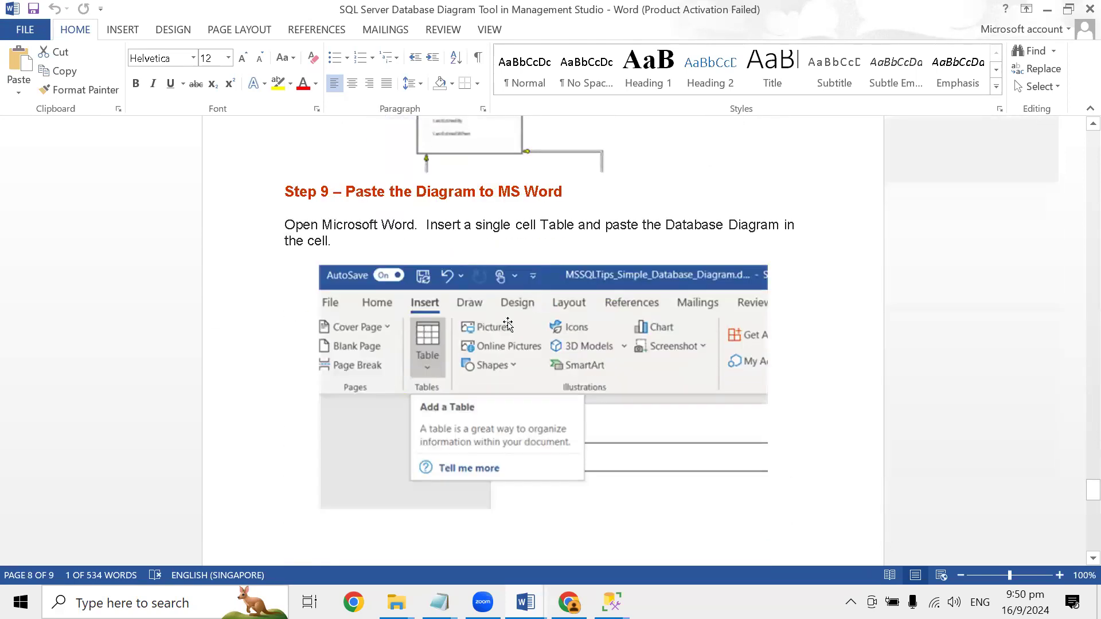
{"action": "scroll", "coordinate": [533, 401], "scroll_direction": "down", "scroll_amount": 6}
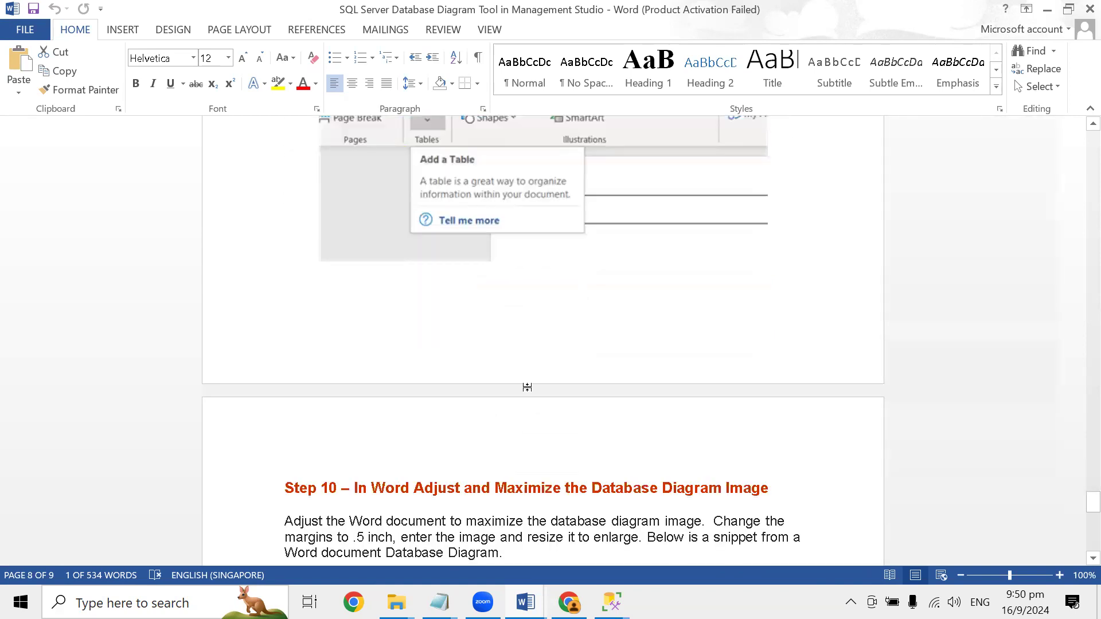
{"action": "scroll", "coordinate": [526, 384], "scroll_direction": "down", "scroll_amount": 2}
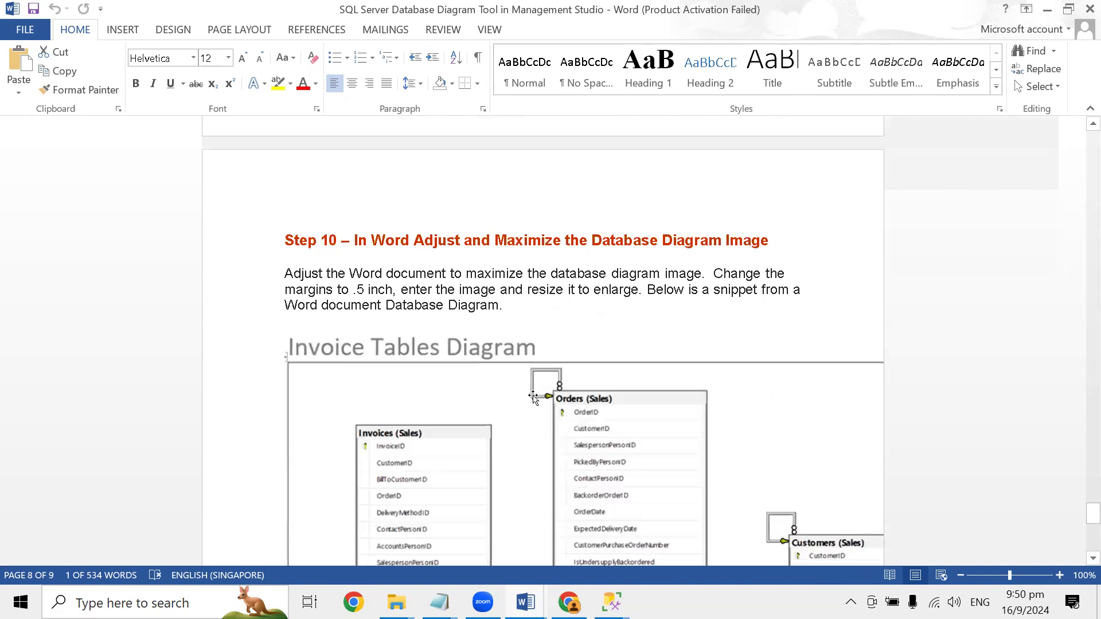
{"action": "scroll", "coordinate": [536, 395], "scroll_direction": "down", "scroll_amount": 1}
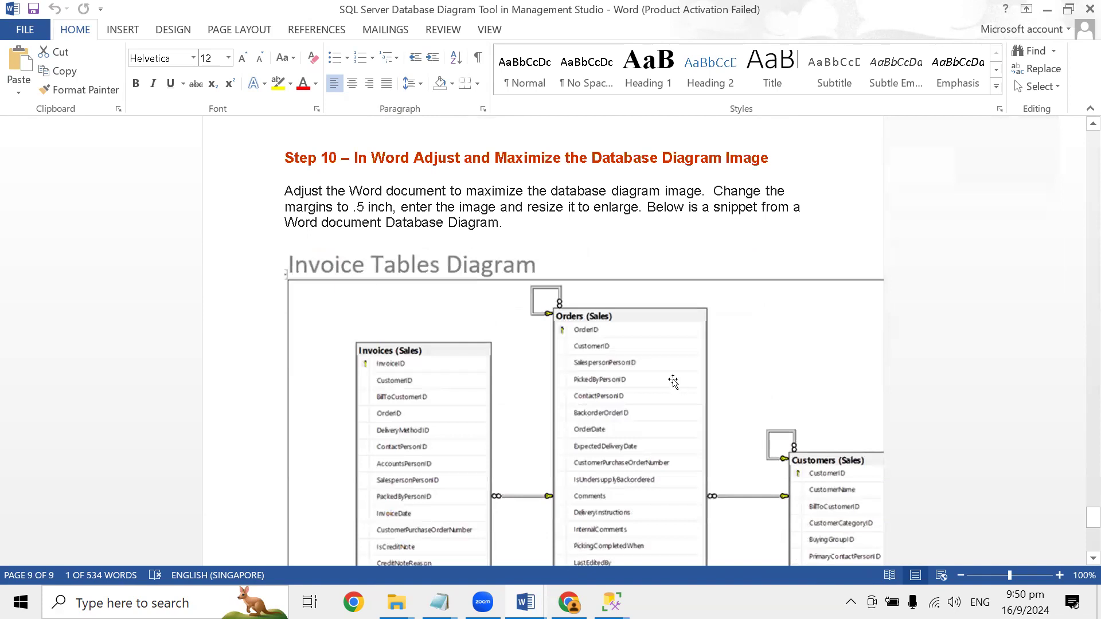
{"action": "scroll", "coordinate": [634, 365], "scroll_direction": "down", "scroll_amount": 3}
{"action": "scroll", "coordinate": [634, 365], "scroll_direction": "down", "scroll_amount": 2}
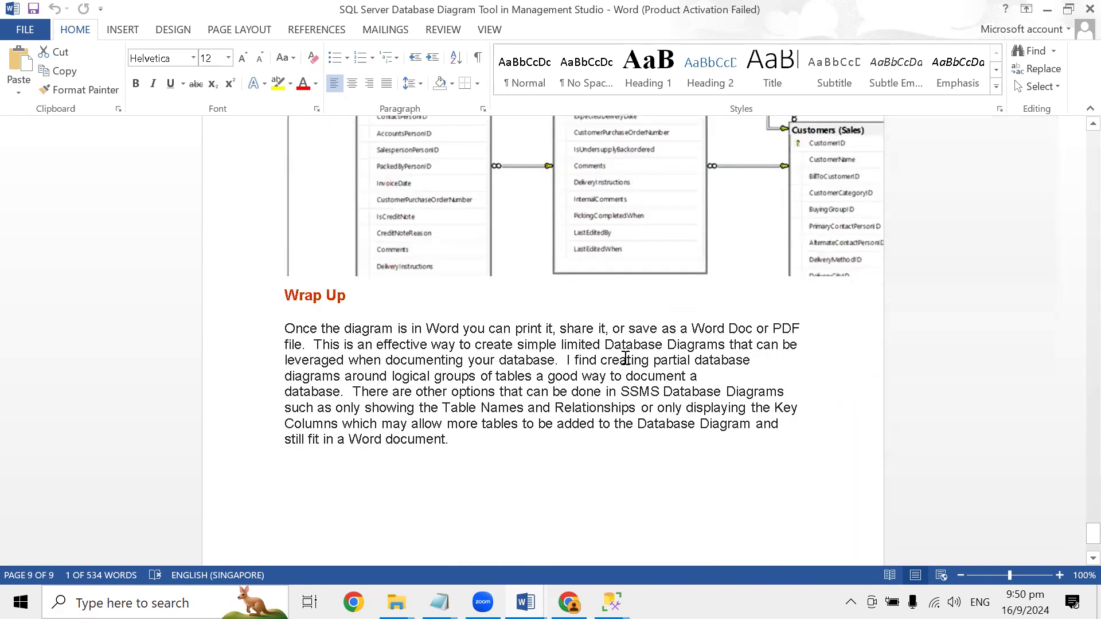
{"action": "scroll", "coordinate": [625, 358], "scroll_direction": "up", "scroll_amount": 1}
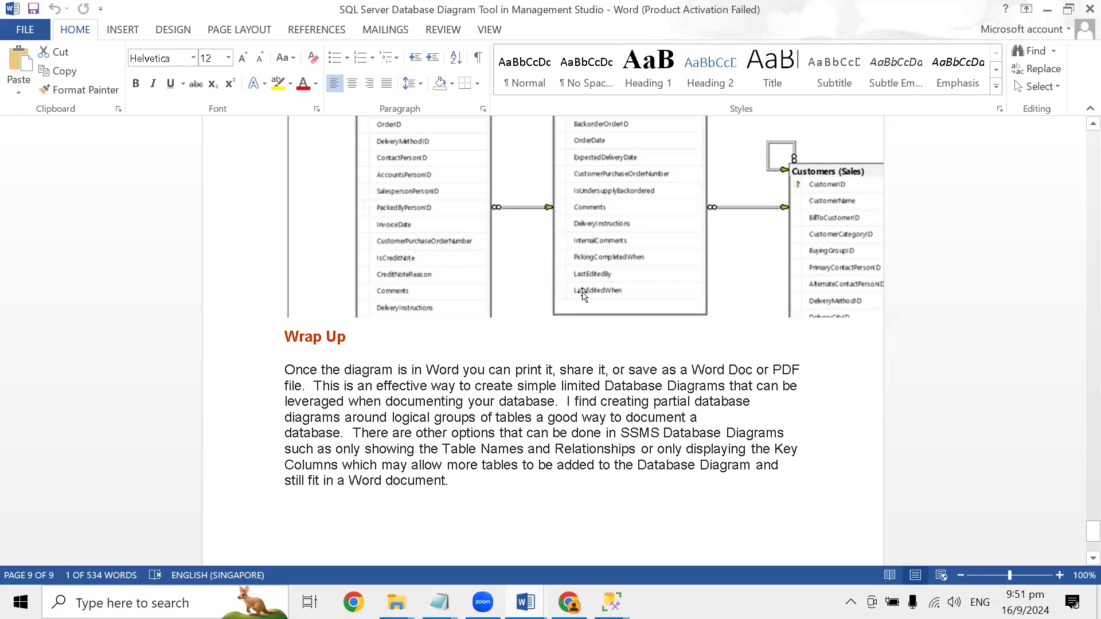
- Review the guide from the Wrap Up section back through the earlier steps to its Problem and Solution introduction
{"action": "scroll", "coordinate": [582, 295], "scroll_direction": "down", "scroll_amount": 5}
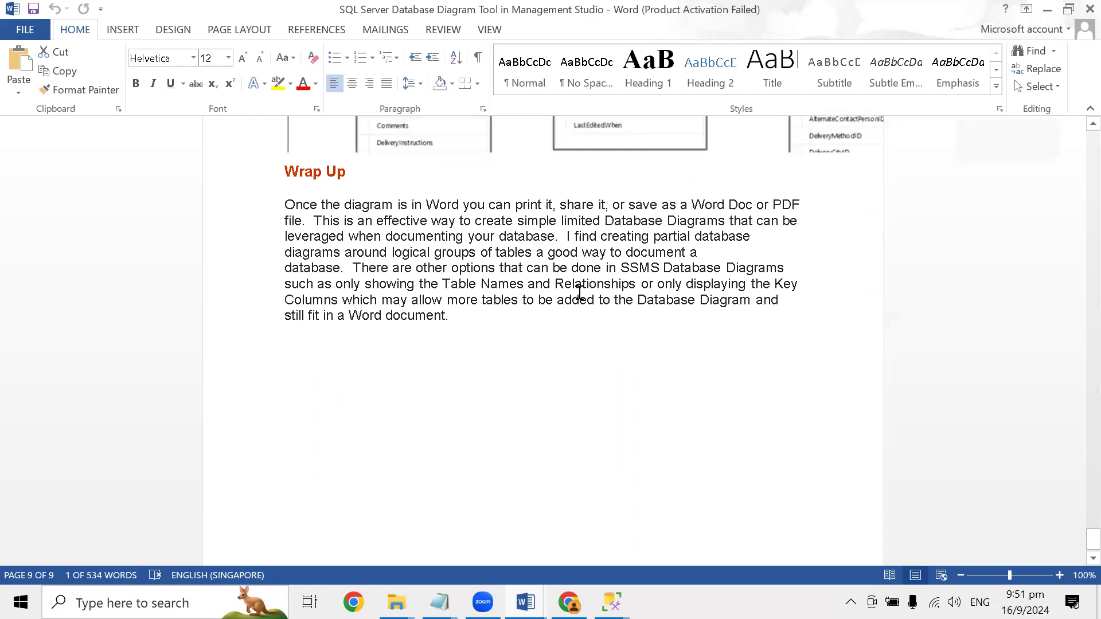
{"action": "scroll", "coordinate": [579, 293], "scroll_direction": "up", "scroll_amount": 20}
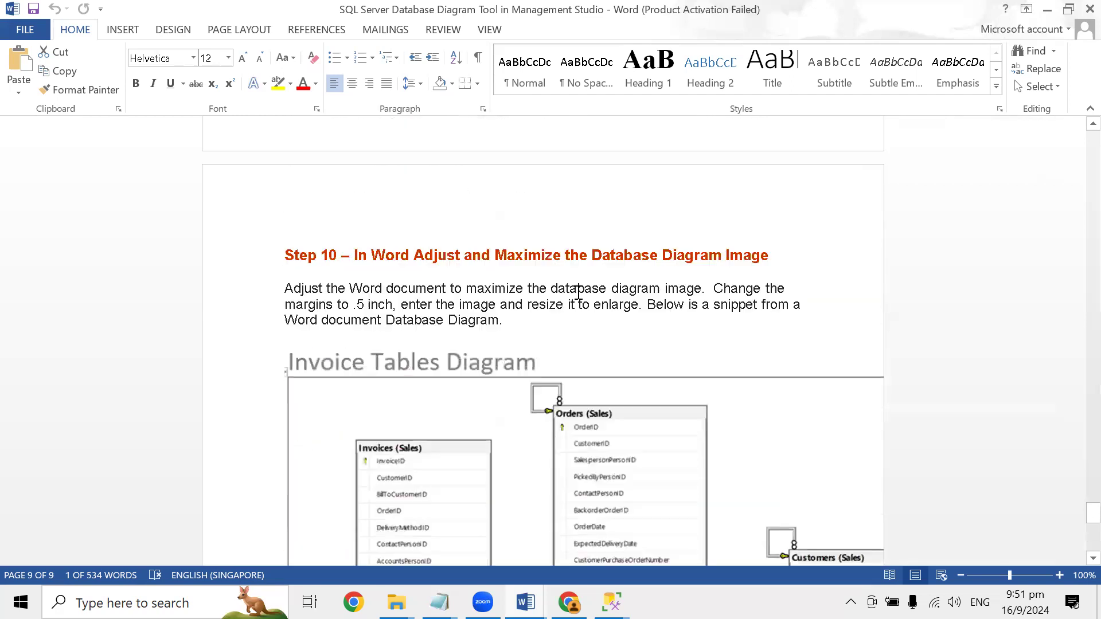
{"action": "scroll", "coordinate": [577, 292], "scroll_direction": "up", "scroll_amount": 20}
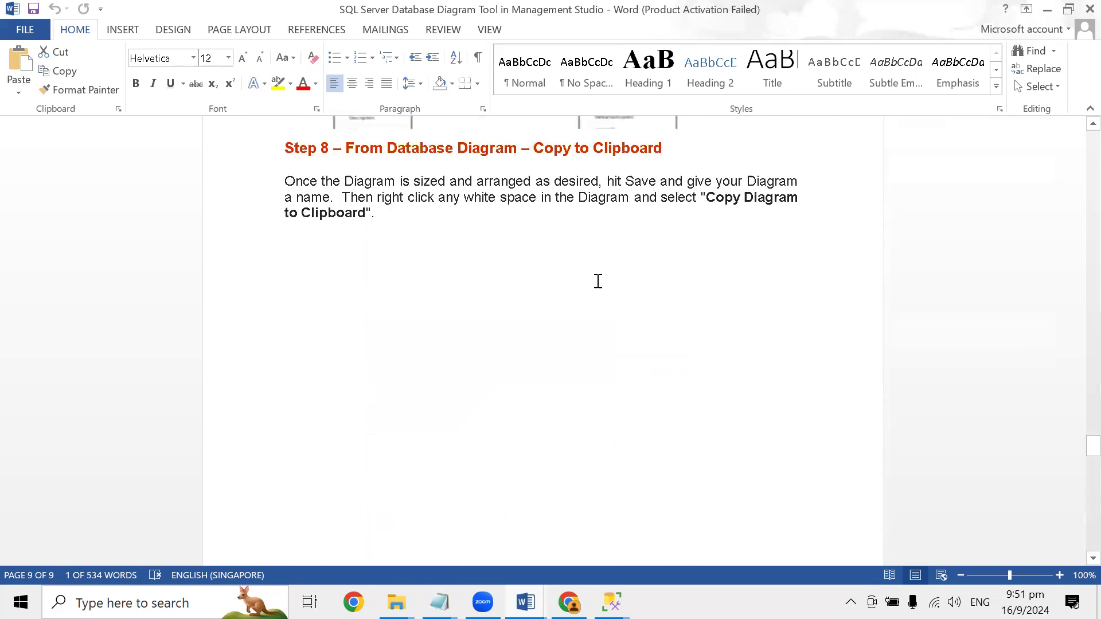
{"action": "scroll", "coordinate": [604, 280], "scroll_direction": "up", "scroll_amount": 20}
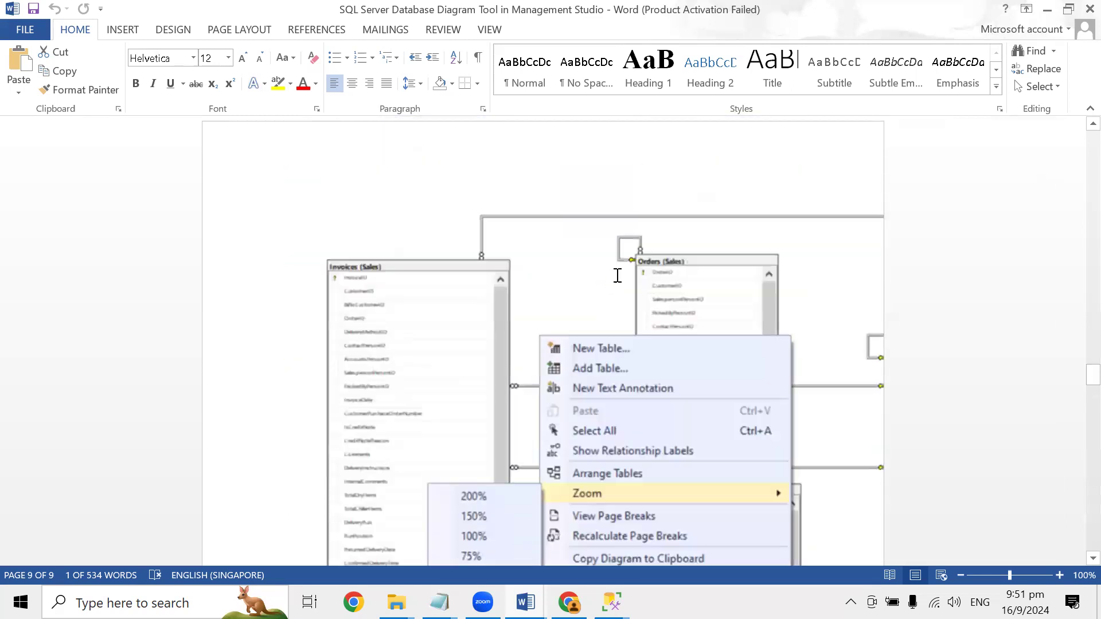
{"action": "scroll", "coordinate": [618, 277], "scroll_direction": "up", "scroll_amount": 20}
{"action": "scroll", "coordinate": [616, 280], "scroll_direction": "down", "scroll_amount": 5}
{"action": "scroll", "coordinate": [616, 280], "scroll_direction": "up", "scroll_amount": 20}
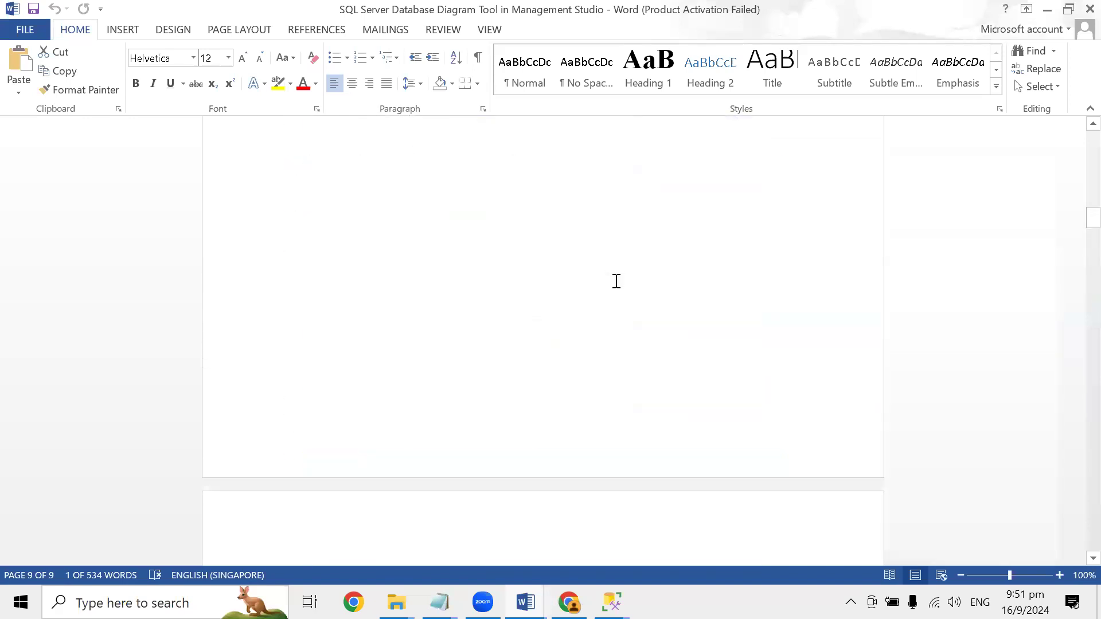
{"action": "scroll", "coordinate": [613, 278], "scroll_direction": "up", "scroll_amount": 20}
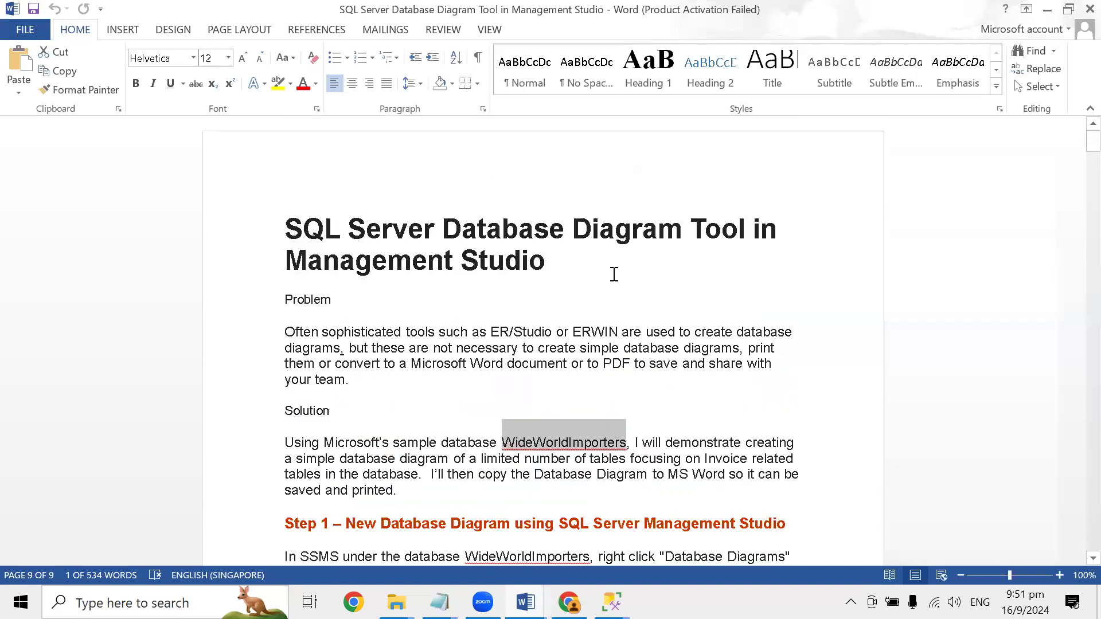
- Switch to SQL Server Management Studio and cancel the Restore Database dialog for WideWorldImporters
{"action": "mouse_move", "coordinate": [612, 602]}
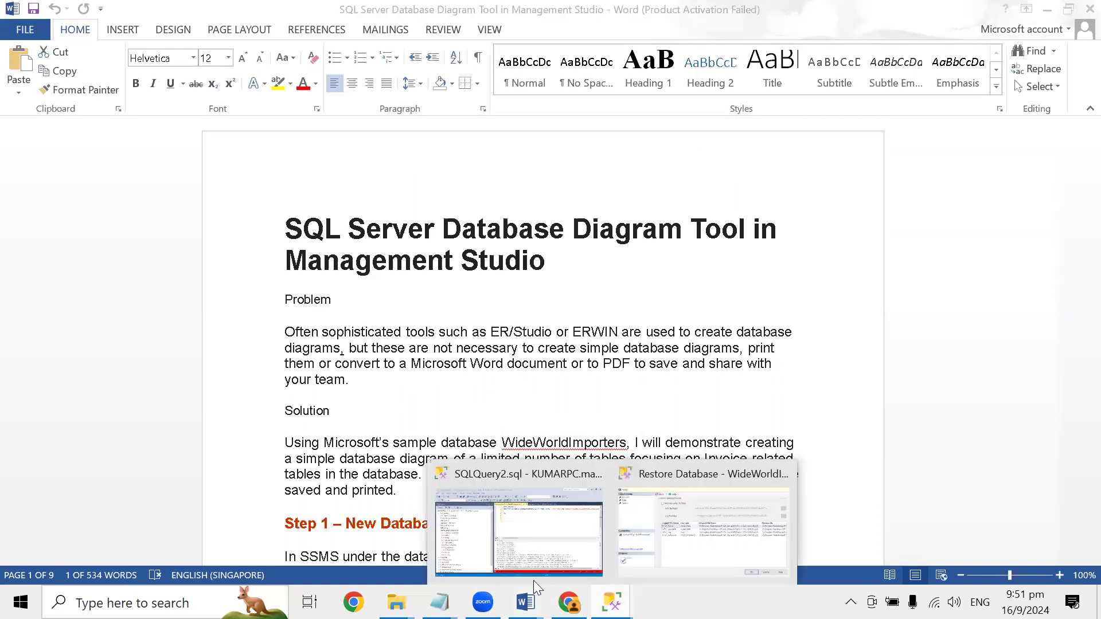
{"action": "left_click", "coordinate": [687, 475]}
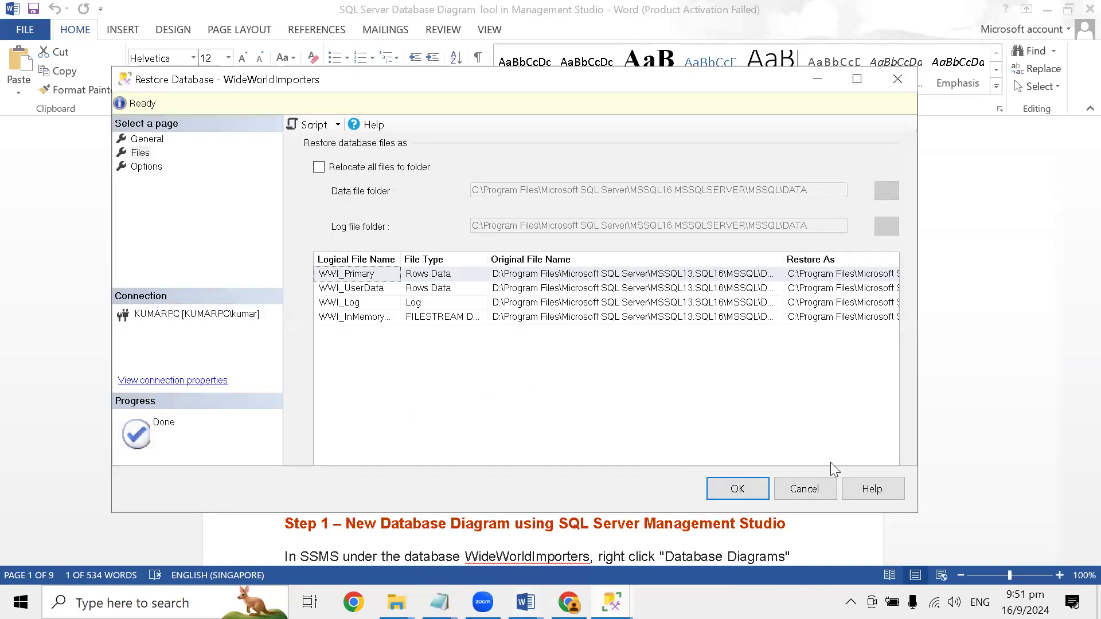
{"action": "left_click", "coordinate": [817, 490]}
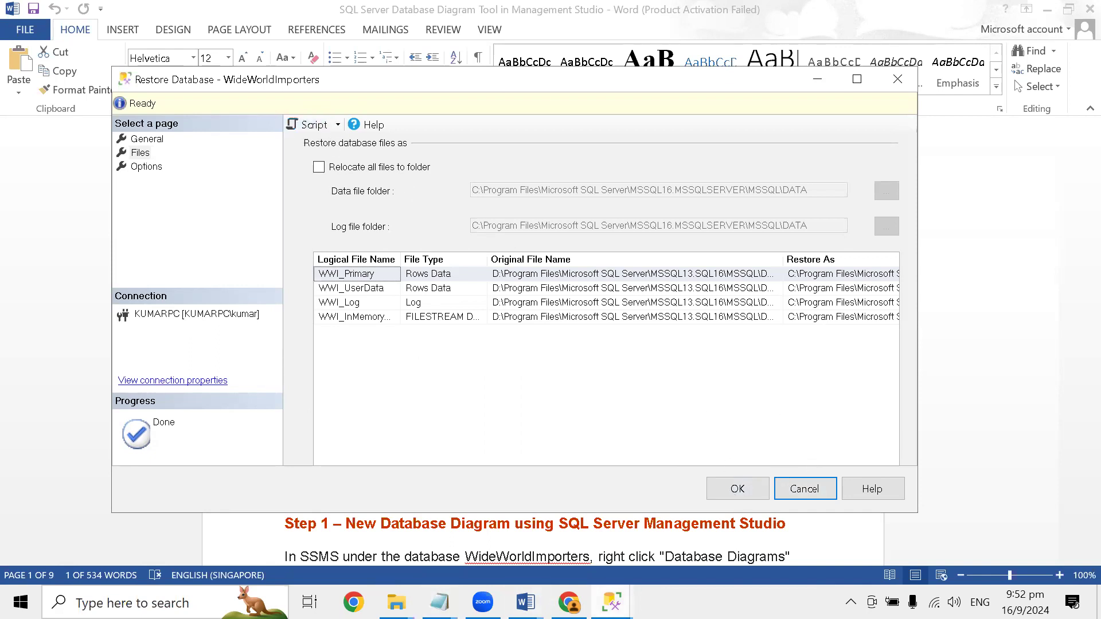
{"action": "mouse_move", "coordinate": [612, 603]}
{"action": "left_click", "coordinate": [574, 499]}
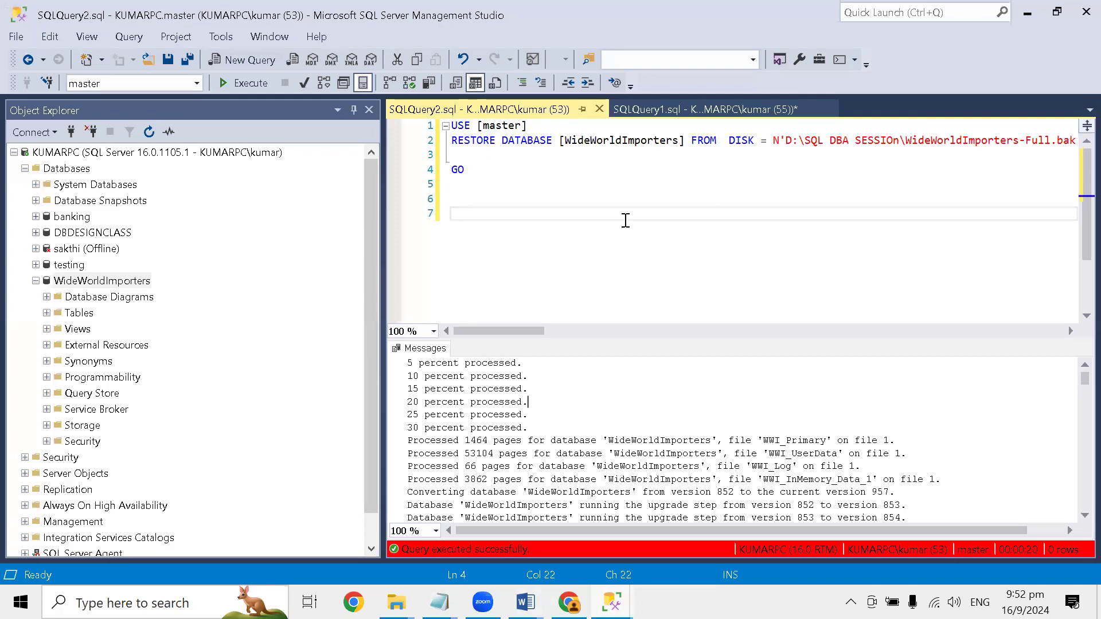
{"action": "left_click_drag", "start_coordinate": [496, 331], "coordinate": [473, 344]}
{"action": "mouse_move", "coordinate": [611, 602]}
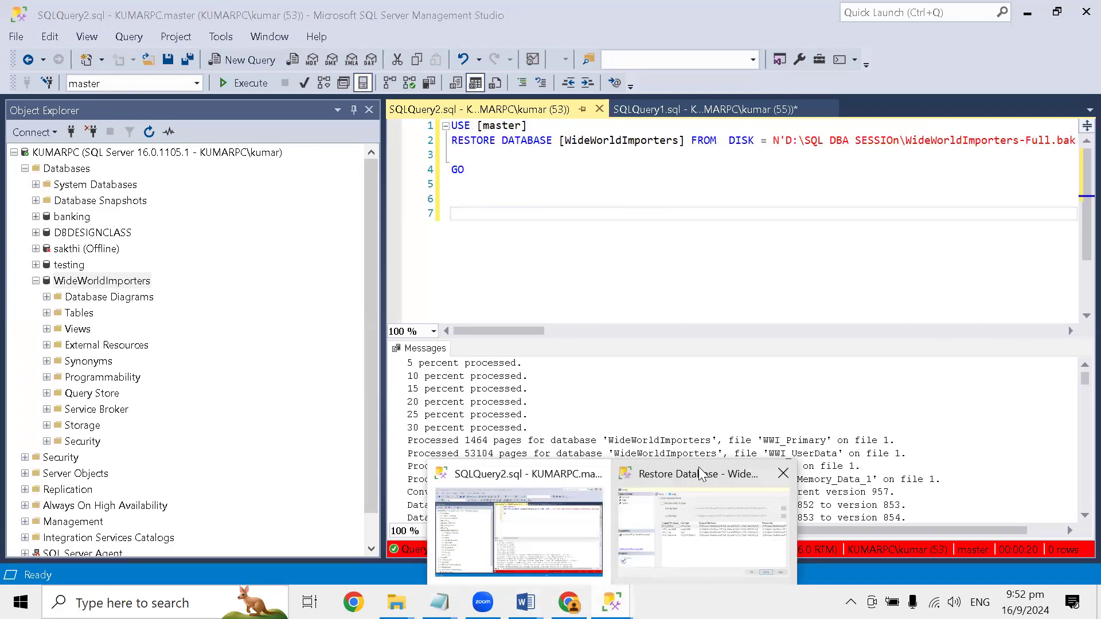
{"action": "left_click", "coordinate": [722, 465]}
{"action": "left_click", "coordinate": [806, 492]}
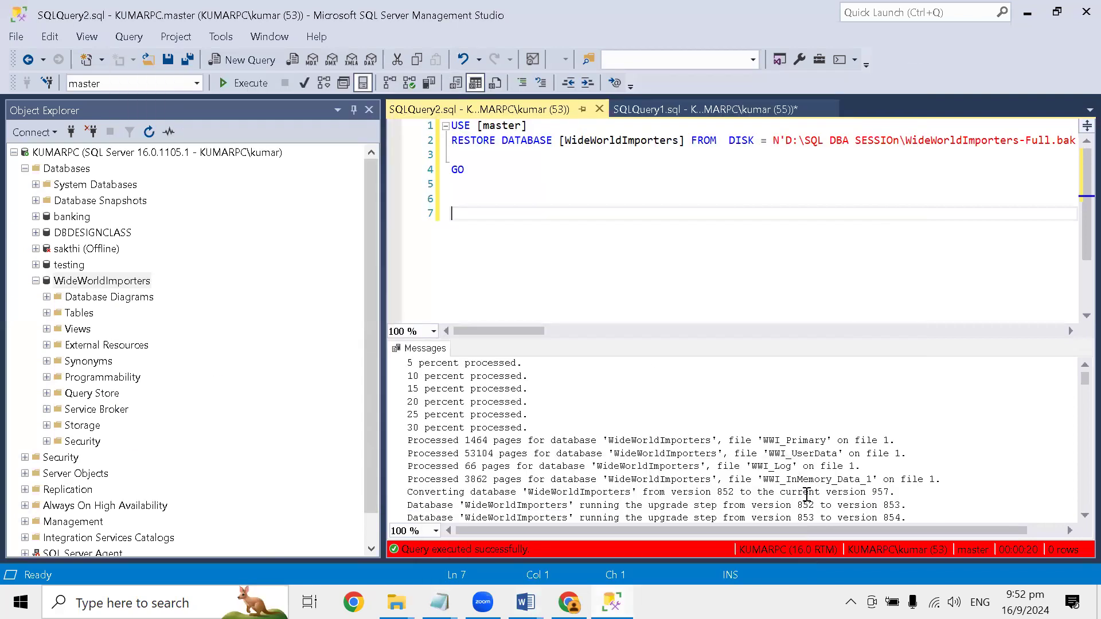
- Refresh the server's object tree and expand the WideWorldImporters database
{"action": "left_click", "coordinate": [95, 283]}
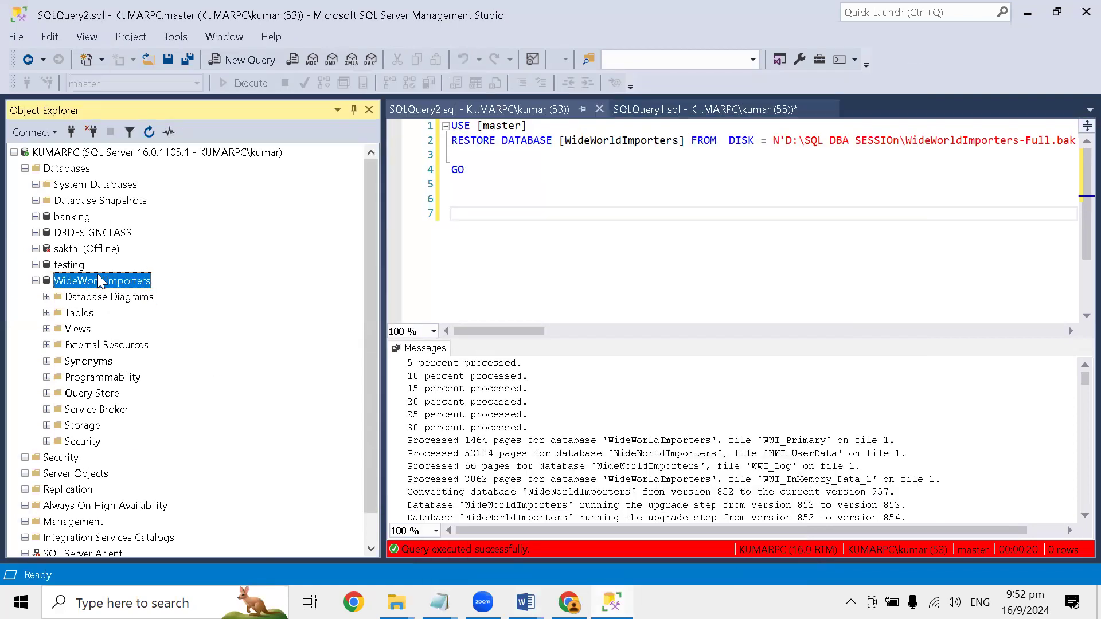
{"action": "left_click", "coordinate": [148, 131]}
{"action": "left_click", "coordinate": [35, 281]}
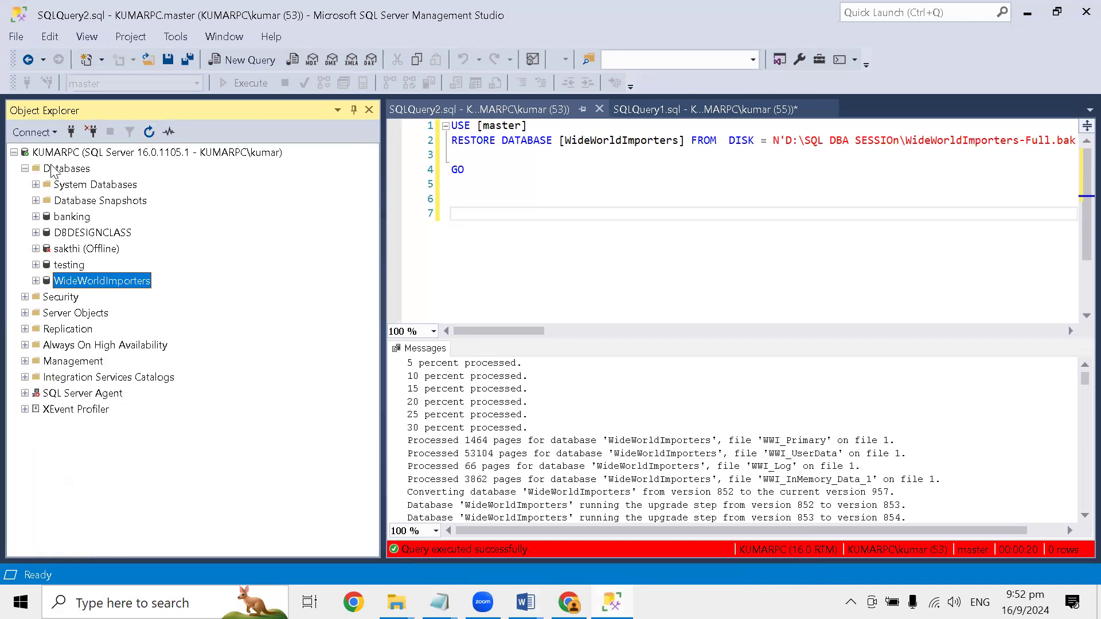
{"action": "left_click", "coordinate": [14, 152]}
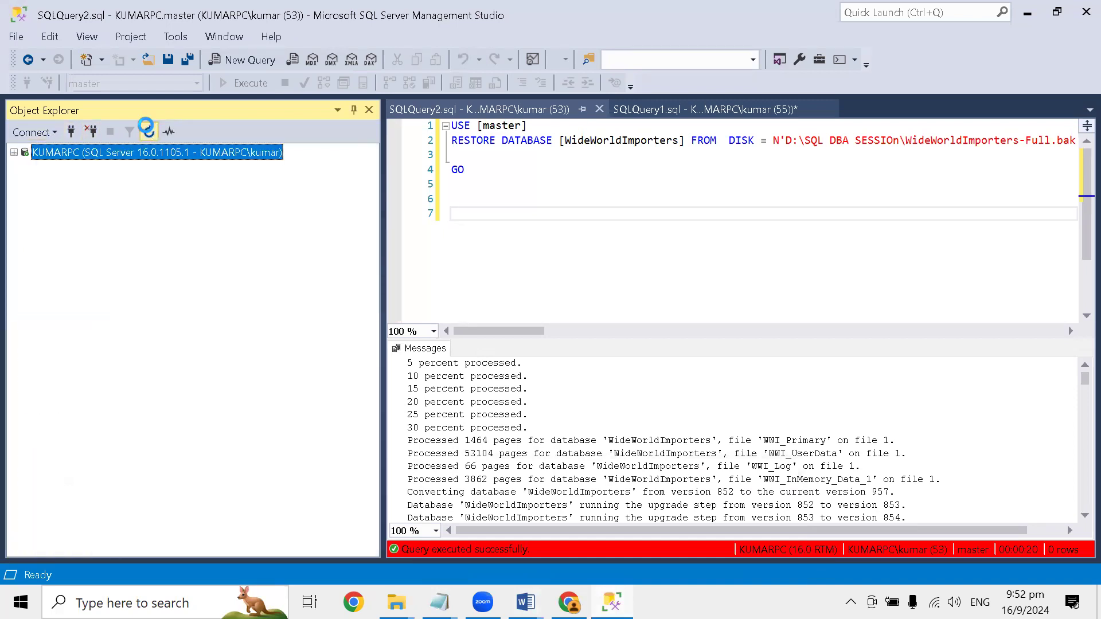
{"action": "left_click", "coordinate": [15, 152]}
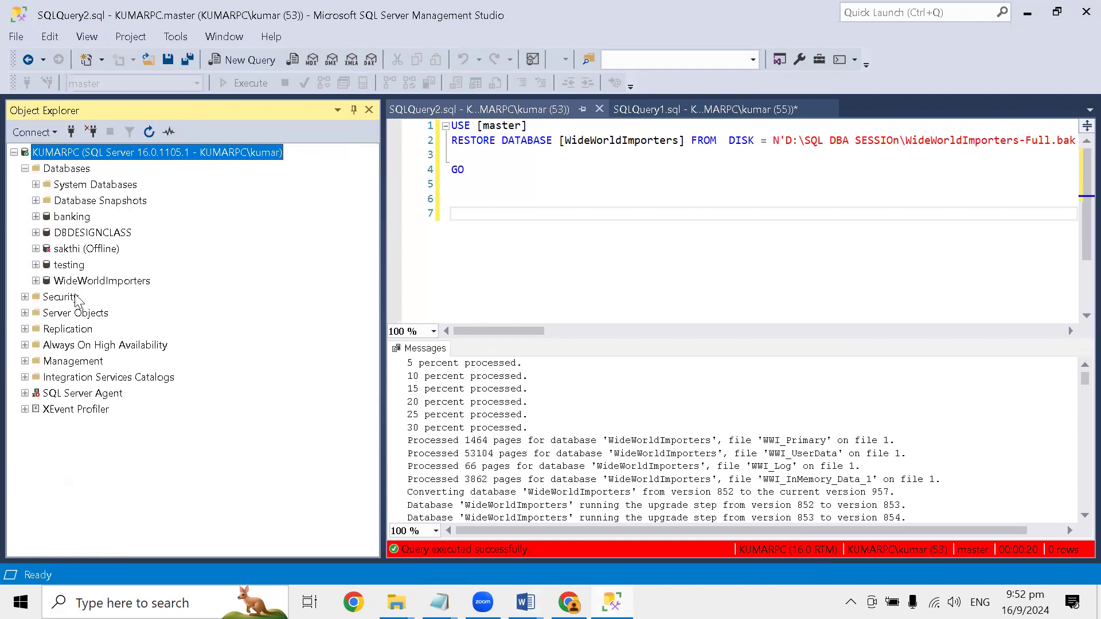
{"action": "left_click", "coordinate": [79, 283]}
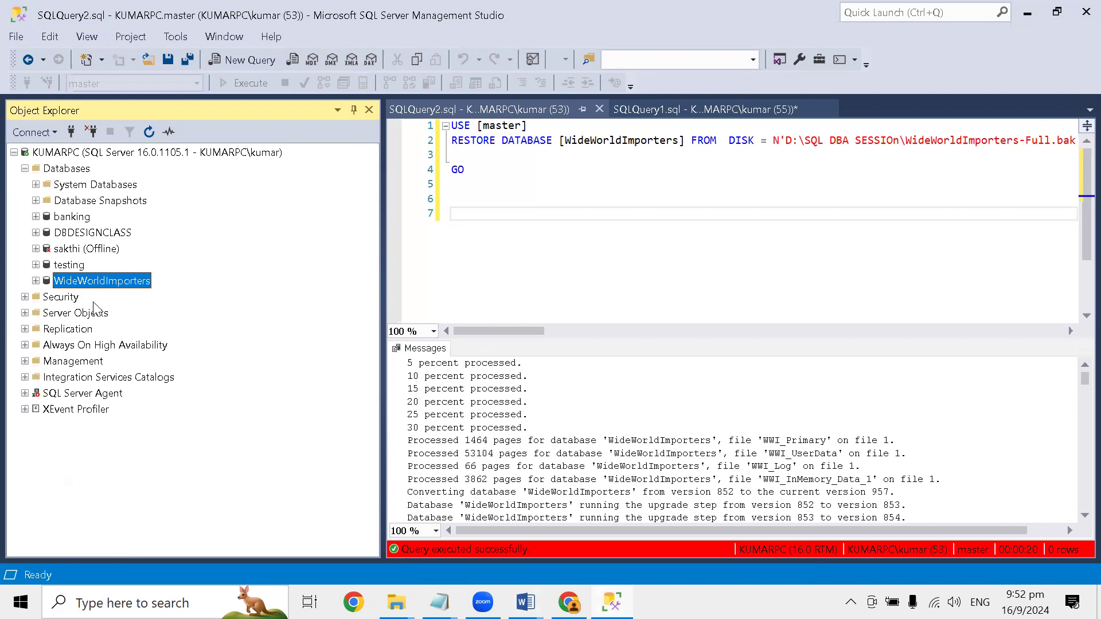
{"action": "left_click", "coordinate": [36, 280]}
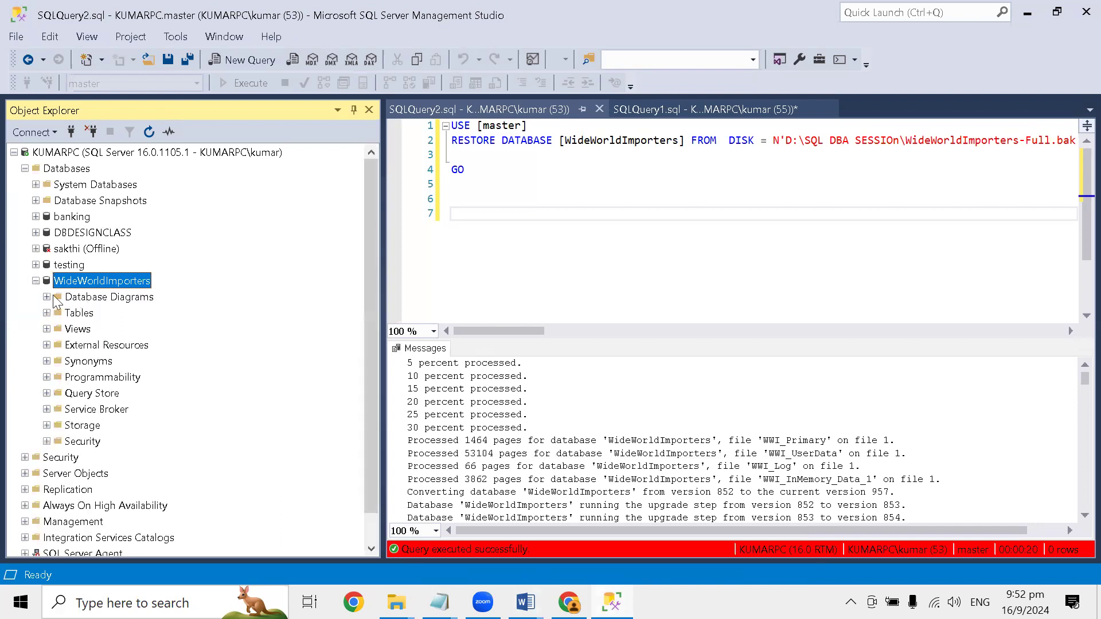
{"action": "left_click", "coordinate": [47, 297]}
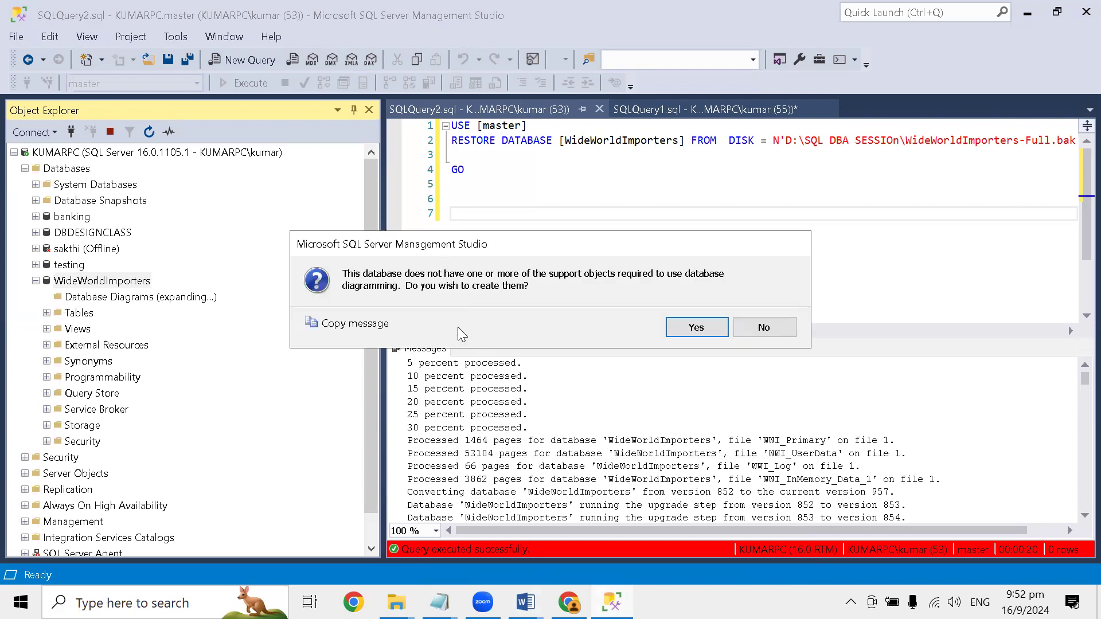
{"action": "left_click", "coordinate": [764, 329]}
{"action": "left_click", "coordinate": [761, 328]}
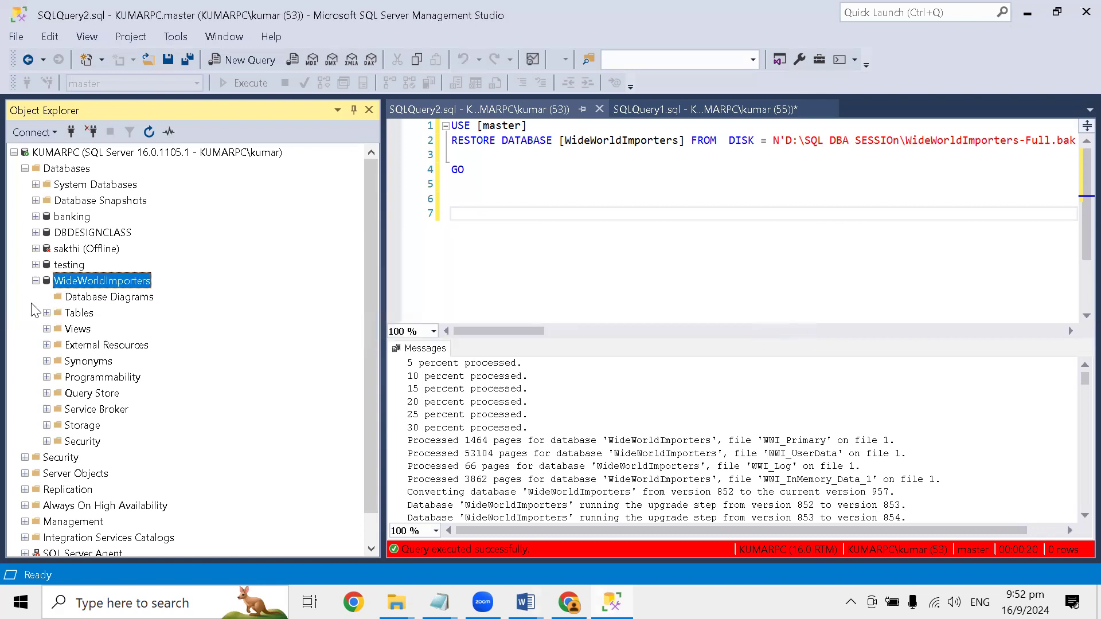
- Start a new database diagram in WideWorldImporters and agree to create the required diagramming support objects
{"action": "right_click", "coordinate": [93, 297]}
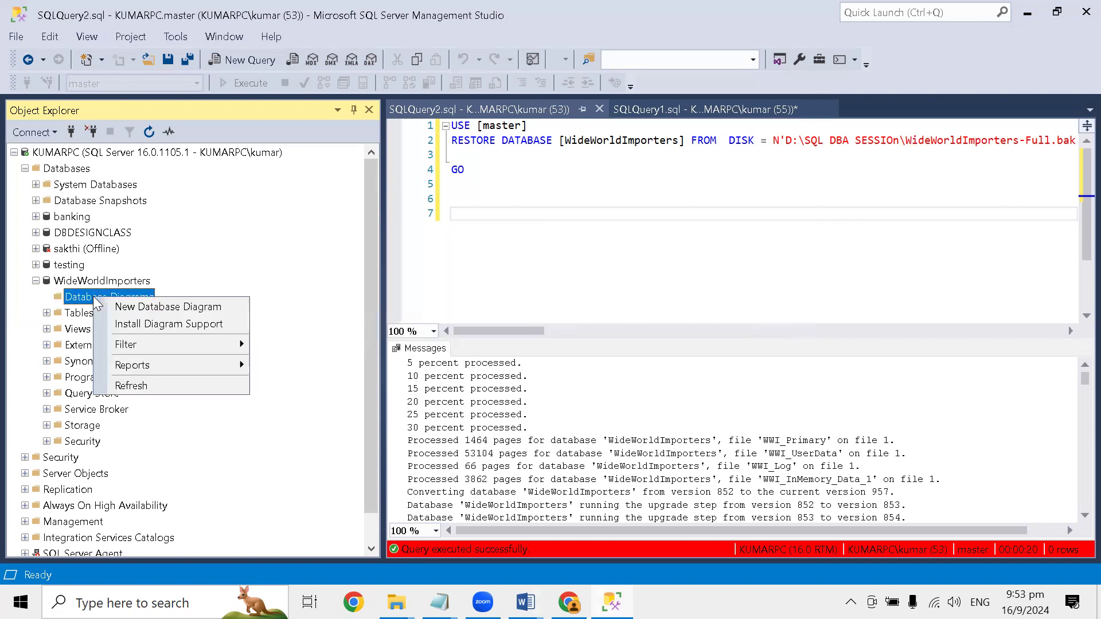
{"action": "left_click", "coordinate": [138, 309]}
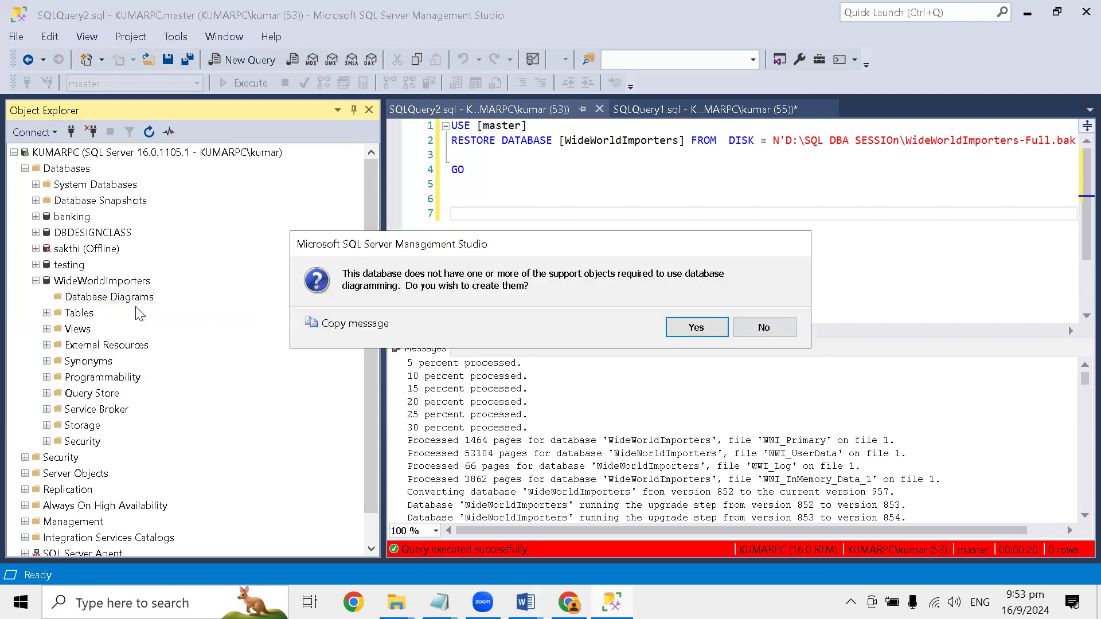
{"action": "left_click", "coordinate": [696, 328]}
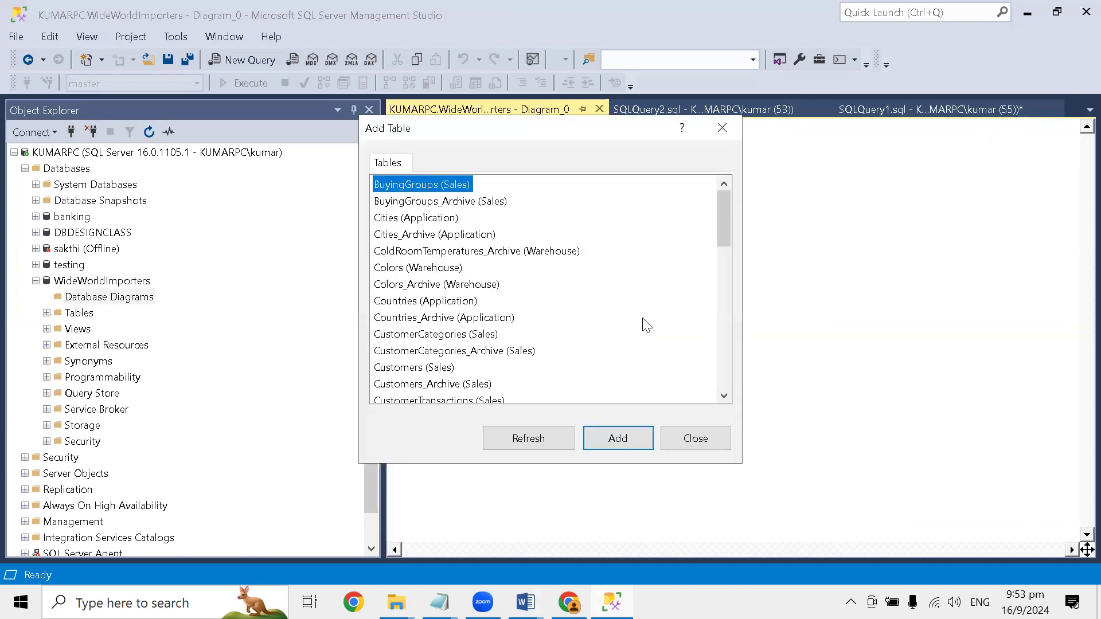
- Add the Invoices (Sales) table to the new diagram and close the Add Table dialog
{"action": "left_click_drag", "start_coordinate": [724, 216], "coordinate": [700, 223]}
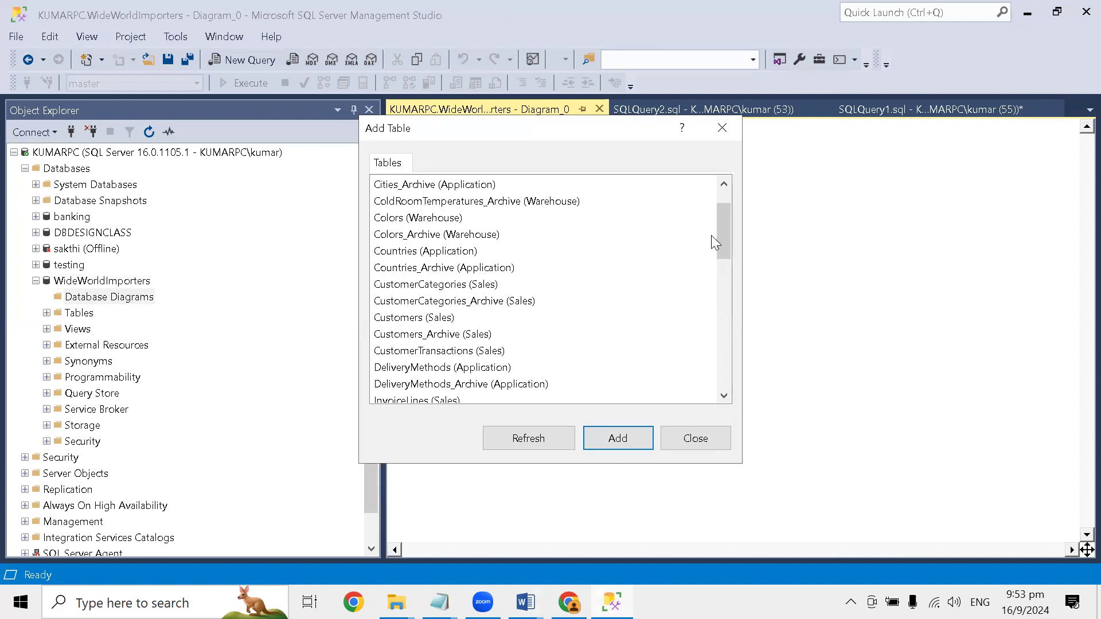
{"action": "left_click_drag", "start_coordinate": [724, 216], "coordinate": [723, 224]}
{"action": "left_click", "coordinate": [399, 399]}
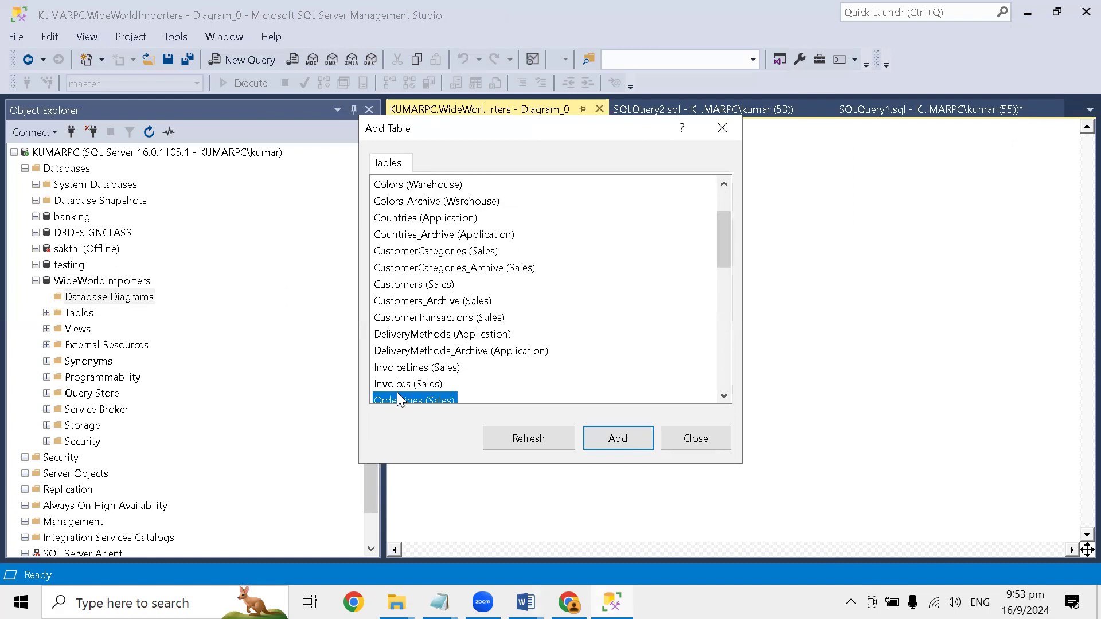
{"action": "left_click", "coordinate": [611, 436]}
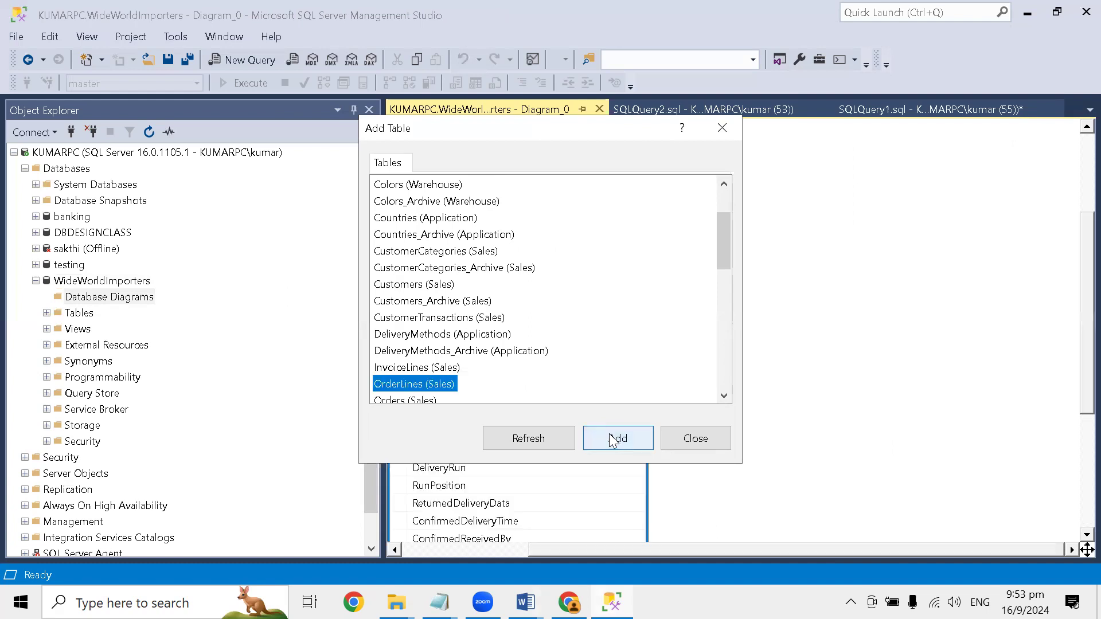
{"action": "left_click_drag", "start_coordinate": [606, 134], "coordinate": [1062, 200]}
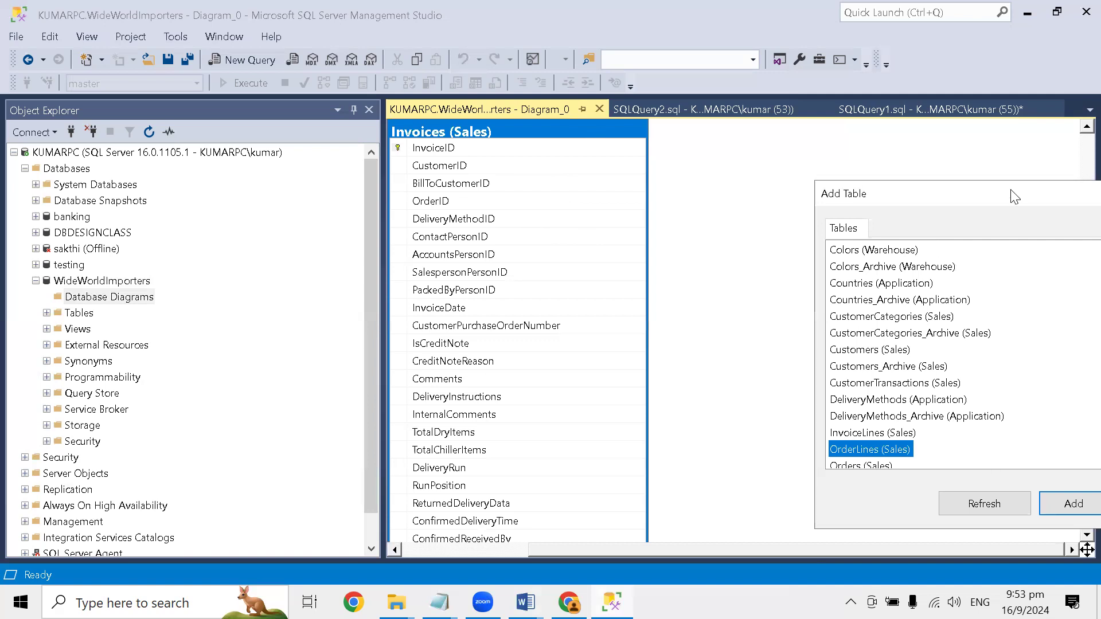
{"action": "left_click_drag", "start_coordinate": [1015, 195], "coordinate": [568, 182]}
{"action": "left_click", "coordinate": [698, 477]}
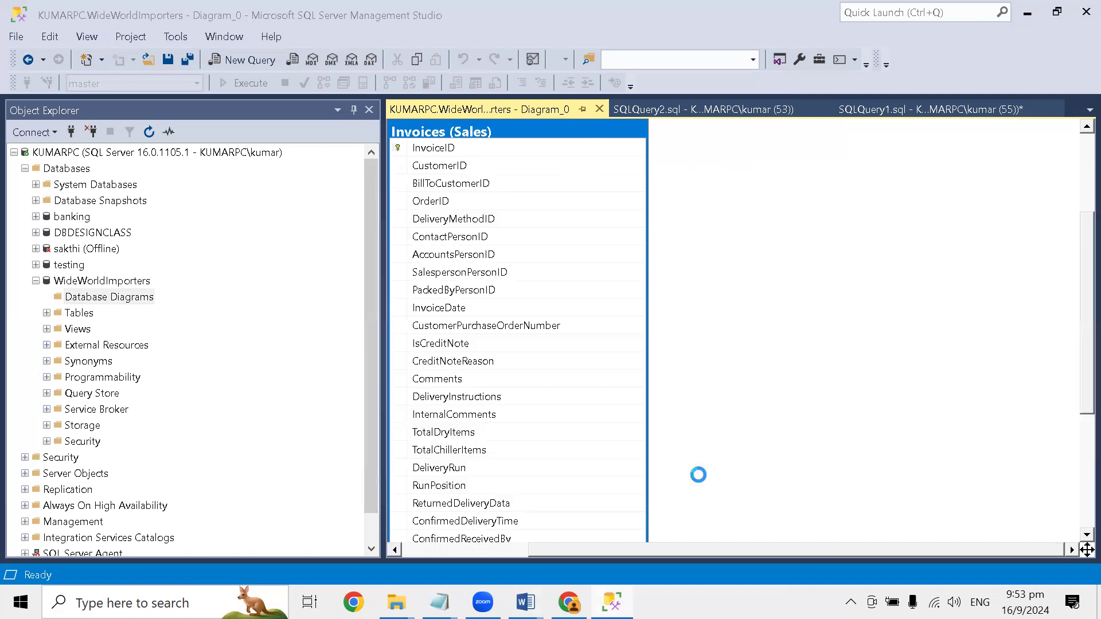
- Remove the Invoices (Sales) table from the diagram
{"action": "right_click", "coordinate": [592, 128]}
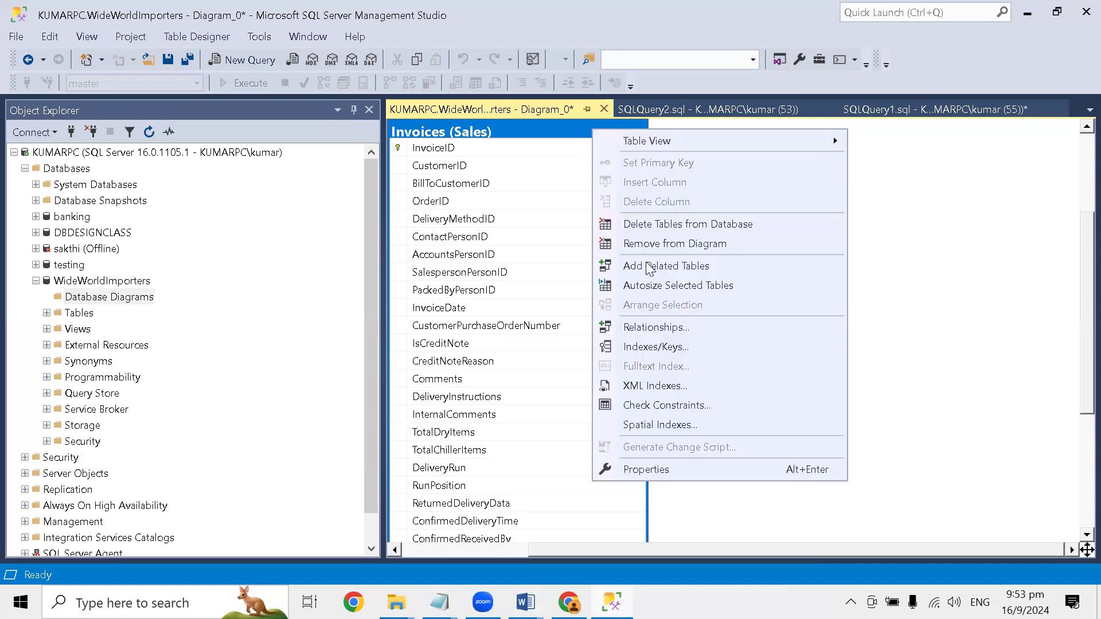
{"action": "left_click", "coordinate": [661, 250]}
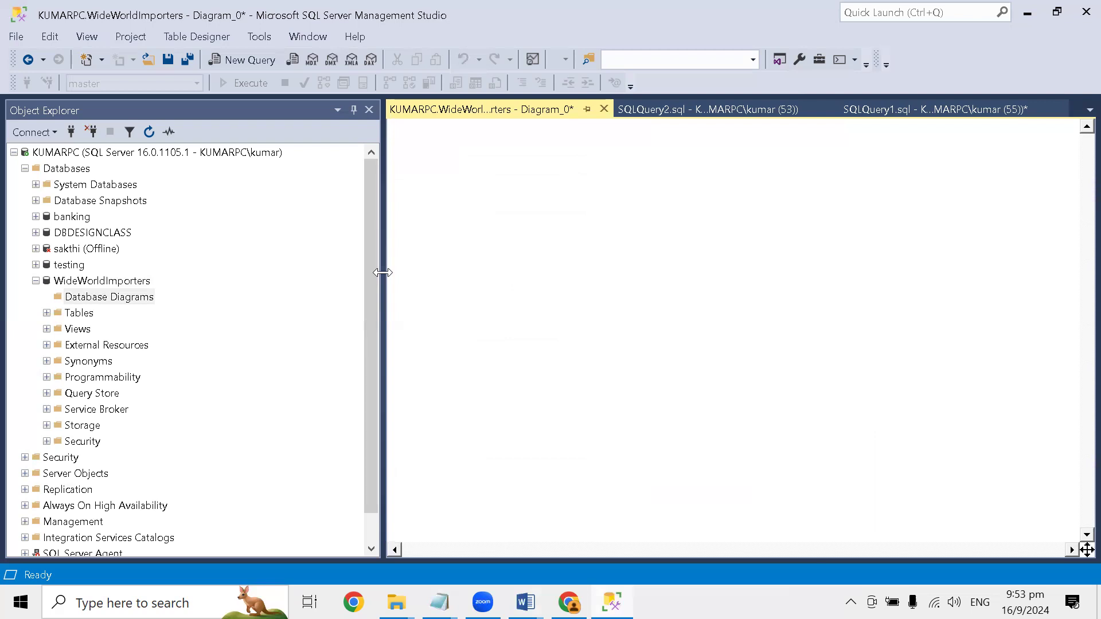
- Create another database diagram in WideWorldImporters and add the Invoices (Sales) table to it
{"action": "right_click", "coordinate": [118, 294]}
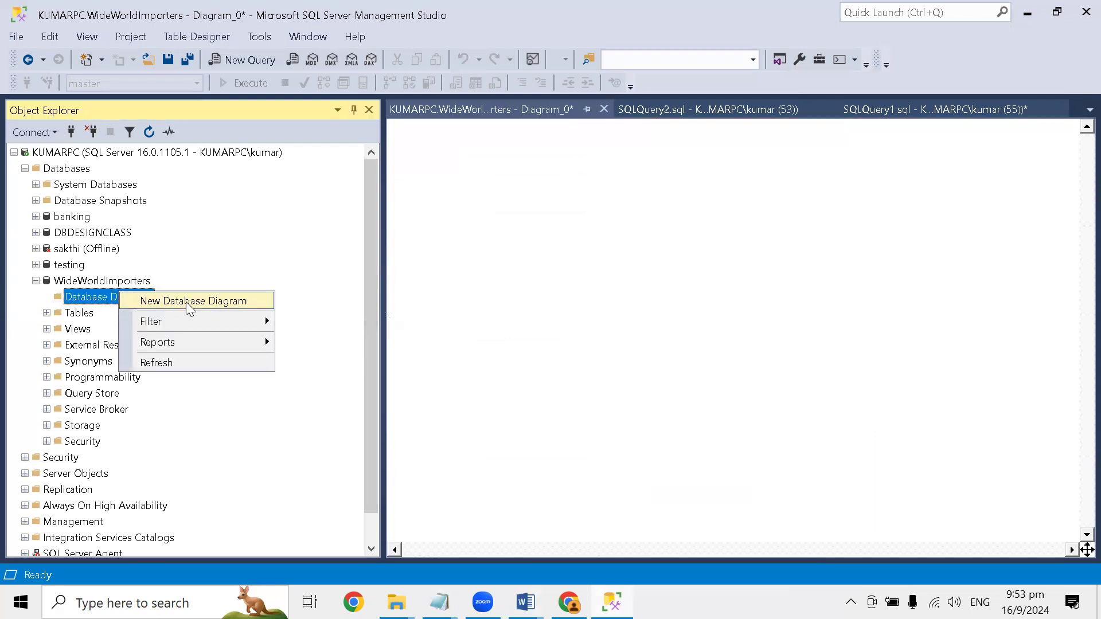
{"action": "left_click", "coordinate": [186, 299]}
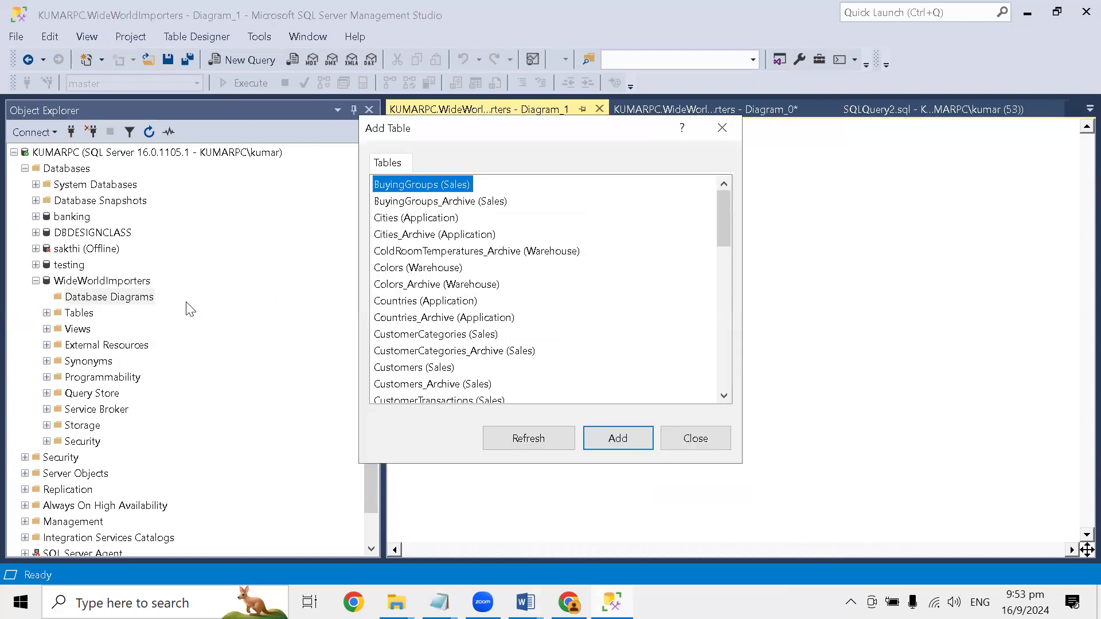
{"action": "left_click_drag", "start_coordinate": [723, 217], "coordinate": [674, 191]}
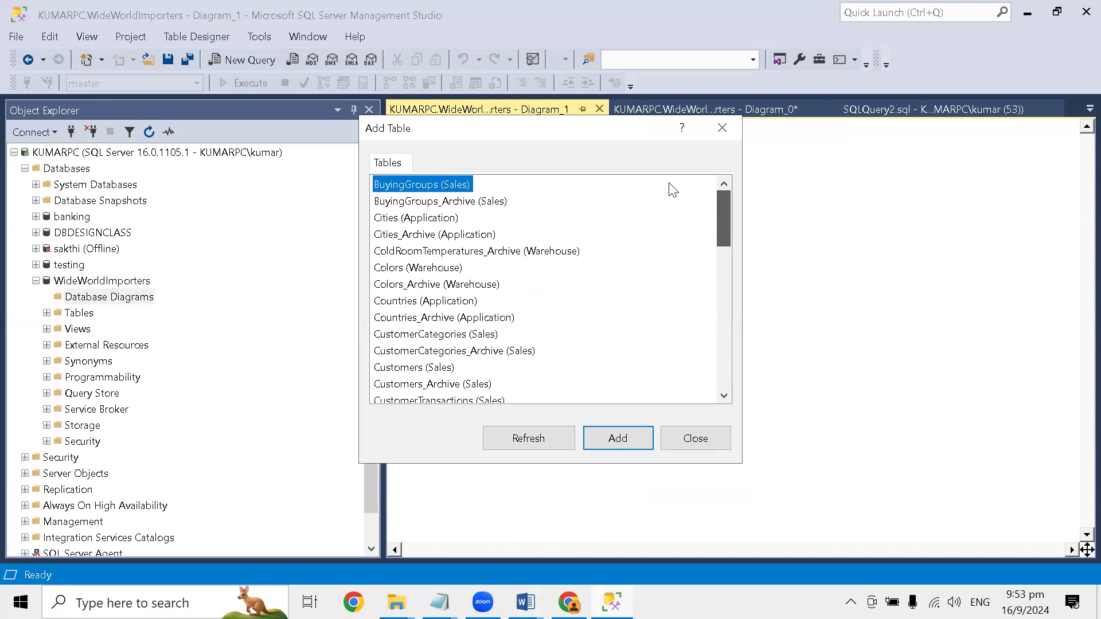
{"action": "scroll", "coordinate": [659, 230], "scroll_direction": "down", "scroll_amount": 4}
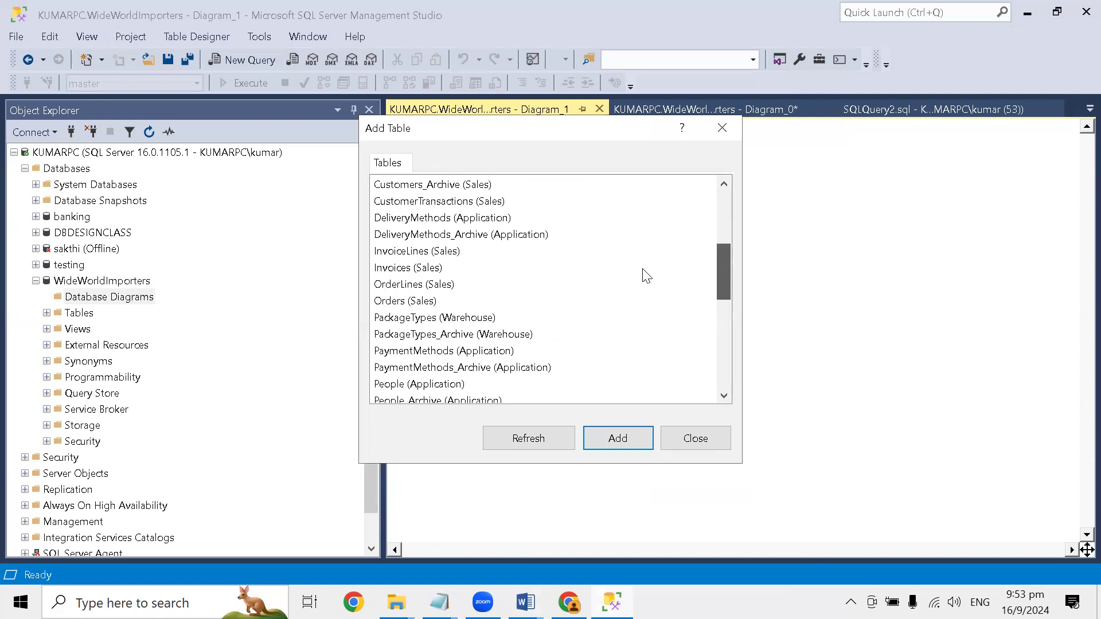
{"action": "left_click", "coordinate": [410, 252]}
{"action": "left_click", "coordinate": [604, 438]}
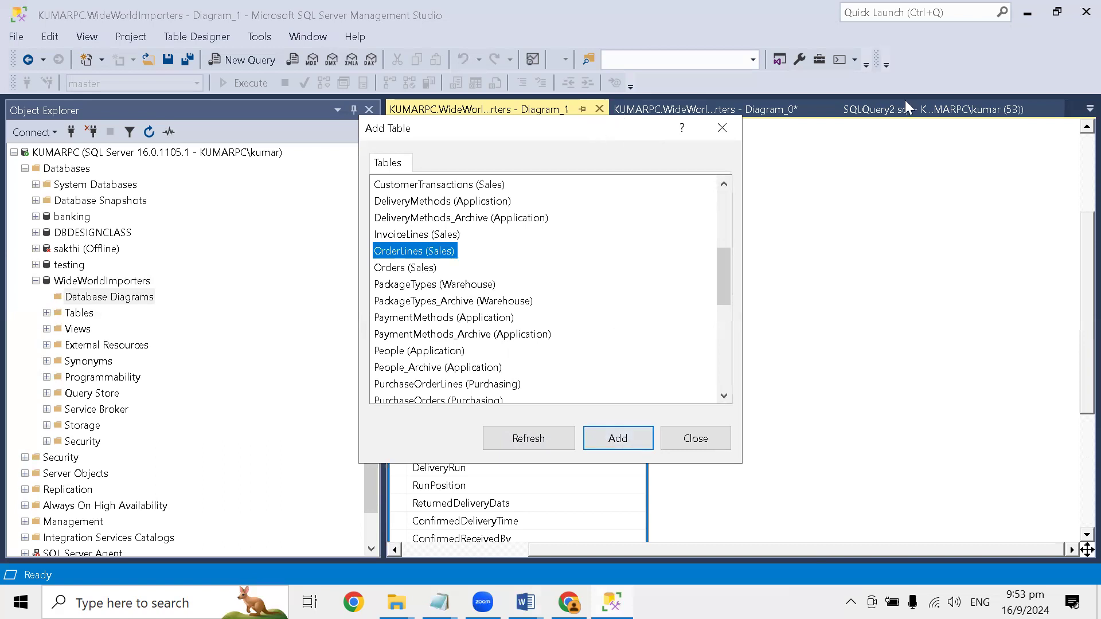
- Close the Add Table dialog and review the columns of the Invoices (Sales) table in the diagram
{"action": "left_click_drag", "start_coordinate": [583, 130], "coordinate": [905, 100]}
{"action": "left_click", "coordinate": [1001, 413]}
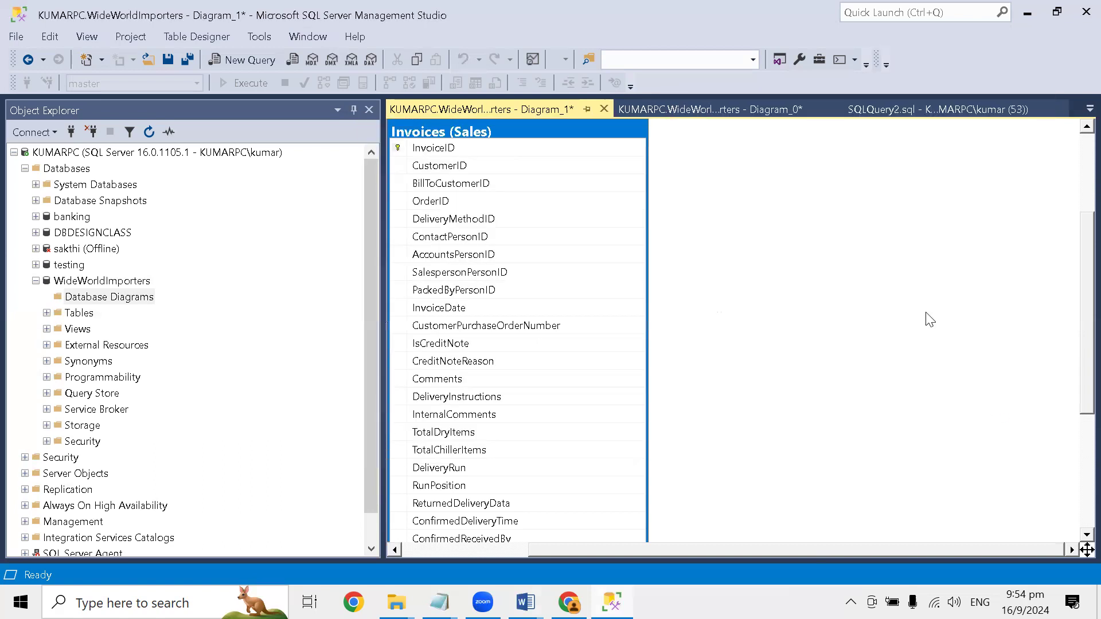
{"action": "scroll", "coordinate": [653, 314], "scroll_direction": "down", "scroll_amount": 5}
{"action": "scroll", "coordinate": [652, 315], "scroll_direction": "up", "scroll_amount": 7}
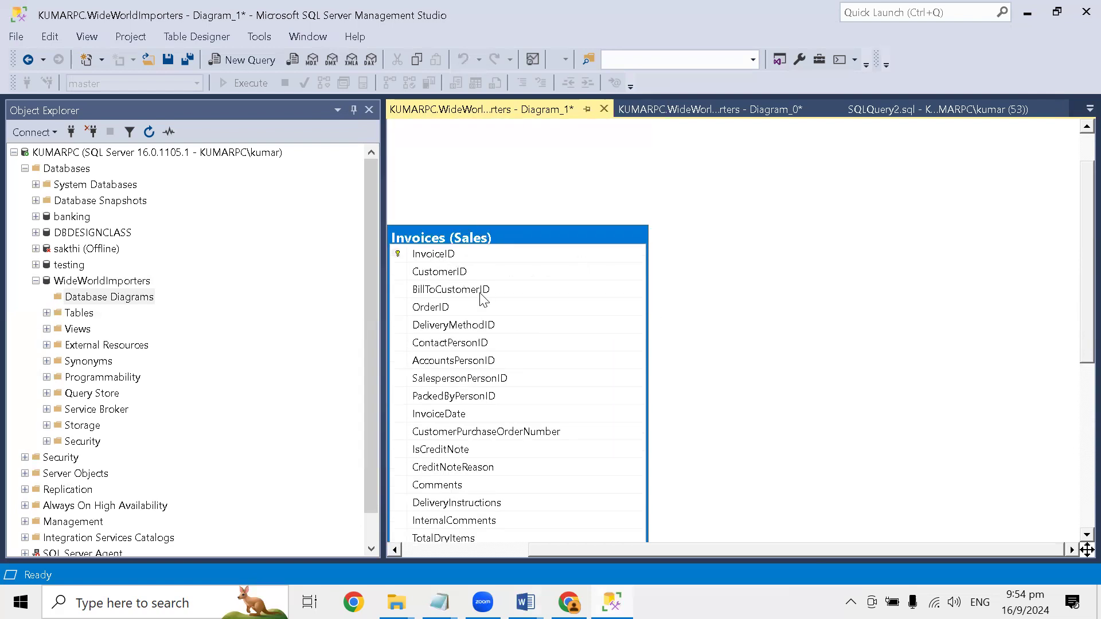
{"action": "scroll", "coordinate": [484, 299], "scroll_direction": "down", "scroll_amount": 1}
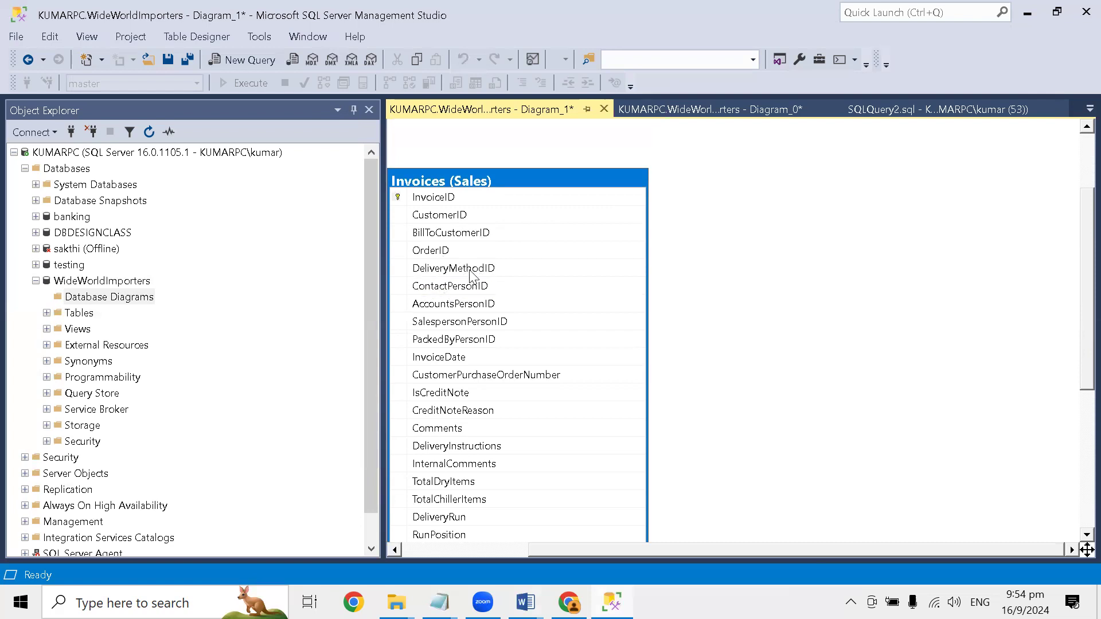
{"action": "scroll", "coordinate": [473, 281], "scroll_direction": "down", "scroll_amount": 2}
{"action": "scroll", "coordinate": [433, 178], "scroll_direction": "up", "scroll_amount": 2}
{"action": "scroll", "coordinate": [465, 351], "scroll_direction": "down", "scroll_amount": 2}
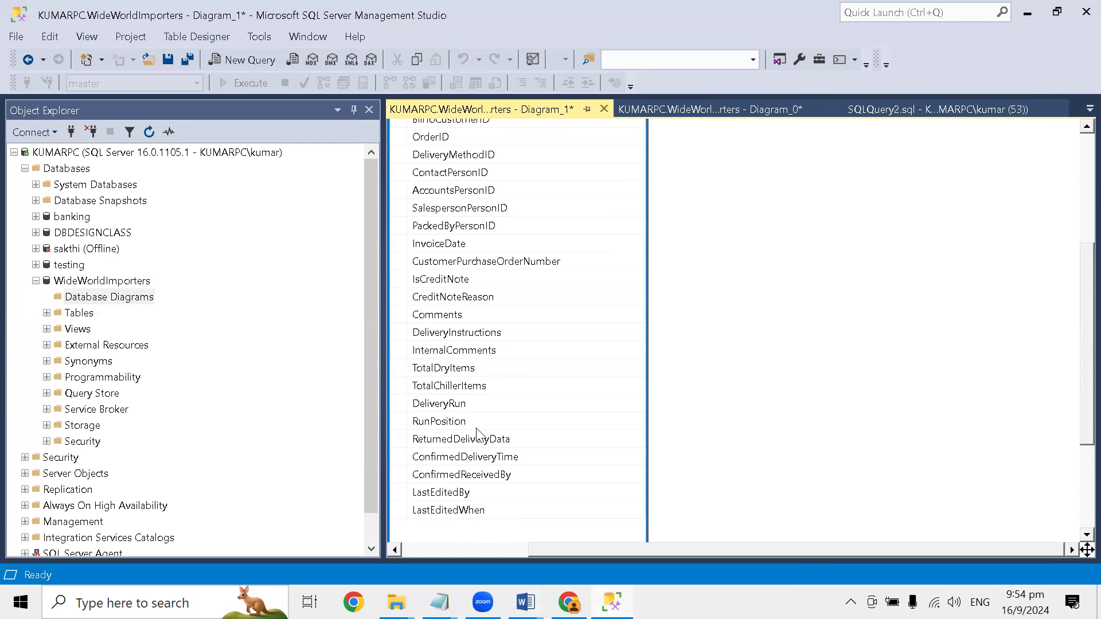
{"action": "scroll", "coordinate": [483, 439], "scroll_direction": "up", "scroll_amount": 5}
- Add all tables related to Invoices (Sales) to the diagram and reposition the selected group of tables
{"action": "left_click_drag", "start_coordinate": [494, 294], "coordinate": [514, 178]}
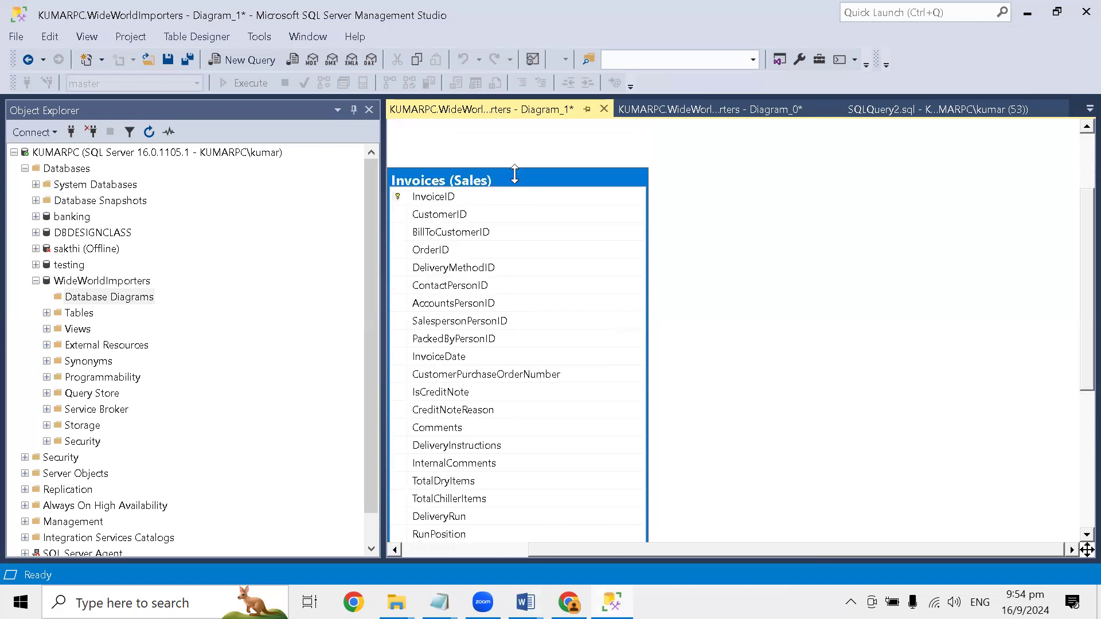
{"action": "right_click", "coordinate": [515, 176]}
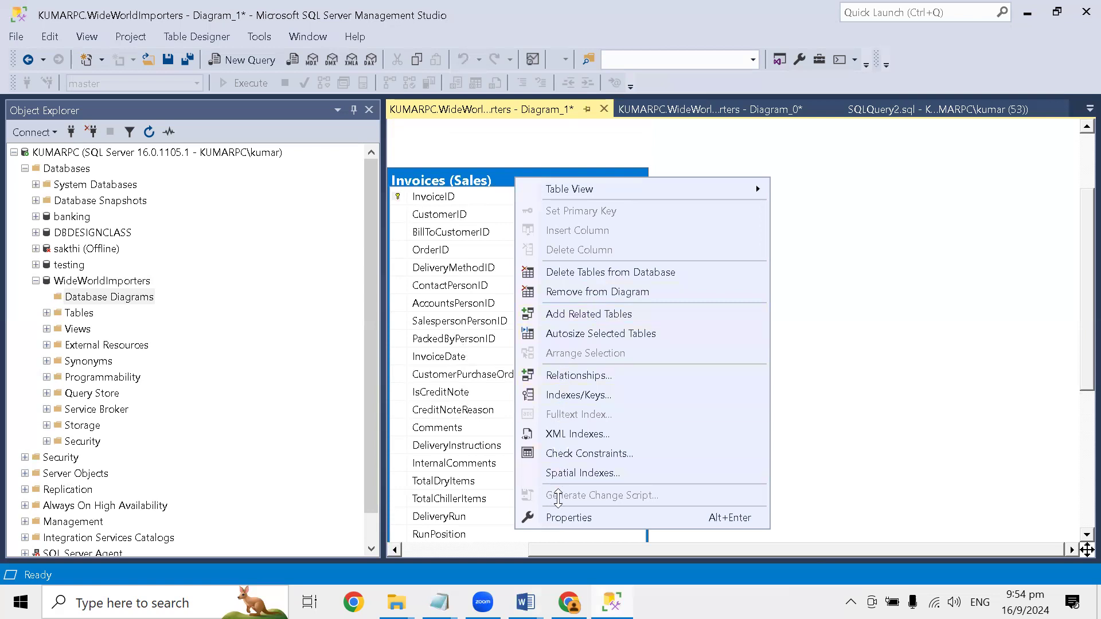
{"action": "left_click", "coordinate": [572, 314]}
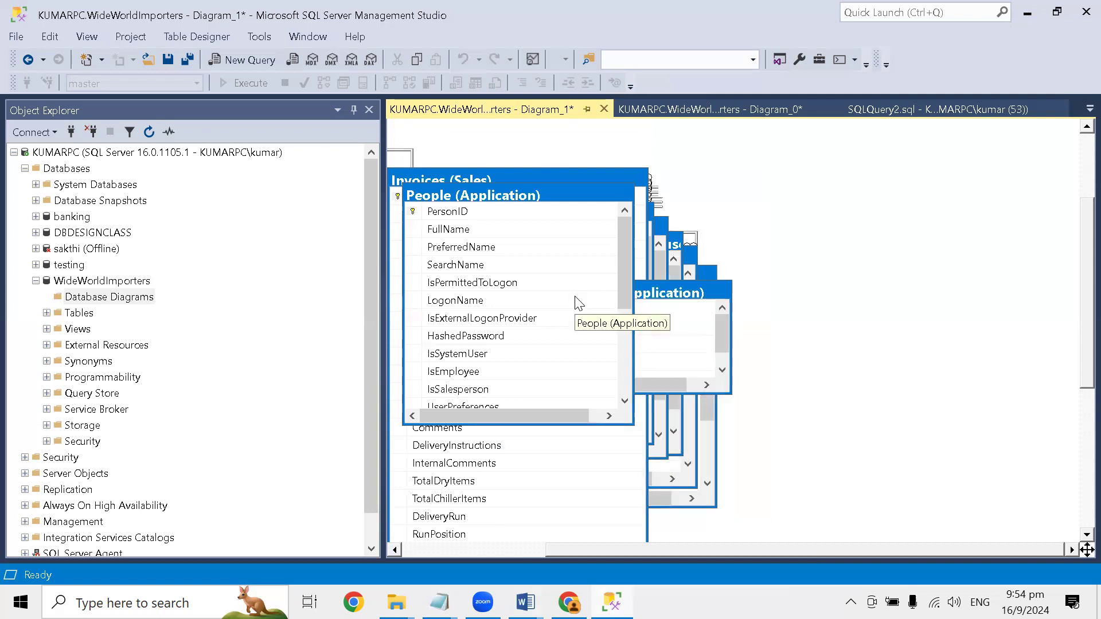
{"action": "left_click_drag", "start_coordinate": [523, 192], "coordinate": [620, 153]}
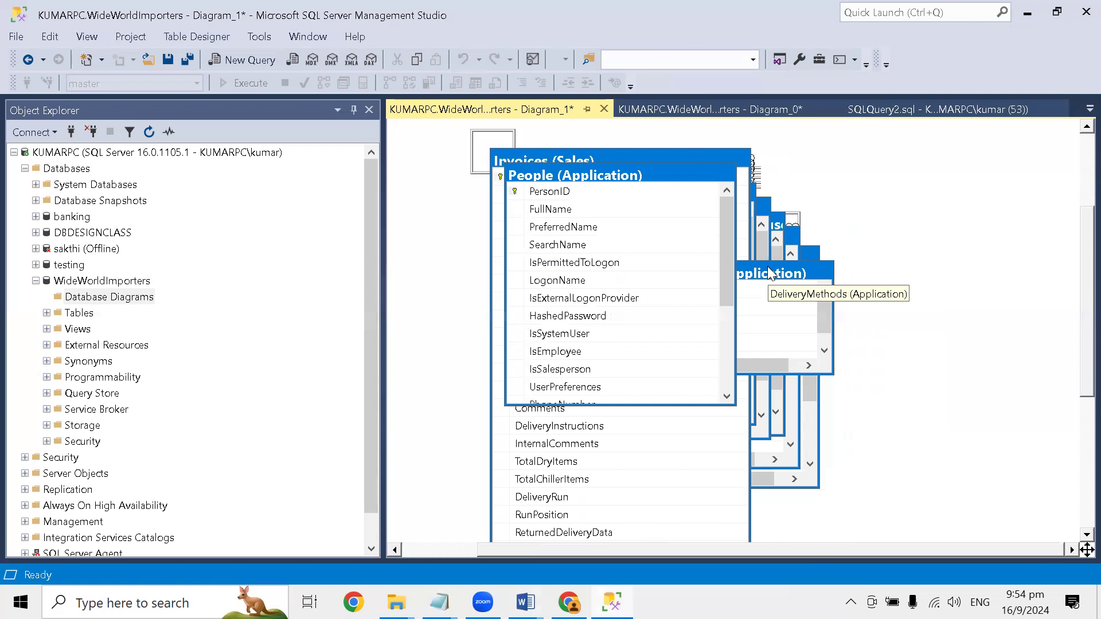
- Switch to the Word guide, read Step 3 on adding related tables, and return to SQL Server Management Studio
{"action": "key", "text": "alt+Tab"}
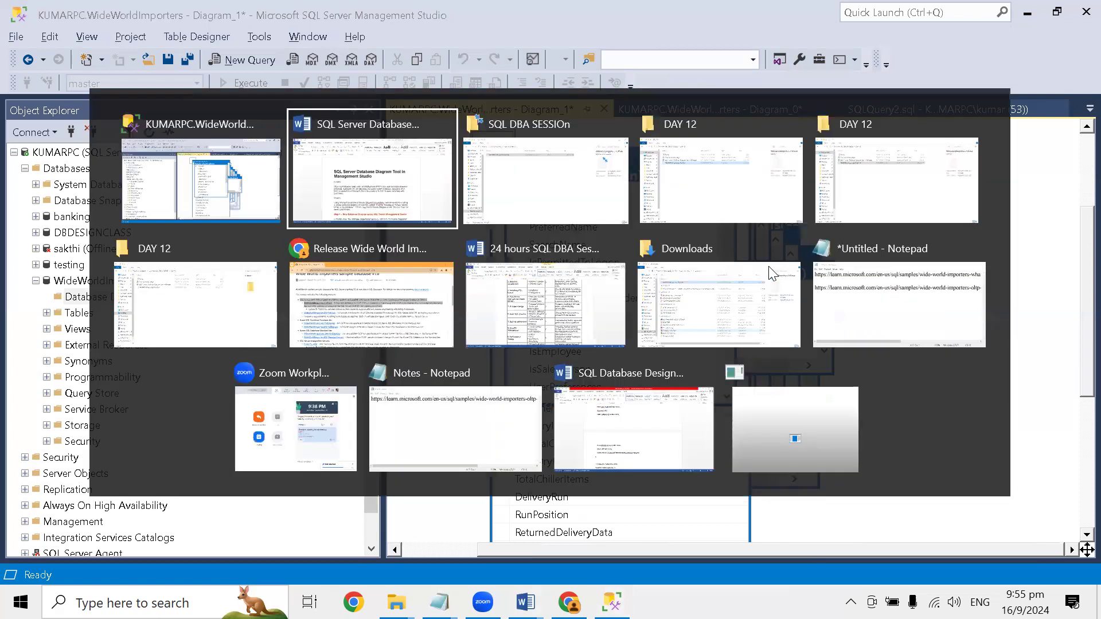
{"action": "scroll", "coordinate": [613, 272], "scroll_direction": "down", "scroll_amount": 15}
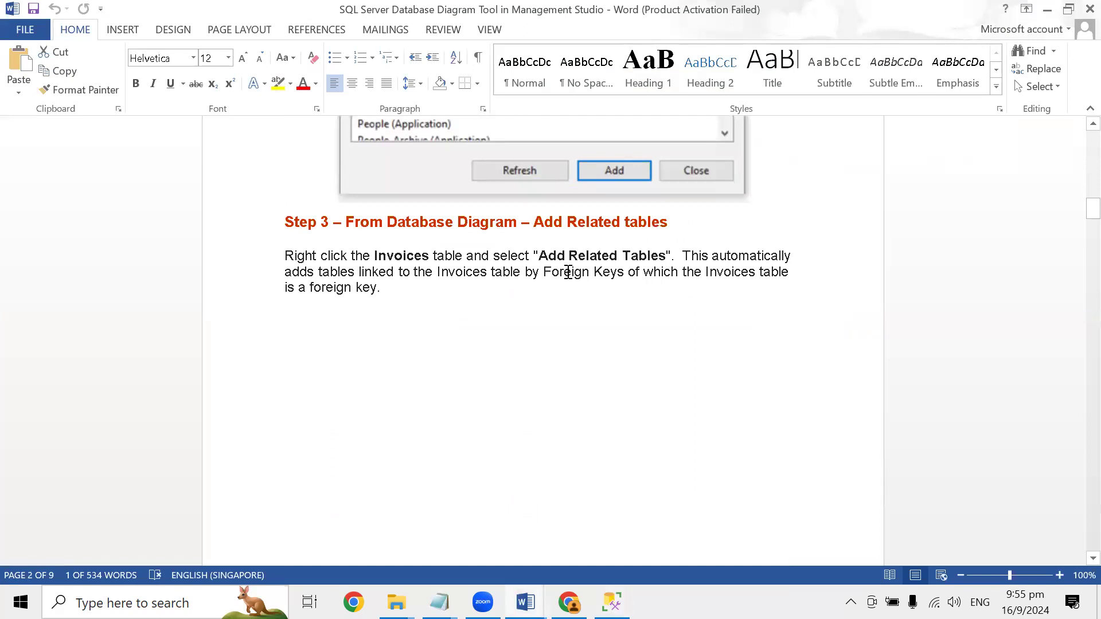
{"action": "scroll", "coordinate": [568, 272], "scroll_direction": "down", "scroll_amount": 1}
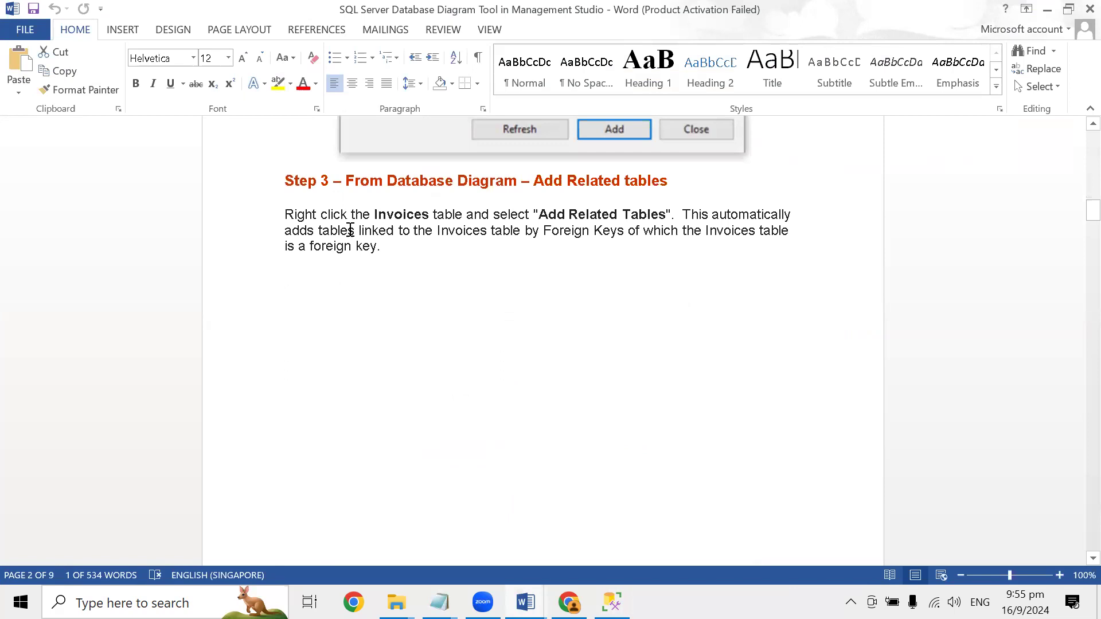
{"action": "left_click_drag", "start_coordinate": [681, 215], "coordinate": [678, 248]}
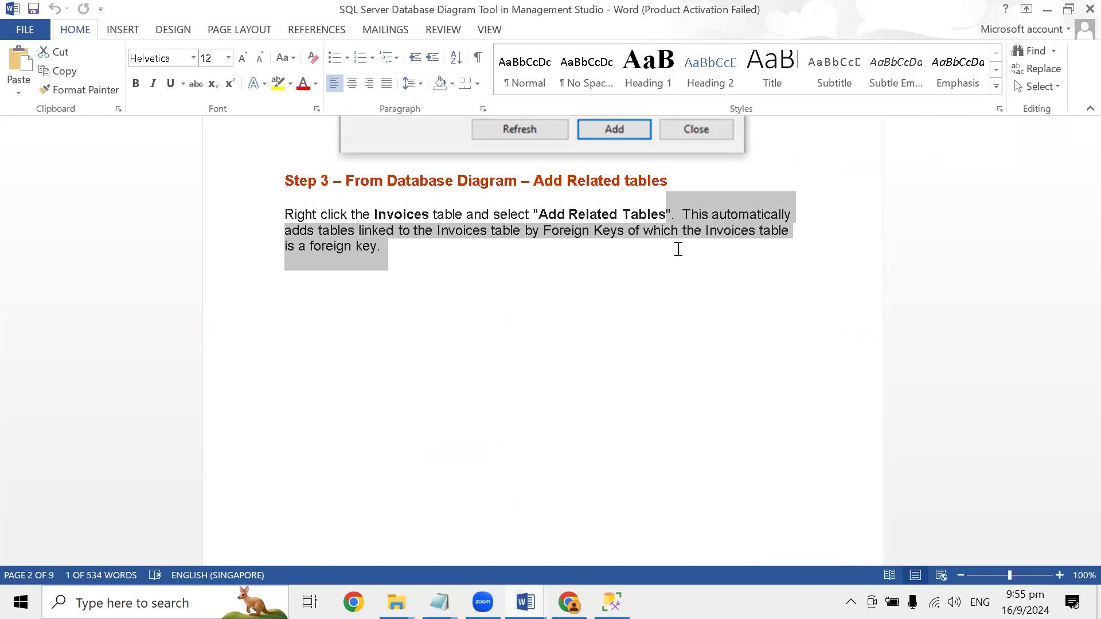
{"action": "left_click", "coordinate": [706, 250]}
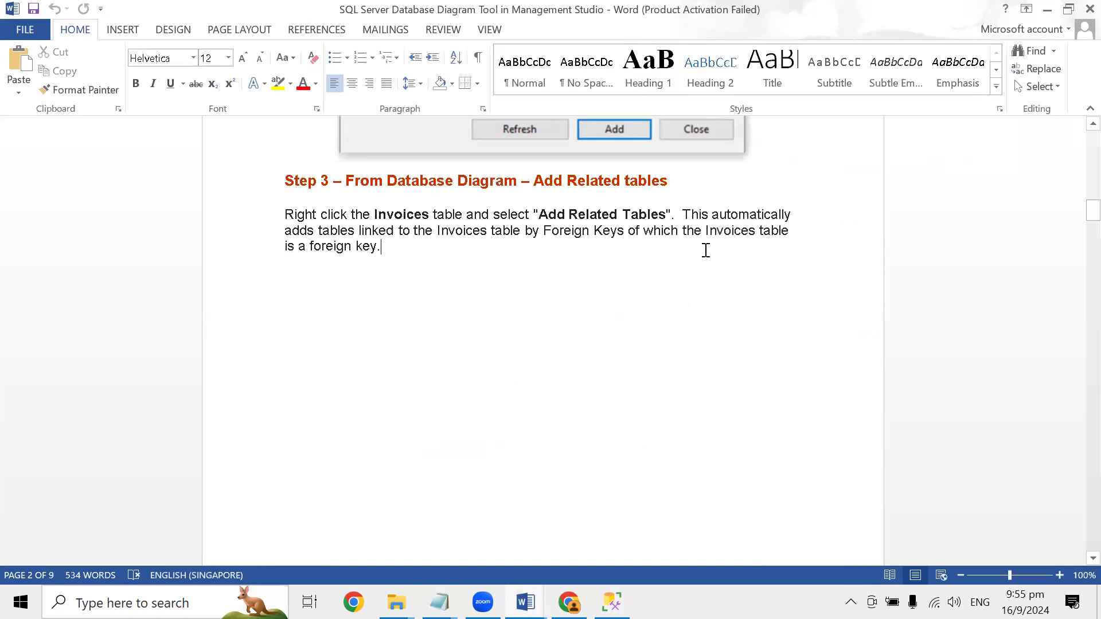
{"action": "double_click", "coordinate": [719, 233]}
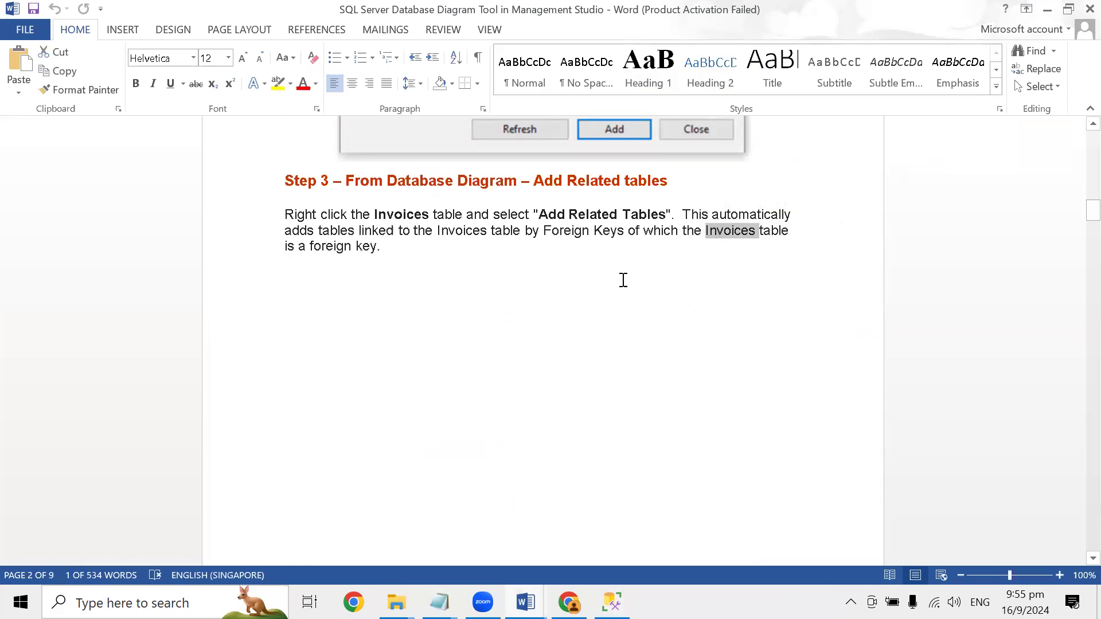
{"action": "key", "text": "alt+Tab"}
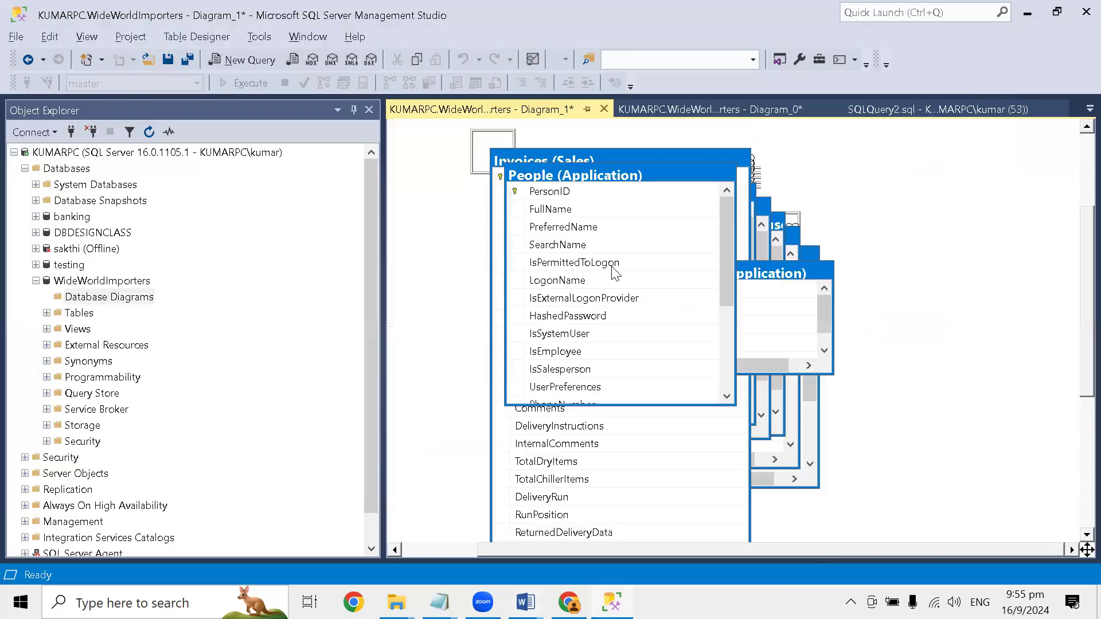
- Switch back to the Word guide and read Step 4 on eliminating unwanted tables from the diagram
{"action": "key", "text": "alt+Tab"}
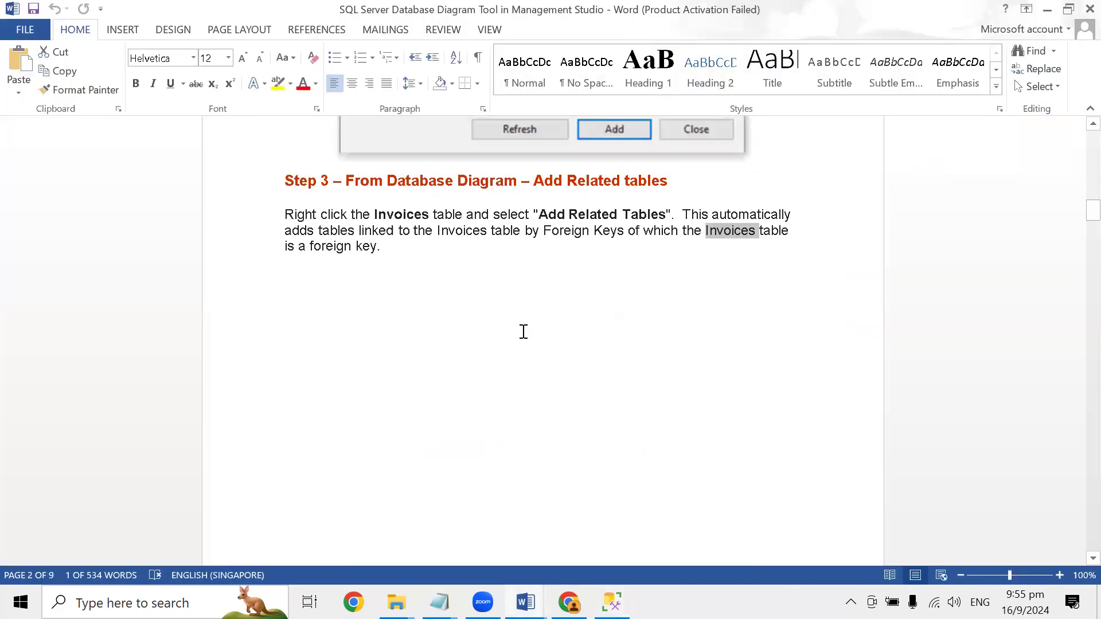
{"action": "scroll", "coordinate": [516, 324], "scroll_direction": "down", "scroll_amount": 5}
{"action": "scroll", "coordinate": [512, 321], "scroll_direction": "down", "scroll_amount": 10}
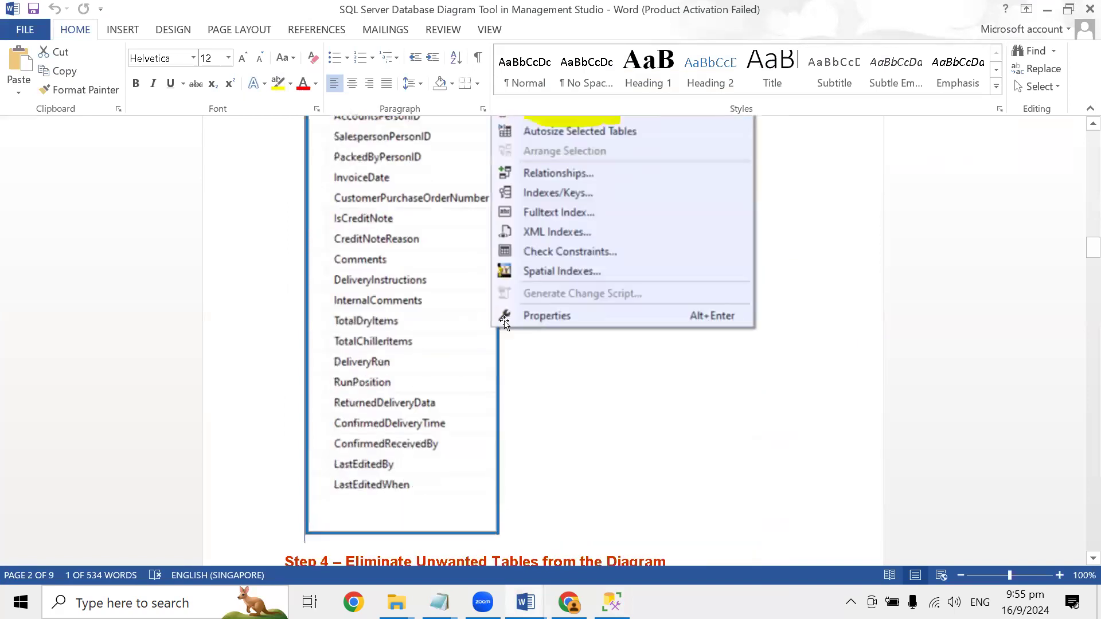
{"action": "scroll", "coordinate": [503, 324], "scroll_direction": "down", "scroll_amount": 3}
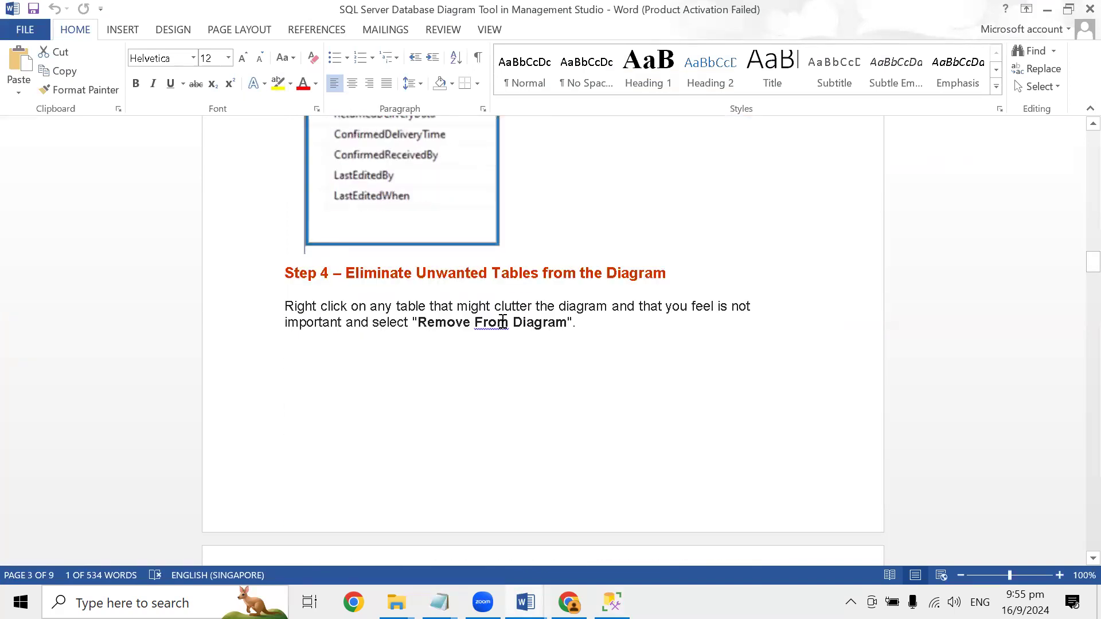
{"action": "scroll", "coordinate": [503, 332], "scroll_direction": "down", "scroll_amount": 2}
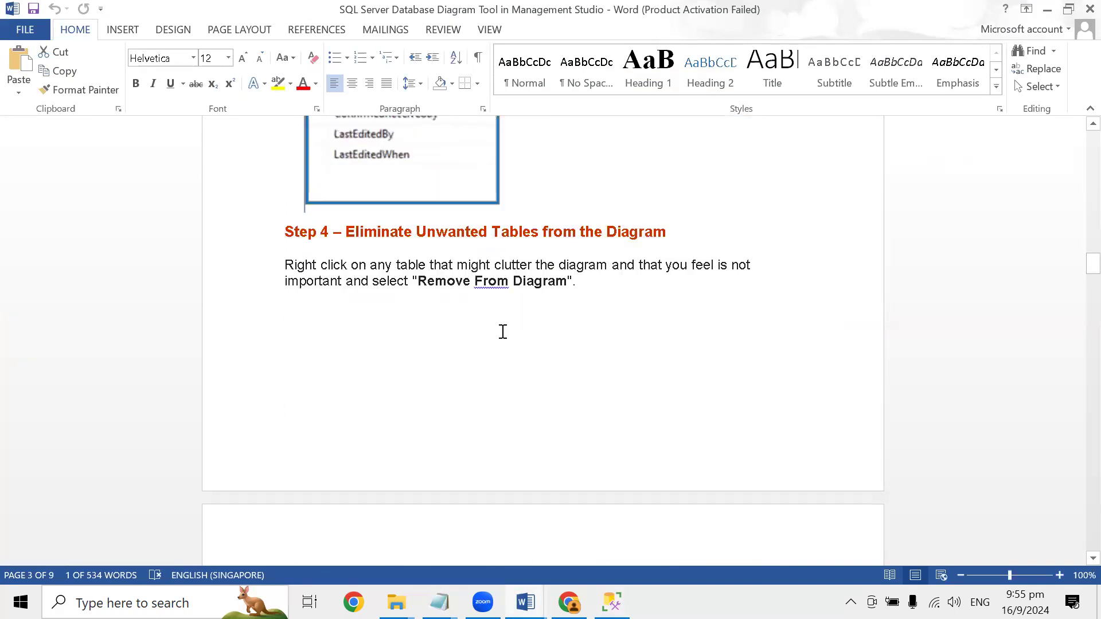
{"action": "scroll", "coordinate": [503, 332], "scroll_direction": "down", "scroll_amount": 1}
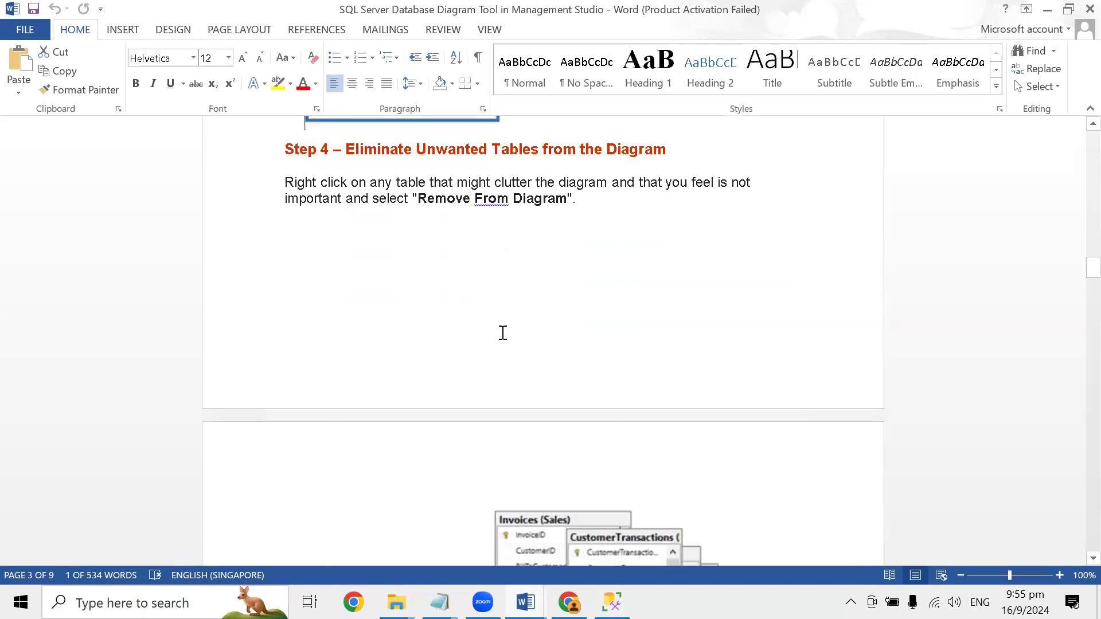
{"action": "scroll", "coordinate": [503, 333], "scroll_direction": "down", "scroll_amount": 7}
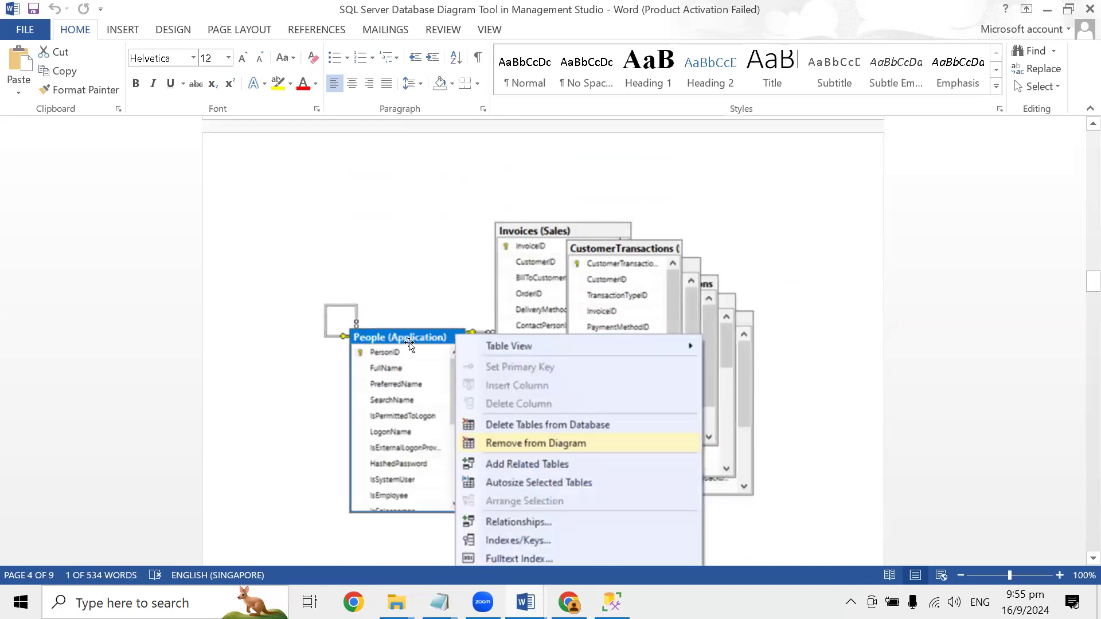
{"action": "scroll", "coordinate": [514, 436], "scroll_direction": "down", "scroll_amount": 3}
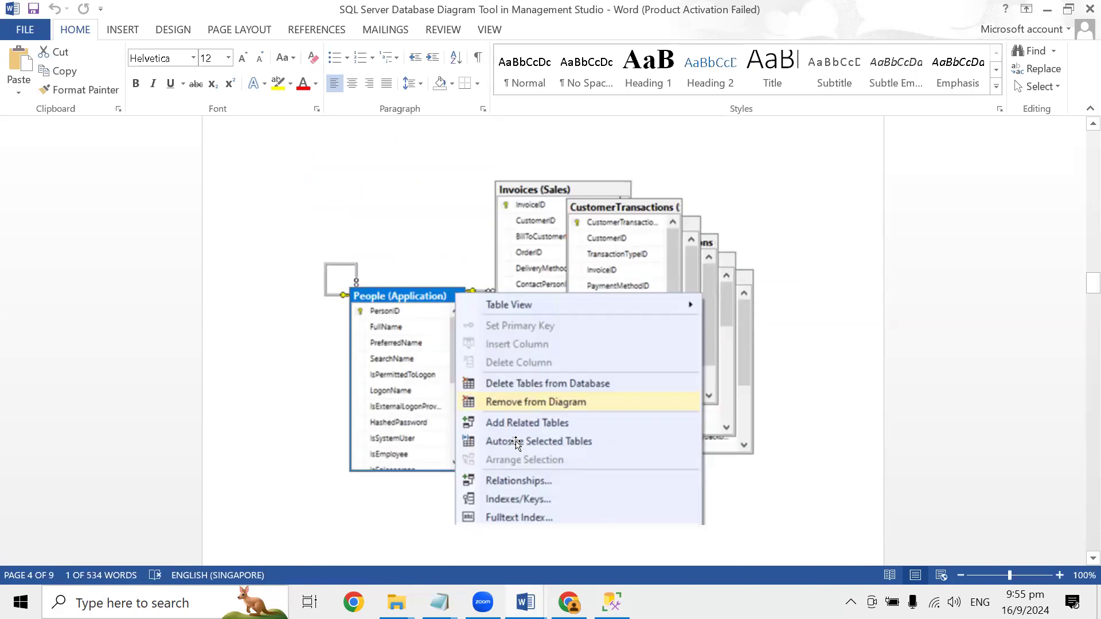
{"action": "scroll", "coordinate": [515, 436], "scroll_direction": "down", "scroll_amount": 4}
- Return to SQL Server Management Studio and try to remove the People (Application) table from the diagram
{"action": "key", "text": "alt+Tab"}
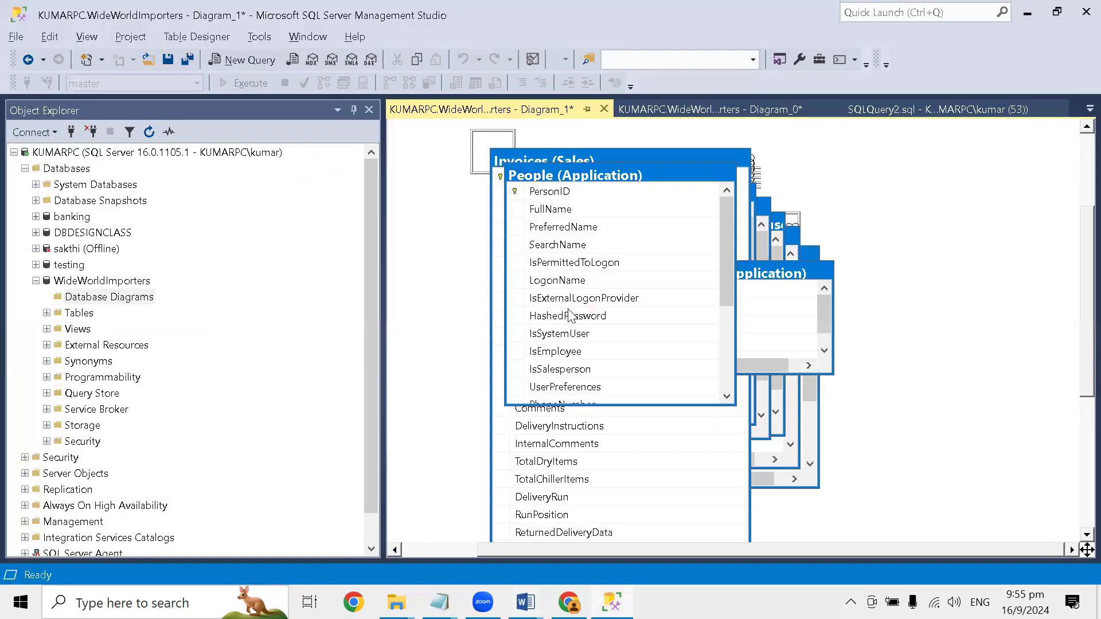
{"action": "right_click", "coordinate": [605, 173]}
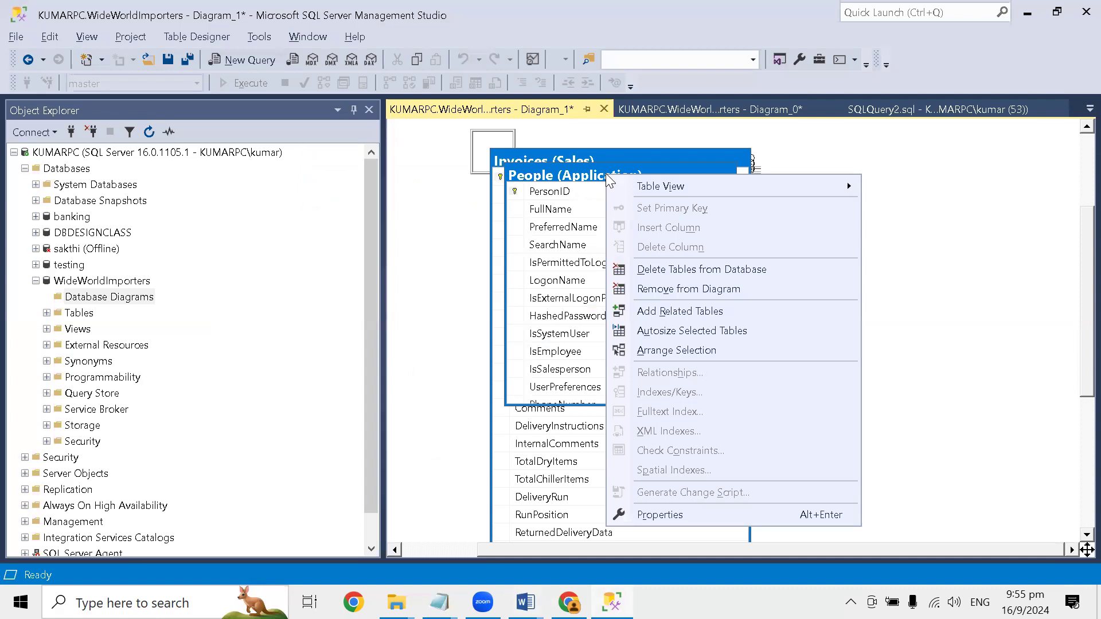
{"action": "left_click", "coordinate": [656, 292]}
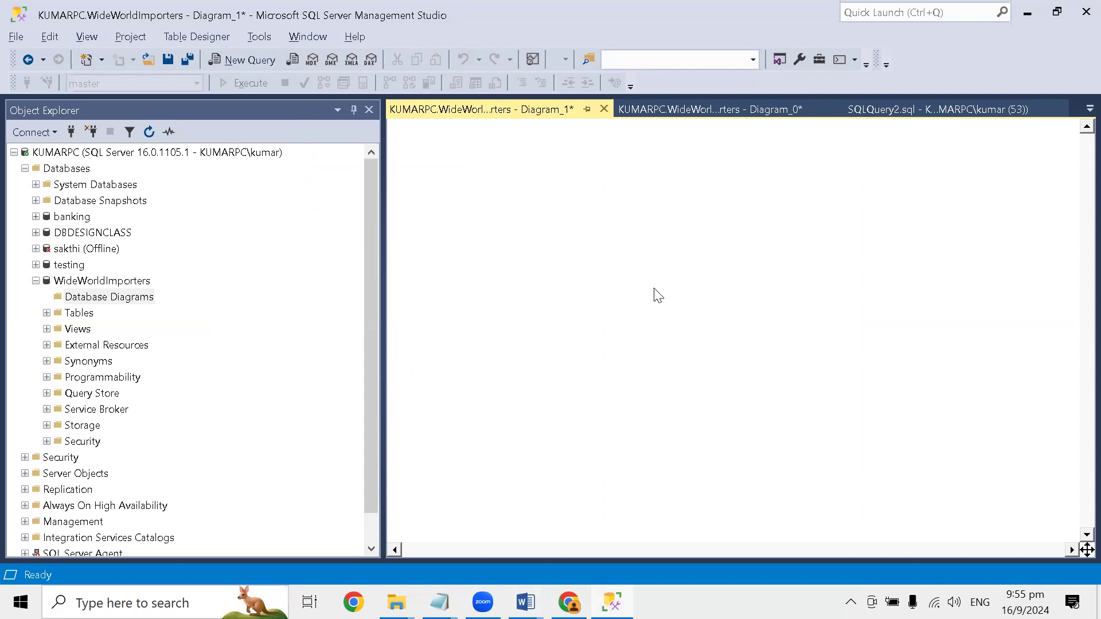
- Create a new database diagram in WideWorldImporters, add the Invoices (Sales) table to it, and close the Add Table dialog
{"action": "right_click", "coordinate": [133, 300]}
{"action": "left_click", "coordinate": [165, 315]}
{"action": "scroll", "coordinate": [439, 309], "scroll_direction": "down", "scroll_amount": 10}
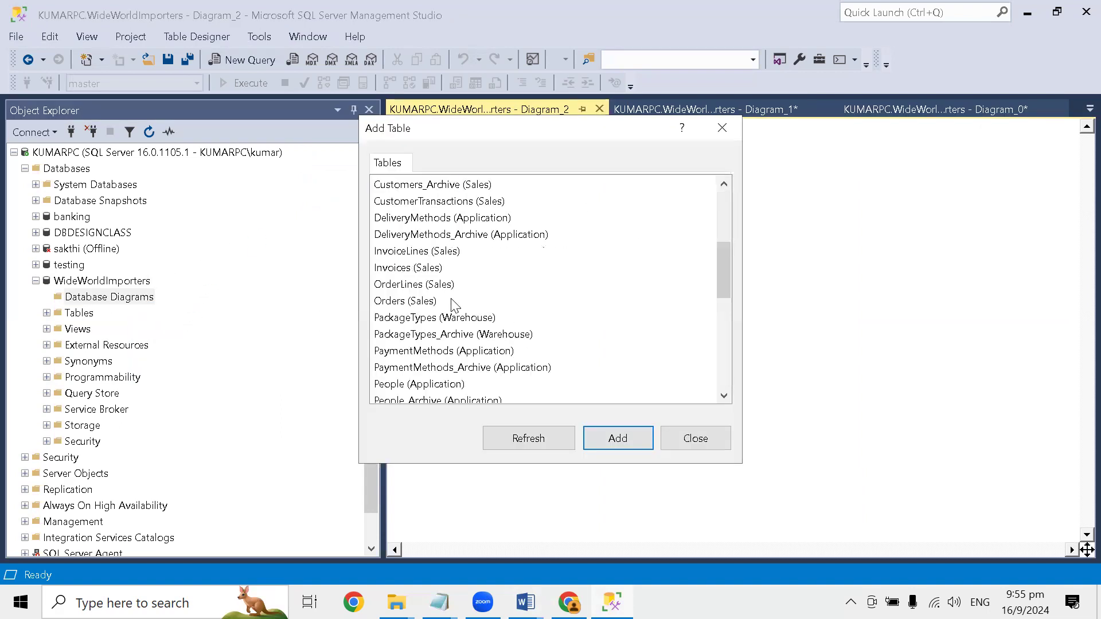
{"action": "scroll", "coordinate": [435, 305], "scroll_direction": "down", "scroll_amount": 1}
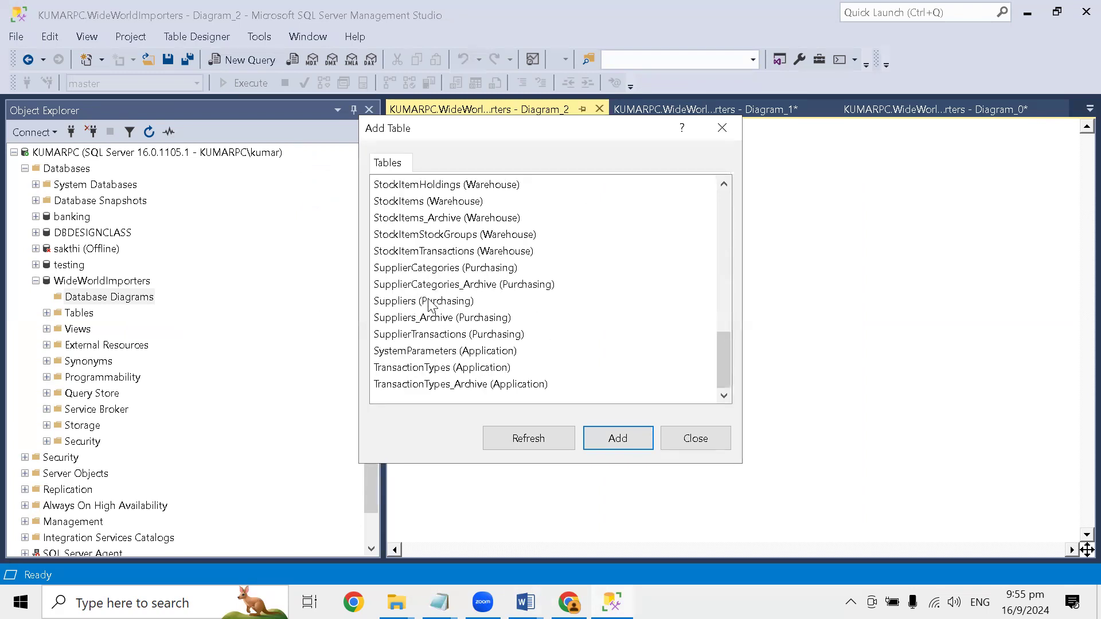
{"action": "scroll", "coordinate": [428, 299], "scroll_direction": "up", "scroll_amount": 4}
{"action": "scroll", "coordinate": [428, 267], "scroll_direction": "up", "scroll_amount": 2}
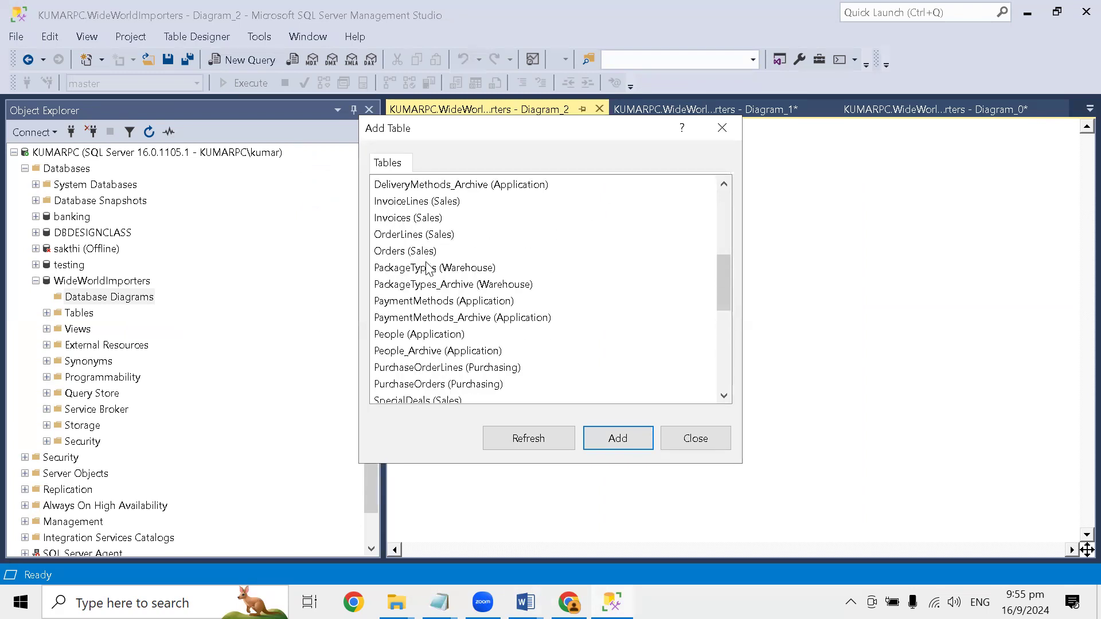
{"action": "left_click", "coordinate": [437, 219]}
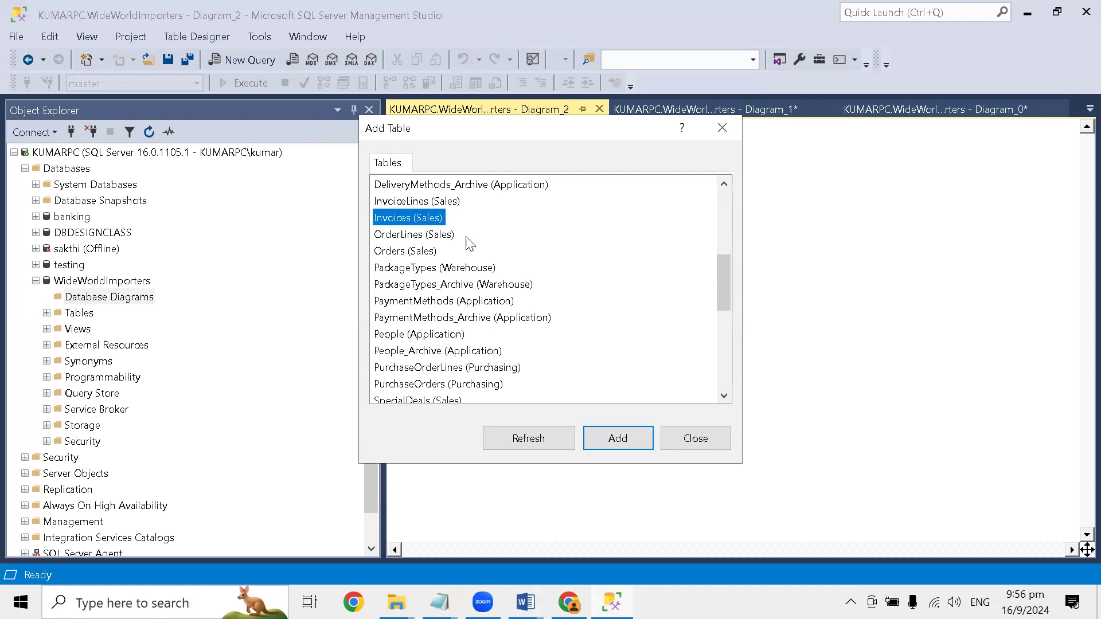
{"action": "left_click", "coordinate": [618, 438]}
{"action": "left_click", "coordinate": [696, 438]}
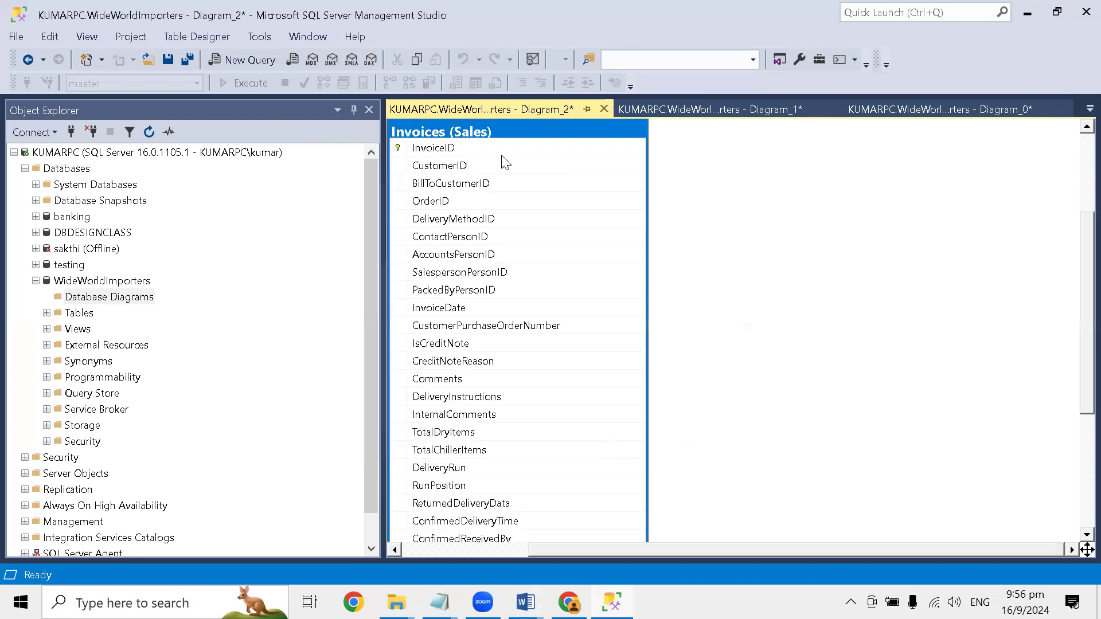
- Add the tables related to Invoices (Sales) to the new diagram and shift the whole group of tables to the right
{"action": "right_click", "coordinate": [550, 148]}
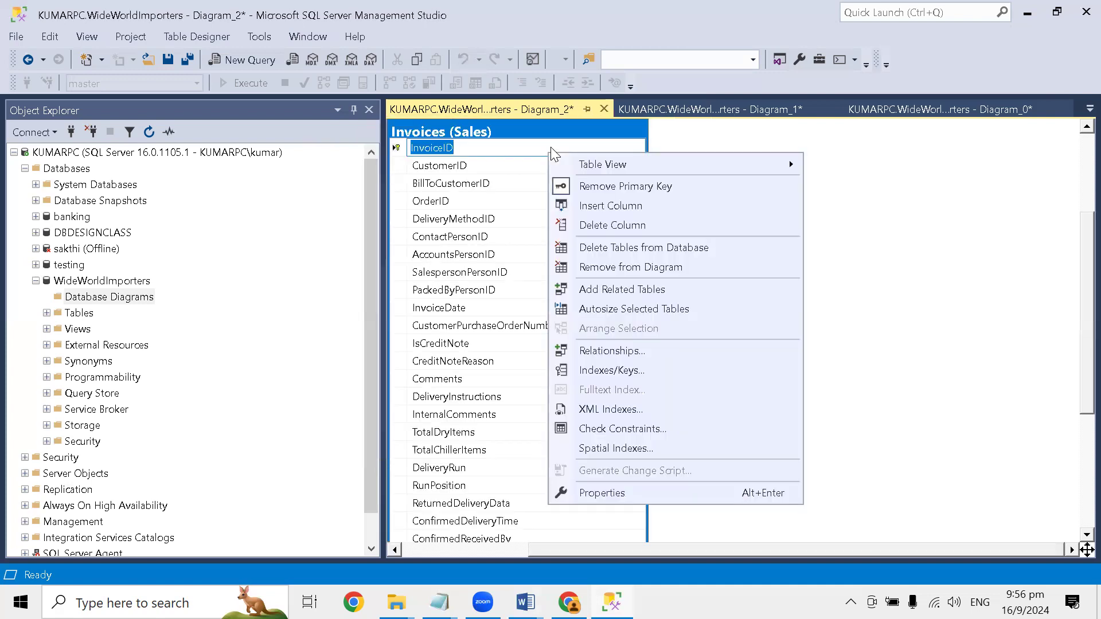
{"action": "left_click", "coordinate": [626, 291]}
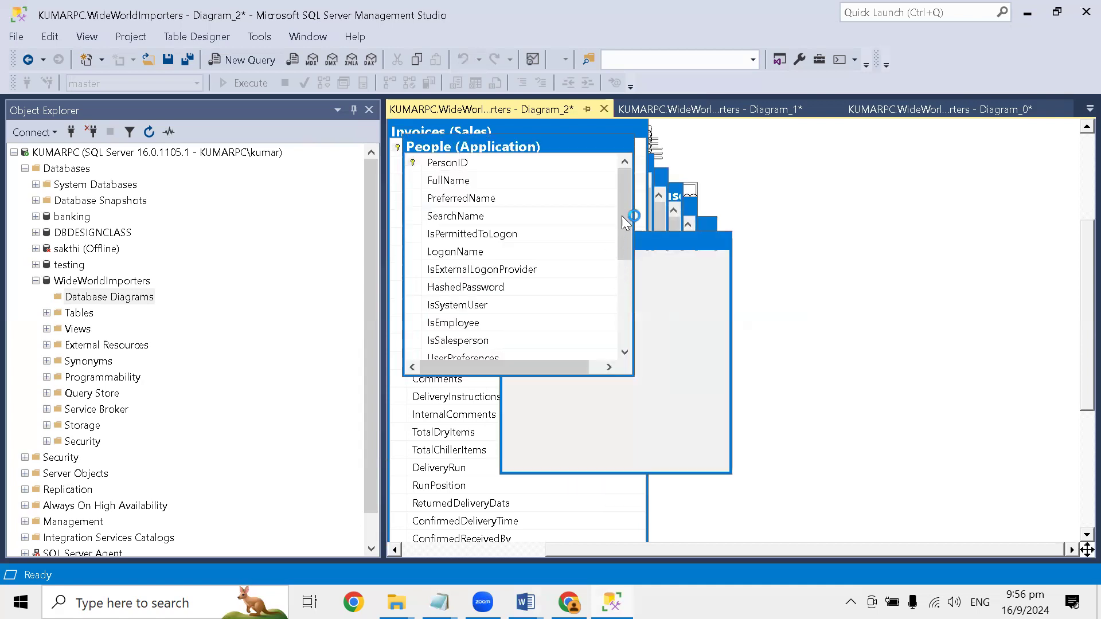
{"action": "left_click_drag", "start_coordinate": [554, 145], "coordinate": [603, 156]}
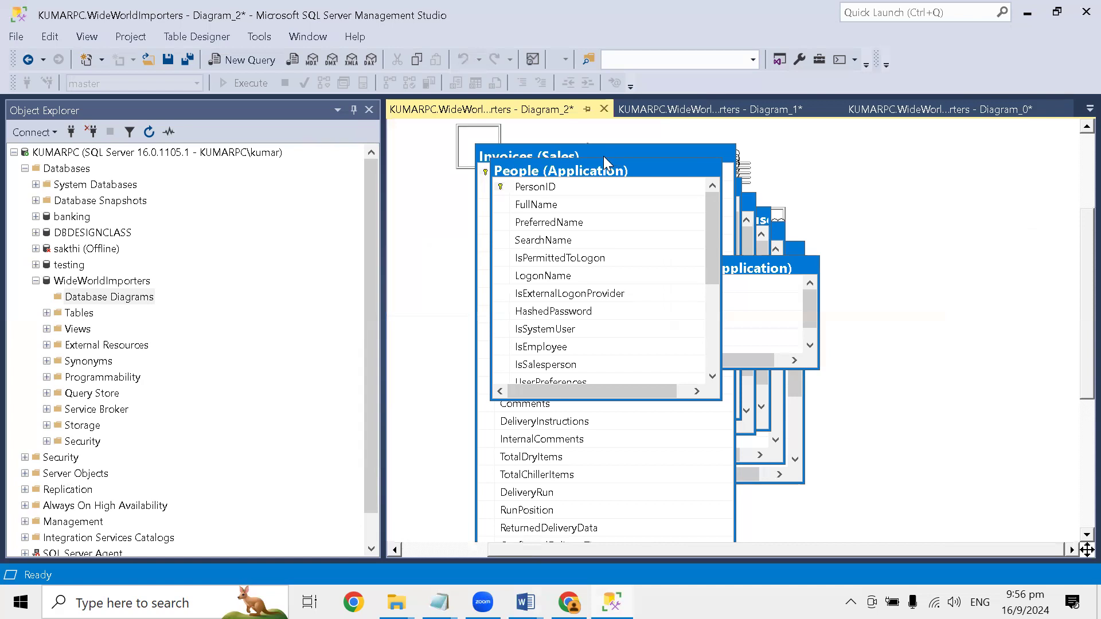
- Remove the People (Application) and DeliveryMethods (Application) tables from the diagram without deleting them from the database
{"action": "left_click", "coordinate": [660, 235]}
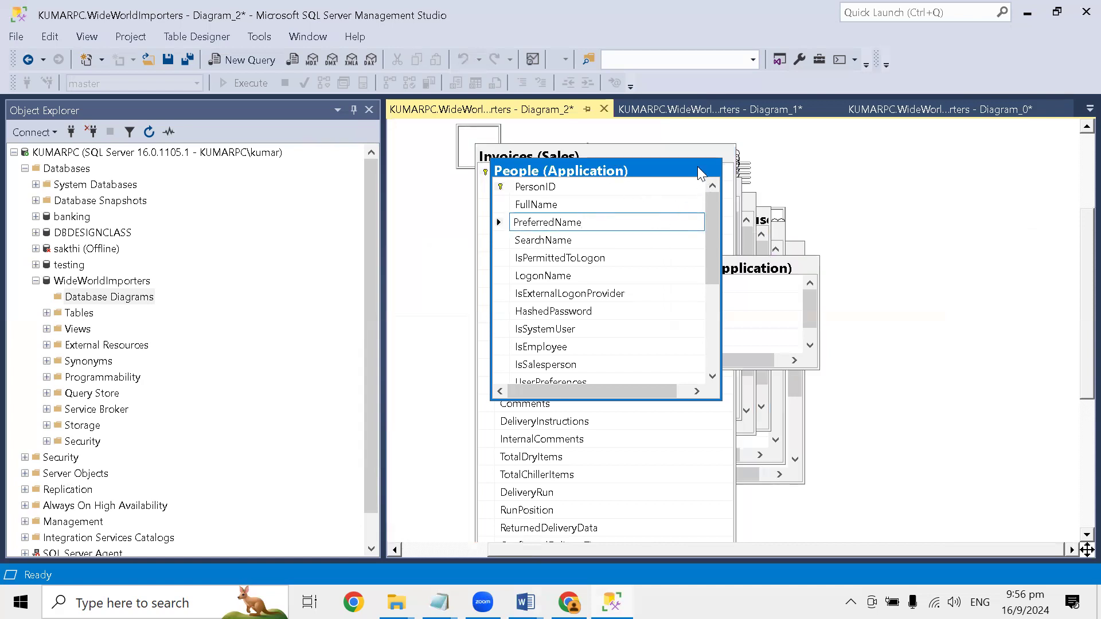
{"action": "right_click", "coordinate": [666, 170]}
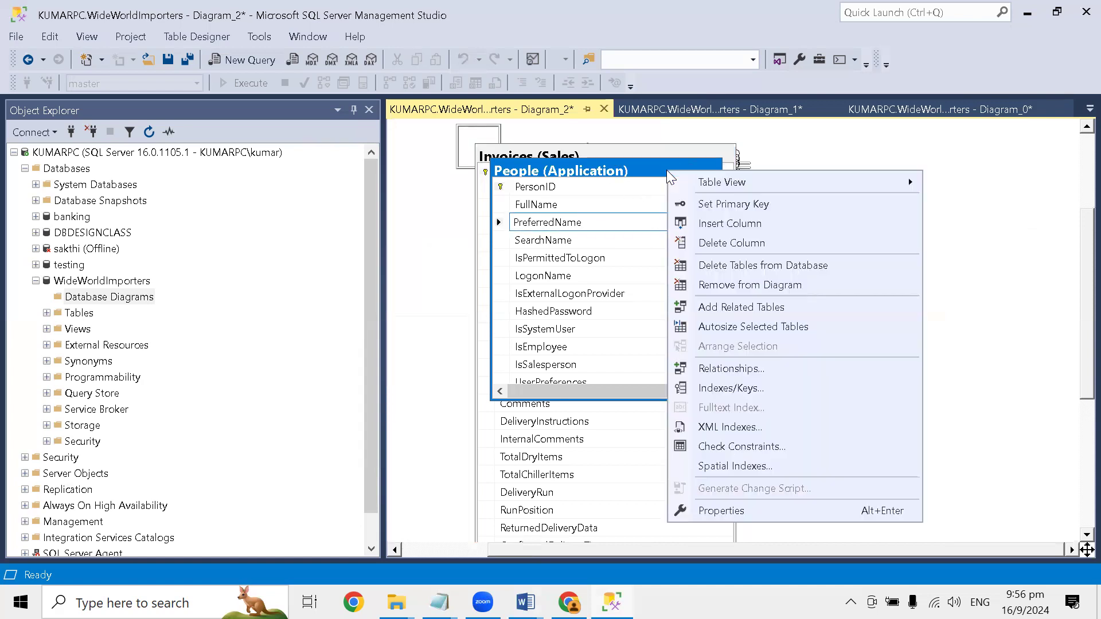
{"action": "left_click", "coordinate": [734, 285]}
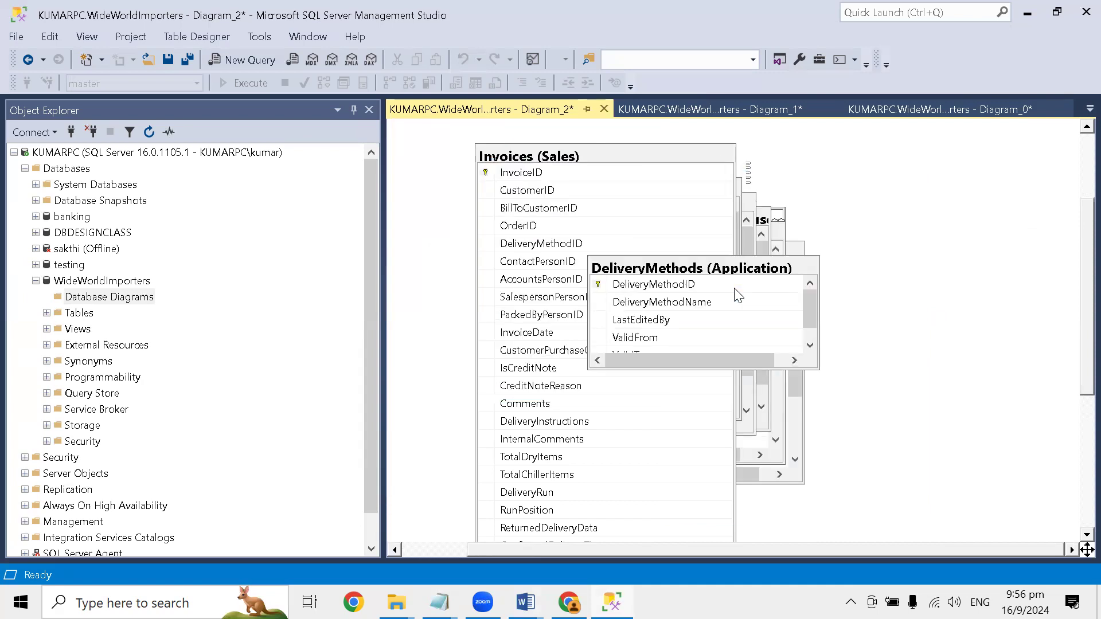
{"action": "right_click", "coordinate": [705, 277]}
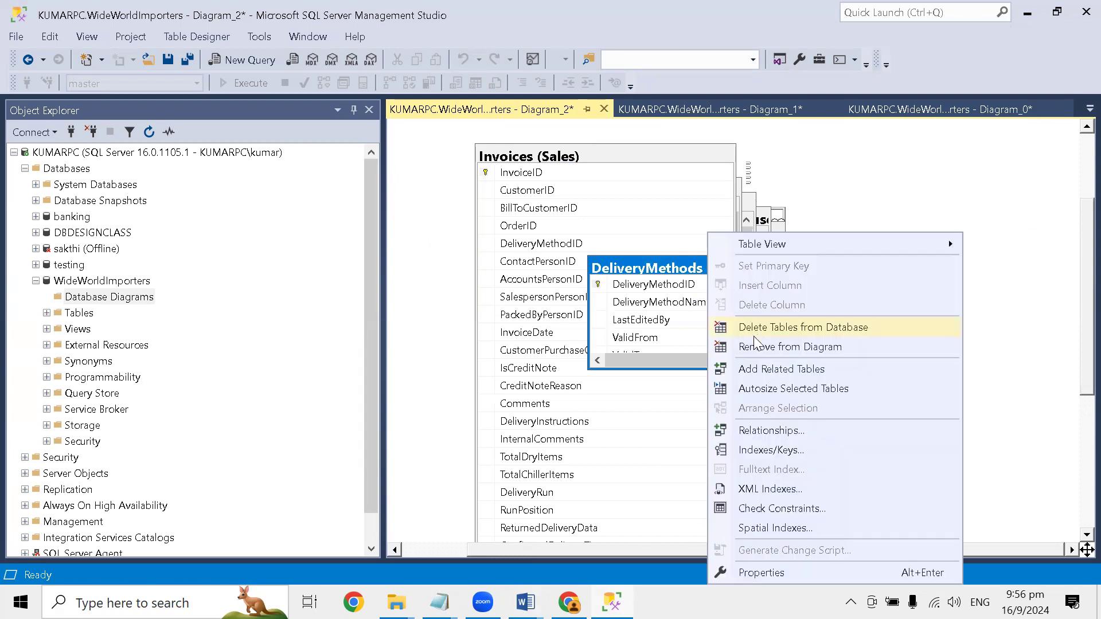
{"action": "left_click", "coordinate": [760, 347]}
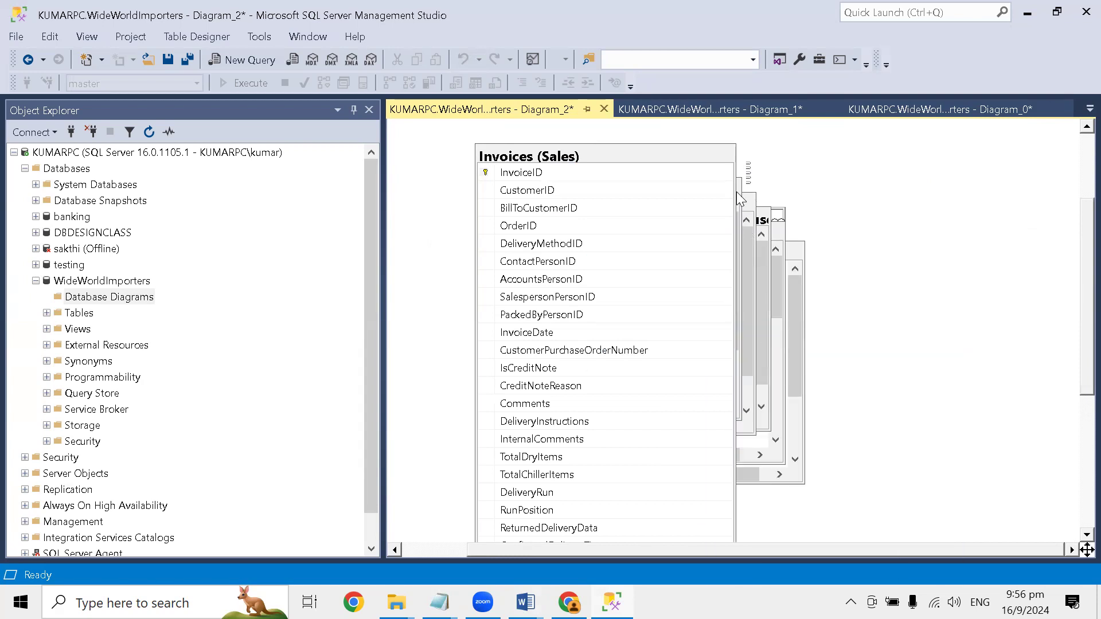
{"action": "right_click", "coordinate": [660, 159]}
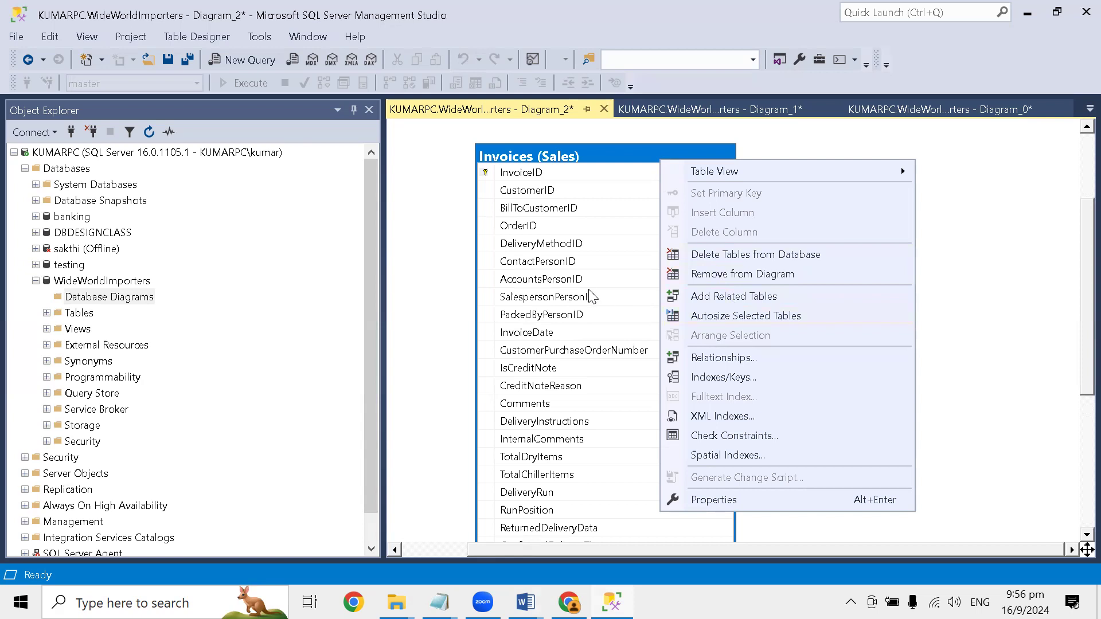
{"action": "left_click", "coordinate": [737, 296]}
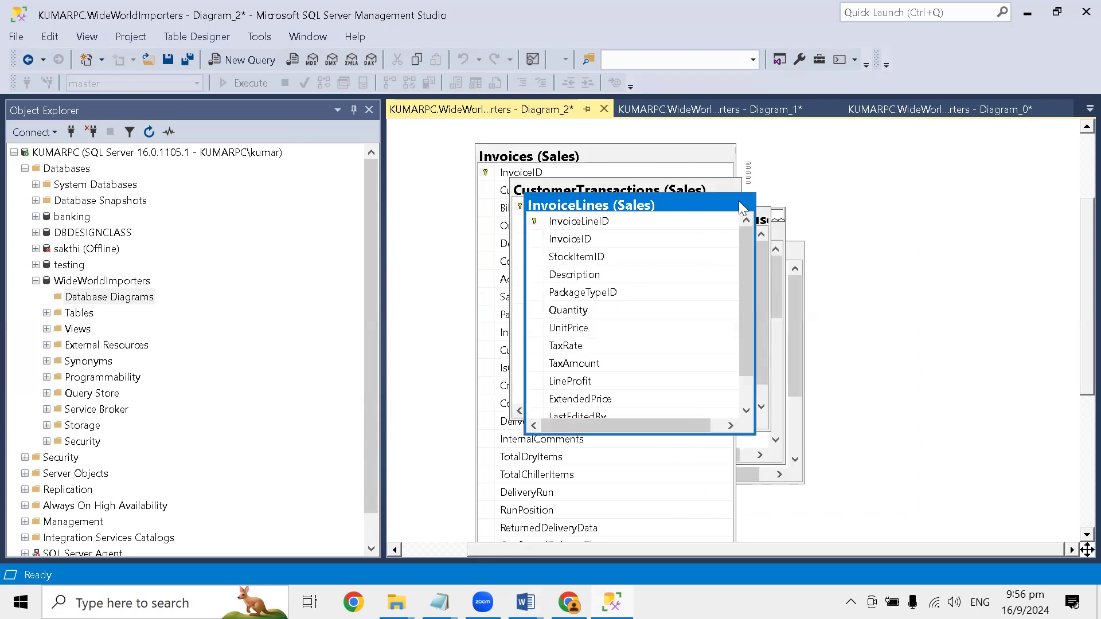
{"action": "right_click", "coordinate": [692, 201]}
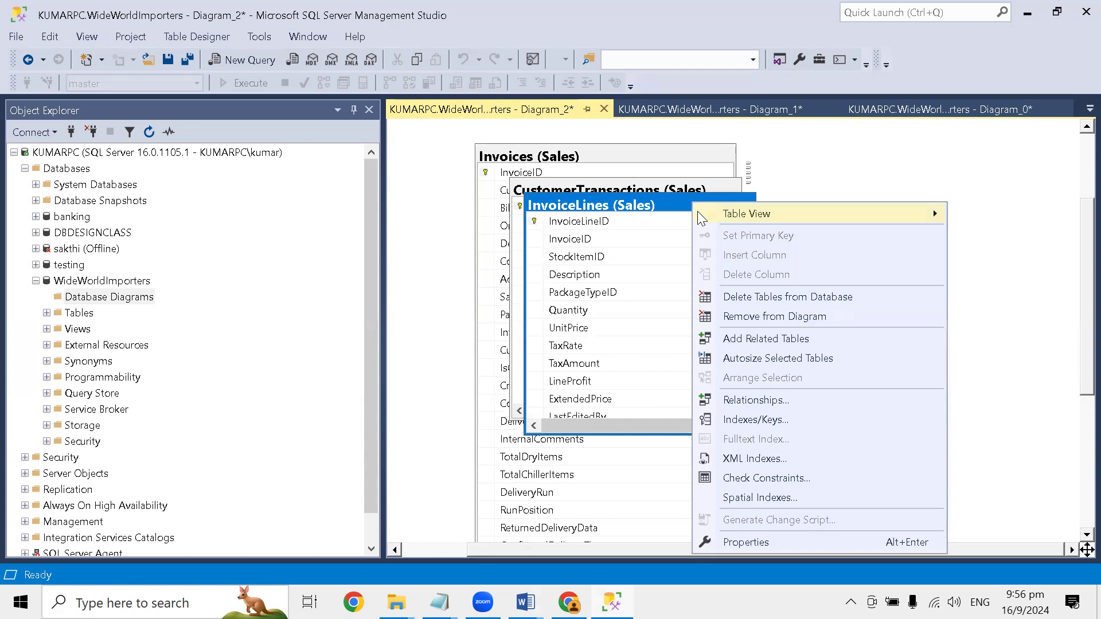
- Read Step 5 of the Word guide on auto arranging tables and return to the diagram in SQL Server Management Studio
{"action": "key", "text": "alt+Tab"}
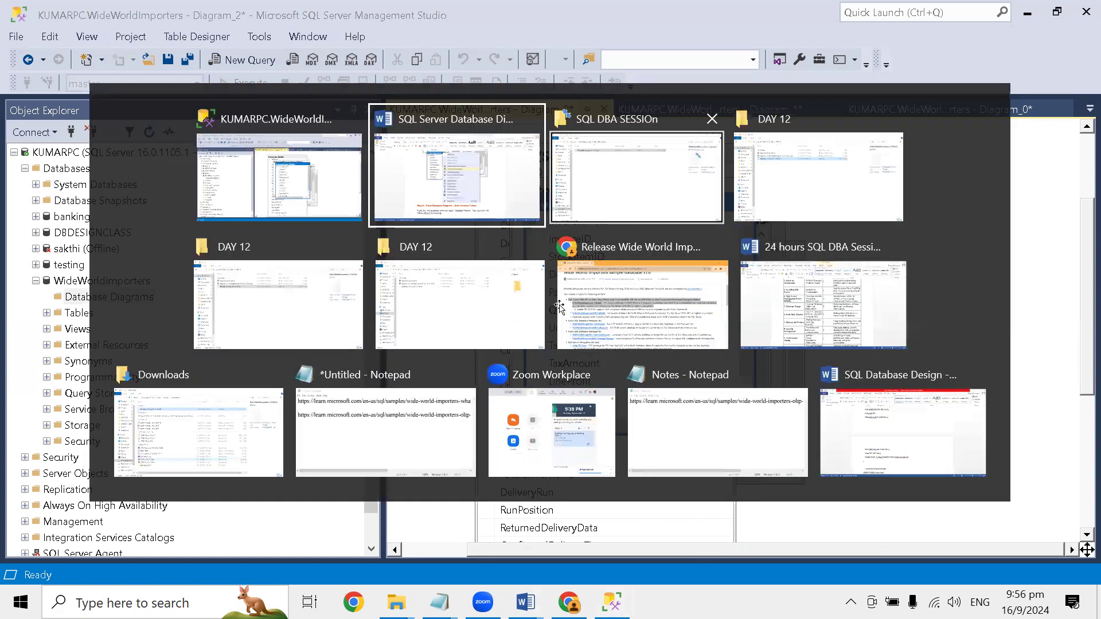
{"action": "scroll", "coordinate": [556, 300], "scroll_direction": "down", "scroll_amount": 3}
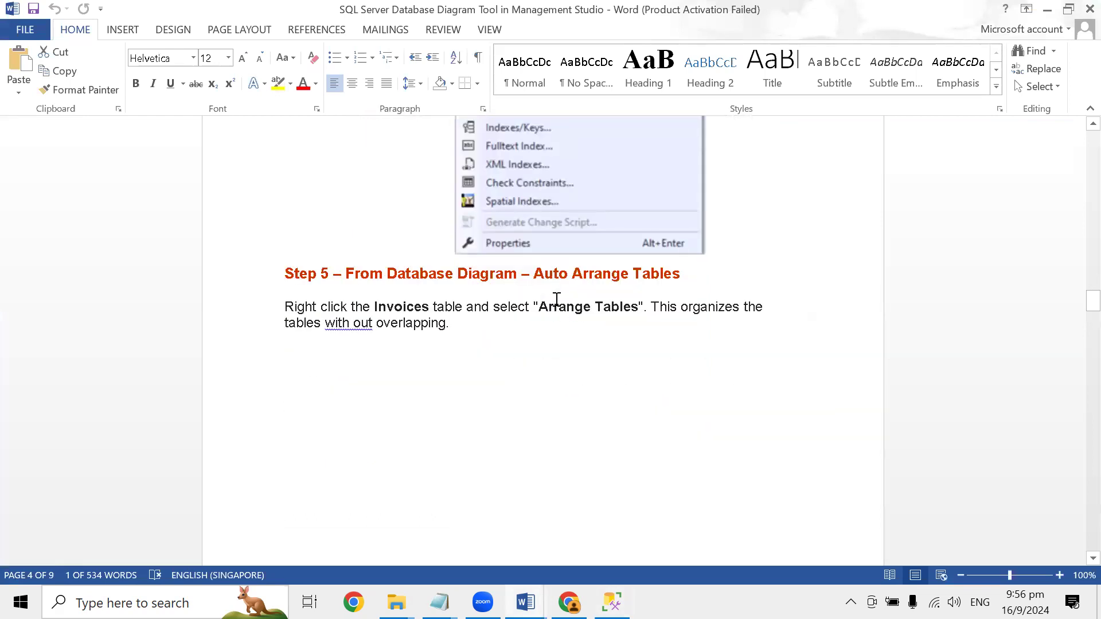
{"action": "key", "text": "alt+Tab"}
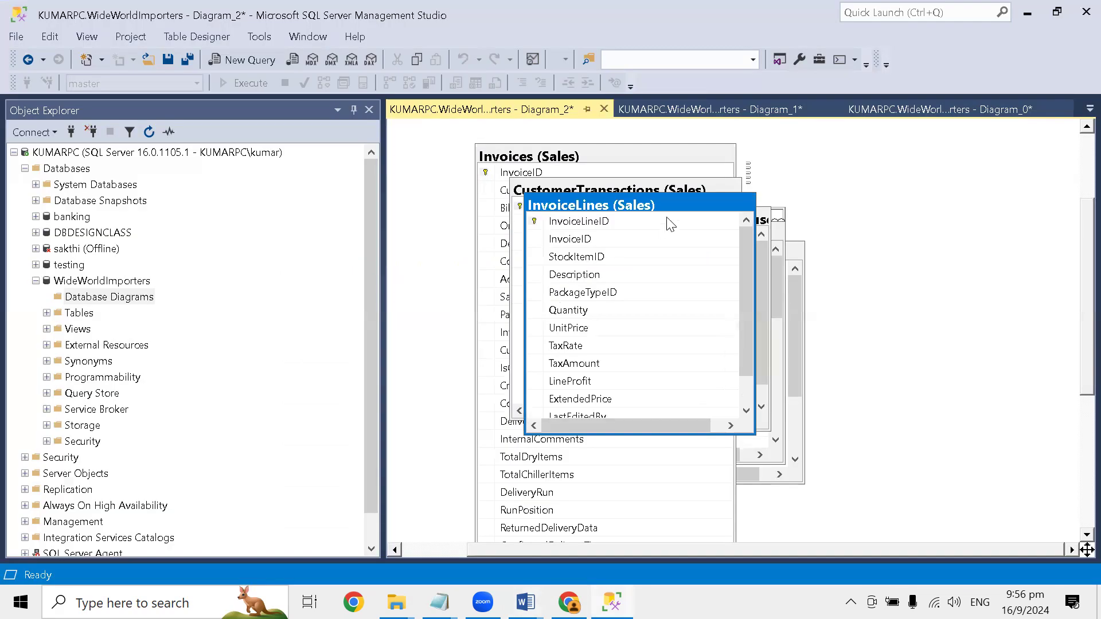
{"action": "right_click", "coordinate": [542, 163]}
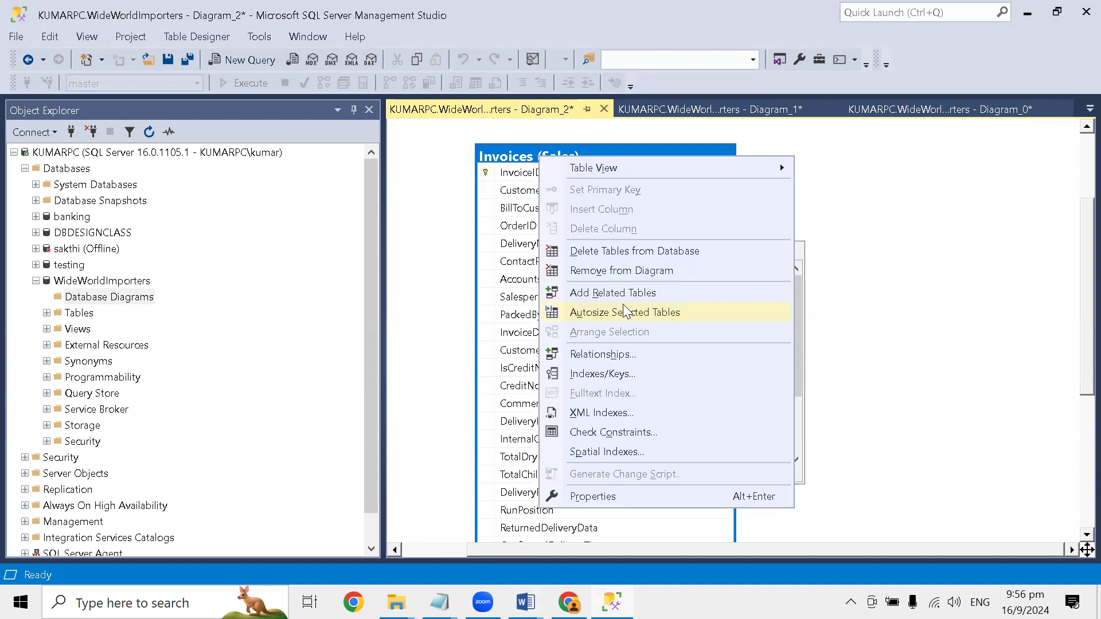
{"action": "left_click", "coordinate": [515, 244]}
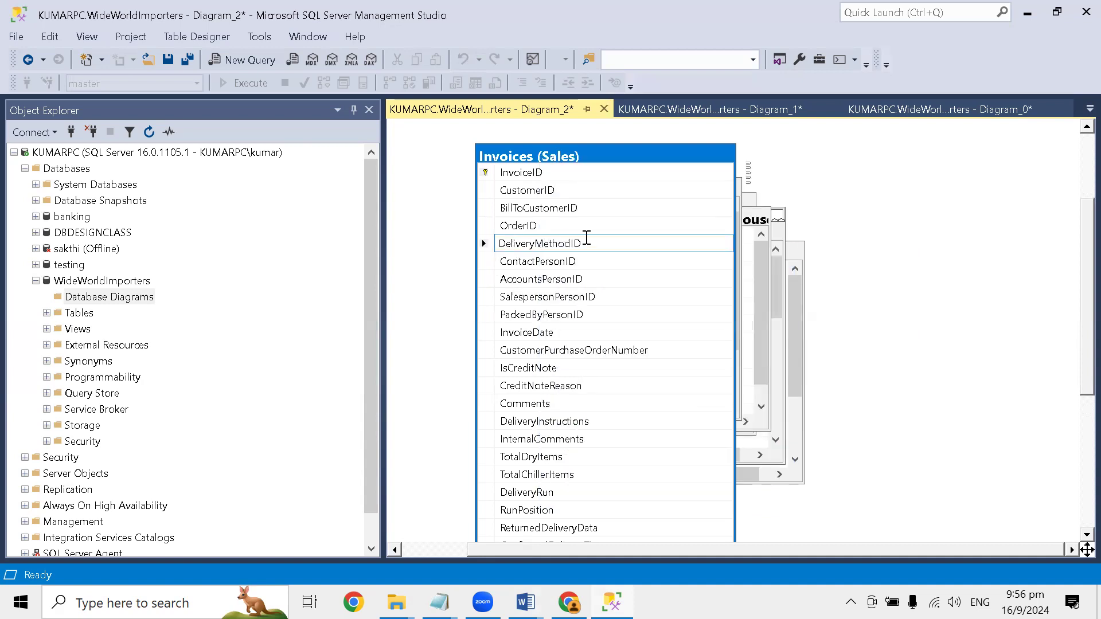
{"action": "left_click", "coordinate": [680, 171]}
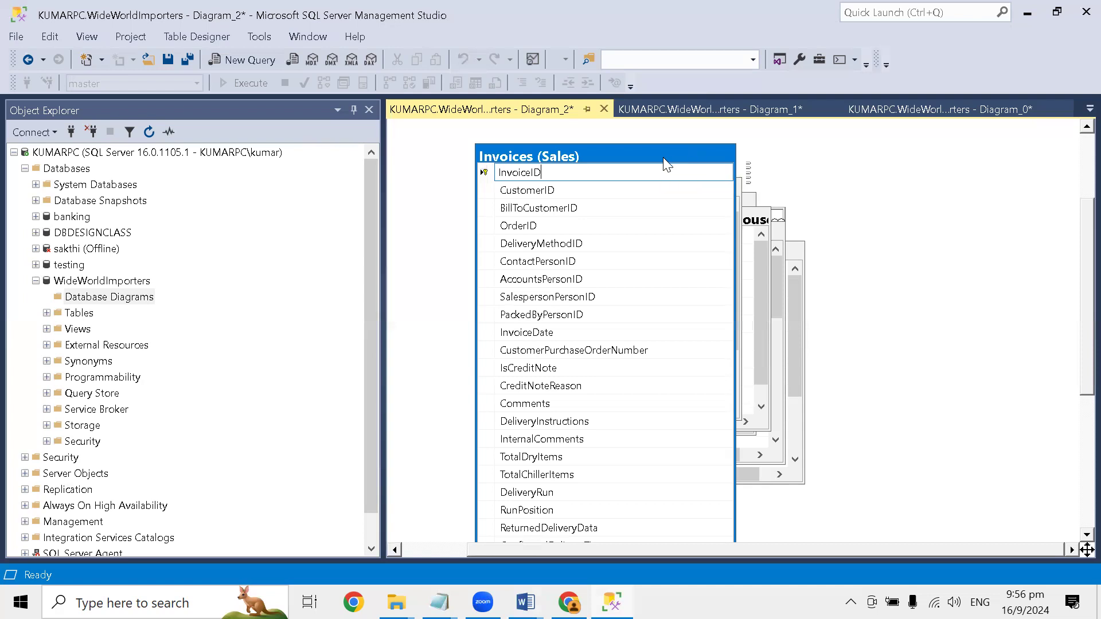
{"action": "right_click", "coordinate": [560, 158]}
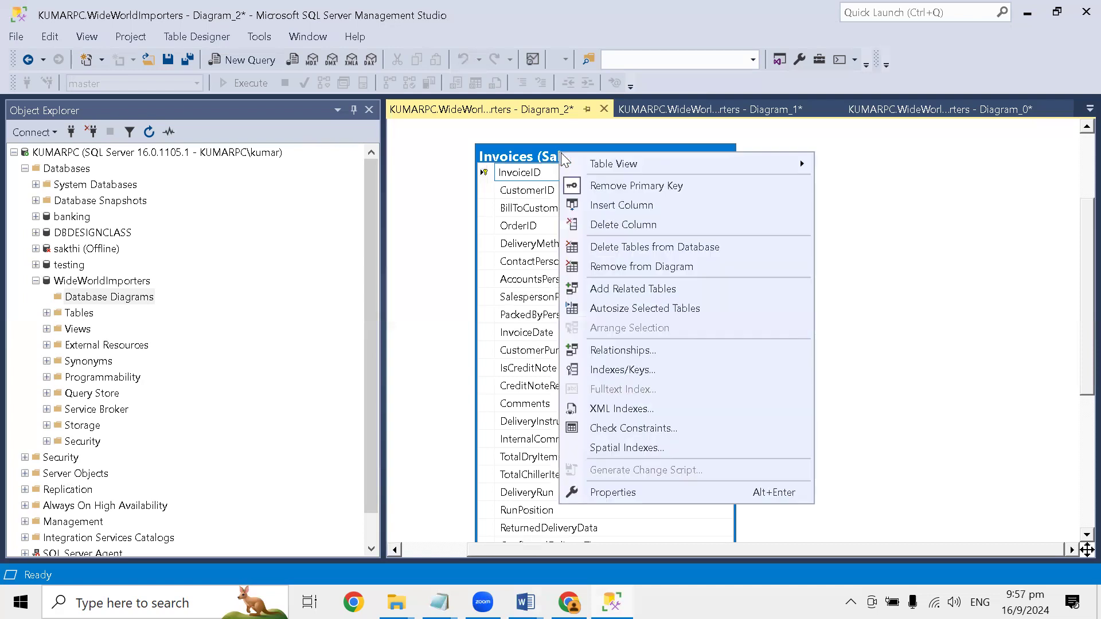
{"action": "mouse_move", "coordinate": [666, 164]}
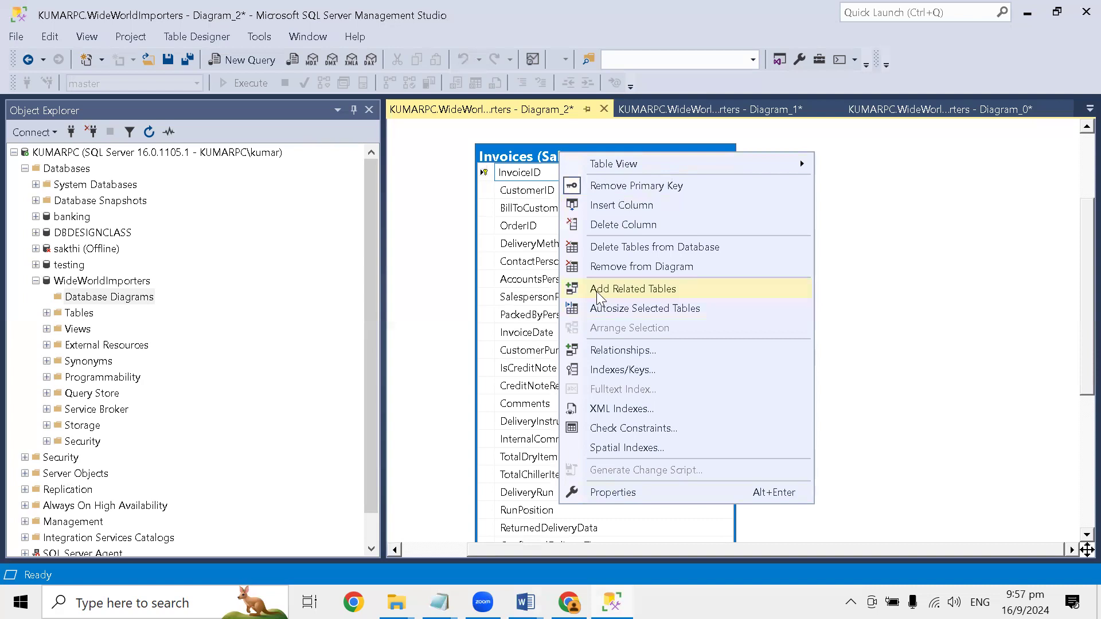
{"action": "left_click", "coordinate": [431, 273]}
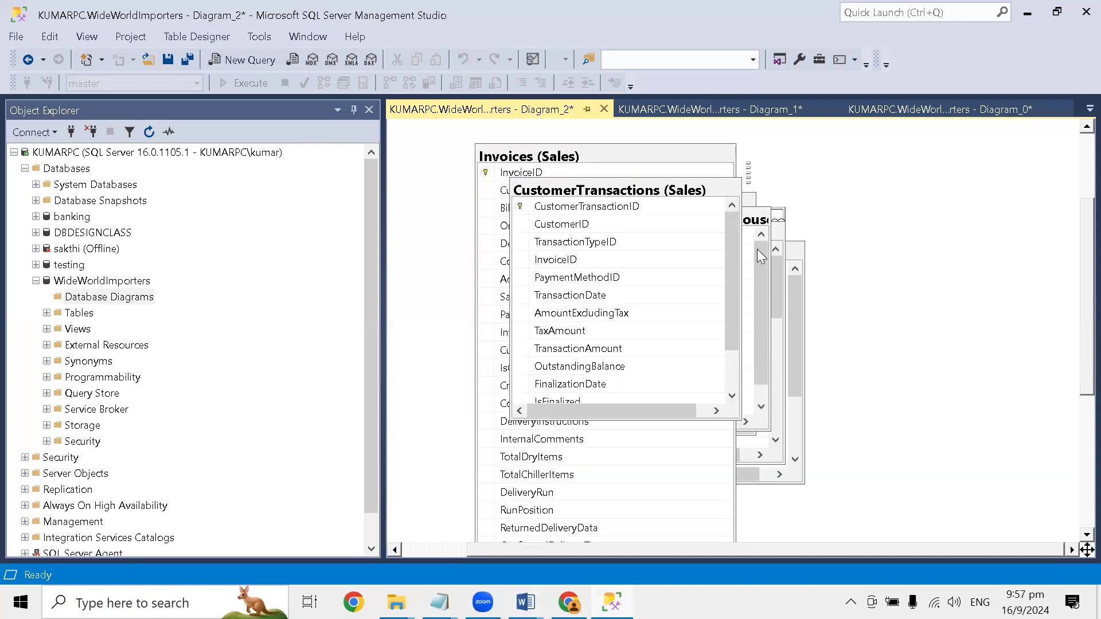
{"action": "left_click", "coordinate": [667, 287]}
{"action": "right_click", "coordinate": [665, 284]}
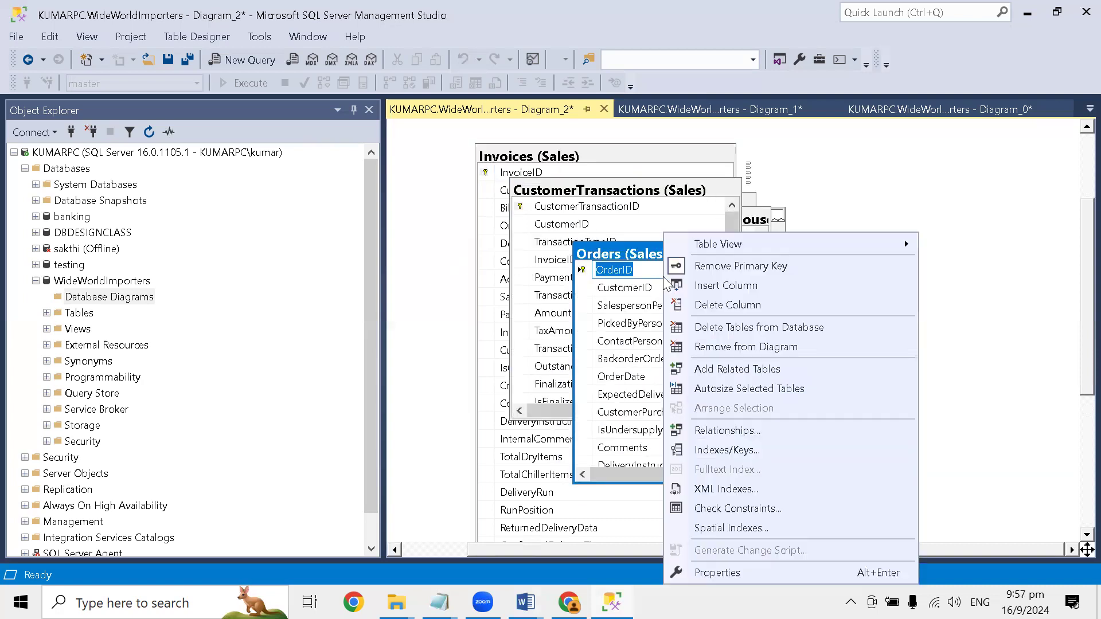
{"action": "left_click", "coordinate": [909, 194]}
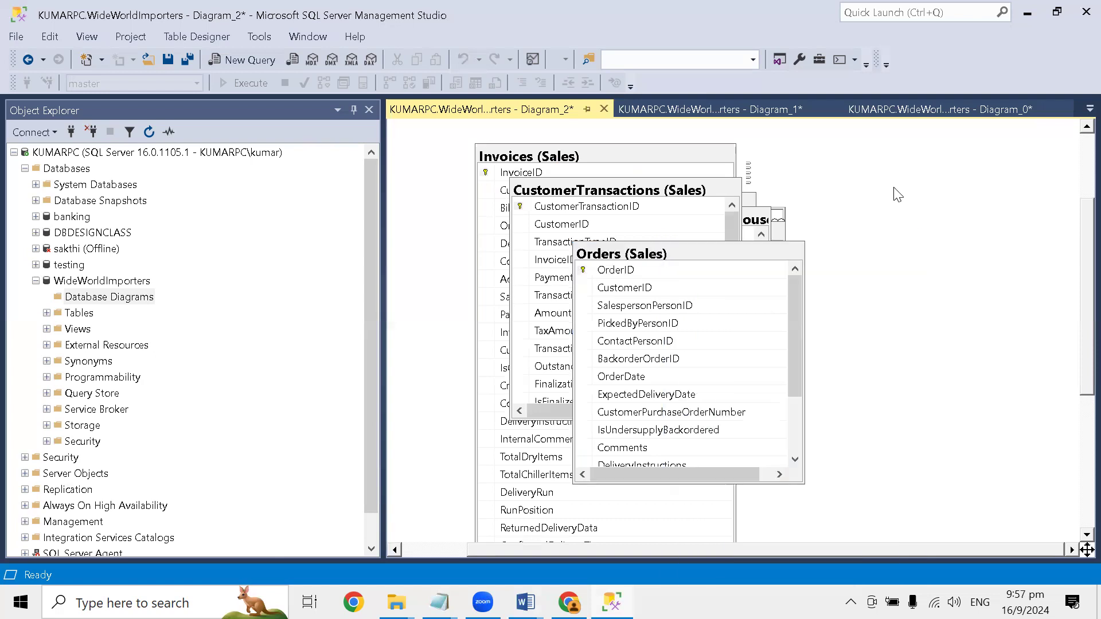
- Arrange all tables in the diagram automatically with Arrange Tables
{"action": "right_click", "coordinate": [885, 186]}
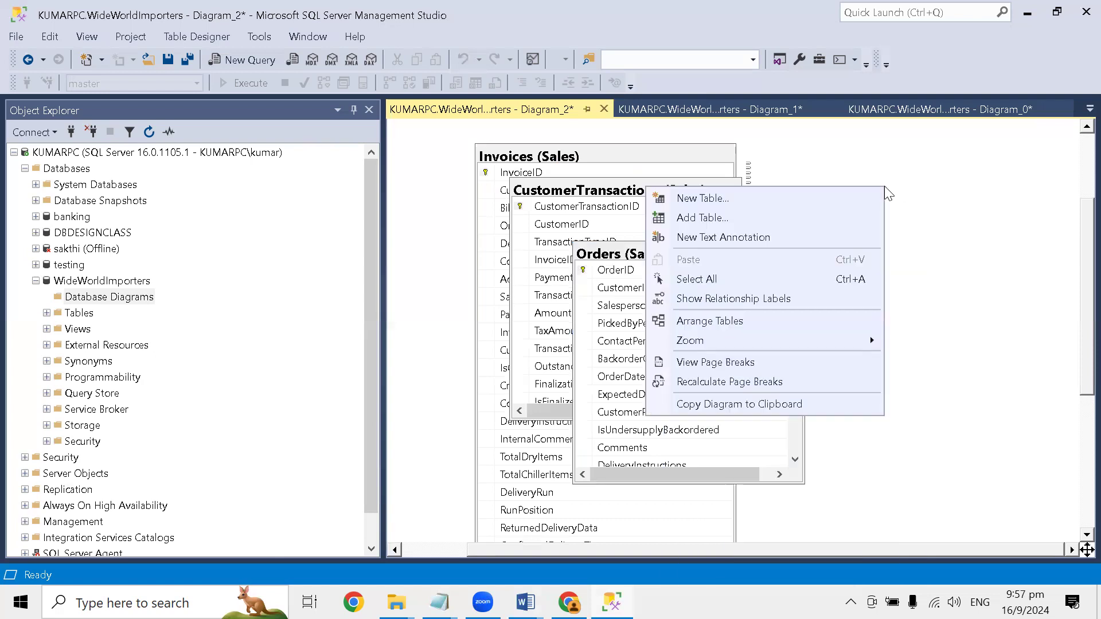
{"action": "left_click", "coordinate": [727, 321]}
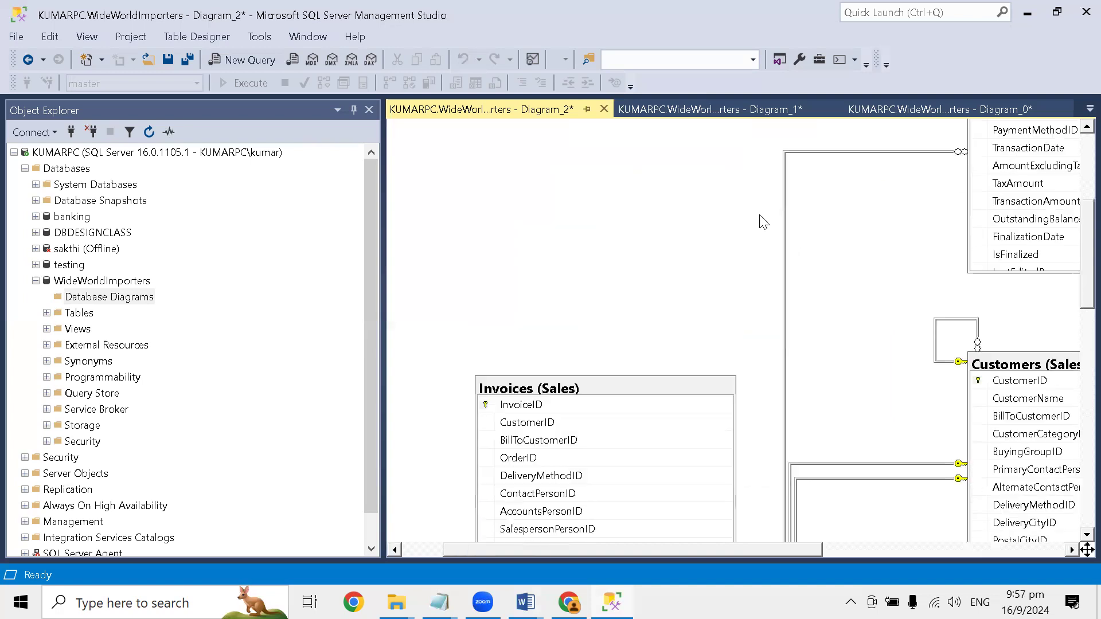
{"action": "scroll", "coordinate": [763, 222], "scroll_direction": "down", "scroll_amount": 5}
{"action": "scroll", "coordinate": [728, 196], "scroll_direction": "up", "scroll_amount": 2}
{"action": "scroll", "coordinate": [705, 228], "scroll_direction": "up", "scroll_amount": 3}
{"action": "right_click", "coordinate": [614, 211]}
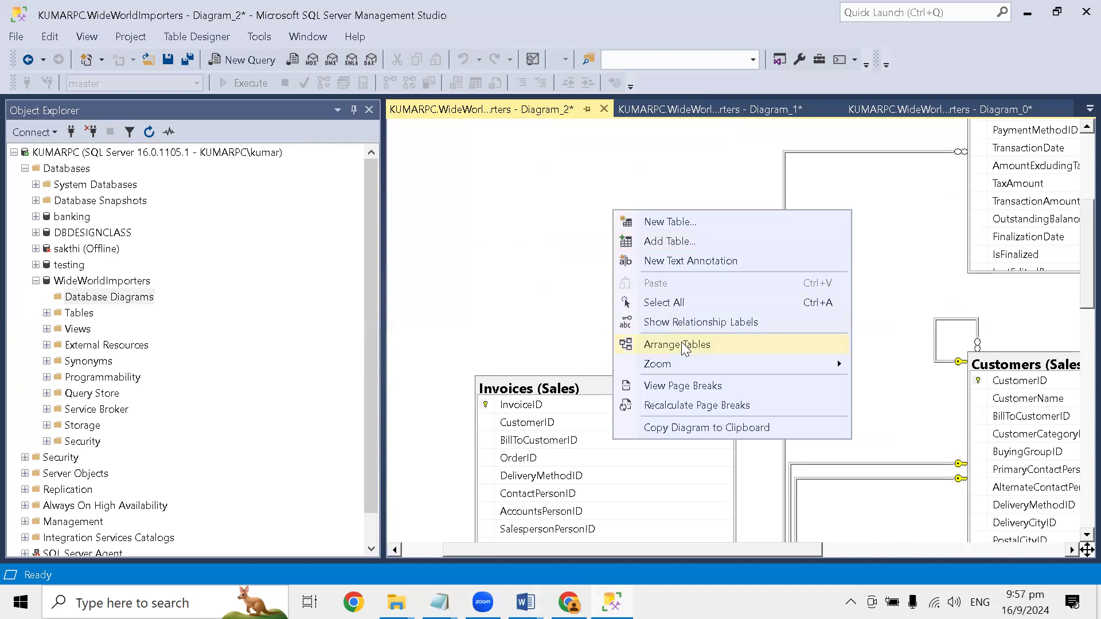
{"action": "left_click", "coordinate": [569, 275]}
- Examine the arranged layout across the whole diagram, including the relationship lines between Invoices, Customers, Orders and the other tables
{"action": "scroll", "coordinate": [559, 246], "scroll_direction": "down", "scroll_amount": 4}
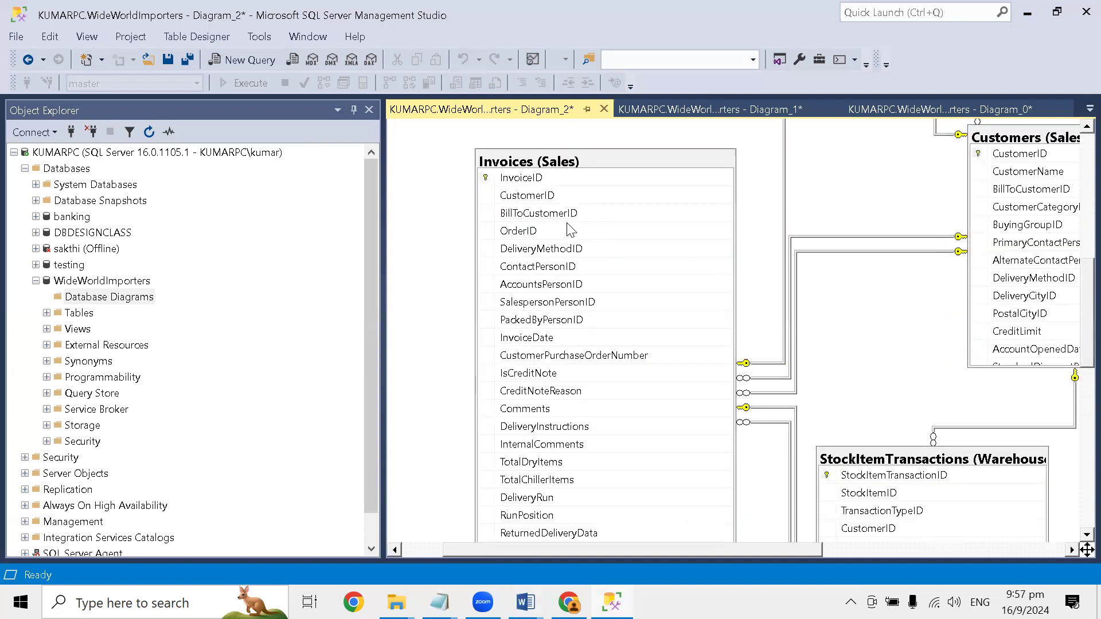
{"action": "scroll", "coordinate": [577, 232], "scroll_direction": "down", "scroll_amount": 12}
{"action": "scroll", "coordinate": [584, 231], "scroll_direction": "up", "scroll_amount": 8}
{"action": "scroll", "coordinate": [582, 231], "scroll_direction": "up", "scroll_amount": 12}
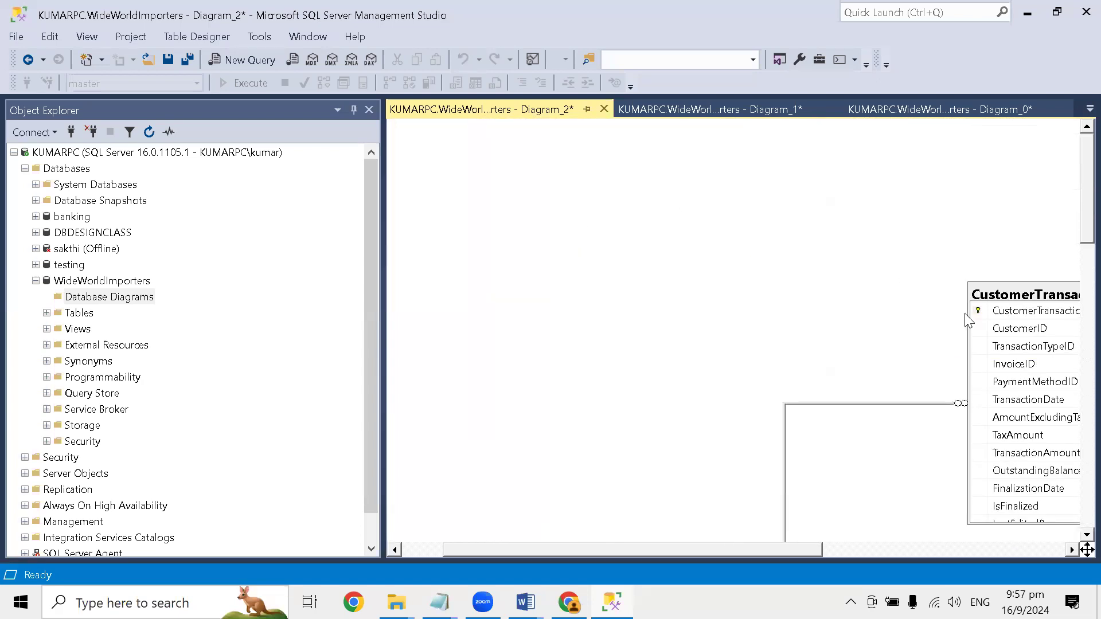
{"action": "left_click_drag", "start_coordinate": [726, 554], "coordinate": [633, 562]}
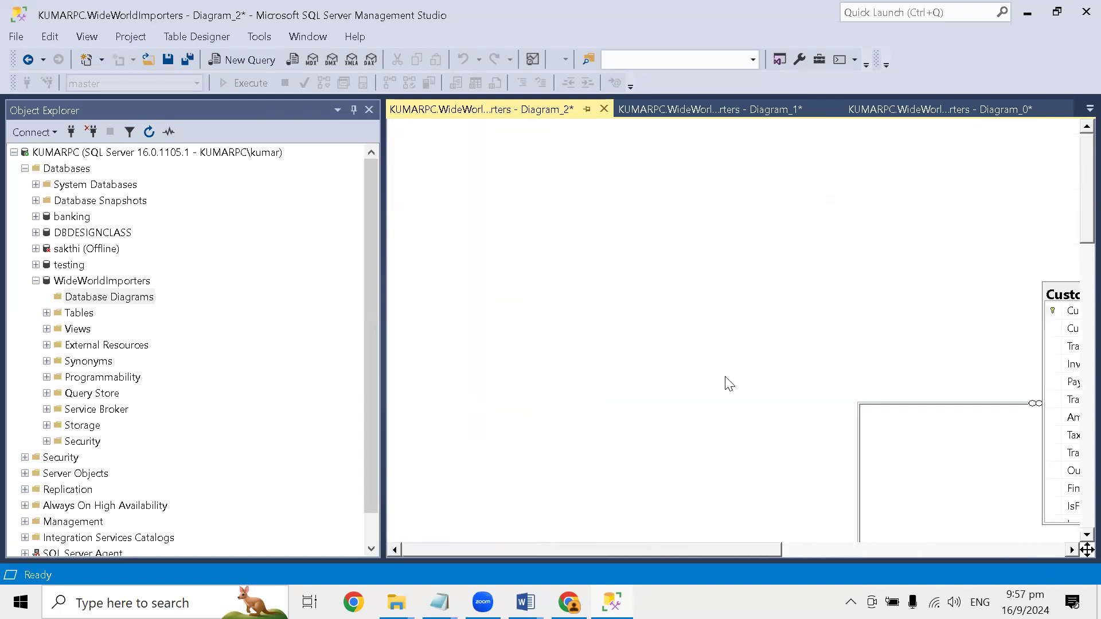
{"action": "scroll", "coordinate": [708, 379], "scroll_direction": "down", "scroll_amount": 5}
{"action": "scroll", "coordinate": [703, 379], "scroll_direction": "down", "scroll_amount": 3}
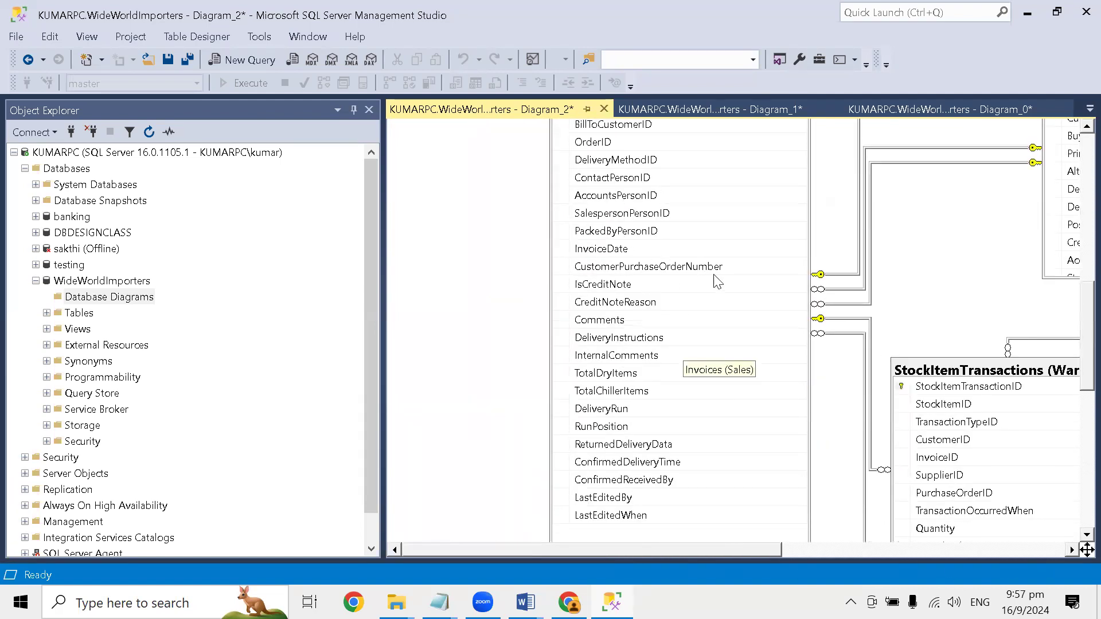
{"action": "left_click_drag", "start_coordinate": [705, 547], "coordinate": [983, 554]}
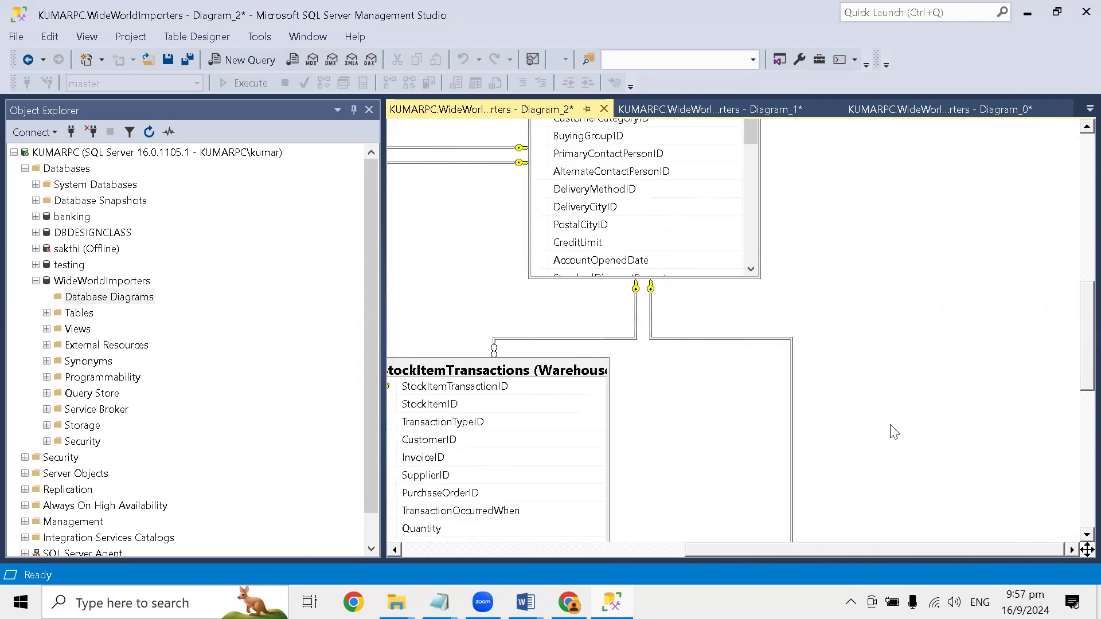
{"action": "scroll", "coordinate": [880, 433], "scroll_direction": "down", "scroll_amount": 5}
{"action": "scroll", "coordinate": [852, 429], "scroll_direction": "down", "scroll_amount": 3}
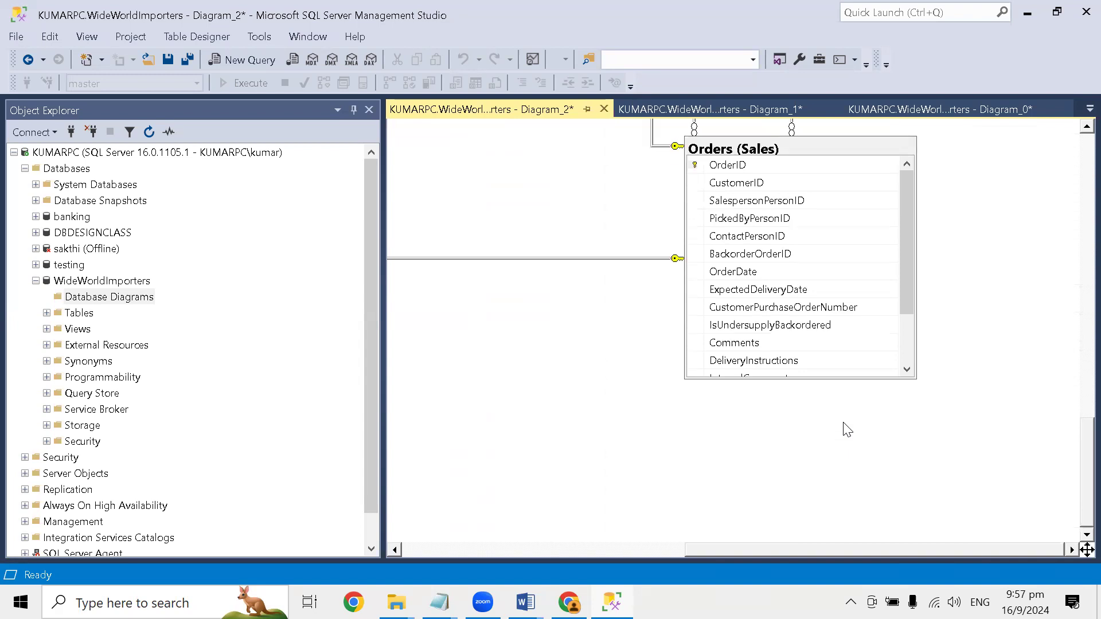
{"action": "left_click_drag", "start_coordinate": [816, 546], "coordinate": [431, 523]}
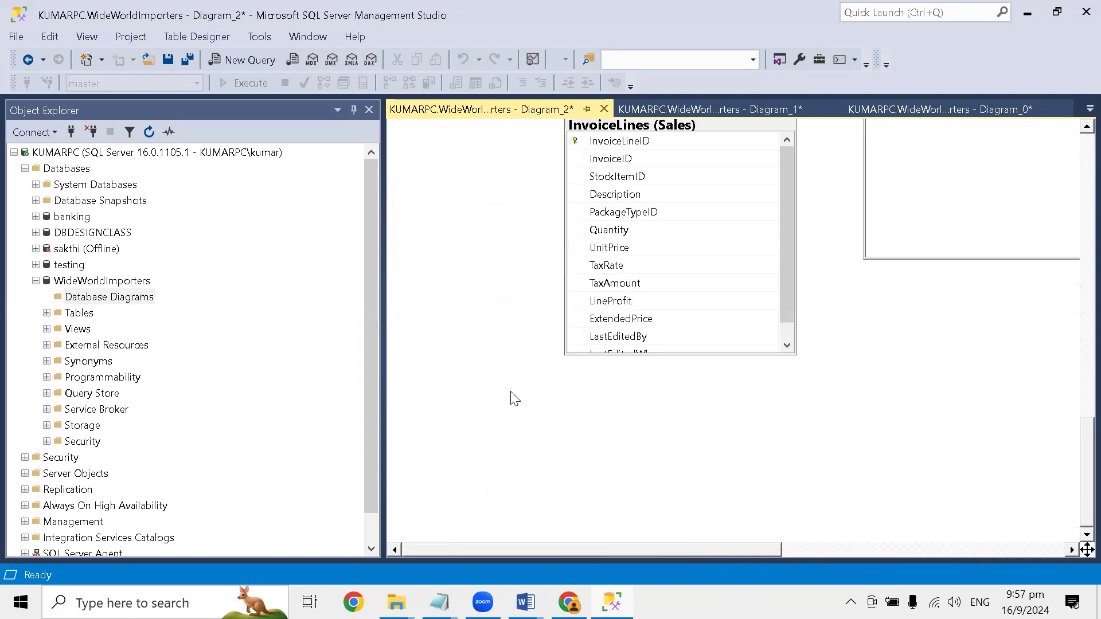
- Switch to the Word guide and read Step 6 on adjusting the diagram layout by zooming, moving and resizing tables
{"action": "key", "text": "alt+Tab"}
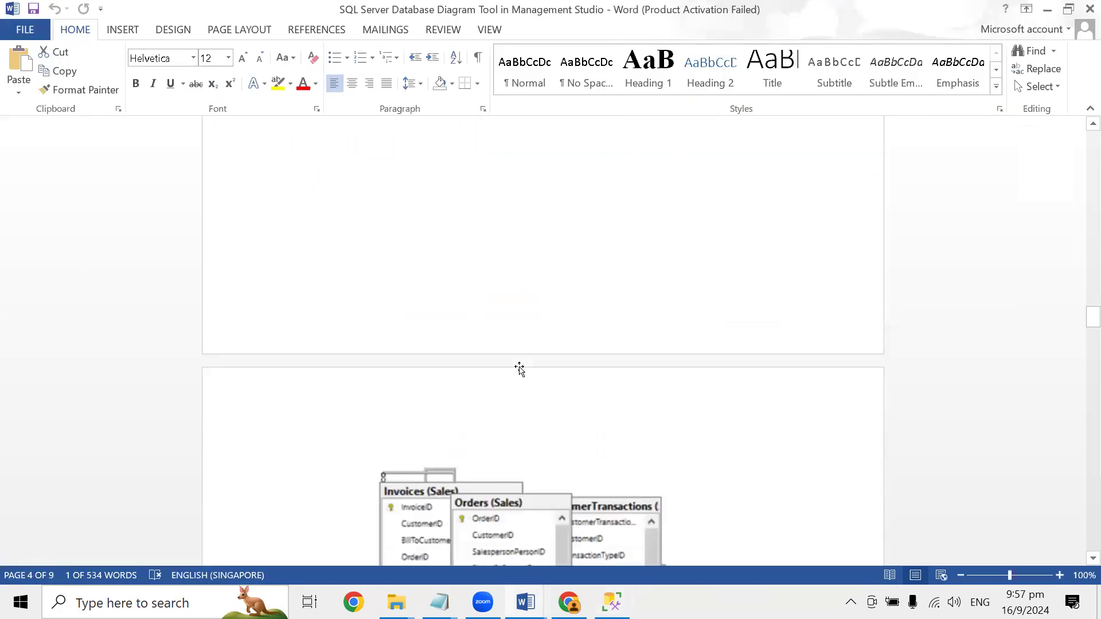
{"action": "scroll", "coordinate": [519, 370], "scroll_direction": "down", "scroll_amount": 10}
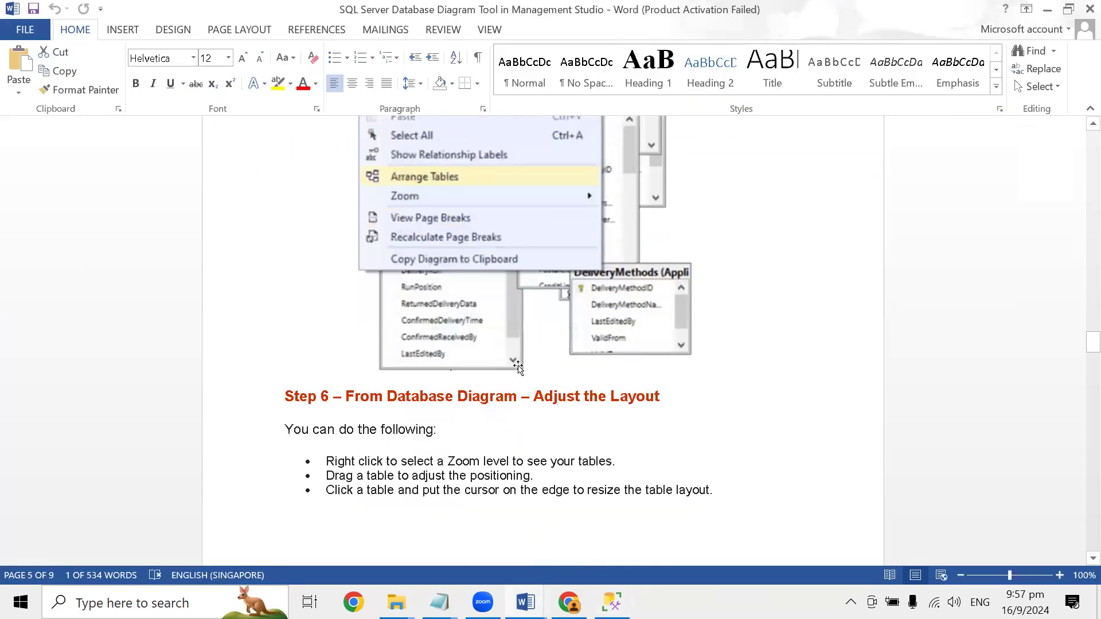
{"action": "scroll", "coordinate": [518, 367], "scroll_direction": "down", "scroll_amount": 3}
{"action": "scroll", "coordinate": [520, 366], "scroll_direction": "down", "scroll_amount": 2}
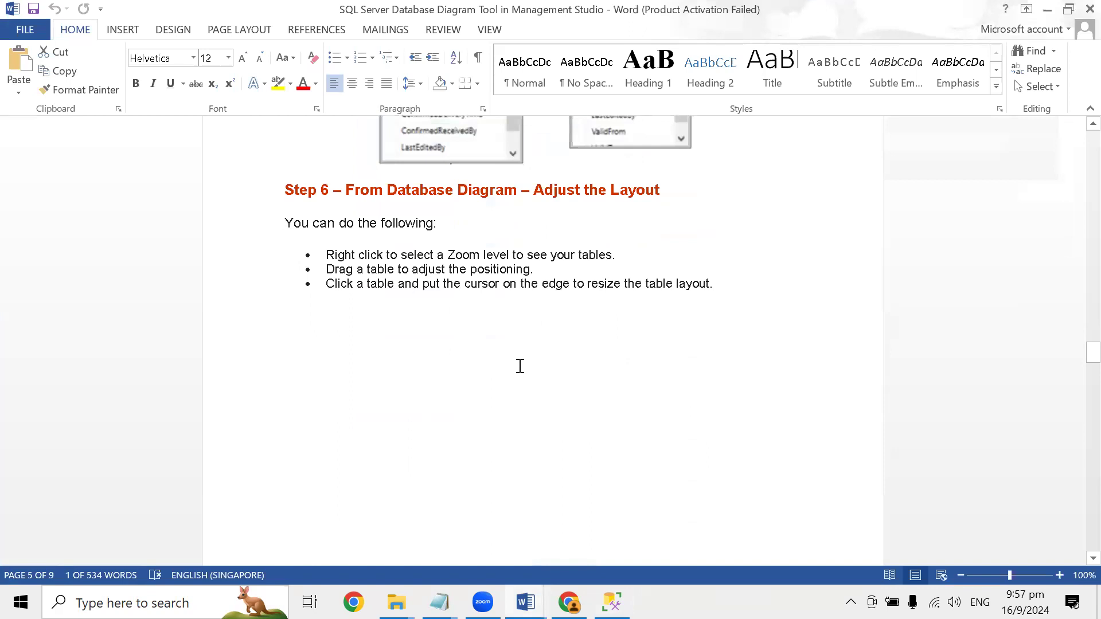
{"action": "scroll", "coordinate": [520, 366], "scroll_direction": "down", "scroll_amount": 3}
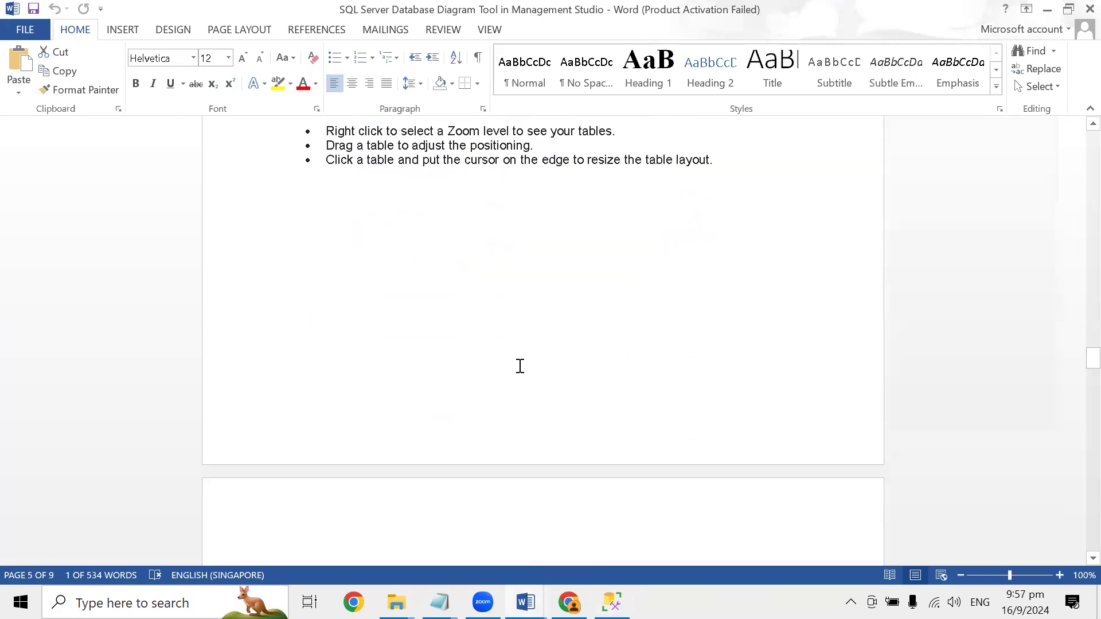
- Check the InvoiceLines and Orders area of the diagram against the Zoom options illustrated in the Word guide
{"action": "key", "text": "alt+Tab"}
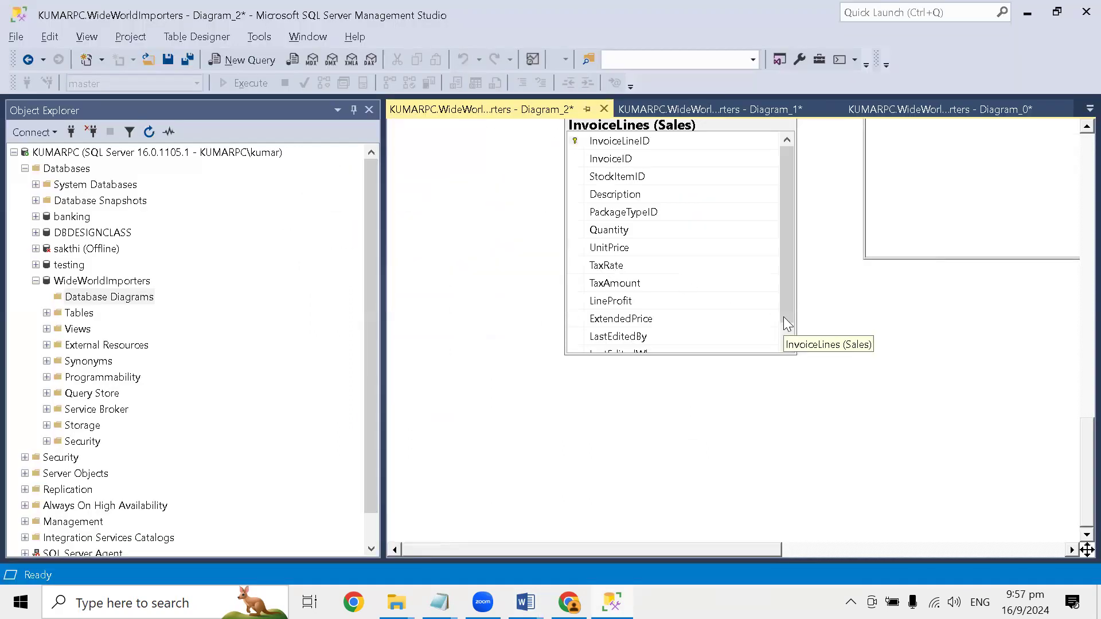
{"action": "left_click_drag", "start_coordinate": [713, 547], "coordinate": [869, 534]}
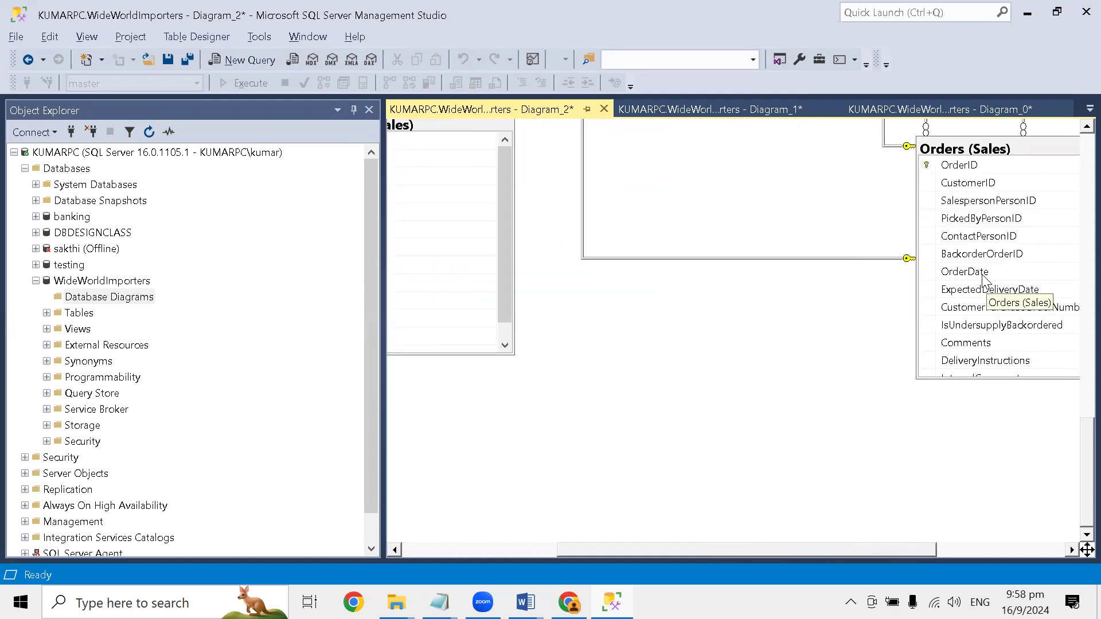
{"action": "key", "text": "alt+Tab"}
{"action": "scroll", "coordinate": [657, 356], "scroll_direction": "down", "scroll_amount": 7}
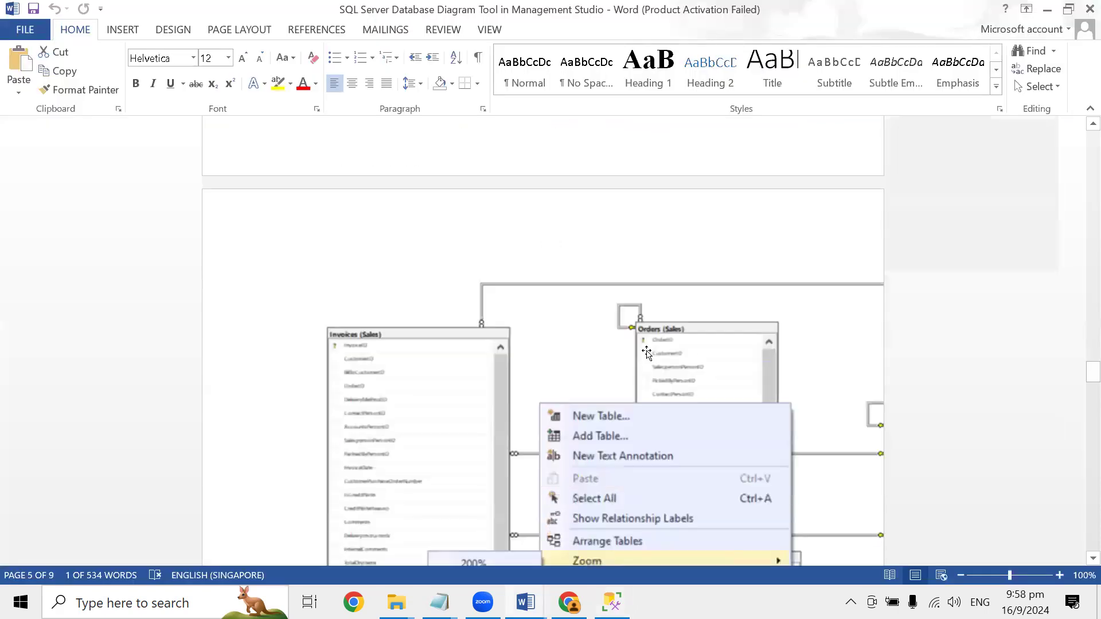
{"action": "scroll", "coordinate": [645, 351], "scroll_direction": "down", "scroll_amount": 3}
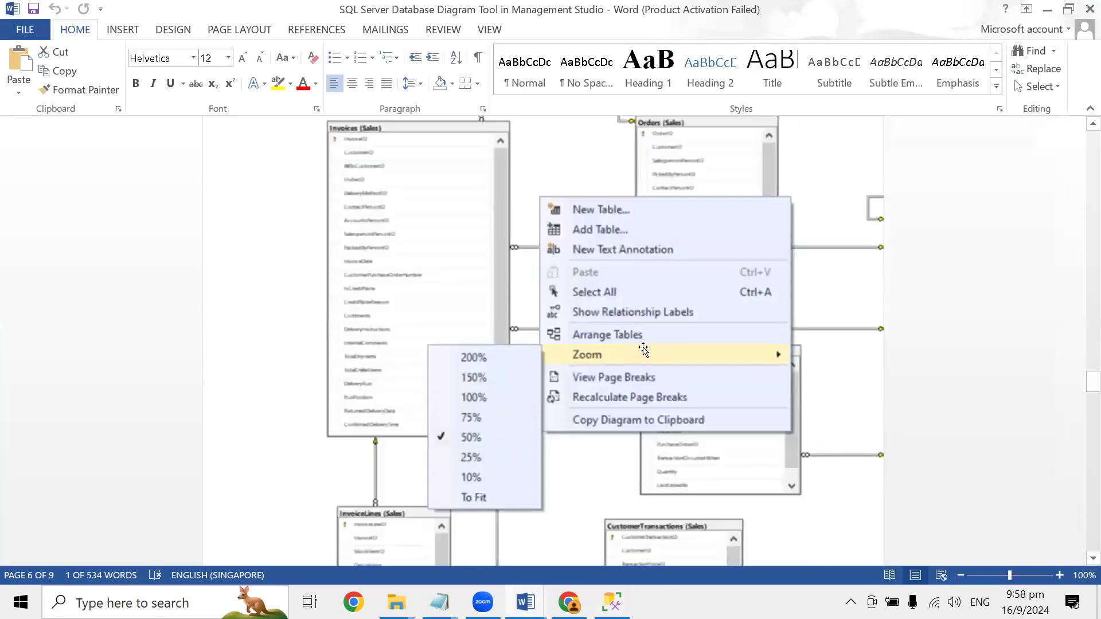
- Return to the diagram in SQL Server Management Studio and set its zoom level to 75%
{"action": "key", "text": "alt+Tab"}
{"action": "right_click", "coordinate": [632, 325]}
{"action": "mouse_move", "coordinate": [712, 481]}
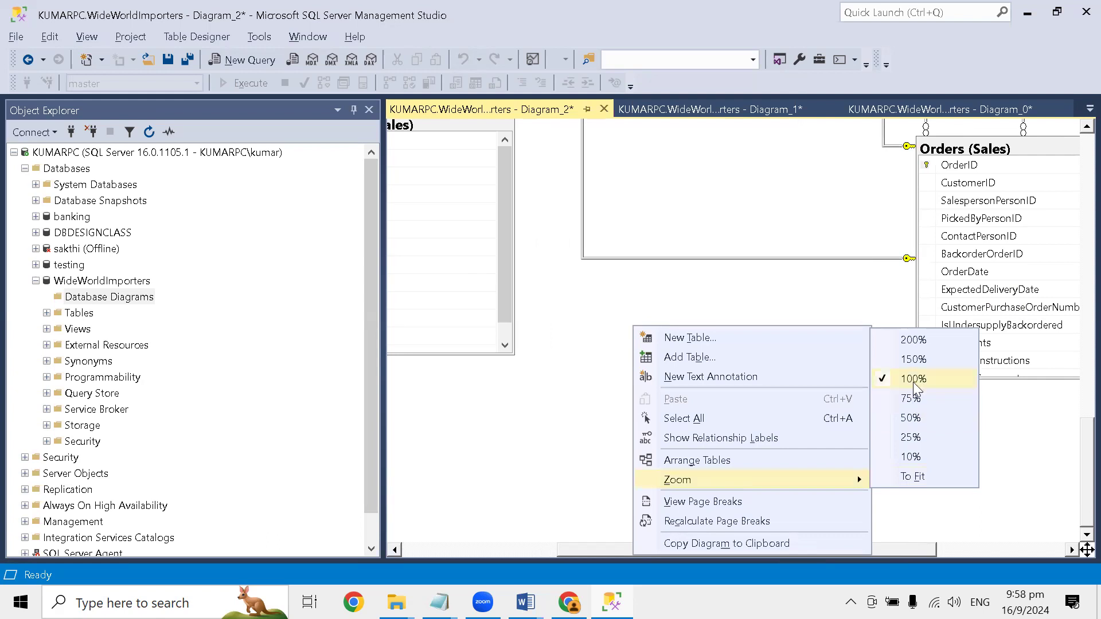
{"action": "left_click", "coordinate": [912, 400]}
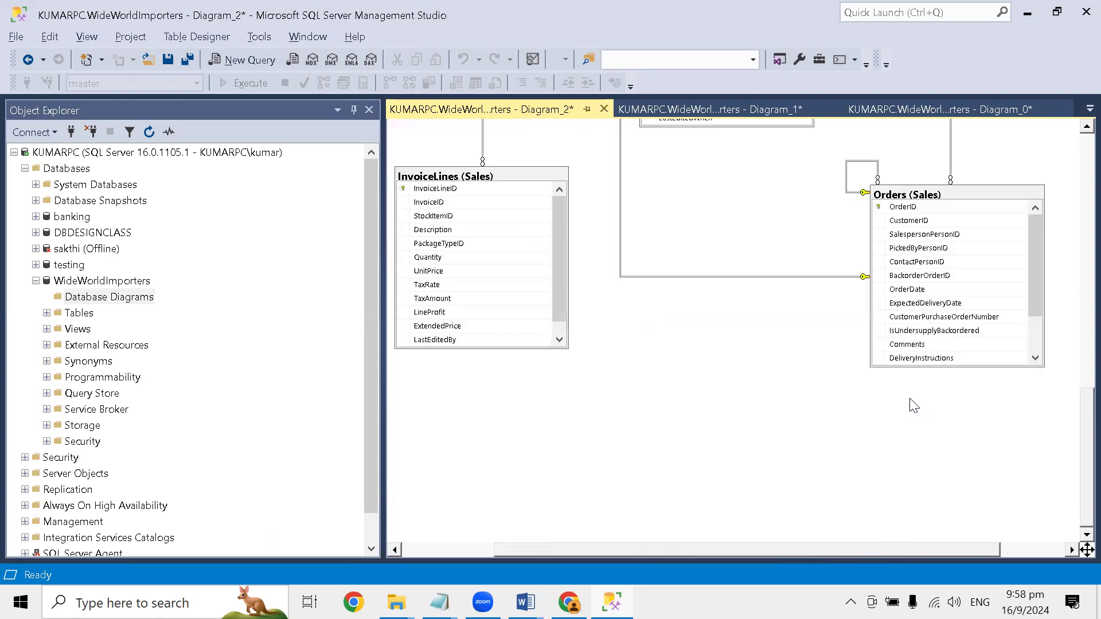
- Reduce the diagram's zoom level to 50%
{"action": "right_click", "coordinate": [714, 409]}
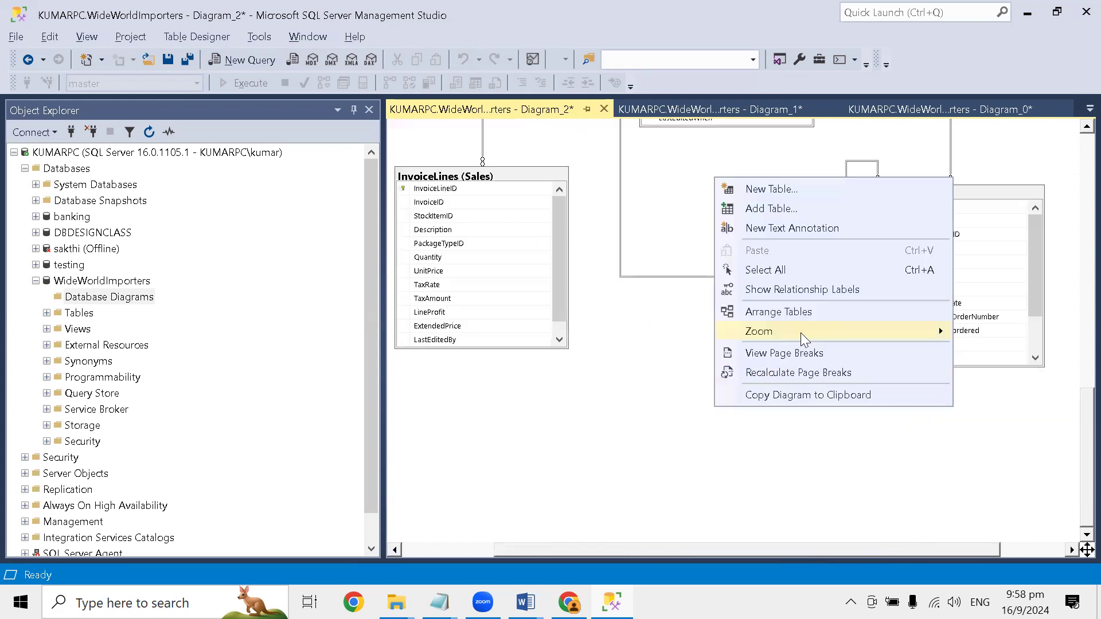
{"action": "mouse_move", "coordinate": [801, 333]}
{"action": "left_click", "coordinate": [985, 411]}
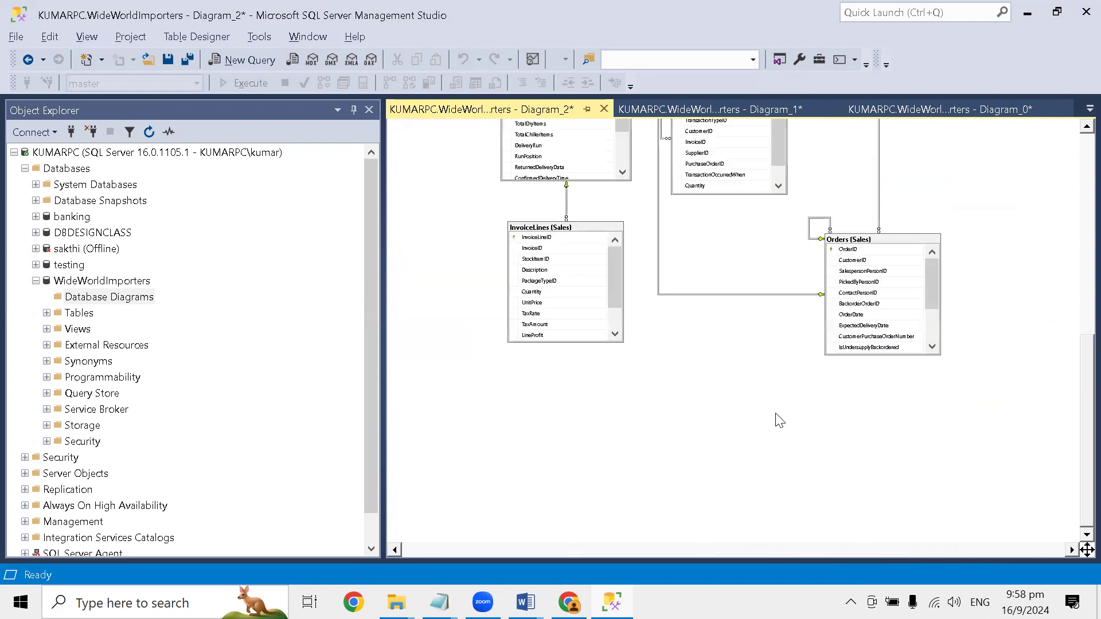
- Examine the reduced diagram from CustomerTransactions down to InvoiceLines and Orders, following how the tables relate to each other
{"action": "left_click_drag", "start_coordinate": [1079, 386], "coordinate": [1076, 318]}
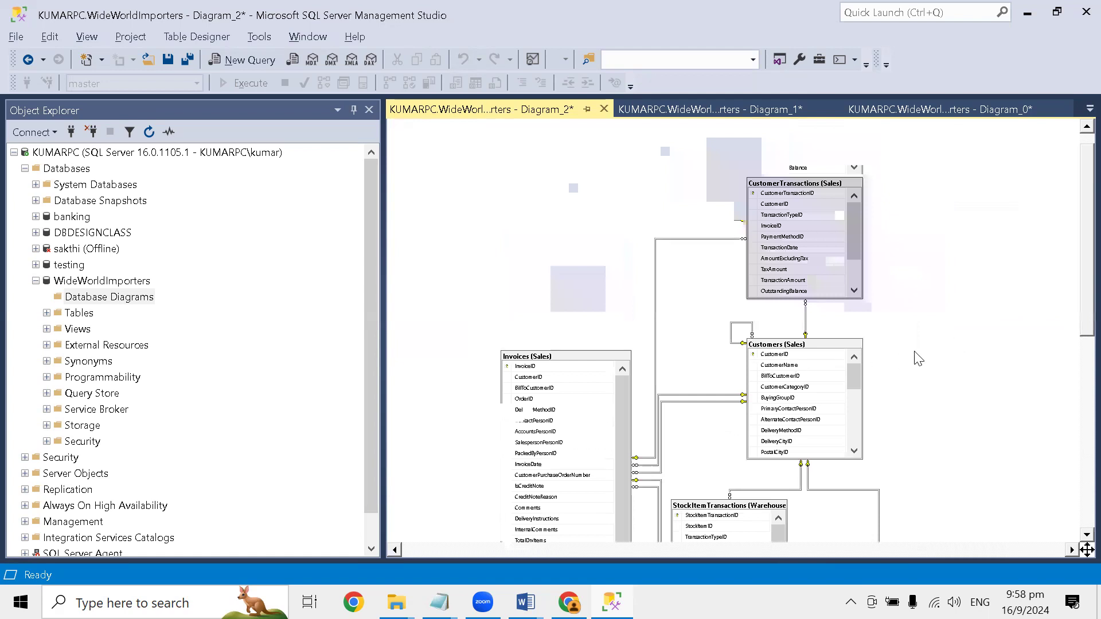
{"action": "scroll", "coordinate": [918, 358], "scroll_direction": "down", "scroll_amount": 3}
{"action": "scroll", "coordinate": [919, 358], "scroll_direction": "down", "scroll_amount": 3}
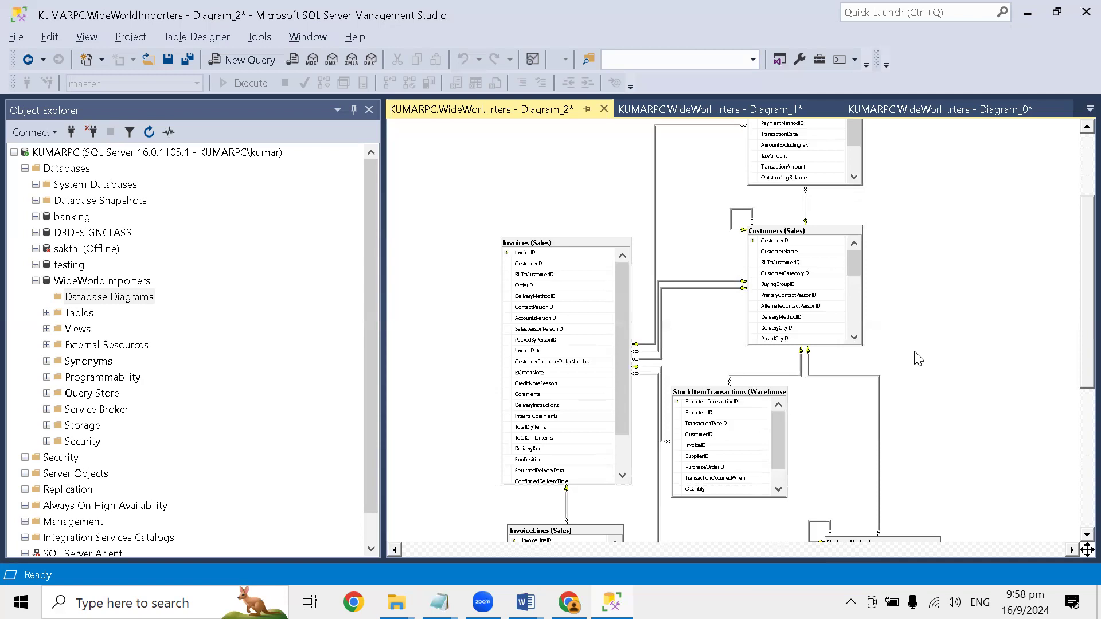
{"action": "scroll", "coordinate": [919, 359], "scroll_direction": "down", "scroll_amount": 3}
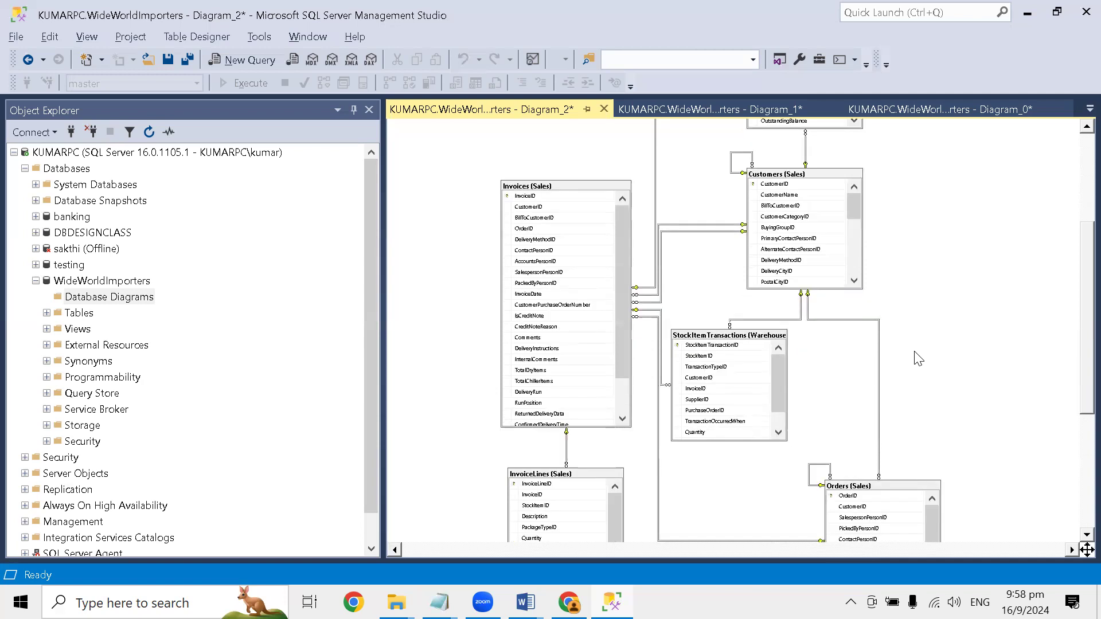
{"action": "scroll", "coordinate": [918, 358], "scroll_direction": "down", "scroll_amount": 3}
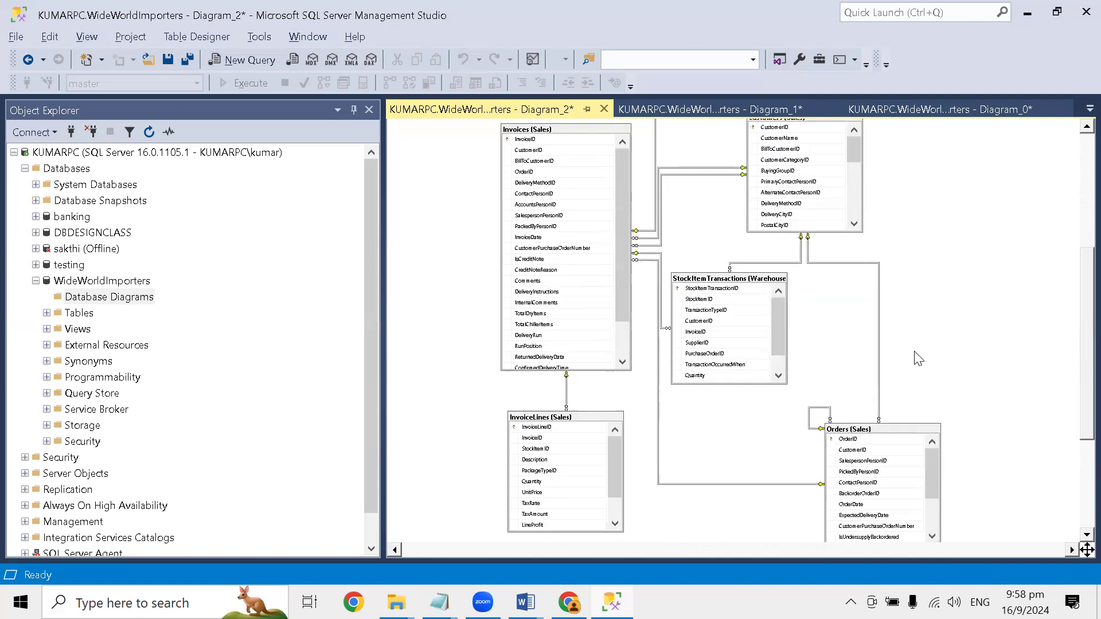
{"action": "scroll", "coordinate": [916, 357], "scroll_direction": "up", "scroll_amount": 2}
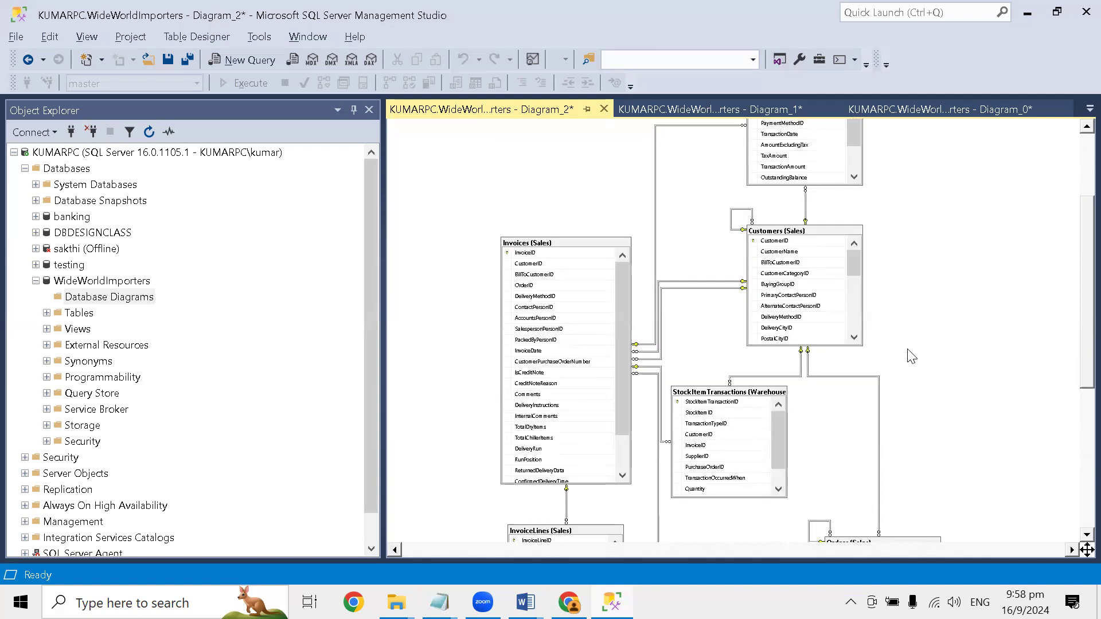
{"action": "scroll", "coordinate": [884, 341], "scroll_direction": "up", "scroll_amount": 3}
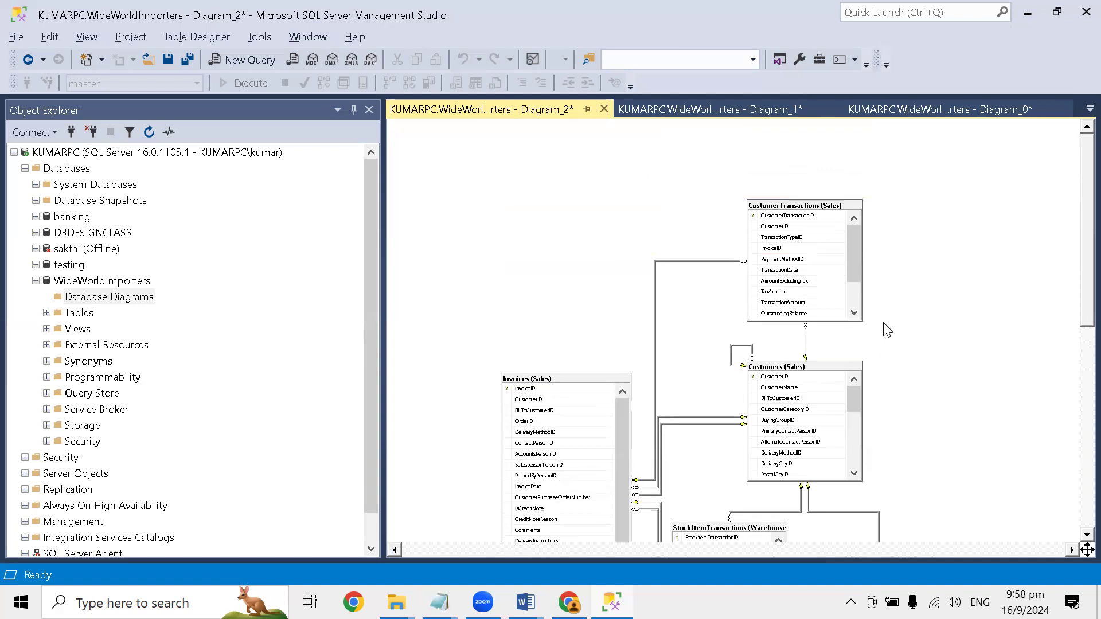
{"action": "scroll", "coordinate": [888, 330], "scroll_direction": "down", "scroll_amount": 2}
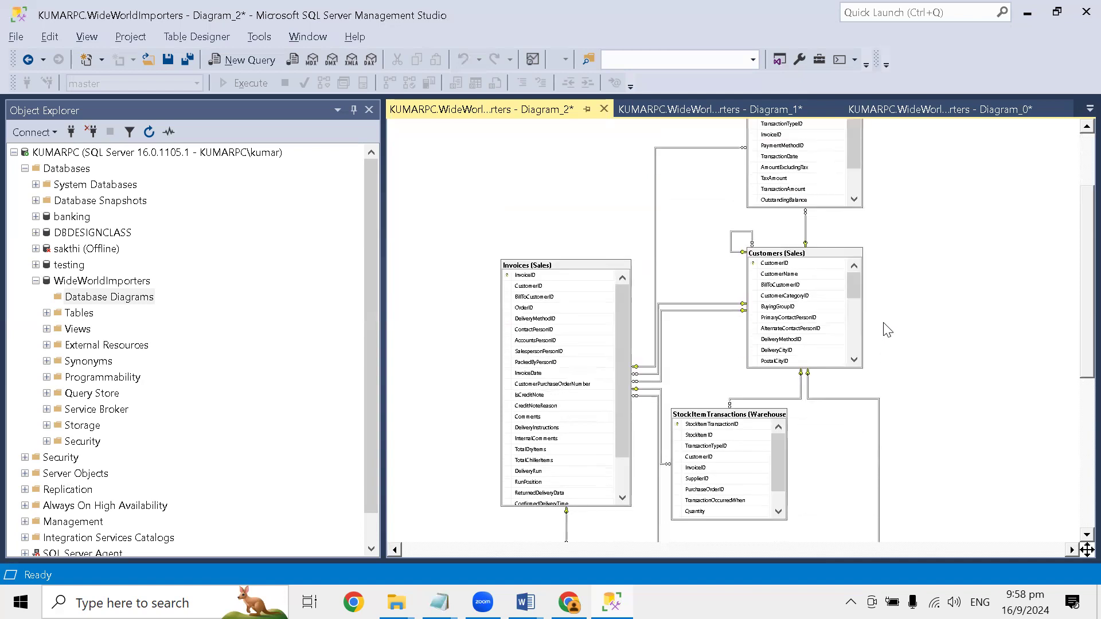
{"action": "scroll", "coordinate": [888, 330], "scroll_direction": "up", "scroll_amount": 1}
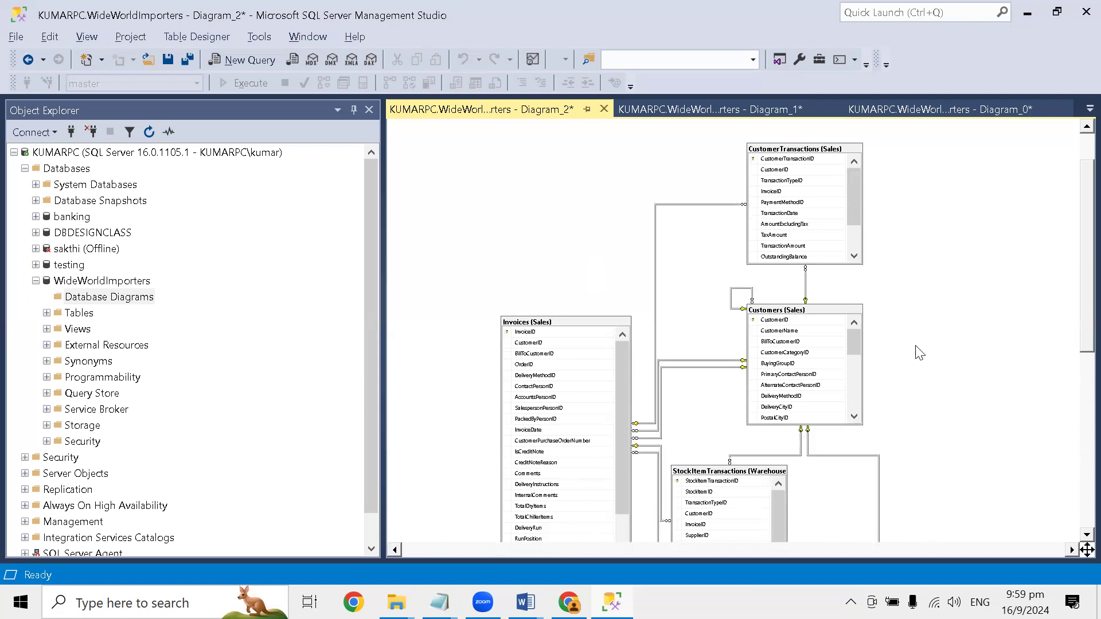
{"action": "scroll", "coordinate": [919, 353], "scroll_direction": "down", "scroll_amount": 1}
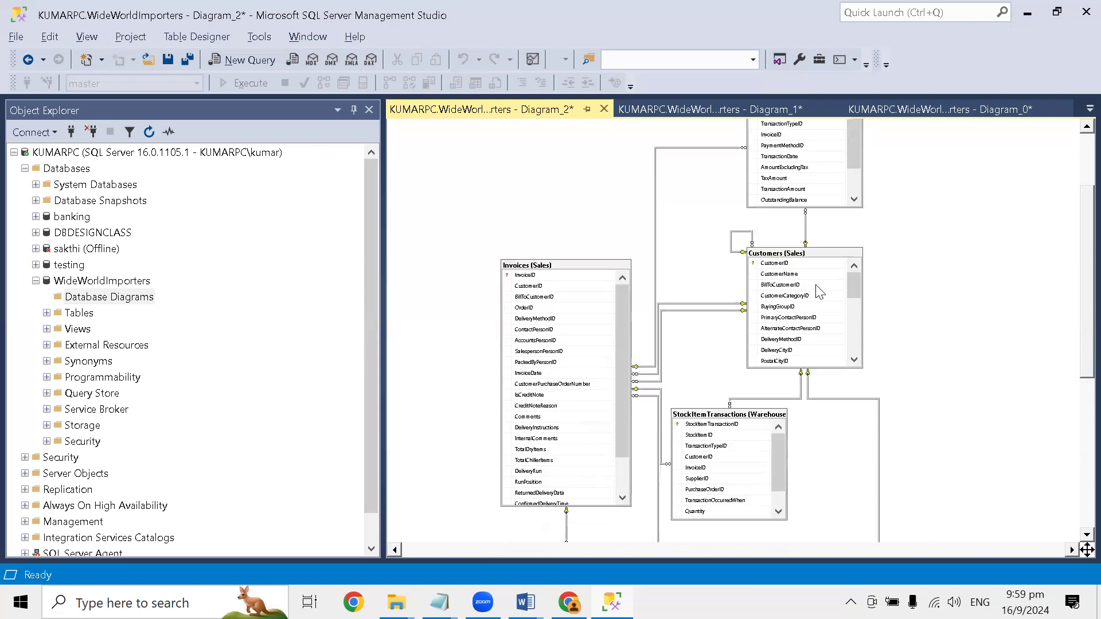
{"action": "scroll", "coordinate": [916, 304], "scroll_direction": "down", "scroll_amount": 2}
{"action": "scroll", "coordinate": [918, 307], "scroll_direction": "down", "scroll_amount": 2}
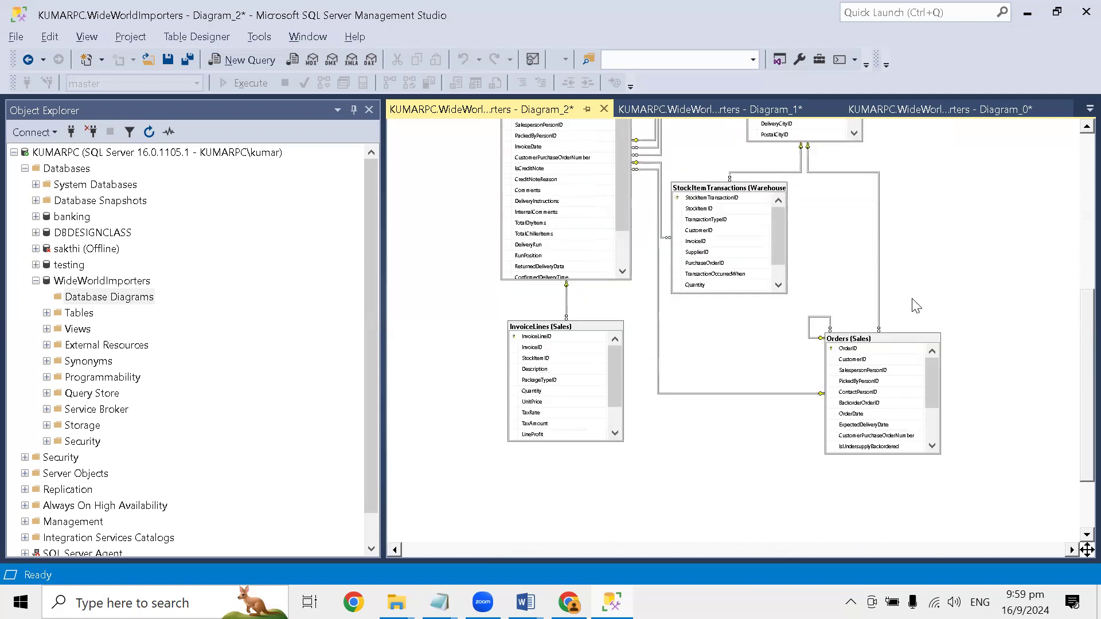
{"action": "scroll", "coordinate": [916, 305], "scroll_direction": "up", "scroll_amount": 4}
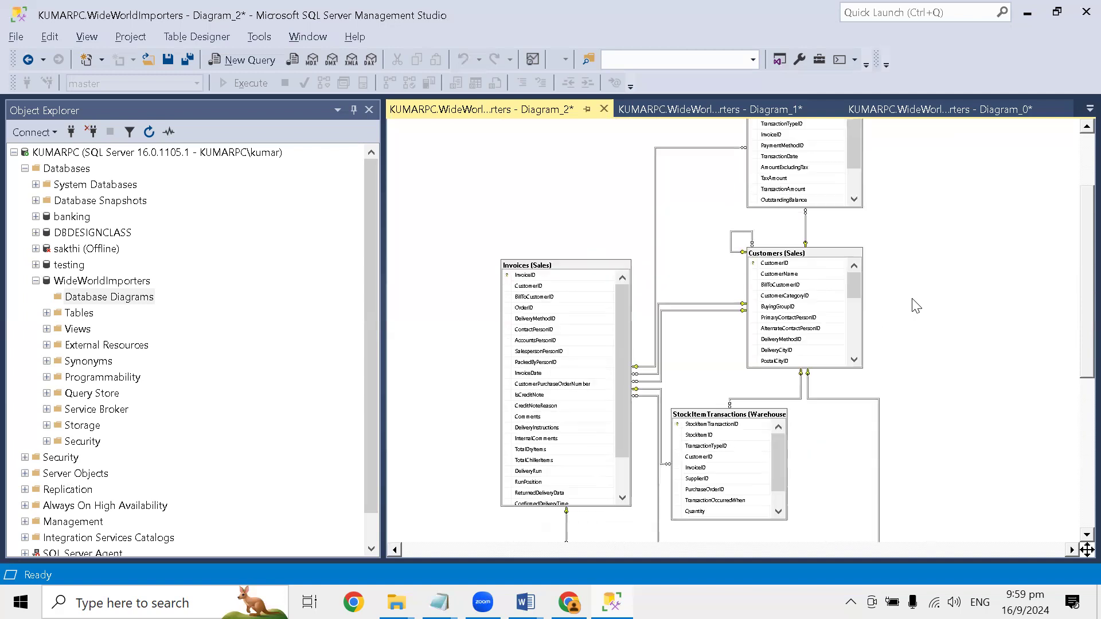
{"action": "scroll", "coordinate": [915, 306], "scroll_direction": "up", "scroll_amount": 2}
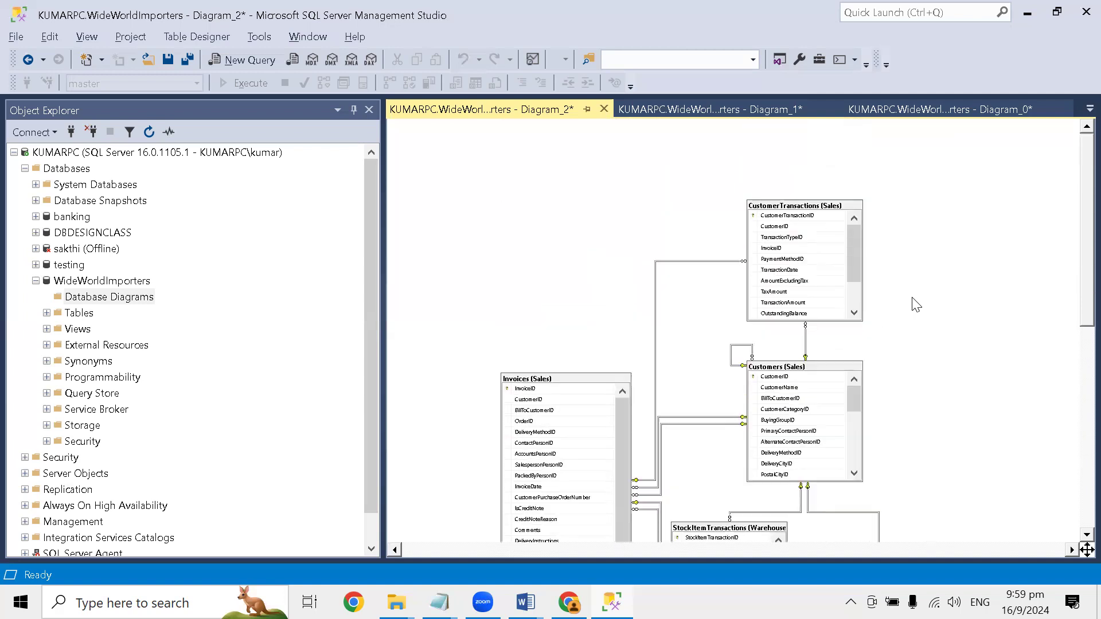
{"action": "scroll", "coordinate": [916, 305], "scroll_direction": "down", "scroll_amount": 1}
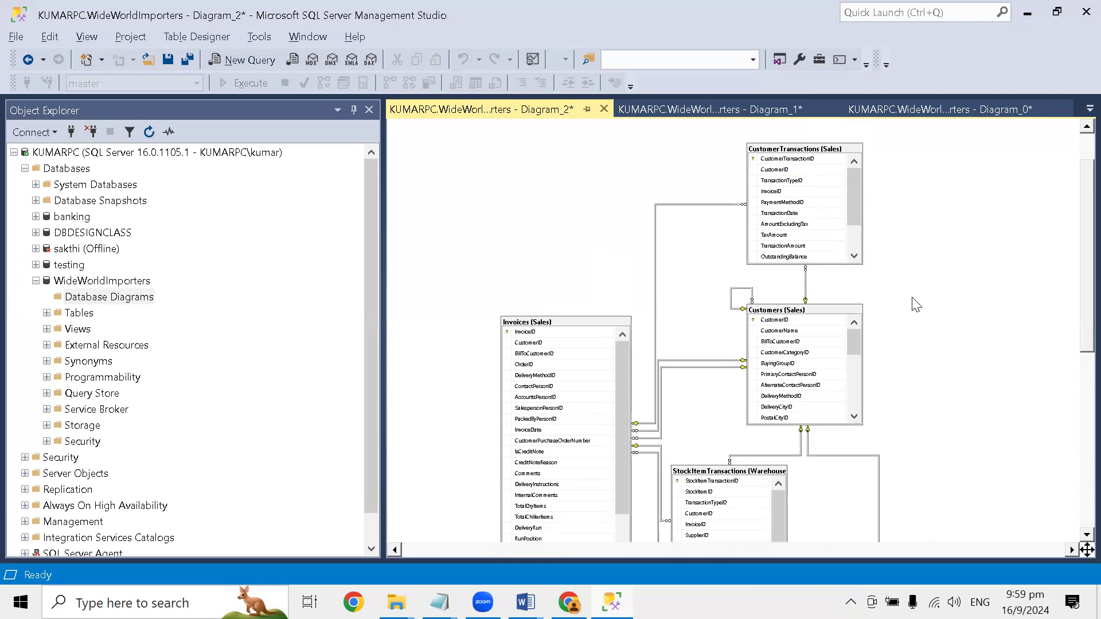
- Set the diagram zoom to 75% and narrow the Object Explorer to give the diagram more width
{"action": "right_click", "coordinate": [912, 298]}
{"action": "mouse_move", "coordinate": [872, 447]}
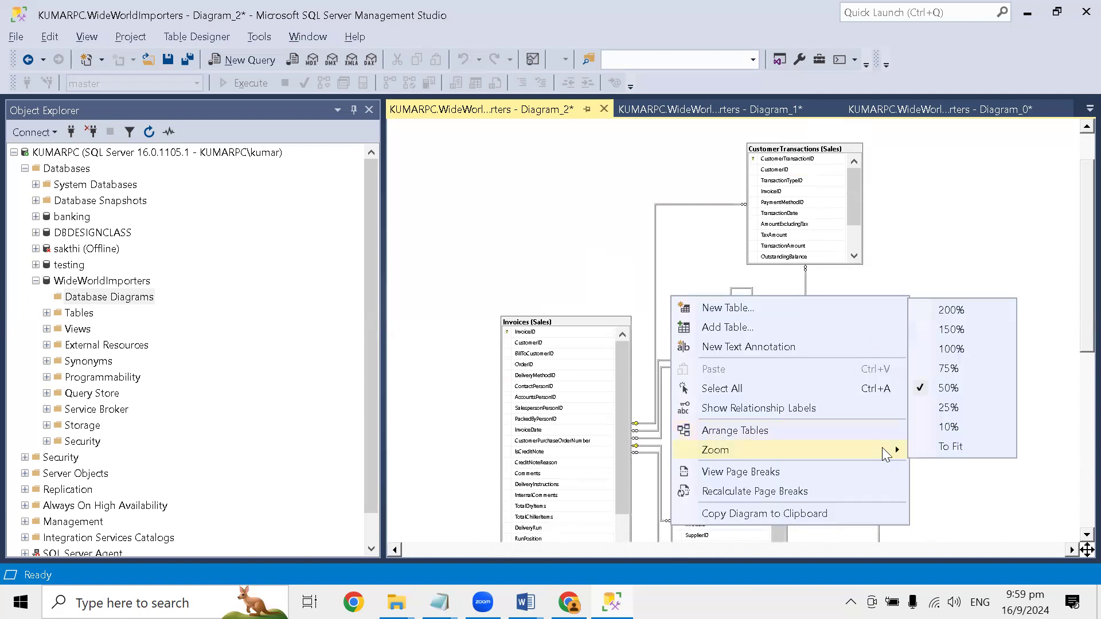
{"action": "left_click", "coordinate": [965, 372]}
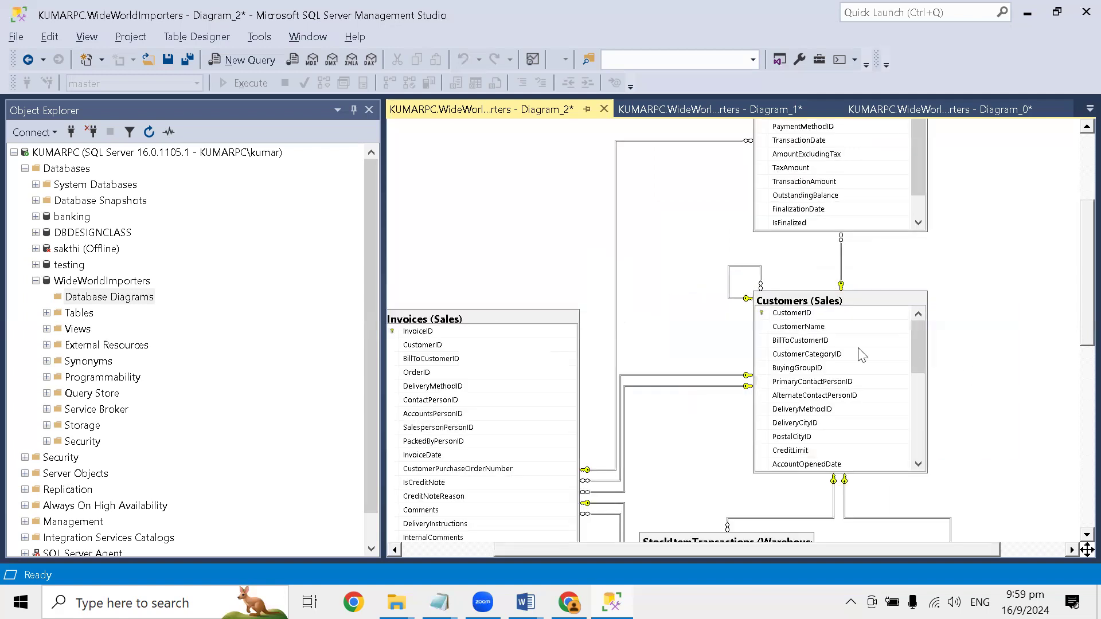
{"action": "left_click_drag", "start_coordinate": [379, 226], "coordinate": [227, 198]}
- Examine the columns and key relationships of CustomerTransactions, Customers, Invoices, StockItemTransactions, Orders and InvoiceLines, including the link between Invoices and InvoiceLines
{"action": "left_click_drag", "start_coordinate": [1076, 302], "coordinate": [1078, 267]}
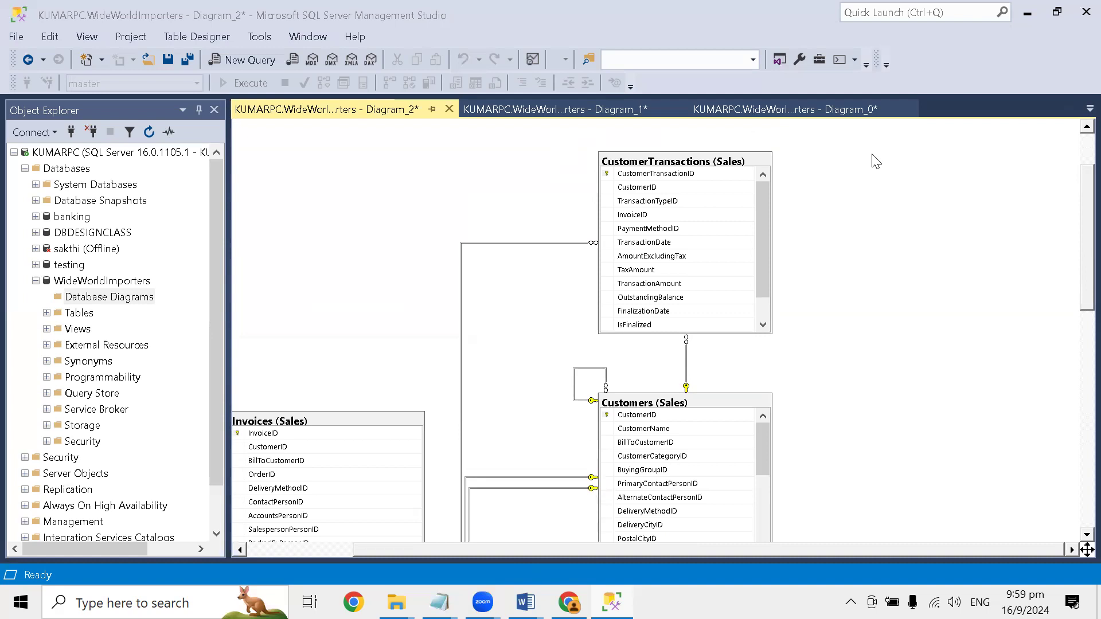
{"action": "scroll", "coordinate": [593, 375], "scroll_direction": "down", "scroll_amount": 3}
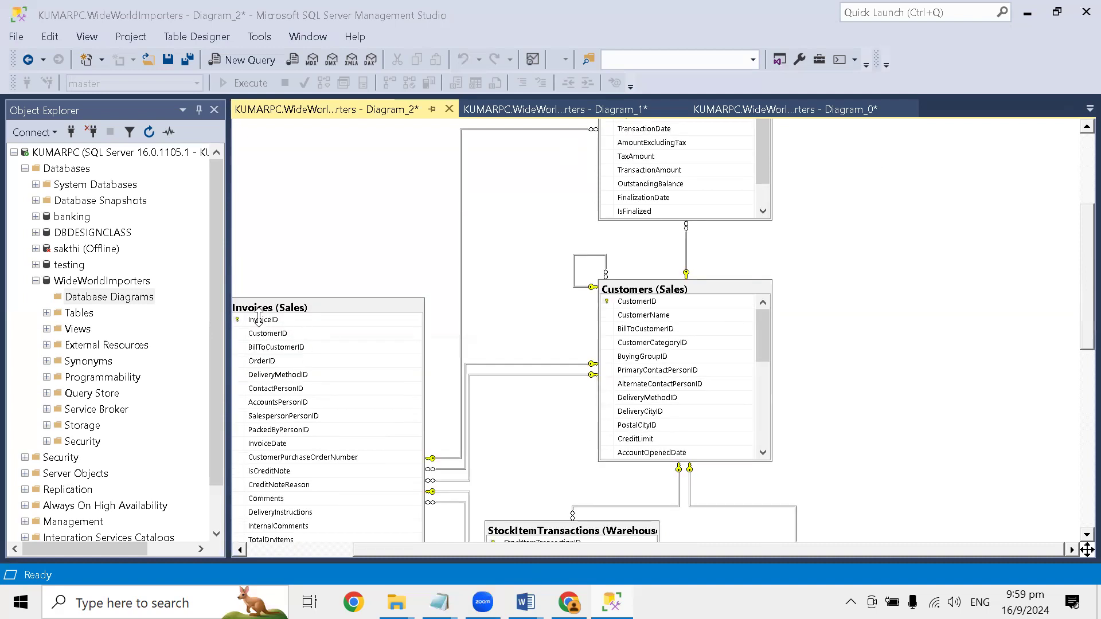
{"action": "scroll", "coordinate": [258, 317], "scroll_direction": "up", "scroll_amount": 3}
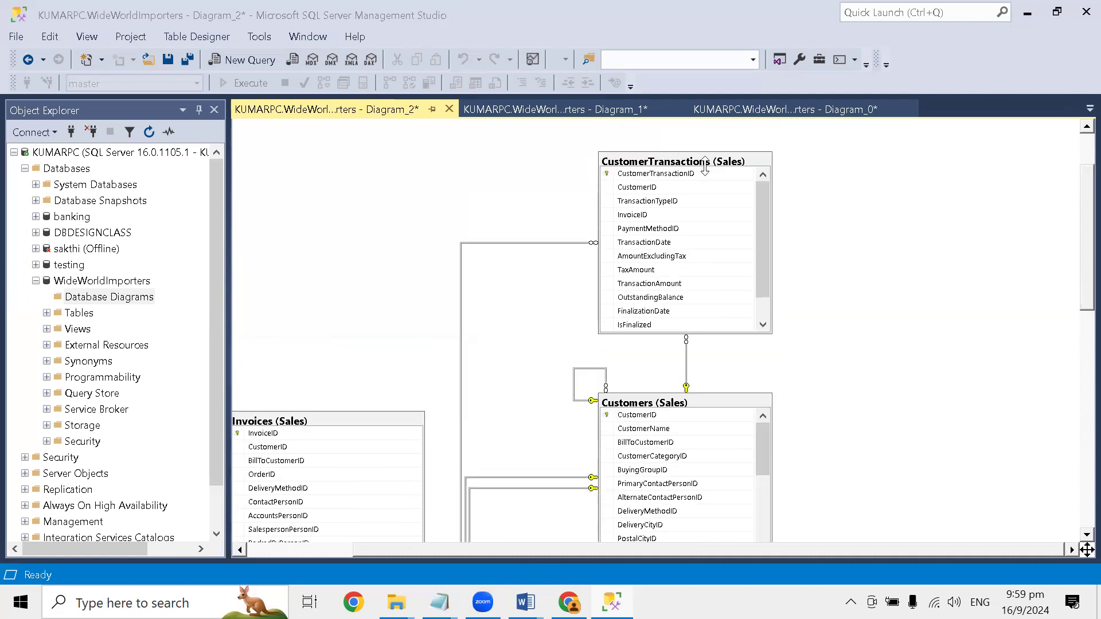
{"action": "scroll", "coordinate": [636, 286], "scroll_direction": "down", "scroll_amount": 3}
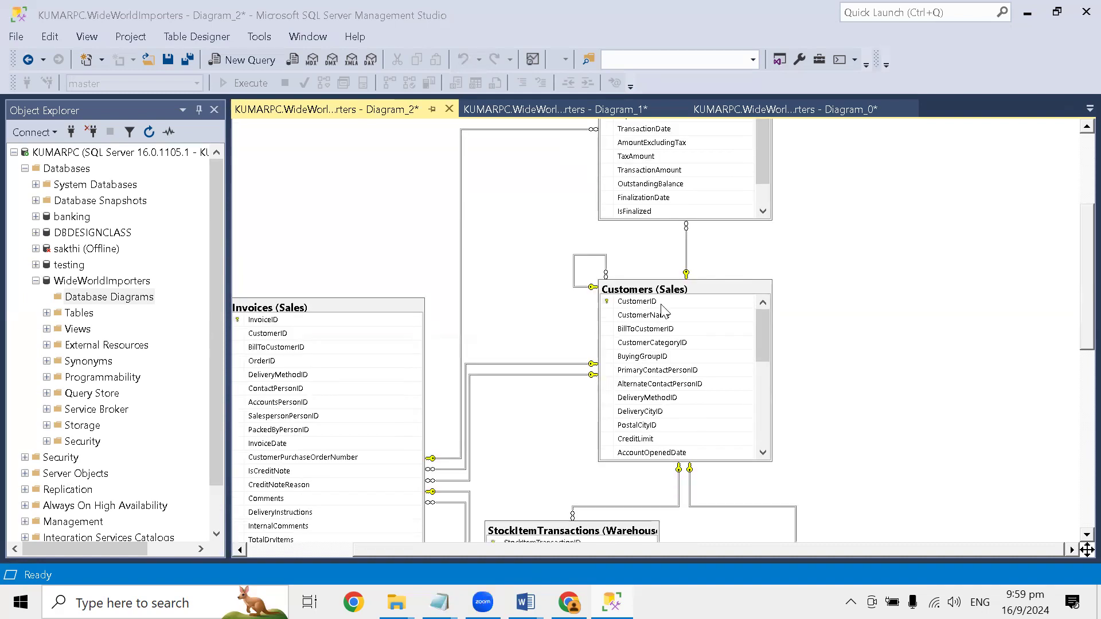
{"action": "scroll", "coordinate": [642, 313], "scroll_direction": "down", "scroll_amount": 4}
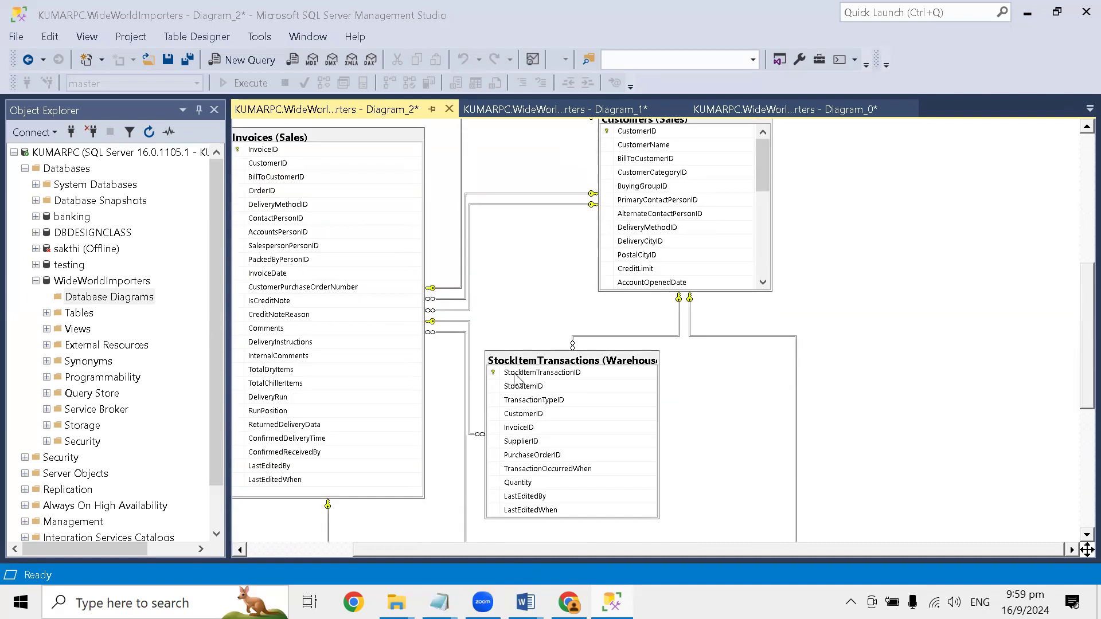
{"action": "scroll", "coordinate": [565, 376], "scroll_direction": "down", "scroll_amount": 3}
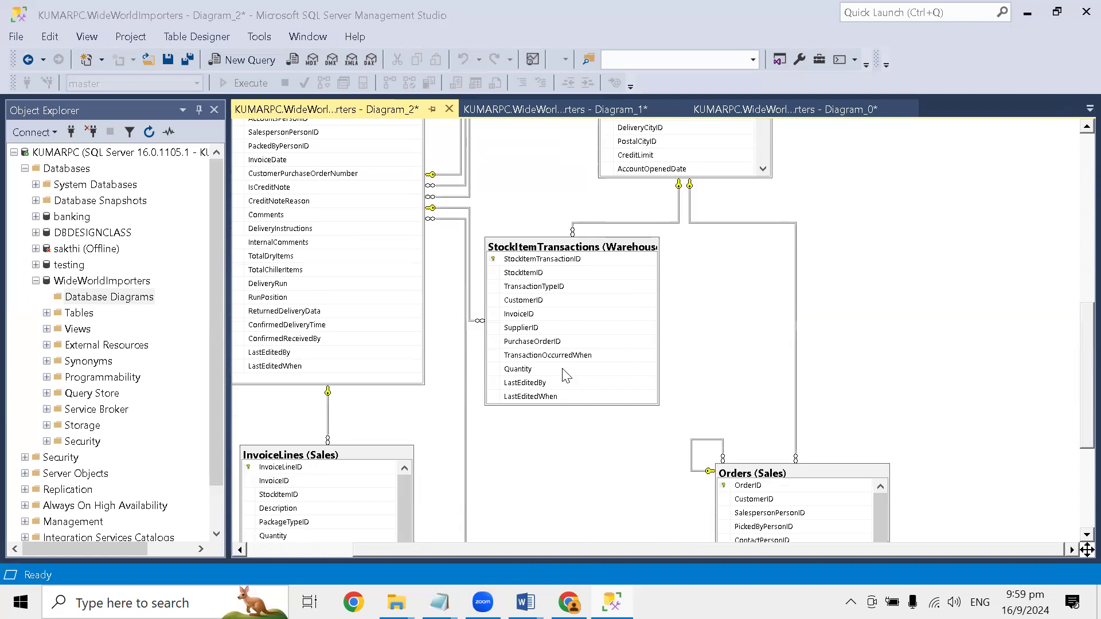
{"action": "scroll", "coordinate": [565, 376], "scroll_direction": "down", "scroll_amount": 2}
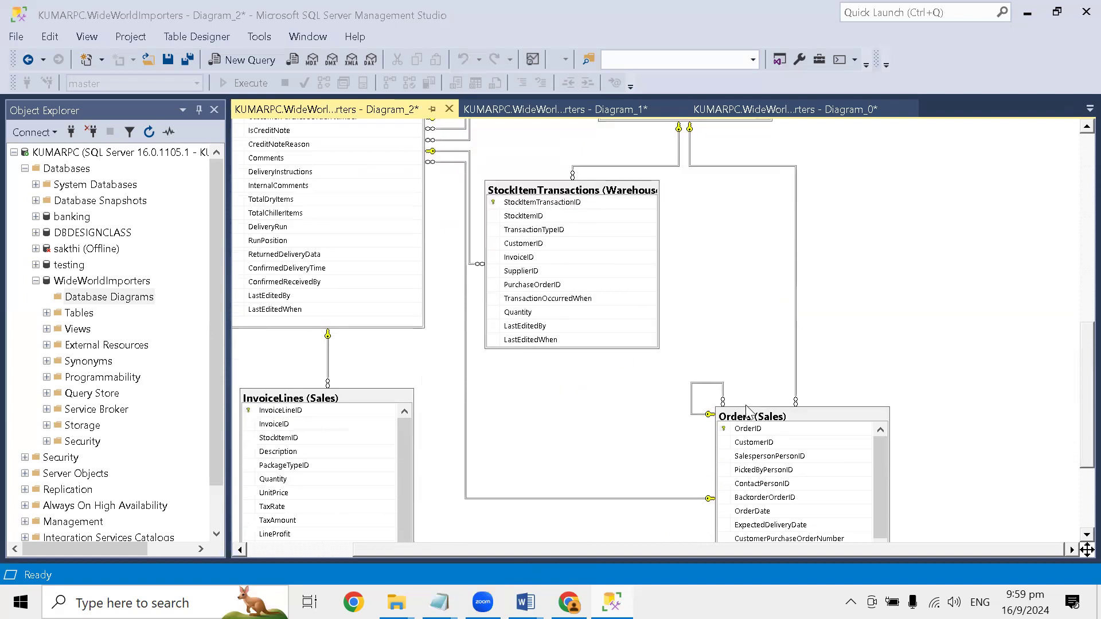
{"action": "scroll", "coordinate": [747, 412], "scroll_direction": "down", "scroll_amount": 1}
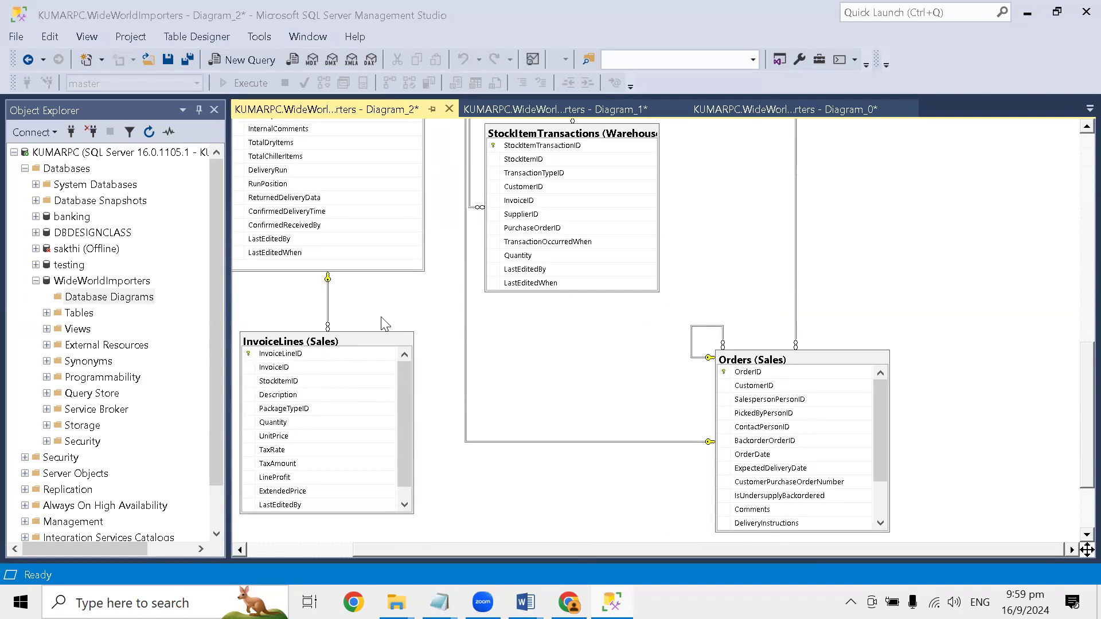
{"action": "scroll", "coordinate": [380, 320], "scroll_direction": "up", "scroll_amount": 1}
{"action": "scroll", "coordinate": [389, 314], "scroll_direction": "up", "scroll_amount": 2}
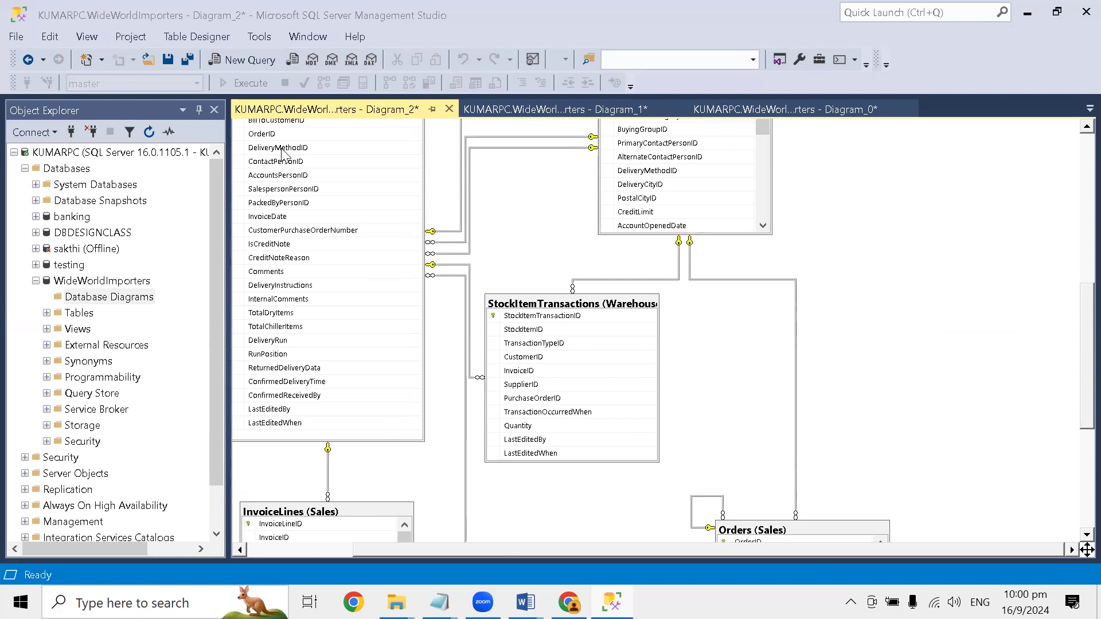
{"action": "scroll", "coordinate": [286, 156], "scroll_direction": "up", "scroll_amount": 2}
{"action": "scroll", "coordinate": [297, 247], "scroll_direction": "down", "scroll_amount": 3}
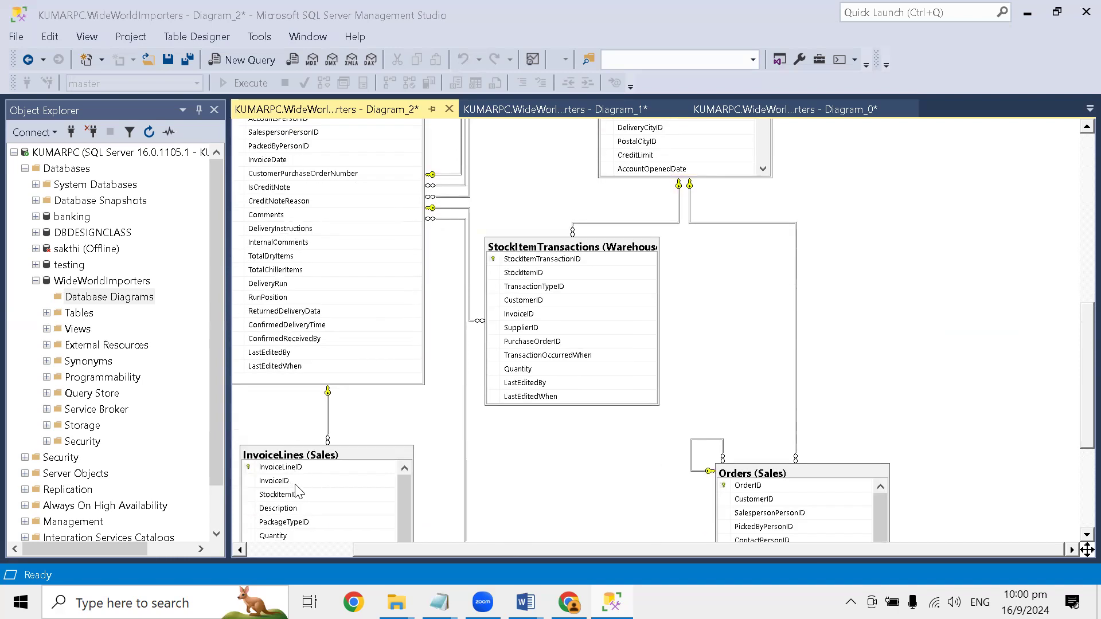
{"action": "scroll", "coordinate": [309, 490], "scroll_direction": "down", "scroll_amount": 1}
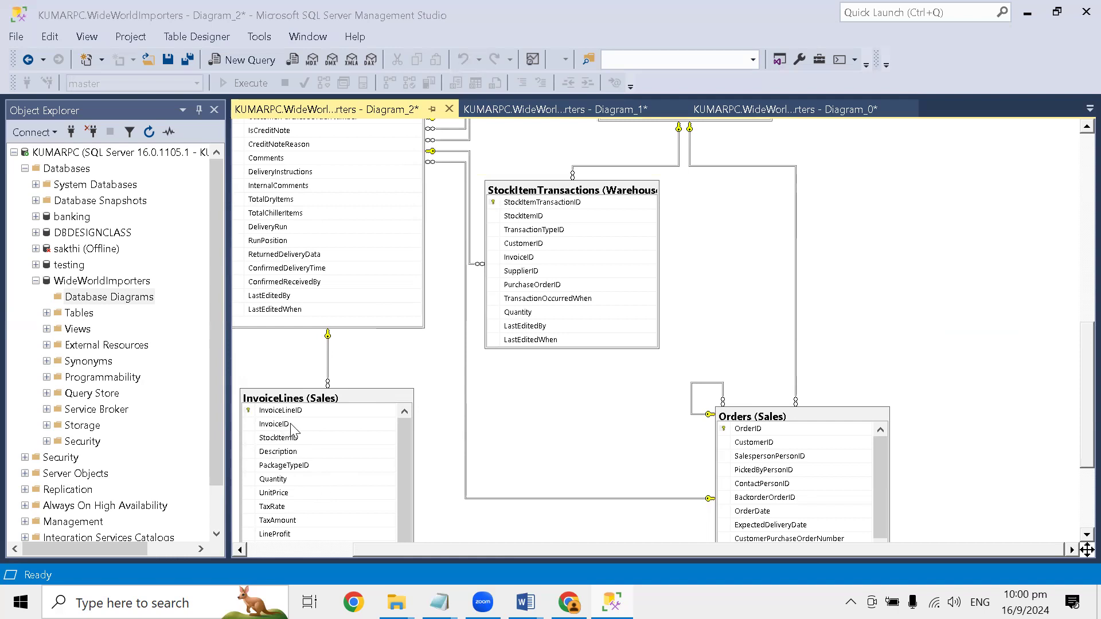
{"action": "scroll", "coordinate": [290, 430], "scroll_direction": "down", "scroll_amount": 2}
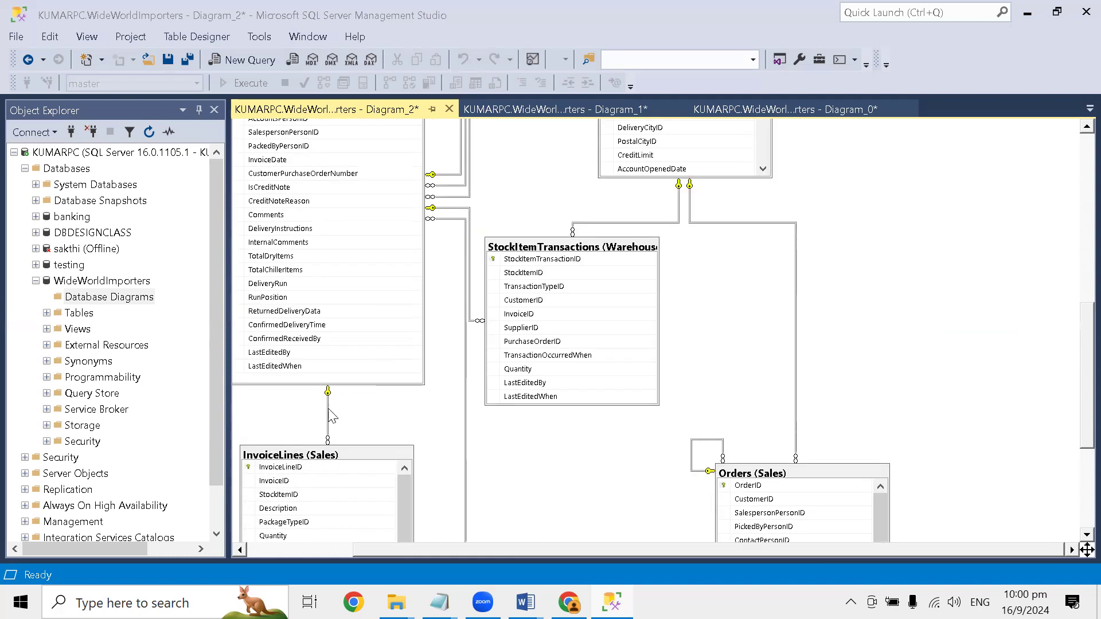
- Switch to the Word guide on the database diagram tool and read Step 7 on autosizing tables and Step 8 on copying to the clipboard
{"action": "scroll", "coordinate": [330, 412], "scroll_direction": "up", "scroll_amount": 4}
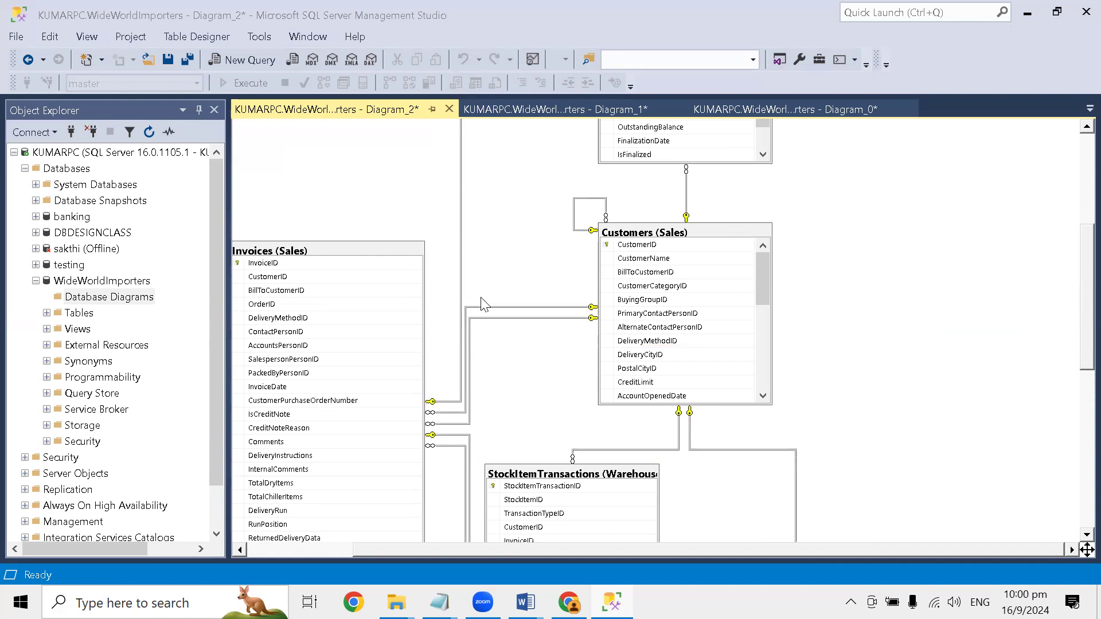
{"action": "mouse_move", "coordinate": [526, 602]}
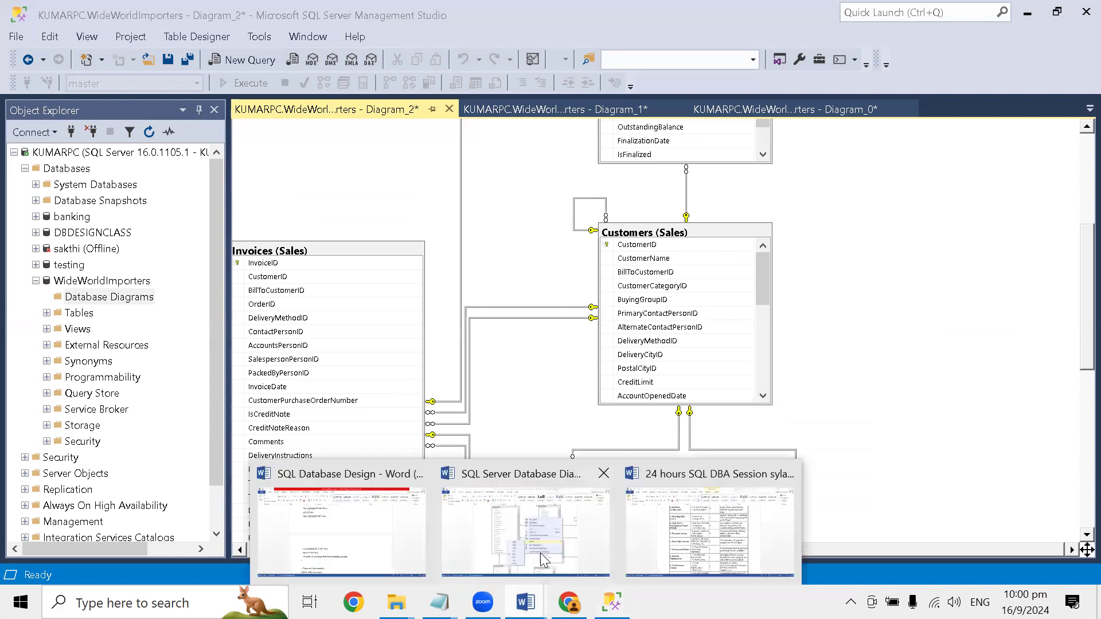
{"action": "left_click", "coordinate": [519, 504]}
{"action": "scroll", "coordinate": [513, 443], "scroll_direction": "down", "scroll_amount": 3}
{"action": "scroll", "coordinate": [512, 442], "scroll_direction": "down", "scroll_amount": 5}
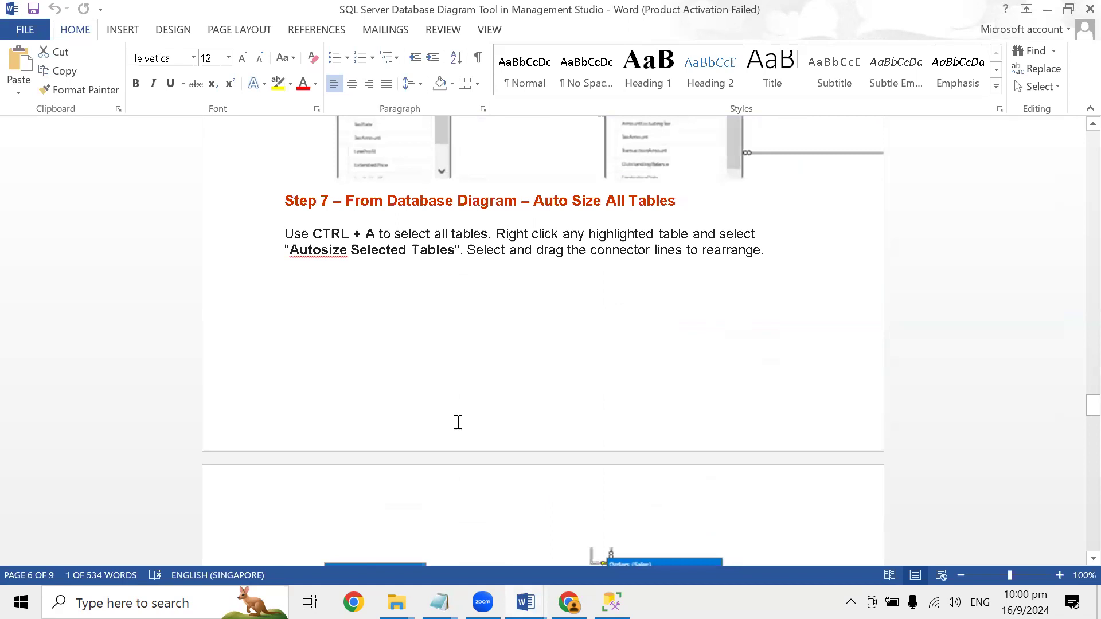
{"action": "scroll", "coordinate": [450, 424], "scroll_direction": "down", "scroll_amount": 4}
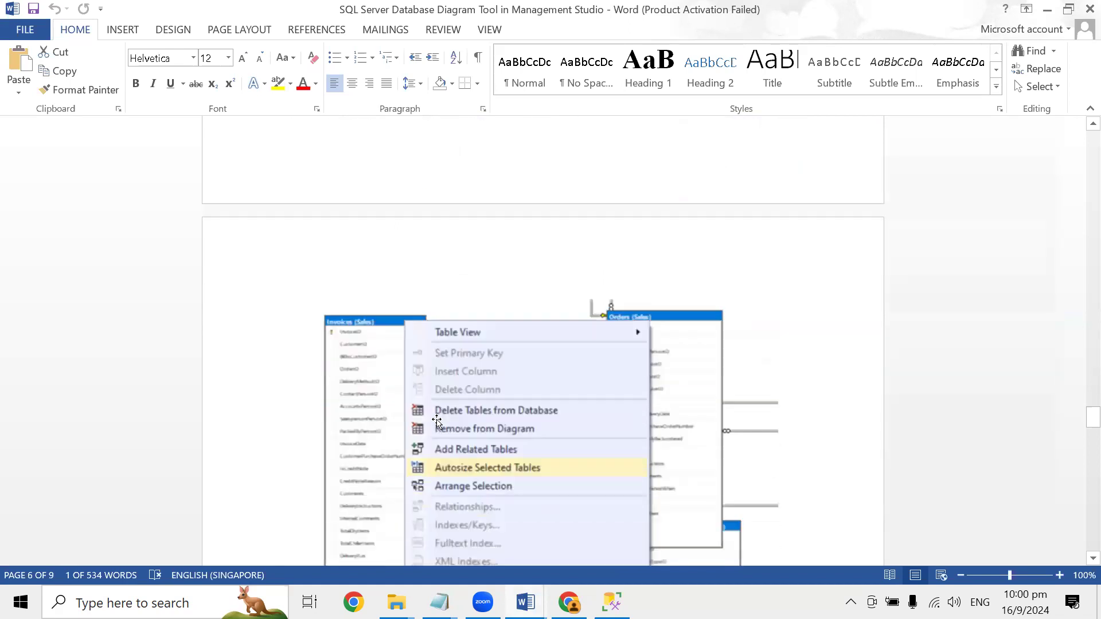
{"action": "scroll", "coordinate": [437, 422], "scroll_direction": "up", "scroll_amount": 4}
{"action": "scroll", "coordinate": [500, 342], "scroll_direction": "down", "scroll_amount": 4}
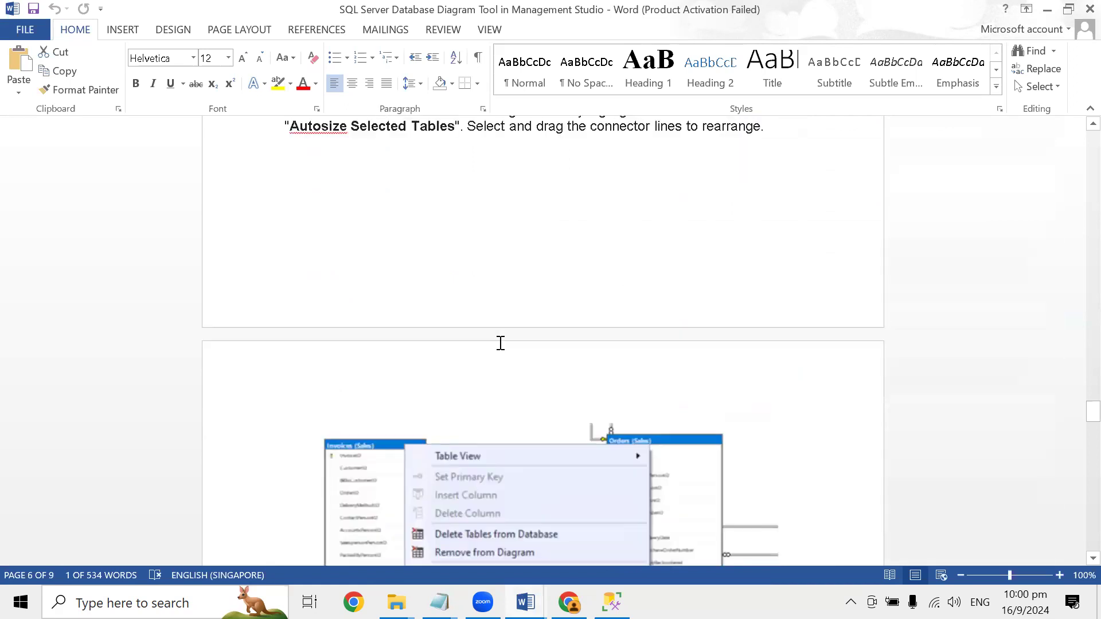
{"action": "scroll", "coordinate": [530, 479], "scroll_direction": "down", "scroll_amount": 8}
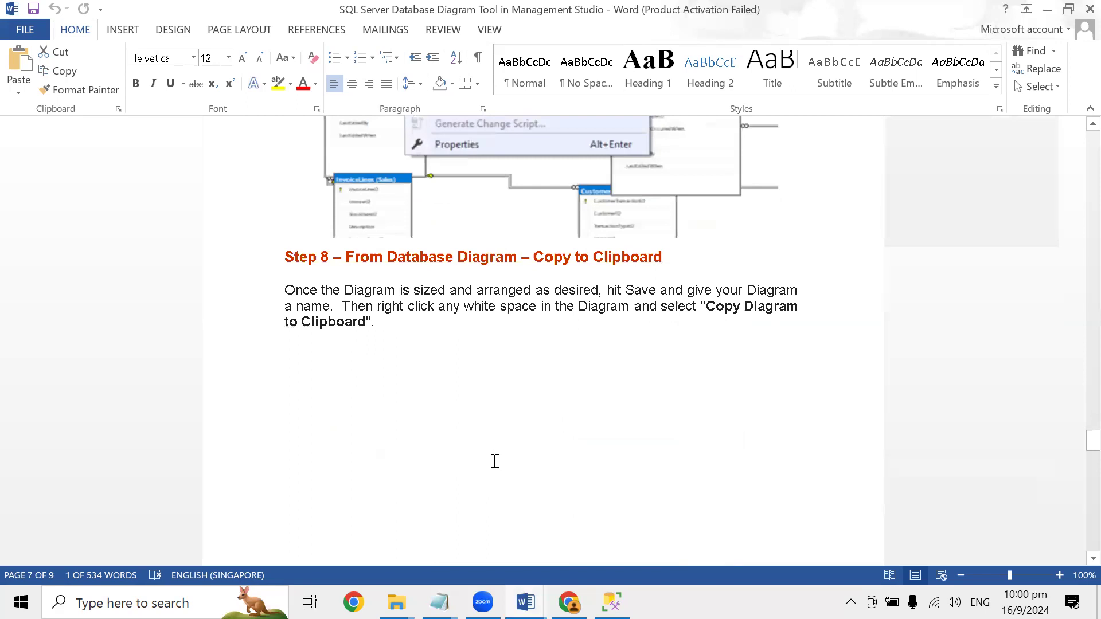
{"action": "scroll", "coordinate": [495, 462], "scroll_direction": "down", "scroll_amount": 1}
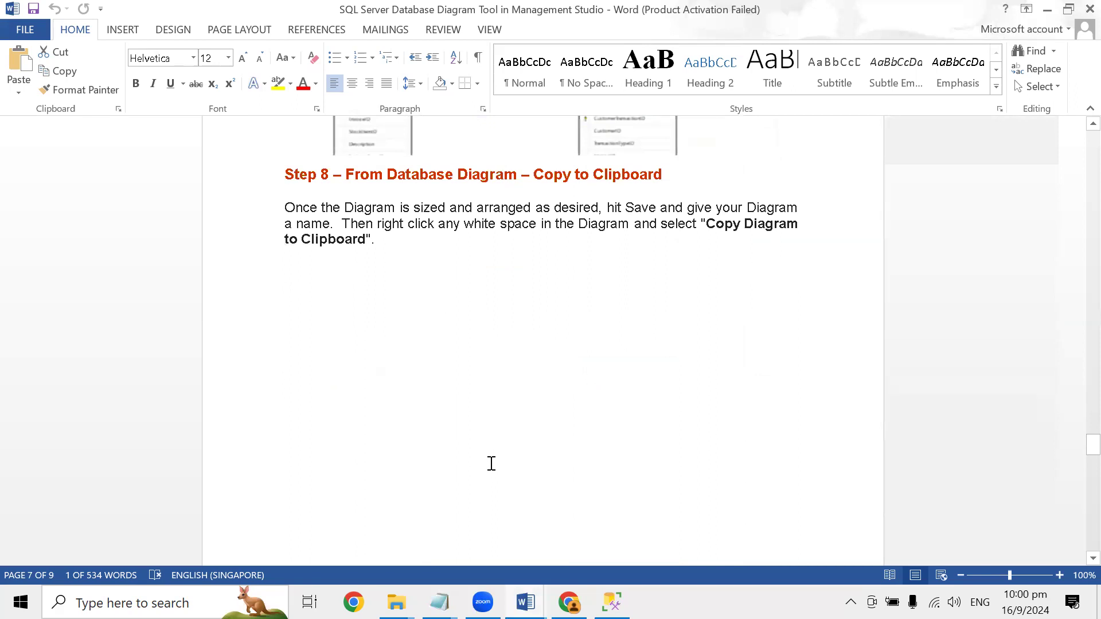
{"action": "scroll", "coordinate": [492, 464], "scroll_direction": "down", "scroll_amount": 1}
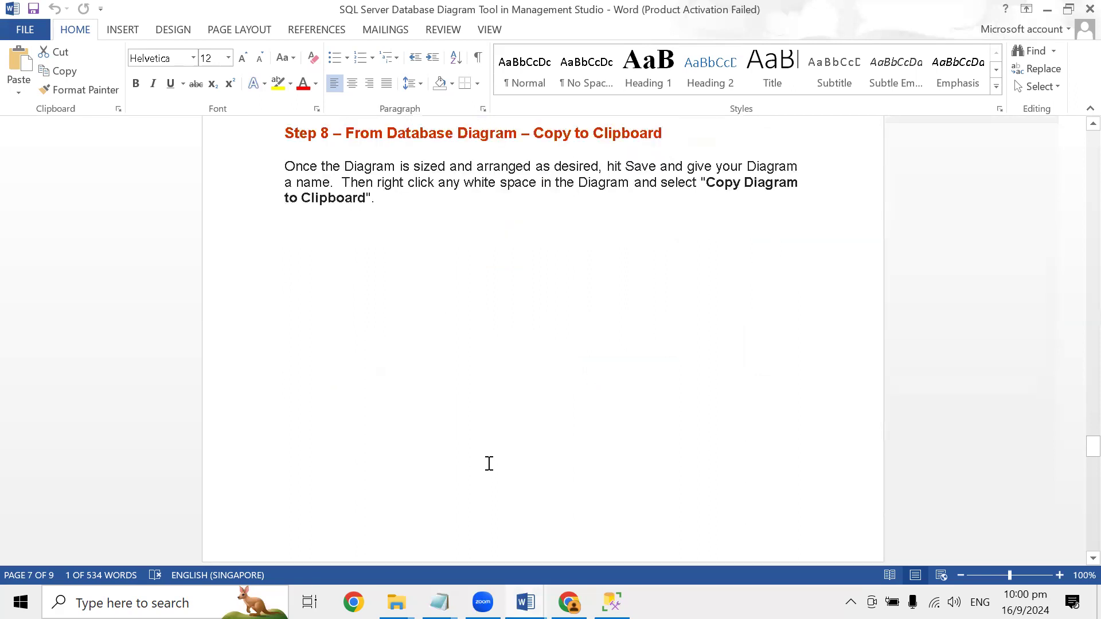
{"action": "scroll", "coordinate": [484, 464], "scroll_direction": "up", "scroll_amount": 1}
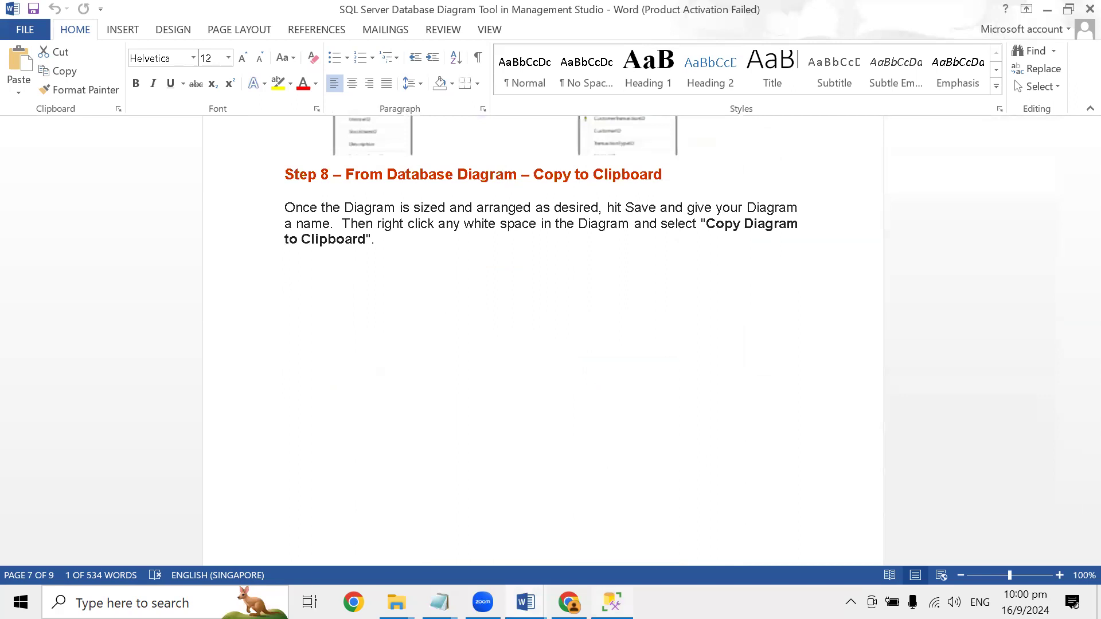
- Switch back to SQL Server Management Studio and copy the Diagram_2 database diagram to the clipboard
{"action": "key", "text": "alt+Tab"}
{"action": "right_click", "coordinate": [878, 256]}
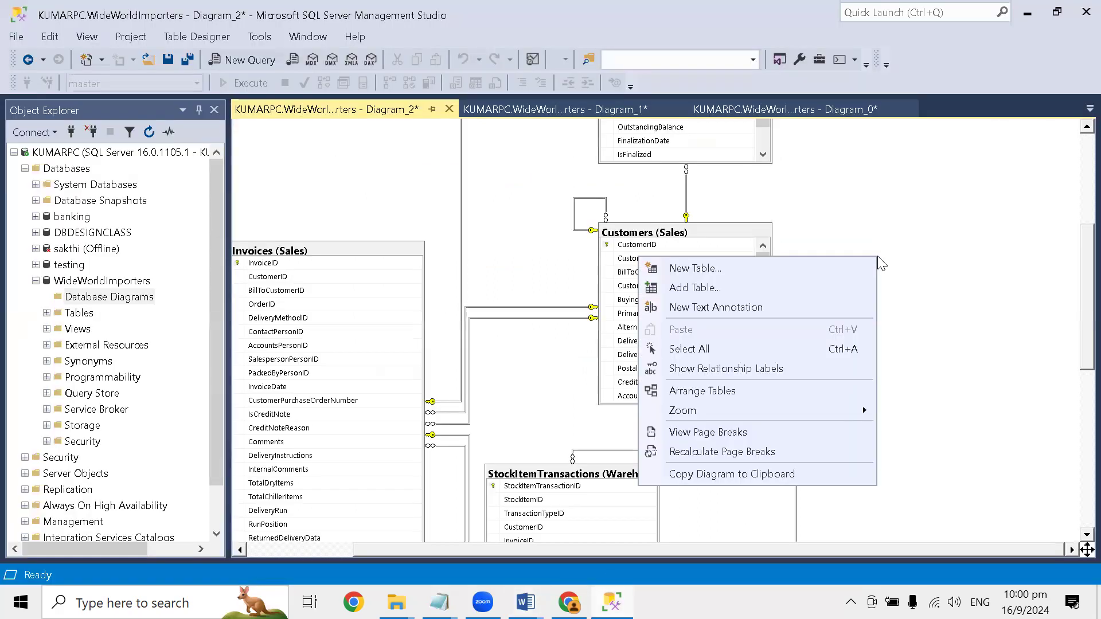
{"action": "left_click", "coordinate": [862, 175]}
{"action": "right_click", "coordinate": [864, 180]}
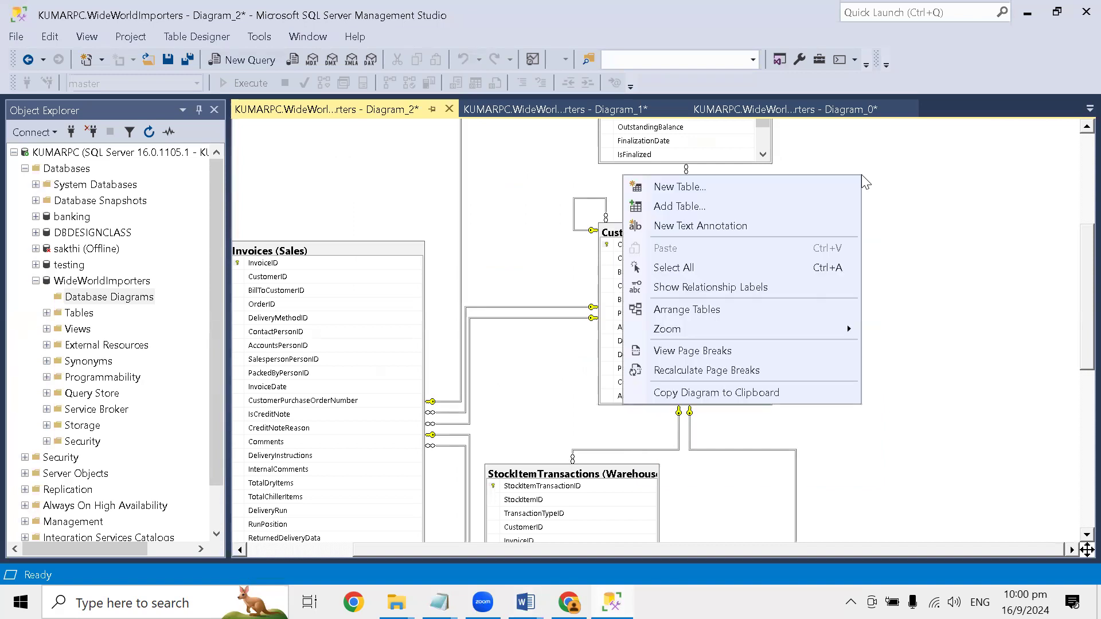
{"action": "left_click", "coordinate": [743, 393]}
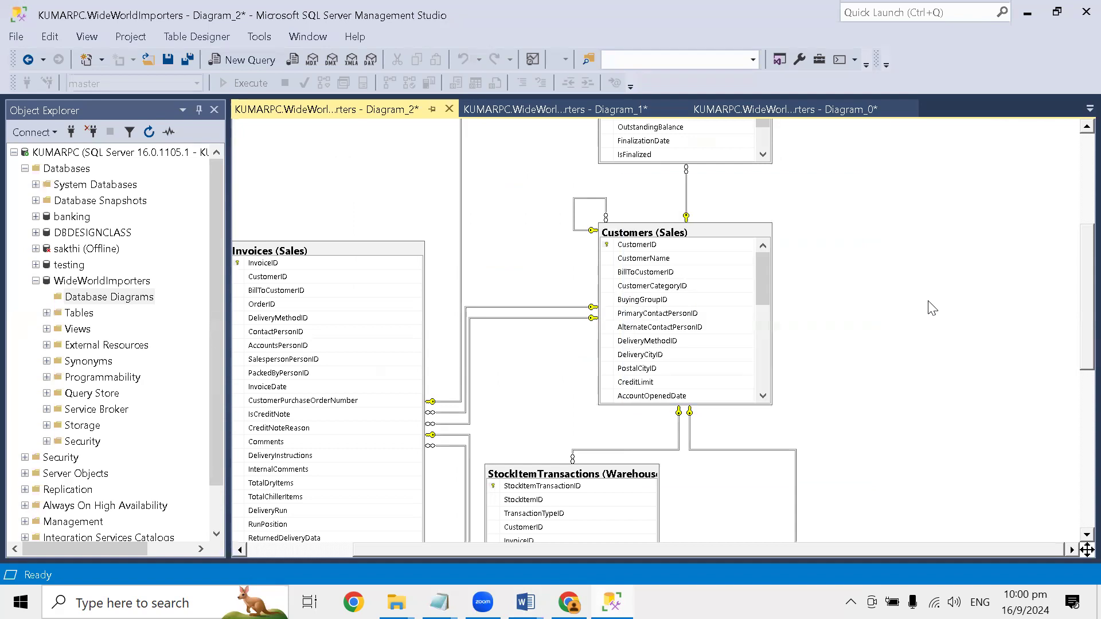
{"action": "right_click", "coordinate": [900, 235]}
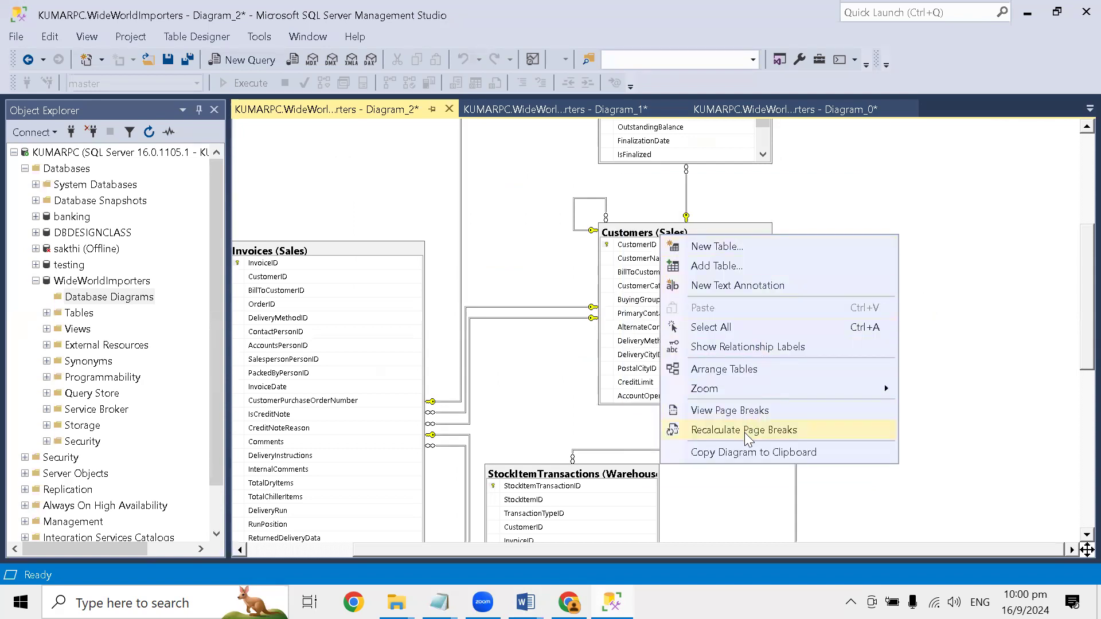
{"action": "left_click", "coordinate": [744, 453]}
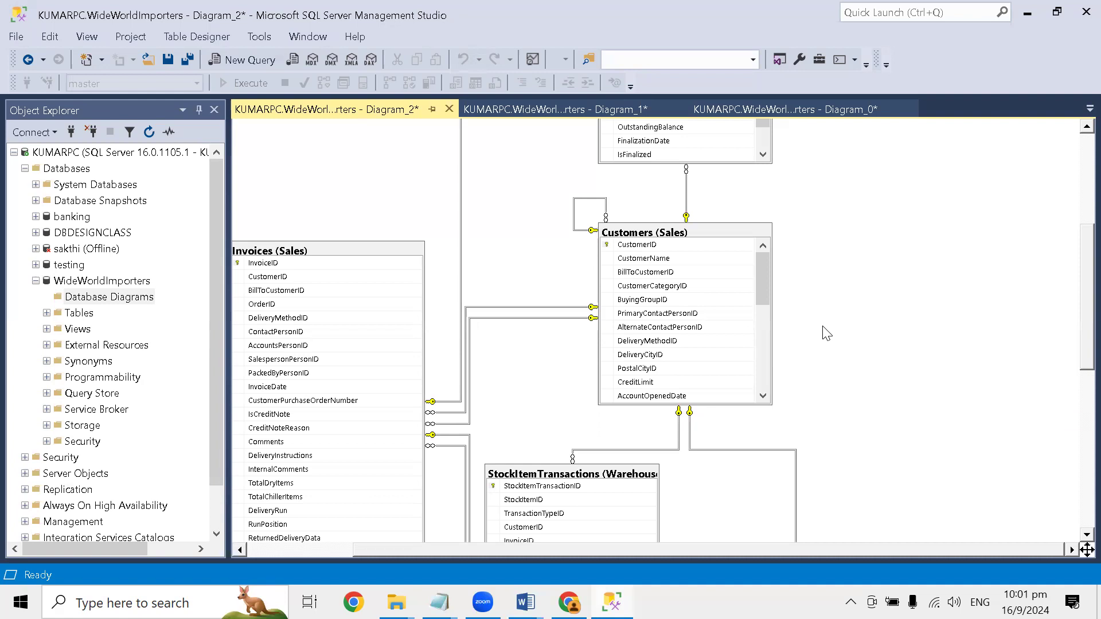
{"action": "right_click", "coordinate": [845, 278]}
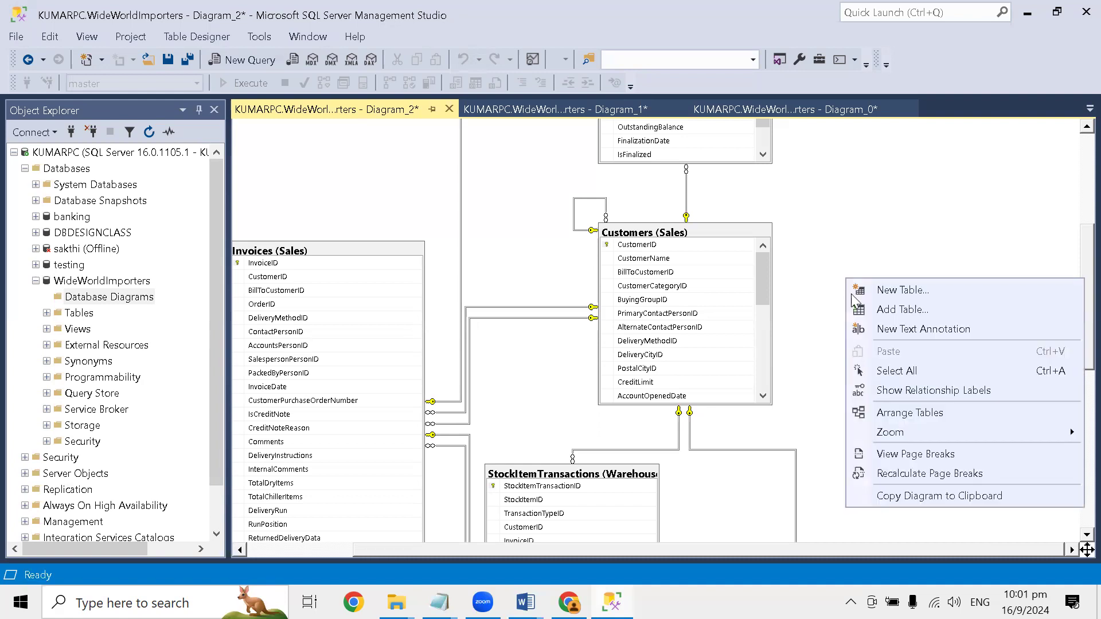
{"action": "left_click", "coordinate": [921, 496]}
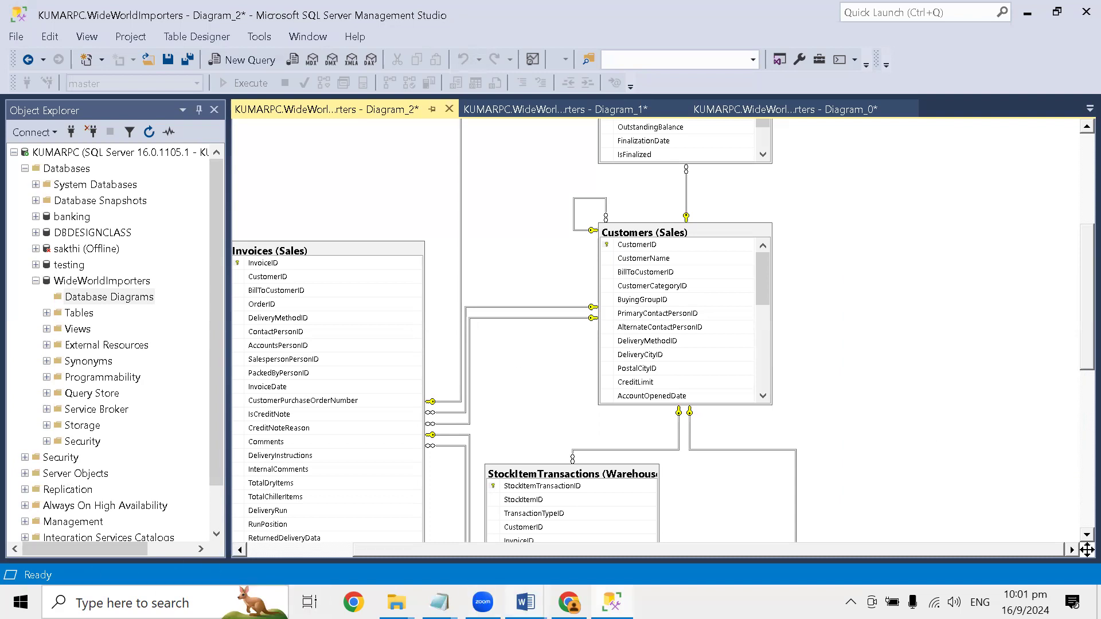
- Launch Word 2013 and create a new blank document
{"action": "key", "text": "super"}
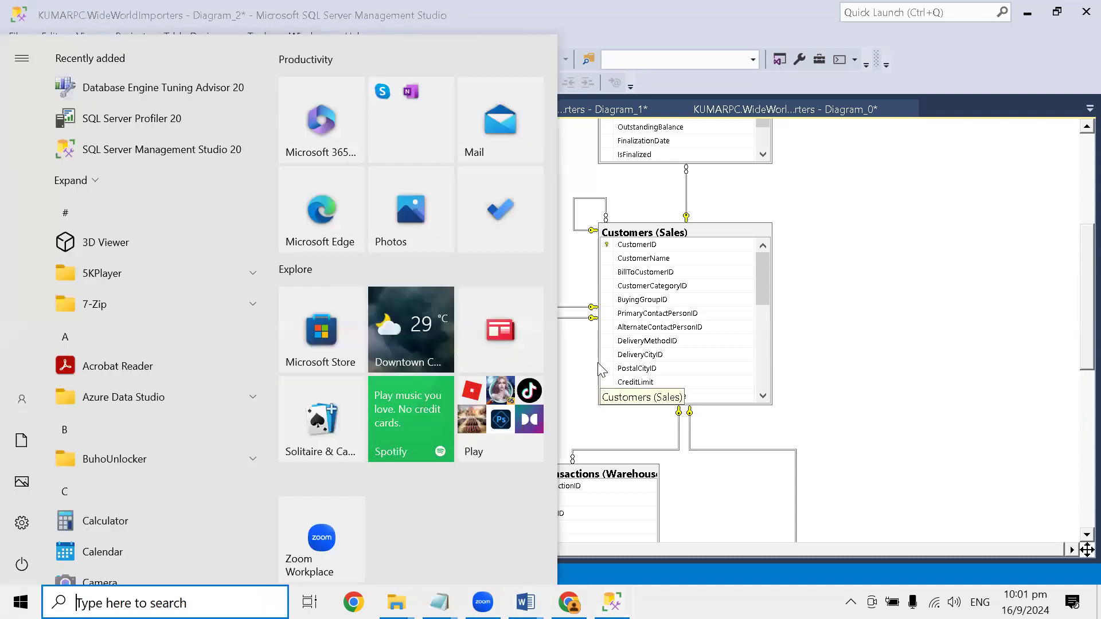
{"action": "type", "text": "wor"}
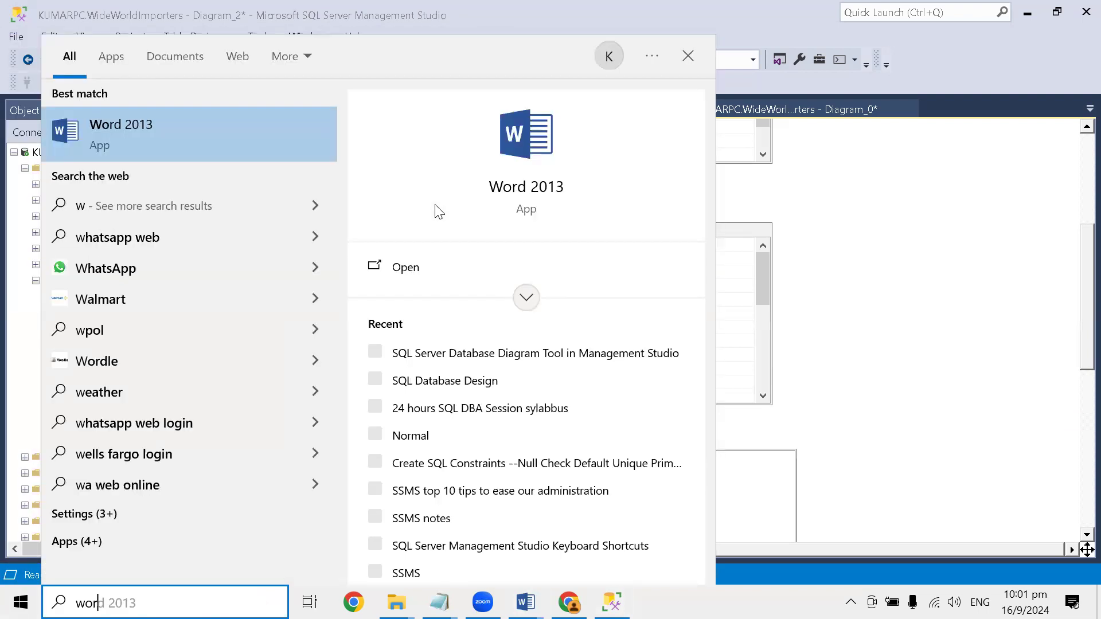
{"action": "left_click", "coordinate": [217, 148]}
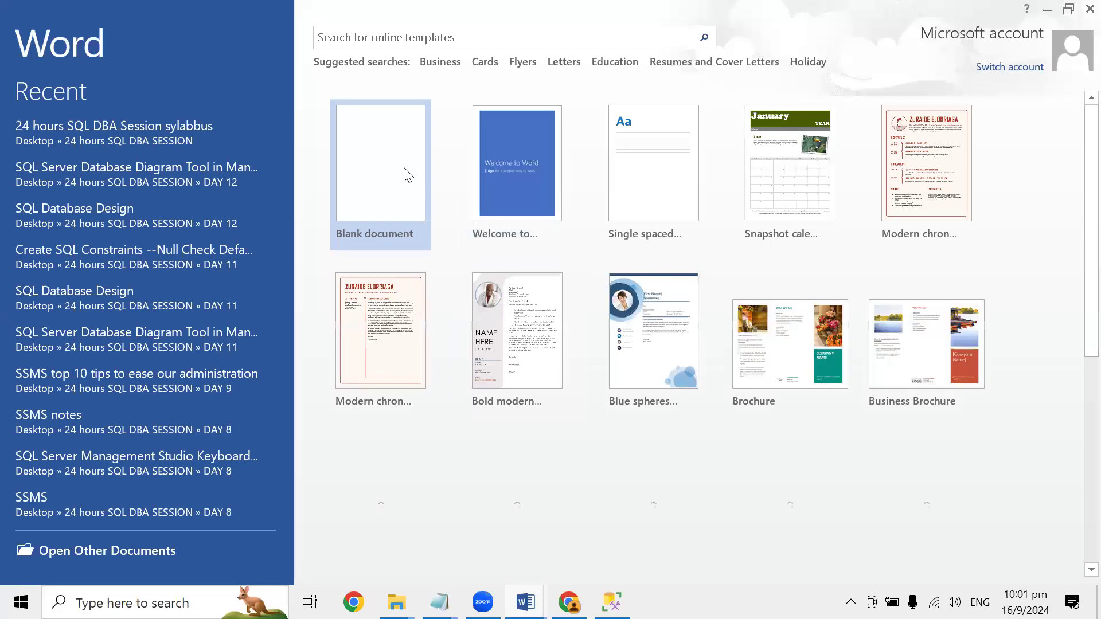
{"action": "left_click", "coordinate": [408, 175]}
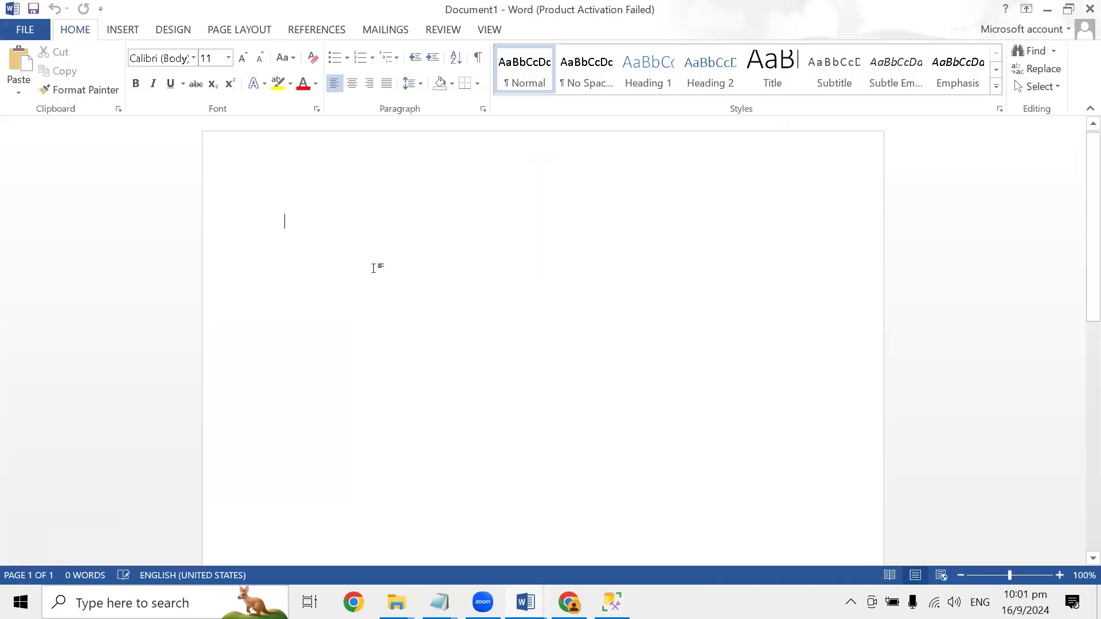
- Try pasting the copied diagram directly onto the blank page, and undo the paste
{"action": "key", "text": "ctrl+v"}
{"action": "scroll", "coordinate": [447, 275], "scroll_direction": "up", "scroll_amount": 10}
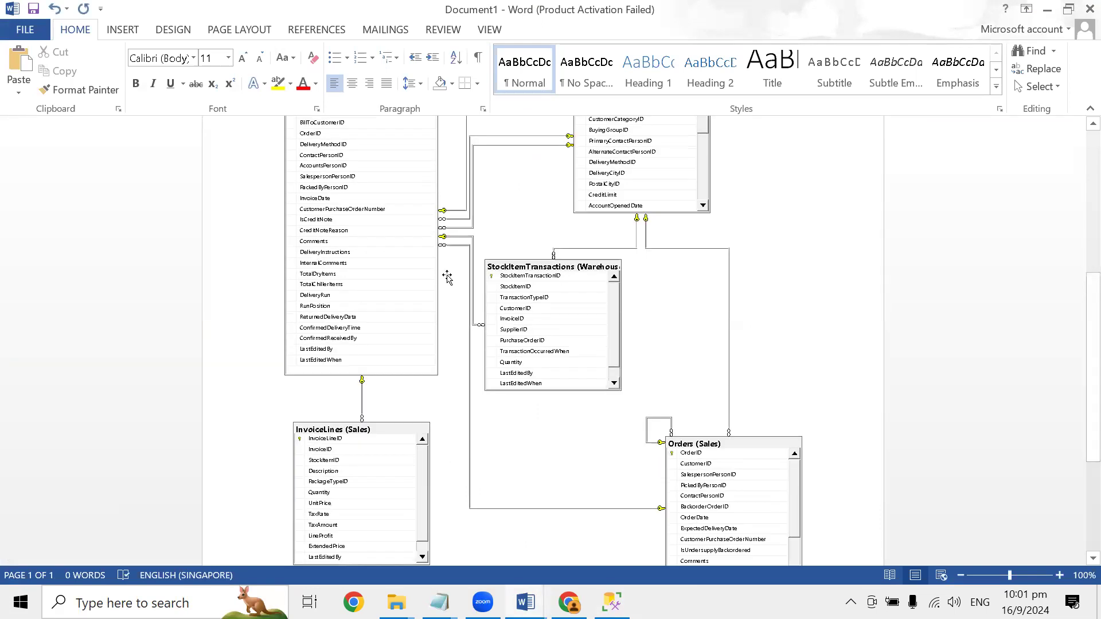
{"action": "left_click", "coordinate": [393, 201]}
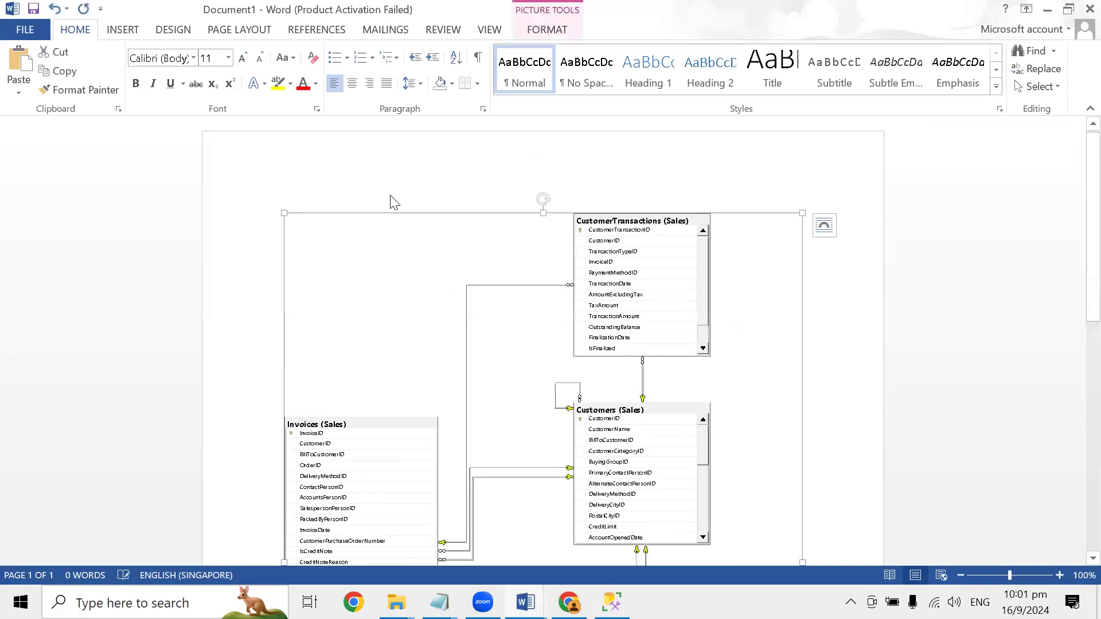
{"action": "key", "text": "ctrl+z"}
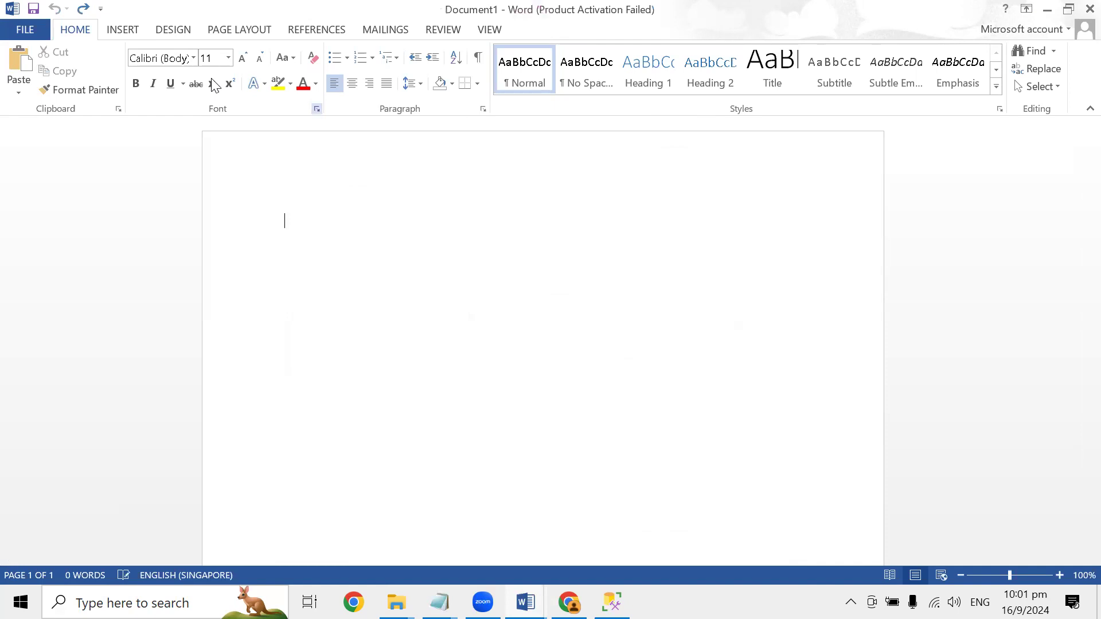
- Insert a 1x1 table in the blank document and paste the copied database diagram into its cell
{"action": "left_click", "coordinate": [127, 35]}
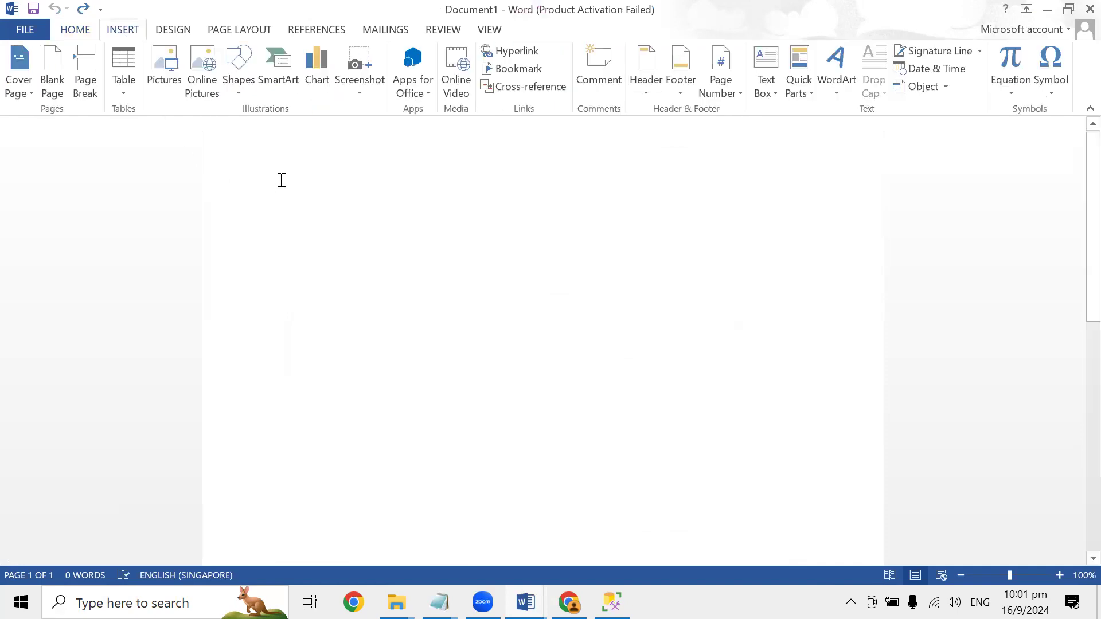
{"action": "left_click", "coordinate": [123, 84]}
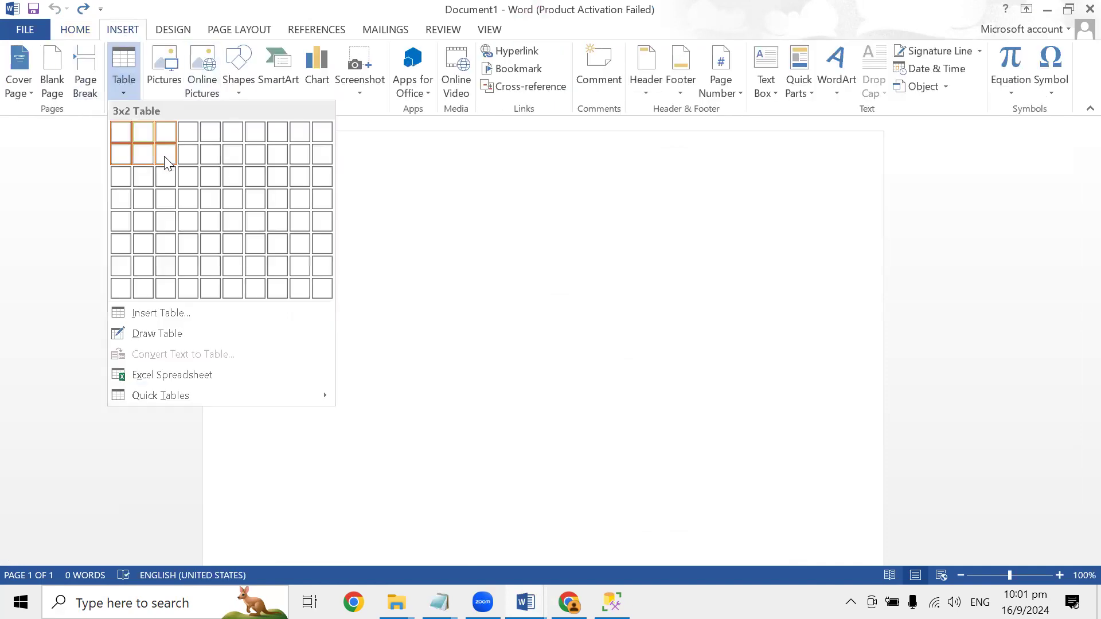
{"action": "left_click", "coordinate": [122, 133]}
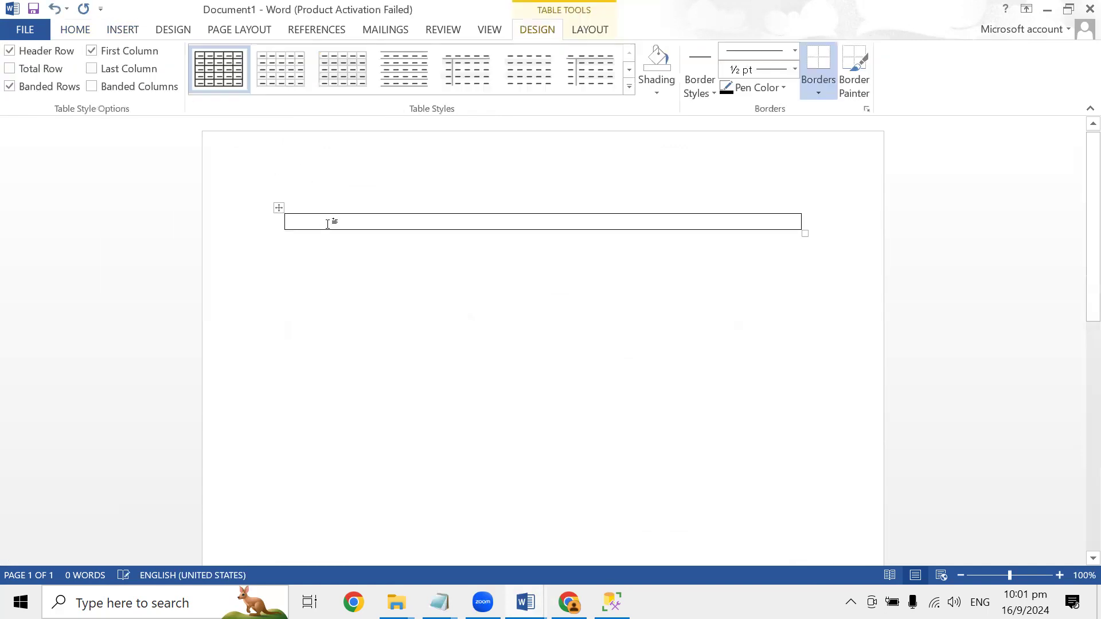
{"action": "key", "text": "ctrl+v"}
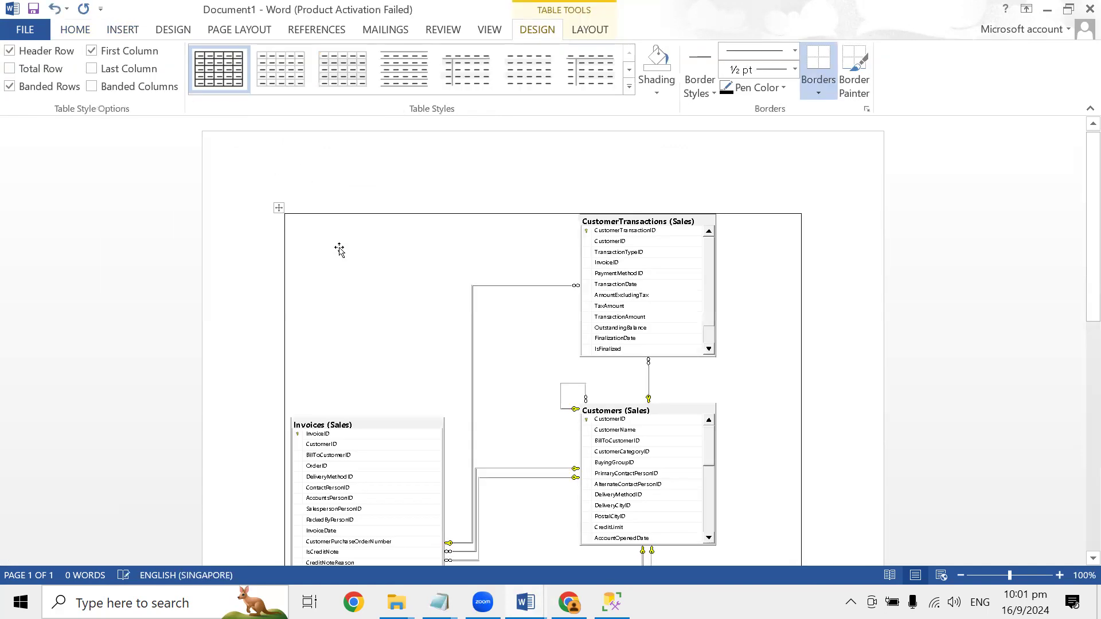
- Examine the pasted diagram from CustomerTransactions down to InvoiceLines and Orders, and return to the diagram in SQL Server Management Studio
{"action": "scroll", "coordinate": [395, 316], "scroll_direction": "down", "scroll_amount": 5}
{"action": "scroll", "coordinate": [395, 316], "scroll_direction": "down", "scroll_amount": 8}
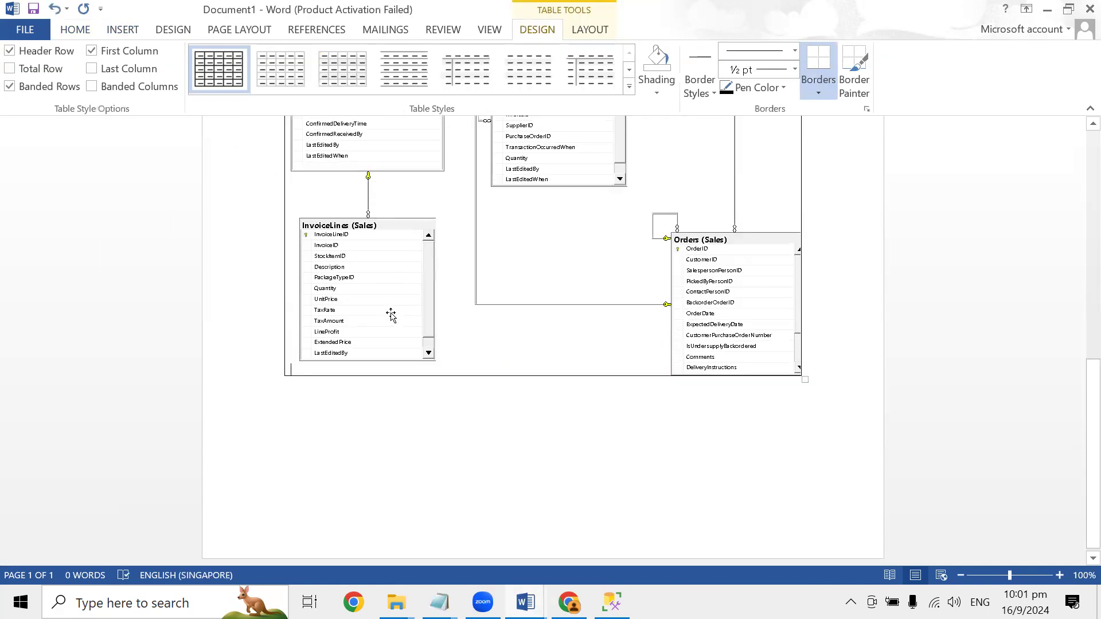
{"action": "scroll", "coordinate": [390, 313], "scroll_direction": "up", "scroll_amount": 13}
{"action": "scroll", "coordinate": [390, 315], "scroll_direction": "up", "scroll_amount": 3}
{"action": "scroll", "coordinate": [389, 315], "scroll_direction": "down", "scroll_amount": 12}
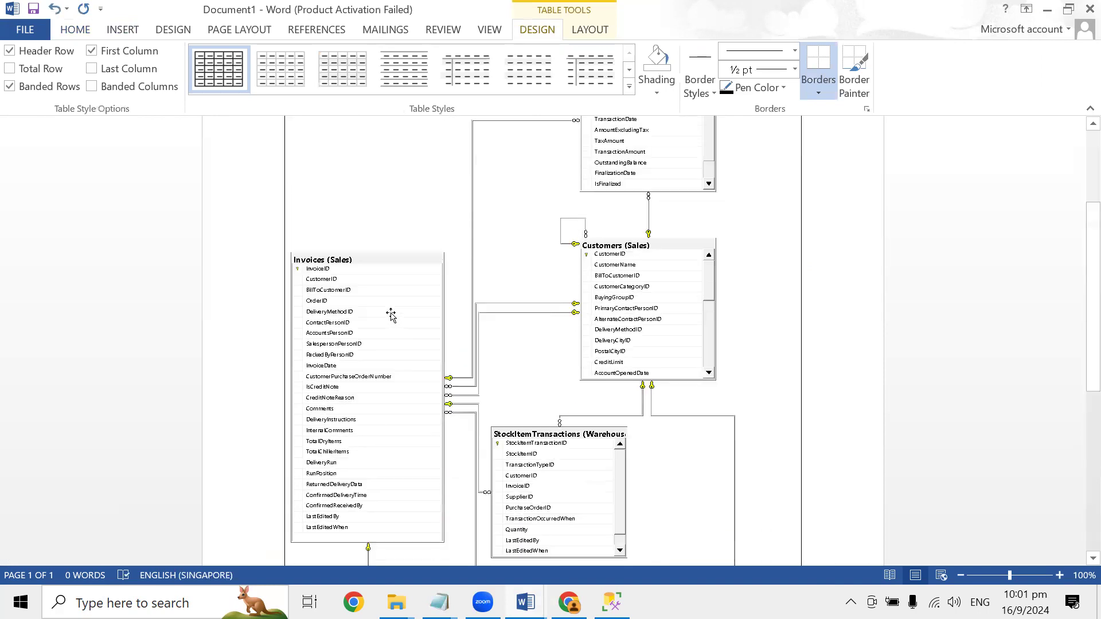
{"action": "scroll", "coordinate": [381, 307], "scroll_direction": "up", "scroll_amount": 10}
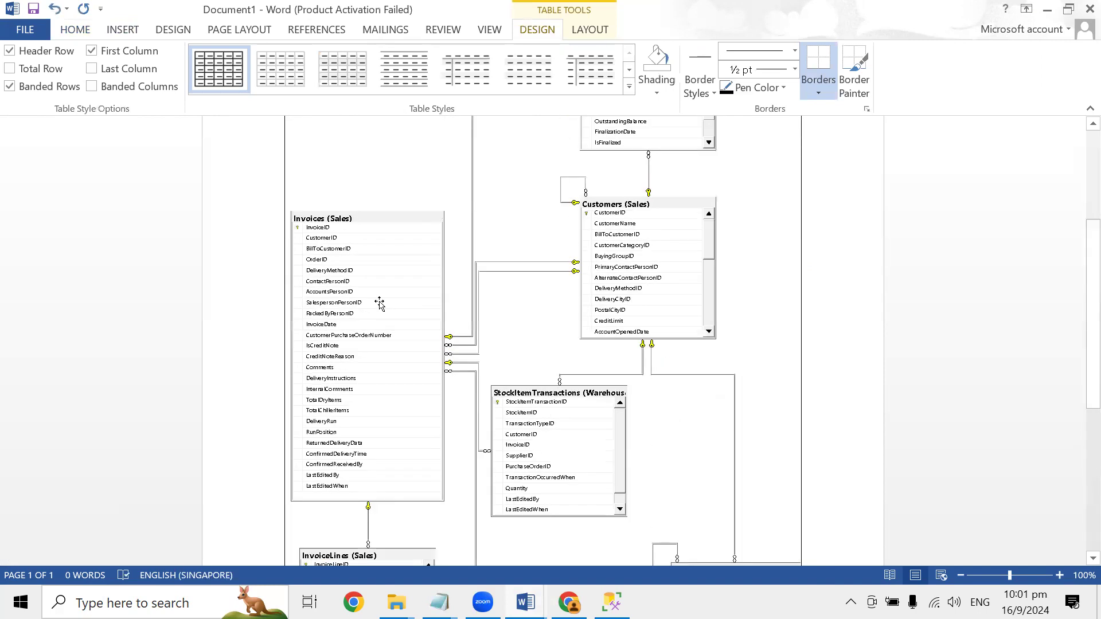
{"action": "scroll", "coordinate": [378, 304], "scroll_direction": "down", "scroll_amount": 3}
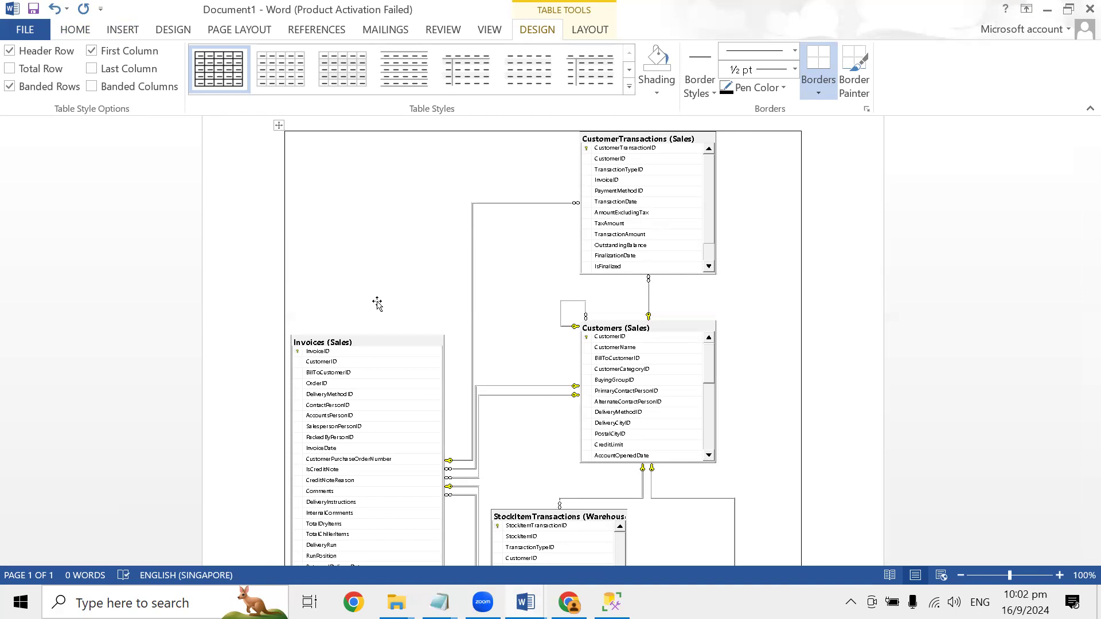
{"action": "scroll", "coordinate": [378, 304], "scroll_direction": "down", "scroll_amount": 1}
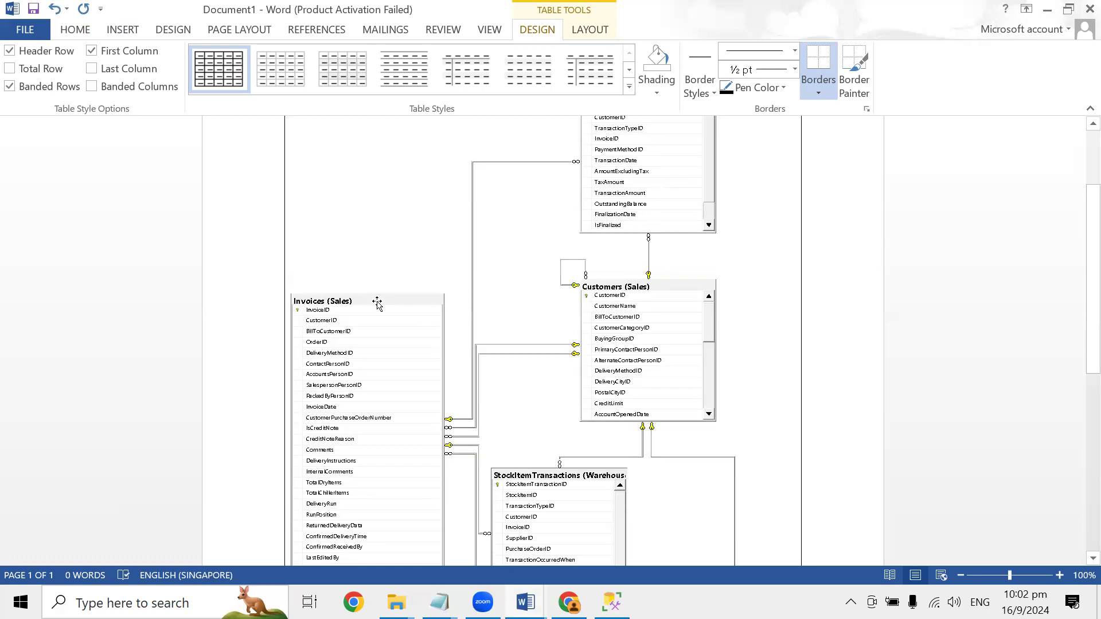
{"action": "scroll", "coordinate": [378, 304], "scroll_direction": "down", "scroll_amount": 7}
{"action": "scroll", "coordinate": [366, 304], "scroll_direction": "down", "scroll_amount": 2}
{"action": "scroll", "coordinate": [366, 304], "scroll_direction": "up", "scroll_amount": 3}
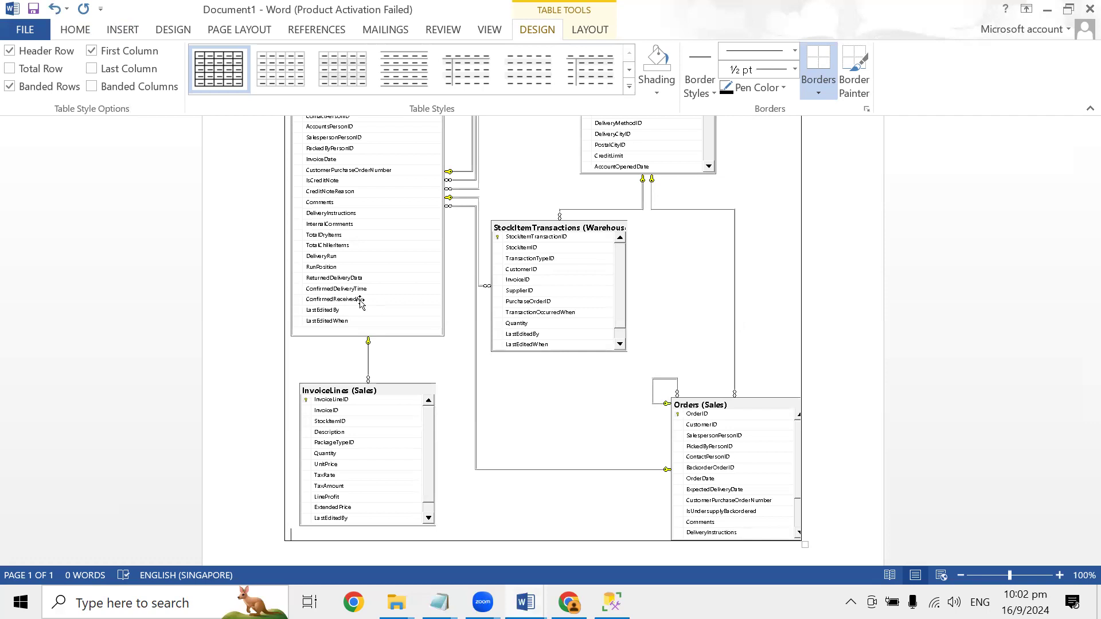
{"action": "scroll", "coordinate": [519, 339], "scroll_direction": "down", "scroll_amount": 5}
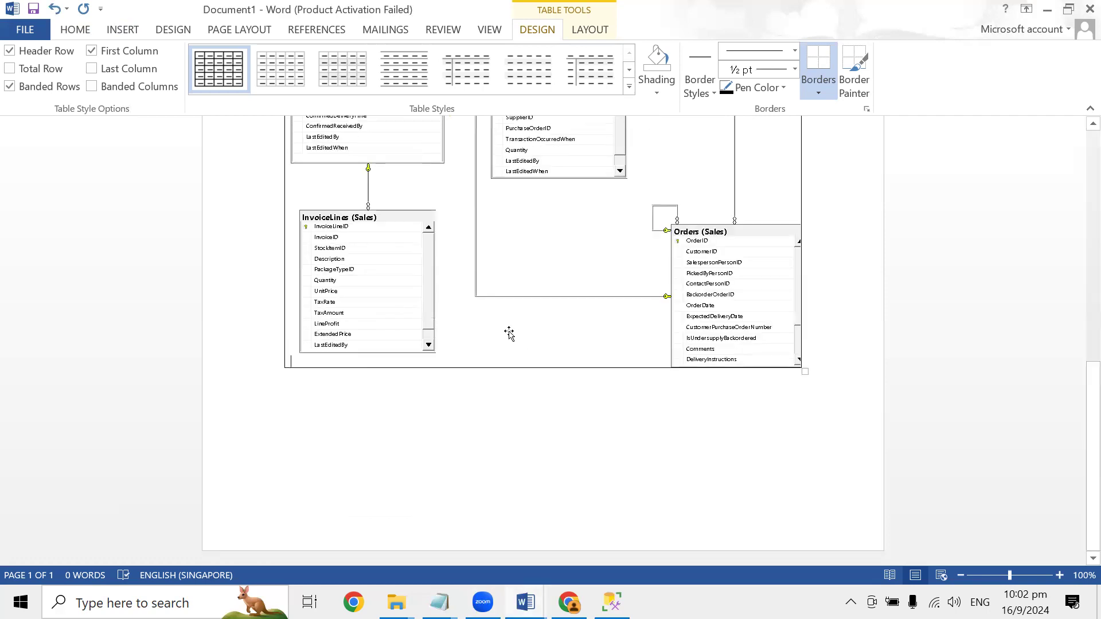
{"action": "key", "text": "alt+Tab"}
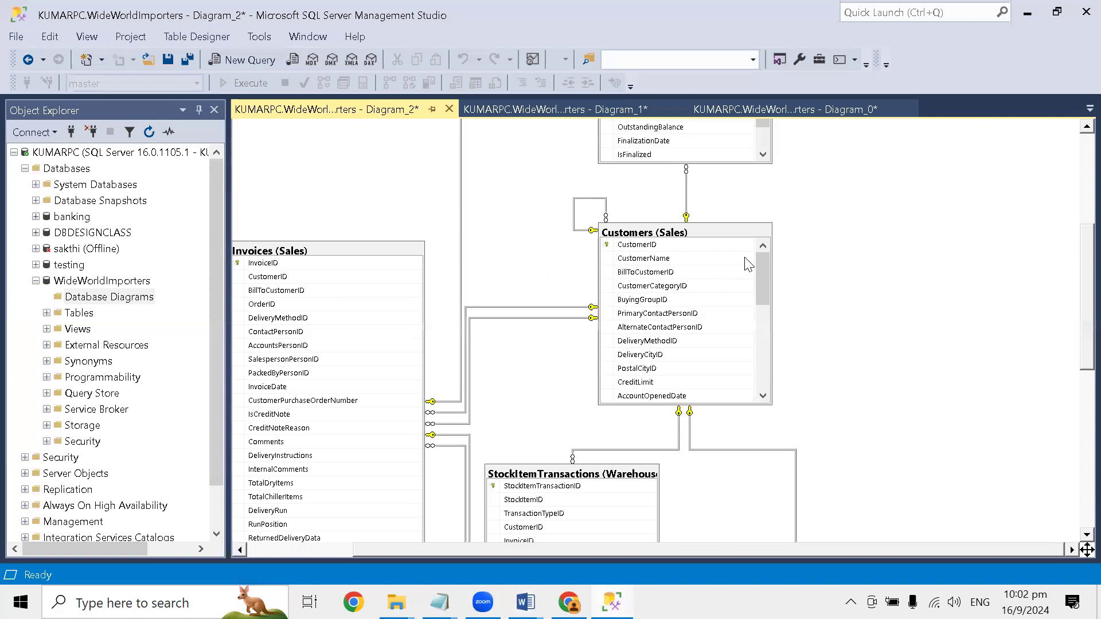
- Select all tables in the diagram and place the text cursor below the pasted diagram in the Word document
{"action": "right_click", "coordinate": [907, 238]}
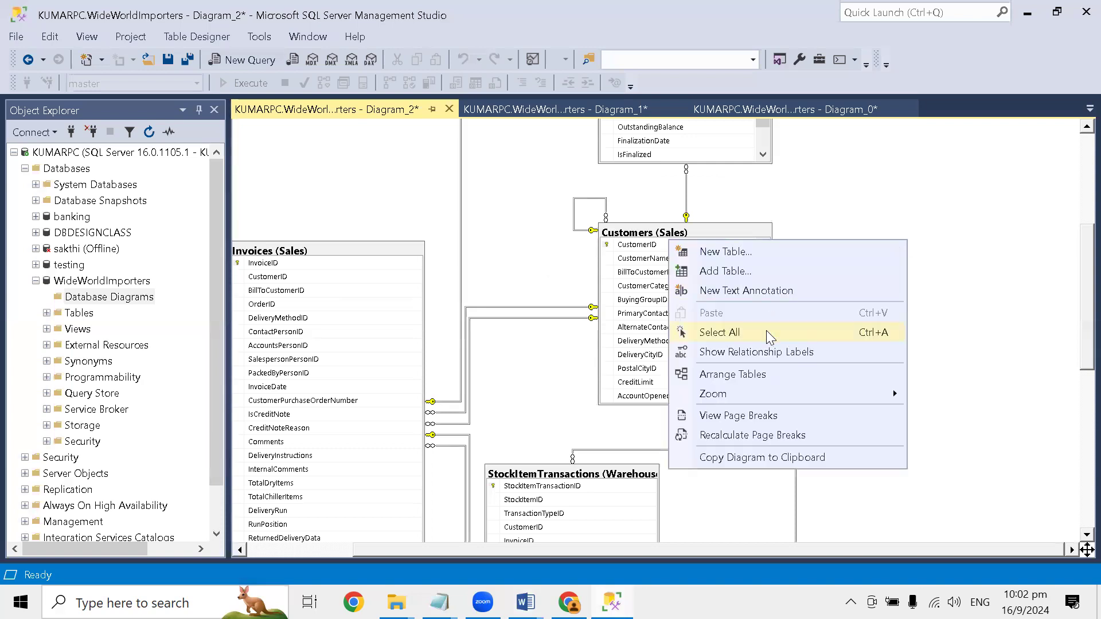
{"action": "left_click", "coordinate": [766, 333]}
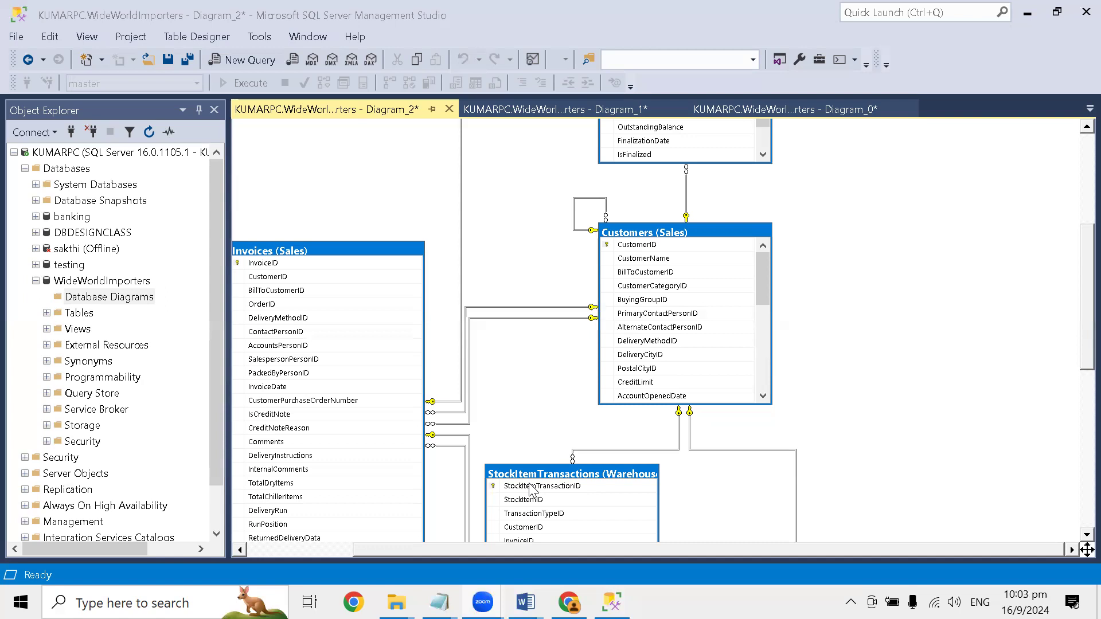
{"action": "mouse_move", "coordinate": [525, 602]}
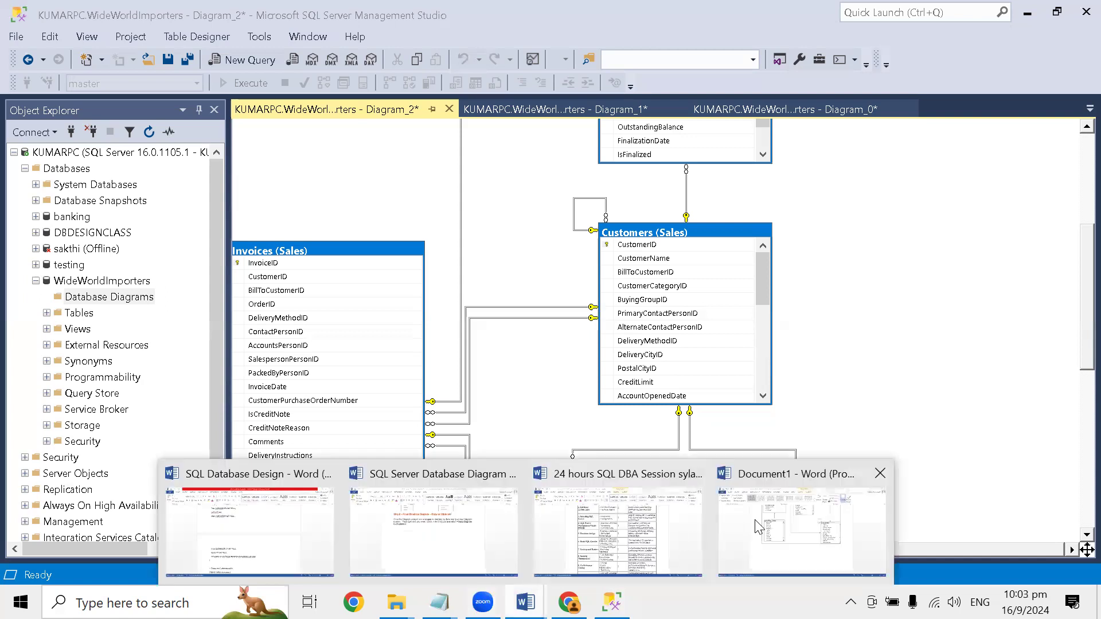
{"action": "left_click", "coordinate": [814, 504]}
{"action": "left_click", "coordinate": [635, 448]}
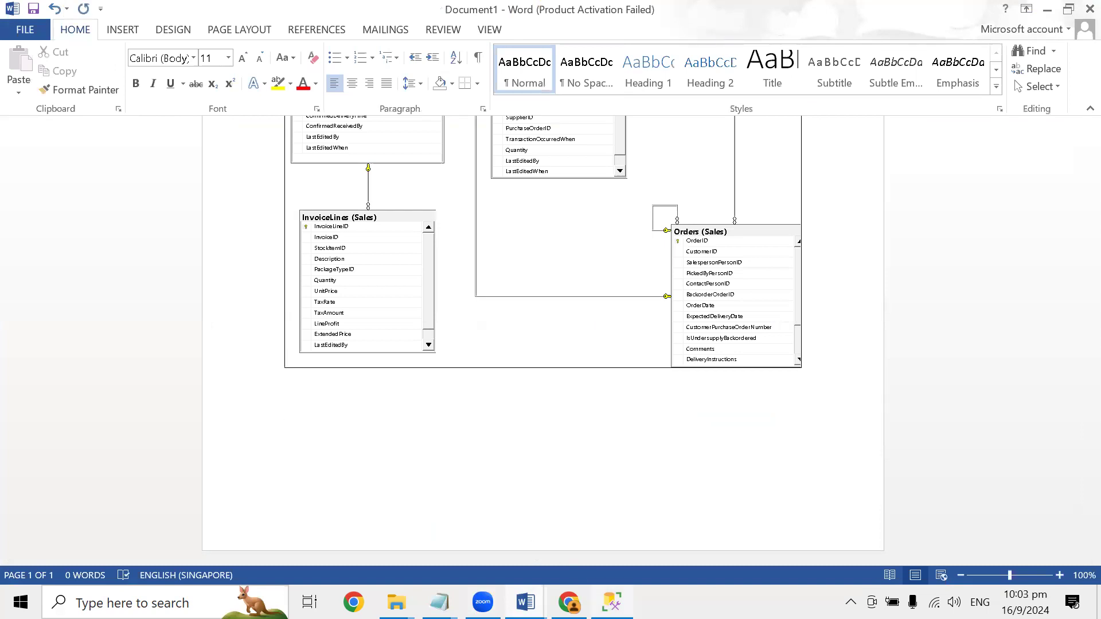
- Return to the diagram in SQL Server Management Studio, select all of its tables and autosize them
{"action": "left_click", "coordinate": [612, 602]}
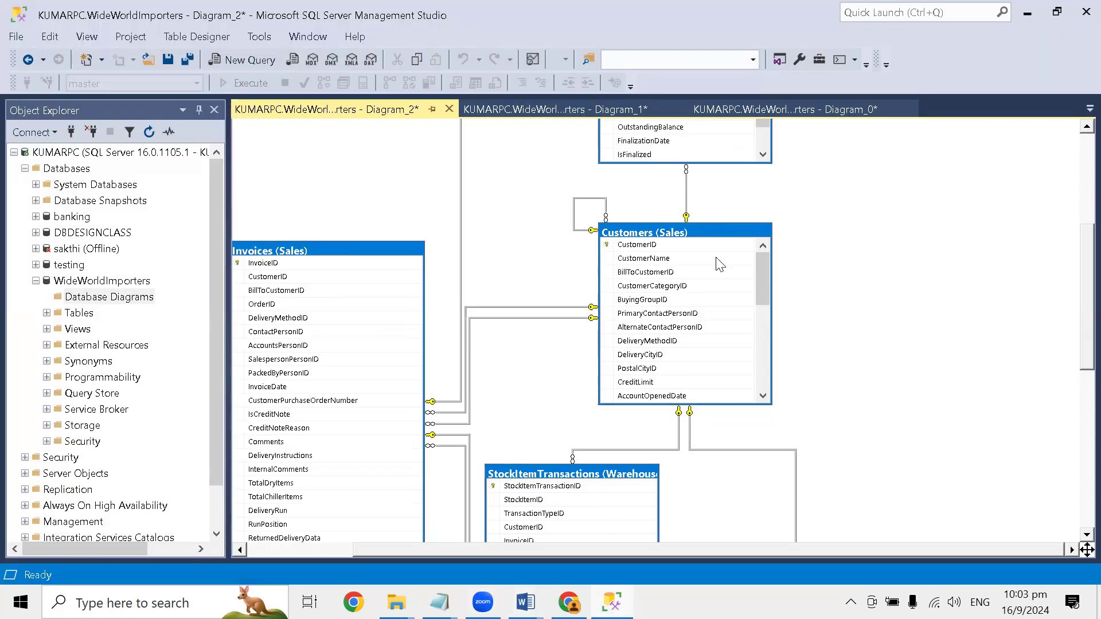
{"action": "right_click", "coordinate": [817, 237]}
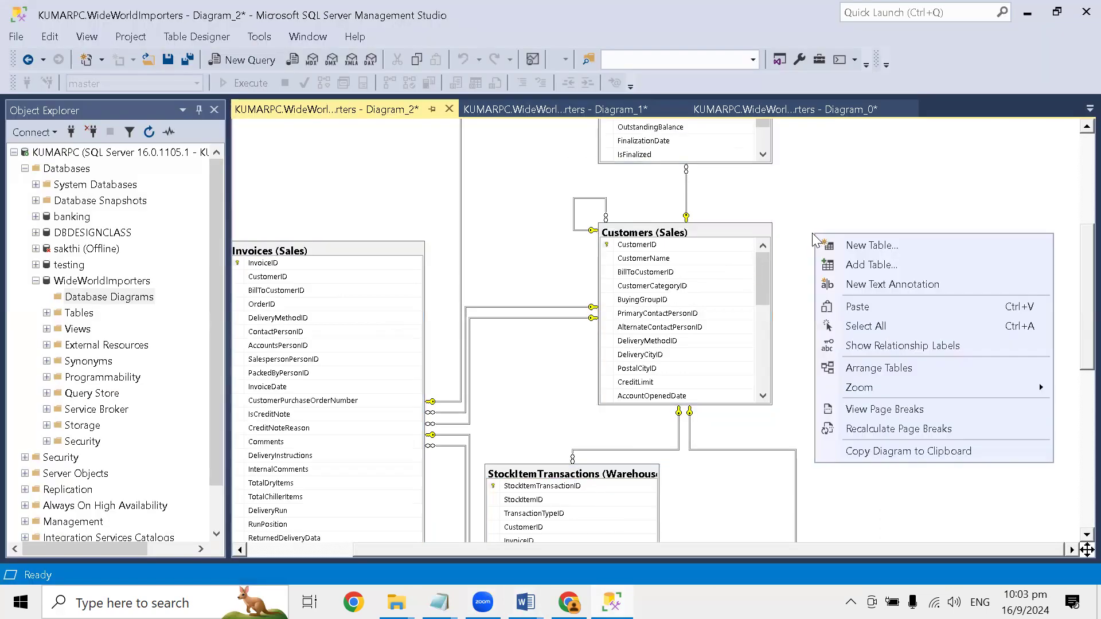
{"action": "left_click", "coordinate": [836, 200]}
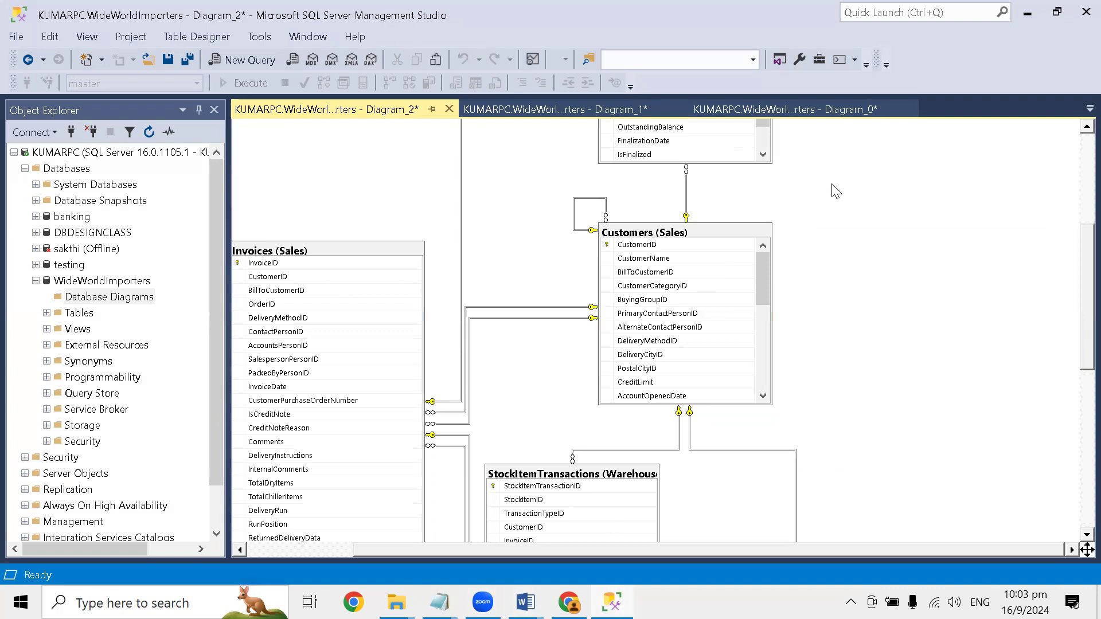
{"action": "key", "text": "ctrl+a"}
{"action": "right_click", "coordinate": [722, 237]}
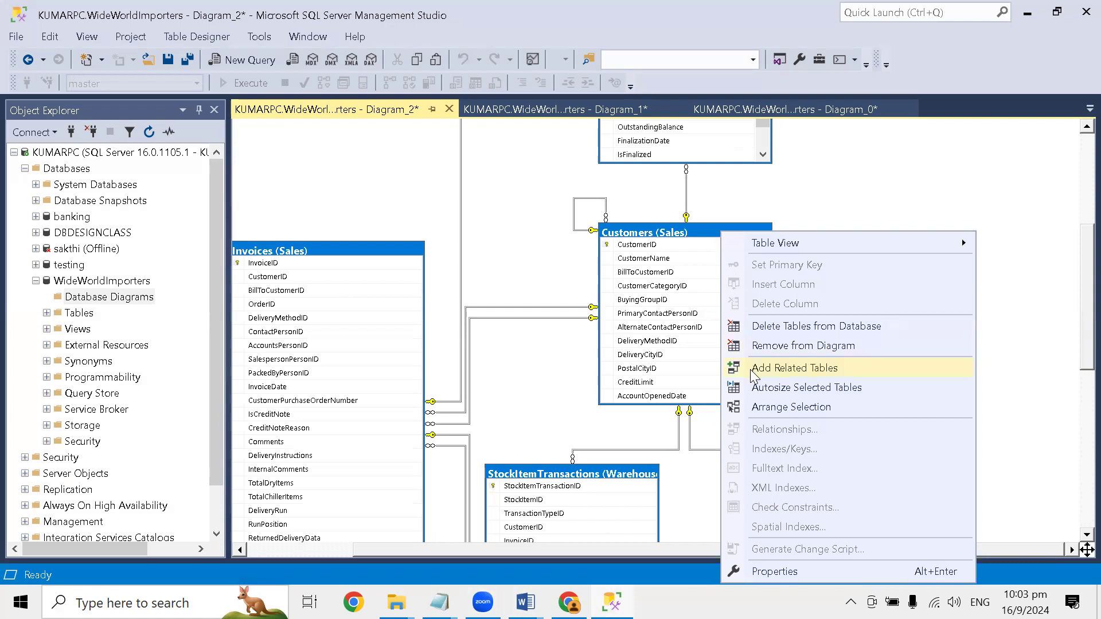
{"action": "left_click", "coordinate": [759, 391]}
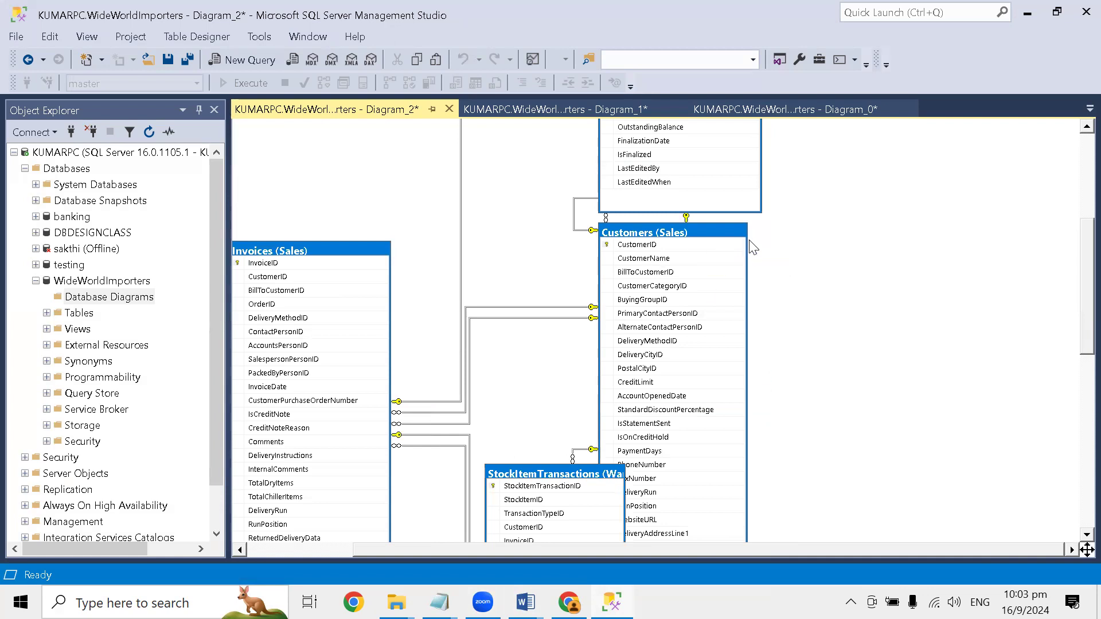
{"action": "scroll", "coordinate": [691, 312], "scroll_direction": "down", "scroll_amount": 4}
{"action": "scroll", "coordinate": [679, 308], "scroll_direction": "down", "scroll_amount": 2}
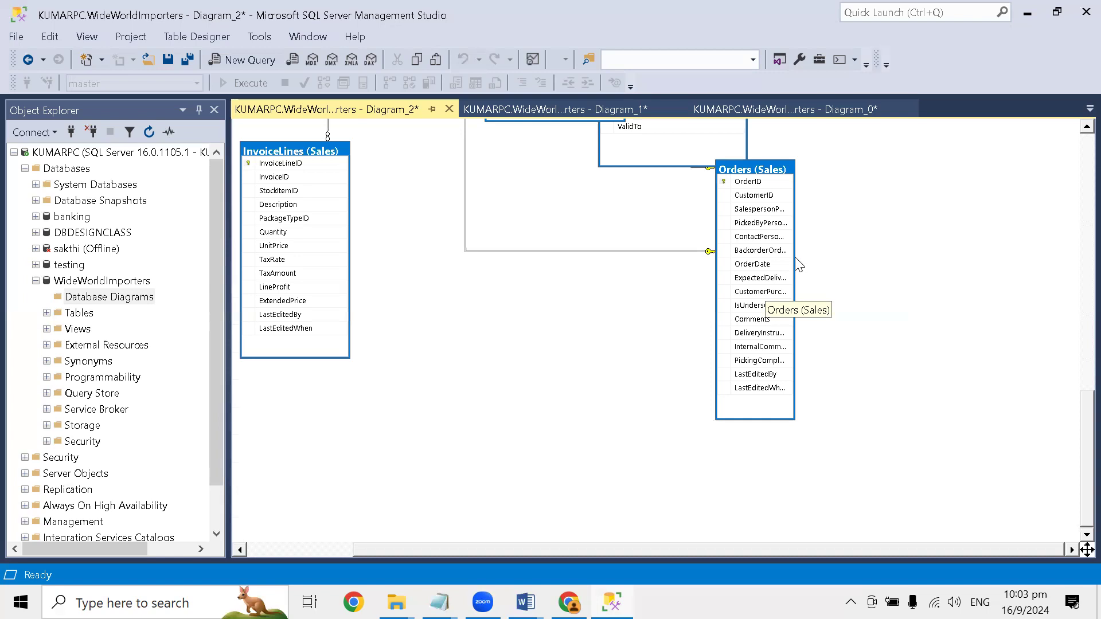
{"action": "scroll", "coordinate": [807, 260], "scroll_direction": "up", "scroll_amount": 3}
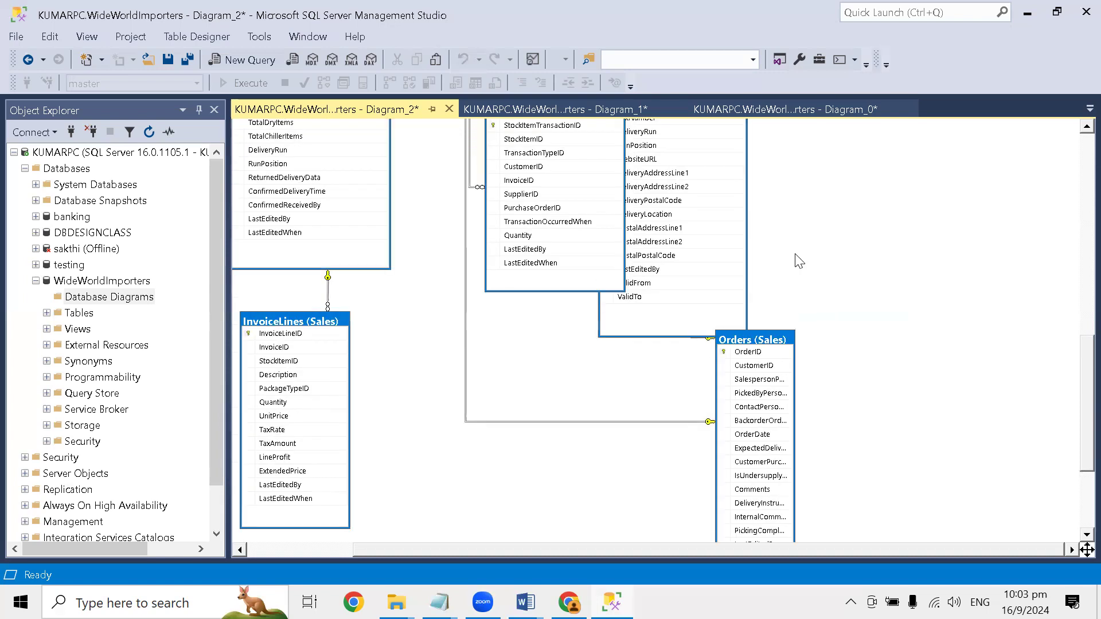
- Turn on the page break display for the diagram and look over the page boundaries
{"action": "right_click", "coordinate": [809, 227]}
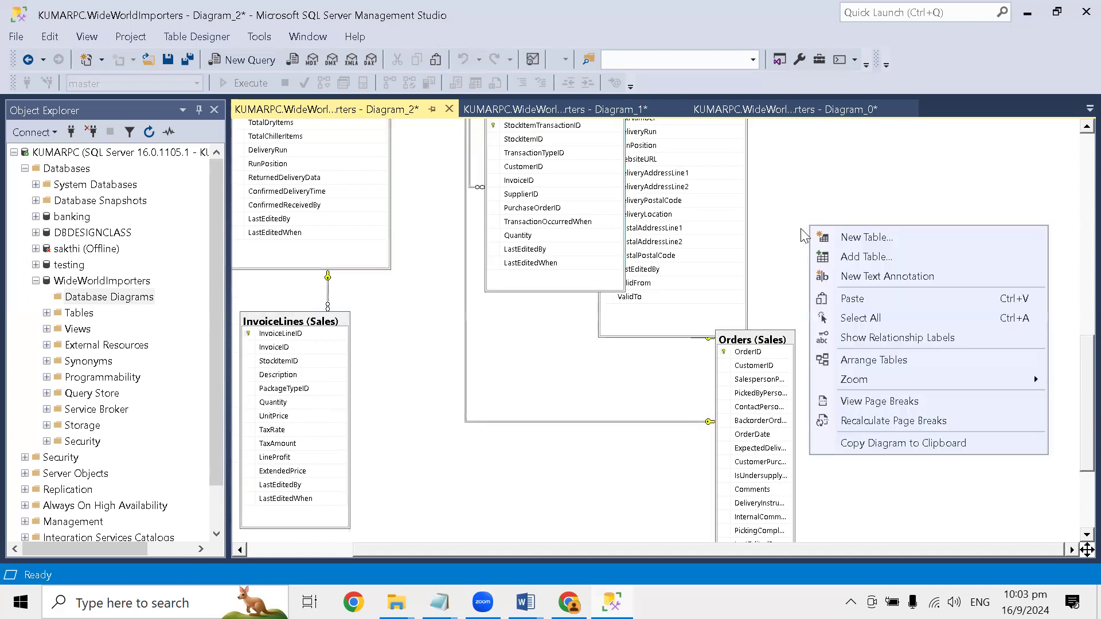
{"action": "left_click", "coordinate": [891, 401]}
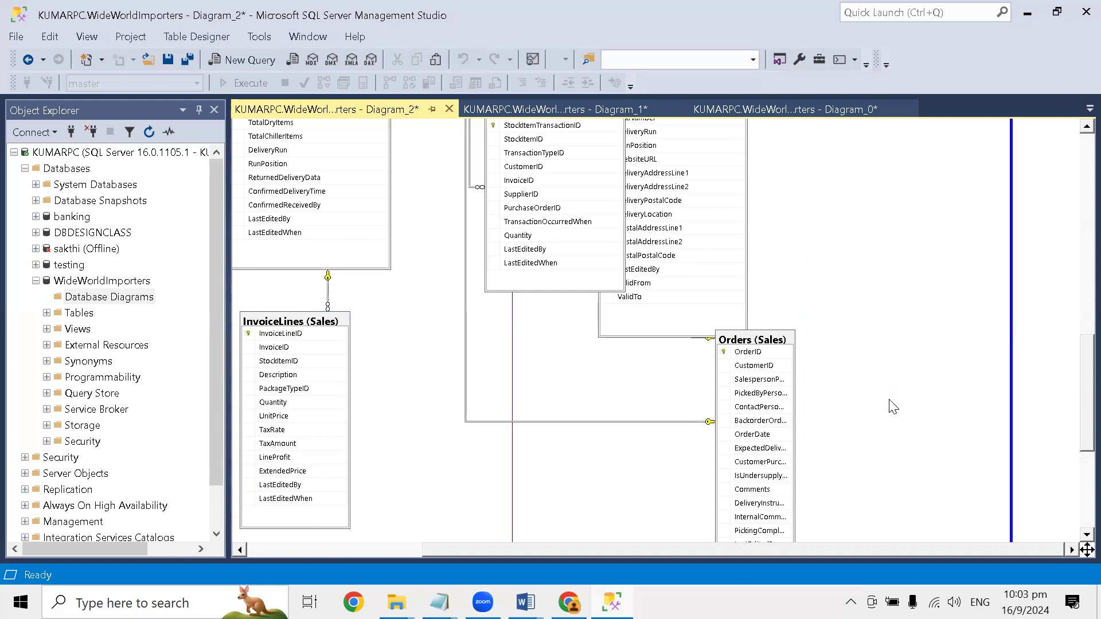
{"action": "scroll", "coordinate": [871, 378], "scroll_direction": "down", "scroll_amount": 5}
{"action": "scroll", "coordinate": [853, 367], "scroll_direction": "down", "scroll_amount": 8}
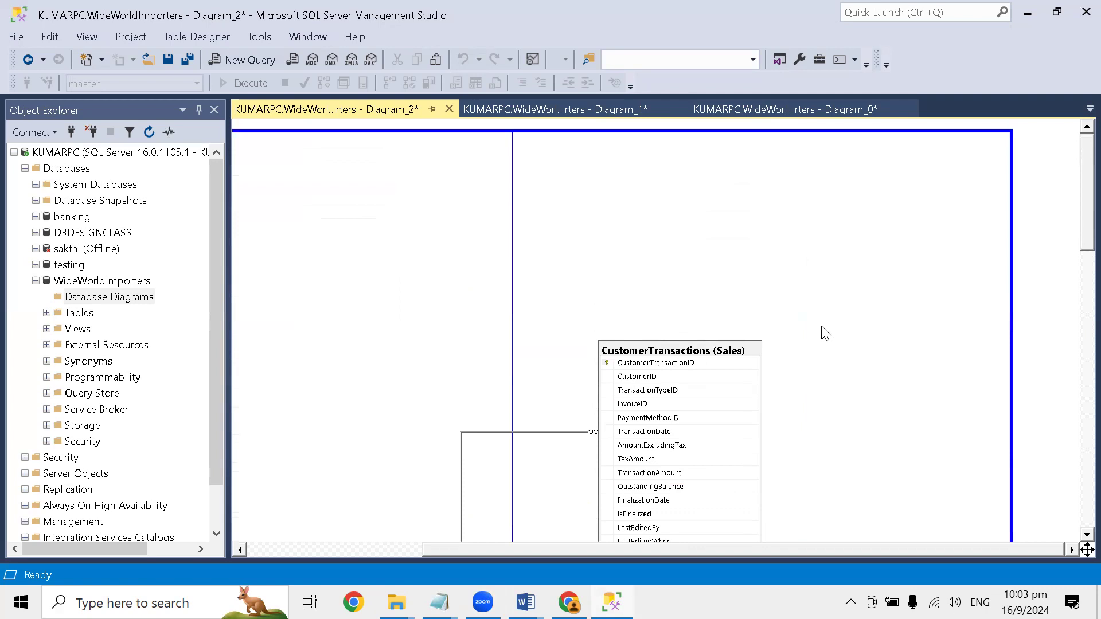
{"action": "left_click_drag", "start_coordinate": [630, 549], "coordinate": [421, 578]}
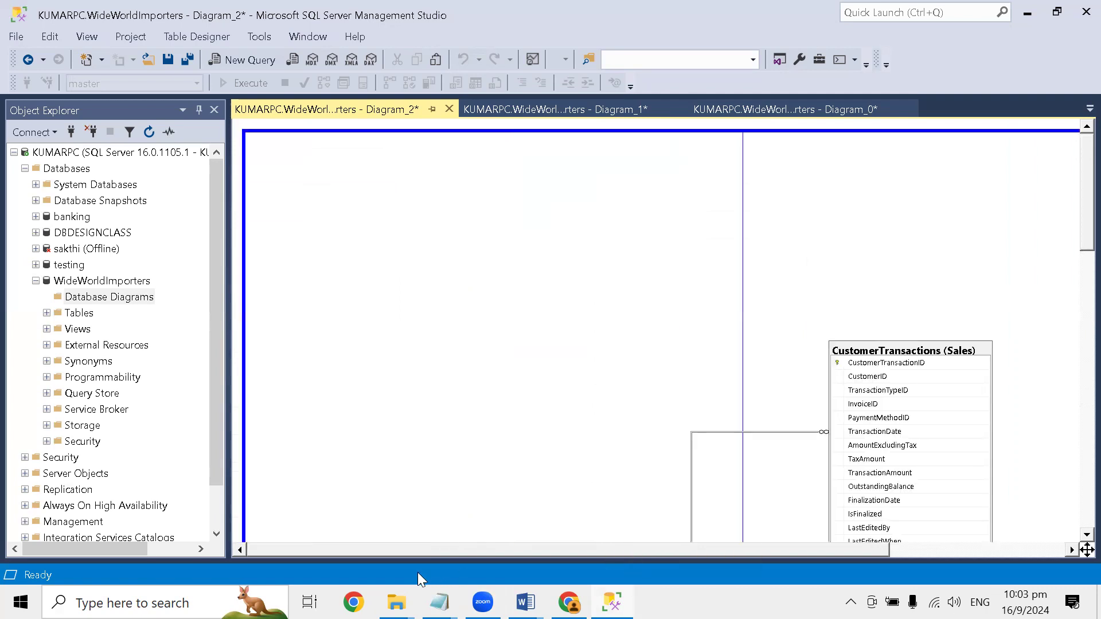
{"action": "scroll", "coordinate": [498, 410], "scroll_direction": "down", "scroll_amount": 15}
{"action": "scroll", "coordinate": [496, 409], "scroll_direction": "down", "scroll_amount": 3}
{"action": "scroll", "coordinate": [494, 405], "scroll_direction": "up", "scroll_amount": 18}
- Copy the autosized diagram to the clipboard and paste it below the first diagram in the Word document
{"action": "right_click", "coordinate": [633, 286]}
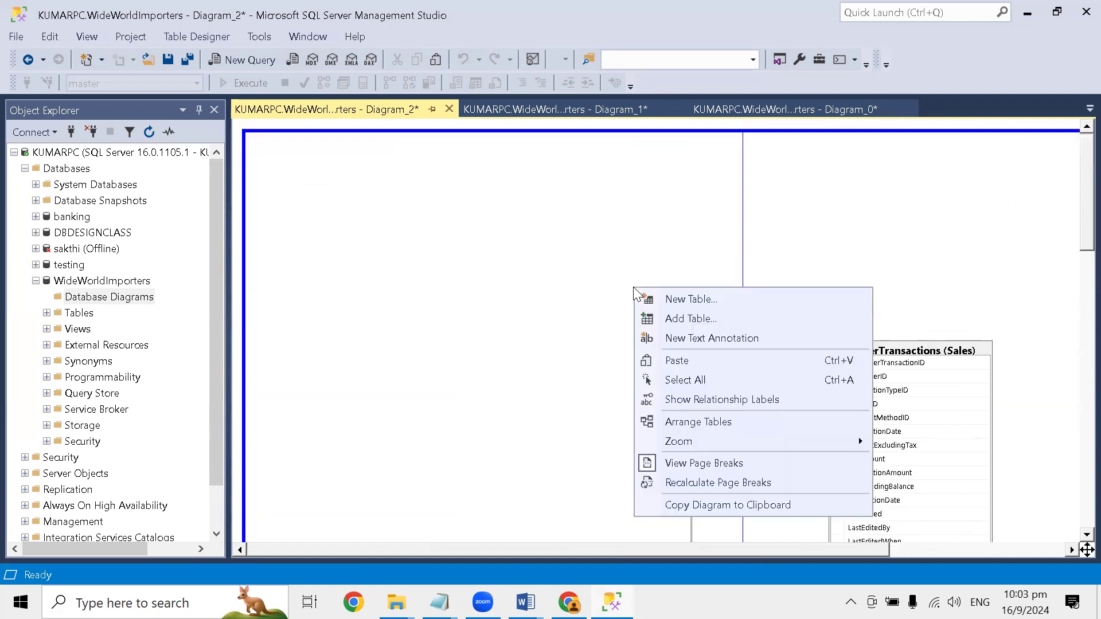
{"action": "right_click", "coordinate": [534, 230]}
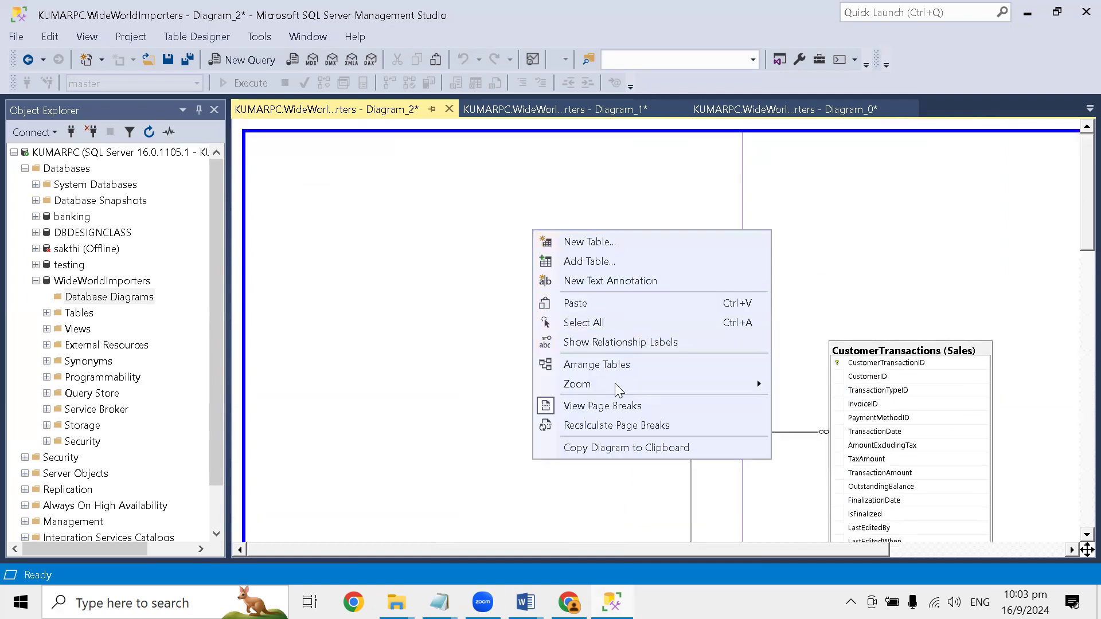
{"action": "left_click", "coordinate": [619, 449]}
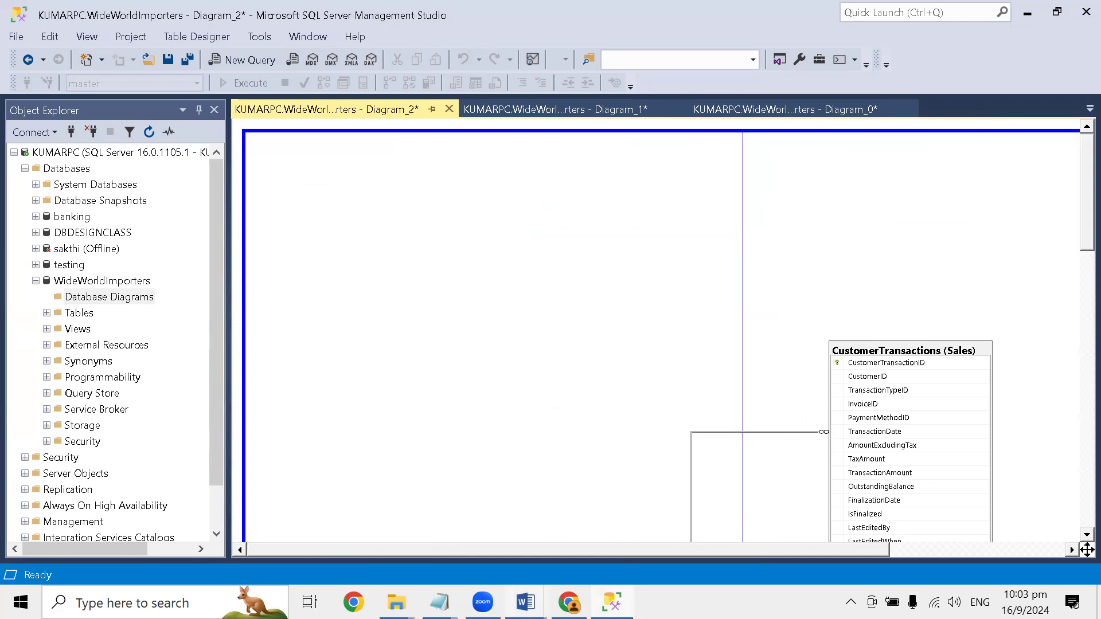
{"action": "mouse_move", "coordinate": [526, 602]}
{"action": "left_click", "coordinate": [802, 510]}
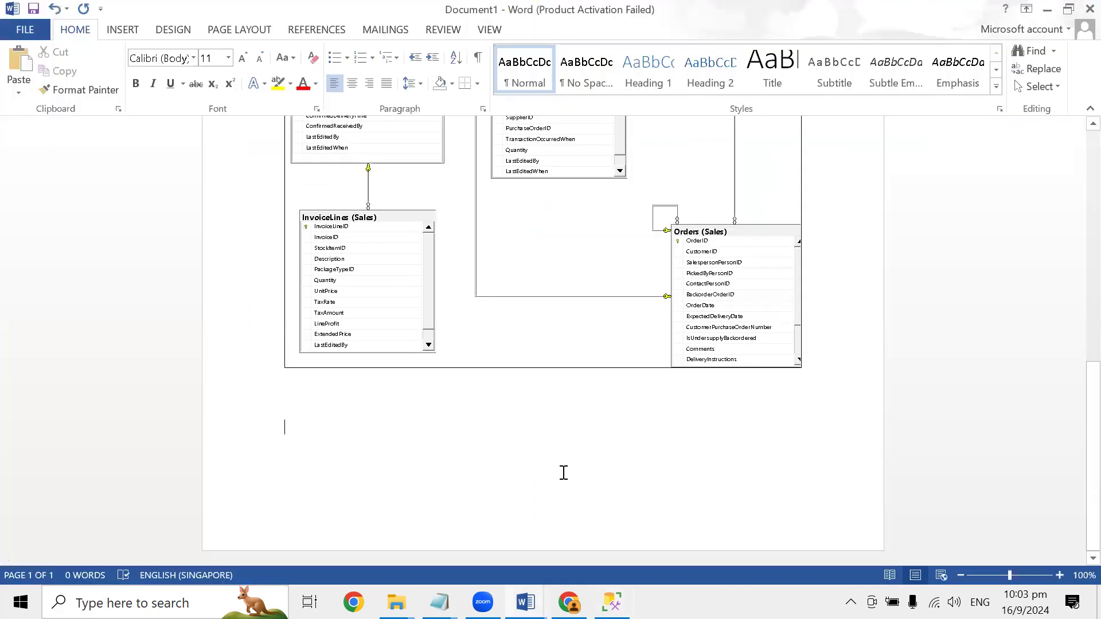
{"action": "key", "text": "ctrl+v"}
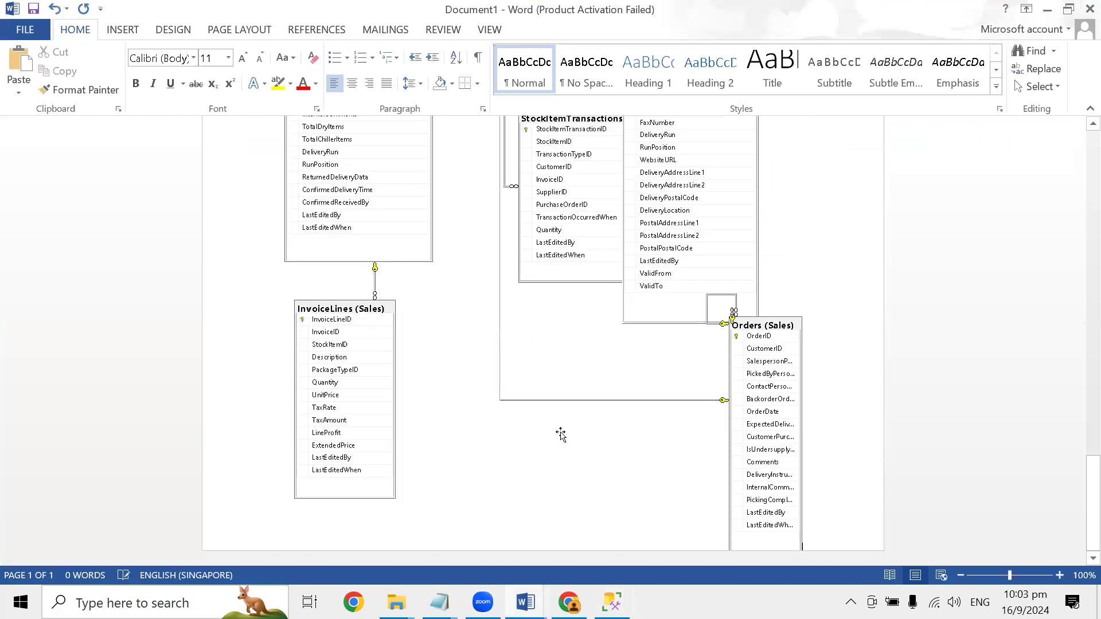
- Compare the newly pasted autosized diagram with the earlier one in the Word document
{"action": "scroll", "coordinate": [551, 409], "scroll_direction": "down", "scroll_amount": 10}
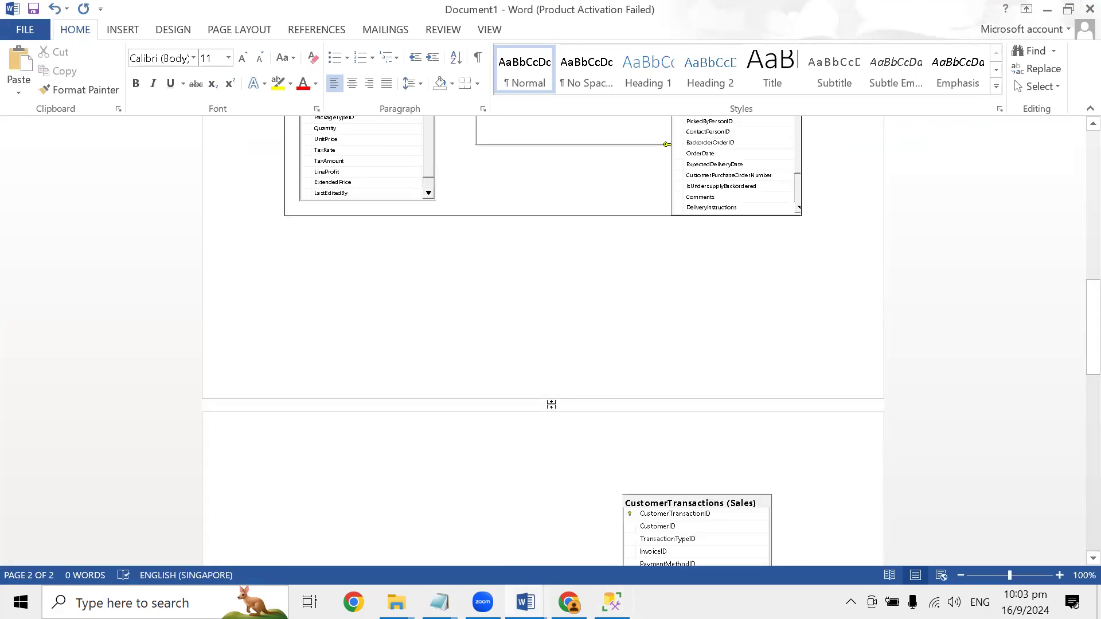
{"action": "scroll", "coordinate": [551, 404], "scroll_direction": "down", "scroll_amount": 13}
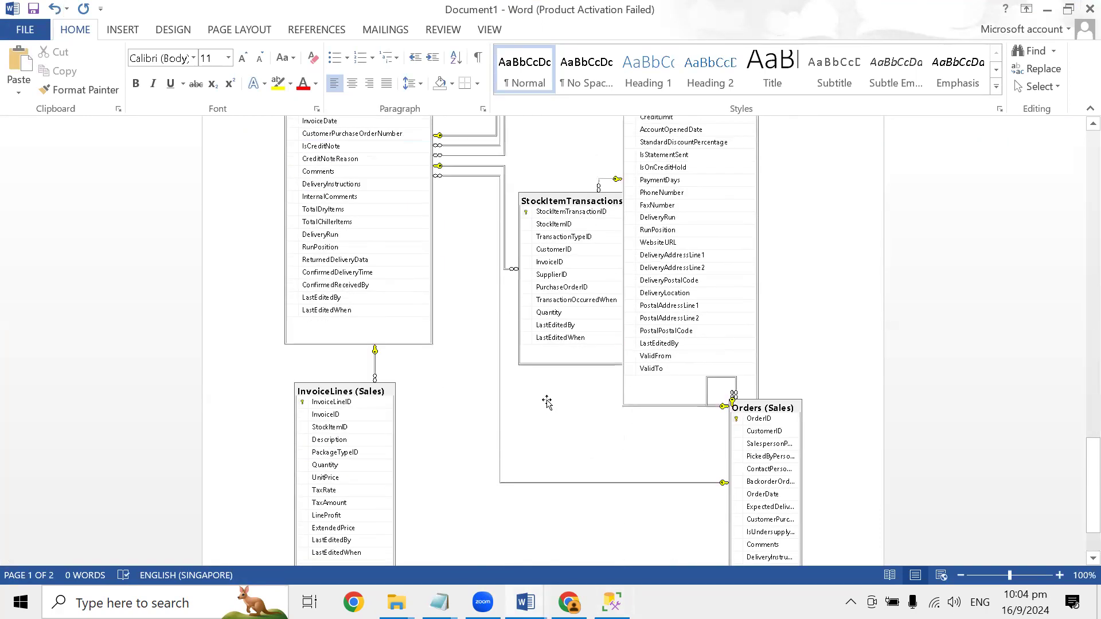
{"action": "scroll", "coordinate": [558, 347], "scroll_direction": "up", "scroll_amount": 15}
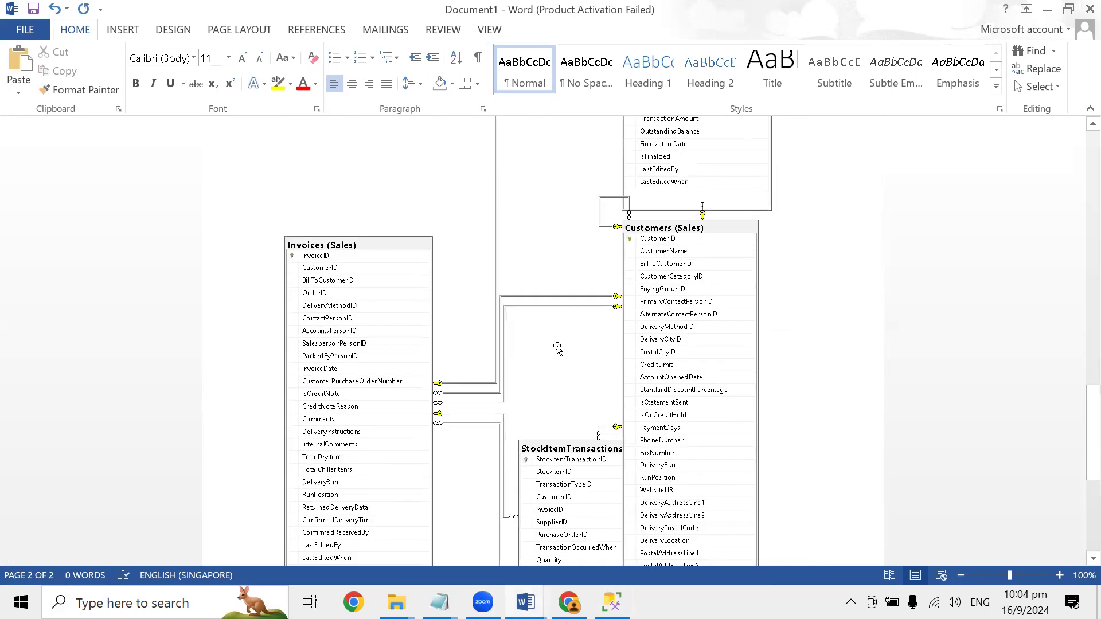
{"action": "scroll", "coordinate": [558, 347], "scroll_direction": "up", "scroll_amount": 12}
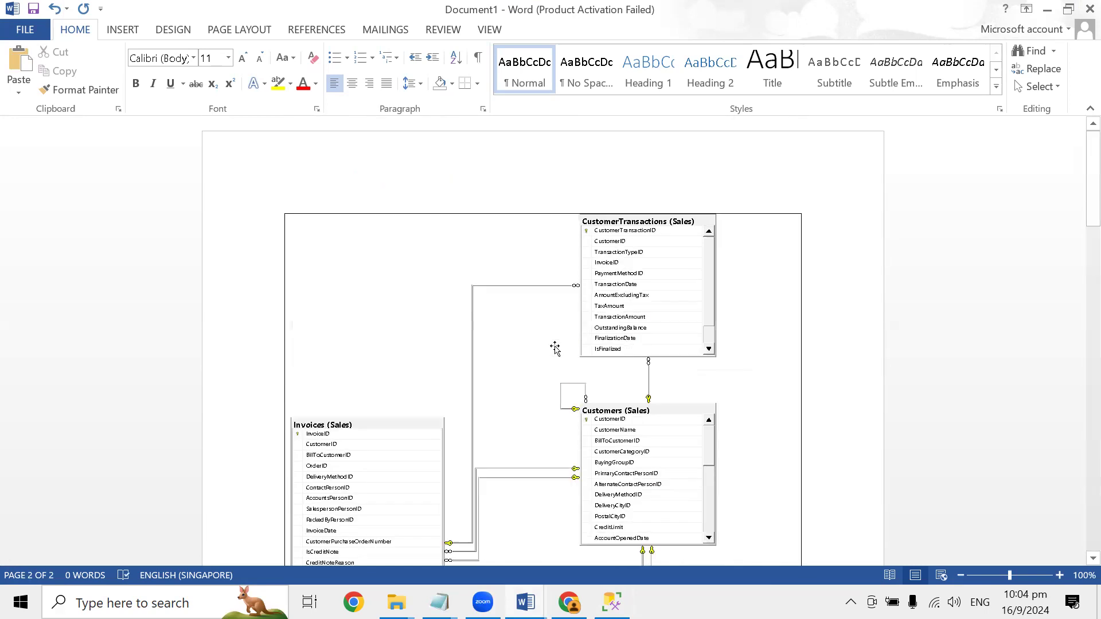
{"action": "scroll", "coordinate": [555, 347], "scroll_direction": "down", "scroll_amount": 14}
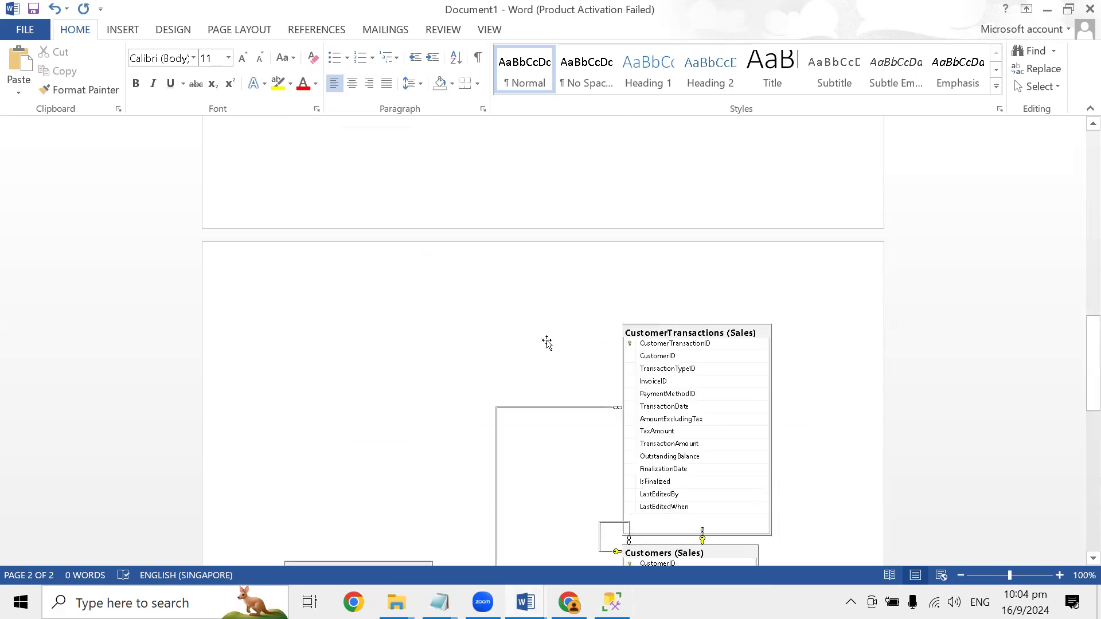
{"action": "scroll", "coordinate": [544, 343], "scroll_direction": "down", "scroll_amount": 14}
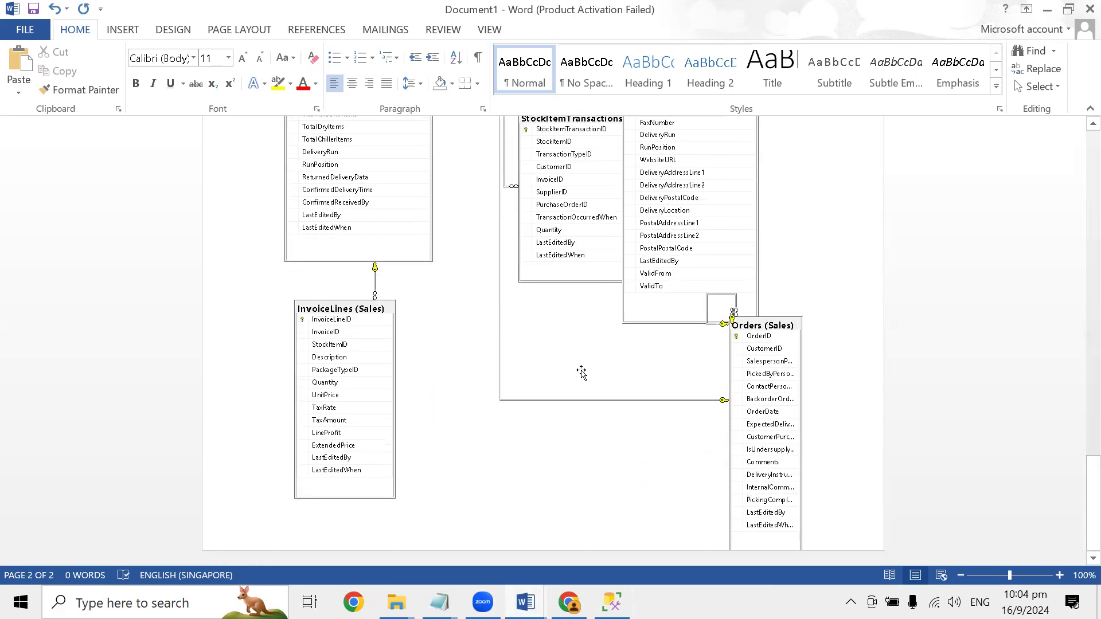
- Switch back to SQL Server Management Studio and examine how the page breaks divide the diagram's tables
{"action": "key", "text": "alt+Tab"}
{"action": "scroll", "coordinate": [752, 368], "scroll_direction": "down", "scroll_amount": 15}
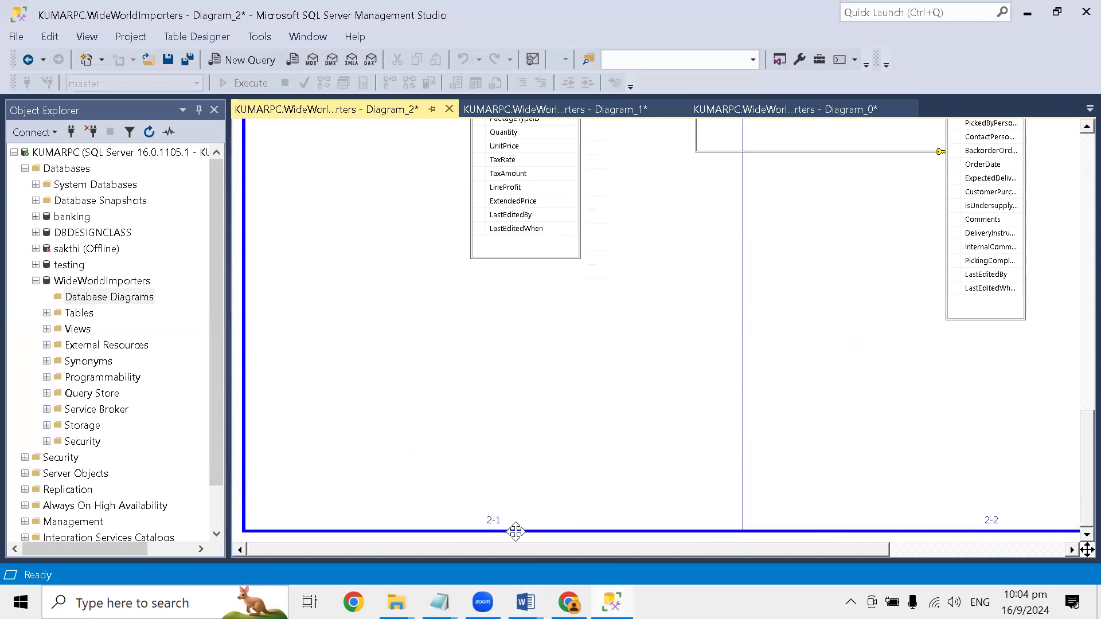
{"action": "scroll", "coordinate": [918, 476], "scroll_direction": "up", "scroll_amount": 10}
{"action": "scroll", "coordinate": [808, 422], "scroll_direction": "down", "scroll_amount": 5}
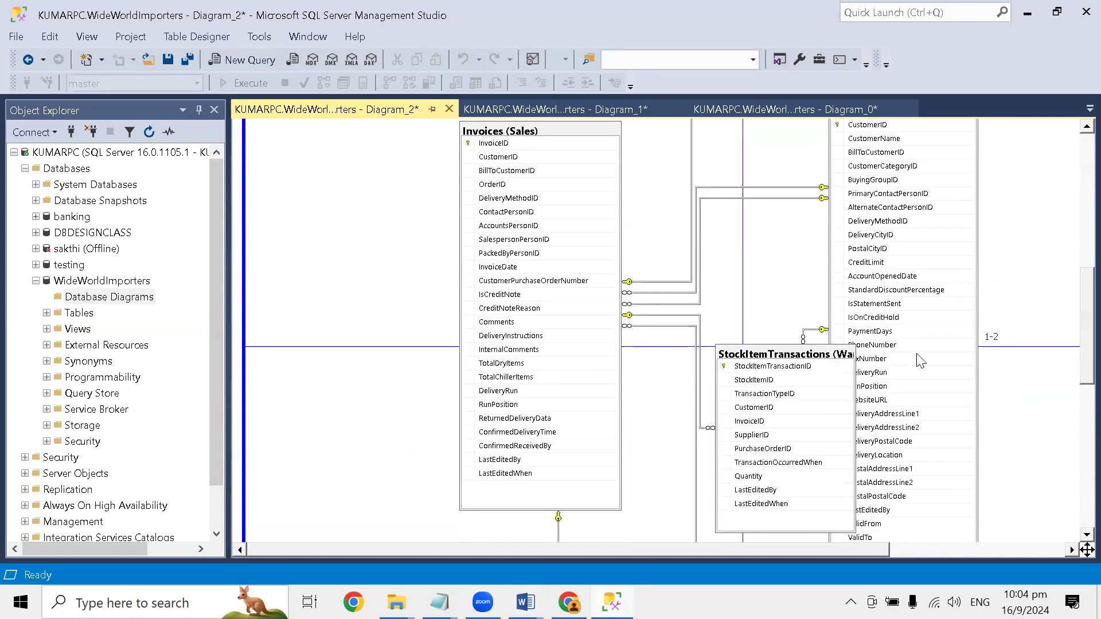
{"action": "scroll", "coordinate": [861, 367], "scroll_direction": "down", "scroll_amount": 5}
{"action": "scroll", "coordinate": [857, 490], "scroll_direction": "down", "scroll_amount": 4}
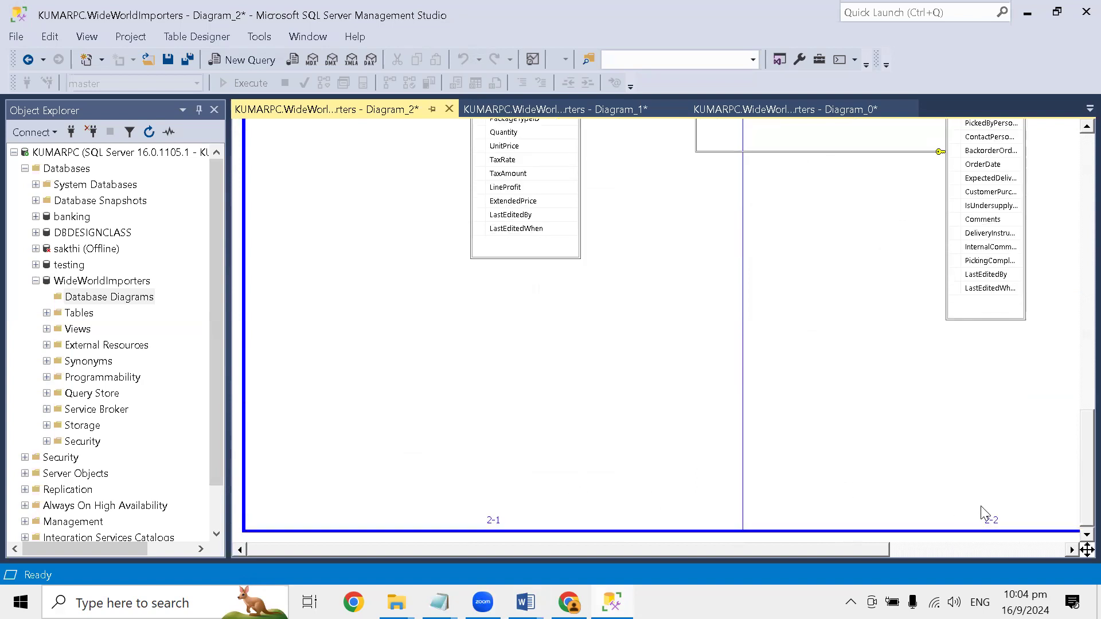
{"action": "scroll", "coordinate": [857, 442], "scroll_direction": "up", "scroll_amount": 18}
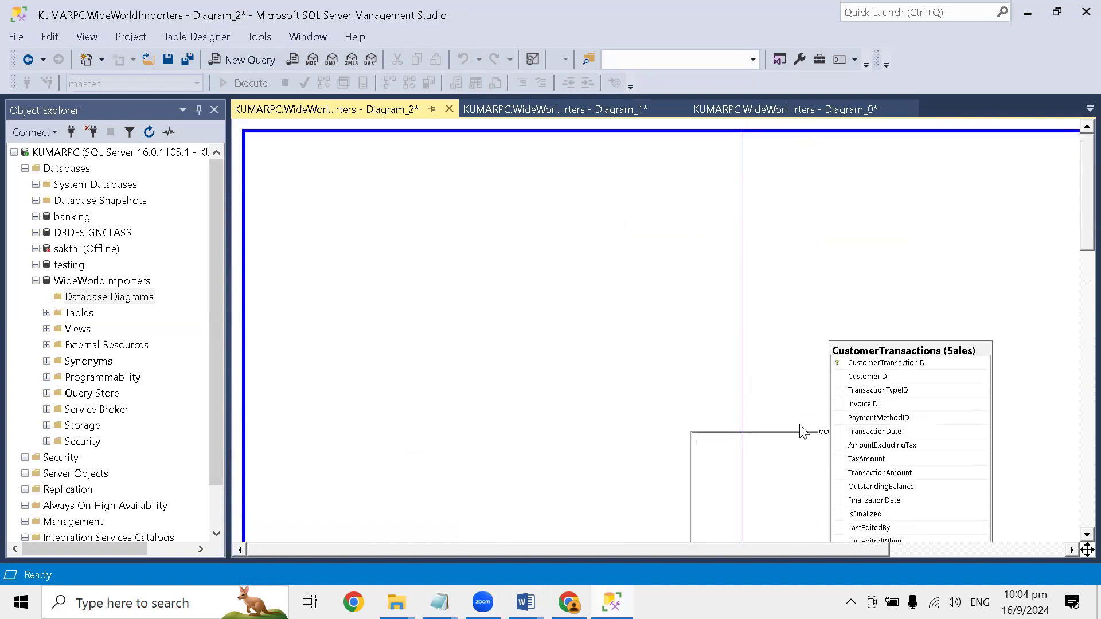
- Add the text annotation "WORLD WIDE IMPORTERS DATABASE DIAGRAM" in the empty area above the Invoices table, widening its box to fit one line
{"action": "right_click", "coordinate": [504, 222]}
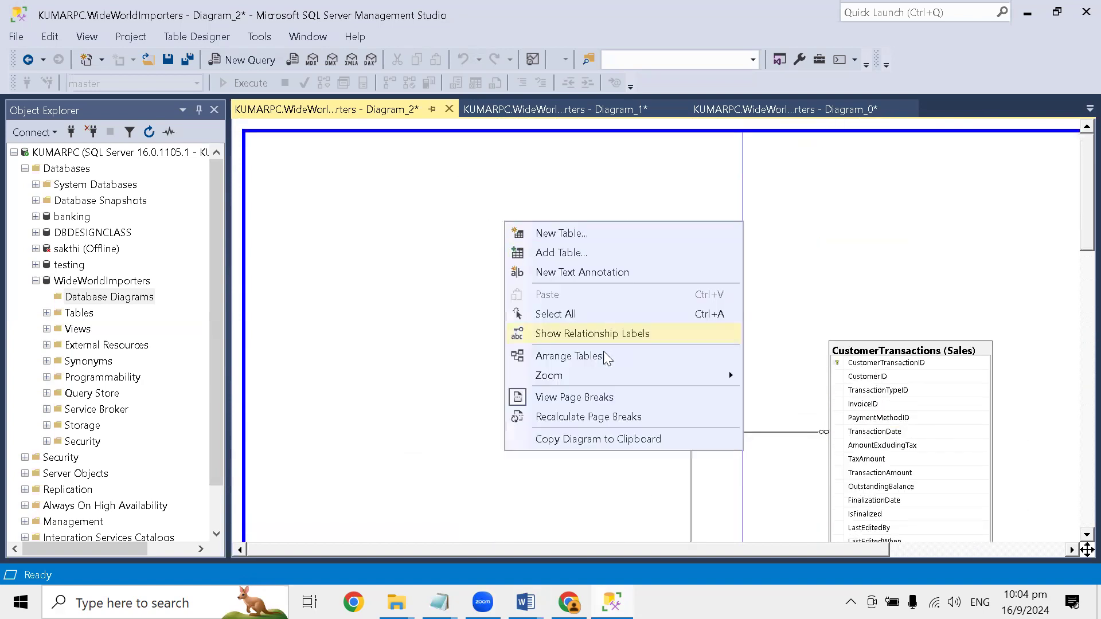
{"action": "left_click", "coordinate": [580, 272]}
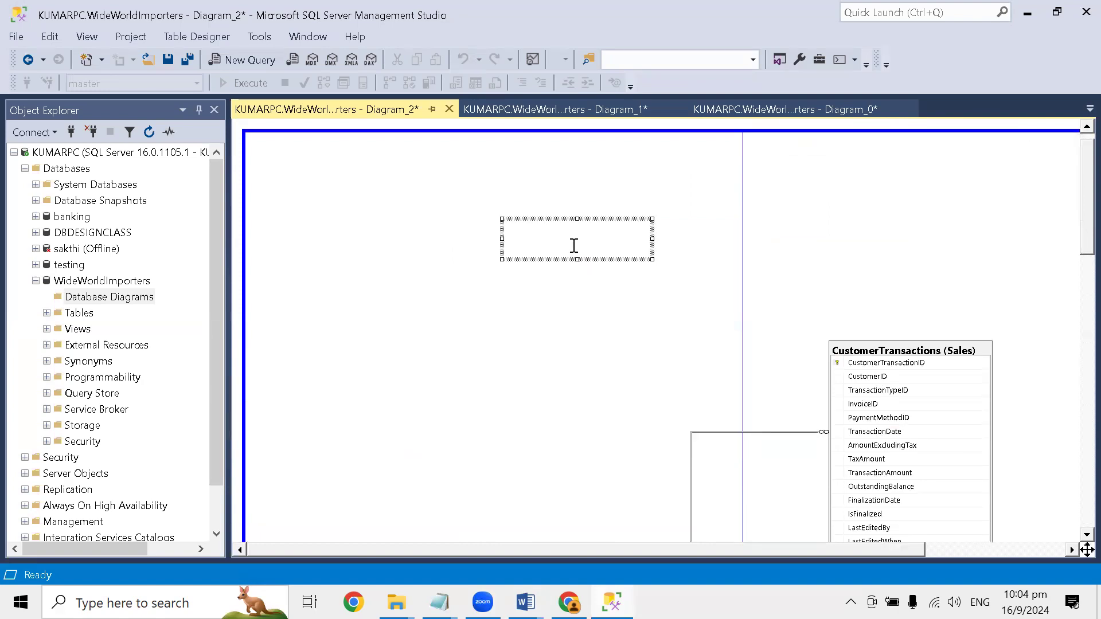
{"action": "type", "text": "WORLD WIDE IMPROTERS"}
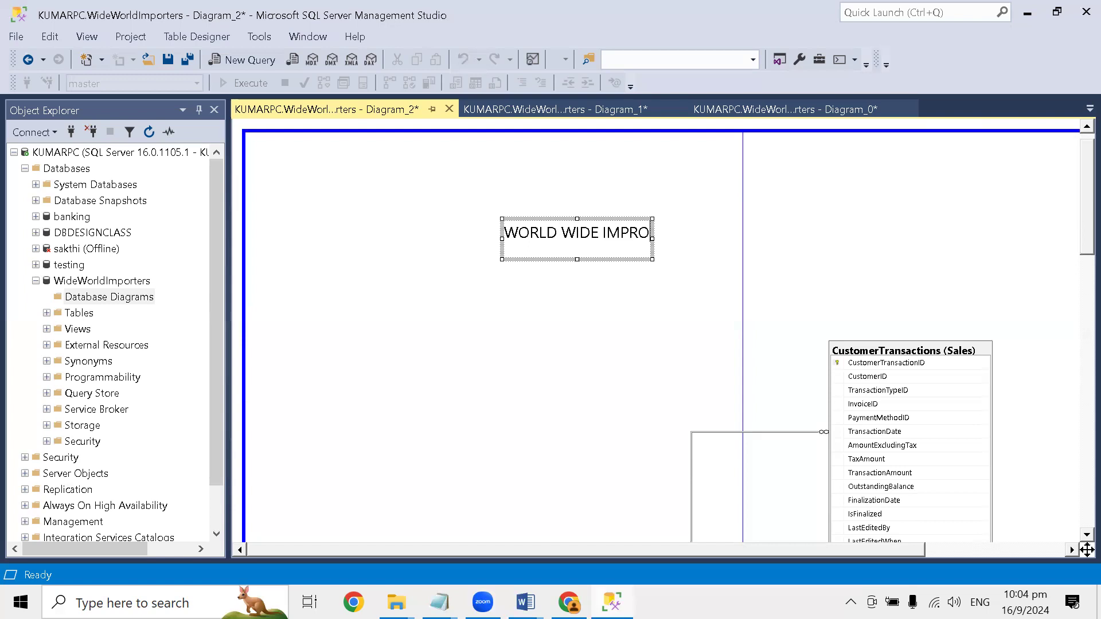
{"action": "key", "text": "BackSpace"}
{"action": "key", "text": "BackSpace"}
{"action": "key", "text": "BackSpace"}
{"action": "key", "text": "BackSpace"}
{"action": "key", "text": "BackSpace"}
{"action": "key", "text": "BackSpace"}
{"action": "key", "text": "BackSpace"}
{"action": "key", "text": "BackSpace"}
{"action": "key", "text": "BackSpace"}
{"action": "key", "text": "BackSpace"}
{"action": "key", "text": "BackSpace"}
{"action": "key", "text": "BackSpace"}
{"action": "left_click_drag", "start_coordinate": [502, 239], "coordinate": [334, 239]}
{"action": "type", "text": "IDE IMPORTERS"}
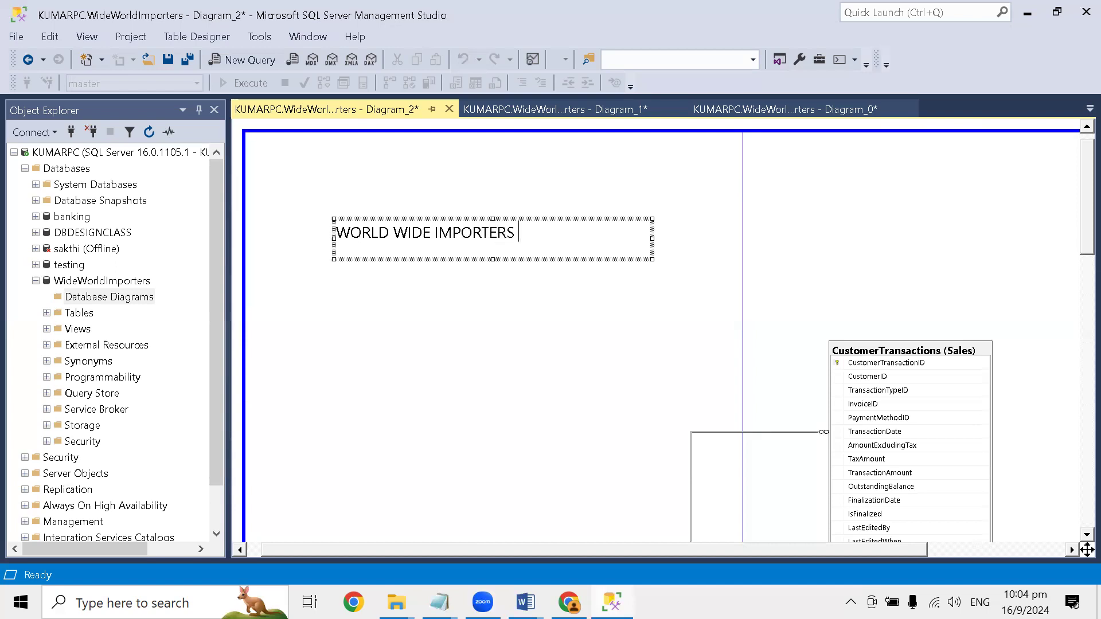
{"action": "type", "text": " DATABASE DIA"}
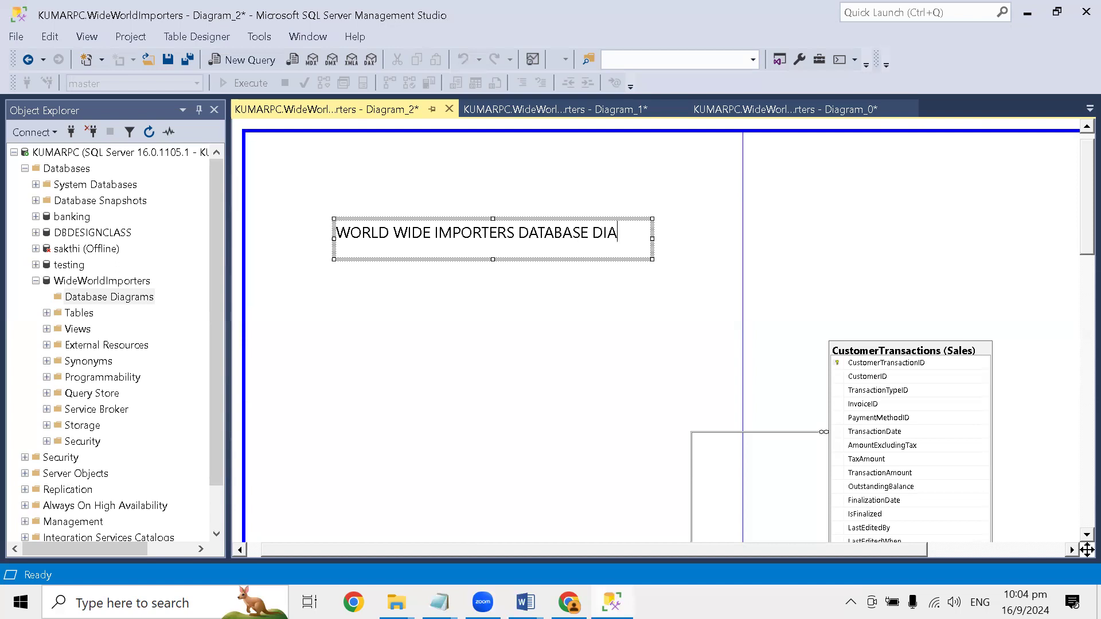
{"action": "type", "text": "GRA<"}
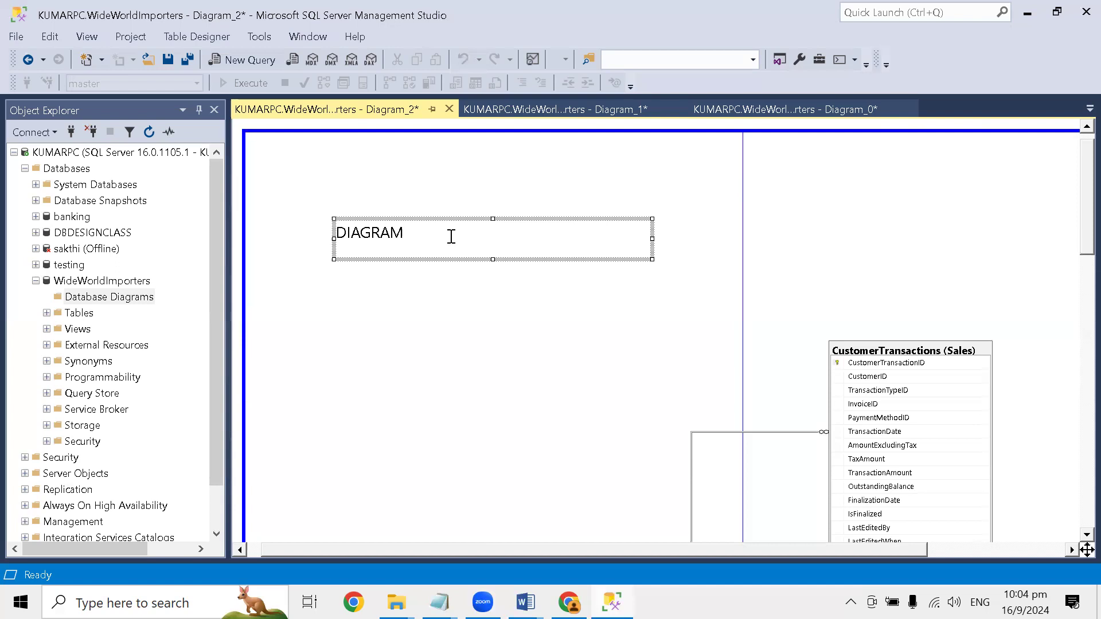
{"action": "left_click_drag", "start_coordinate": [652, 238], "coordinate": [725, 240]}
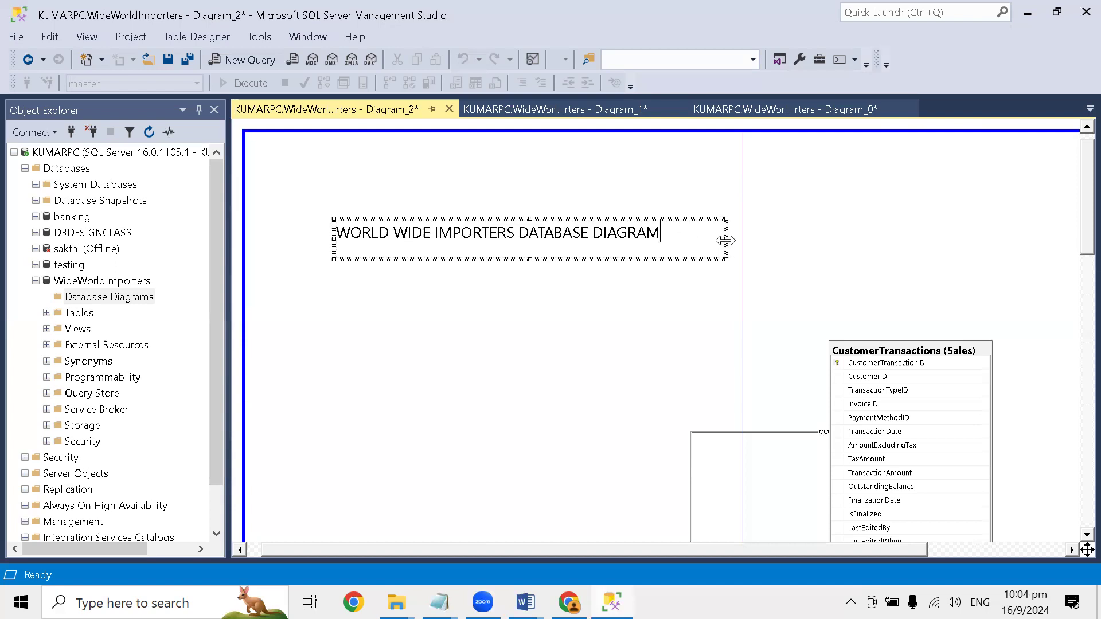
{"action": "left_click", "coordinate": [636, 294]}
- Format the diagram title annotation as blue, Semibold, underlined text
{"action": "left_click", "coordinate": [648, 236]}
{"action": "double_click", "coordinate": [653, 232]}
{"action": "key", "text": "ctrl+a"}
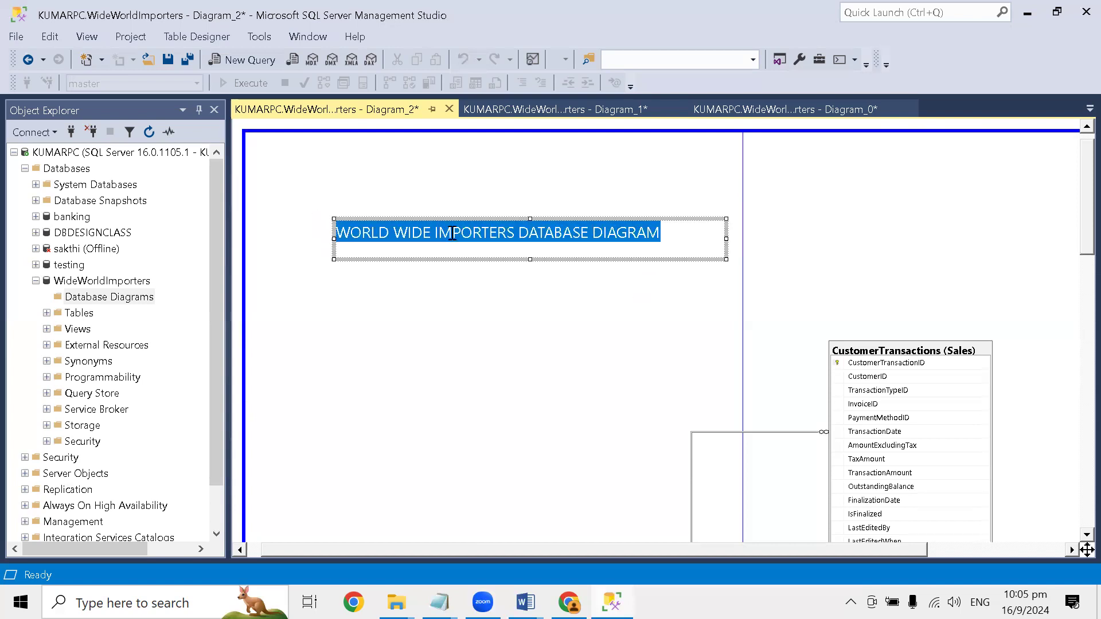
{"action": "right_click", "coordinate": [452, 233]}
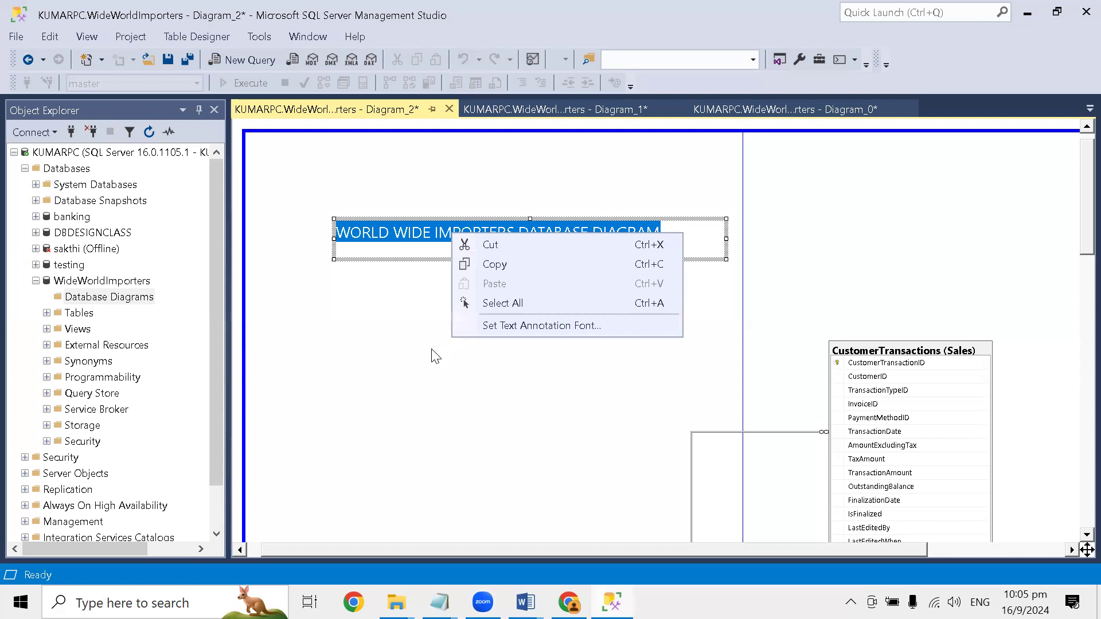
{"action": "left_click", "coordinate": [508, 328]}
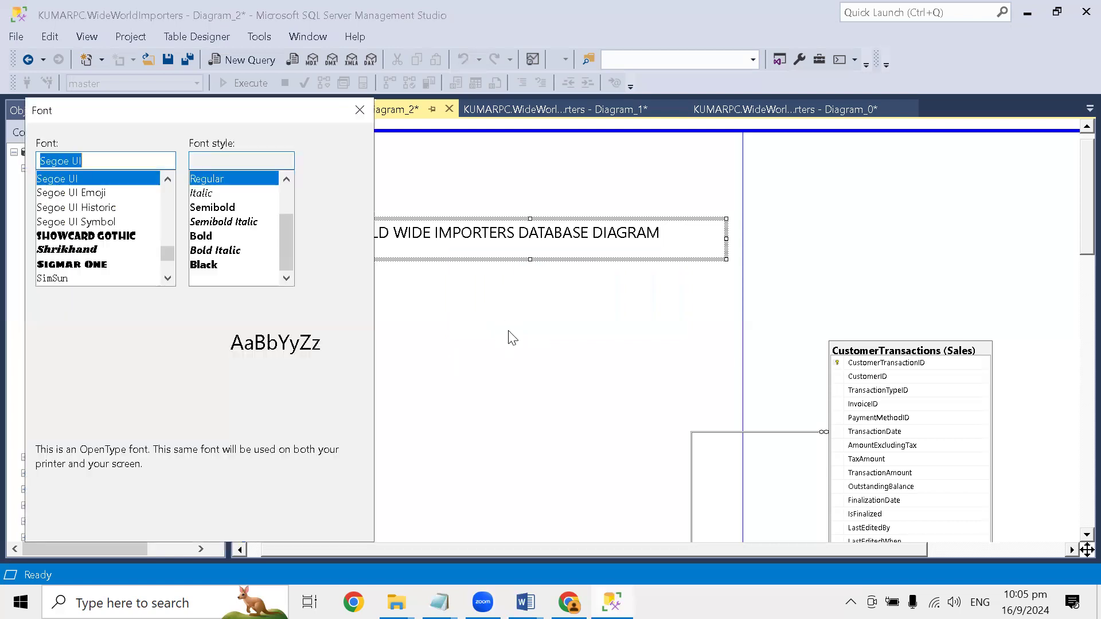
{"action": "left_click", "coordinate": [103, 410]}
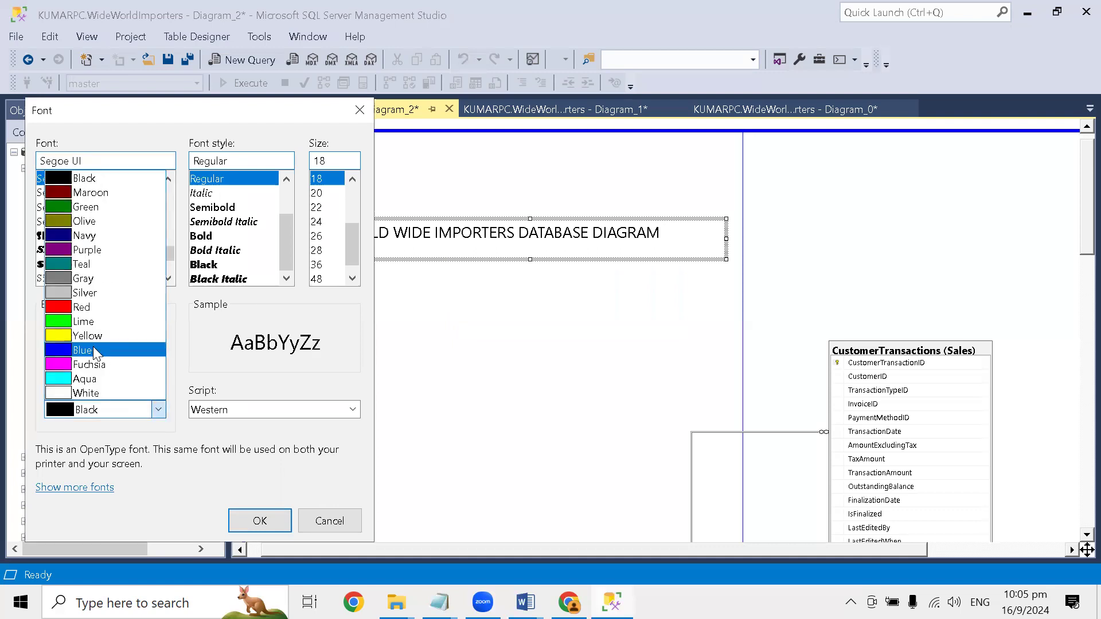
{"action": "left_click", "coordinate": [91, 351]}
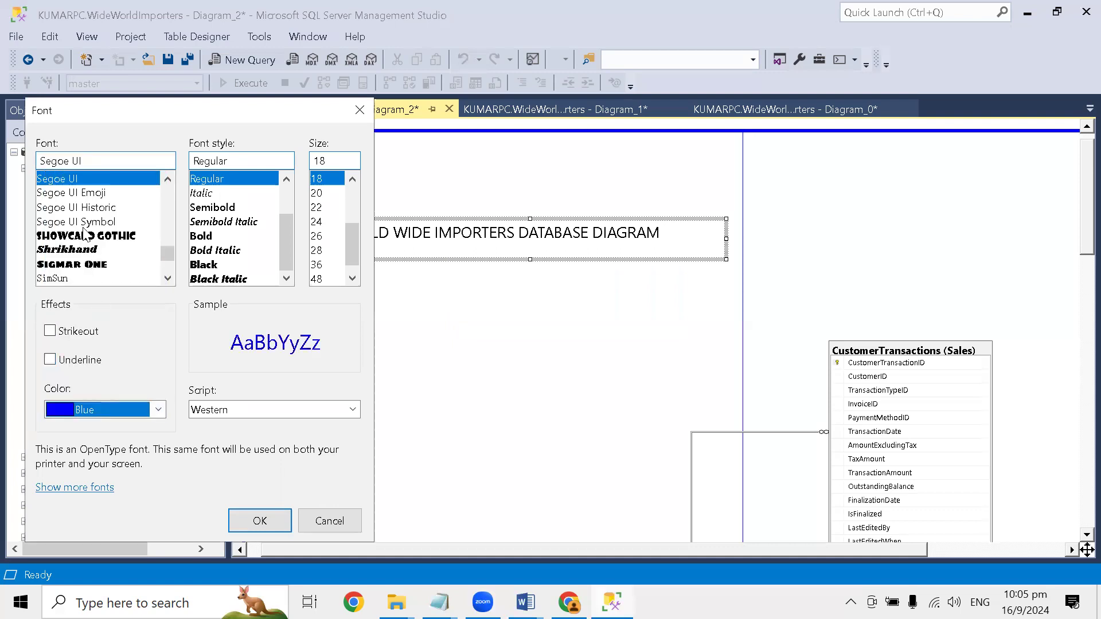
{"action": "left_click", "coordinate": [209, 207]}
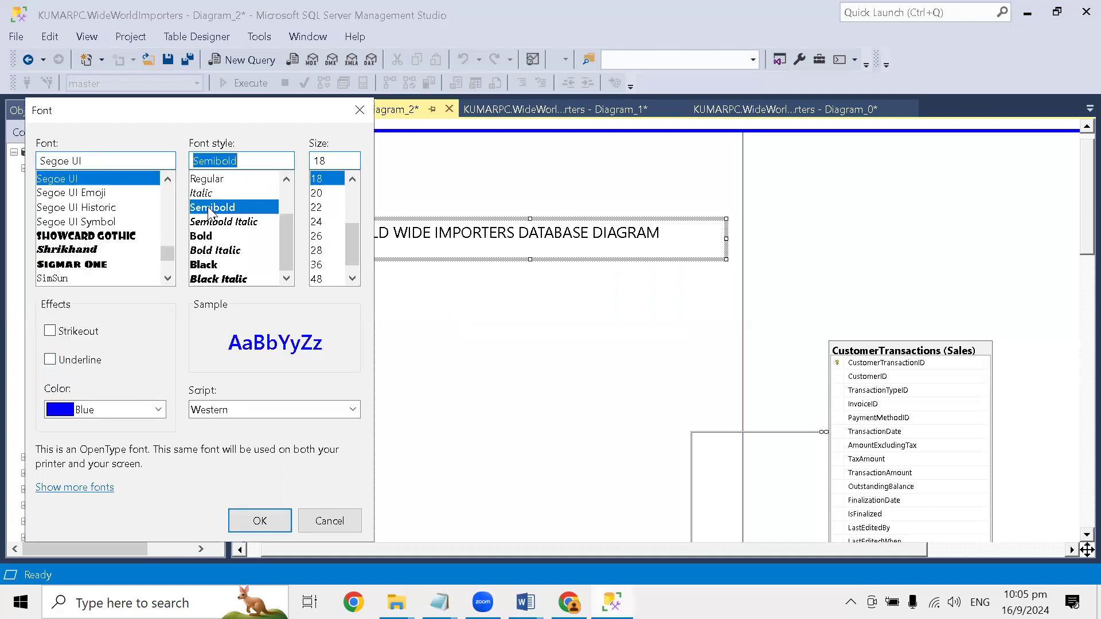
{"action": "left_click", "coordinate": [59, 362]}
{"action": "left_click", "coordinate": [259, 520]}
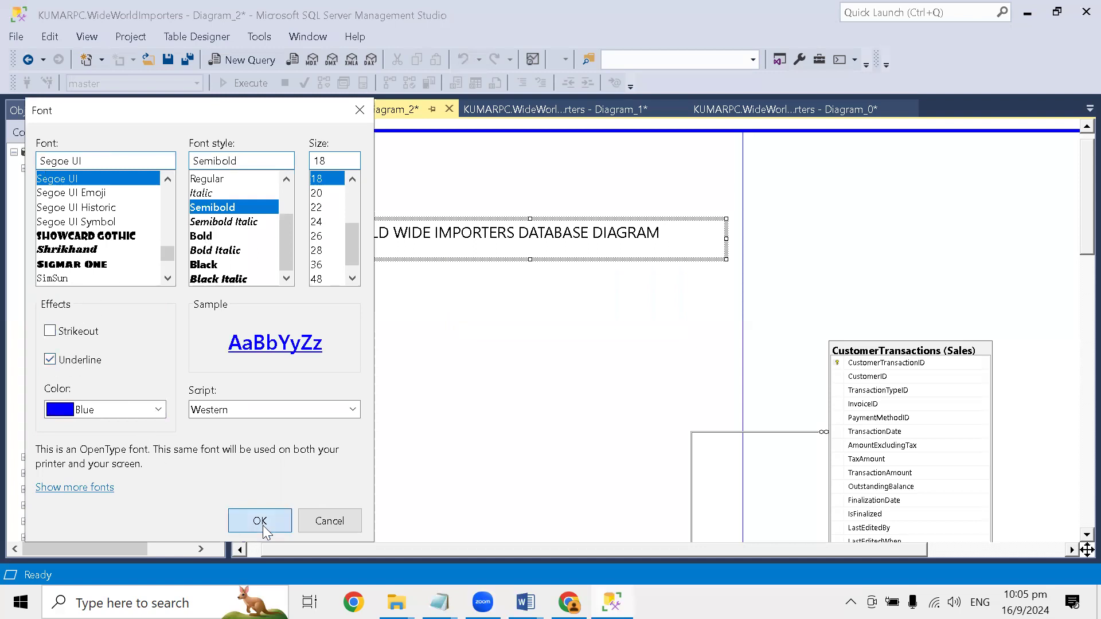
- Look over the whole diagram and check the formatted title annotation
{"action": "scroll", "coordinate": [488, 372], "scroll_direction": "down", "scroll_amount": 15}
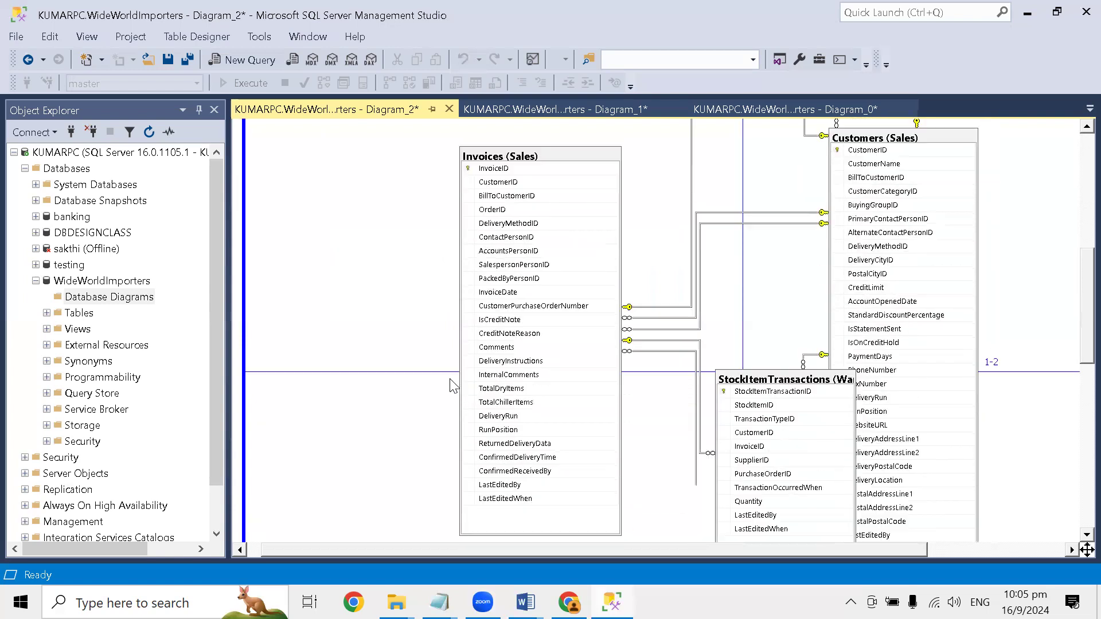
{"action": "scroll", "coordinate": [451, 385], "scroll_direction": "down", "scroll_amount": 1}
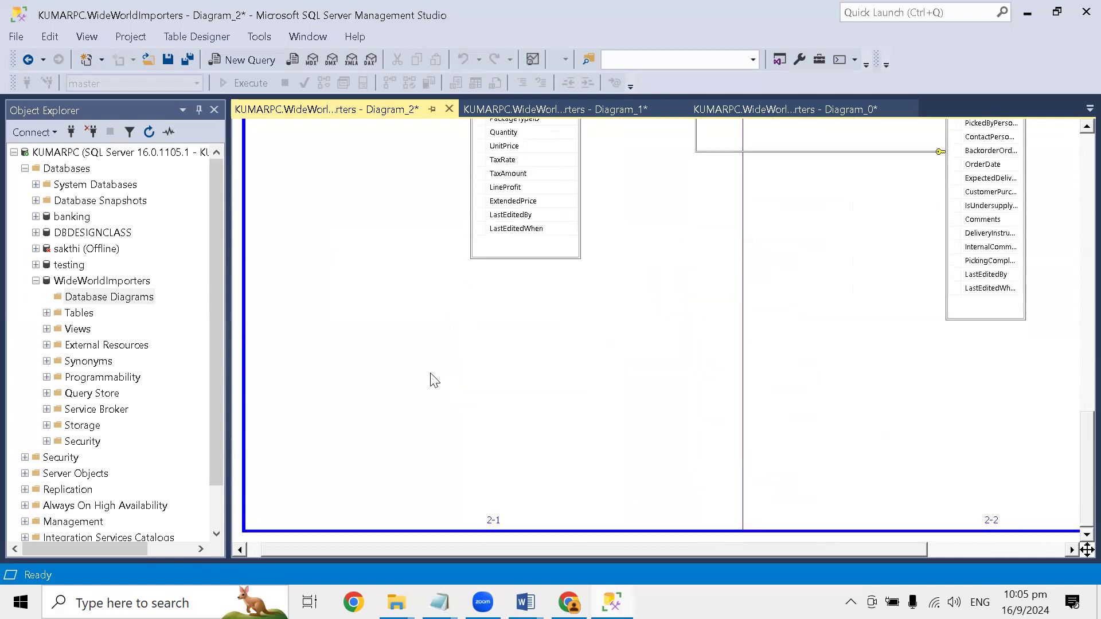
{"action": "scroll", "coordinate": [435, 380], "scroll_direction": "up", "scroll_amount": 15}
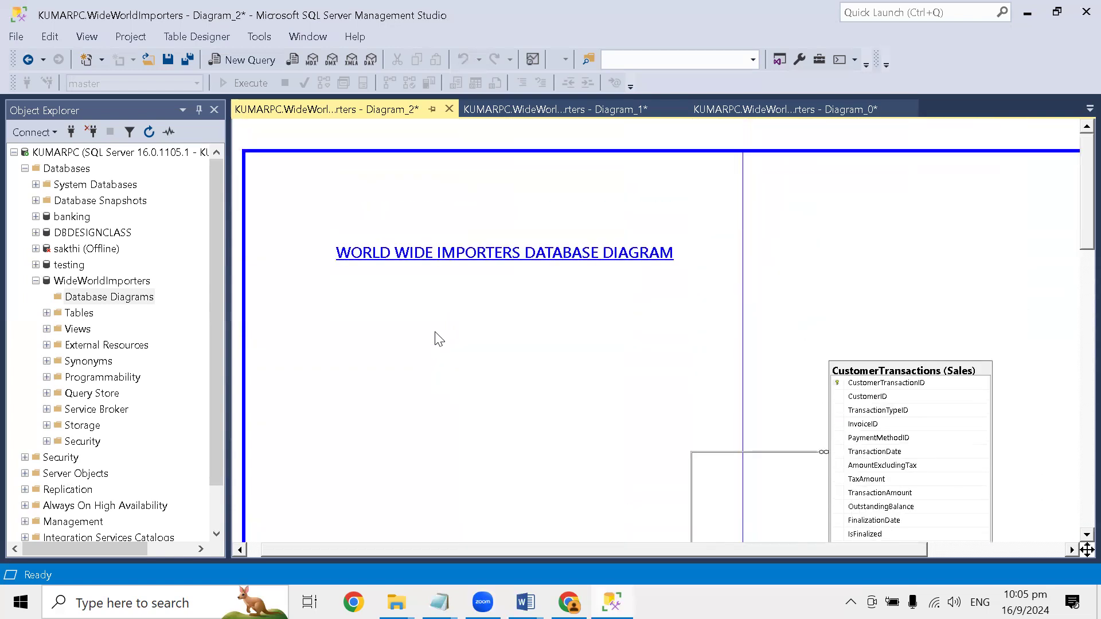
{"action": "right_click", "coordinate": [497, 317]}
{"action": "mouse_move", "coordinate": [551, 472]}
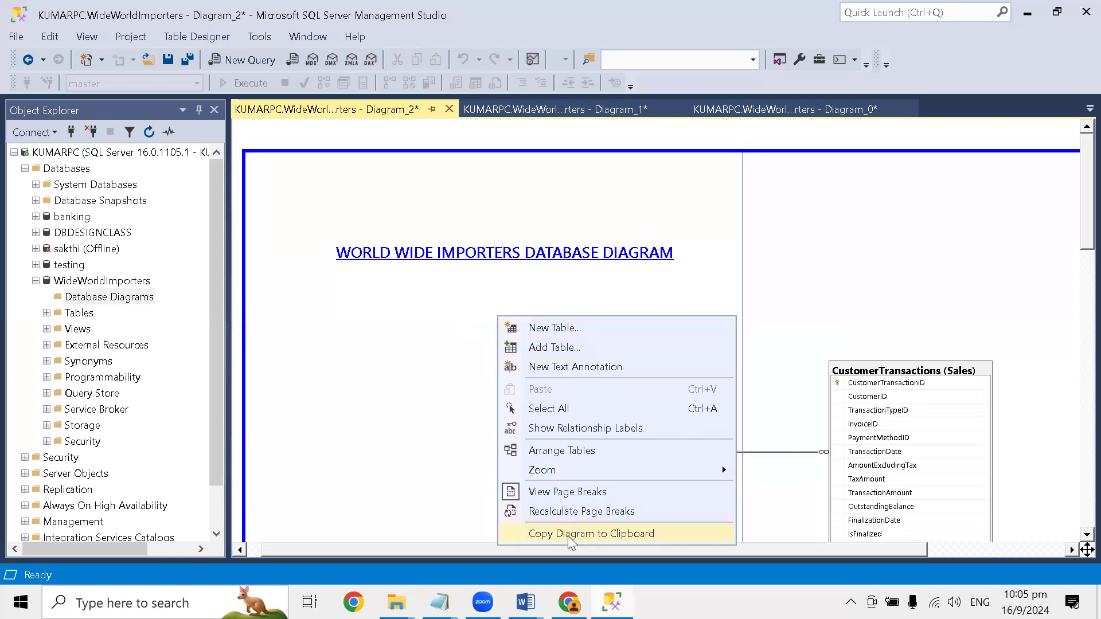
{"action": "left_click", "coordinate": [365, 356]}
- Switch the Invoices table to the Standard table view and examine its data types and Allow Nulls settings
{"action": "scroll", "coordinate": [659, 355], "scroll_direction": "down", "scroll_amount": 5}
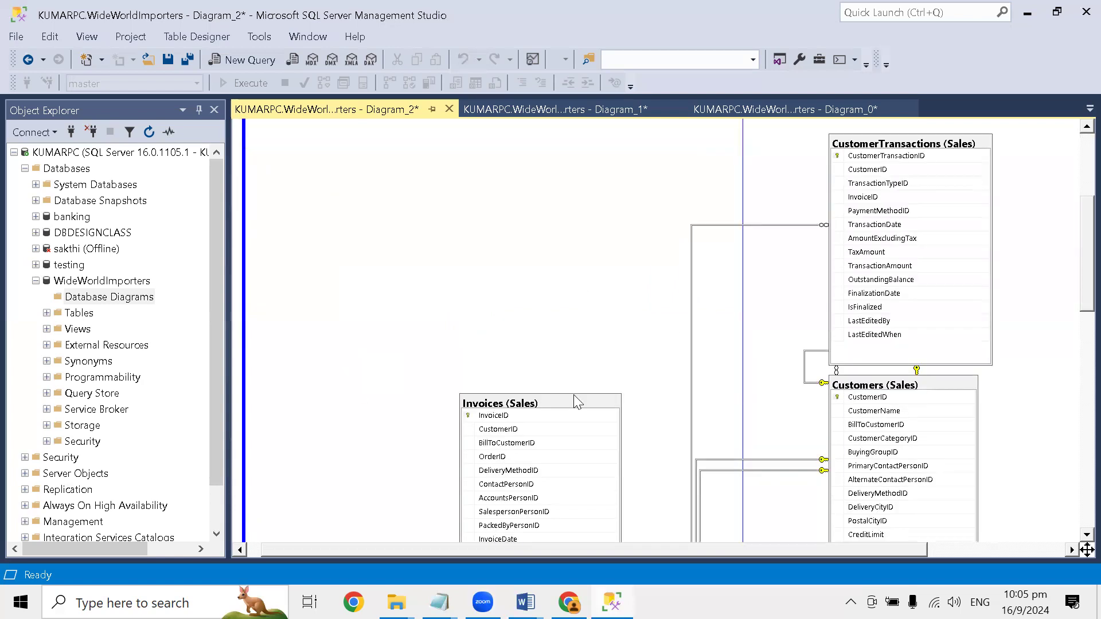
{"action": "right_click", "coordinate": [568, 362]}
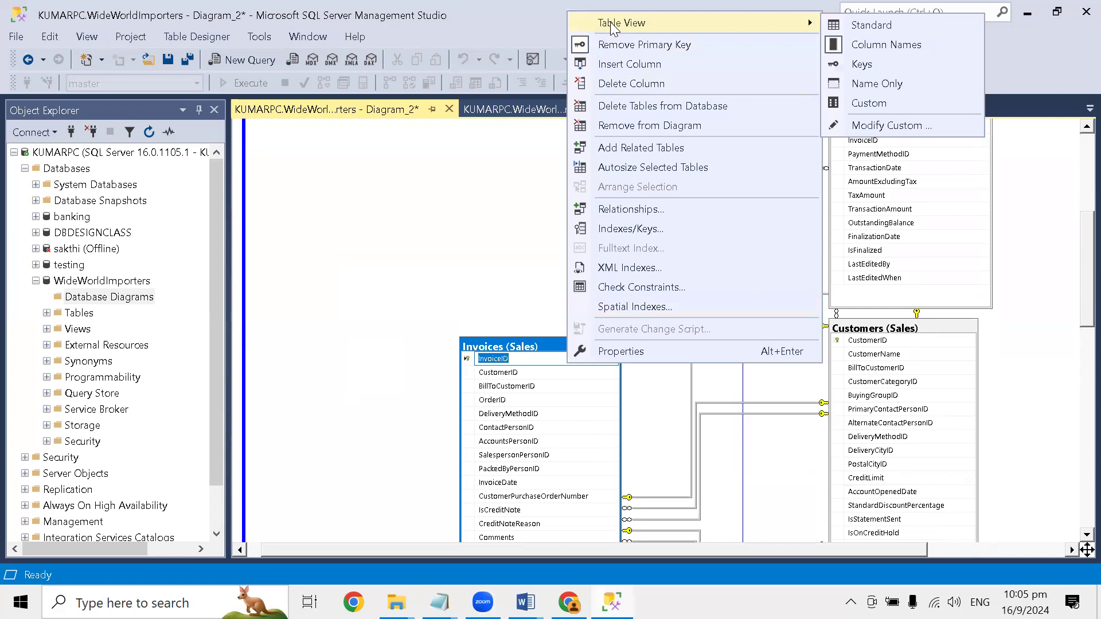
{"action": "scroll", "coordinate": [458, 229], "scroll_direction": "up", "scroll_amount": 2}
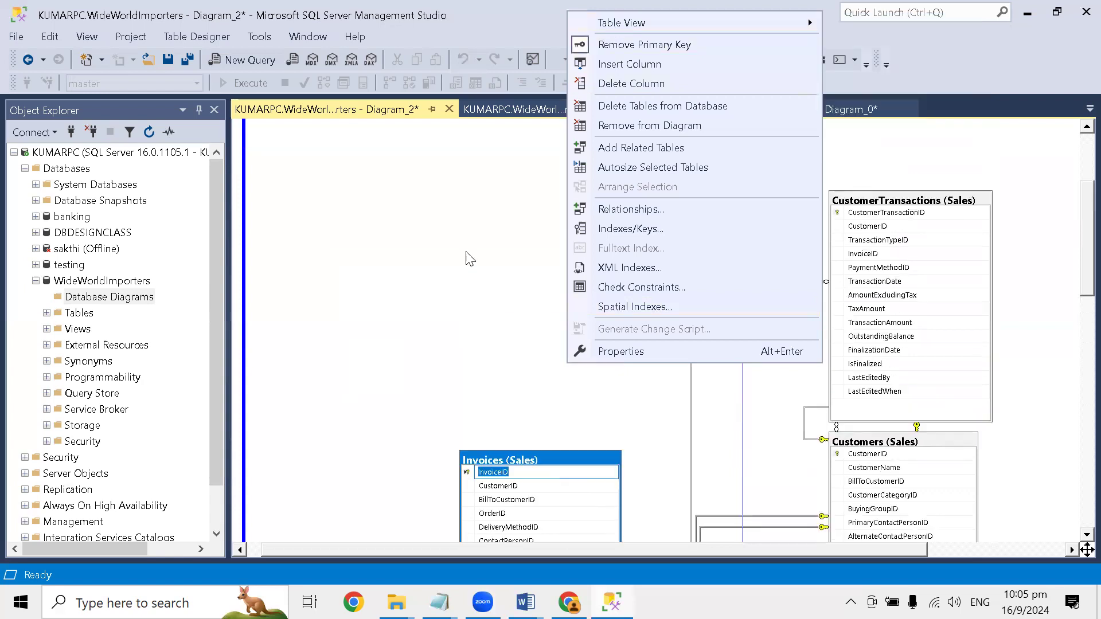
{"action": "right_click", "coordinate": [567, 487]}
{"action": "mouse_move", "coordinate": [636, 147]}
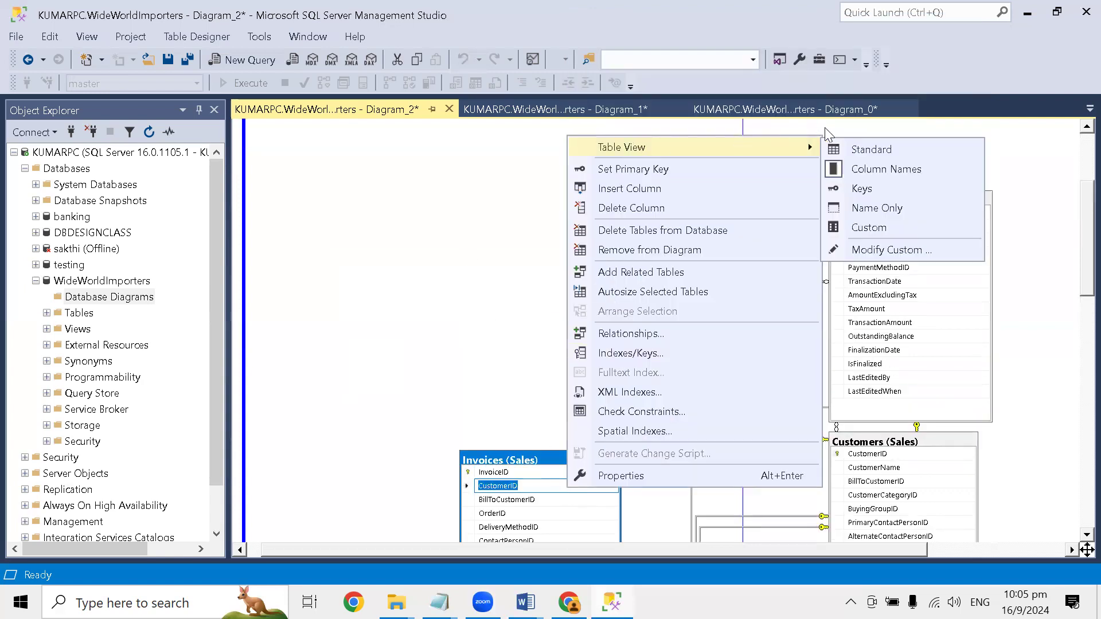
{"action": "left_click", "coordinate": [876, 150]}
{"action": "scroll", "coordinate": [665, 311], "scroll_direction": "down", "scroll_amount": 3}
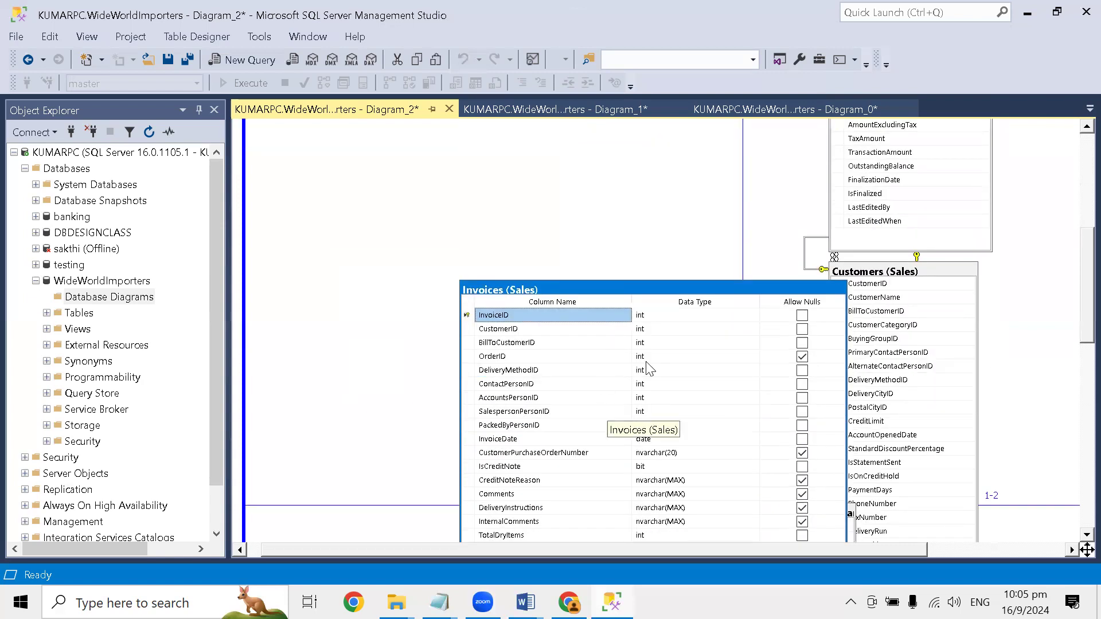
{"action": "scroll", "coordinate": [647, 367], "scroll_direction": "down", "scroll_amount": 2}
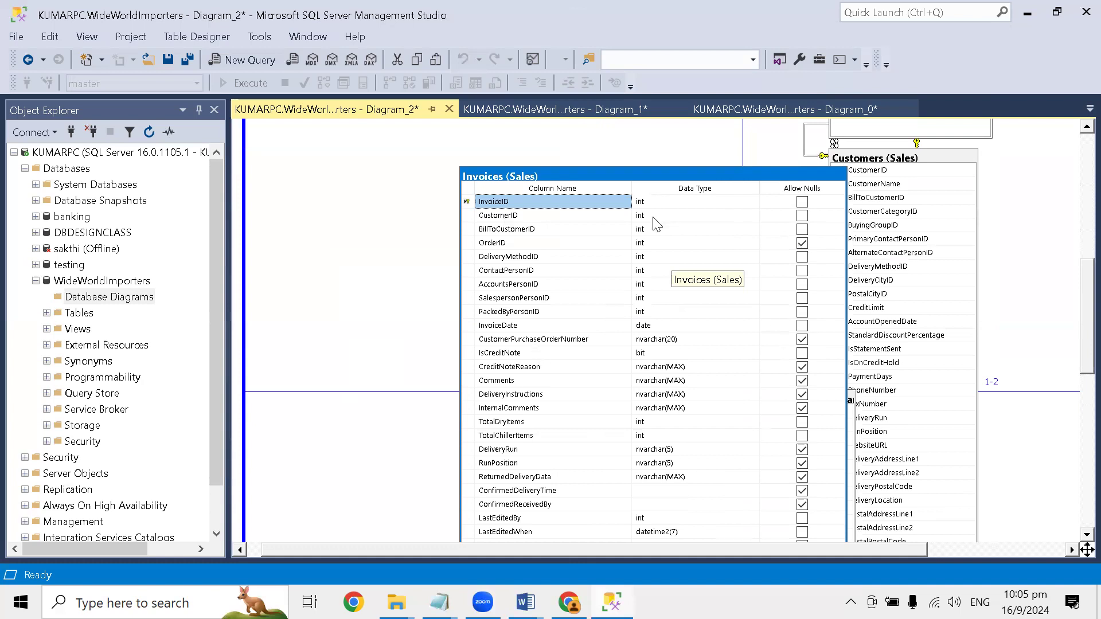
- Show the Invoices table in the Column Names view and in the Keys view
{"action": "right_click", "coordinate": [613, 183]}
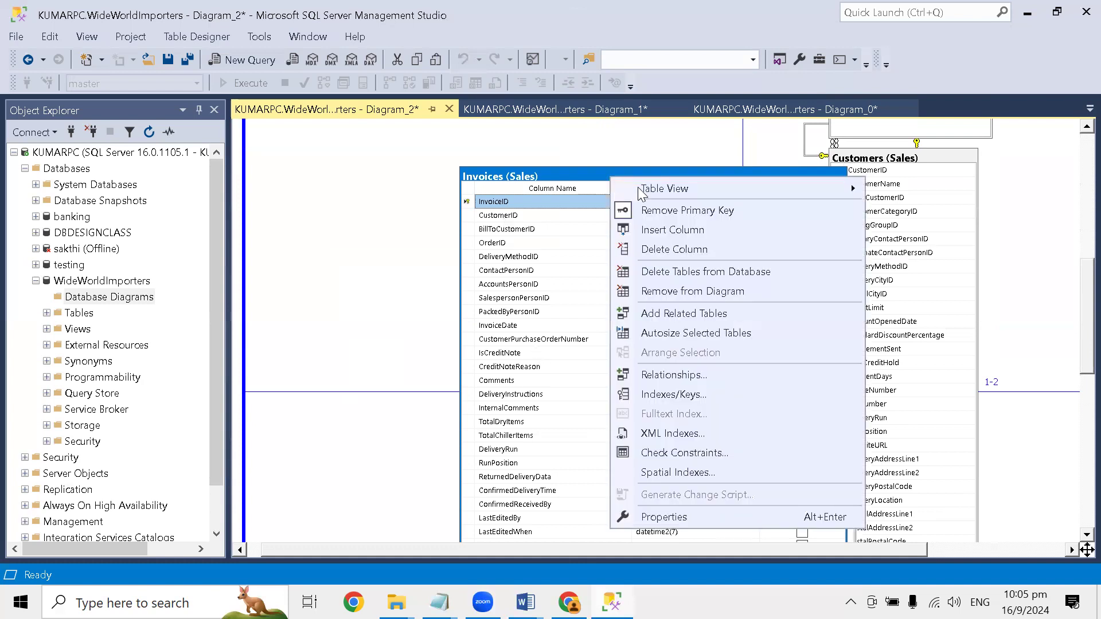
{"action": "mouse_move", "coordinate": [680, 198]}
{"action": "left_click", "coordinate": [886, 211]}
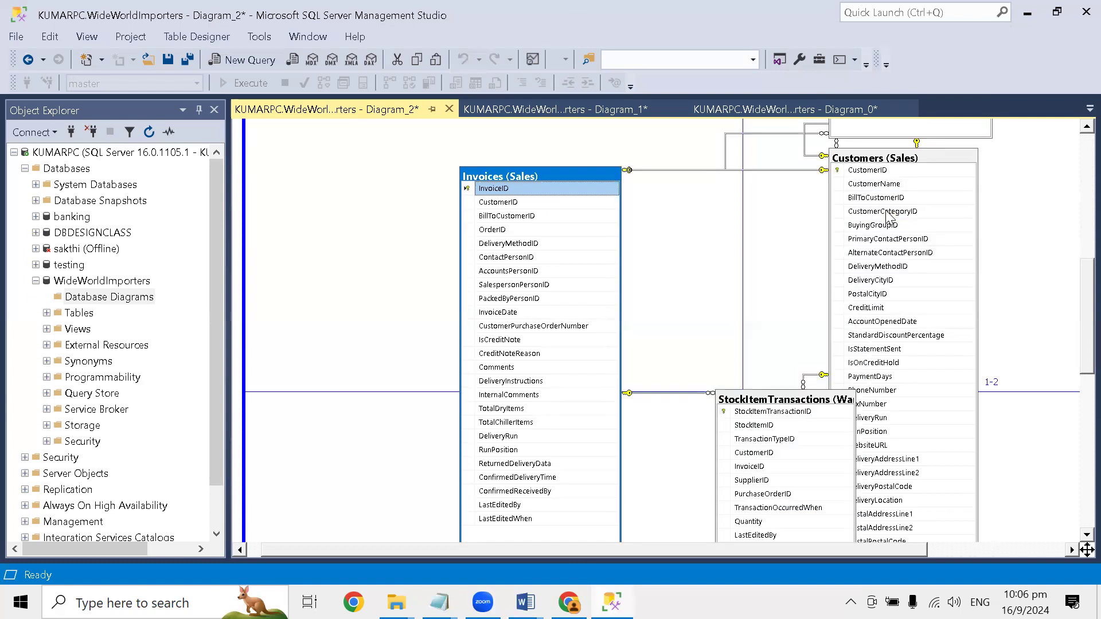
{"action": "right_click", "coordinate": [570, 177]}
{"action": "mouse_move", "coordinate": [607, 189]}
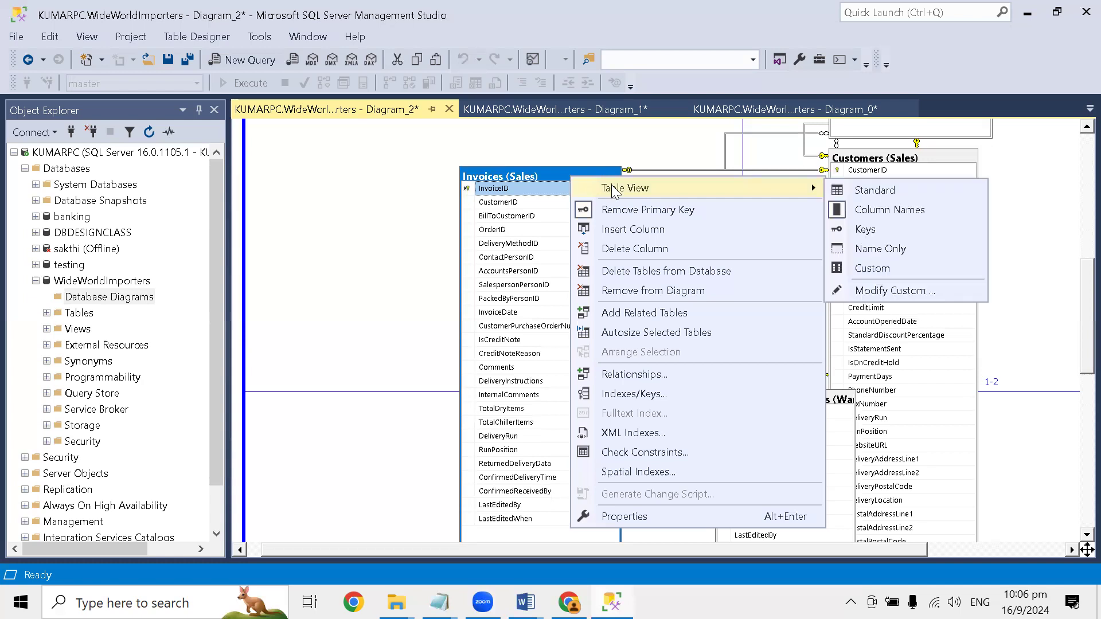
{"action": "left_click", "coordinate": [845, 229]}
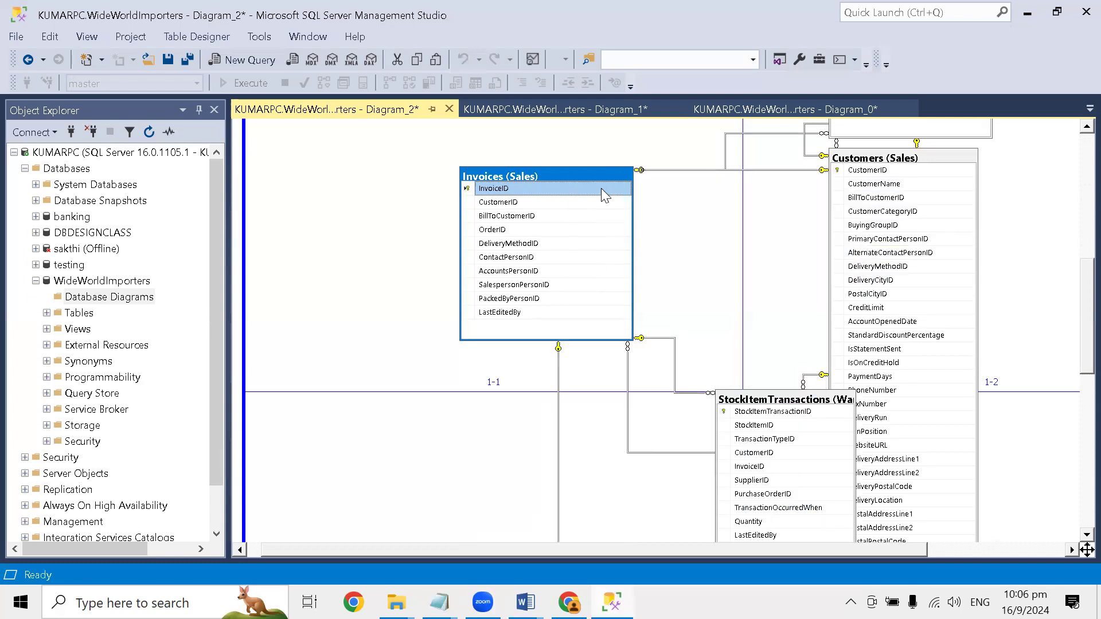
- Collapse the Invoices table to the Name Only view
{"action": "right_click", "coordinate": [589, 169]}
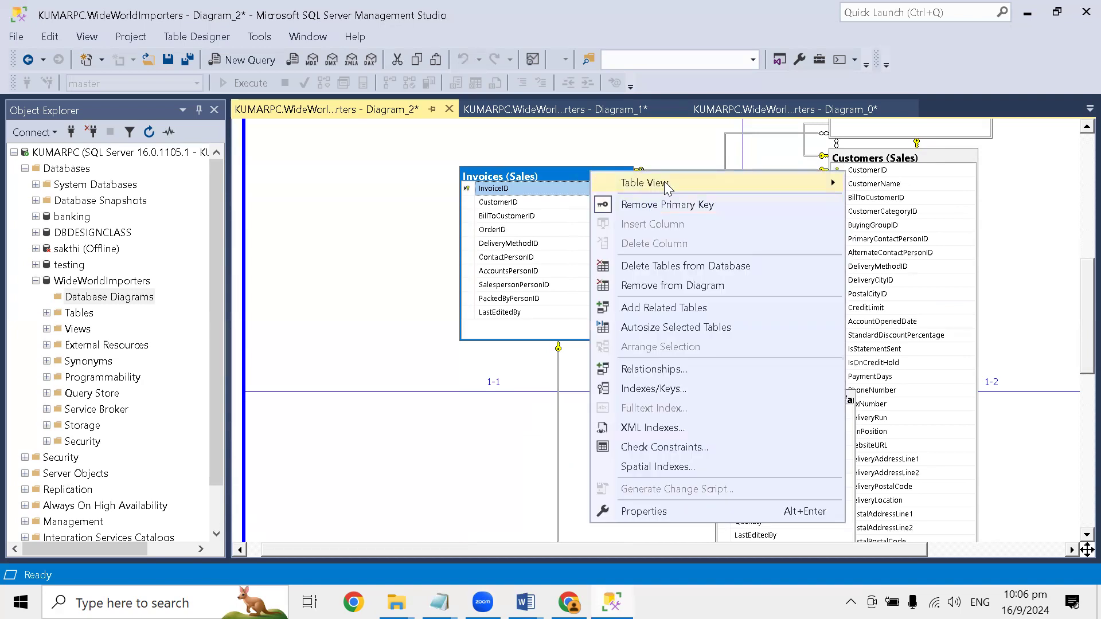
{"action": "mouse_move", "coordinate": [665, 183]}
{"action": "left_click", "coordinate": [894, 243]}
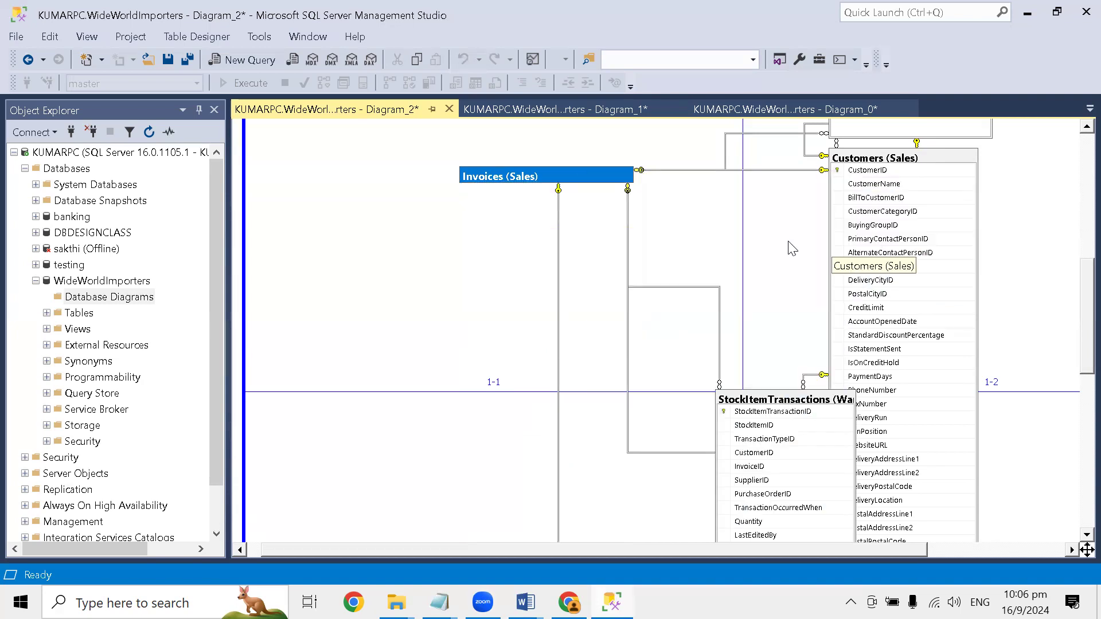
- Switch the Invoices table to the Custom table view and look through its listed columns
{"action": "right_click", "coordinate": [565, 170]}
{"action": "mouse_move", "coordinate": [670, 179]}
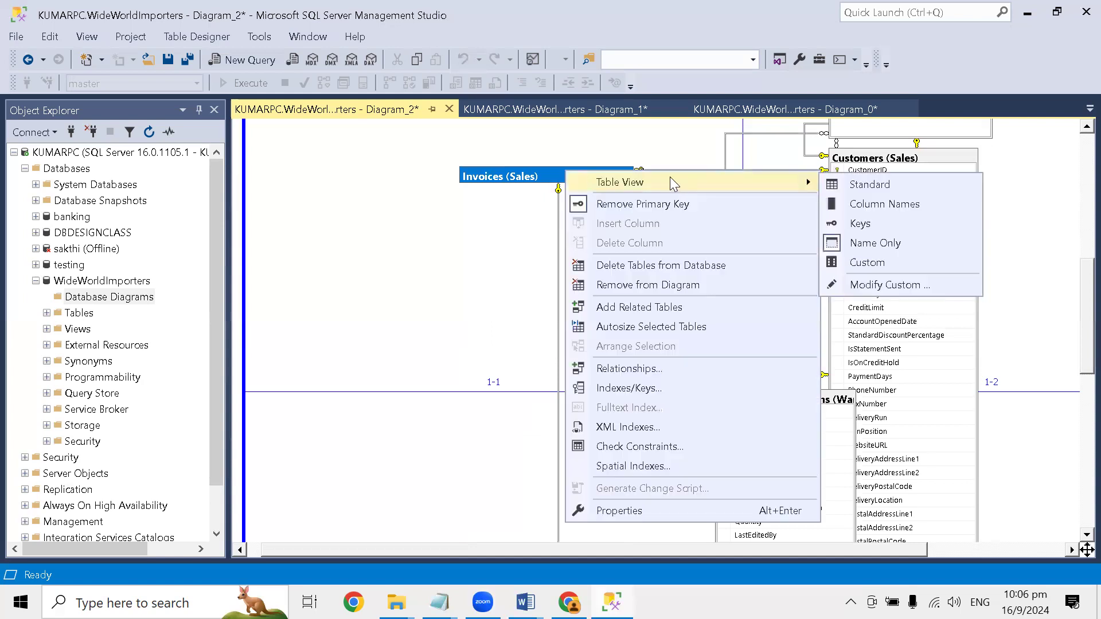
{"action": "left_click", "coordinate": [866, 260]}
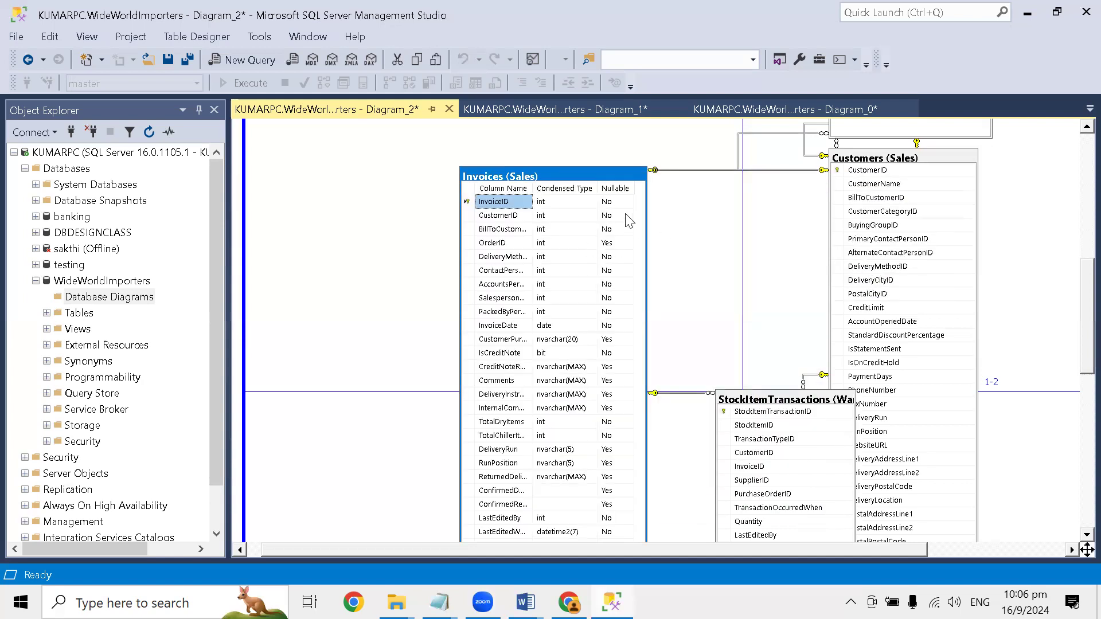
{"action": "scroll", "coordinate": [650, 336], "scroll_direction": "down", "scroll_amount": 3}
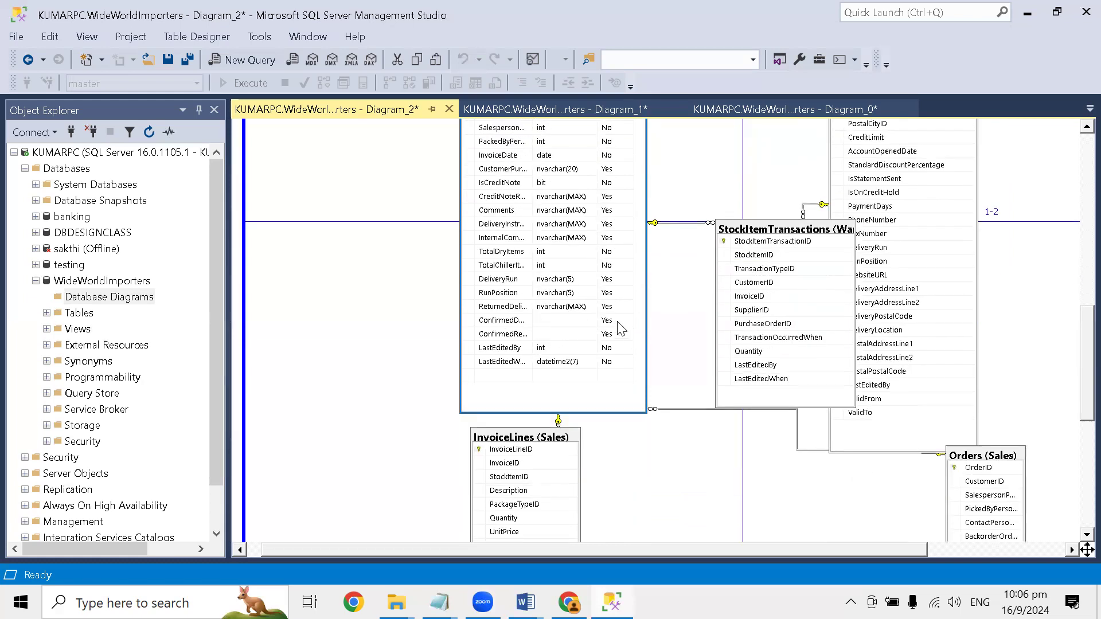
{"action": "scroll", "coordinate": [615, 321], "scroll_direction": "up", "scroll_amount": 3}
- Open the foreign key relationships of the Invoices table for review
{"action": "right_click", "coordinate": [603, 174]}
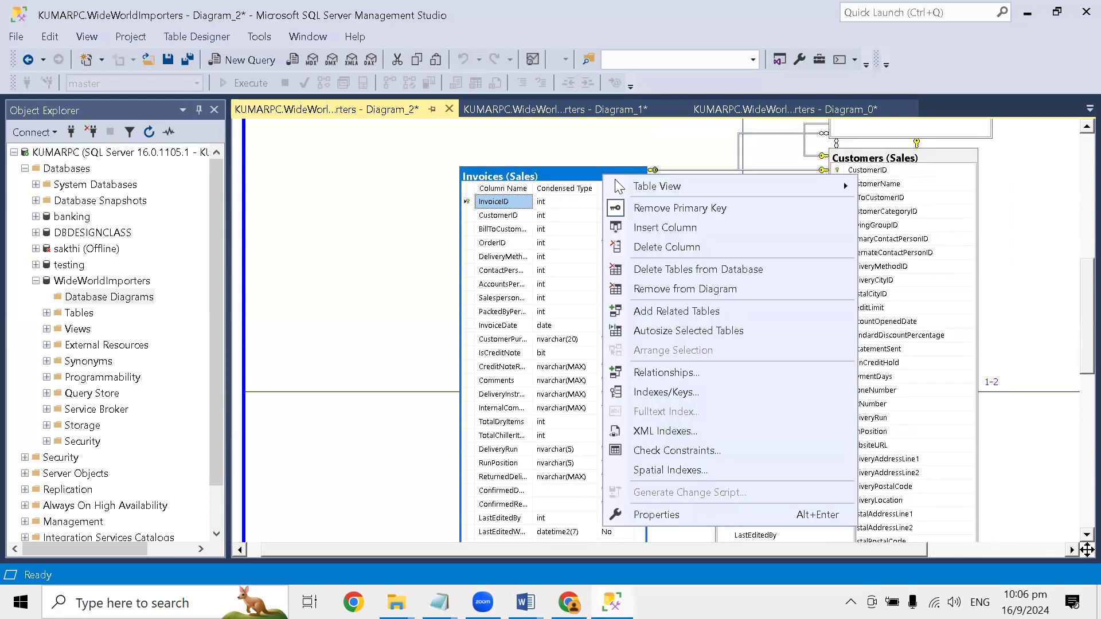
{"action": "mouse_move", "coordinate": [677, 186]}
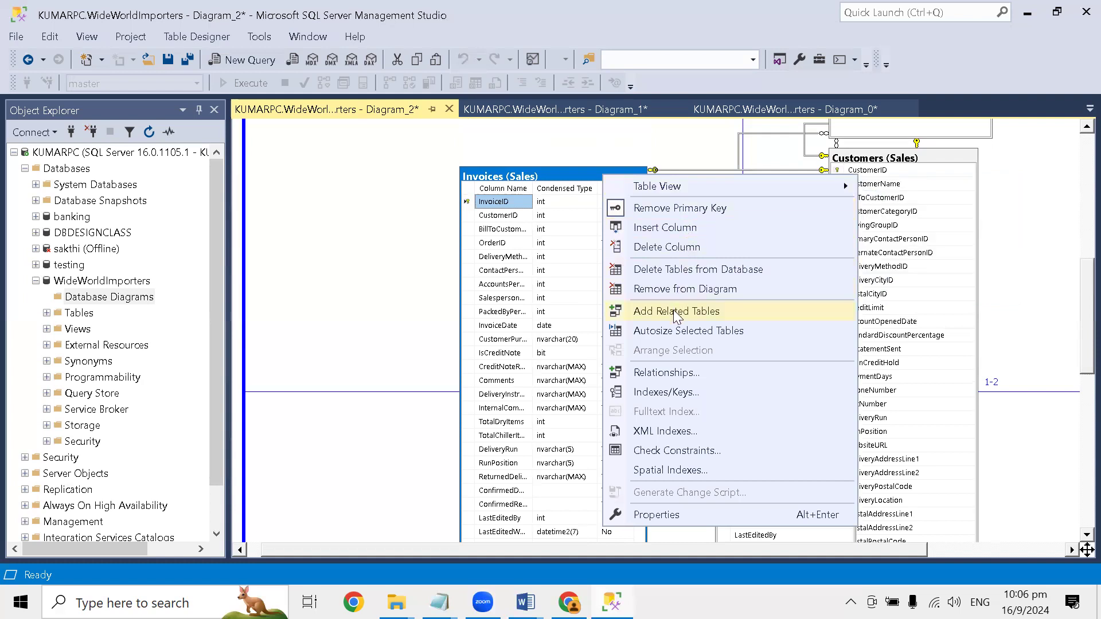
{"action": "left_click", "coordinate": [672, 372]}
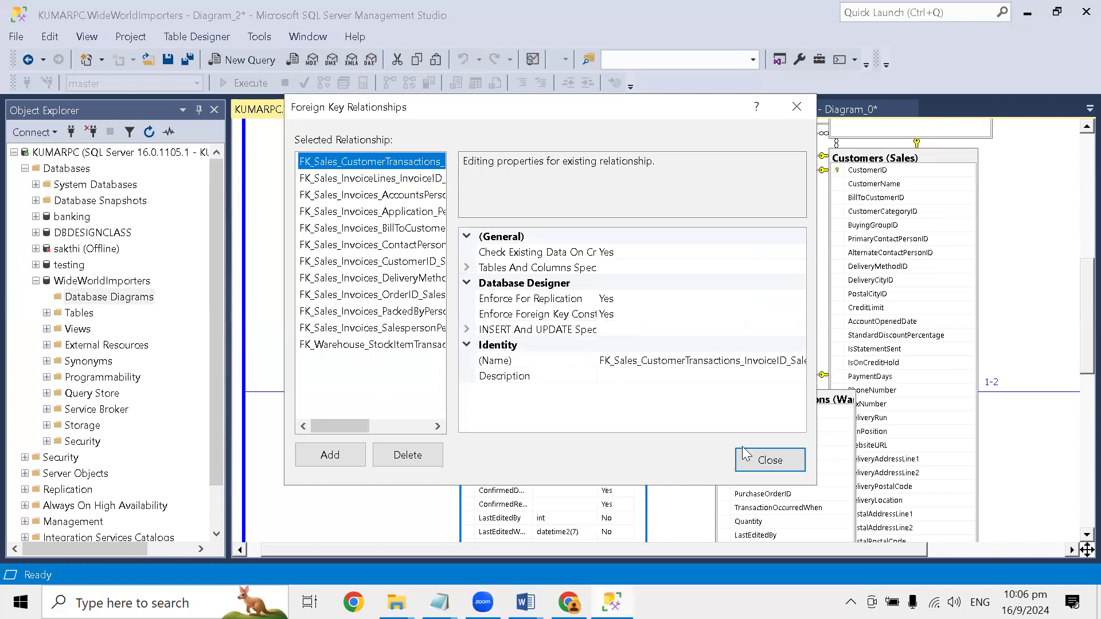
- Reopen the Invoices table's foreign key relationships, look through the full relationship names, and close the dialog
{"action": "left_click", "coordinate": [770, 460]}
{"action": "right_click", "coordinate": [564, 130]}
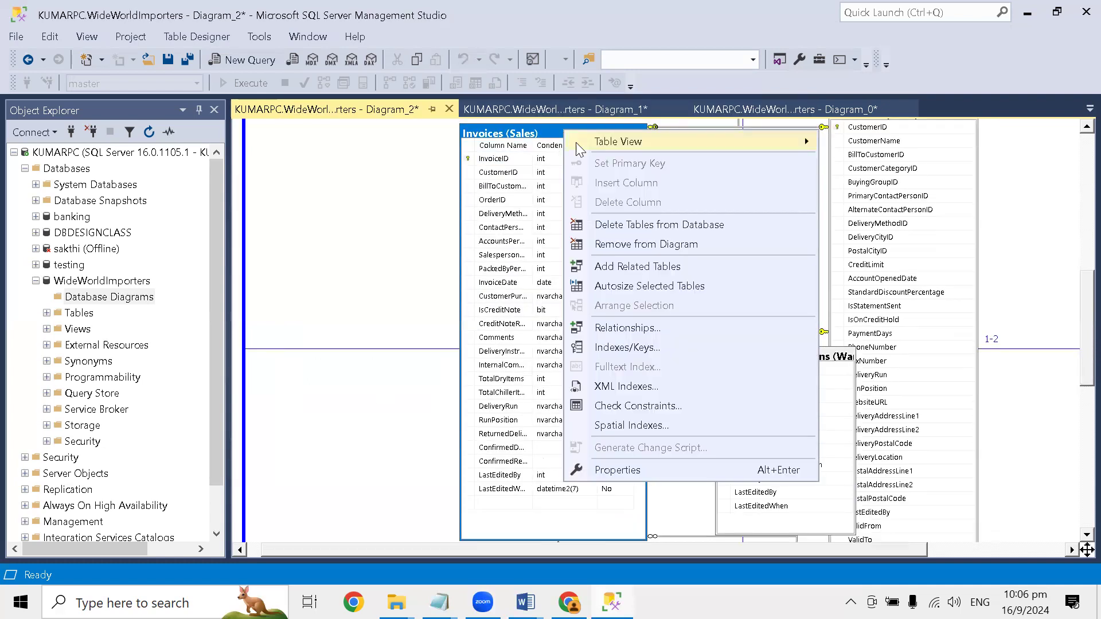
{"action": "left_click", "coordinate": [639, 331]}
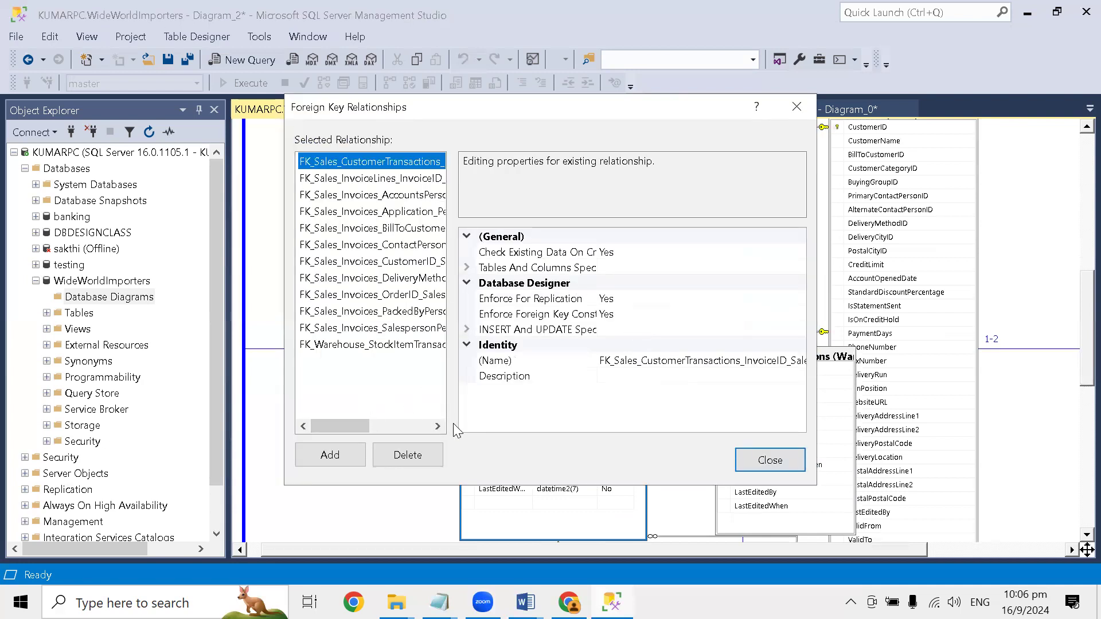
{"action": "left_click_drag", "start_coordinate": [355, 425], "coordinate": [408, 433]}
{"action": "left_click_drag", "start_coordinate": [407, 431], "coordinate": [344, 427]}
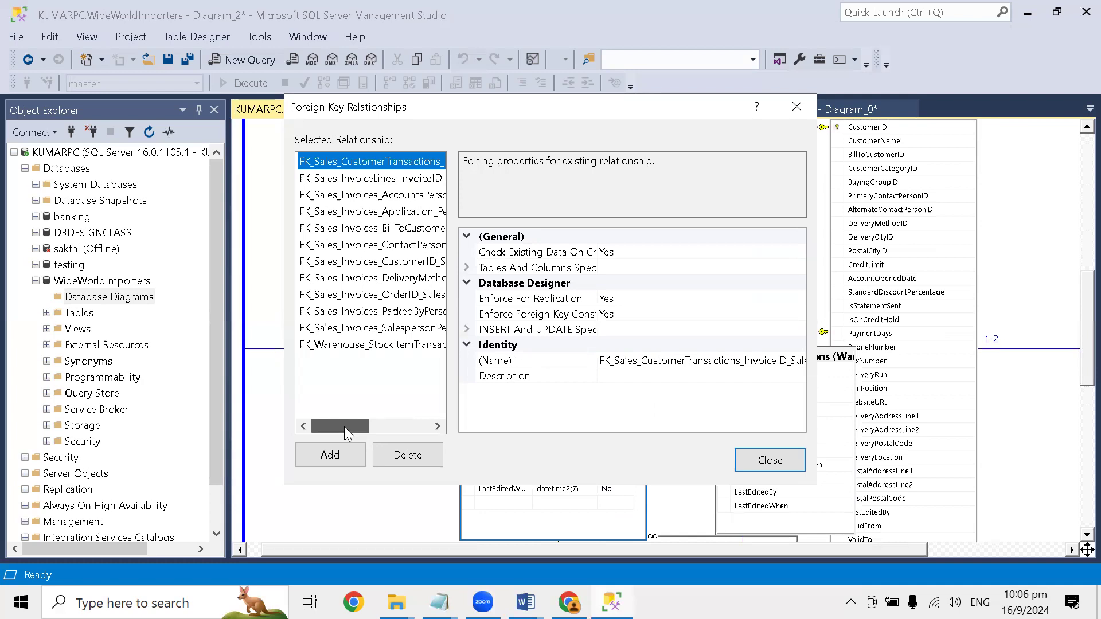
{"action": "left_click_drag", "start_coordinate": [344, 427], "coordinate": [306, 417]}
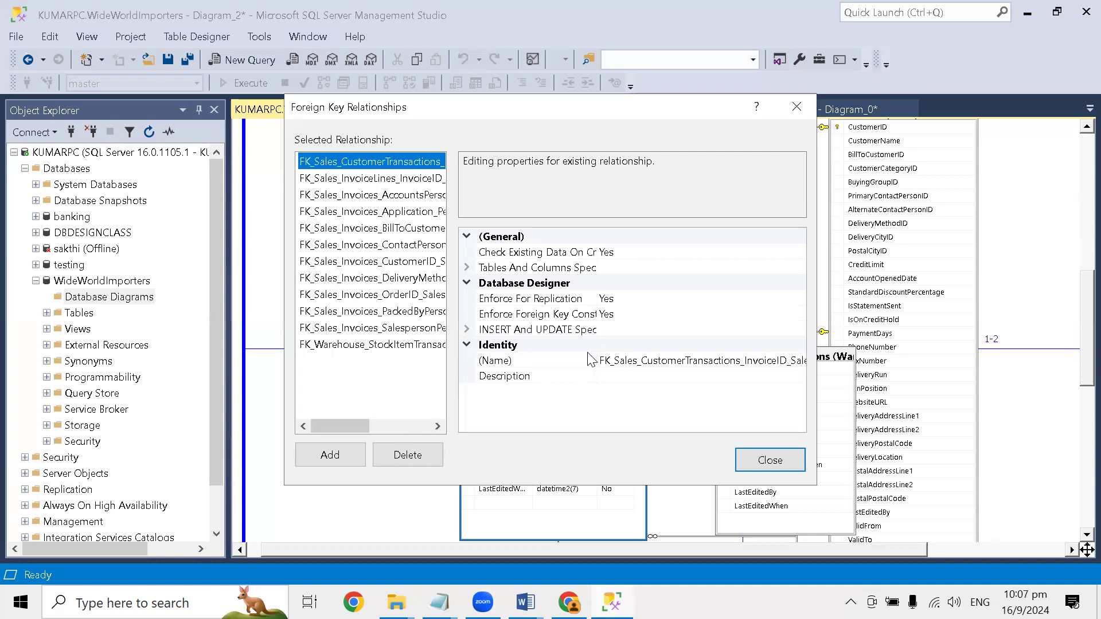
{"action": "left_click_drag", "start_coordinate": [332, 426], "coordinate": [395, 416]}
{"action": "left_click", "coordinate": [770, 460]}
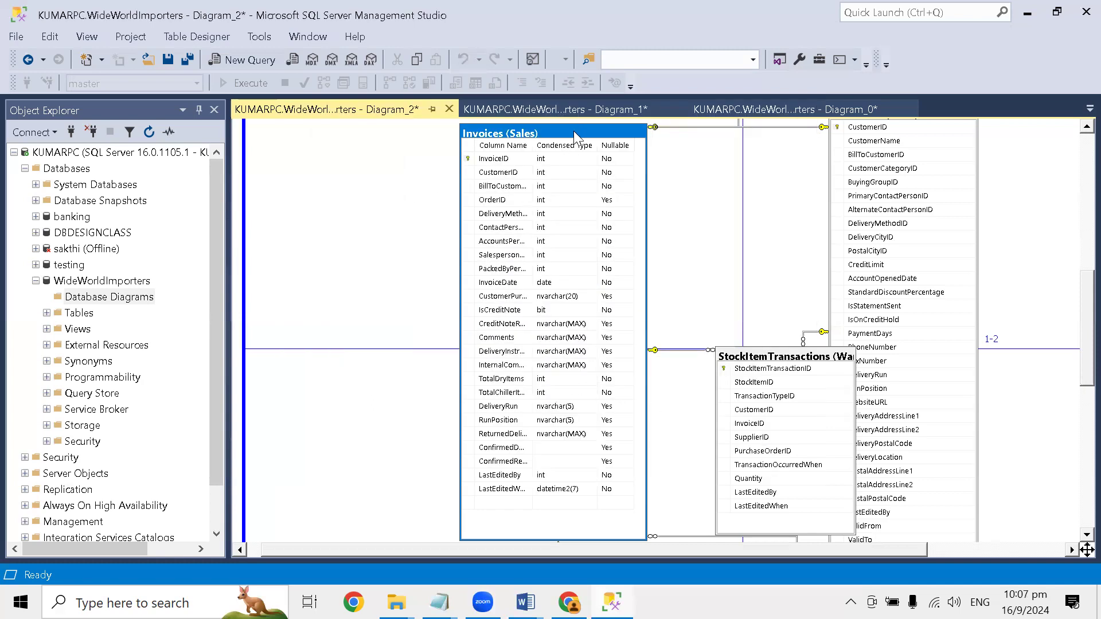
- Review the indexes and keys of the Invoices table, including their full property list, and close the dialog
{"action": "right_click", "coordinate": [574, 131]}
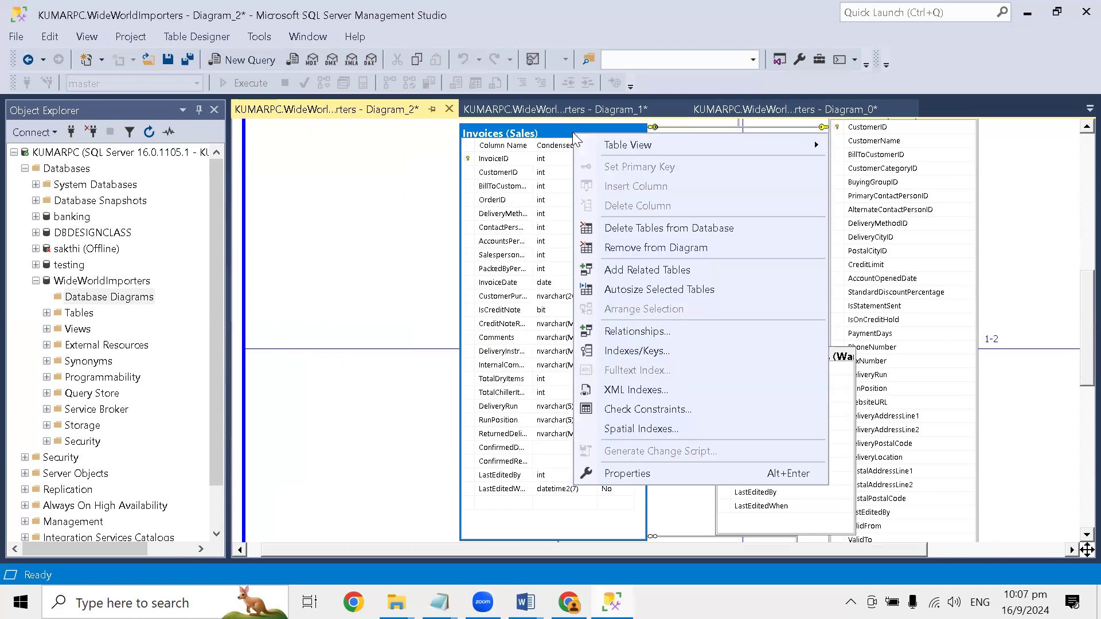
{"action": "left_click", "coordinate": [673, 349]}
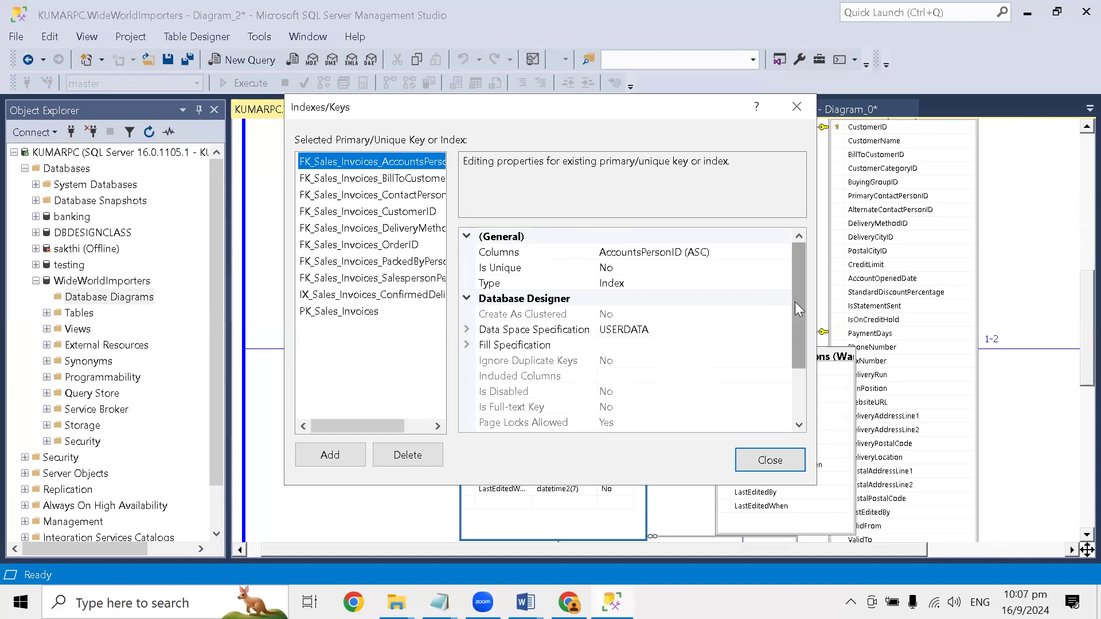
{"action": "left_click_drag", "start_coordinate": [797, 293], "coordinate": [789, 369]}
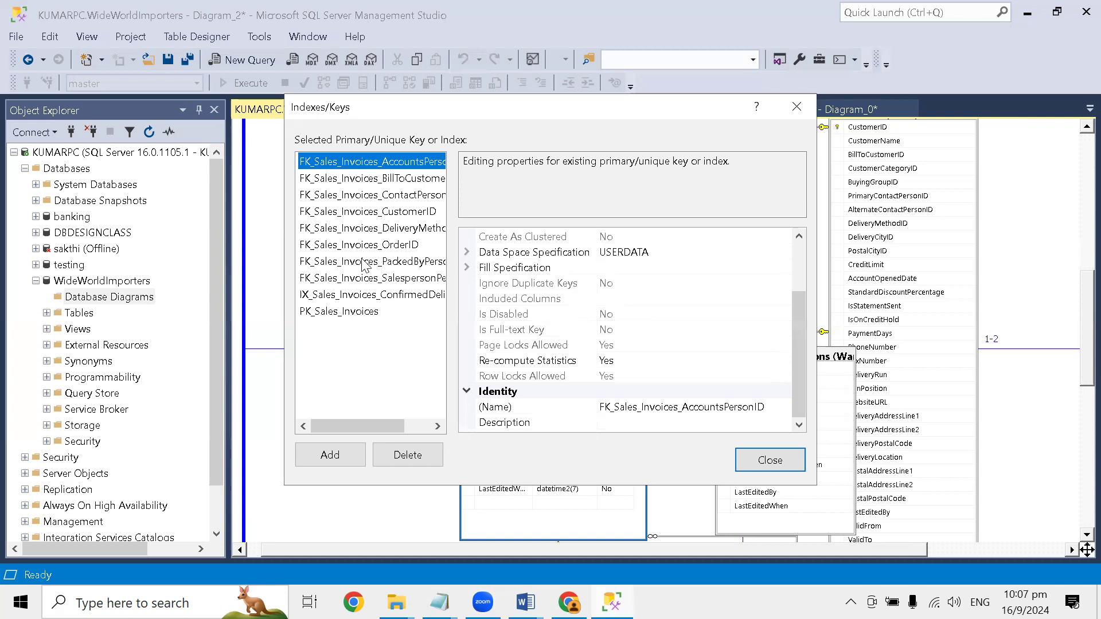
{"action": "left_click", "coordinate": [770, 461]}
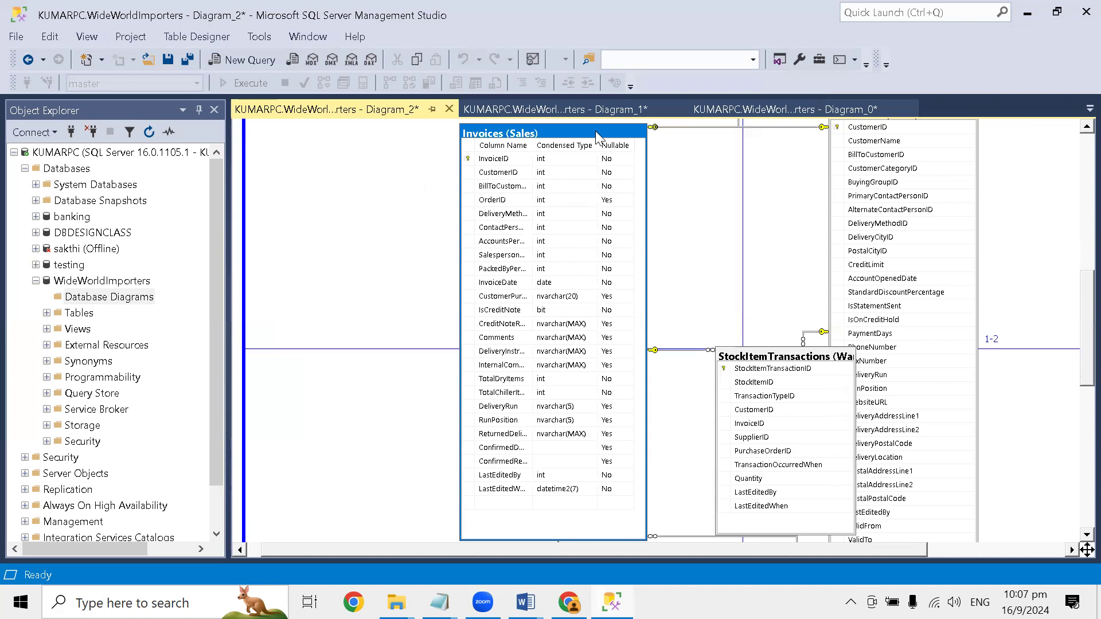
- Review the check constraints defined on the Invoices table and close the dialog
{"action": "right_click", "coordinate": [596, 136]}
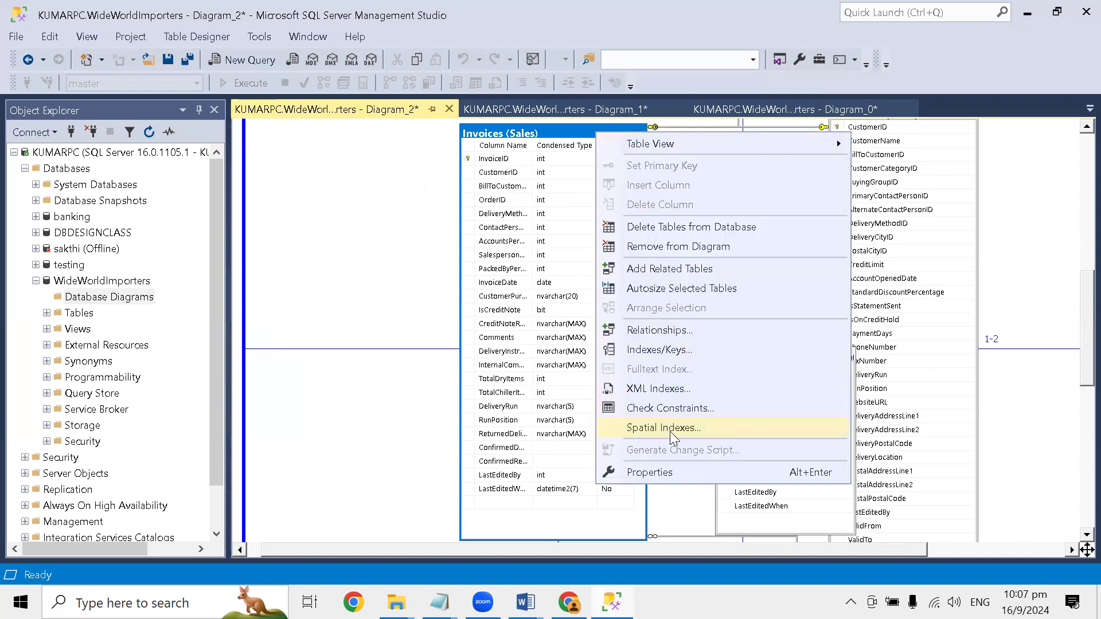
{"action": "left_click", "coordinate": [670, 408]}
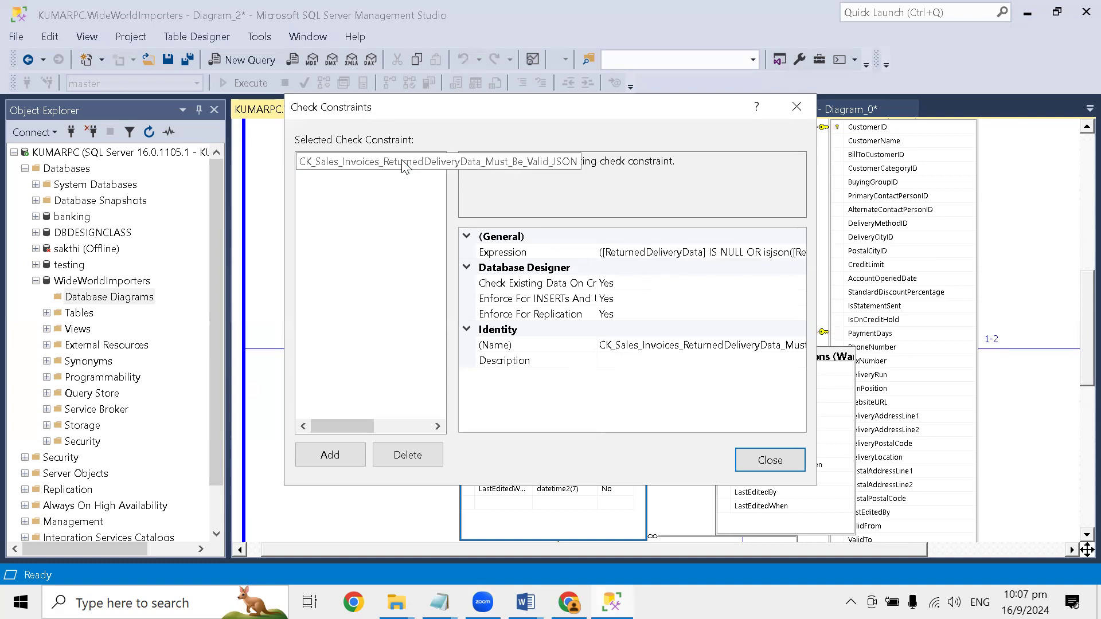
{"action": "left_click", "coordinate": [769, 459]}
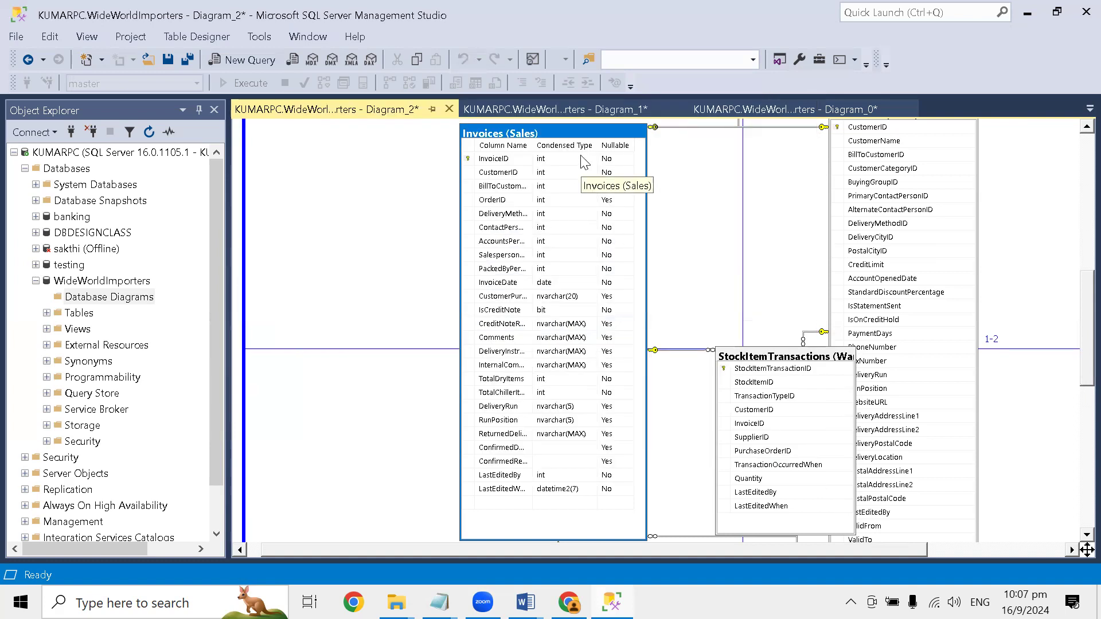
- Check the Invoices table for spatial indexes and close the dialog
{"action": "right_click", "coordinate": [594, 136]}
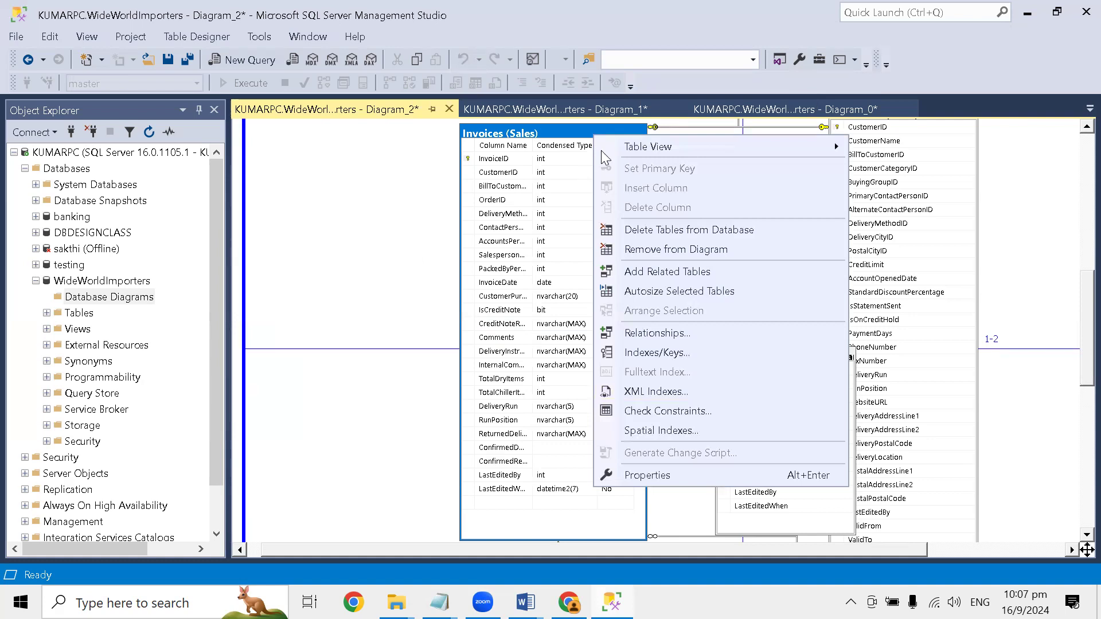
{"action": "left_click", "coordinate": [684, 431]}
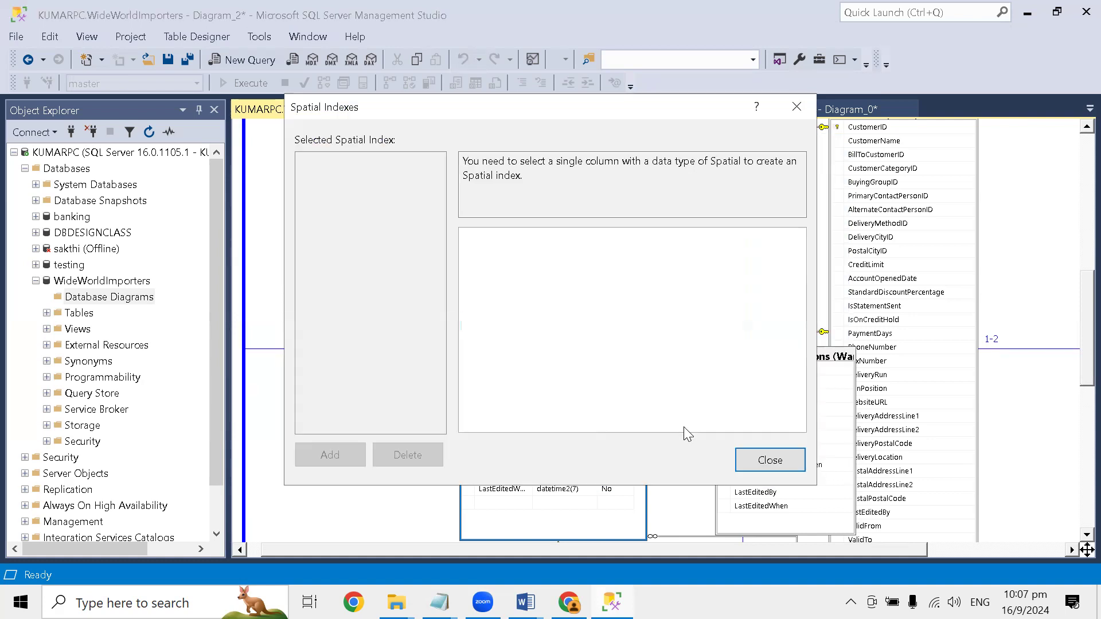
{"action": "left_click", "coordinate": [769, 459]}
- Inspect the Invoices table's properties with Regular Data Space Specification expanded, close them, and return to the diagram's title
{"action": "right_click", "coordinate": [509, 136]}
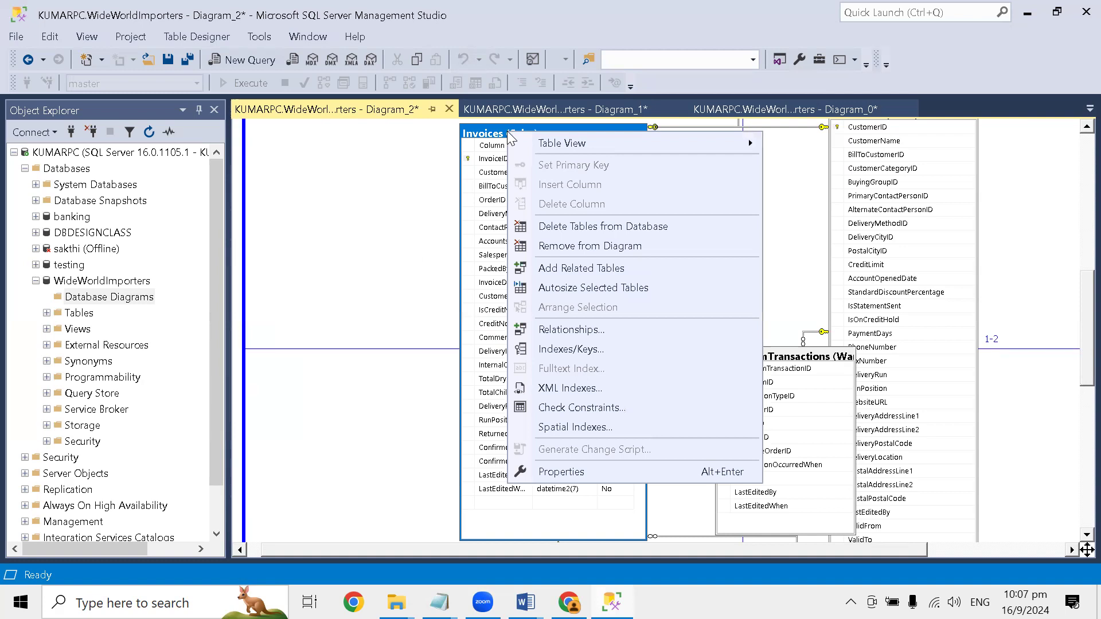
{"action": "left_click", "coordinate": [618, 467]}
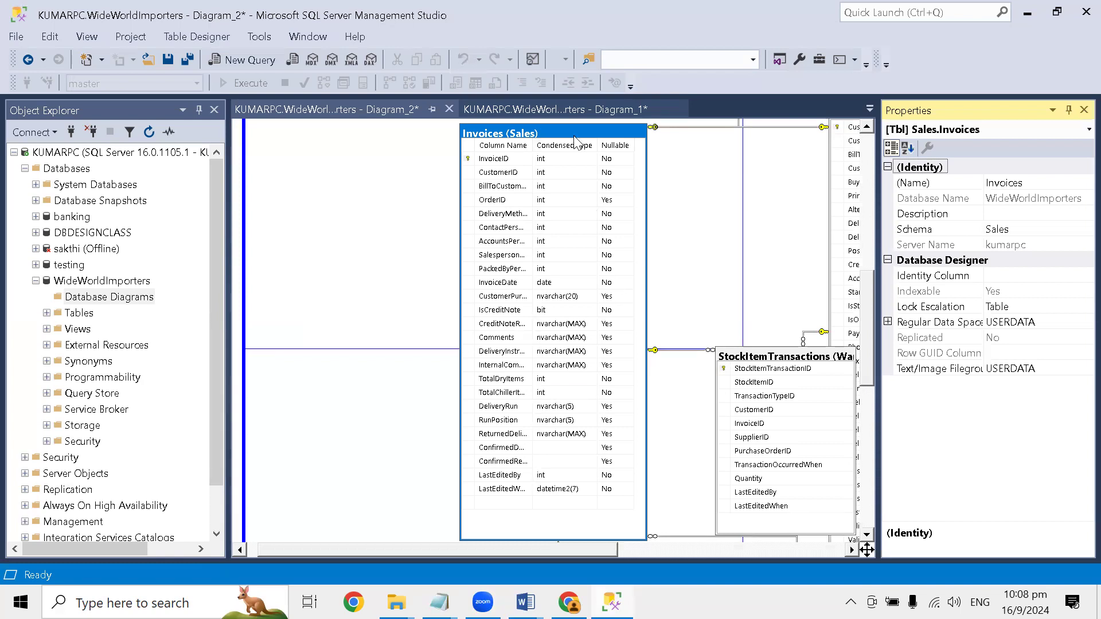
{"action": "right_click", "coordinate": [556, 131]}
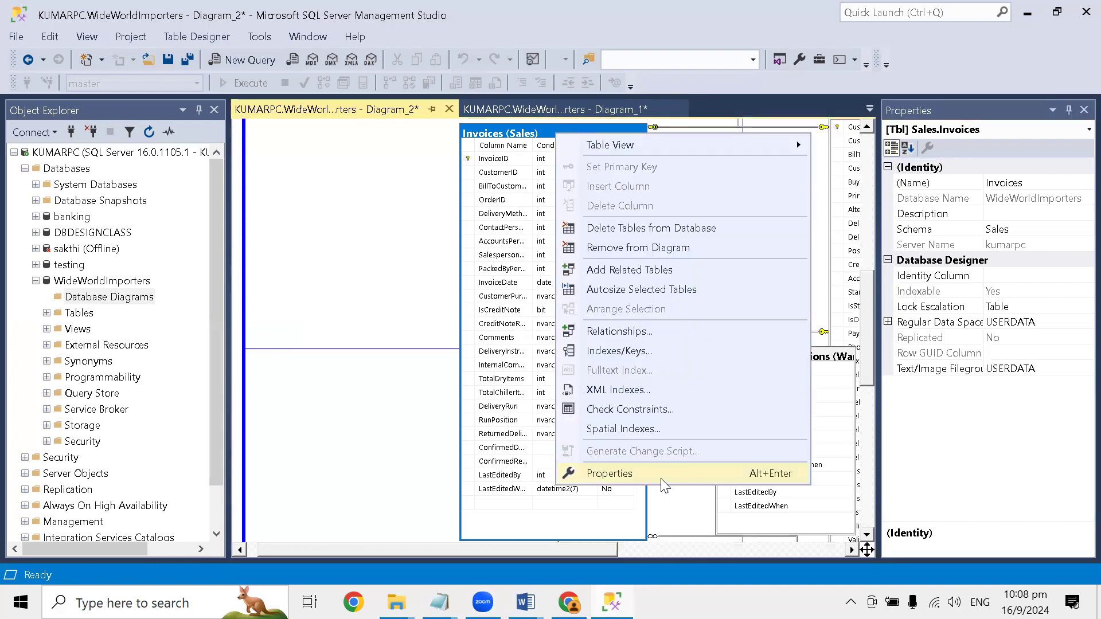
{"action": "left_click", "coordinate": [625, 476]}
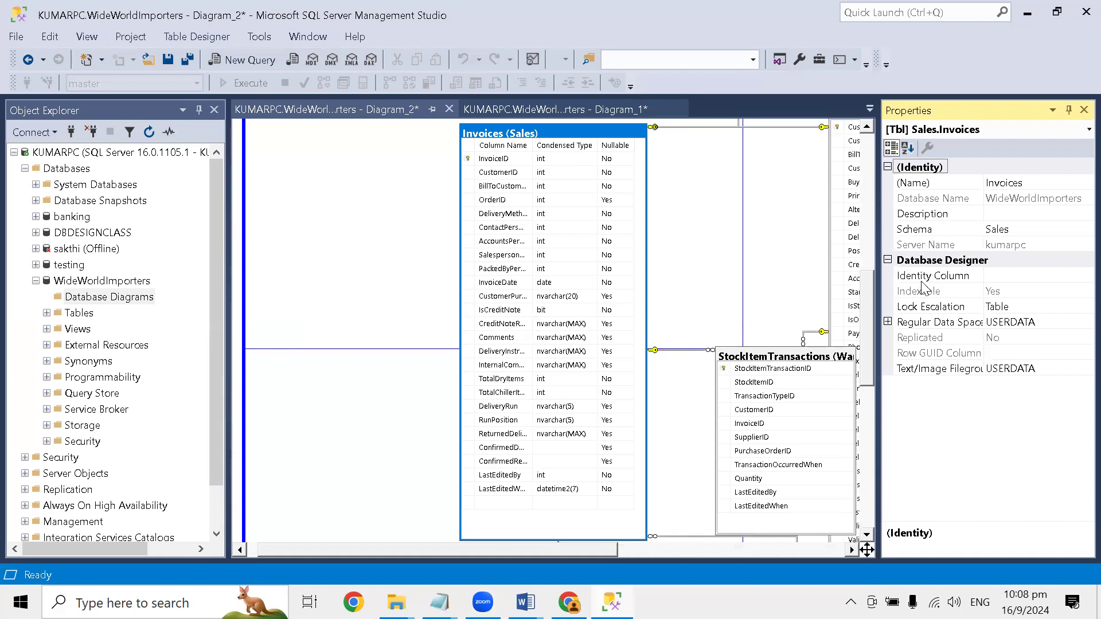
{"action": "double_click", "coordinate": [906, 324]}
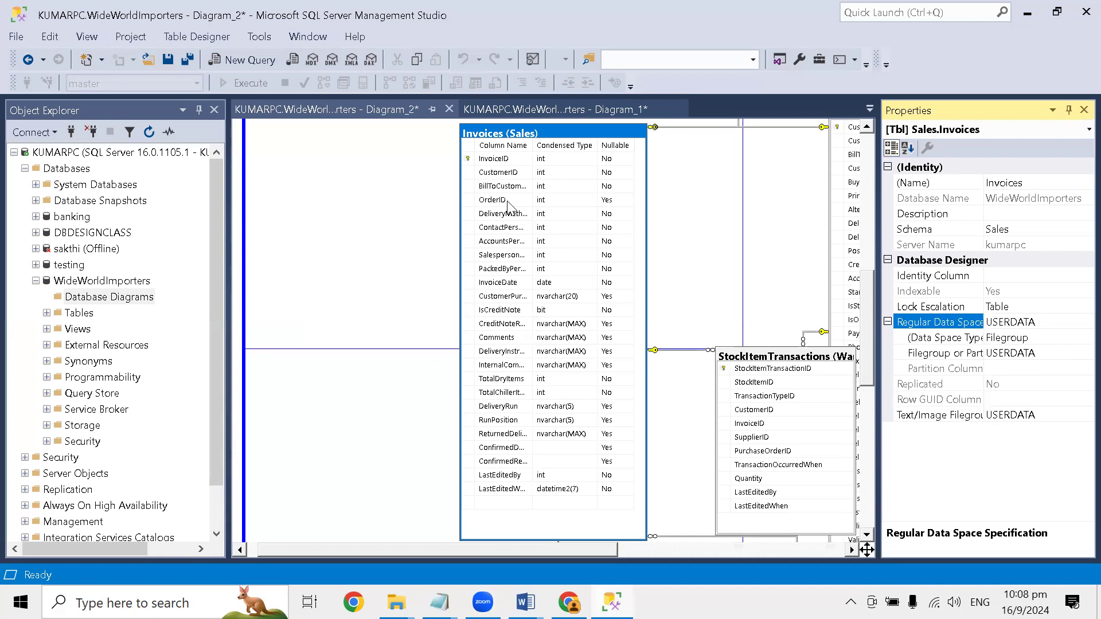
{"action": "left_click", "coordinate": [1084, 110]}
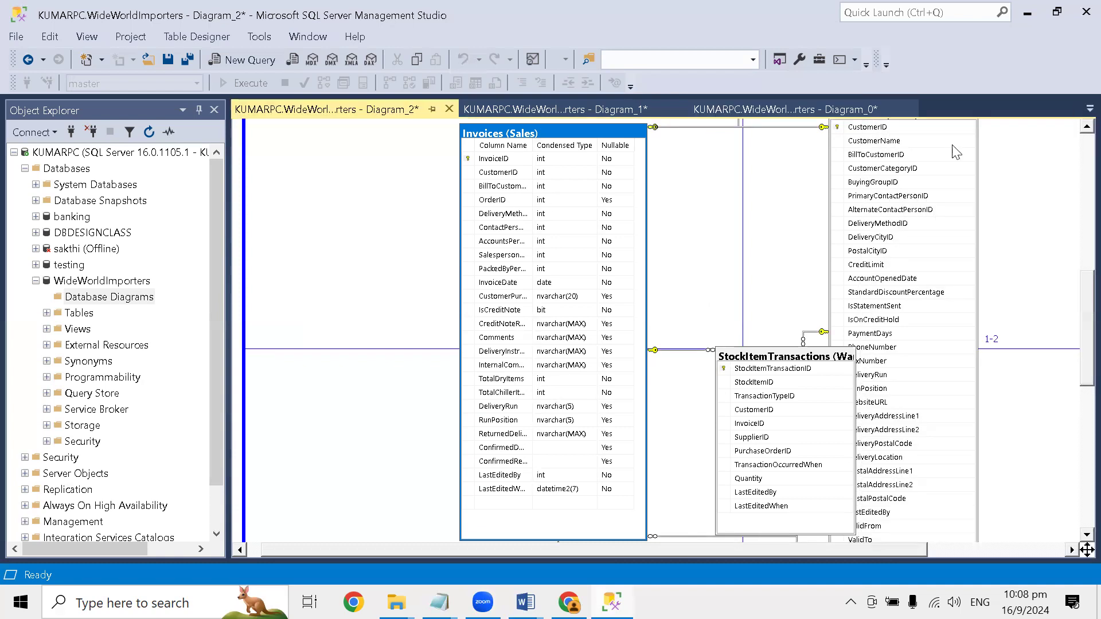
{"action": "left_click_drag", "start_coordinate": [1077, 367], "coordinate": [1077, 207]}
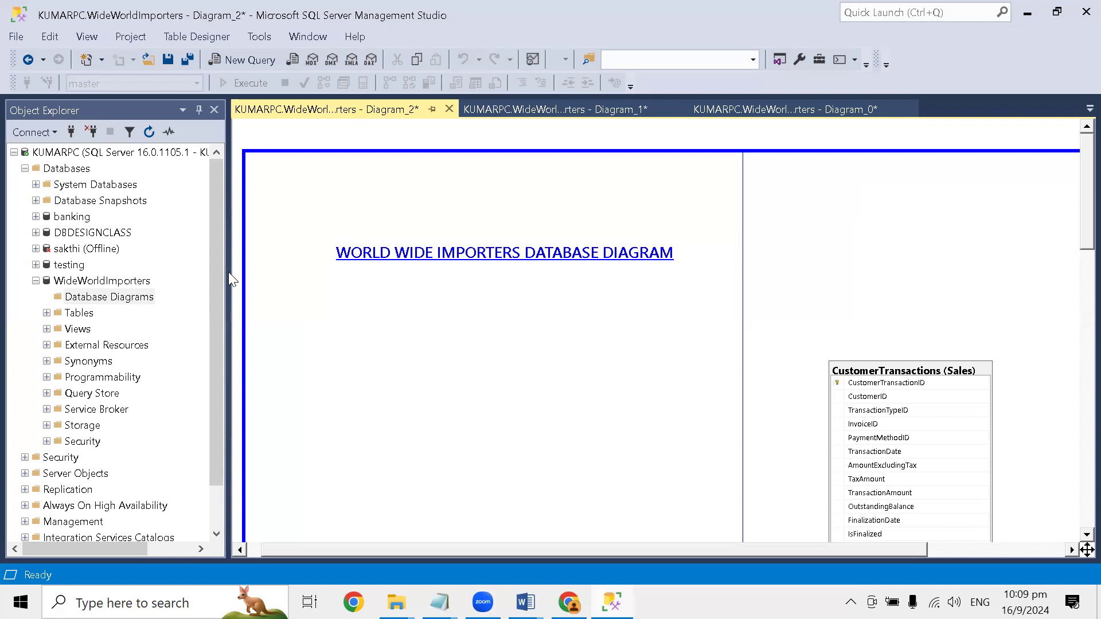
- Switch to the Word document SQL Server Database Diagram Tool in Management Studio and read its Wrap Up paragraph
{"action": "left_click", "coordinate": [525, 602]}
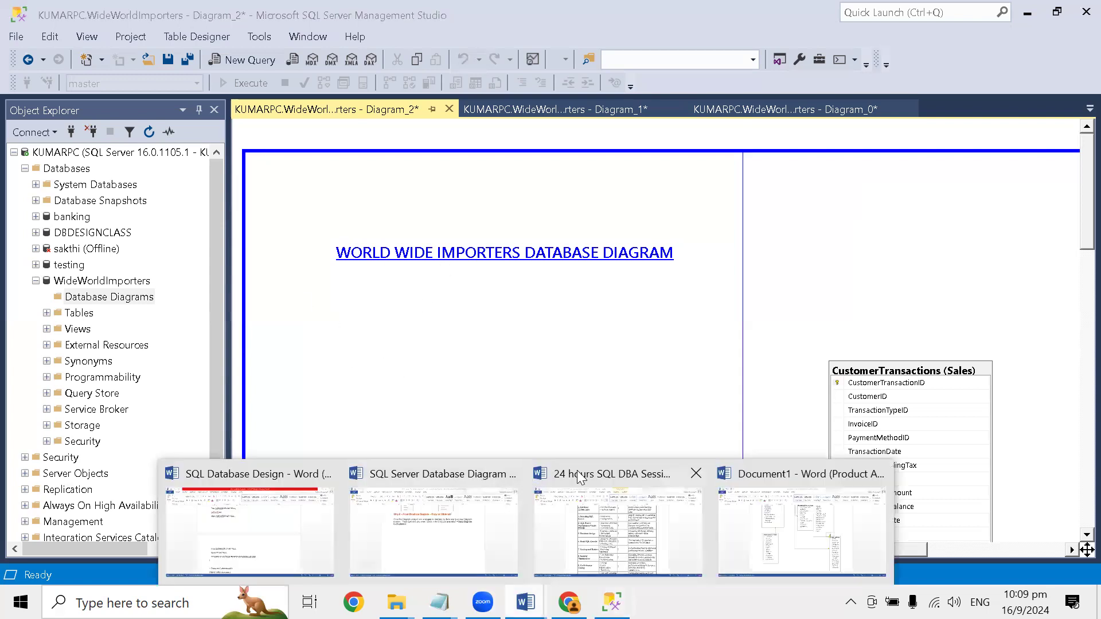
{"action": "left_click", "coordinate": [476, 482]}
{"action": "scroll", "coordinate": [491, 377], "scroll_direction": "down", "scroll_amount": 12}
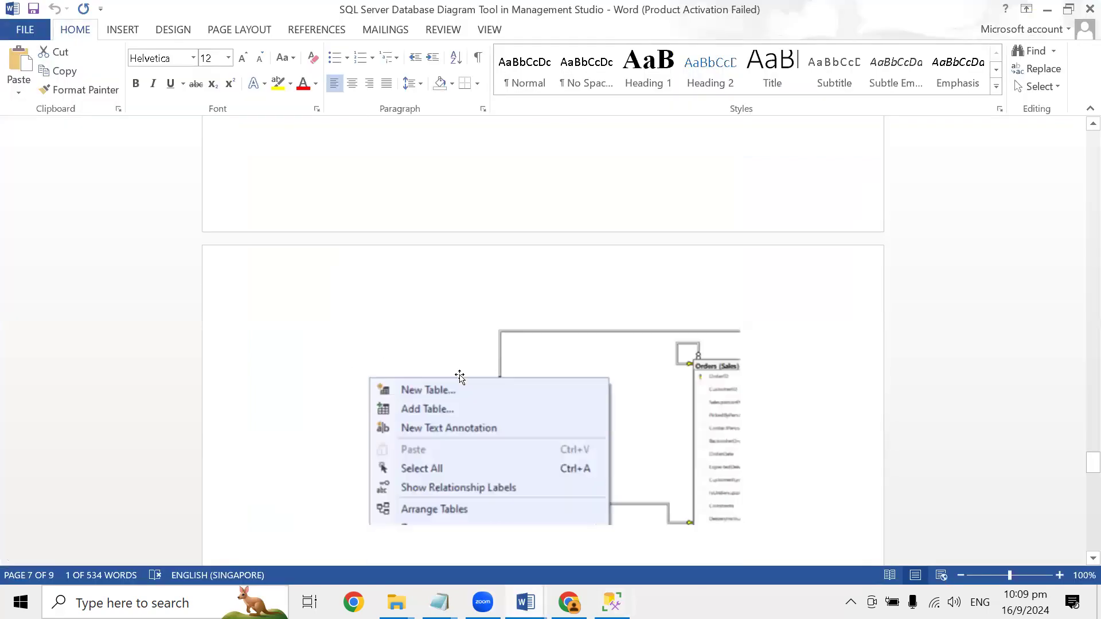
{"action": "scroll", "coordinate": [425, 356], "scroll_direction": "down", "scroll_amount": 15}
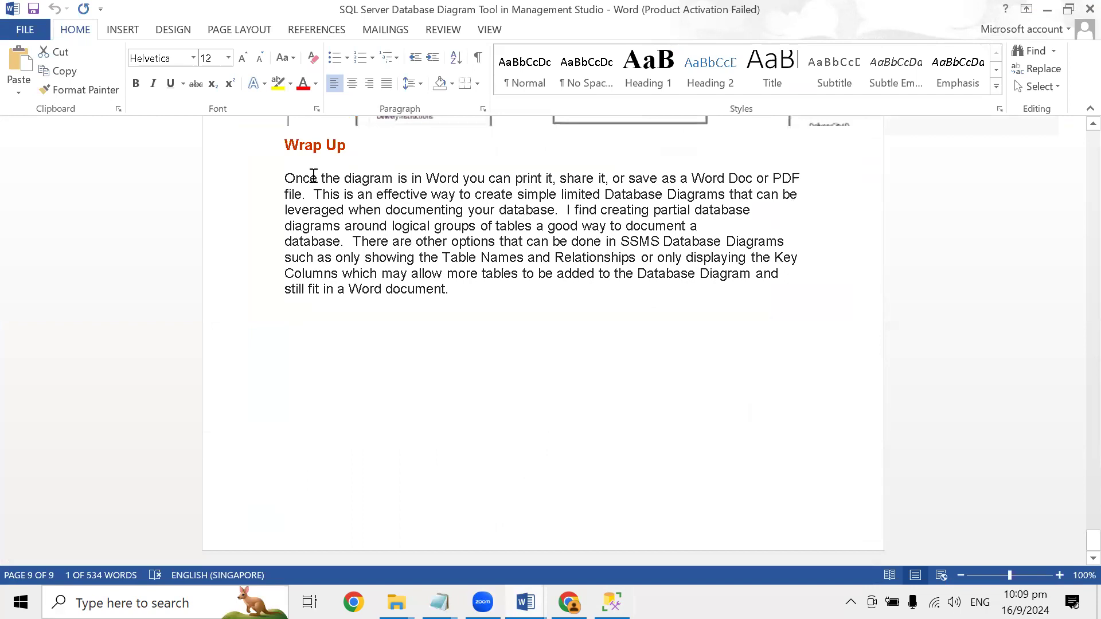
{"action": "left_click_drag", "start_coordinate": [285, 179], "coordinate": [521, 285]}
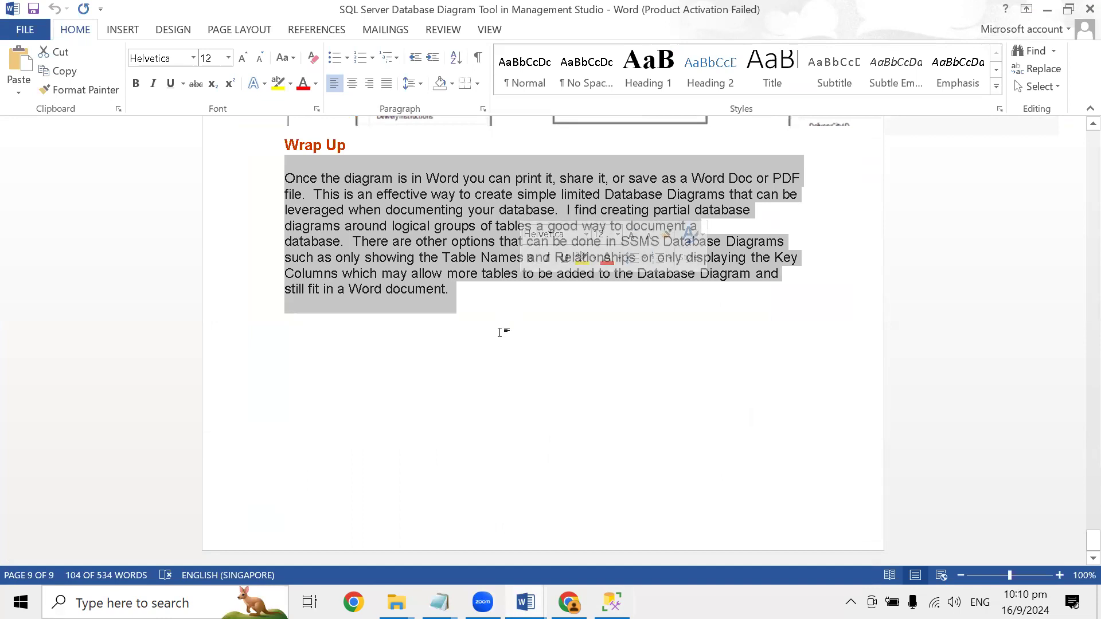
{"action": "left_click", "coordinate": [495, 352]}
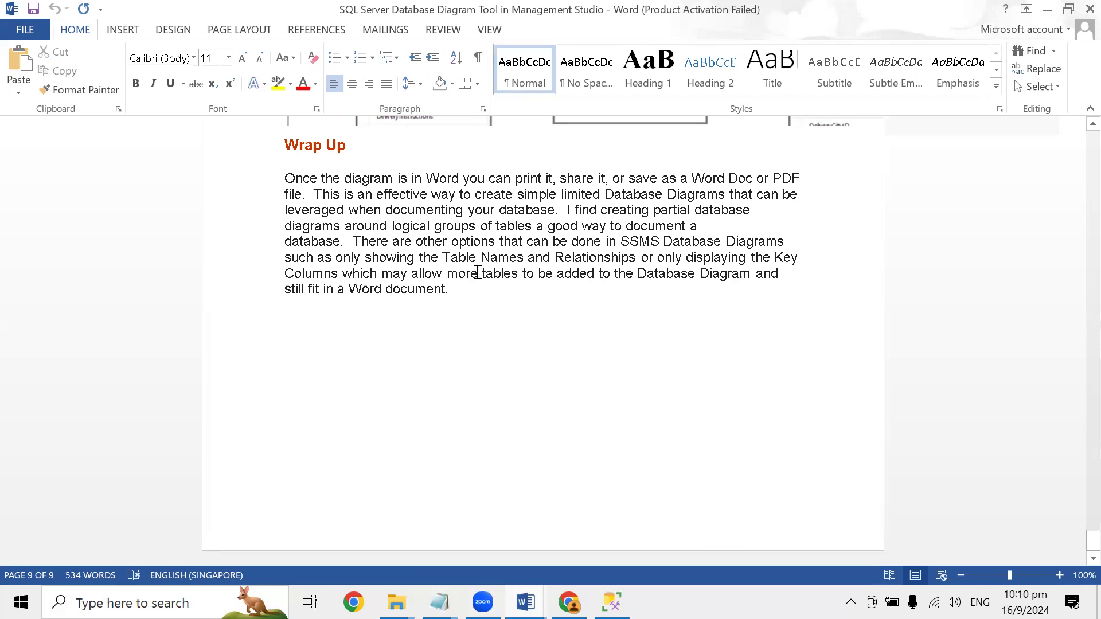
- Mark the Wrap Up passages about other SSMS Database Diagrams options and about documenting a database while reading them
{"action": "left_click_drag", "start_coordinate": [354, 242], "coordinate": [467, 290]}
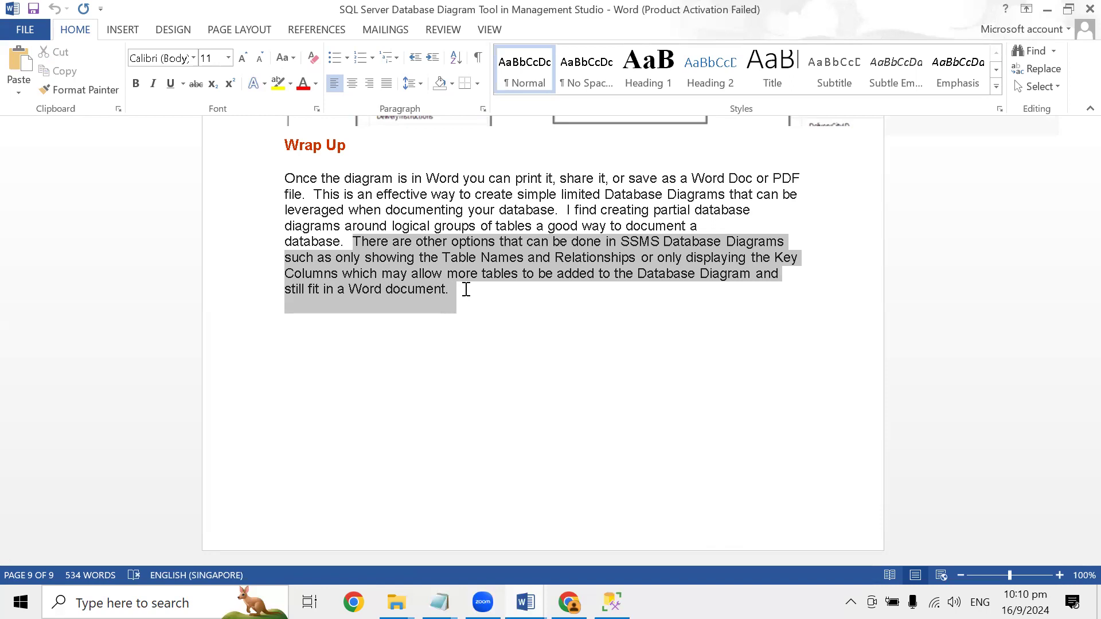
{"action": "left_click", "coordinate": [502, 344]}
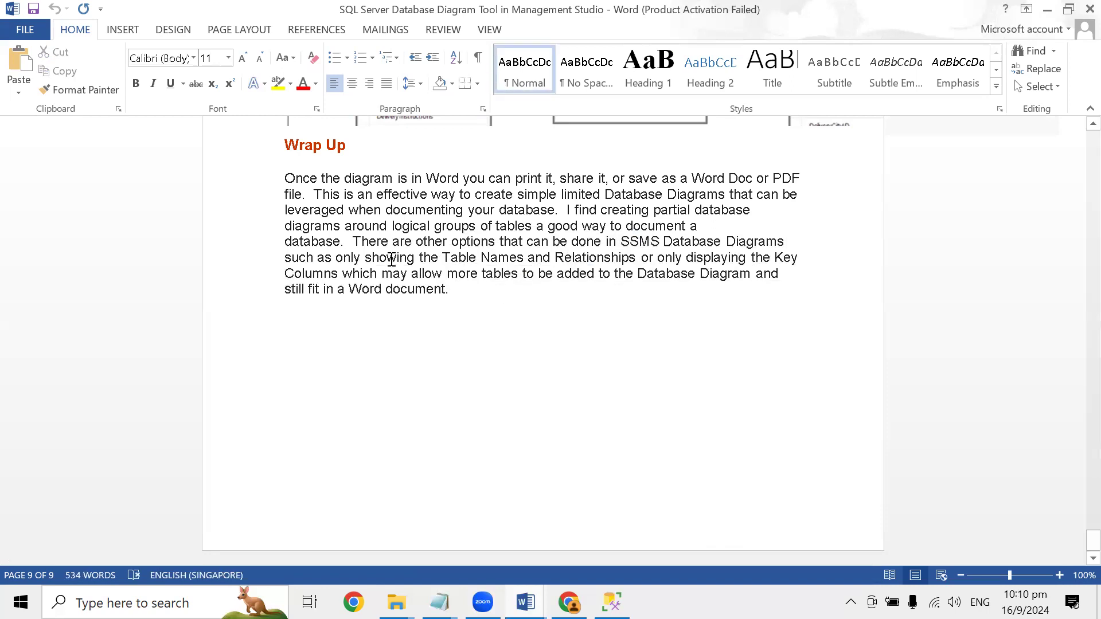
{"action": "left_click_drag", "start_coordinate": [353, 241], "coordinate": [509, 296]}
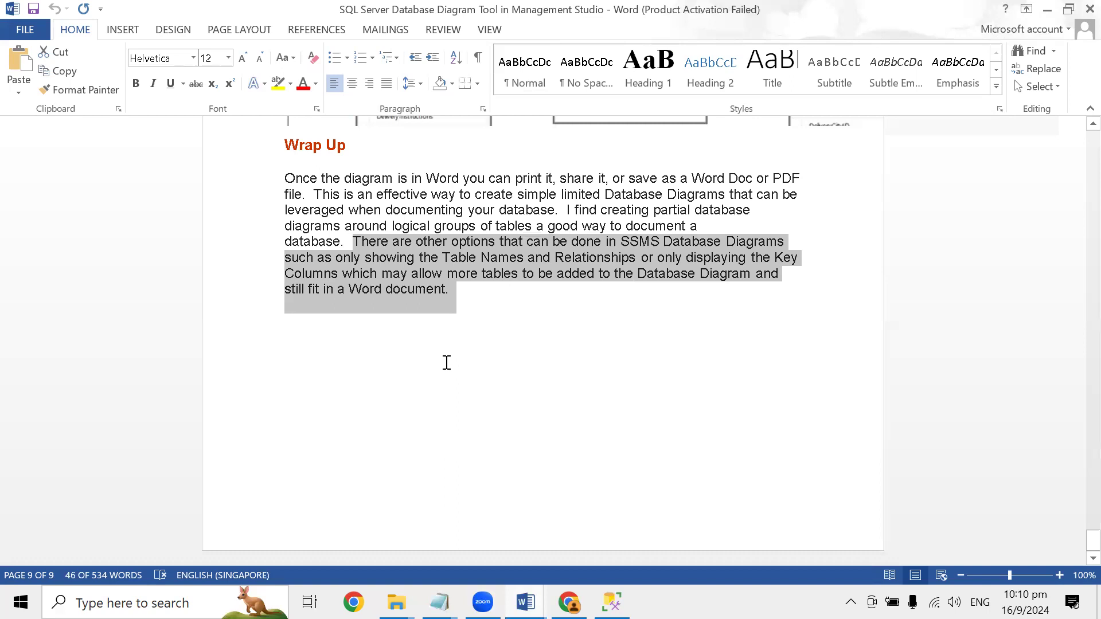
{"action": "left_click_drag", "start_coordinate": [626, 222], "coordinate": [352, 243]}
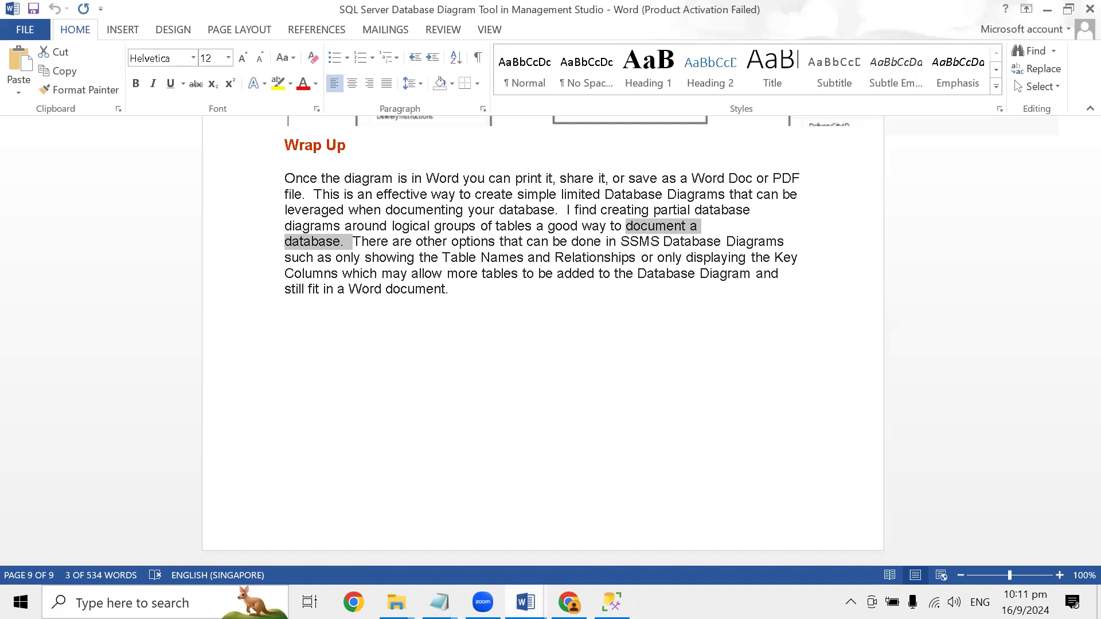
- Return to the start of the guide and review Step 1 on creating a new database diagram under WideWorldImporters
{"action": "left_click_drag", "start_coordinate": [1092, 540], "coordinate": [1067, 137]}
{"action": "scroll", "coordinate": [526, 381], "scroll_direction": "down", "scroll_amount": 10}
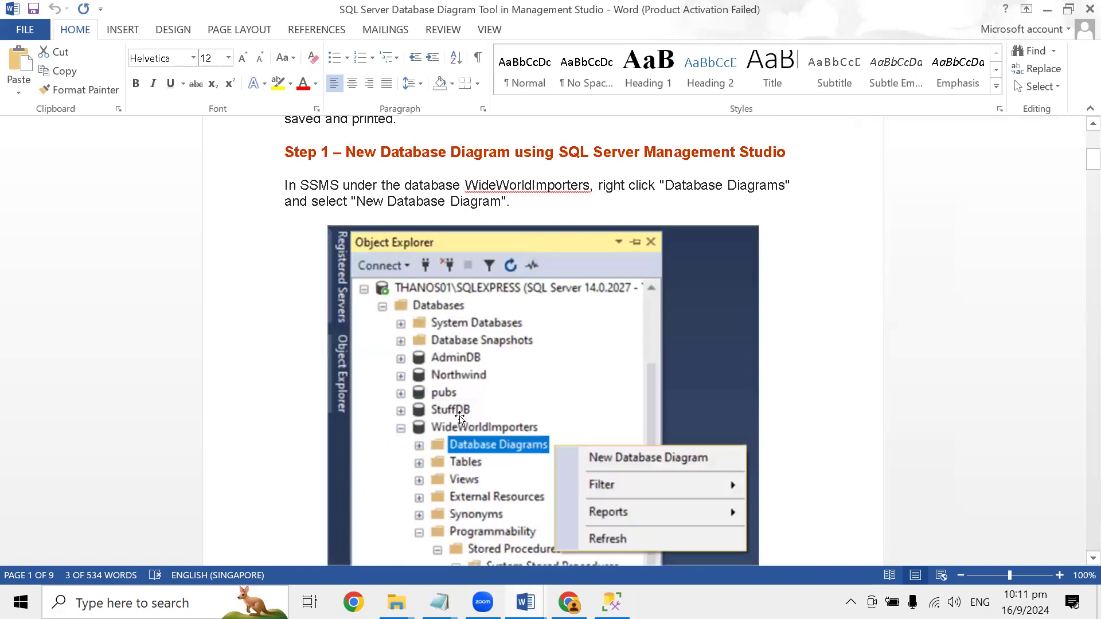
{"action": "scroll", "coordinate": [459, 419], "scroll_direction": "down", "scroll_amount": 2}
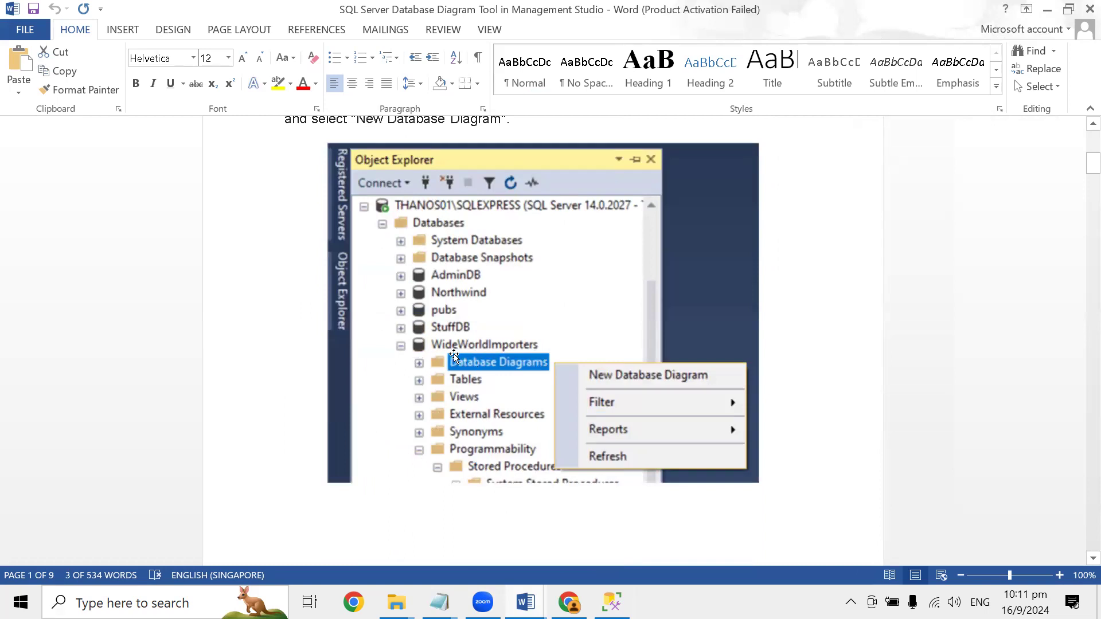
{"action": "scroll", "coordinate": [488, 344], "scroll_direction": "down", "scroll_amount": 2}
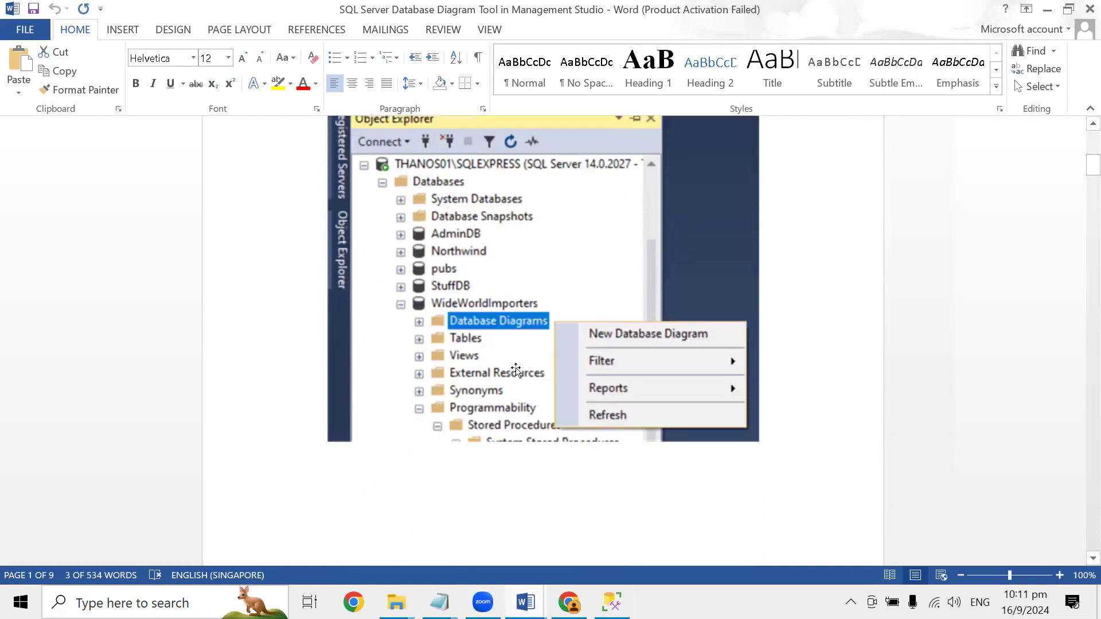
{"action": "scroll", "coordinate": [525, 344], "scroll_direction": "down", "scroll_amount": 2}
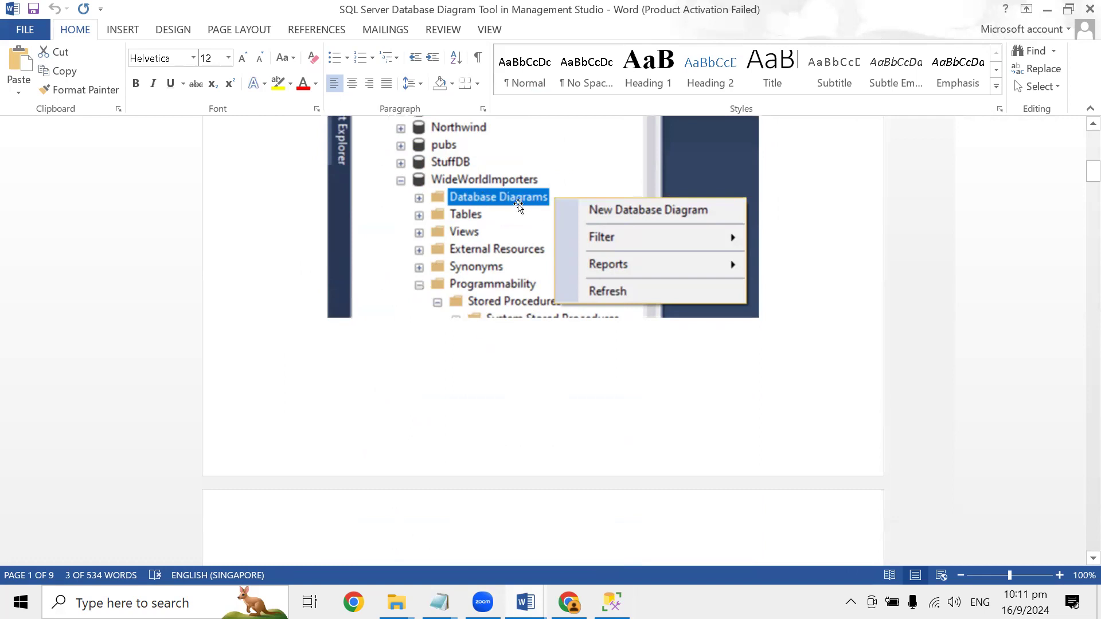
{"action": "scroll", "coordinate": [656, 239], "scroll_direction": "down", "scroll_amount": 3}
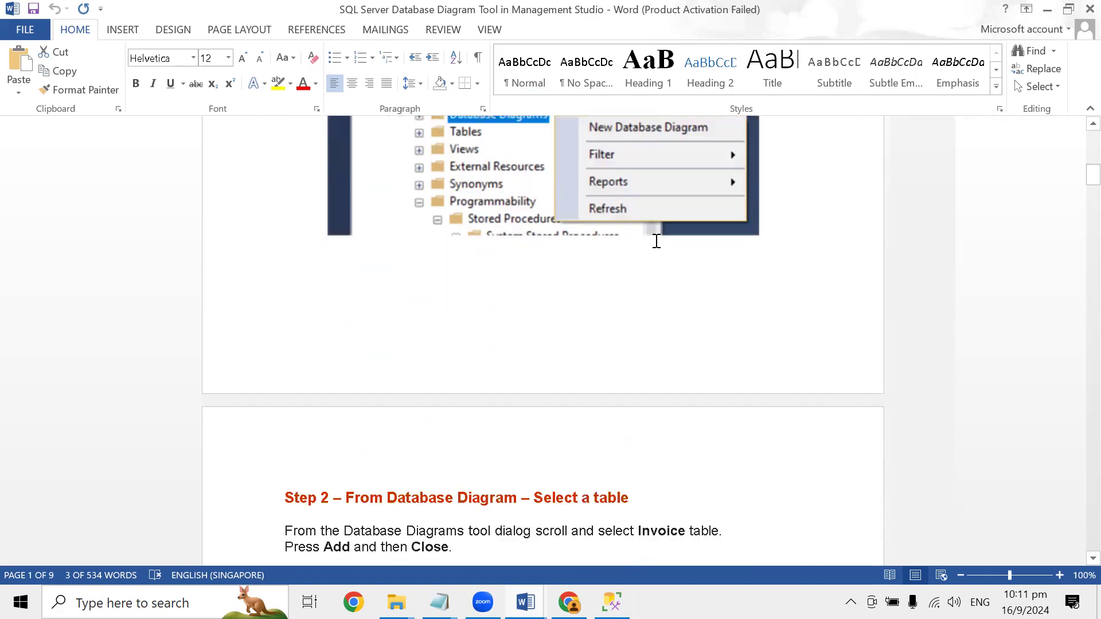
- Review Steps 2 and 3 of the guide on selecting the Invoices table and adding its related tables
{"action": "scroll", "coordinate": [631, 327], "scroll_direction": "down", "scroll_amount": 7}
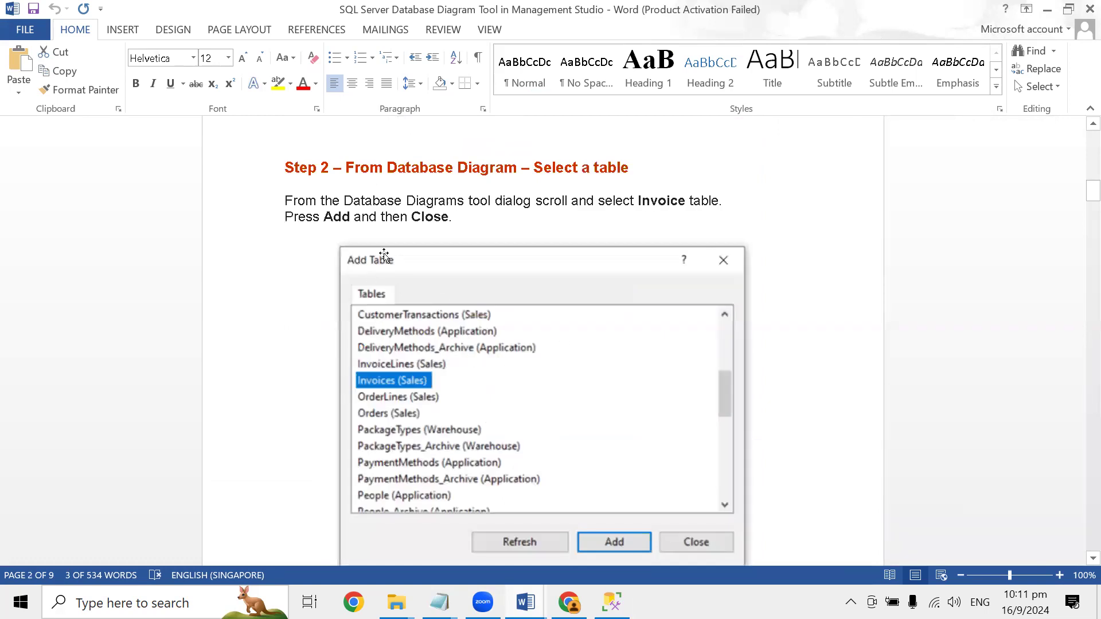
{"action": "scroll", "coordinate": [693, 453], "scroll_direction": "down", "scroll_amount": 2}
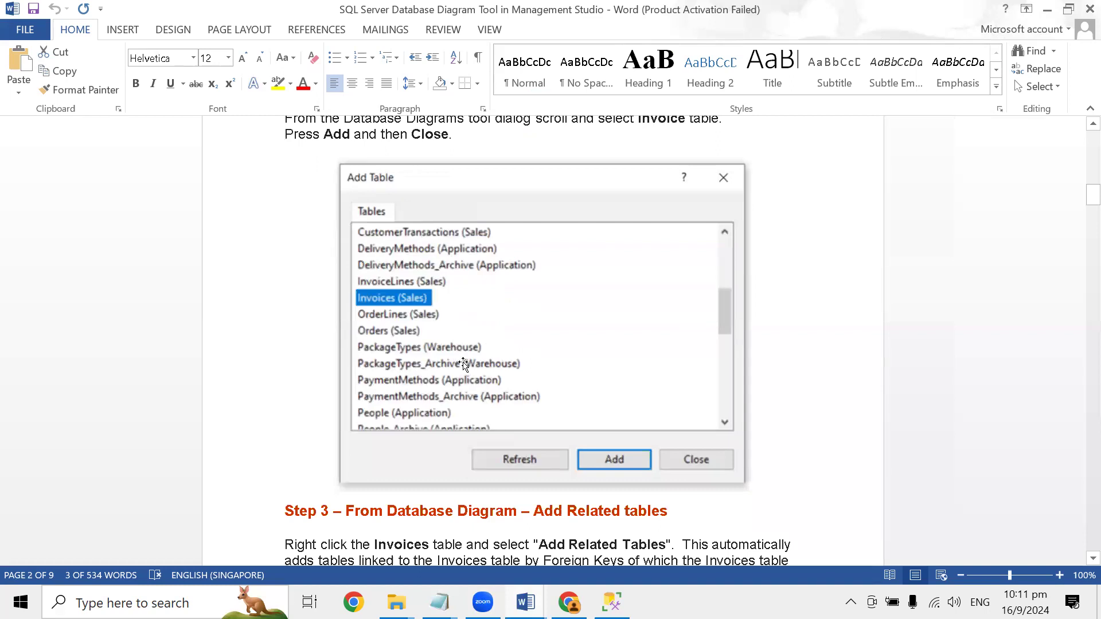
{"action": "scroll", "coordinate": [464, 365], "scroll_direction": "down", "scroll_amount": 4}
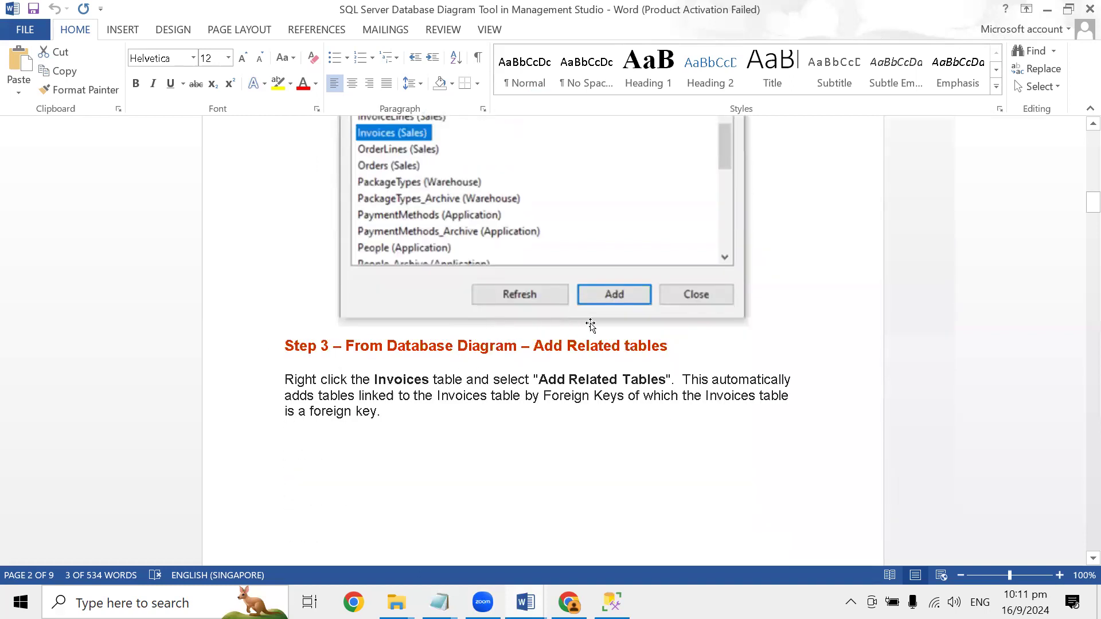
{"action": "scroll", "coordinate": [559, 386], "scroll_direction": "down", "scroll_amount": 1}
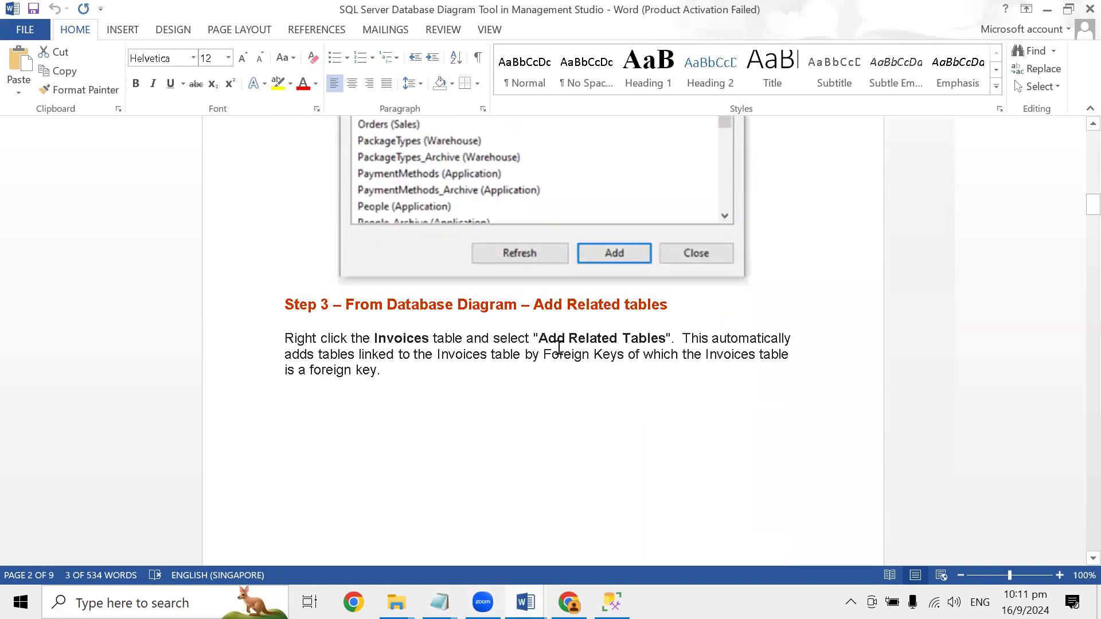
{"action": "scroll", "coordinate": [639, 427], "scroll_direction": "down", "scroll_amount": 15}
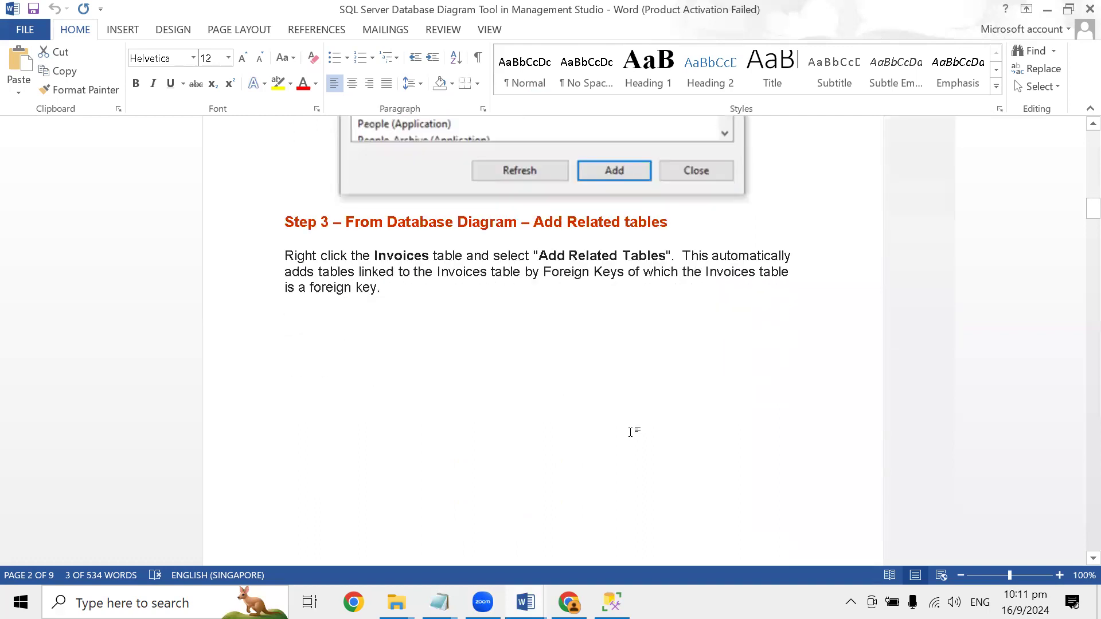
- Review Steps 4 and 5 of the guide on removing unwanted tables from the diagram and auto-arranging the rest
{"action": "scroll", "coordinate": [607, 421], "scroll_direction": "down", "scroll_amount": 12}
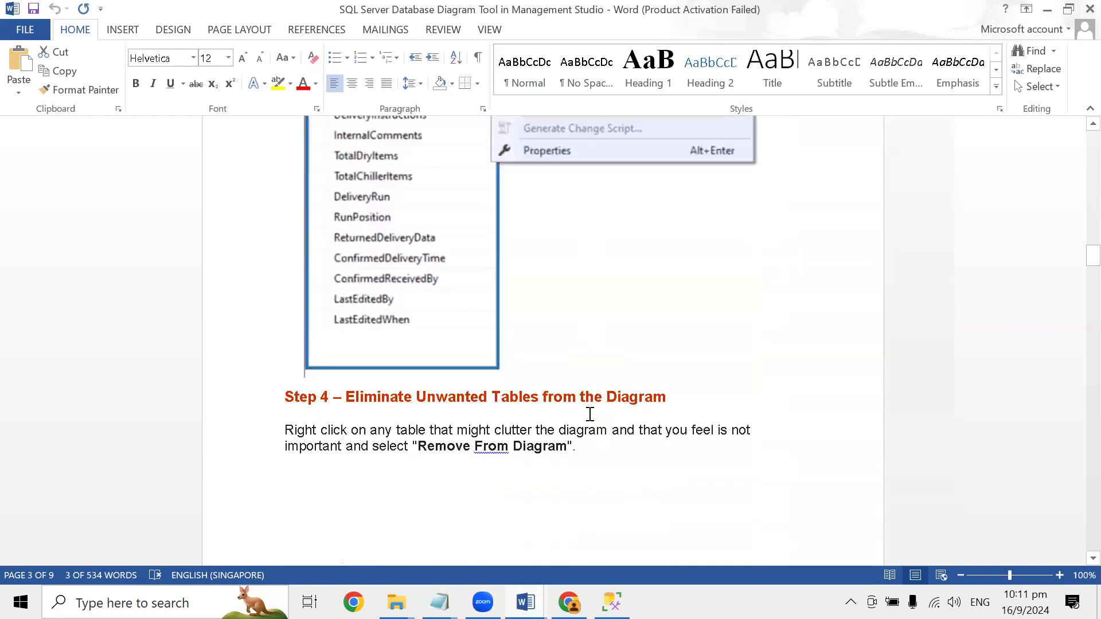
{"action": "scroll", "coordinate": [590, 414], "scroll_direction": "down", "scroll_amount": 12}
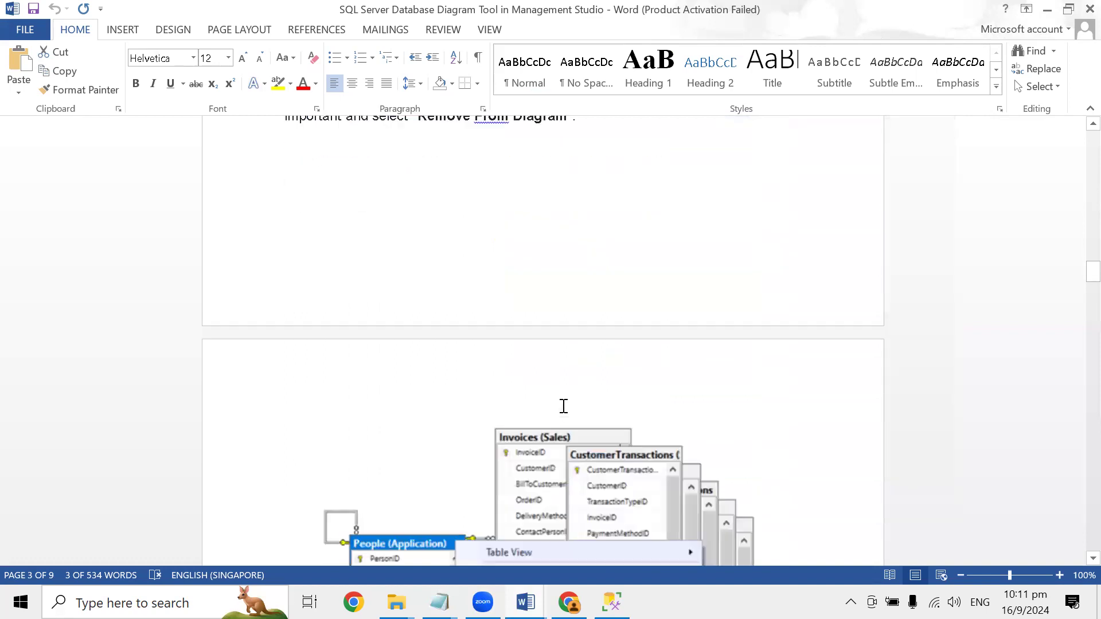
{"action": "scroll", "coordinate": [588, 326], "scroll_direction": "down", "scroll_amount": 15}
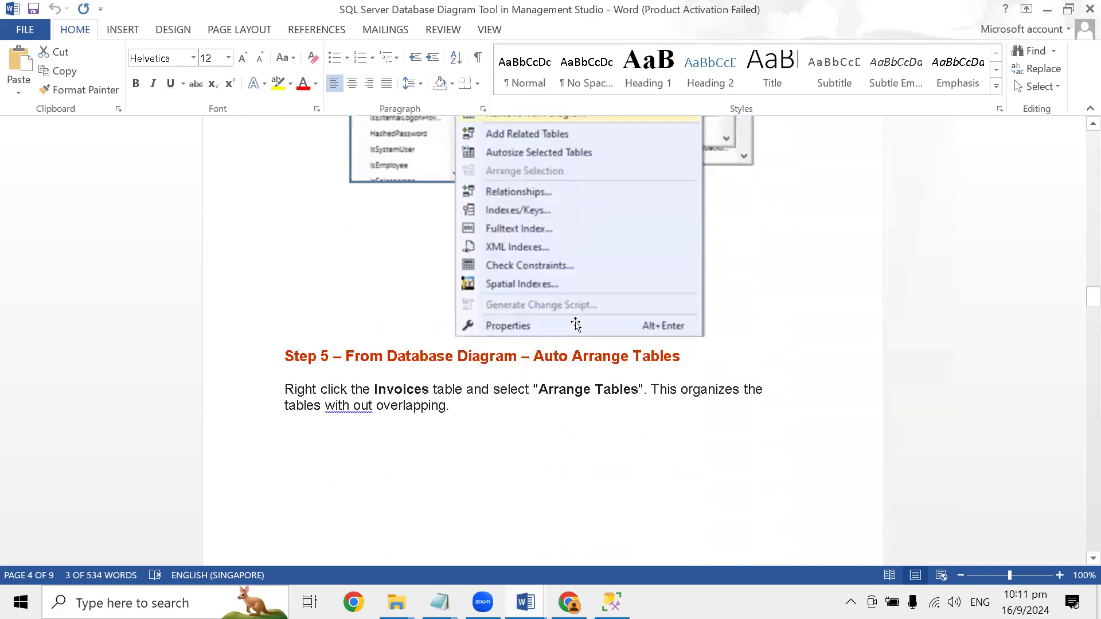
{"action": "scroll", "coordinate": [567, 319], "scroll_direction": "down", "scroll_amount": 10}
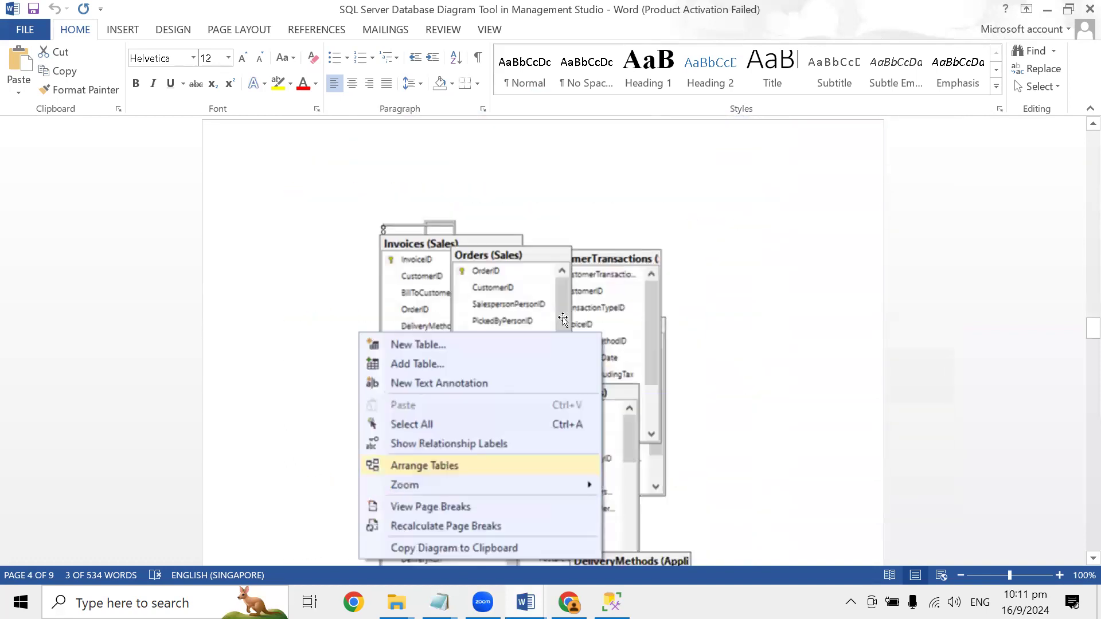
{"action": "scroll", "coordinate": [561, 323], "scroll_direction": "down", "scroll_amount": 1}
{"action": "scroll", "coordinate": [561, 323], "scroll_direction": "down", "scroll_amount": 8}
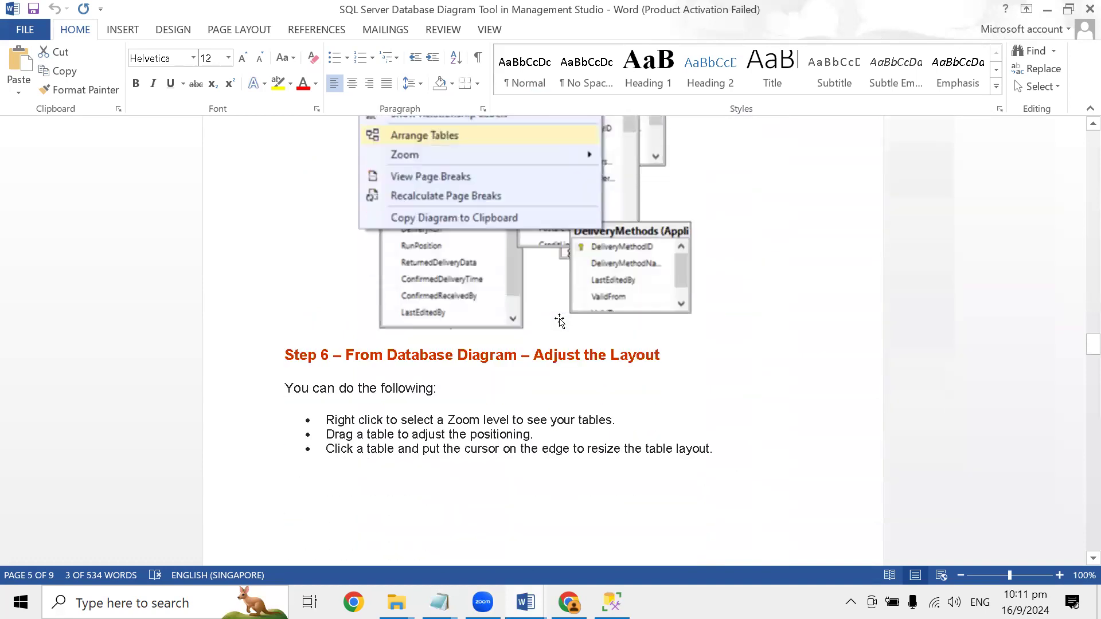
{"action": "scroll", "coordinate": [583, 219], "scroll_direction": "up", "scroll_amount": 5}
{"action": "scroll", "coordinate": [583, 219], "scroll_direction": "down", "scroll_amount": 12}
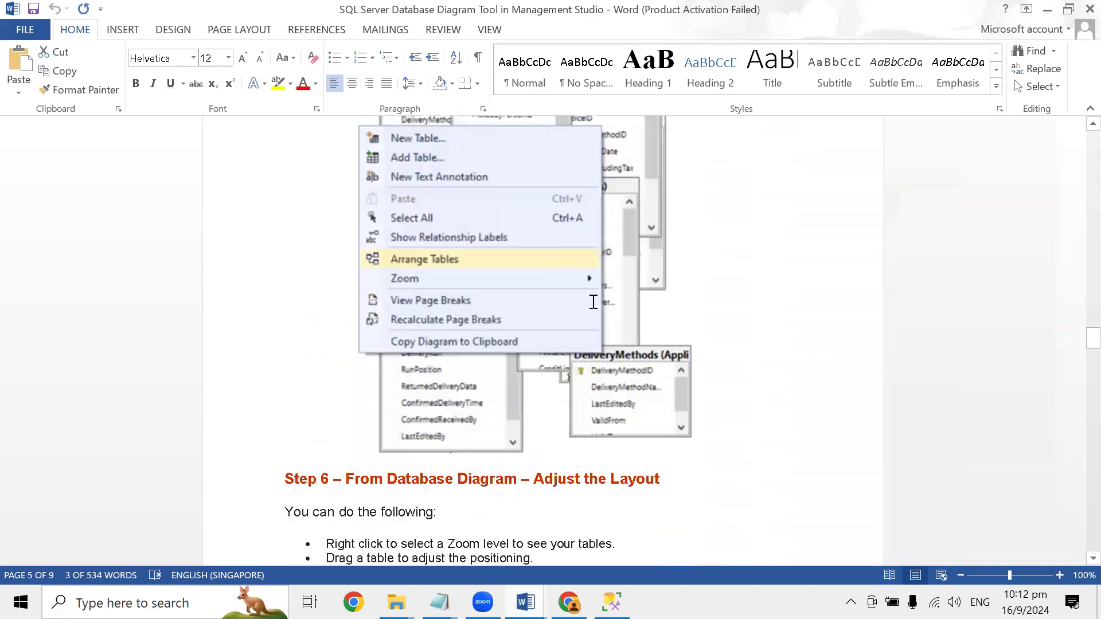
- Review the Step 6 zoom-level illustration and Step 7 of the guide on autosizing all tables
{"action": "scroll", "coordinate": [569, 337], "scroll_direction": "down", "scroll_amount": 13}
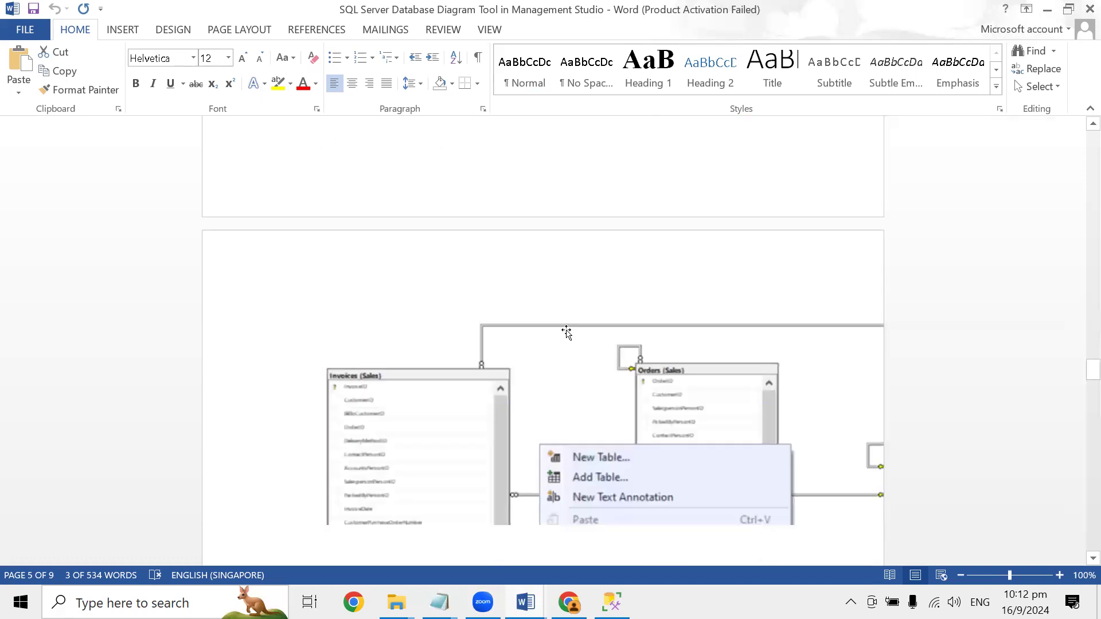
{"action": "scroll", "coordinate": [470, 347], "scroll_direction": "down", "scroll_amount": 3}
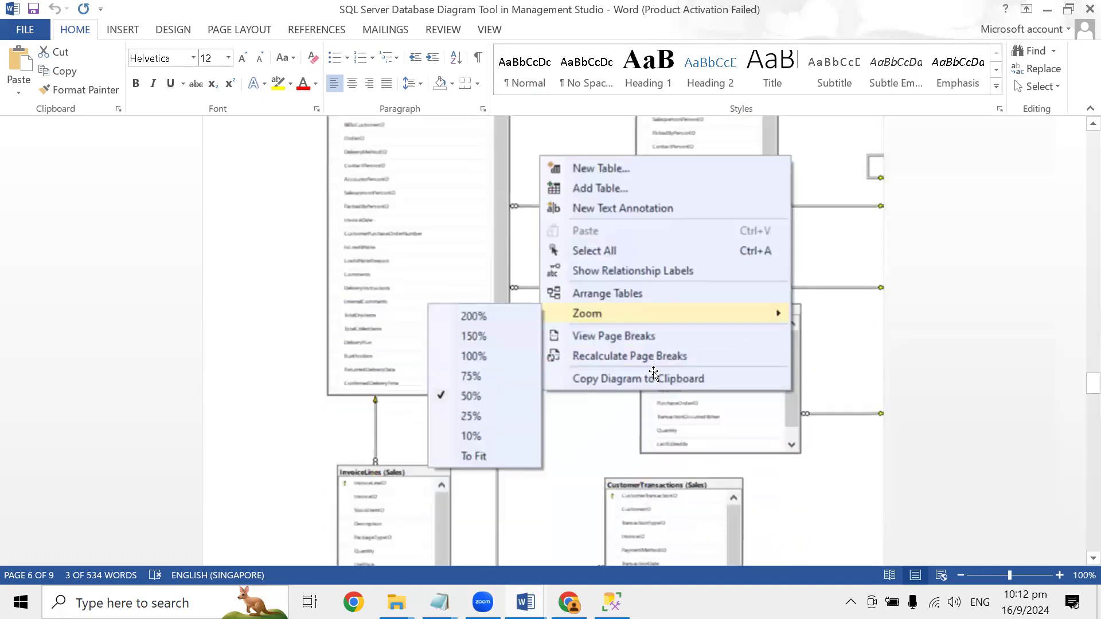
{"action": "scroll", "coordinate": [645, 367], "scroll_direction": "down", "scroll_amount": 7}
{"action": "scroll", "coordinate": [647, 360], "scroll_direction": "down", "scroll_amount": 12}
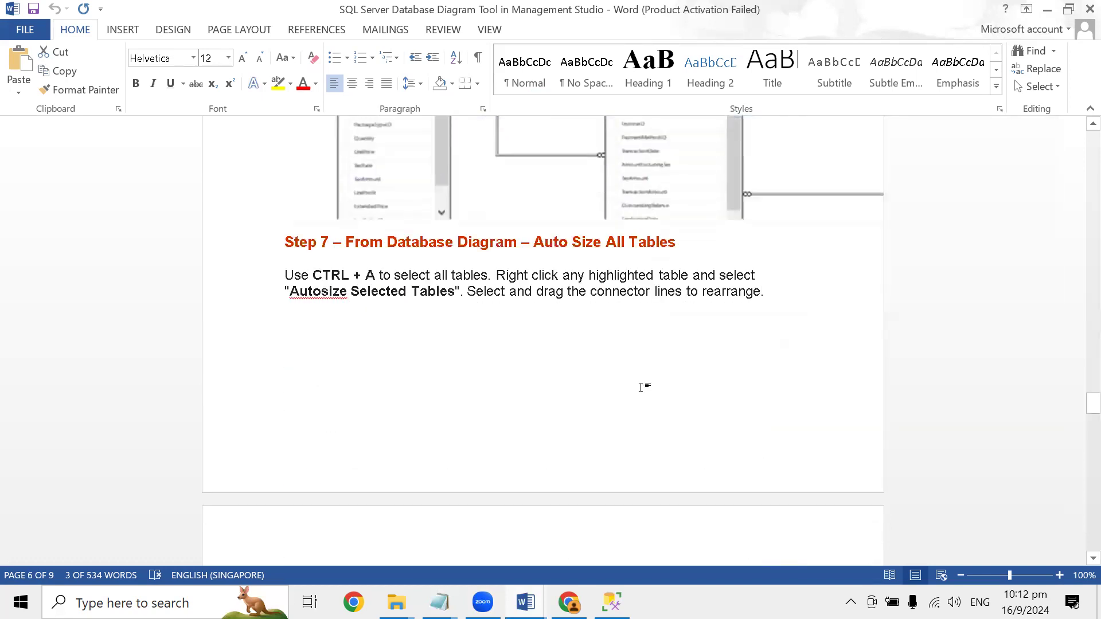
{"action": "scroll", "coordinate": [633, 382], "scroll_direction": "down", "scroll_amount": 8}
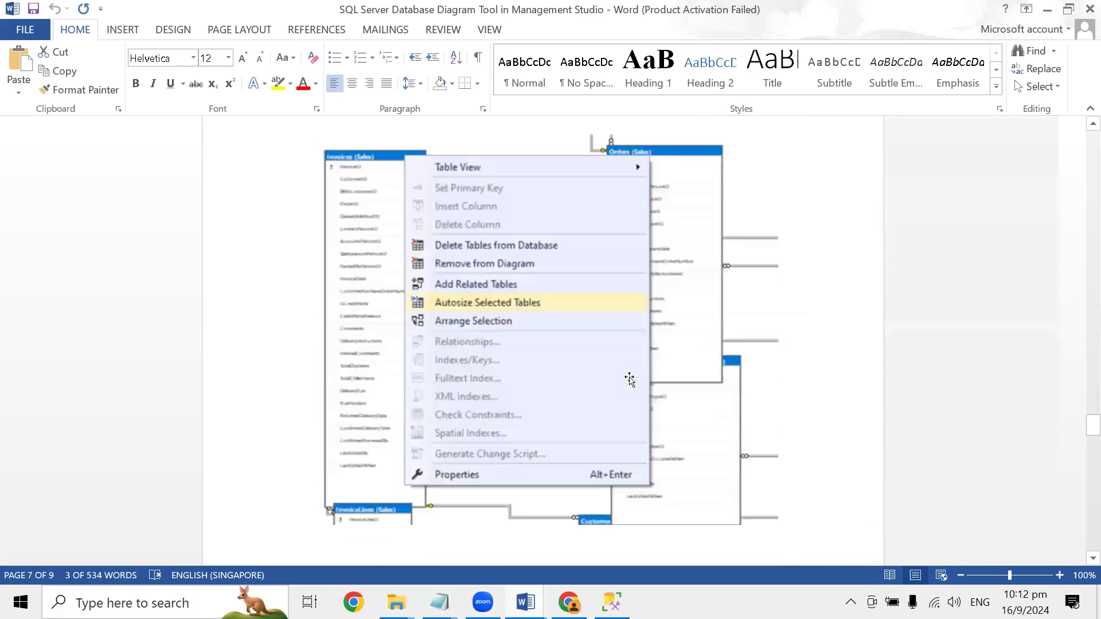
{"action": "scroll", "coordinate": [619, 367], "scroll_direction": "down", "scroll_amount": 12}
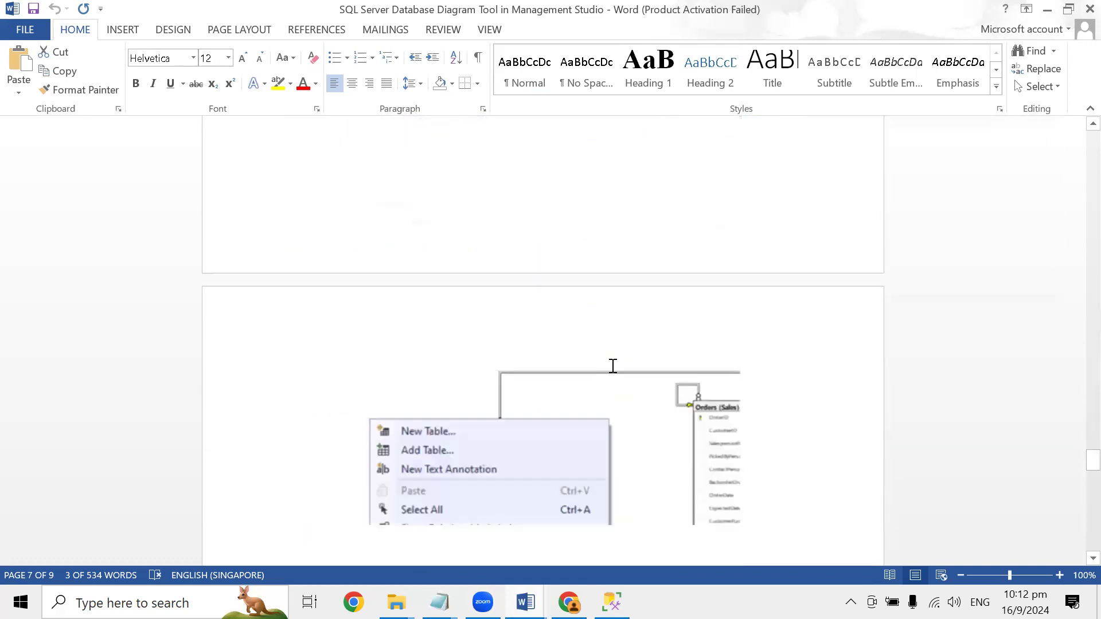